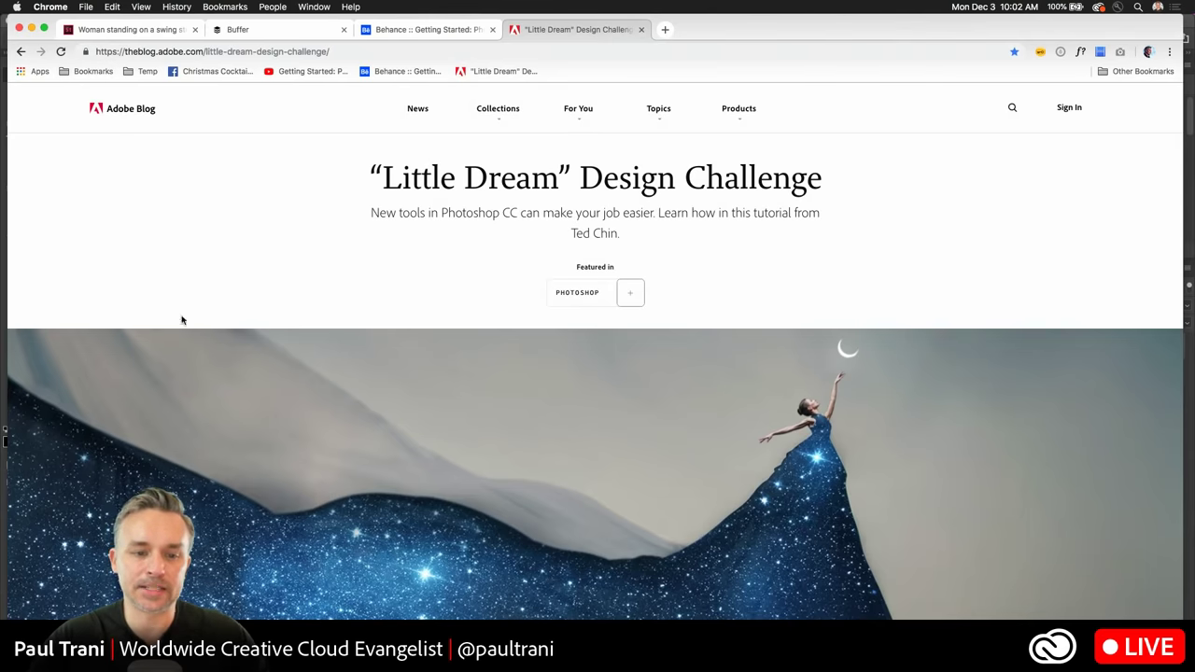
Select the blog page's address and scroll through the design challenge article.
{"action": "left_click", "coordinate": [352, 50]}
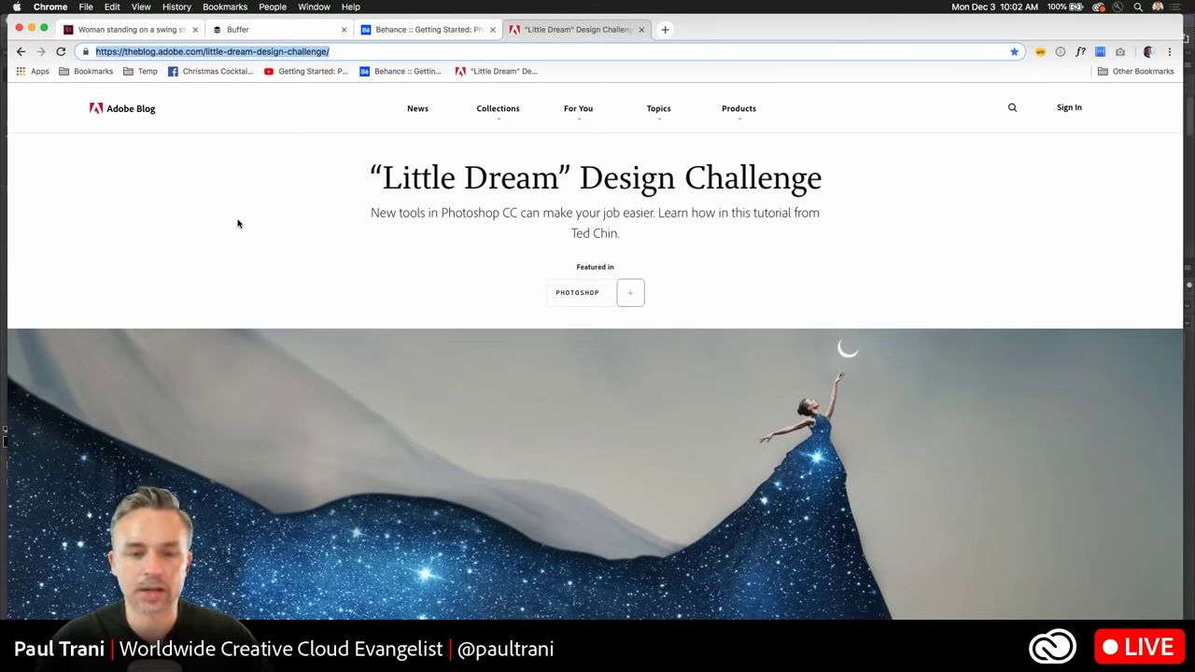
{"action": "scroll", "coordinate": [238, 223], "scroll_direction": "down", "scroll_amount": 1}
{"action": "scroll", "coordinate": [240, 222], "scroll_direction": "up", "scroll_amount": 1}
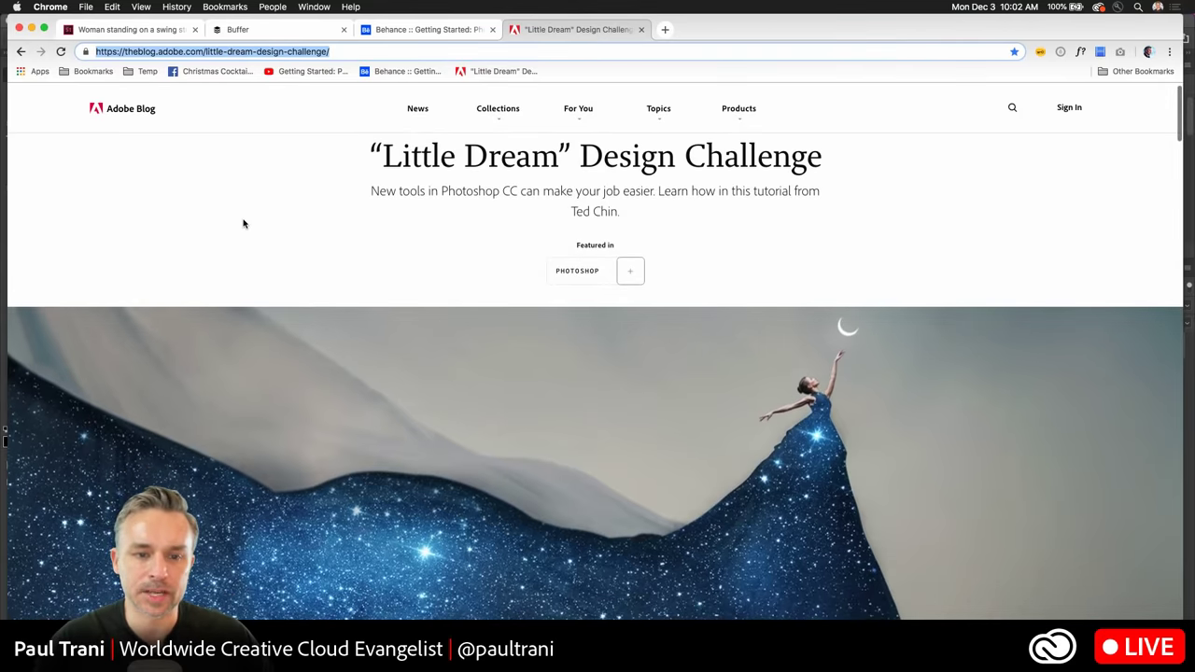
{"action": "scroll", "coordinate": [432, 233], "scroll_direction": "down", "scroll_amount": 10}
{"action": "scroll", "coordinate": [432, 230], "scroll_direction": "up", "scroll_amount": 1}
{"action": "scroll", "coordinate": [432, 233], "scroll_direction": "up", "scroll_amount": 3}
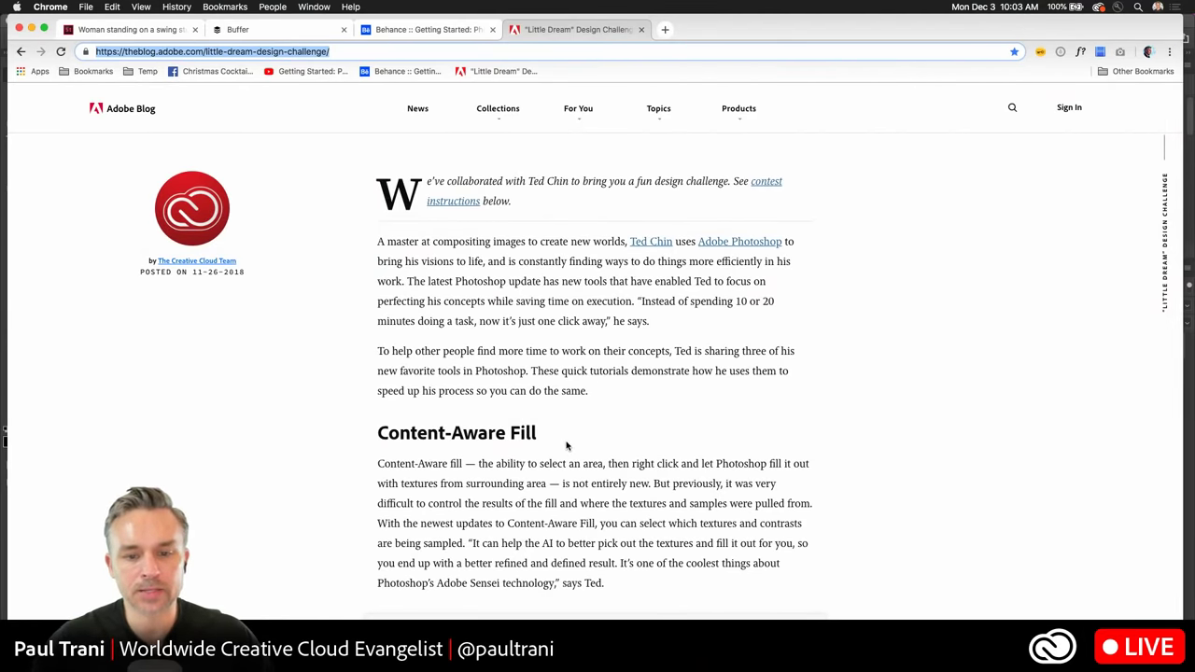
{"action": "scroll", "coordinate": [565, 445], "scroll_direction": "down", "scroll_amount": 6}
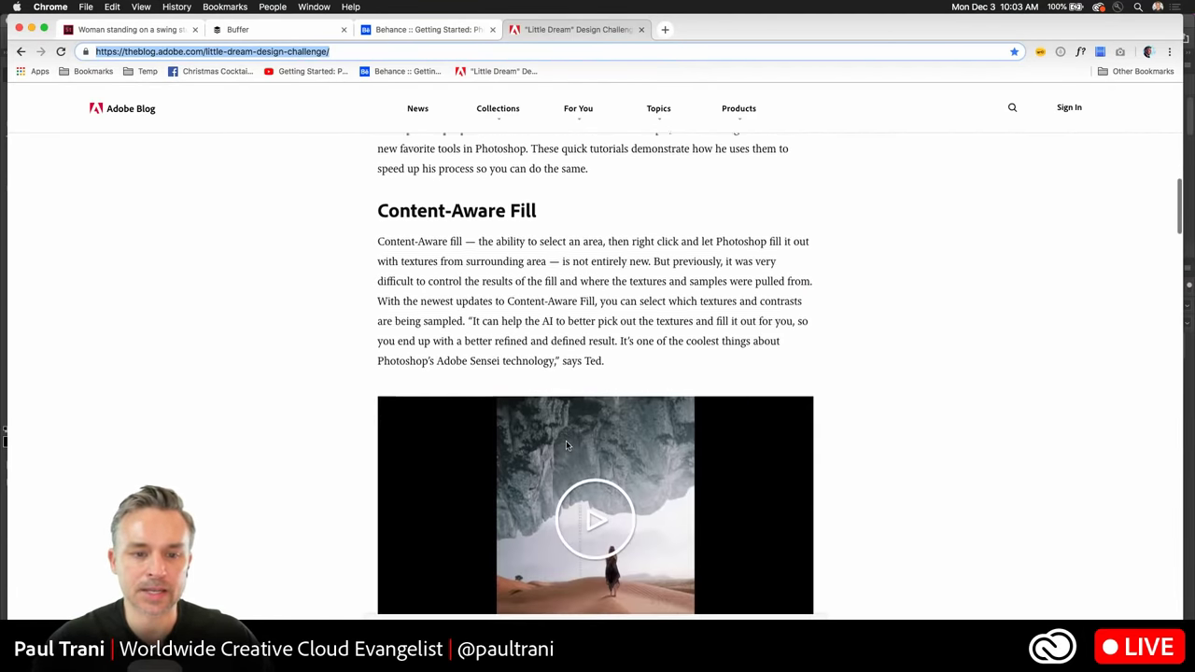
{"action": "scroll", "coordinate": [565, 443], "scroll_direction": "down", "scroll_amount": 10}
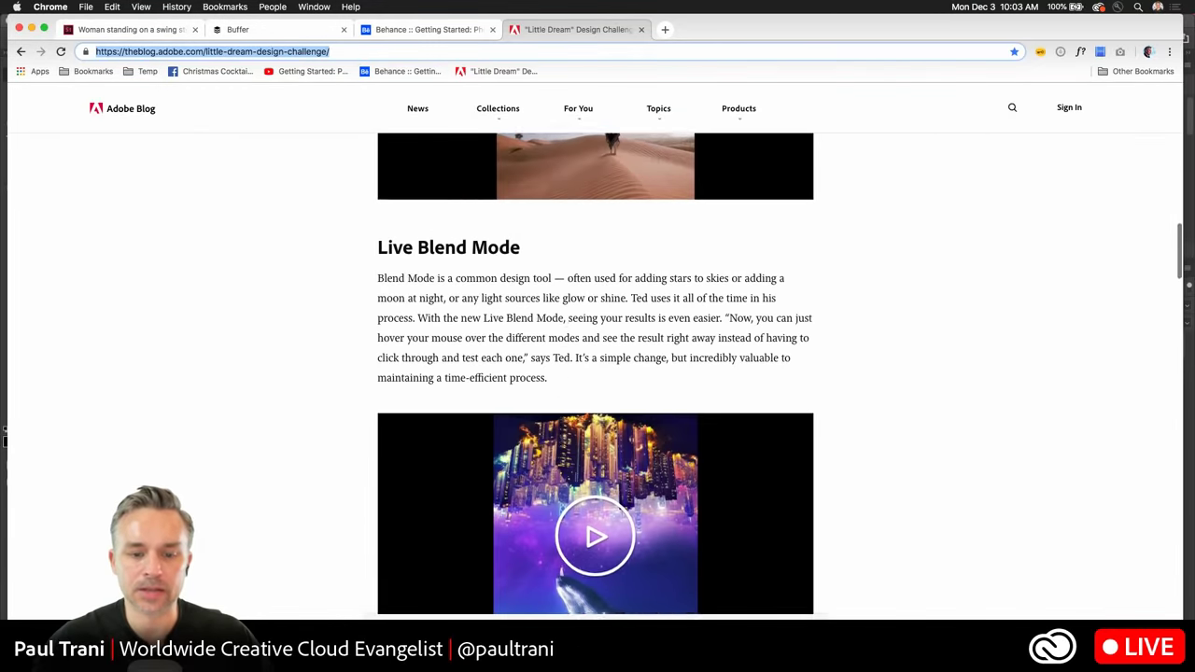
{"action": "scroll", "coordinate": [563, 446], "scroll_direction": "up", "scroll_amount": 5}
{"action": "scroll", "coordinate": [562, 446], "scroll_direction": "up", "scroll_amount": 8}
{"action": "scroll", "coordinate": [560, 447], "scroll_direction": "down", "scroll_amount": 9}
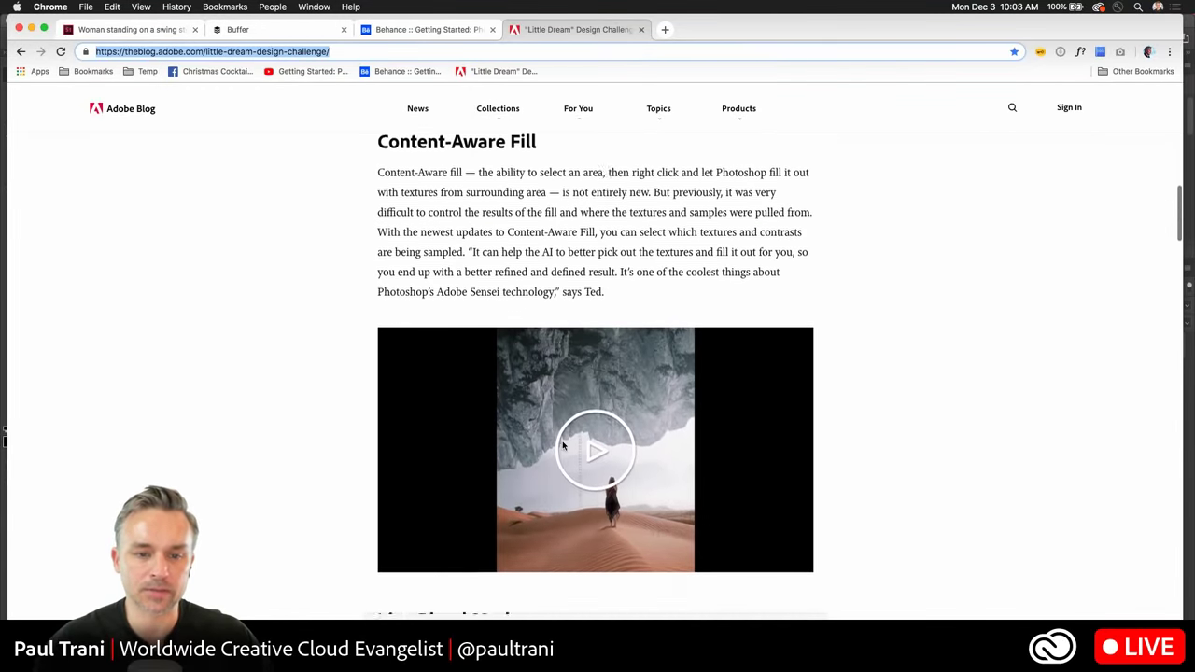
{"action": "scroll", "coordinate": [558, 448], "scroll_direction": "down", "scroll_amount": 15}
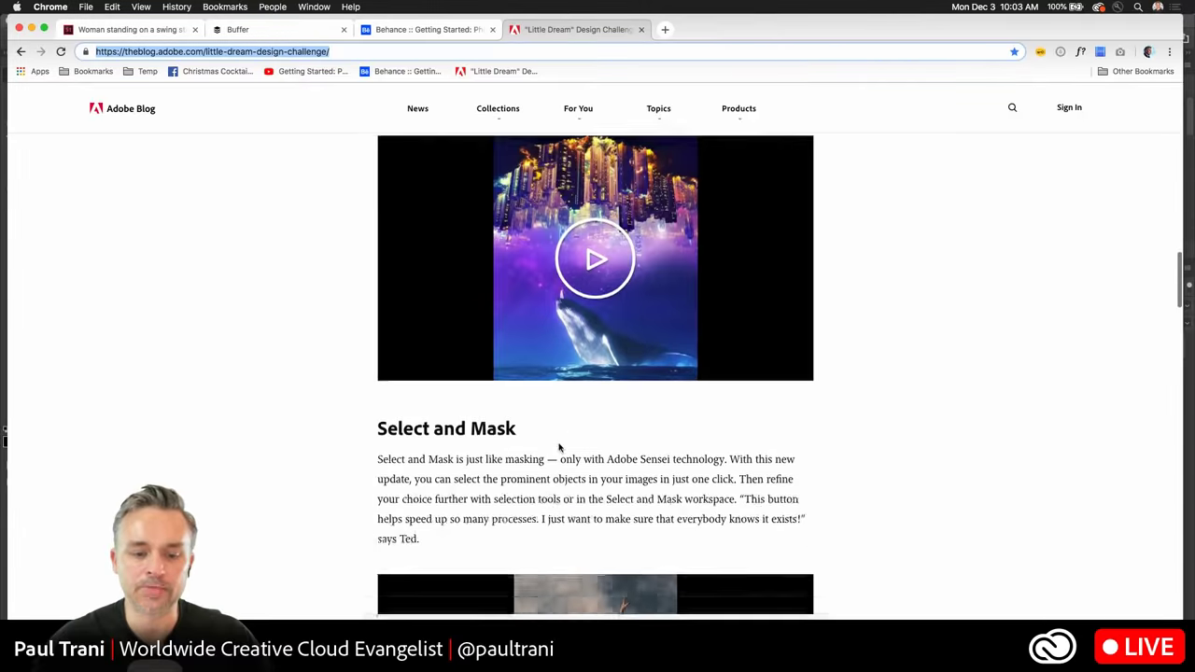
{"action": "scroll", "coordinate": [558, 448], "scroll_direction": "down", "scroll_amount": 10}
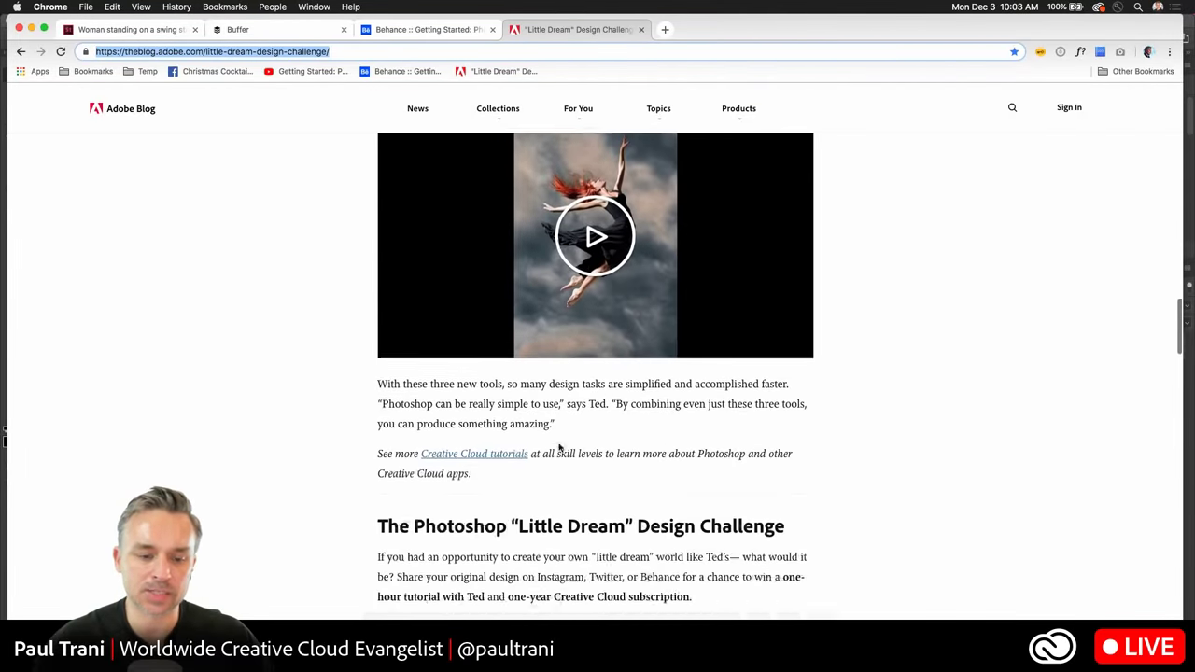
{"action": "scroll", "coordinate": [558, 447], "scroll_direction": "down", "scroll_amount": 5}
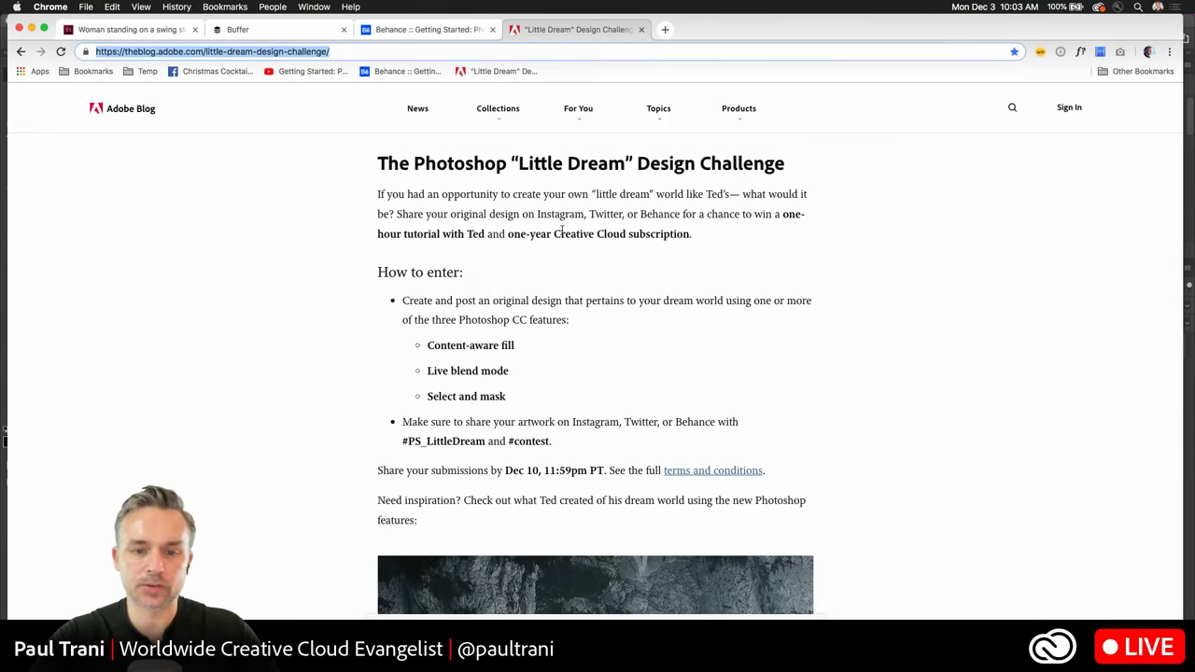
Enlarge the article text and highlight the entry rules from Content-aware fill onward.
{"action": "key", "text": "super+equal"}
{"action": "left_click_drag", "start_coordinate": [383, 280], "coordinate": [573, 402]}
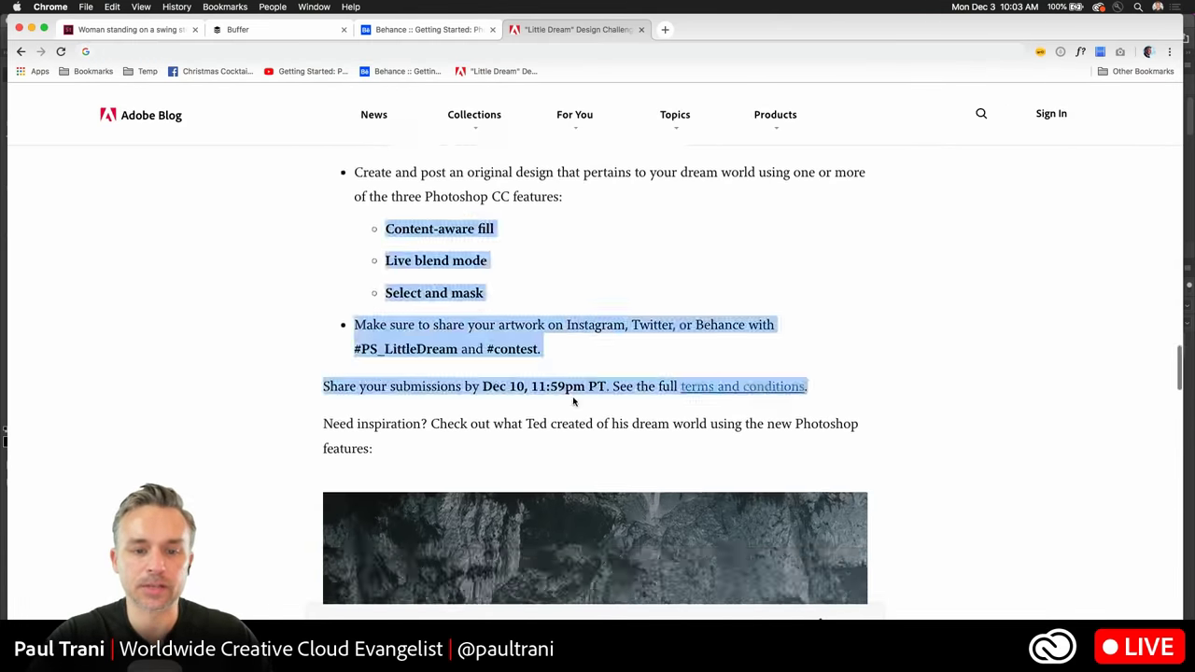
{"action": "scroll", "coordinate": [277, 235], "scroll_direction": "down", "scroll_amount": 10}
{"action": "scroll", "coordinate": [256, 240], "scroll_direction": "up", "scroll_amount": 6}
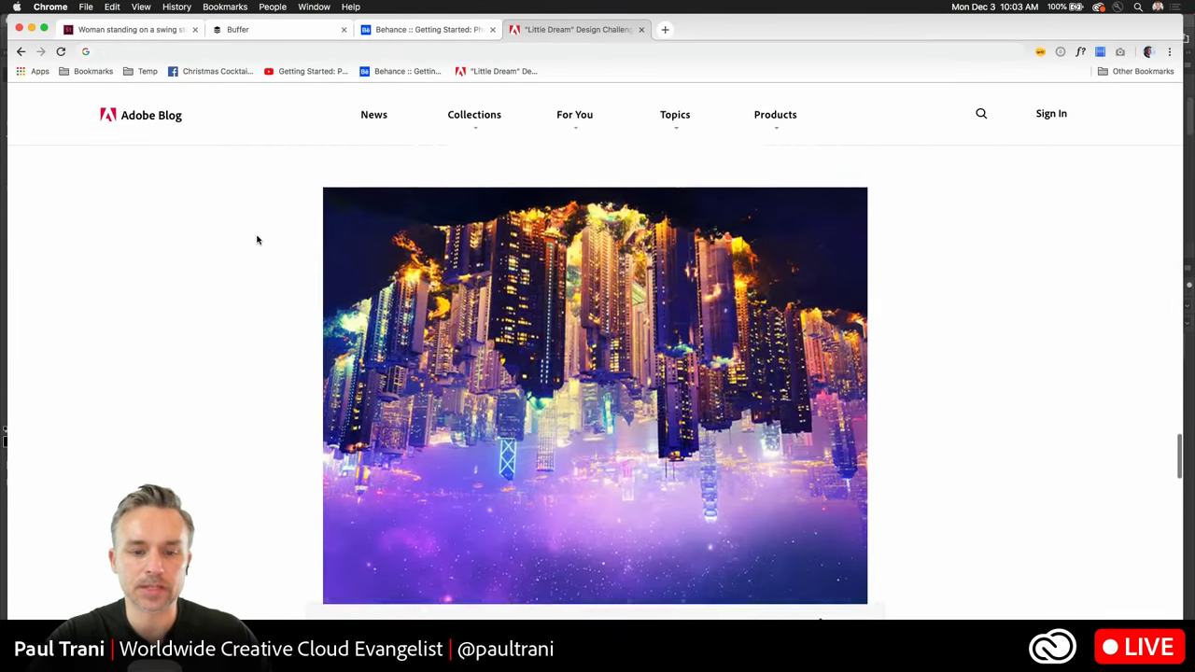
{"action": "scroll", "coordinate": [257, 240], "scroll_direction": "up", "scroll_amount": 10}
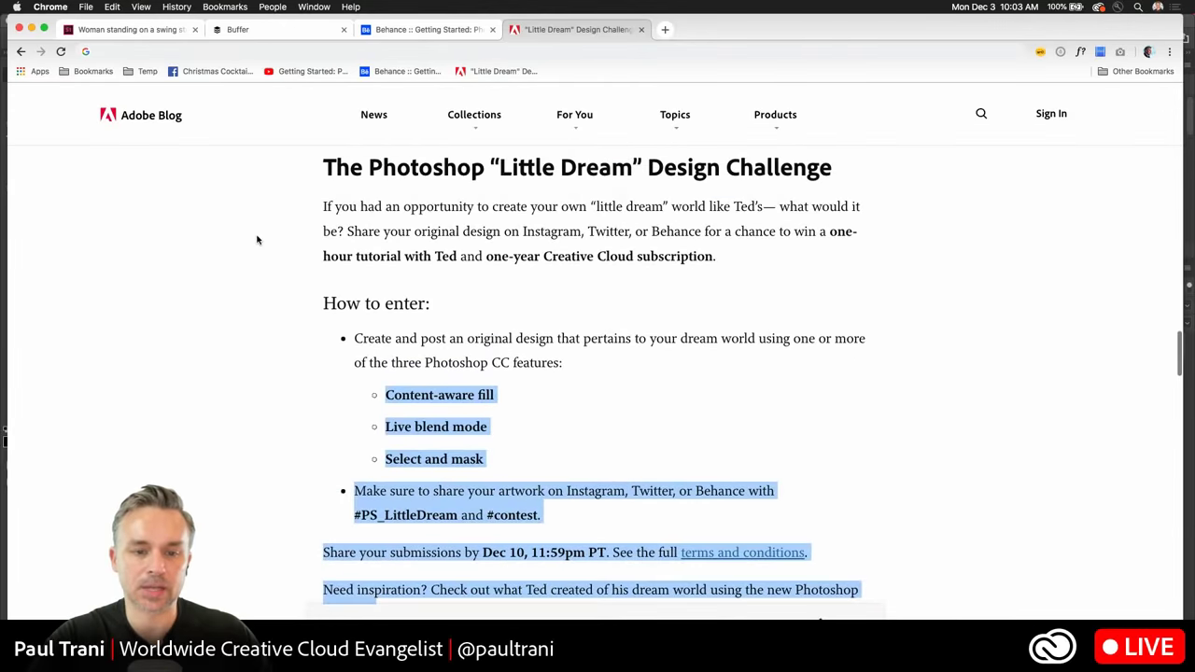
Clear the highlight and go back to the 'woman standing on a swing' Stock results.
{"action": "left_click", "coordinate": [609, 291]}
{"action": "scroll", "coordinate": [627, 328], "scroll_direction": "up", "scroll_amount": 1}
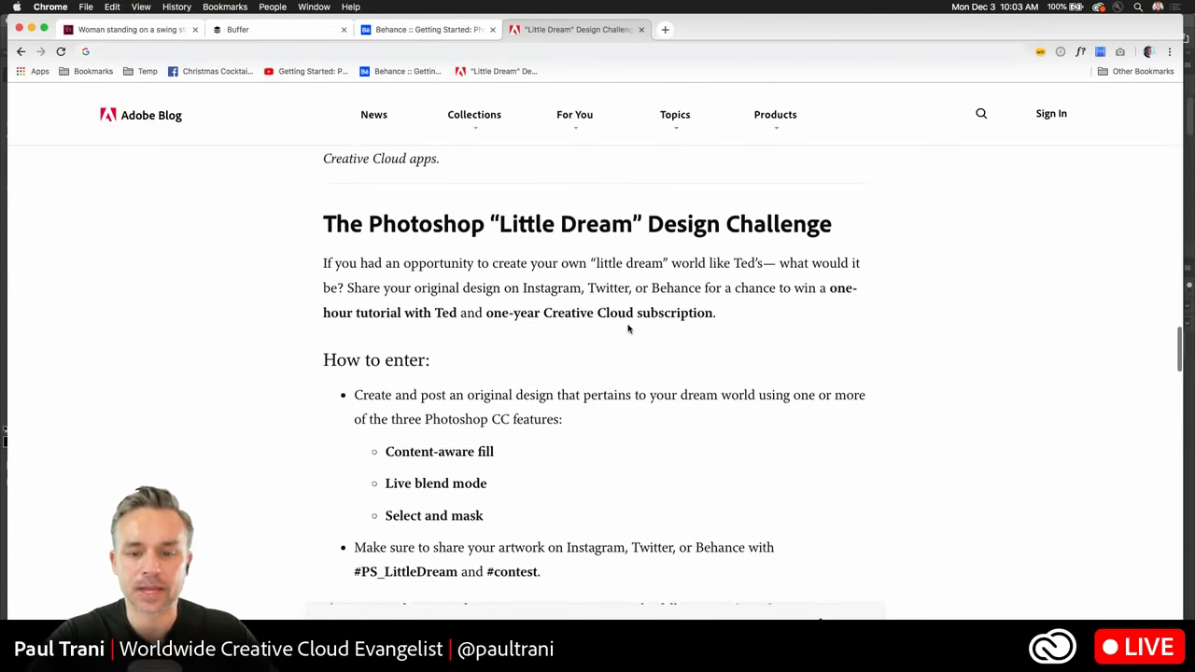
{"action": "scroll", "coordinate": [628, 328], "scroll_direction": "down", "scroll_amount": 2}
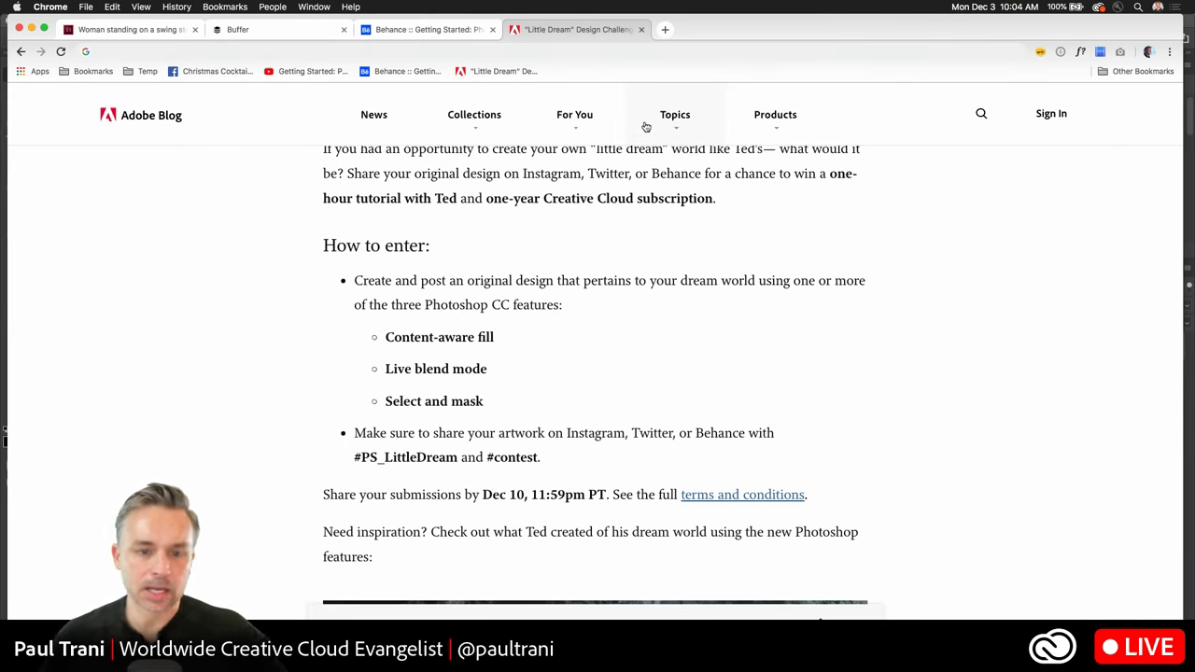
{"action": "scroll", "coordinate": [402, 285], "scroll_direction": "down", "scroll_amount": 10}
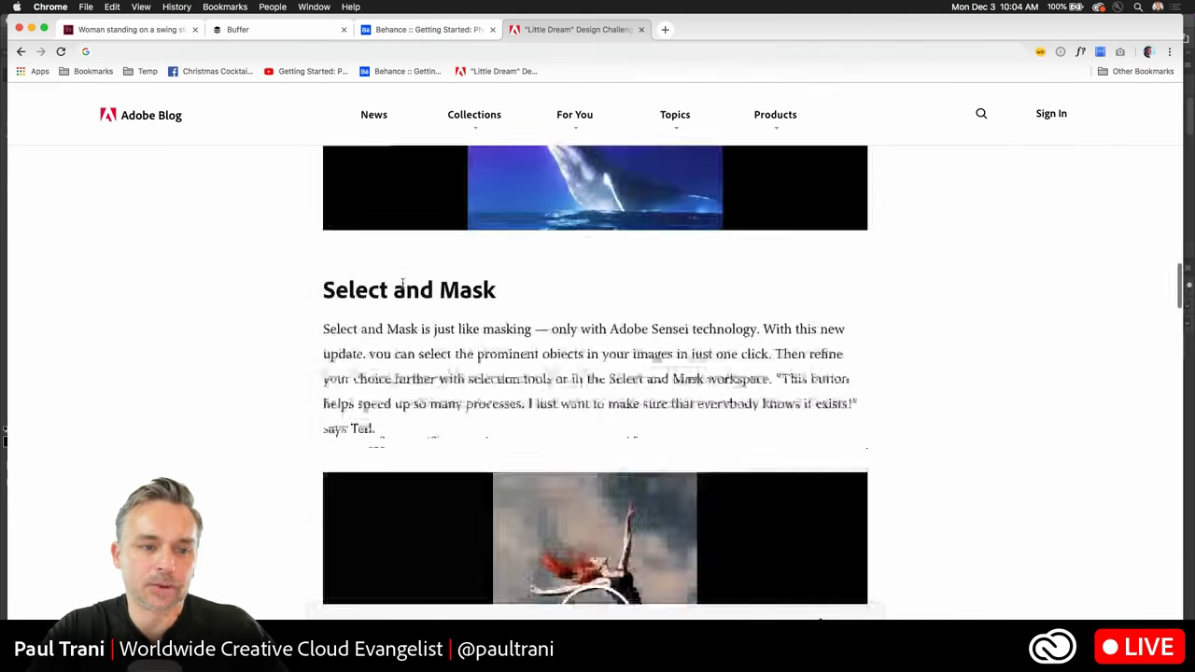
{"action": "scroll", "coordinate": [402, 285], "scroll_direction": "up", "scroll_amount": 10}
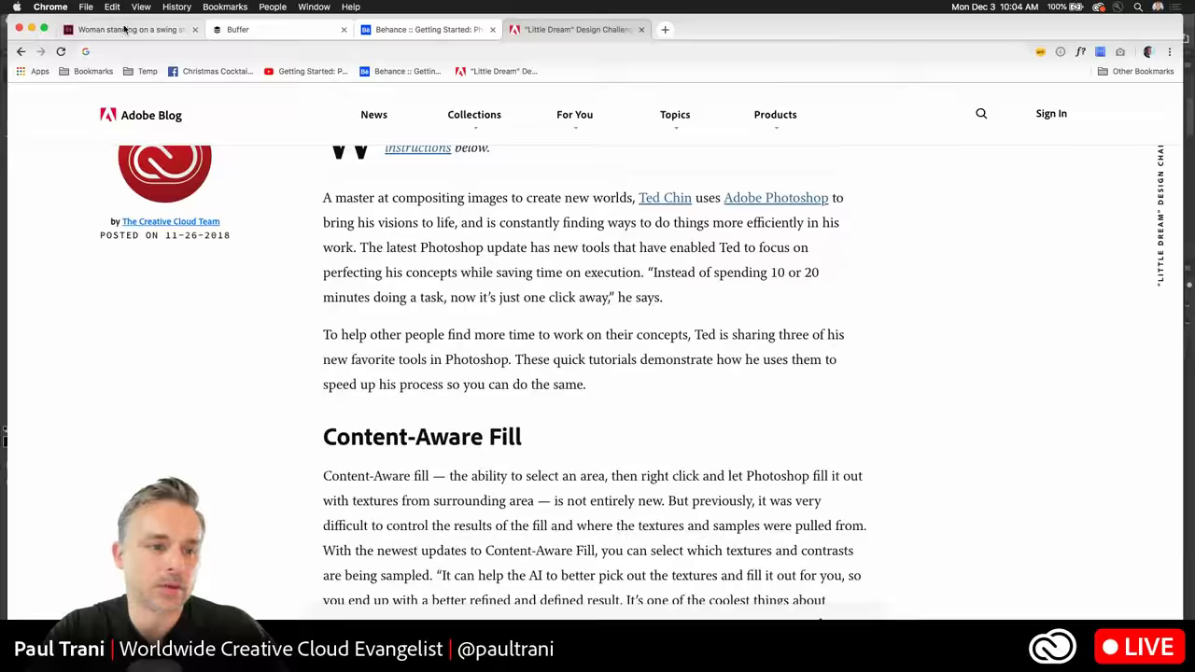
{"action": "left_click", "coordinate": [124, 29]}
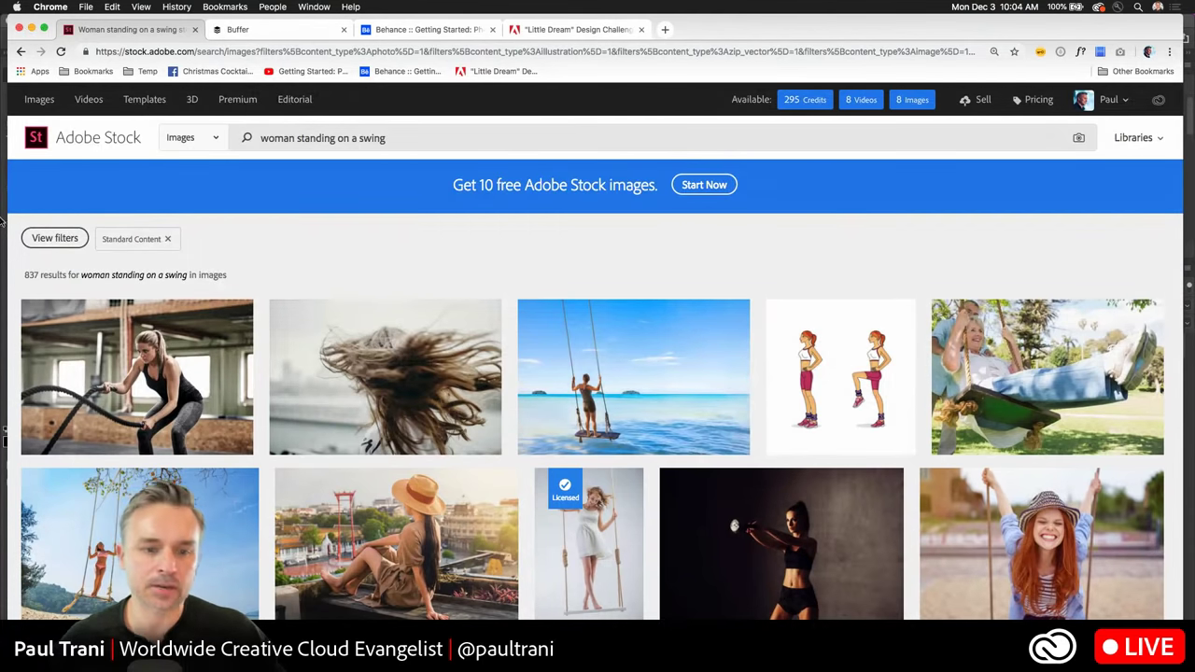
Hide the Content-Aware Fill title text layer in Seaworld.psd, select Layer 1 and zoom out.
{"action": "key", "text": "super+Tab"}
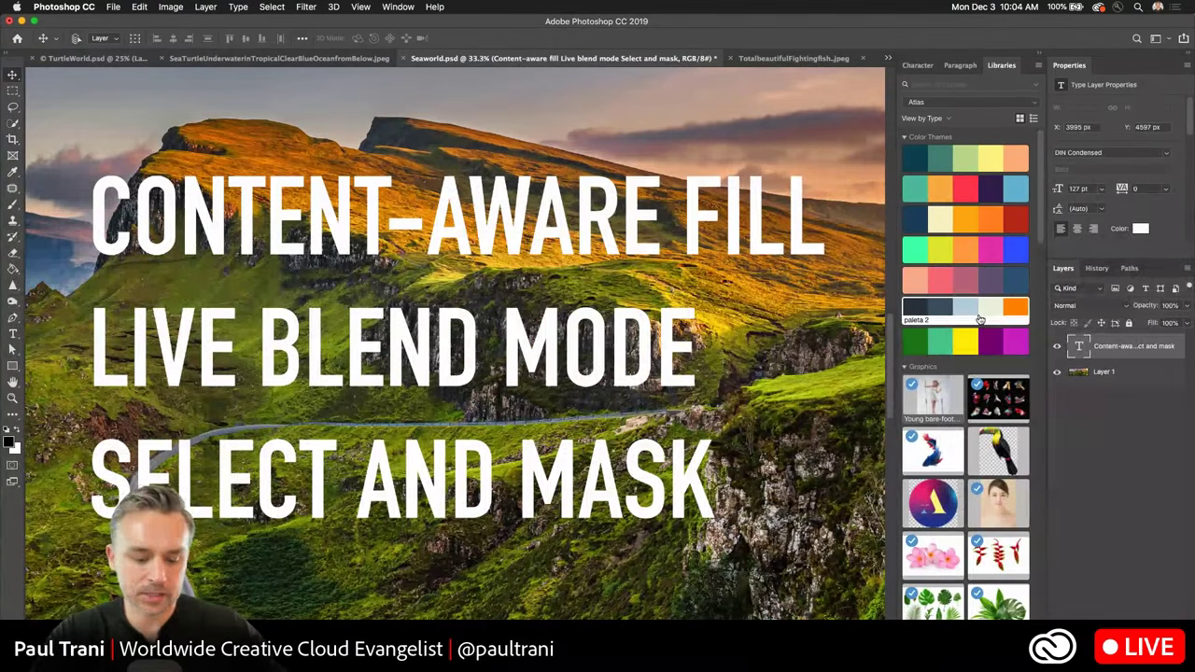
{"action": "key", "text": "super+minus"}
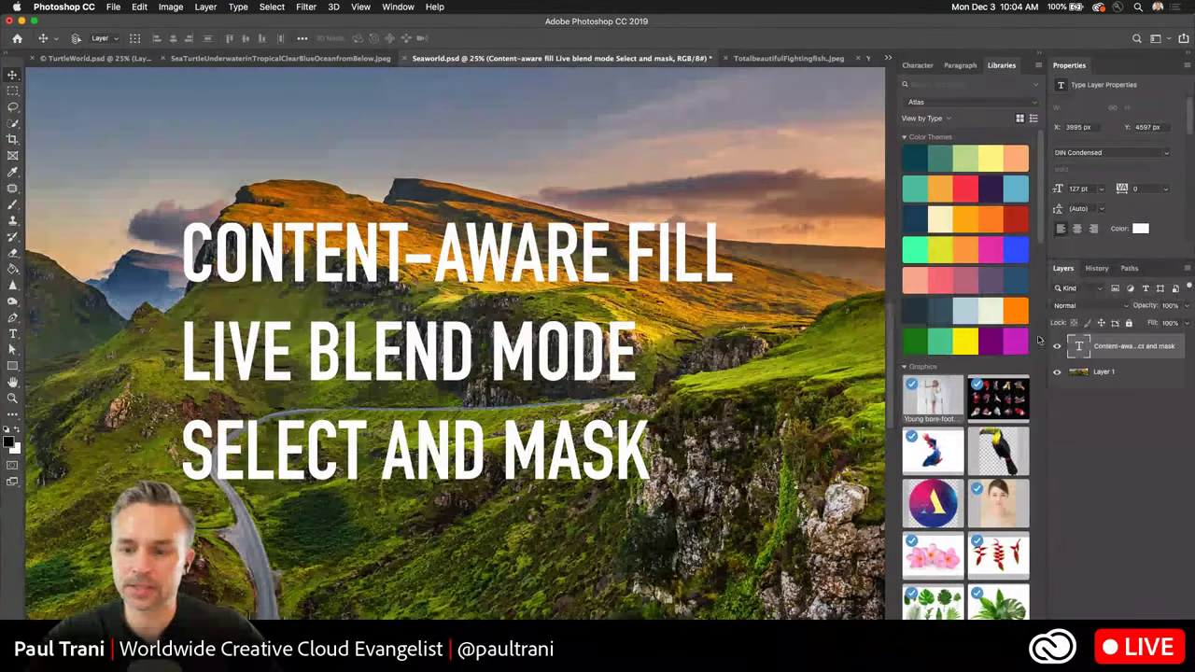
{"action": "left_click", "coordinate": [1056, 346]}
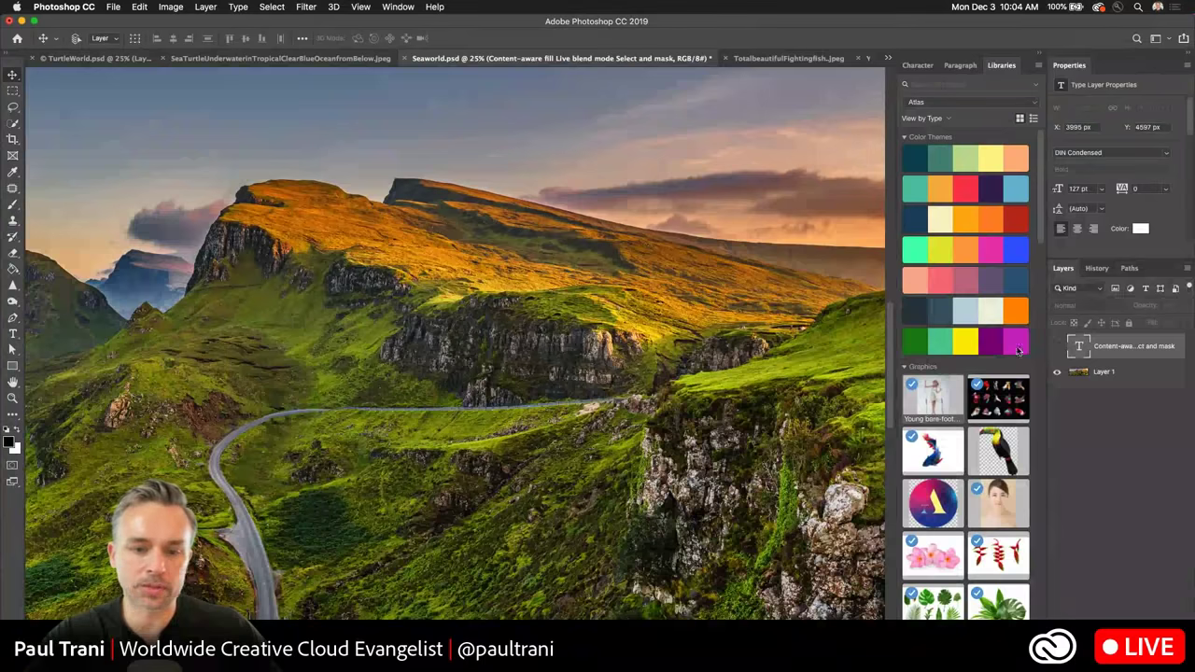
{"action": "left_click", "coordinate": [1110, 378]}
{"action": "key", "text": "super+minus"}
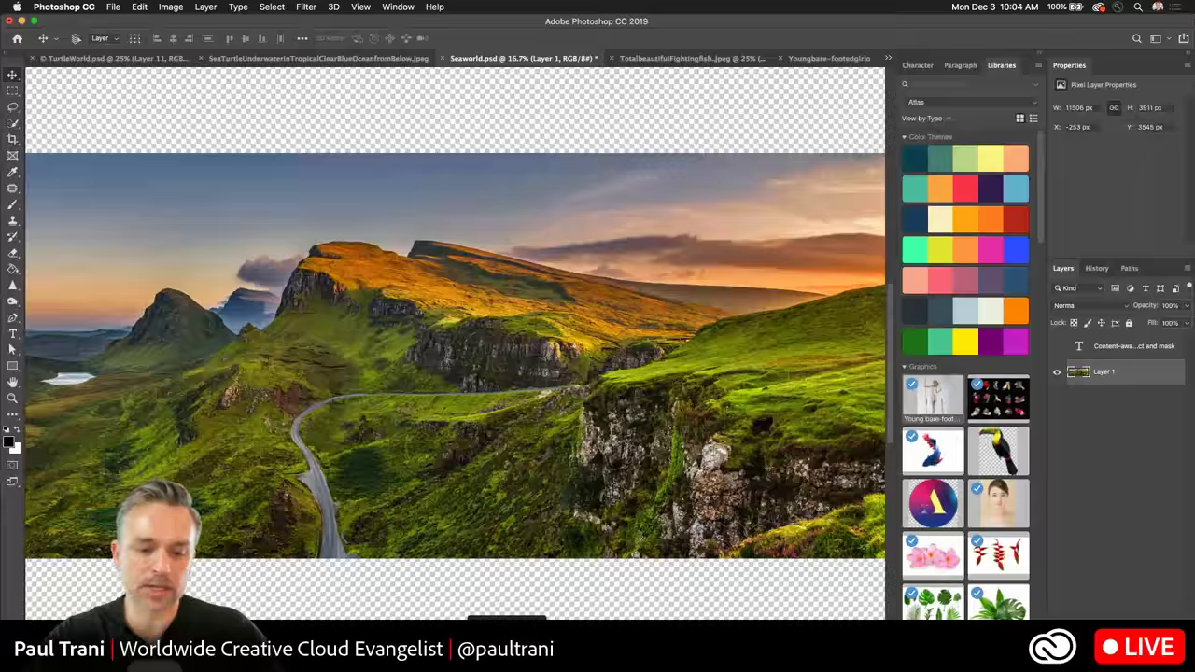
{"action": "key", "text": "super+Tab"}
Search Adobe Stock for 'beautiful landscapes' and browse the results.
{"action": "left_click", "coordinate": [434, 137]}
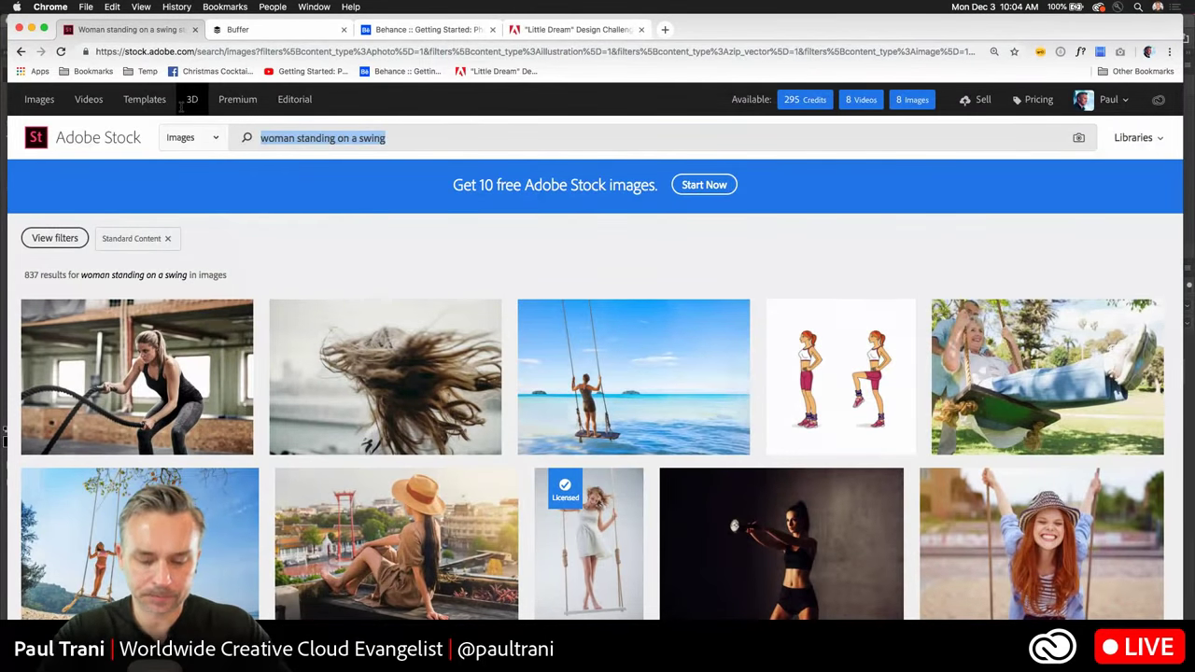
{"action": "type", "text": "beautiful"}
{"action": "type", "text": " landsca"}
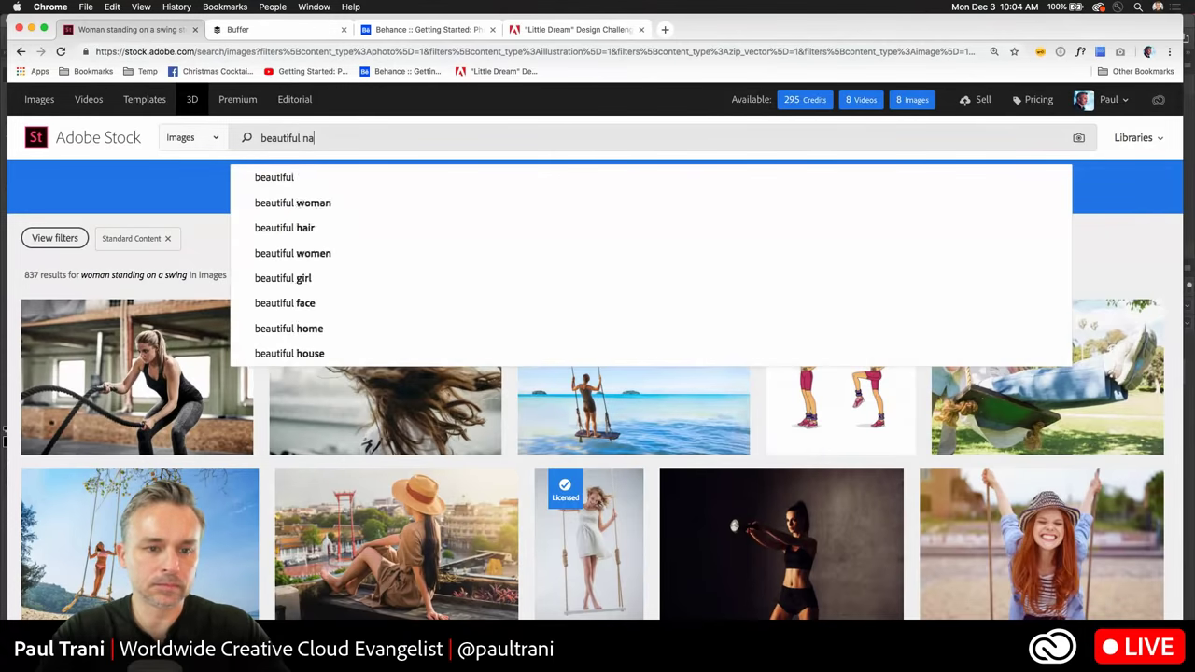
{"action": "key", "text": "BackSpace"}
{"action": "key", "text": "BackSpace"}
{"action": "type", "text": "landscap"}
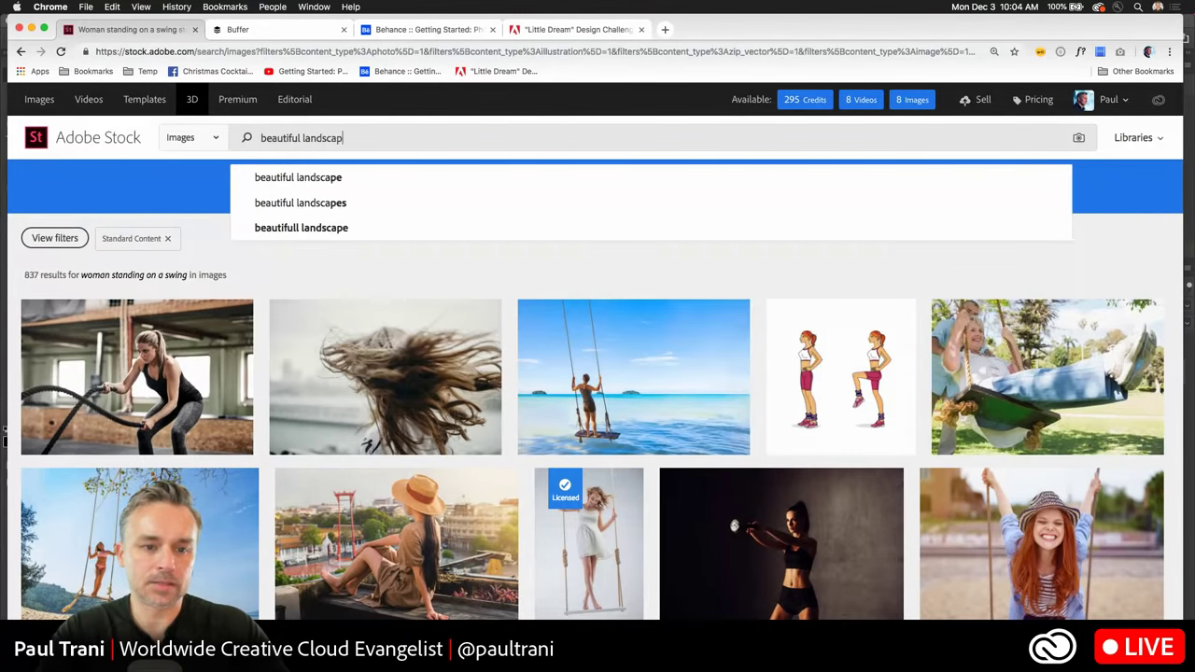
{"action": "type", "text": "s"}
{"action": "type", "text": "es"}
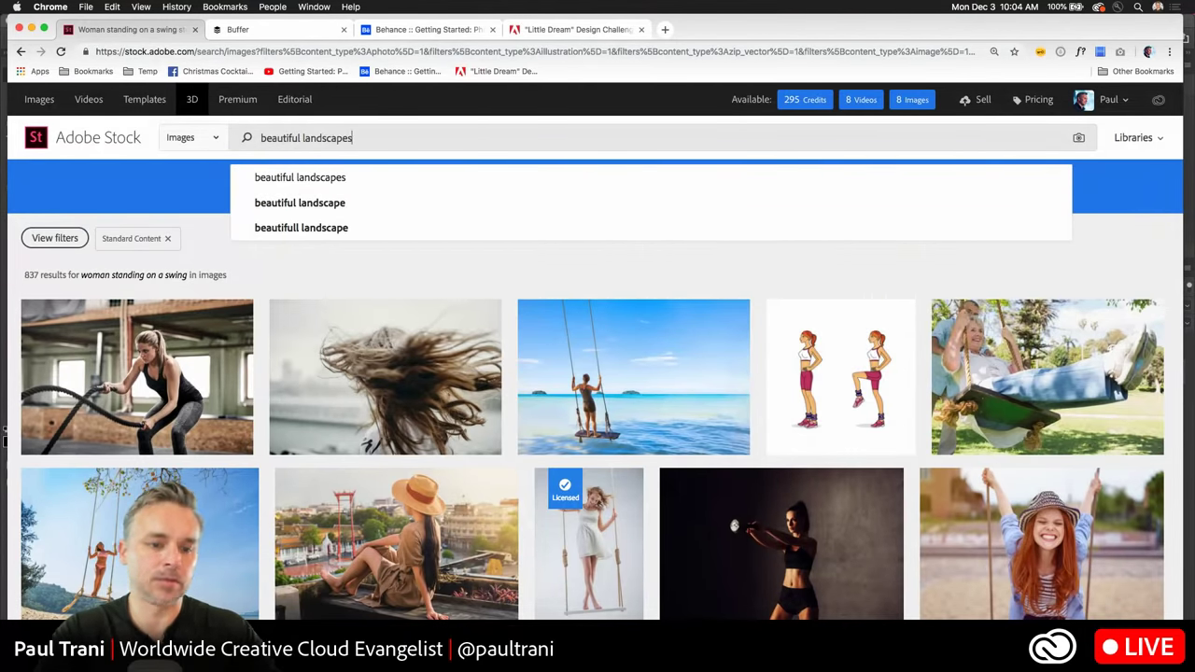
{"action": "key", "text": "Return"}
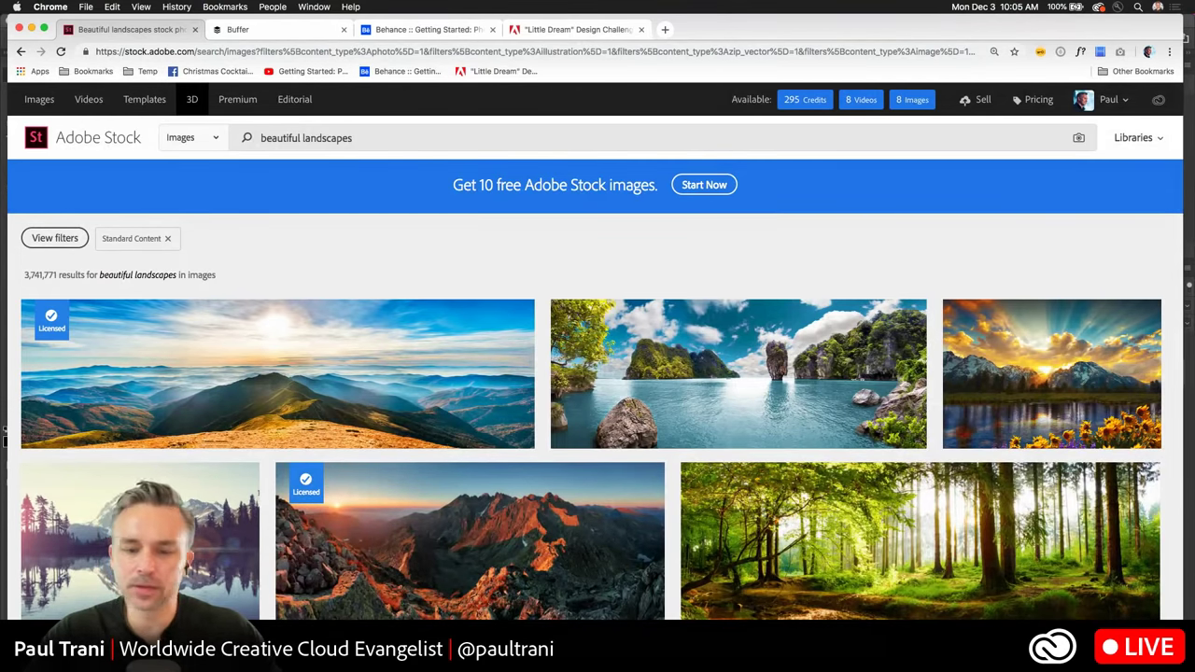
{"action": "scroll", "coordinate": [286, 256], "scroll_direction": "down", "scroll_amount": 3}
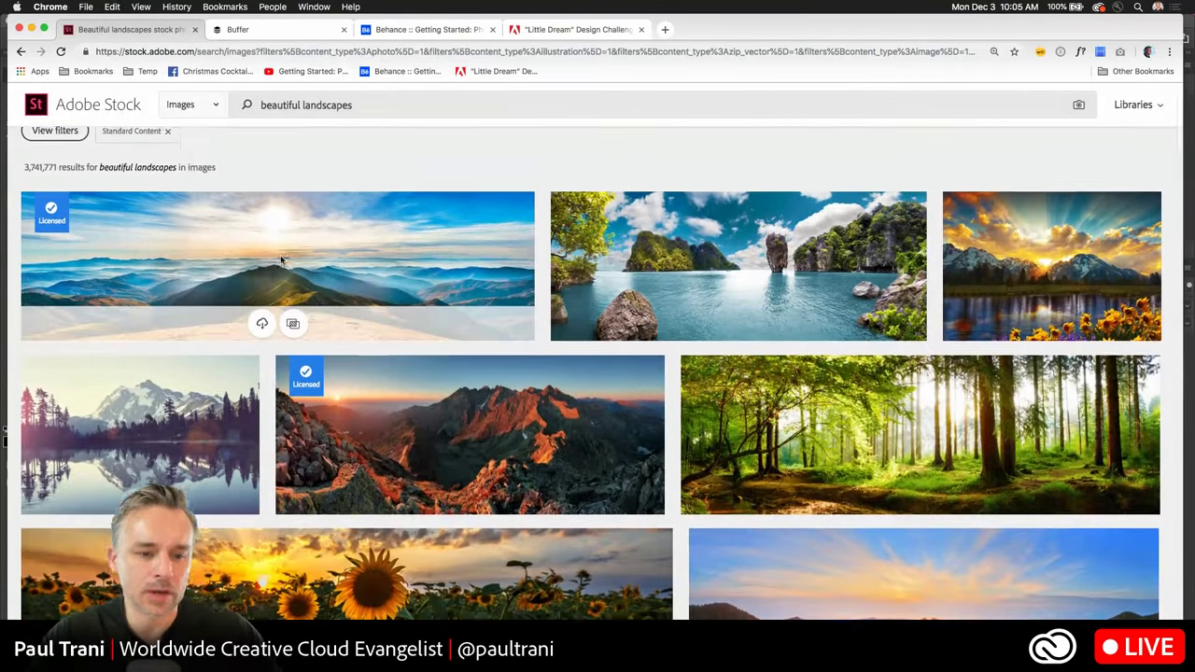
{"action": "scroll", "coordinate": [274, 169], "scroll_direction": "up", "scroll_amount": 3}
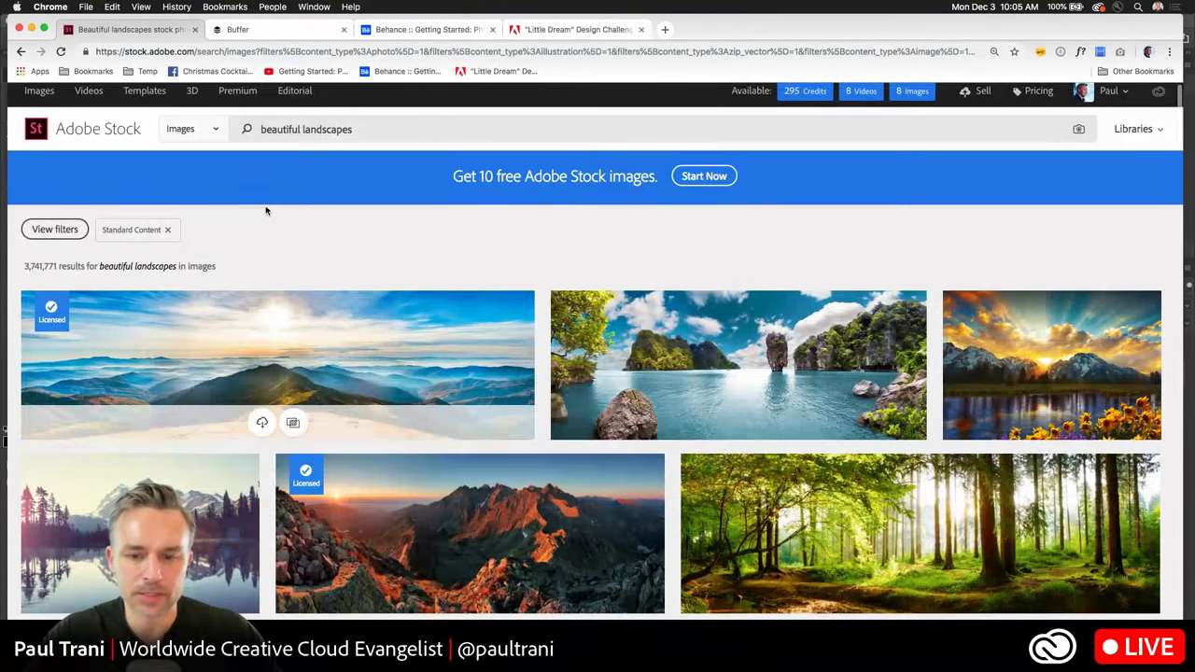
{"action": "scroll", "coordinate": [271, 210], "scroll_direction": "down", "scroll_amount": 3}
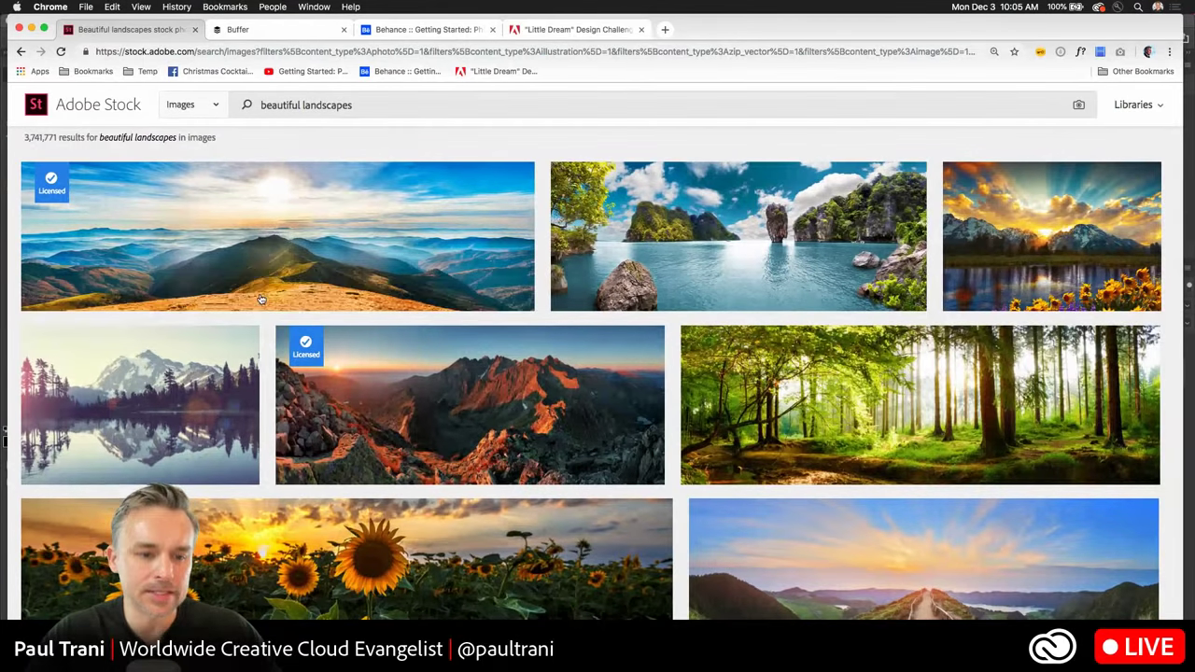
{"action": "scroll", "coordinate": [252, 401], "scroll_direction": "up", "scroll_amount": 2}
Save the sunlit mountain panorama, sunset mountain ridge and tropical lagoon preview to the Atlas library.
{"action": "mouse_move", "coordinate": [262, 387]}
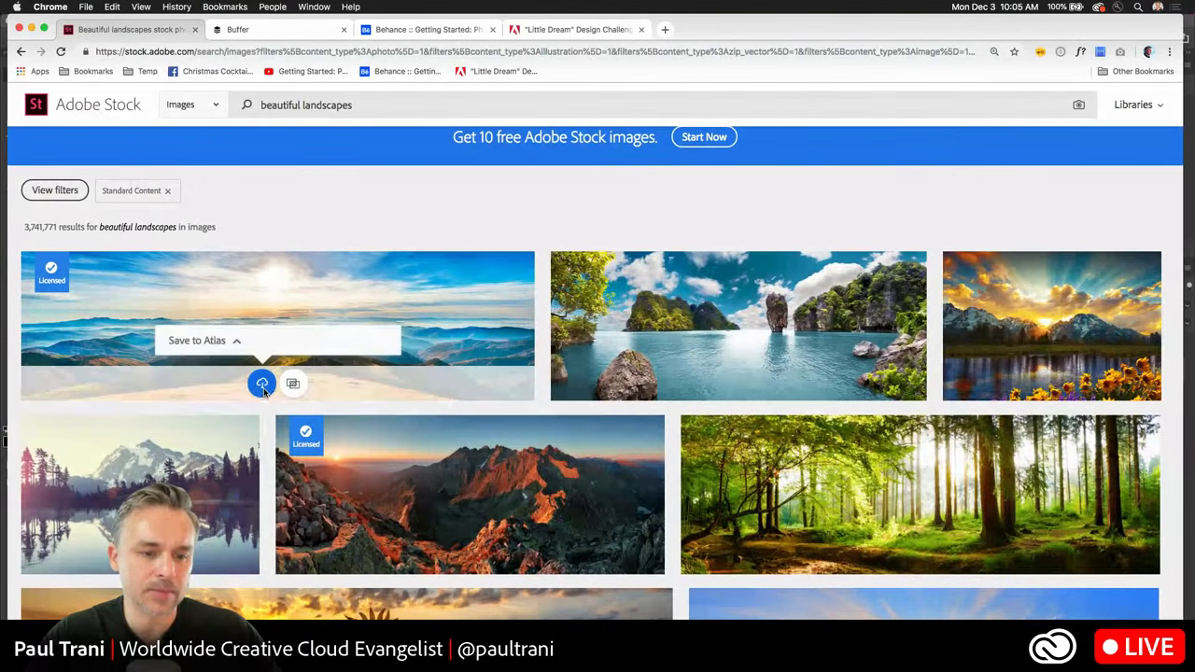
{"action": "left_click", "coordinate": [262, 385]}
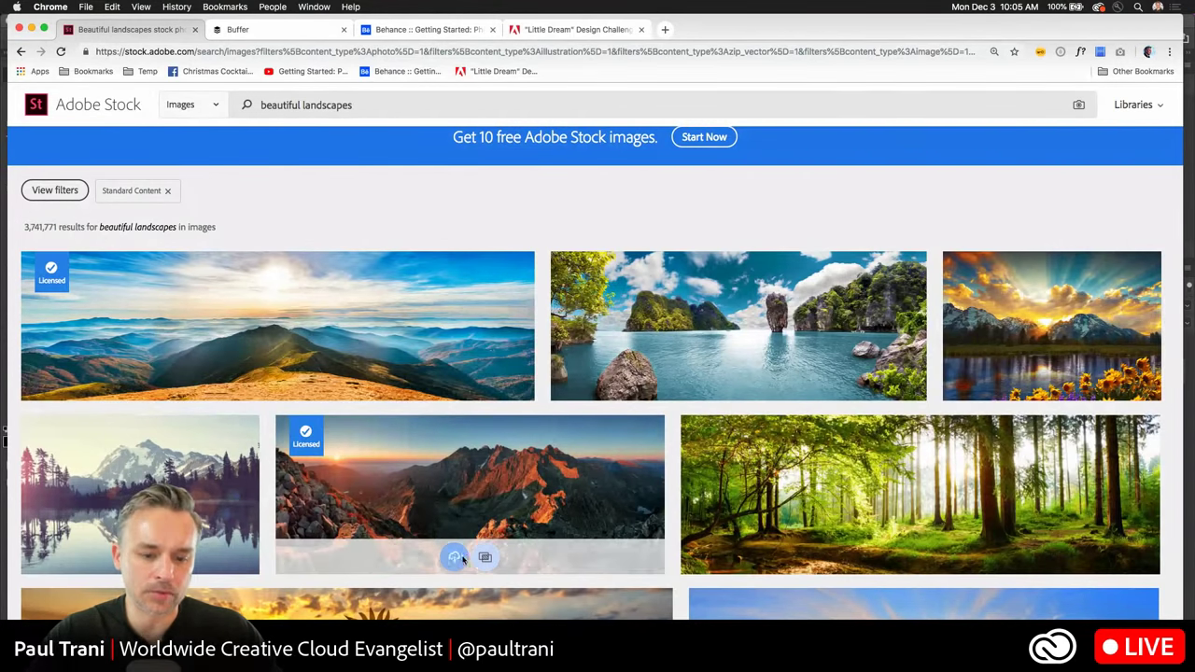
{"action": "mouse_move", "coordinate": [454, 557]}
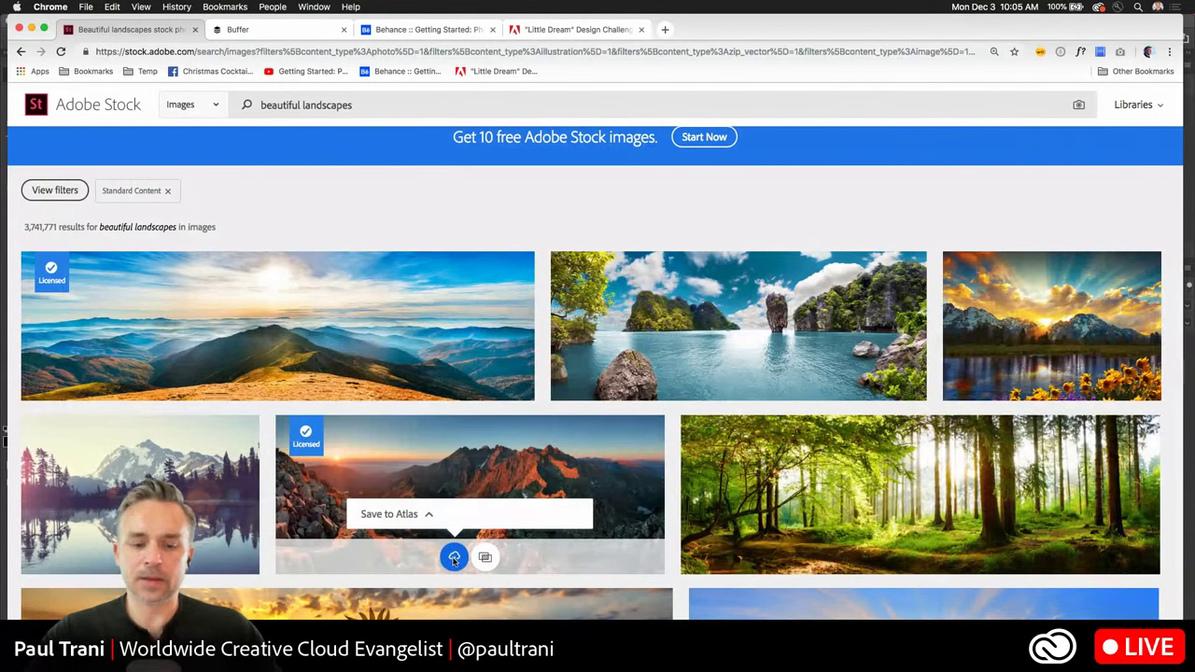
{"action": "left_click", "coordinate": [453, 558]}
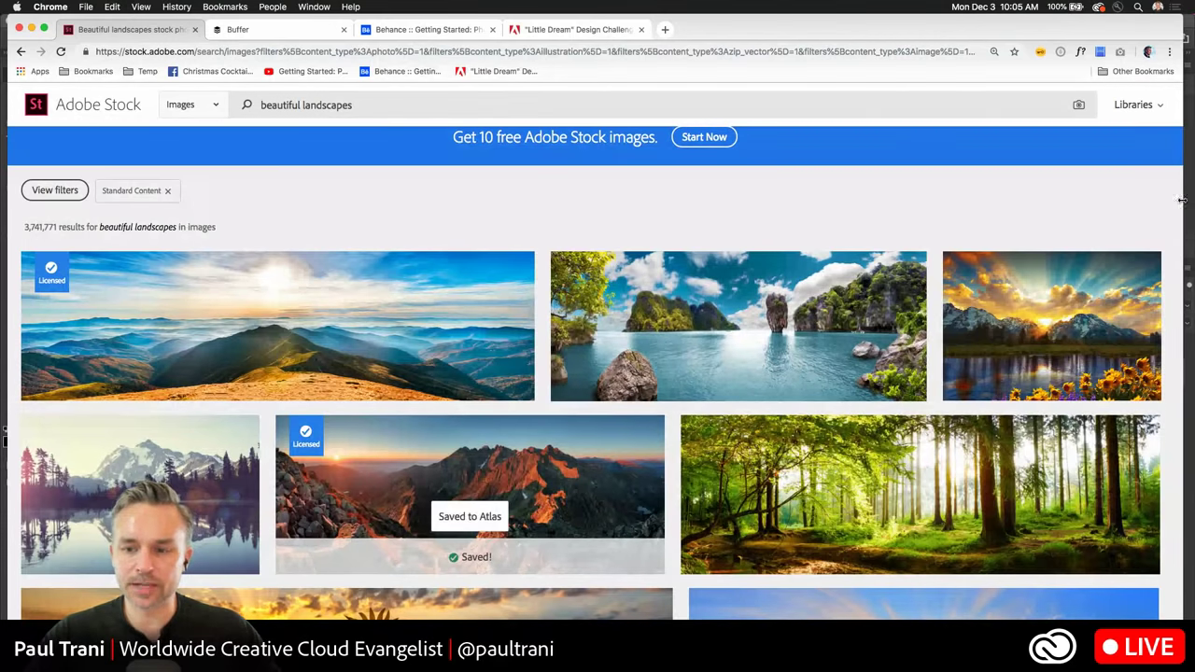
{"action": "left_click_drag", "start_coordinate": [1182, 202], "coordinate": [887, 191]}
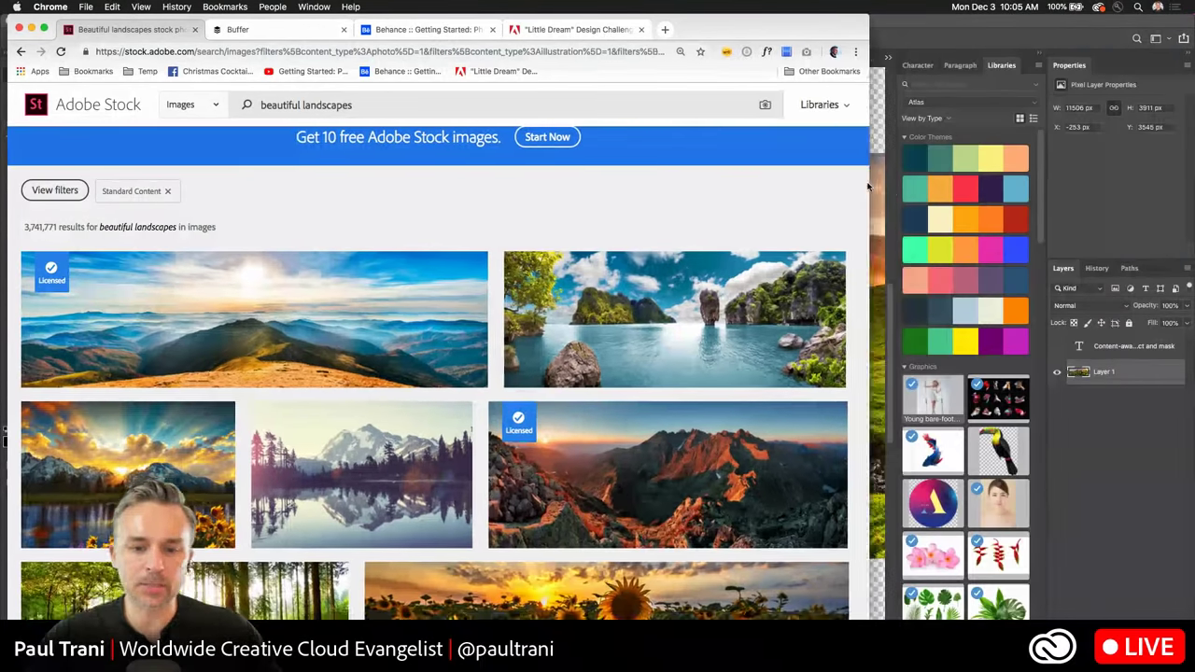
{"action": "mouse_move", "coordinate": [694, 374]}
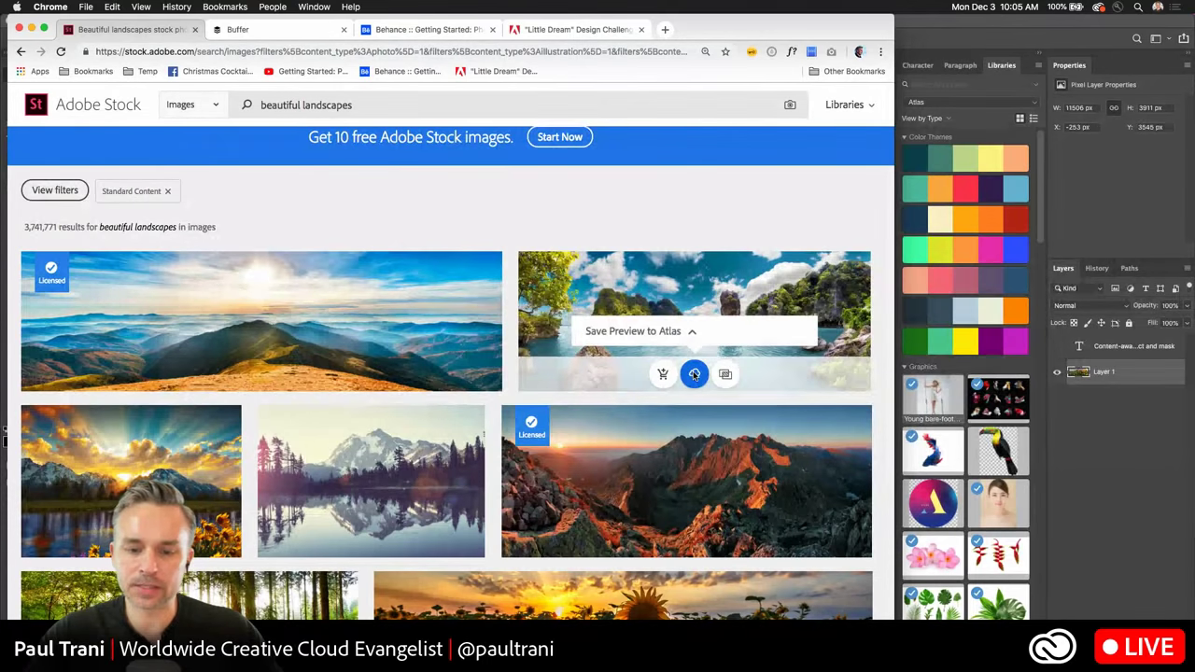
{"action": "left_click", "coordinate": [694, 374]}
{"action": "left_click", "coordinate": [983, 35]}
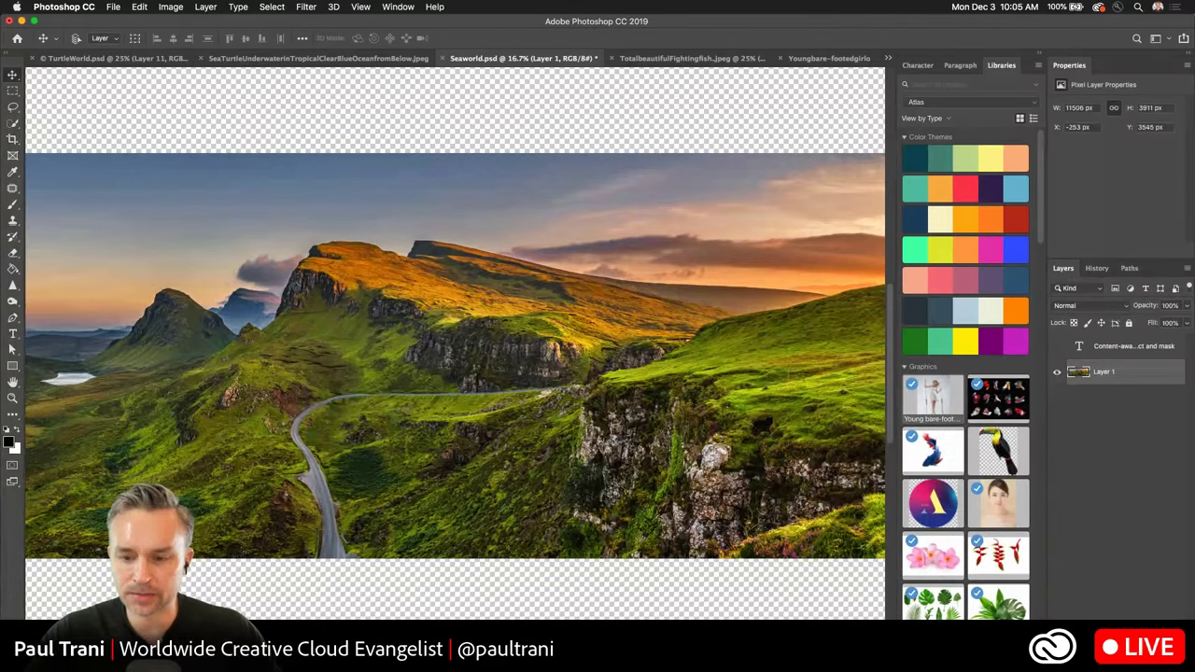
{"action": "scroll", "coordinate": [976, 274], "scroll_direction": "down", "scroll_amount": 5}
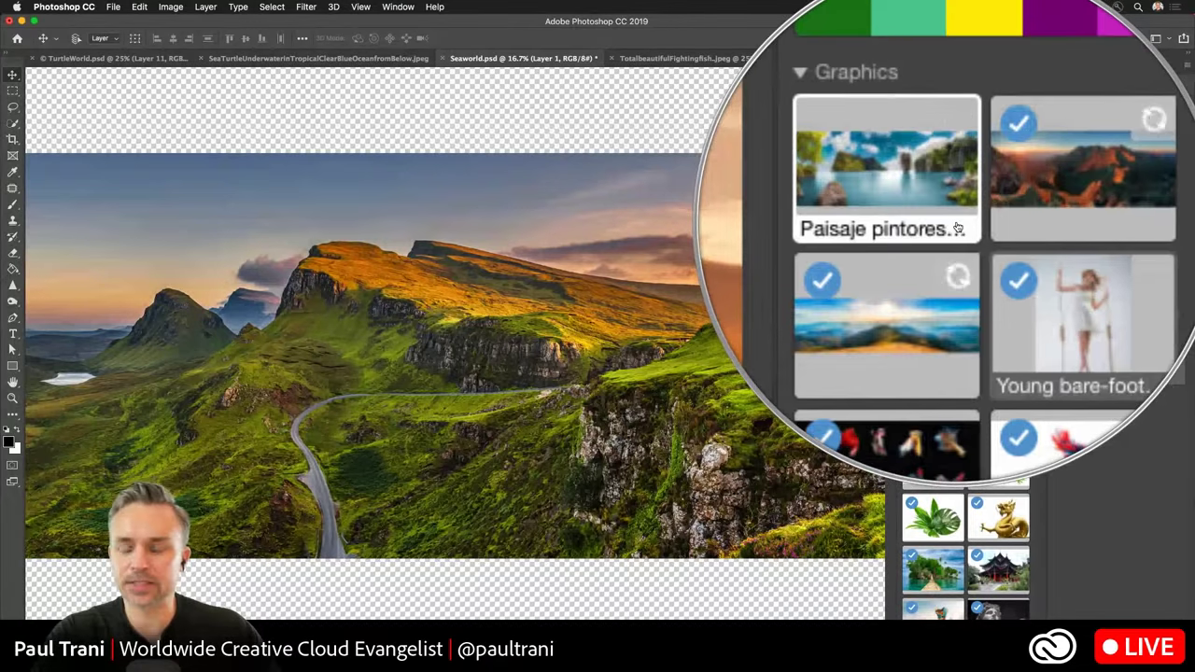
{"action": "mouse_move", "coordinate": [957, 228]}
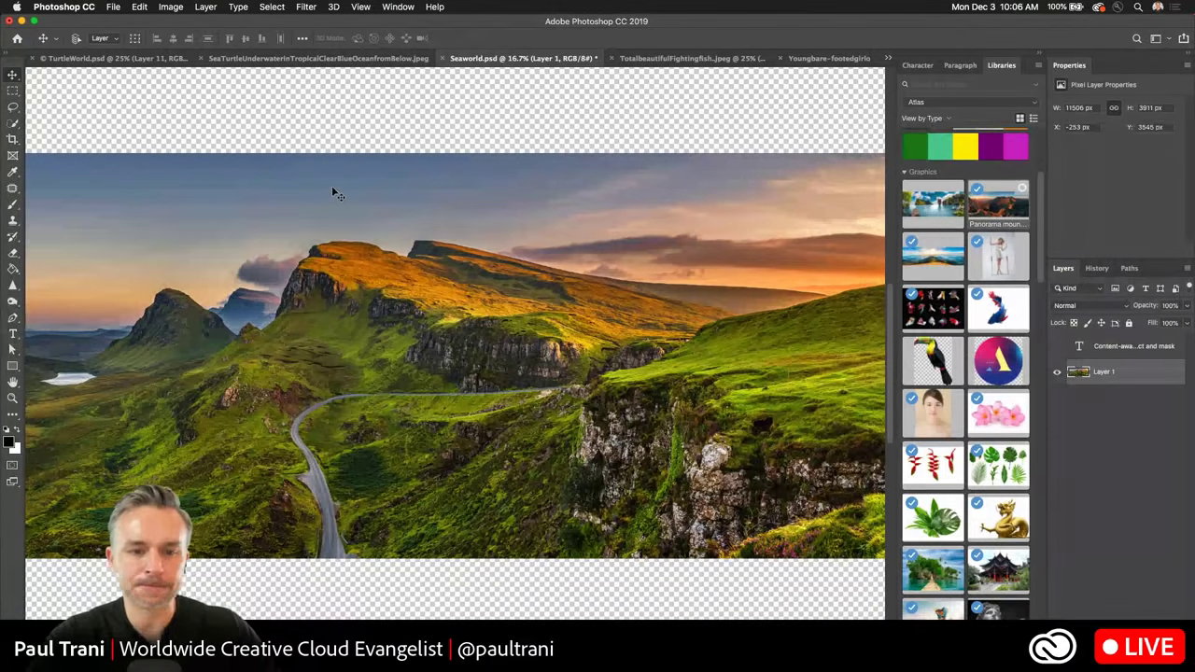
Check in Canvas Size that the canvas stays 11000 × 11000 px, then return to the Stock results.
{"action": "left_click", "coordinate": [12, 91]}
{"action": "left_click", "coordinate": [170, 6]}
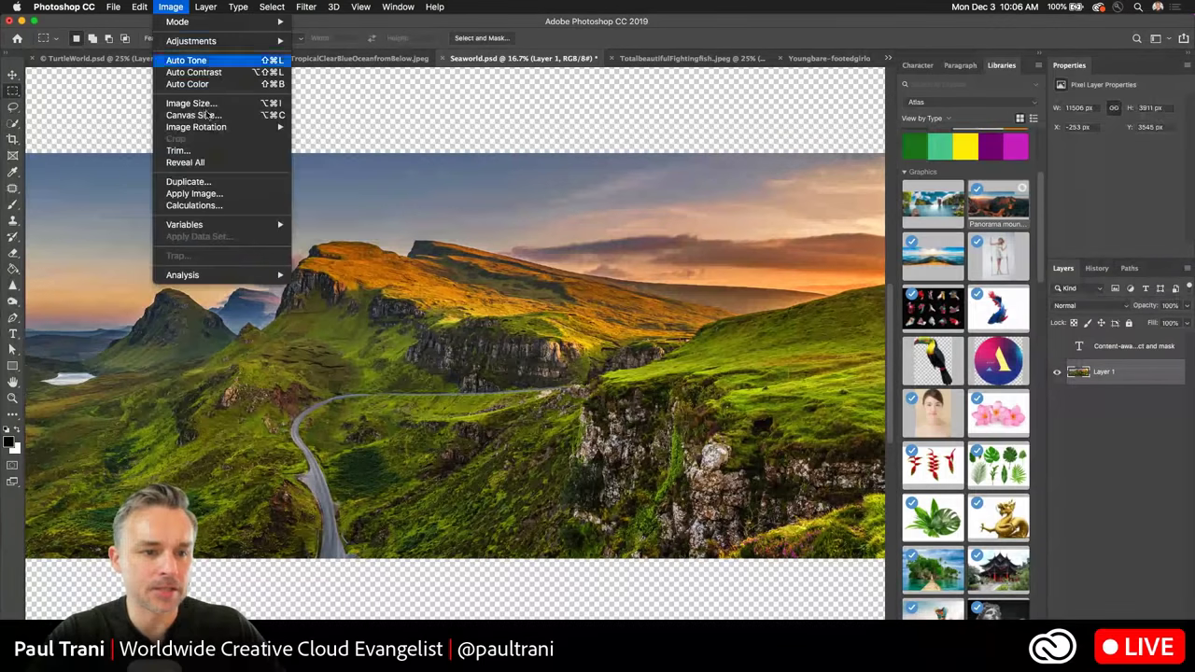
{"action": "left_click", "coordinate": [193, 115]}
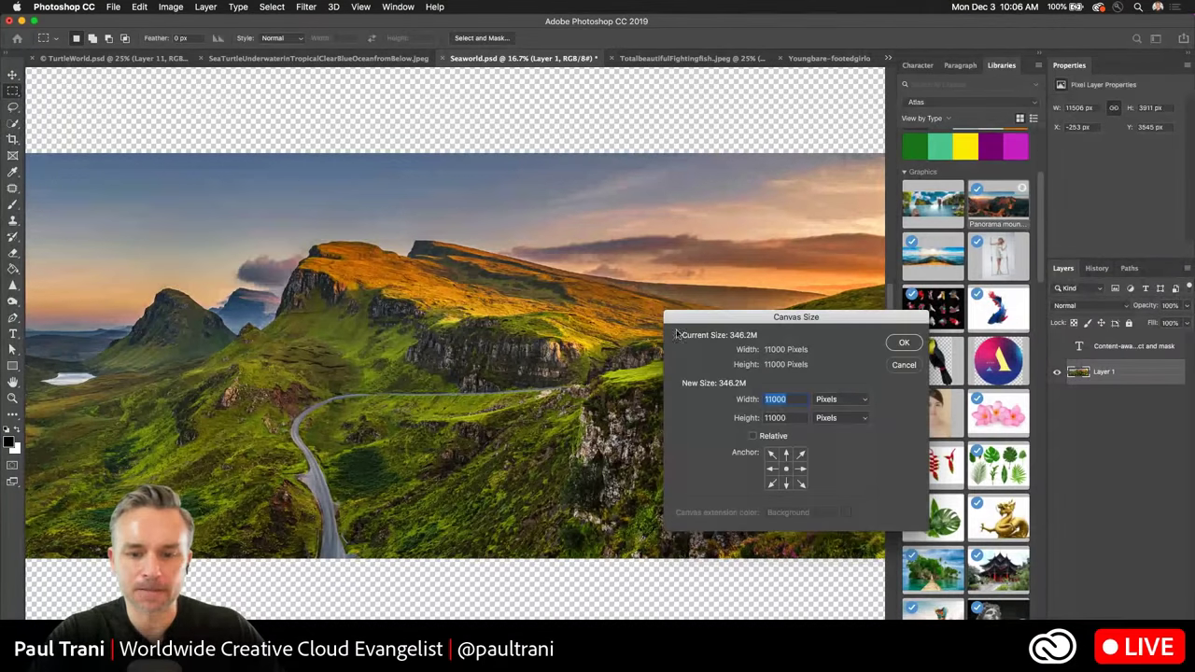
{"action": "left_click_drag", "start_coordinate": [719, 322], "coordinate": [567, 241]}
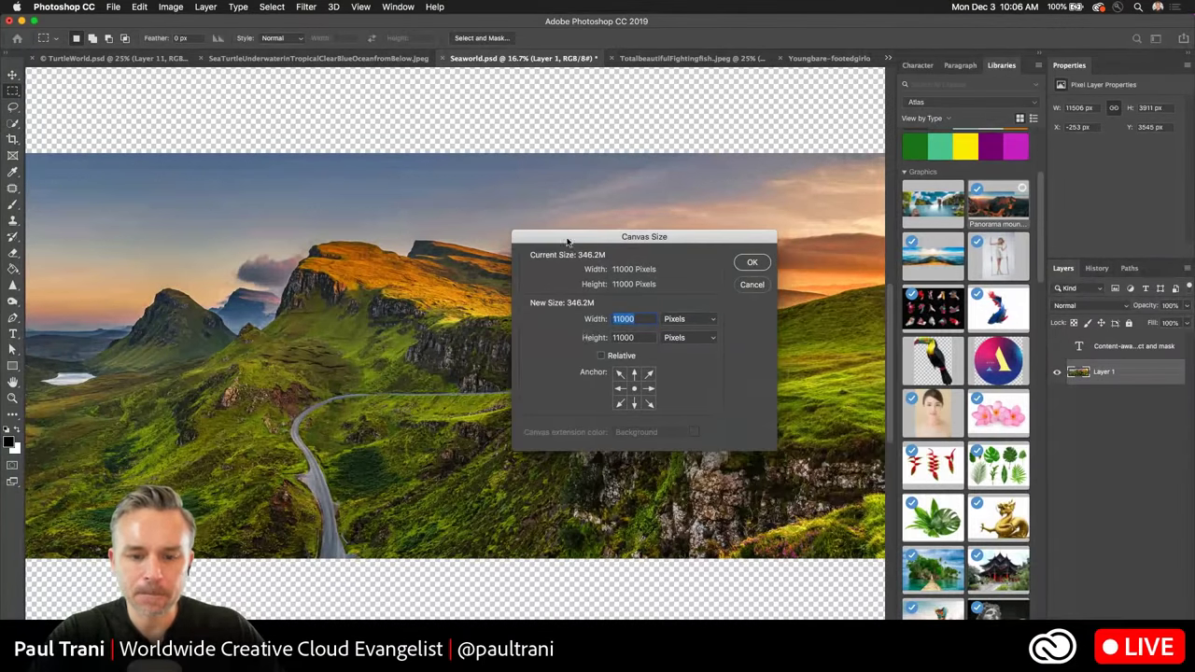
{"action": "left_click", "coordinate": [642, 320]}
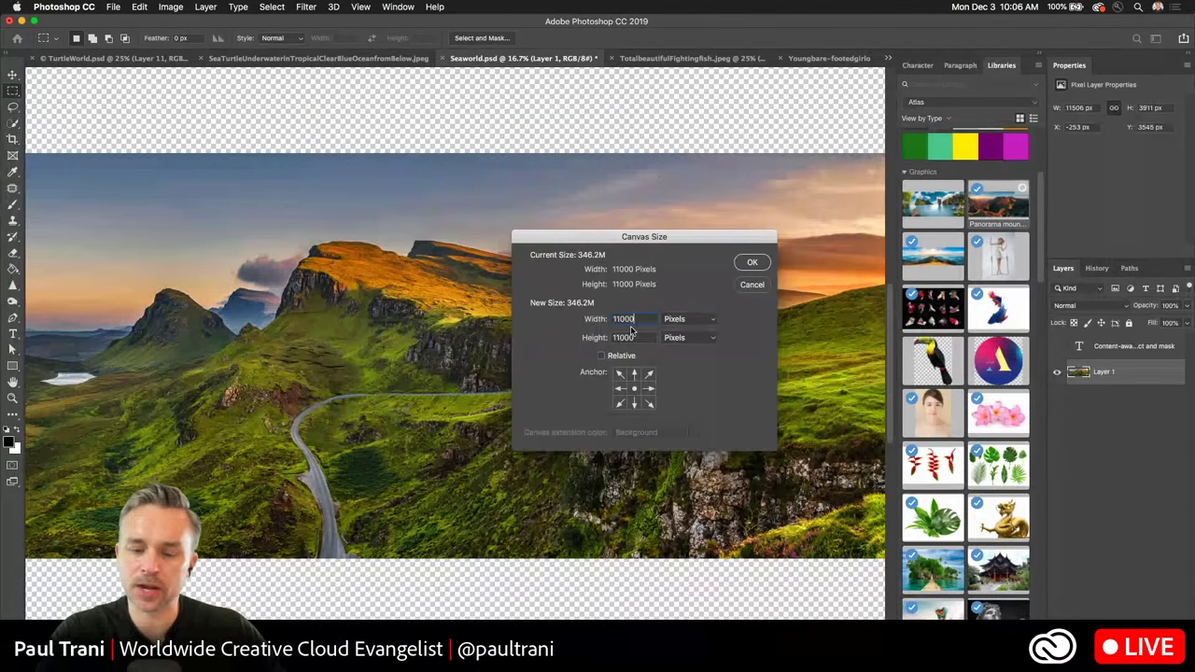
{"action": "left_click", "coordinate": [749, 265]}
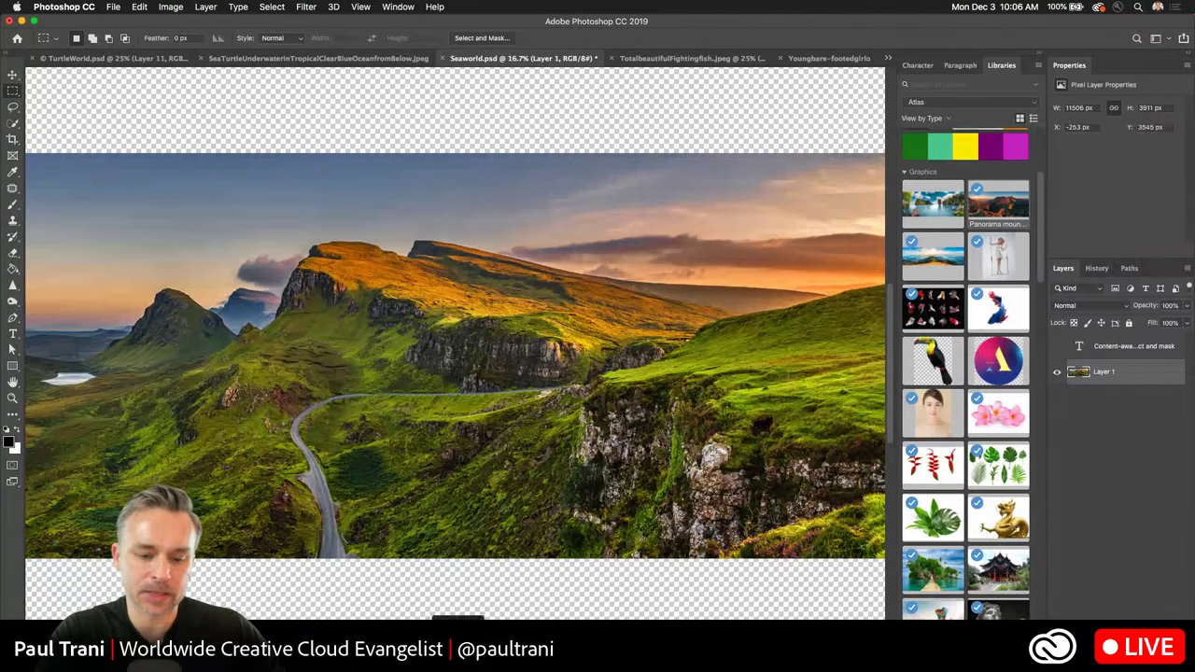
{"action": "left_click", "coordinate": [486, 616]}
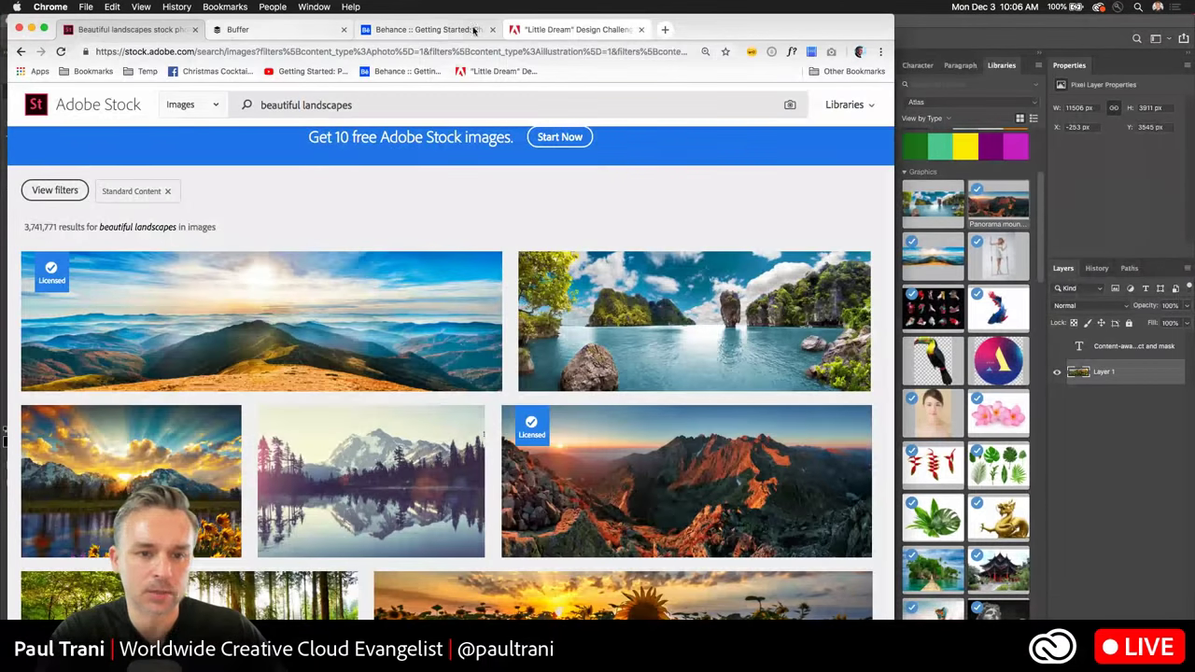
Review the Little Dream How to enter rules, highlighting the #PS_LittleDream and #contest hashtags.
{"action": "left_click", "coordinate": [592, 32]}
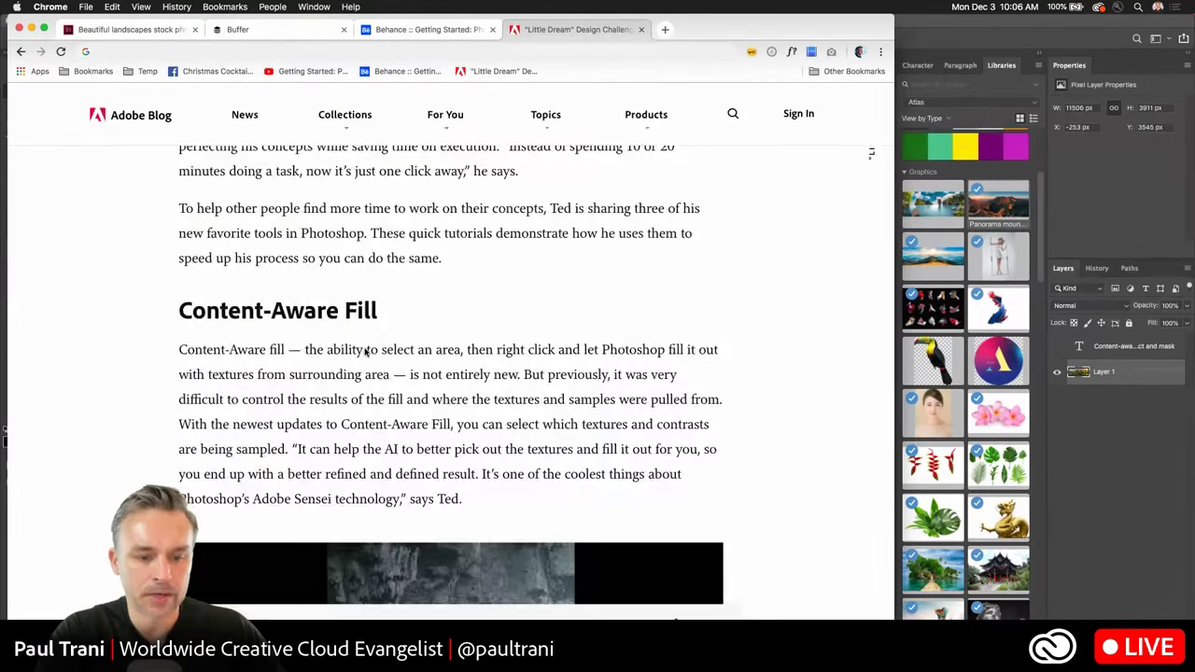
{"action": "scroll", "coordinate": [365, 351], "scroll_direction": "down", "scroll_amount": 15}
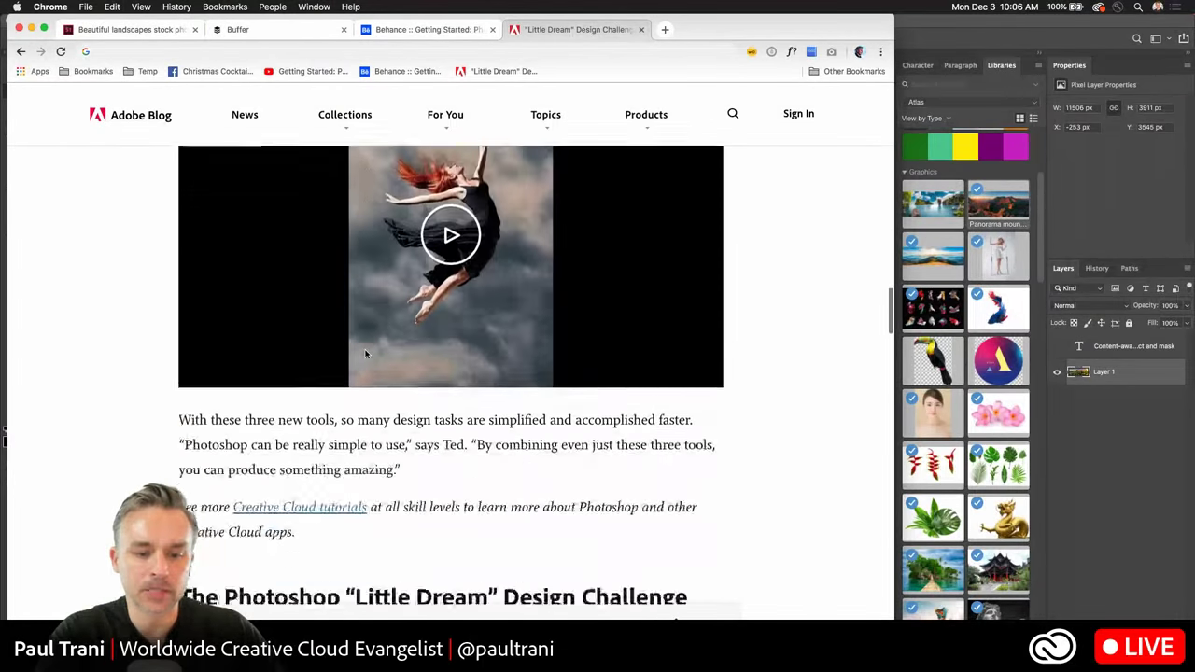
{"action": "scroll", "coordinate": [365, 353], "scroll_direction": "down", "scroll_amount": 8}
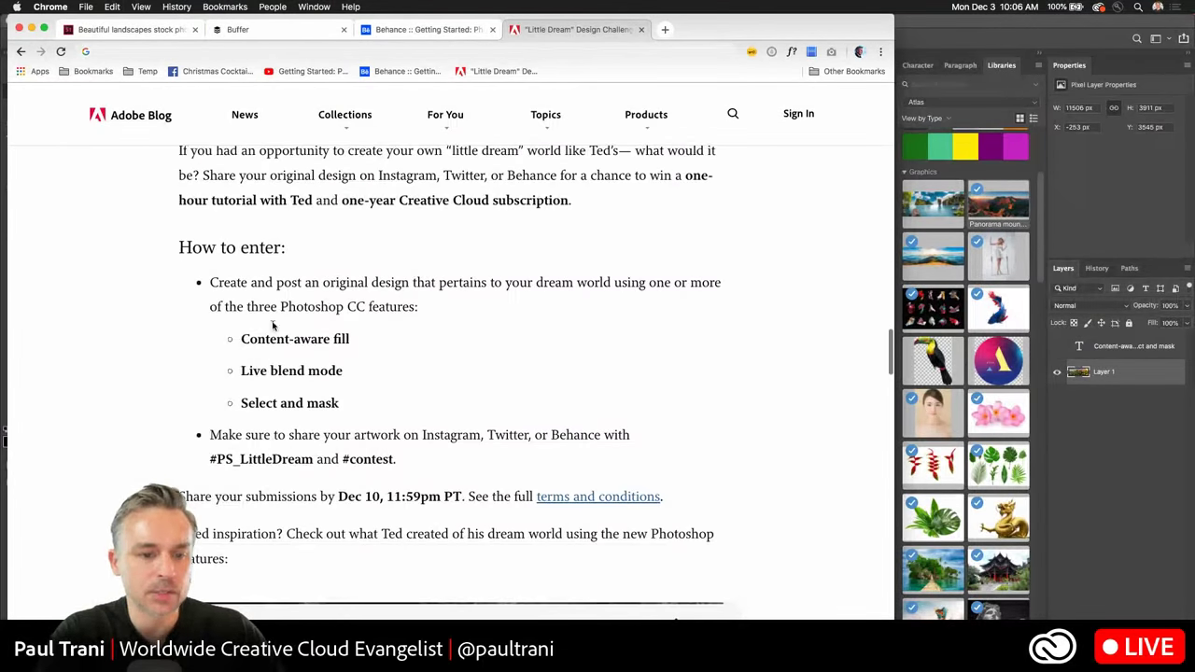
{"action": "scroll", "coordinate": [240, 338], "scroll_direction": "down", "scroll_amount": 1}
{"action": "left_click_drag", "start_coordinate": [238, 308], "coordinate": [362, 376]}
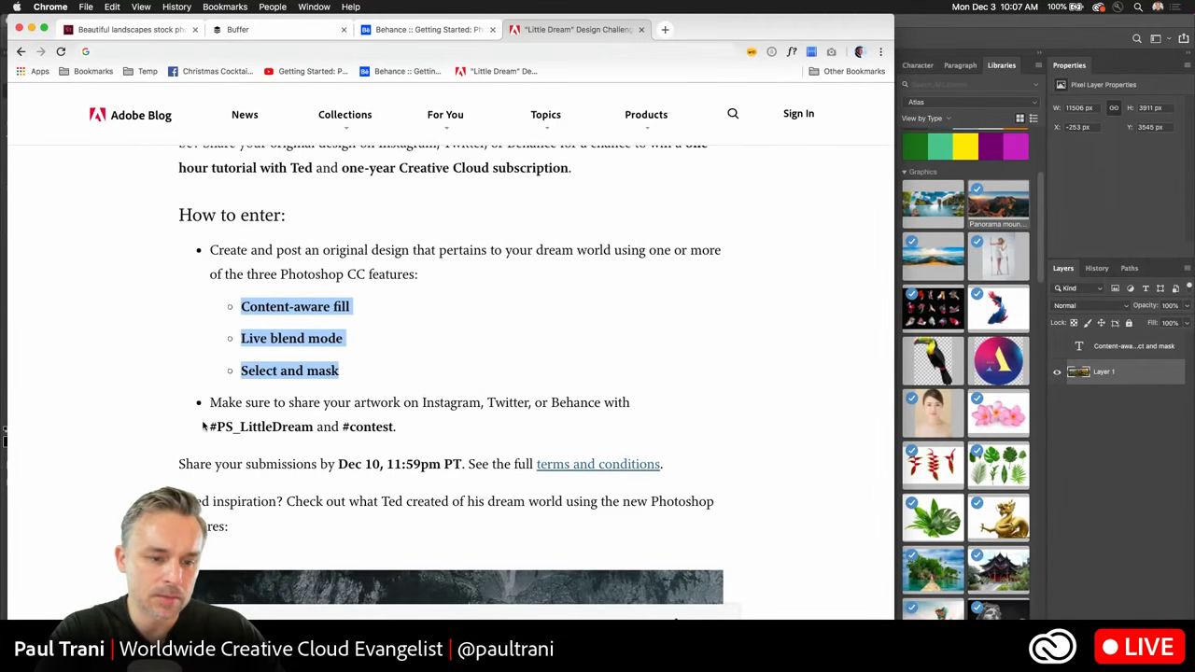
{"action": "left_click_drag", "start_coordinate": [202, 426], "coordinate": [455, 435]}
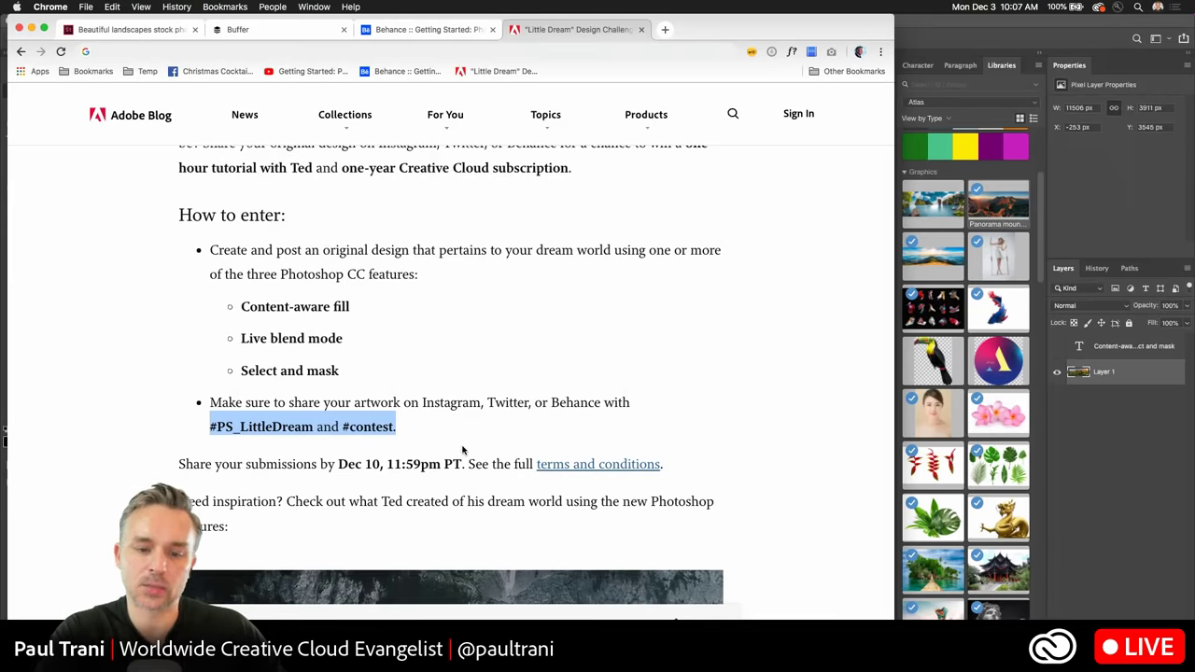
{"action": "double_click", "coordinate": [436, 402]}
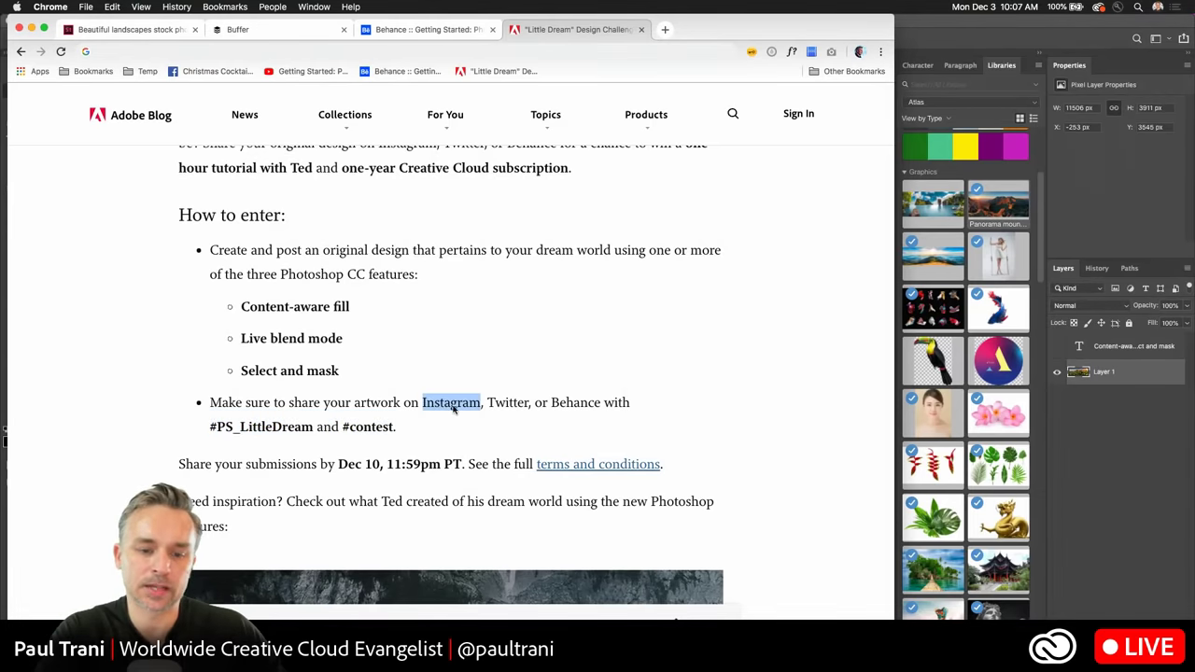
{"action": "left_click", "coordinate": [571, 410]}
{"action": "double_click", "coordinate": [541, 405]}
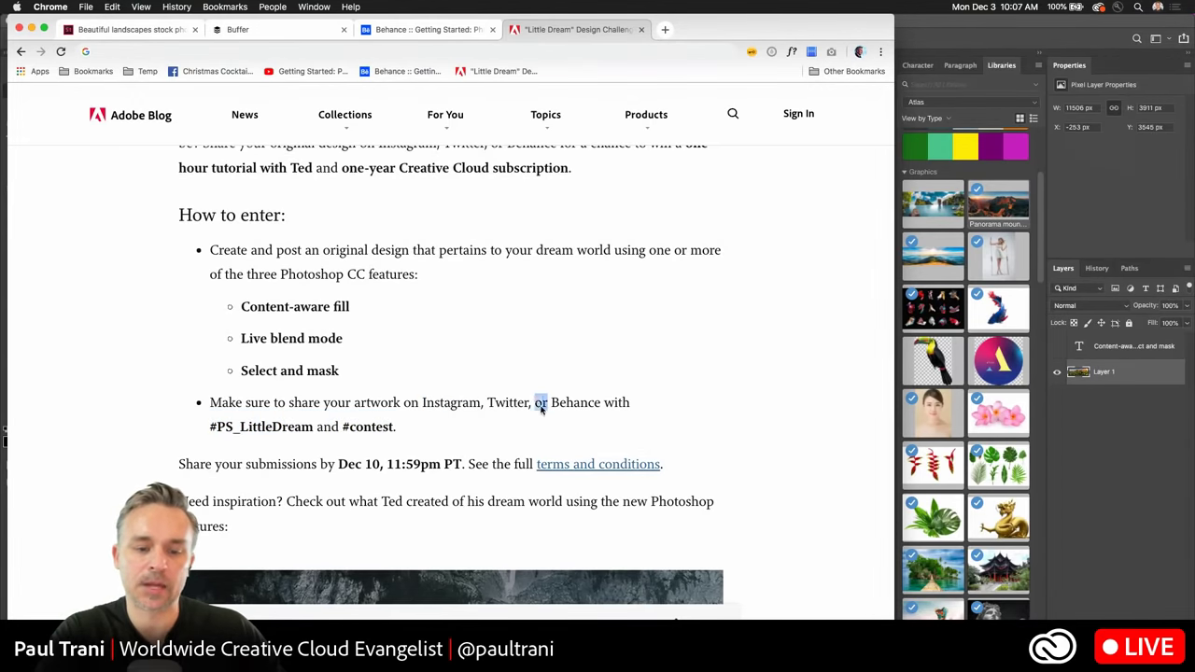
{"action": "left_click", "coordinate": [541, 408]}
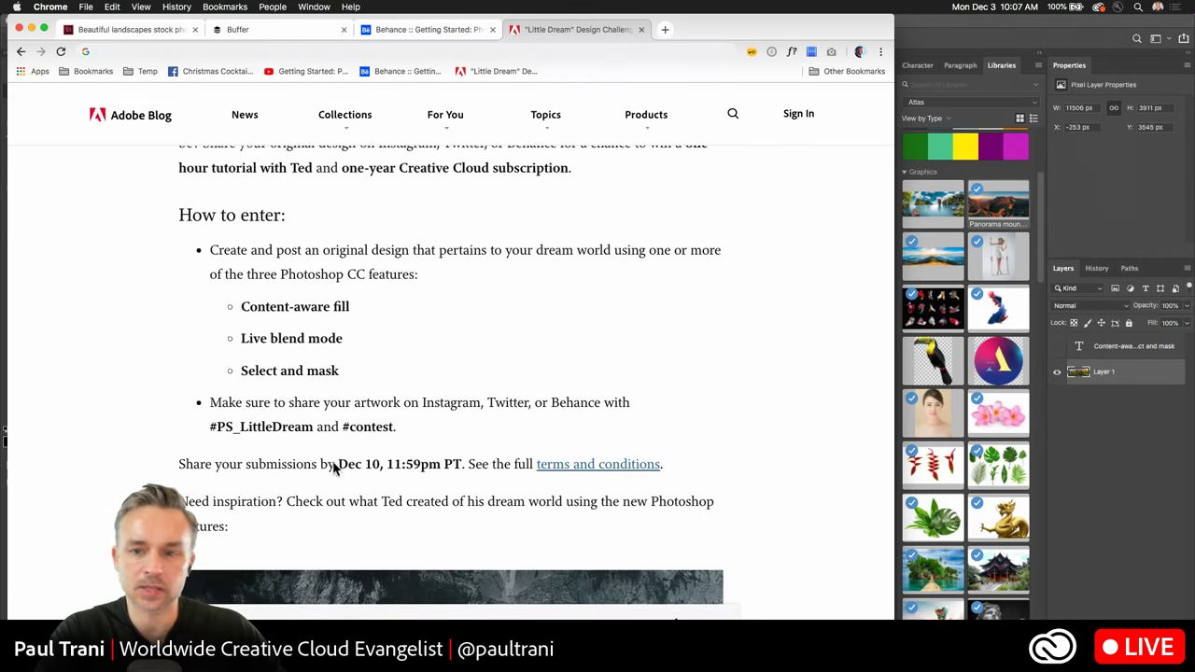
{"action": "left_click", "coordinate": [1065, 209]}
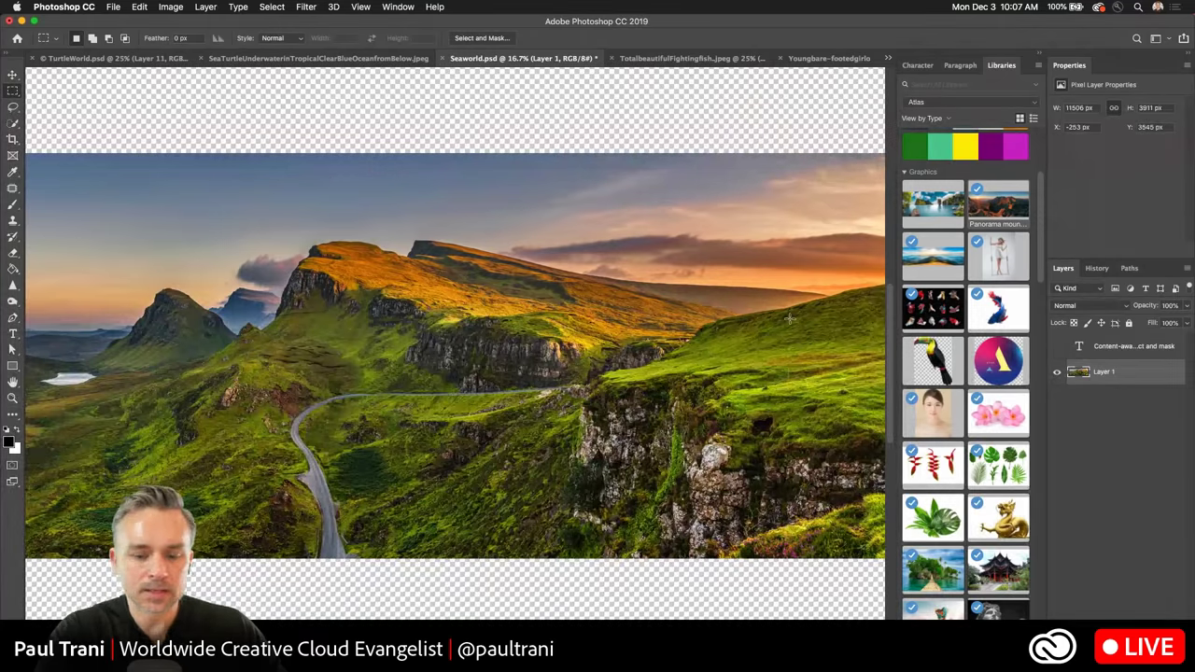
Fit the landscape along the canvas bottom at 11000 px wide and marquee the sky strip above.
{"action": "key", "text": "super+minus"}
{"action": "key", "text": "super+minus"}
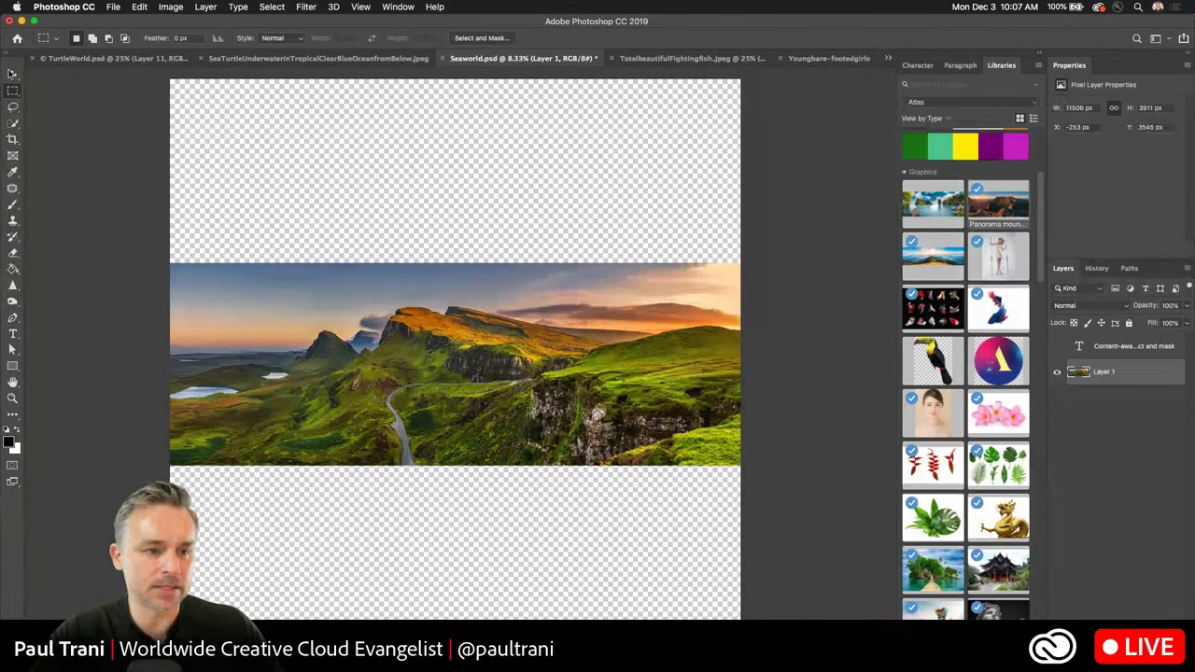
{"action": "left_click", "coordinate": [11, 74]}
{"action": "left_click_drag", "start_coordinate": [539, 358], "coordinate": [552, 368]}
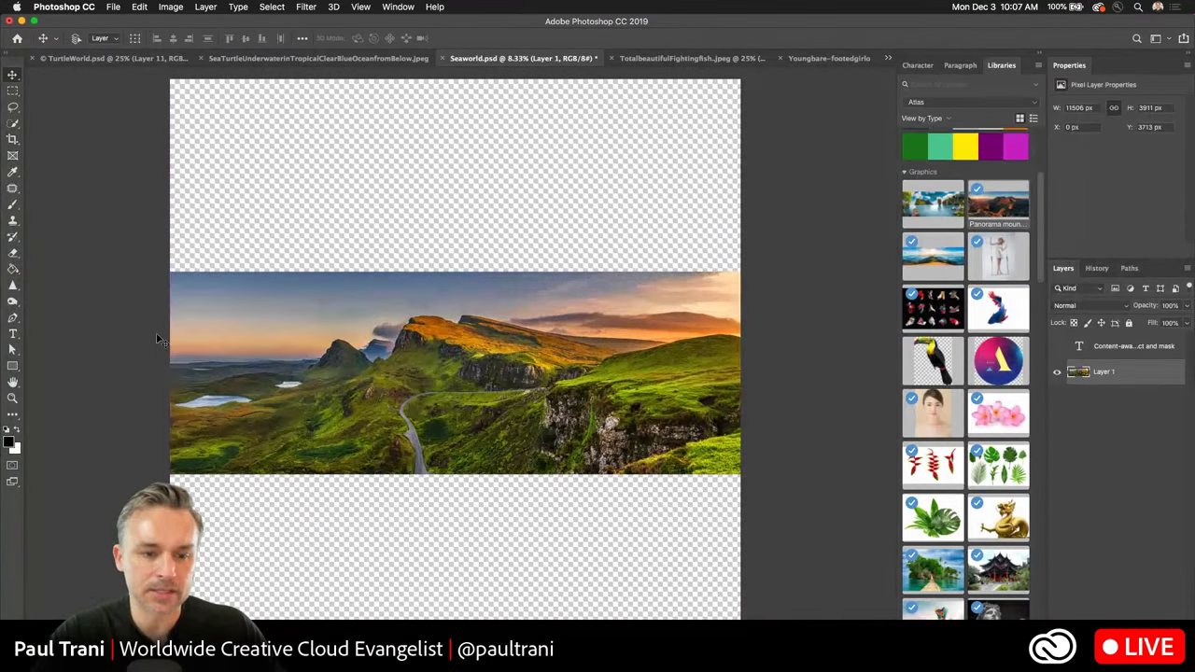
{"action": "left_click_drag", "start_coordinate": [267, 339], "coordinate": [274, 509]}
{"action": "key", "text": "super+t"}
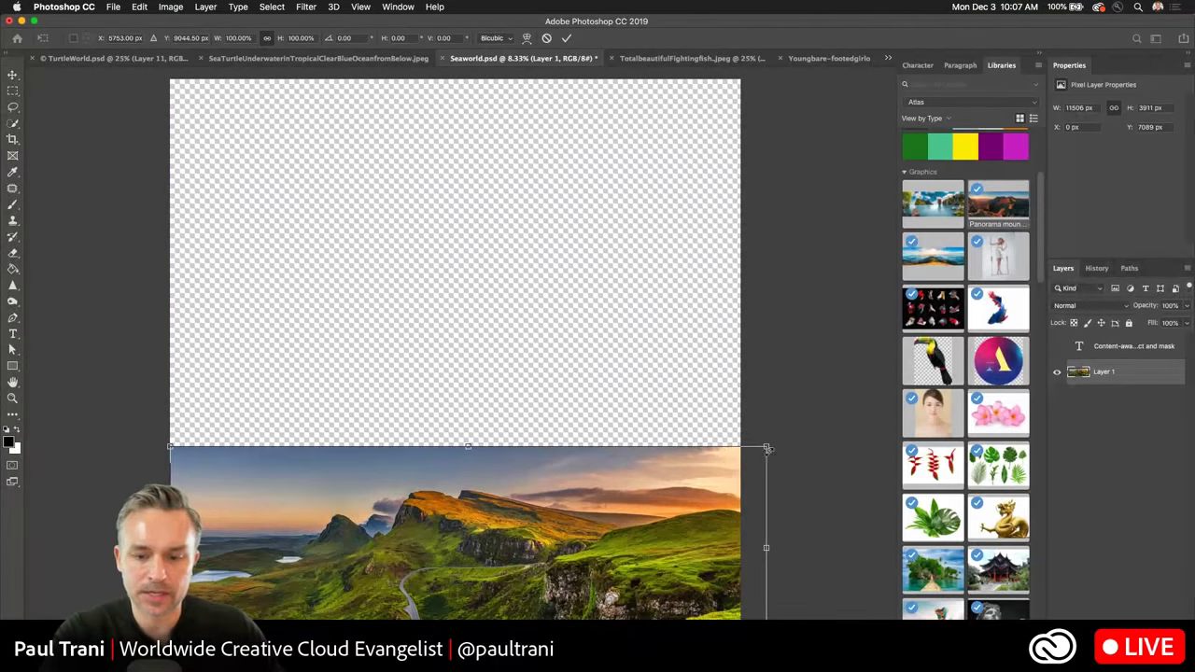
{"action": "left_click_drag", "start_coordinate": [766, 448], "coordinate": [739, 458]}
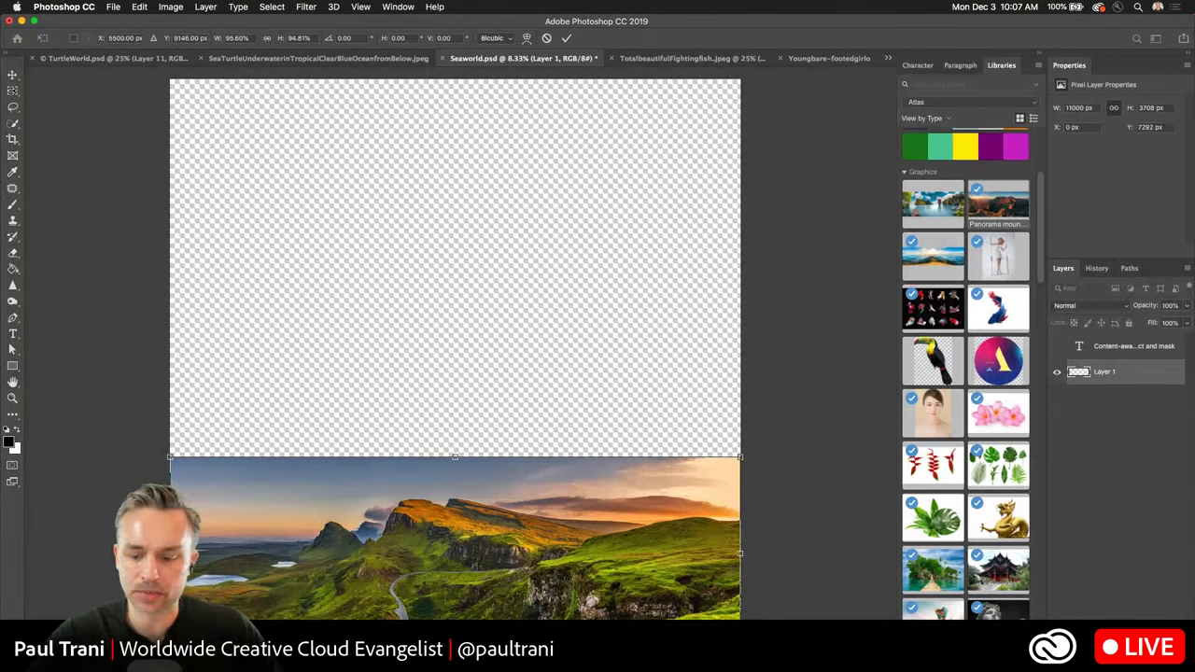
{"action": "key", "text": "Return"}
{"action": "key", "text": "m"}
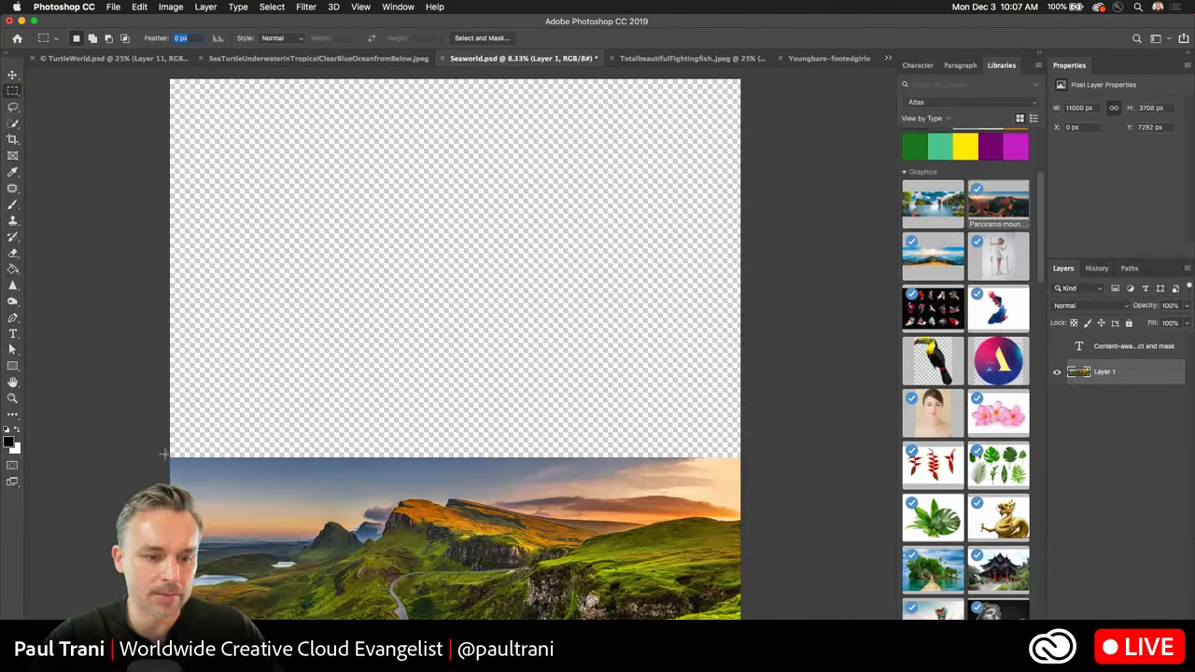
{"action": "left_click_drag", "start_coordinate": [164, 455], "coordinate": [758, 494]}
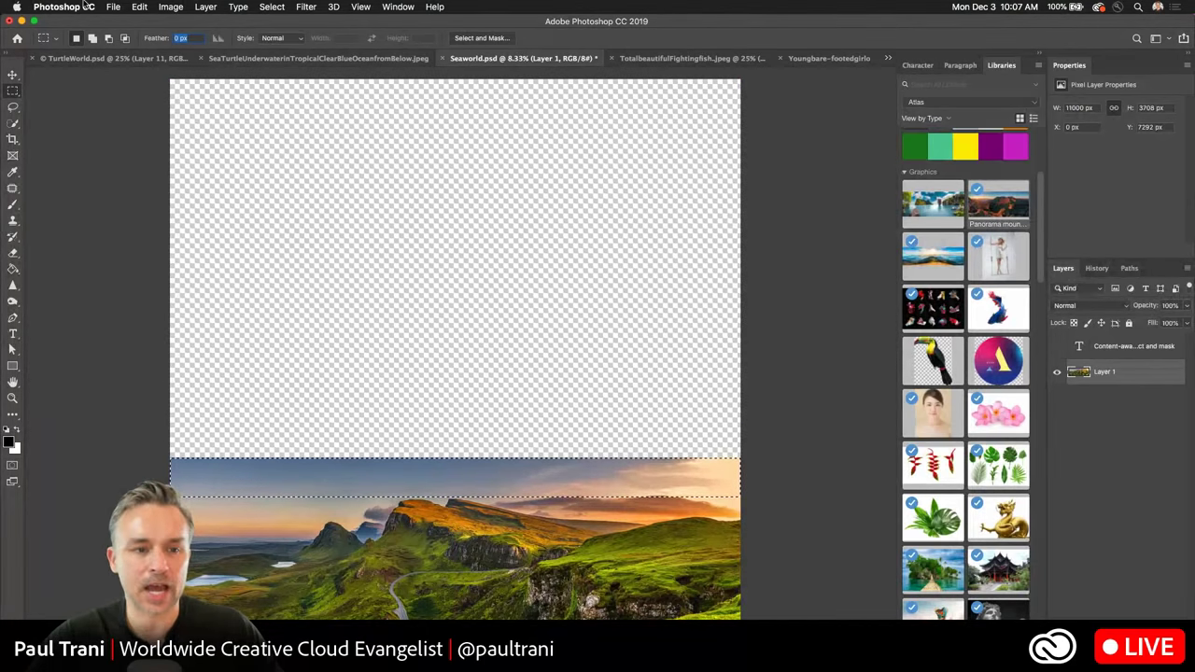
Content-Aware Scale the landscape's sky upward so the layer becomes 11000 × 8792 px.
{"action": "left_click", "coordinate": [139, 7]}
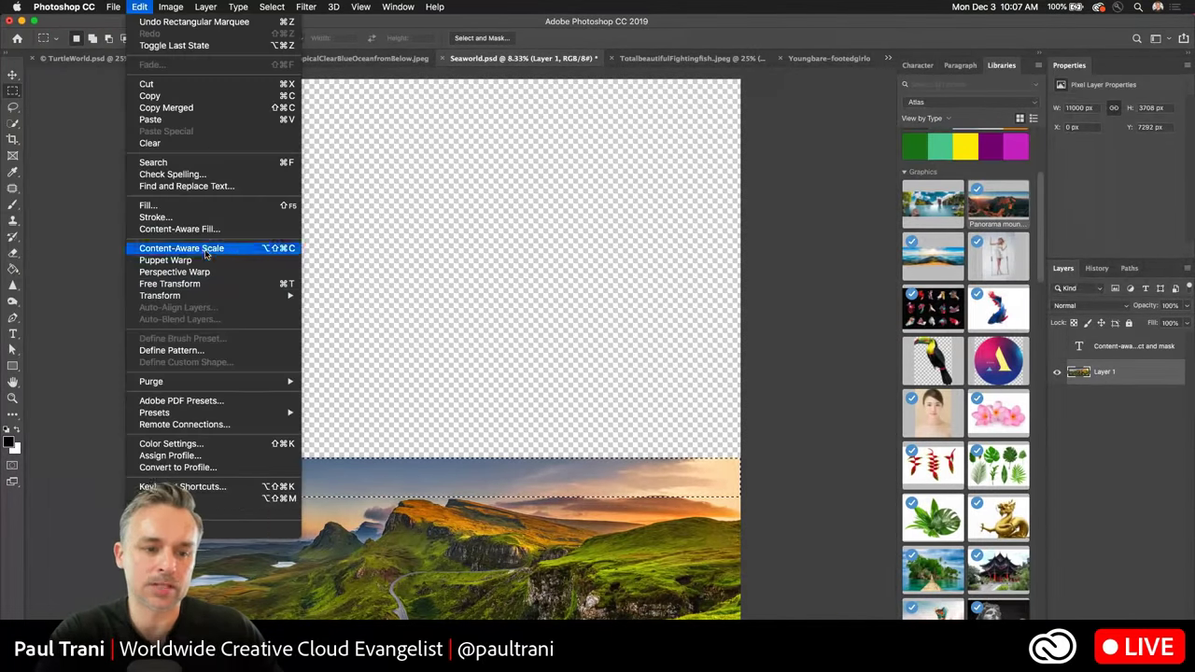
{"action": "left_click", "coordinate": [401, 308]}
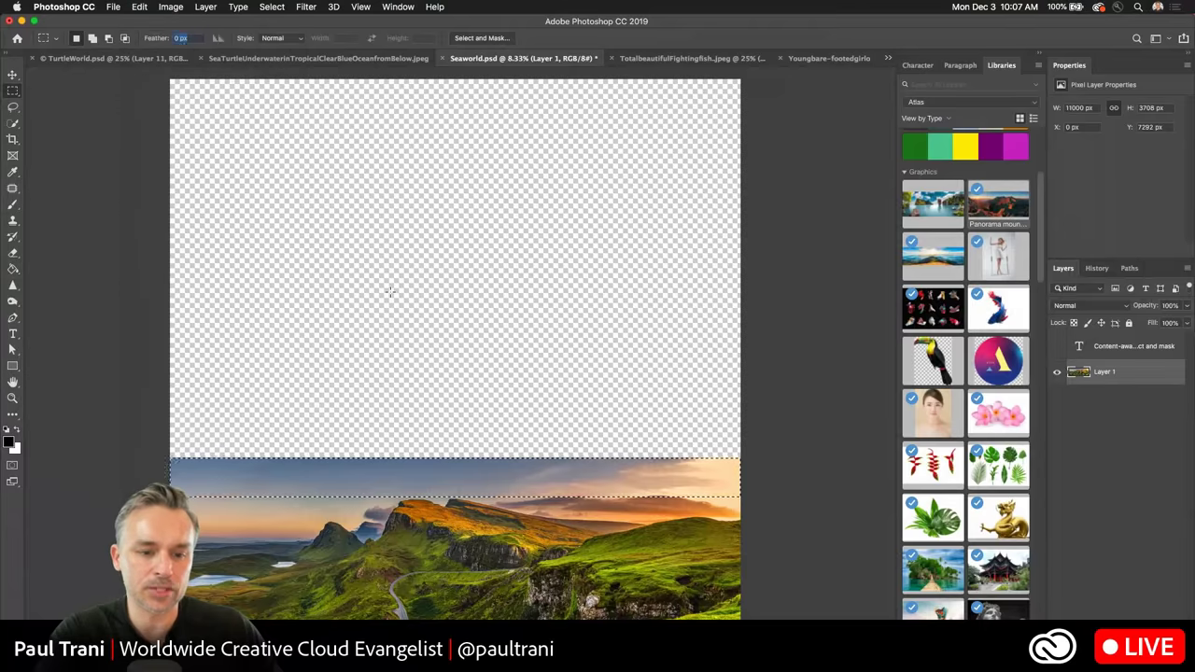
{"action": "left_click", "coordinate": [141, 6]}
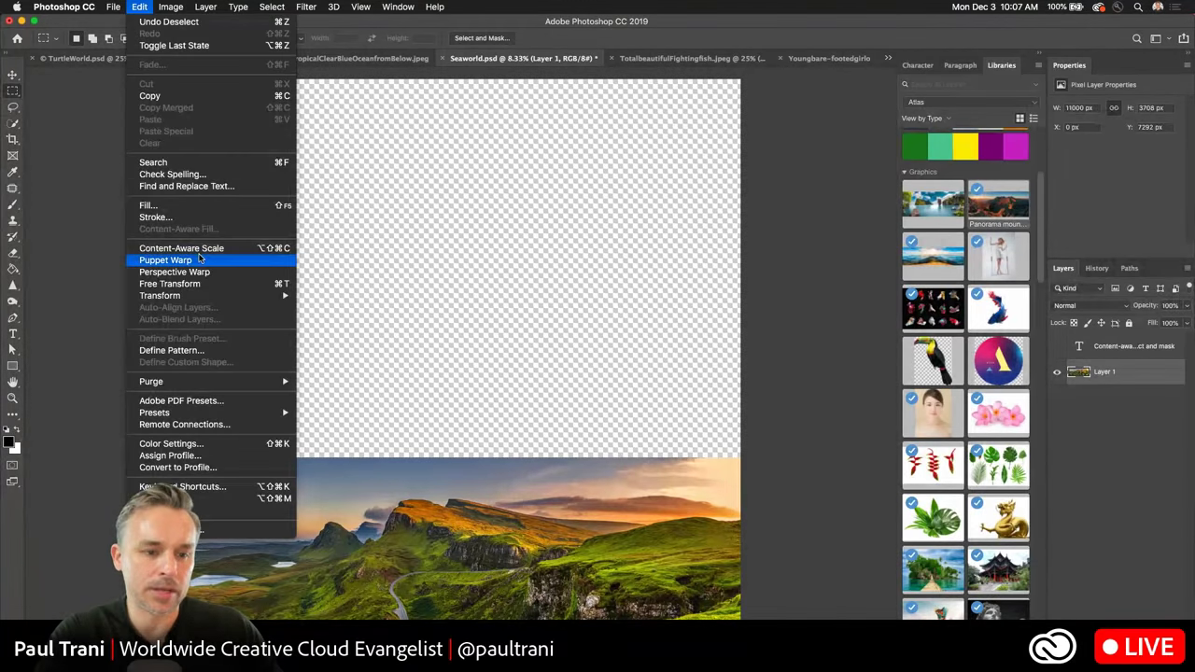
{"action": "left_click", "coordinate": [199, 248]}
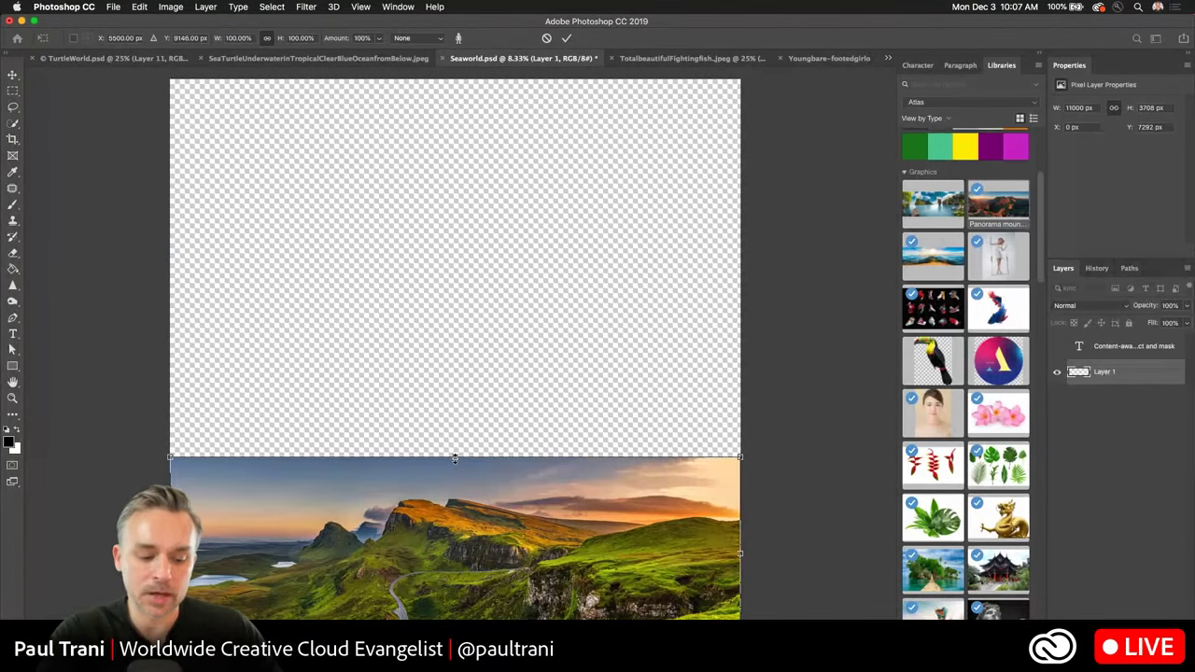
{"action": "left_click_drag", "start_coordinate": [455, 458], "coordinate": [483, 197]}
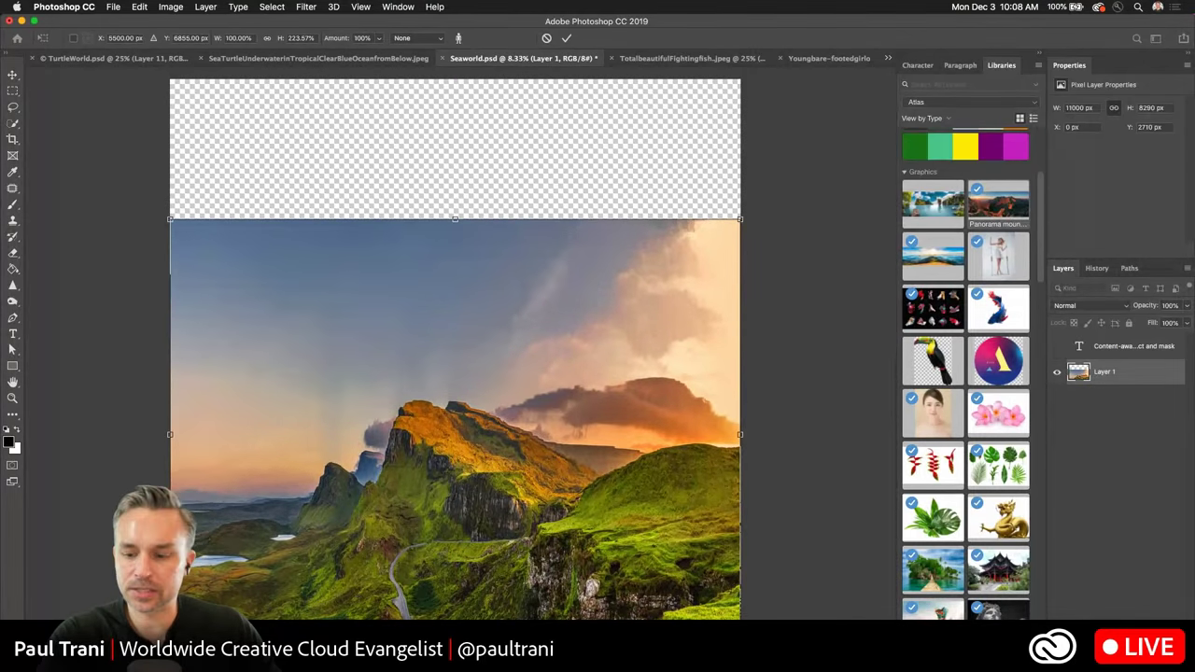
{"action": "scroll", "coordinate": [454, 345], "scroll_direction": "down", "scroll_amount": 1}
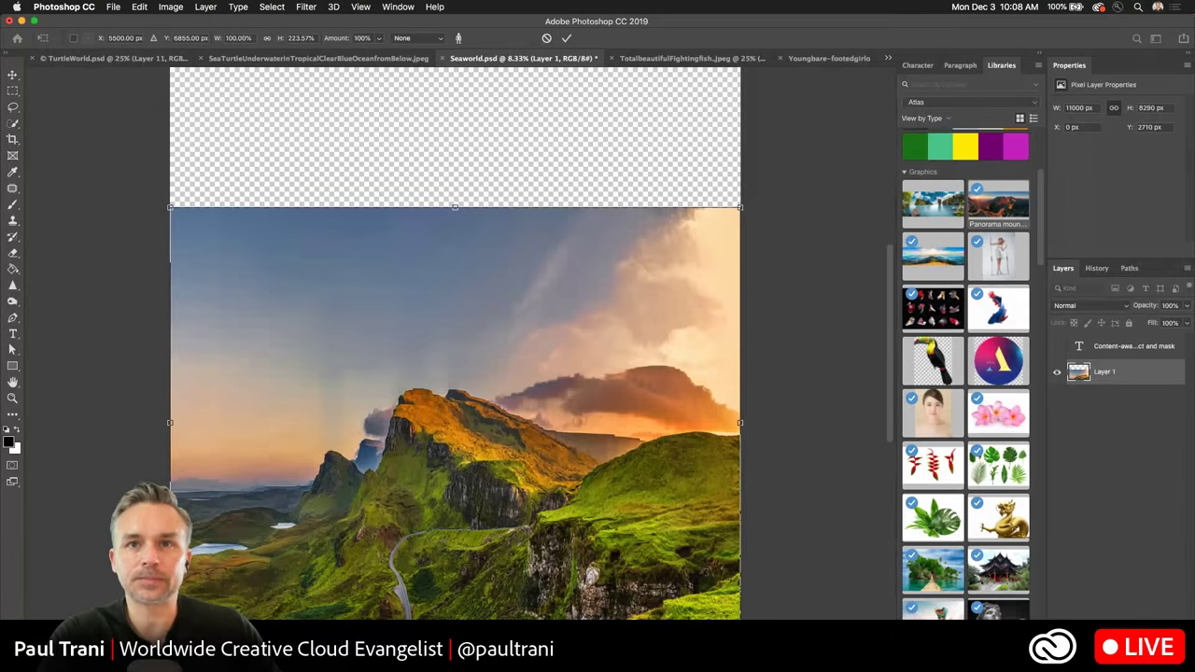
{"action": "left_click_drag", "start_coordinate": [1191, 624], "coordinate": [1191, 616]}
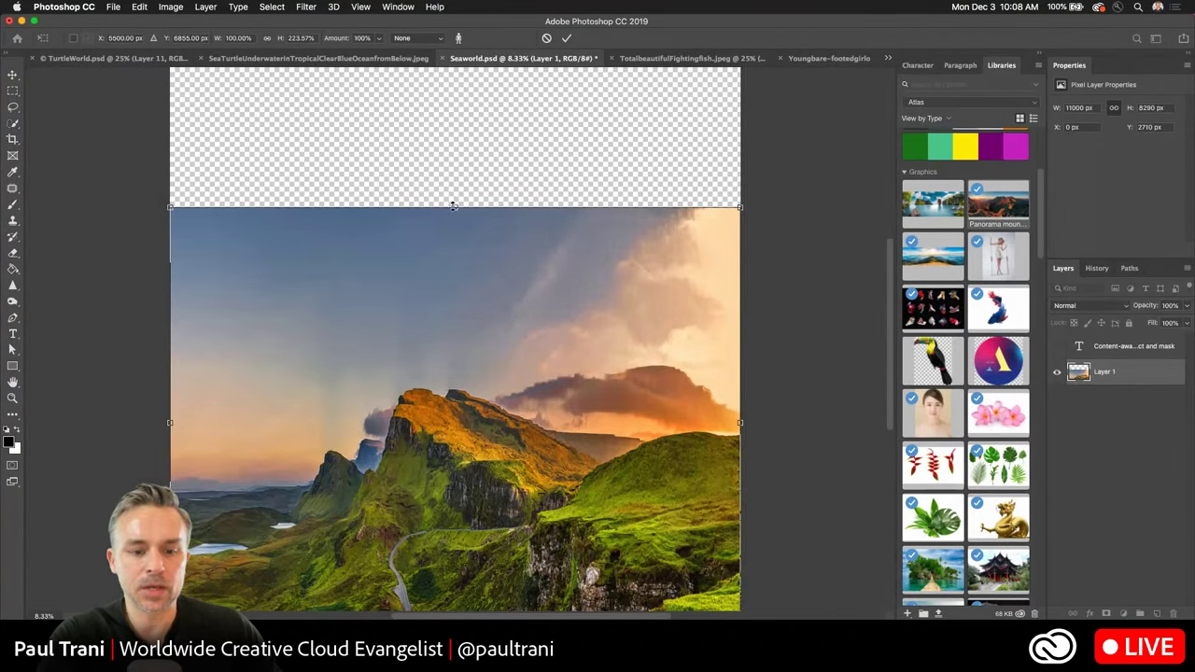
{"action": "left_click_drag", "start_coordinate": [455, 206], "coordinate": [454, 155]}
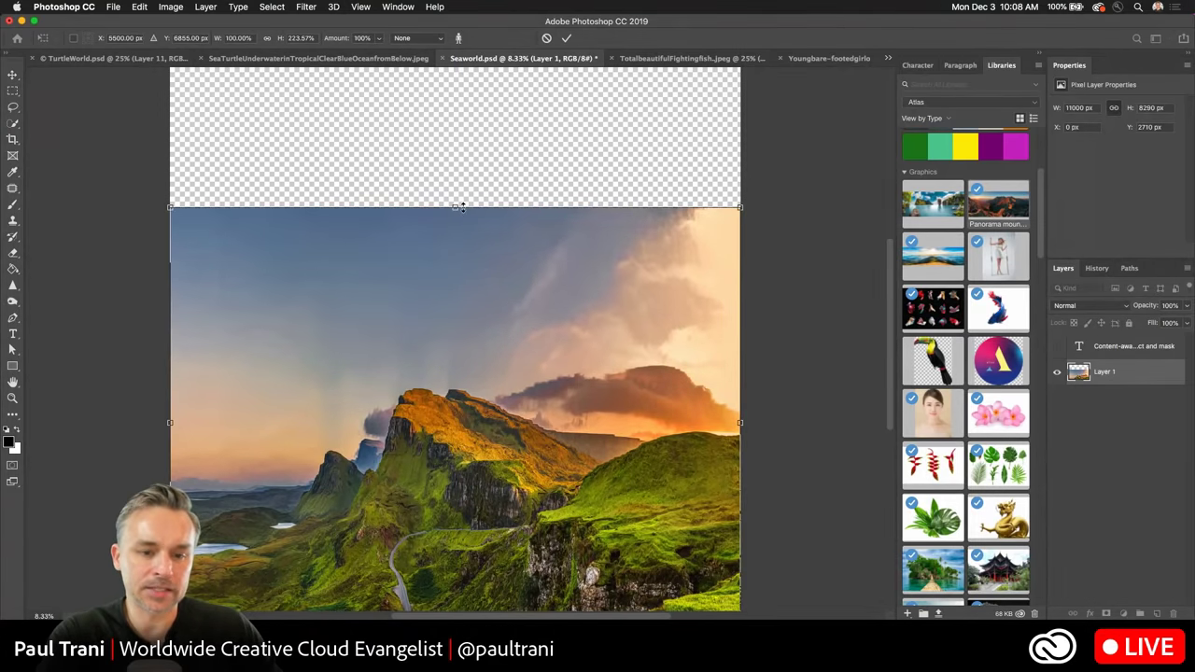
{"action": "left_click_drag", "start_coordinate": [454, 207], "coordinate": [456, 182]}
{"action": "key", "text": "m"}
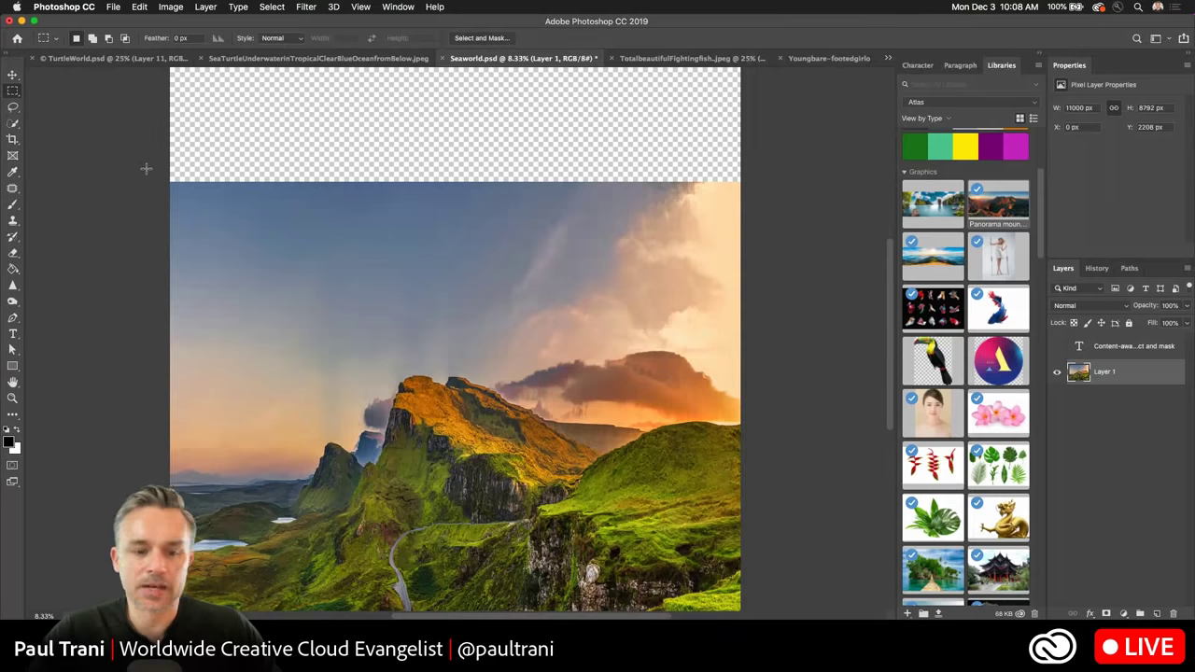
Transform the selected upper sky up to the canvas top, making the layer 11000 × 10962 px.
{"action": "left_click_drag", "start_coordinate": [164, 181], "coordinate": [827, 374]}
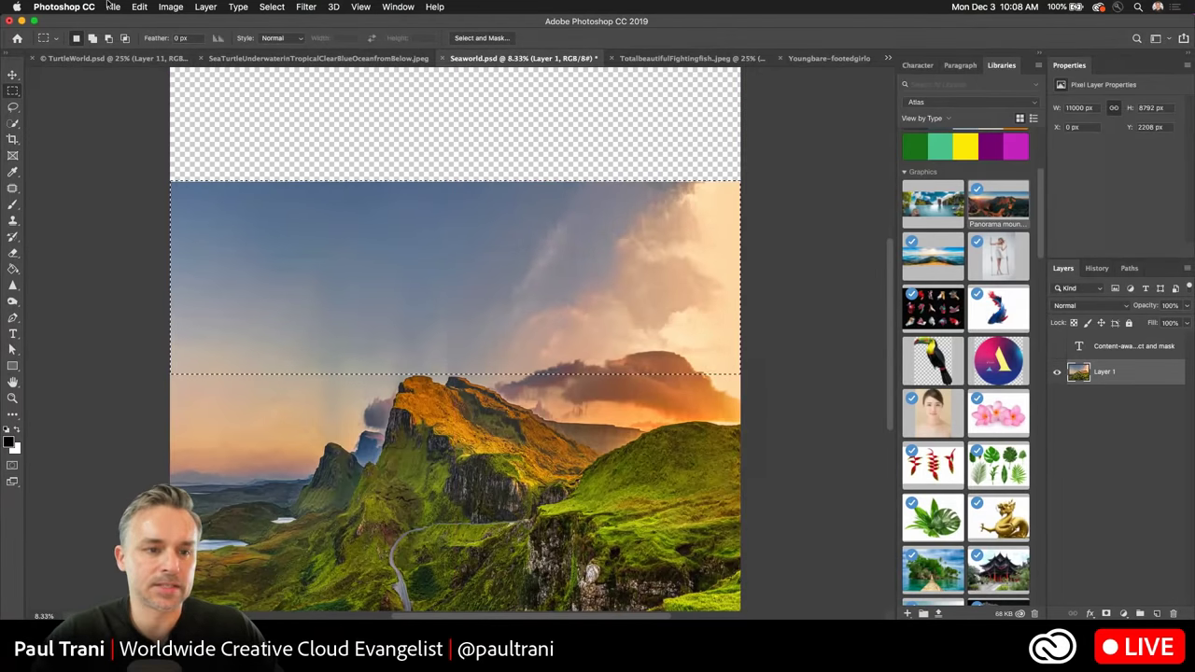
{"action": "left_click", "coordinate": [149, 8]}
{"action": "key", "text": "super+t"}
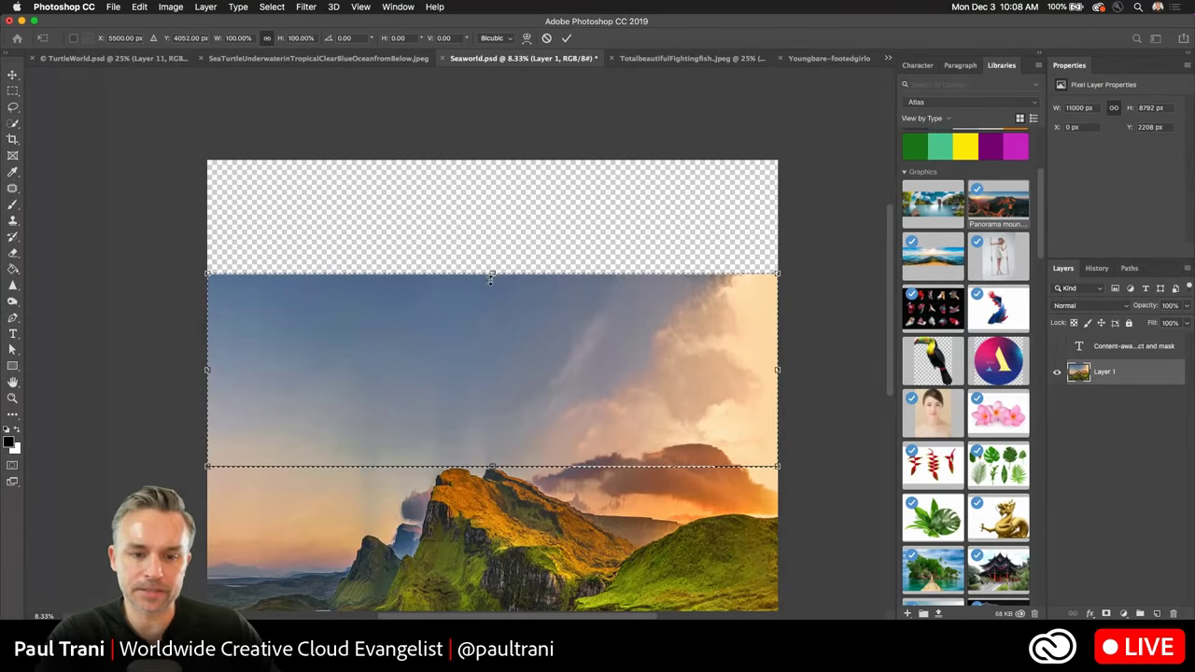
{"action": "left_click_drag", "start_coordinate": [491, 273], "coordinate": [523, 394]}
{"action": "key", "text": "super+z"}
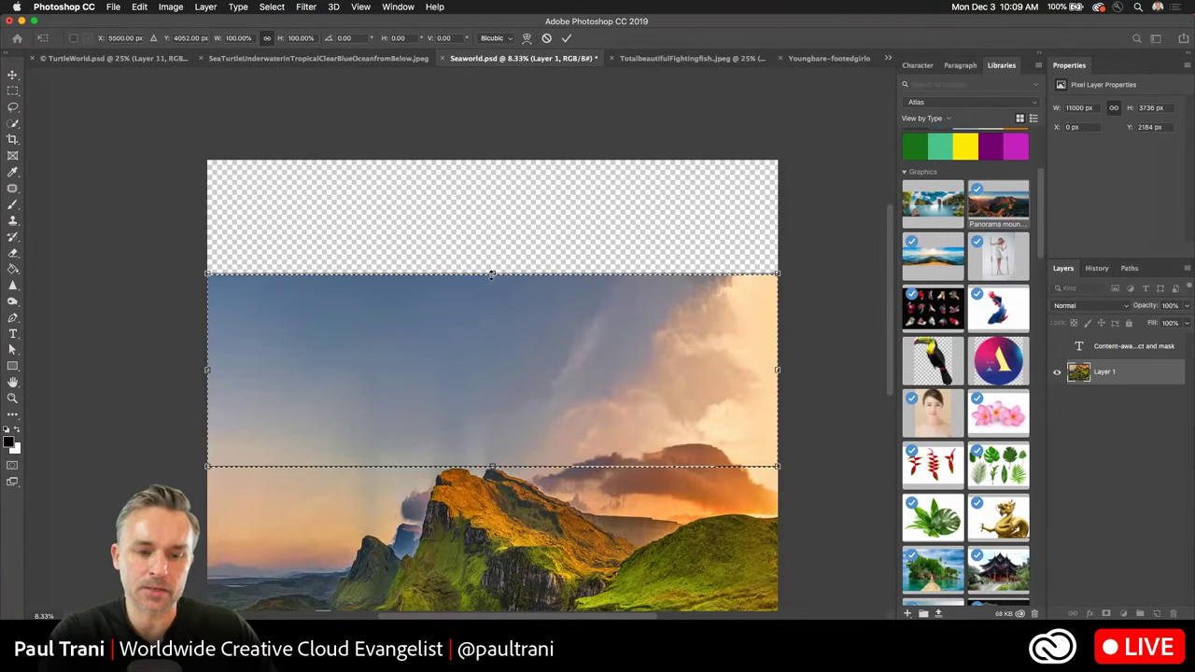
{"action": "left_click_drag", "start_coordinate": [490, 275], "coordinate": [500, 161]}
{"action": "key", "text": "Return"}
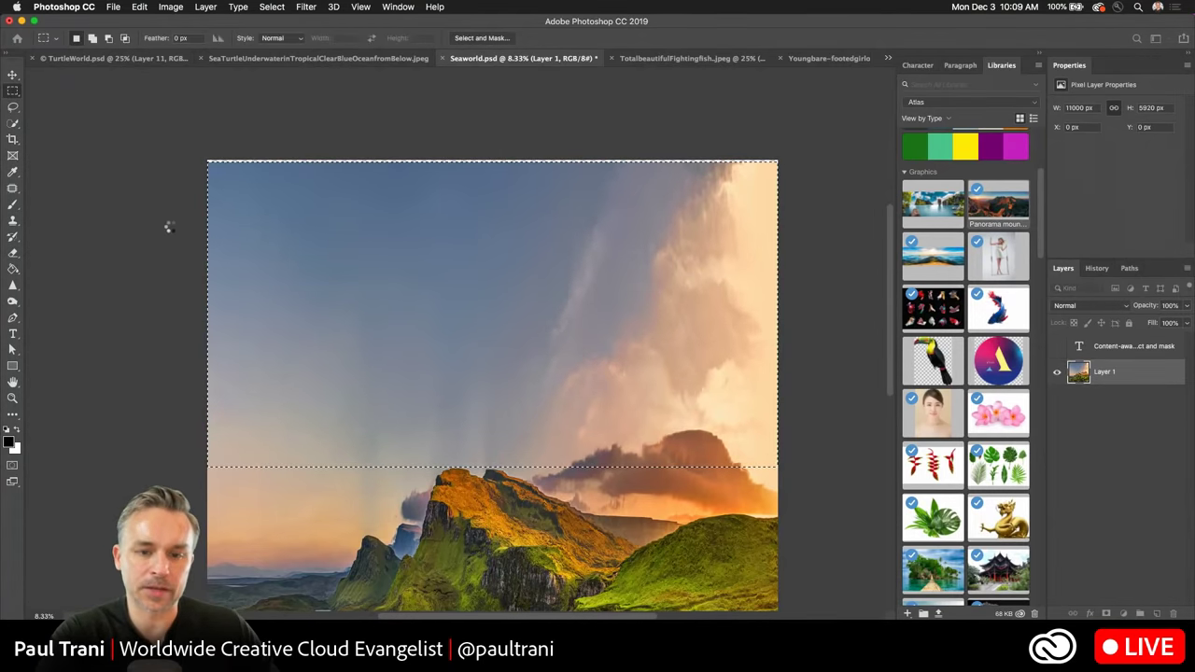
{"action": "key", "text": "ctrl+d"}
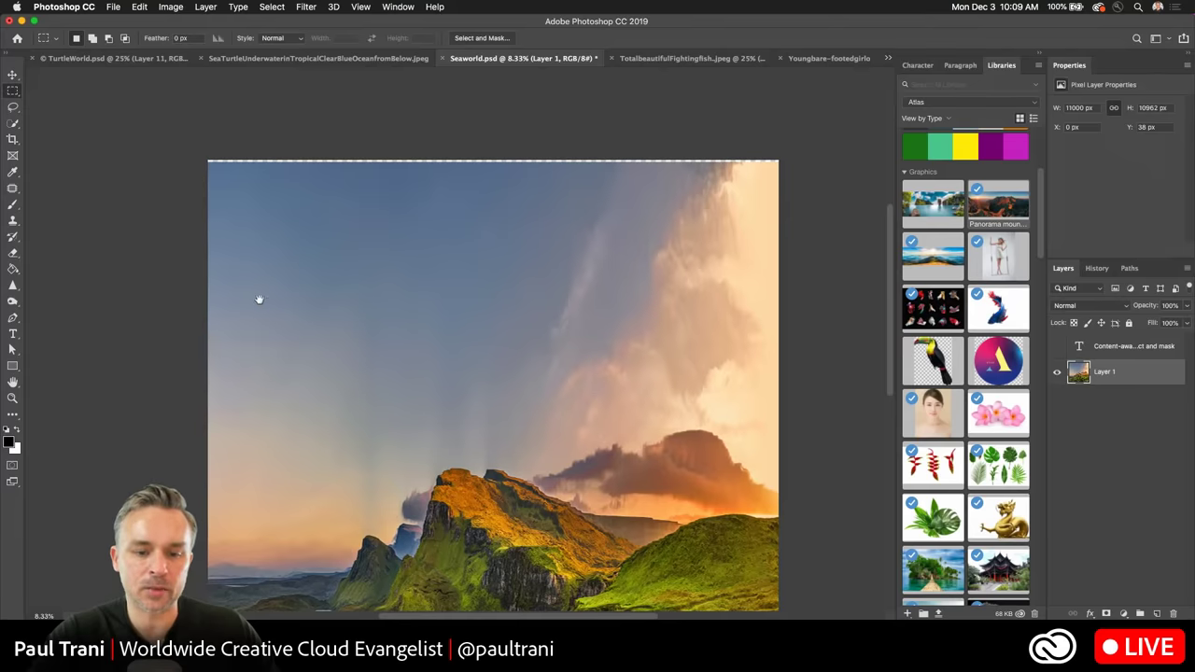
Scale the landscape to 11101.68 × 11063.33 px at X -102, Y -63, covering every canvas edge.
{"action": "left_click_drag", "start_coordinate": [259, 300], "coordinate": [267, 222]}
{"action": "key", "text": "super+minus"}
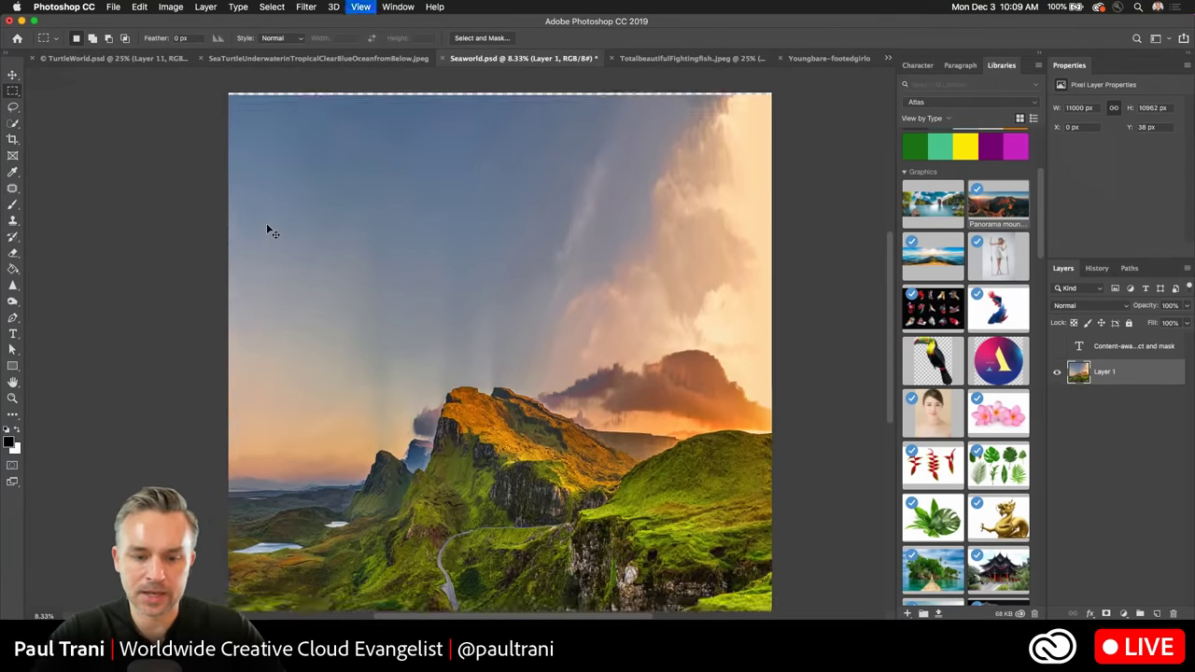
{"action": "key", "text": "super+t"}
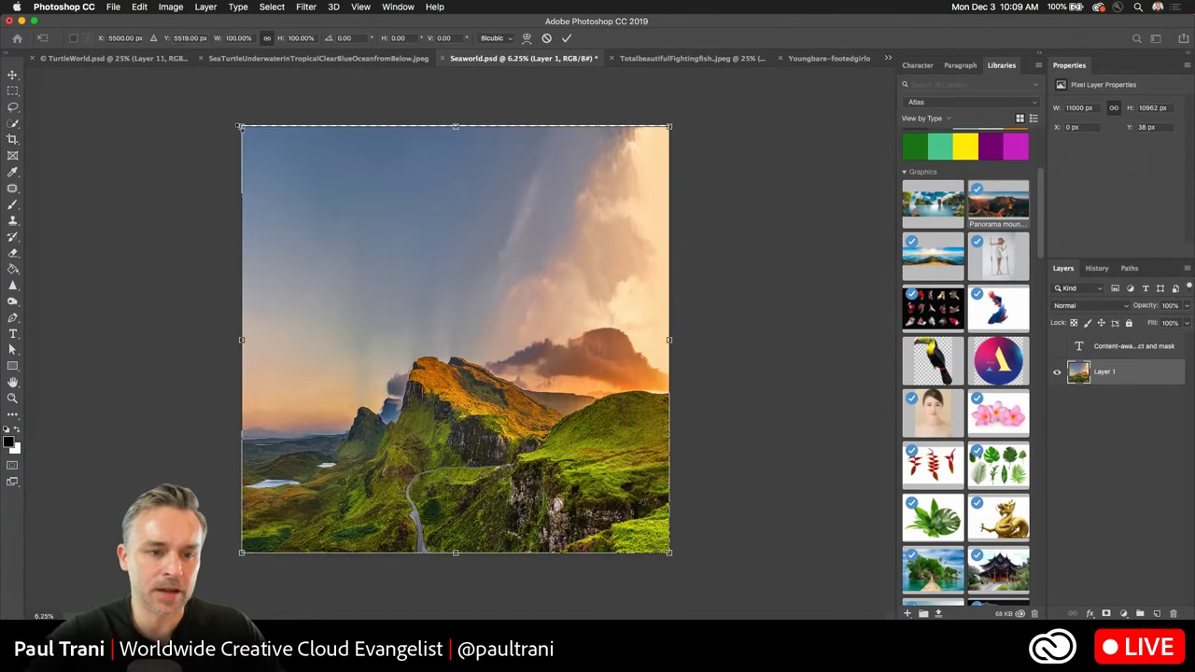
{"action": "left_click_drag", "start_coordinate": [241, 126], "coordinate": [241, 117]}
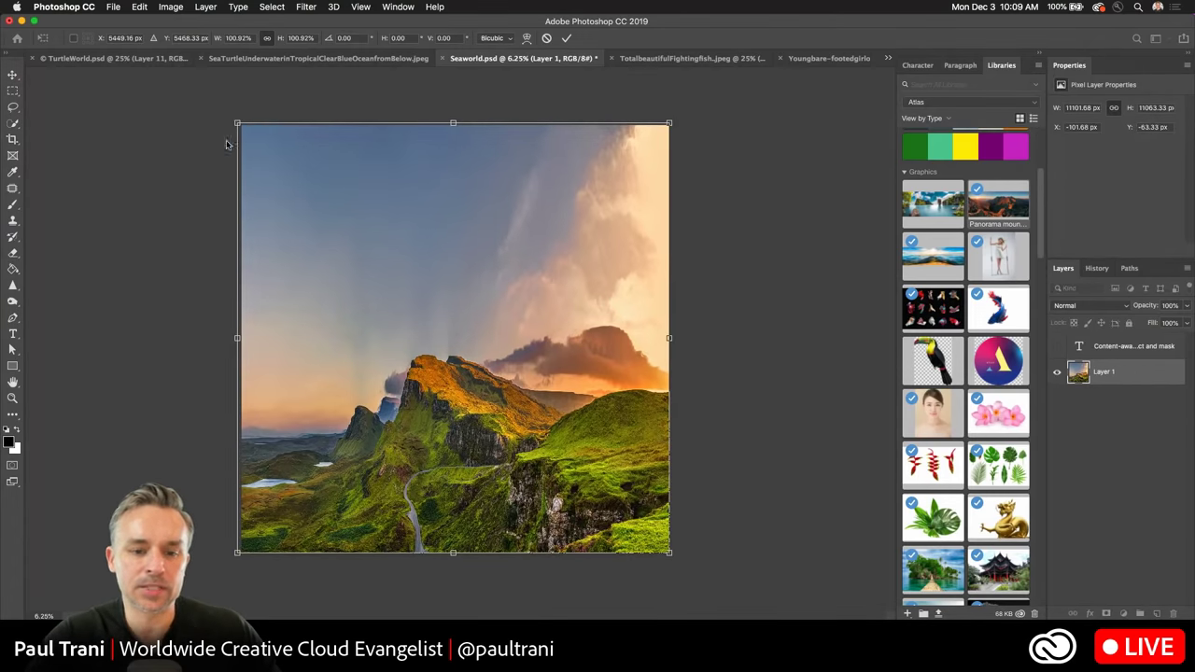
{"action": "key", "text": "m"}
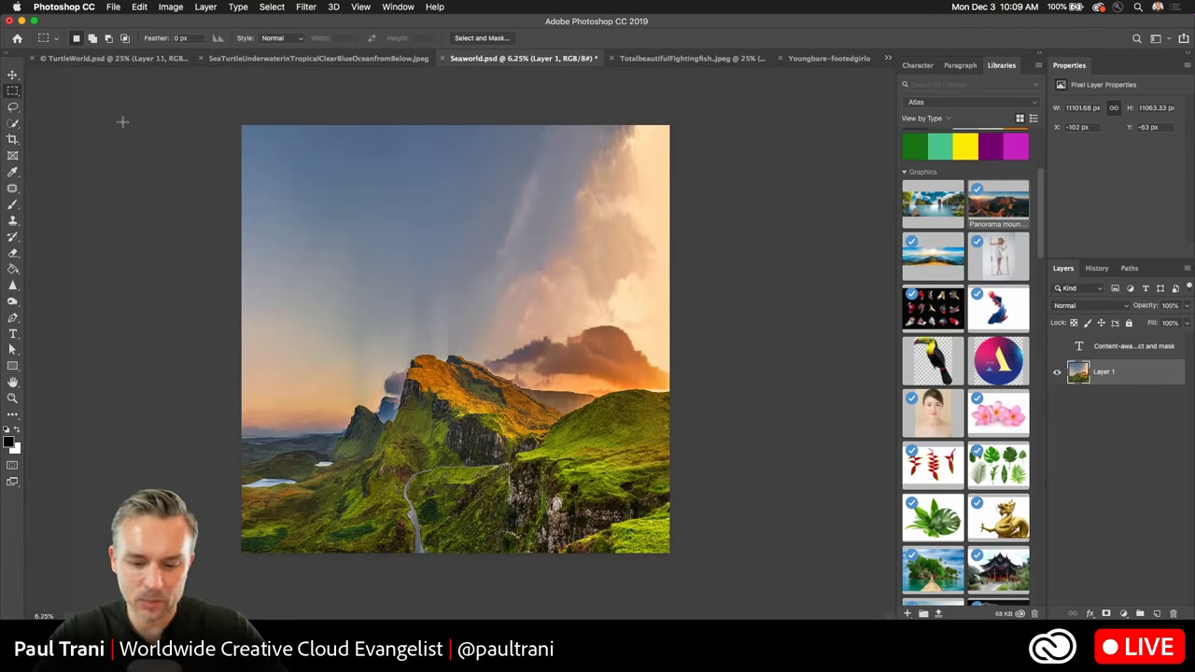
{"action": "key", "text": "super+plus"}
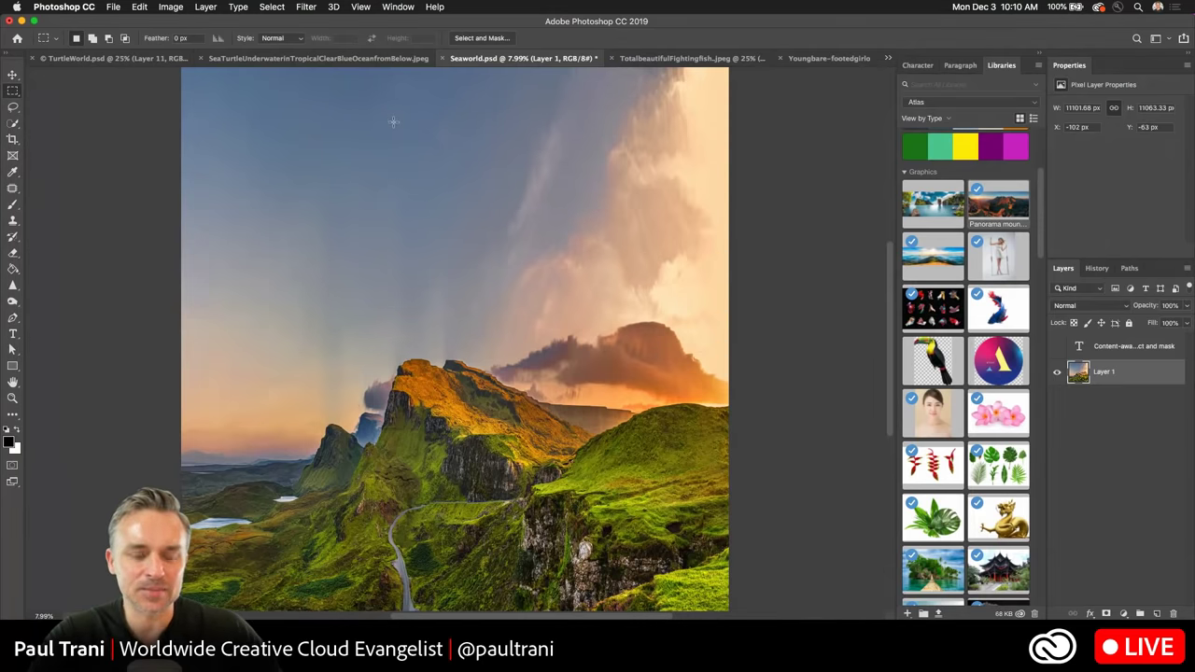
Inspect the stretched sky up close, then bring up the SeaTurtleUnderwater JPEG and zoom in.
{"action": "key", "text": "super+equal"}
{"action": "scroll", "coordinate": [336, 139], "scroll_direction": "up", "scroll_amount": 3}
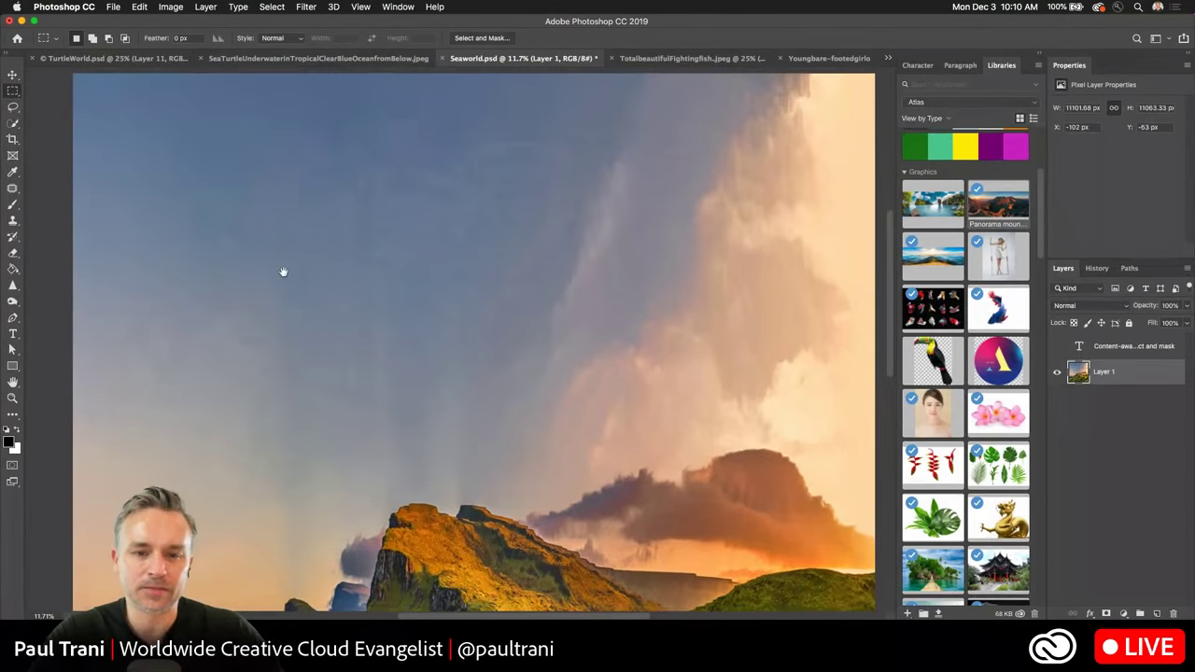
{"action": "scroll", "coordinate": [277, 221], "scroll_direction": "down", "scroll_amount": 3}
{"action": "left_click", "coordinate": [277, 62]}
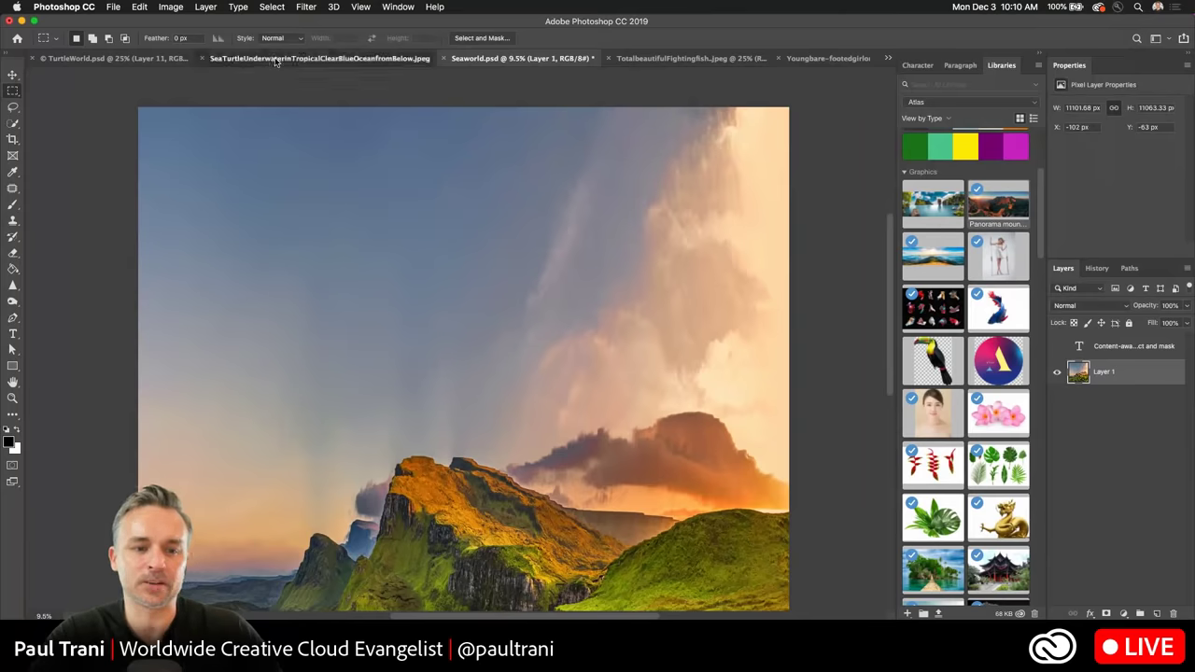
{"action": "key", "text": "super+equal"}
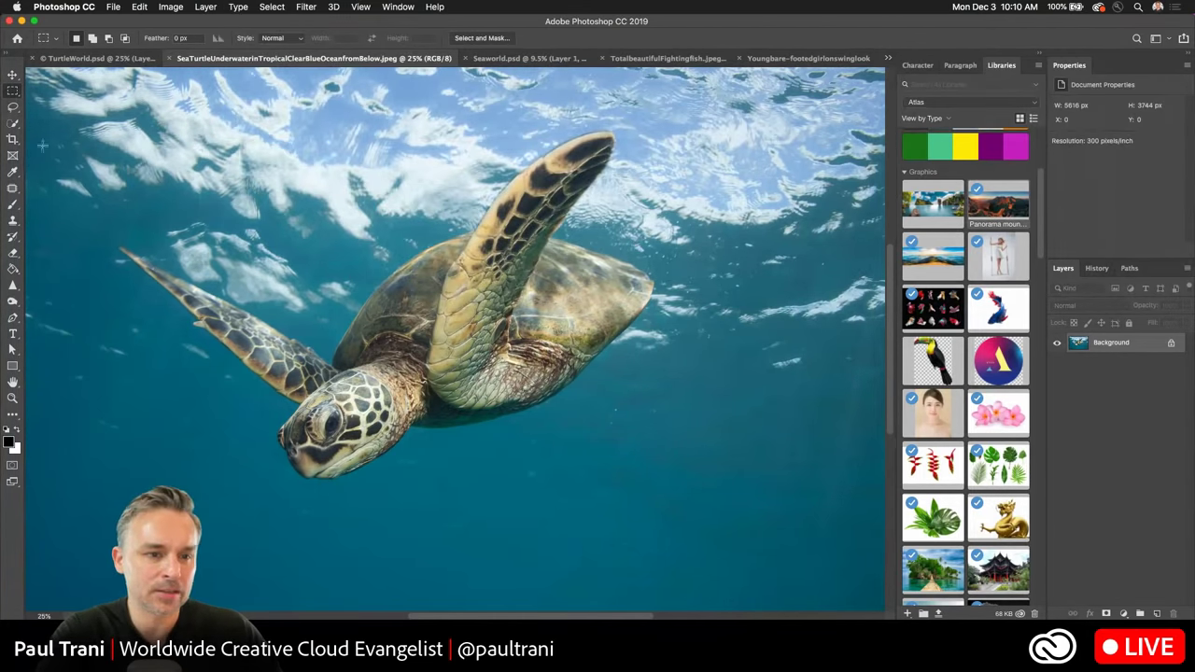
Unlock the turtle photo's background layer so it becomes Layer 0.
{"action": "left_click", "coordinate": [13, 106]}
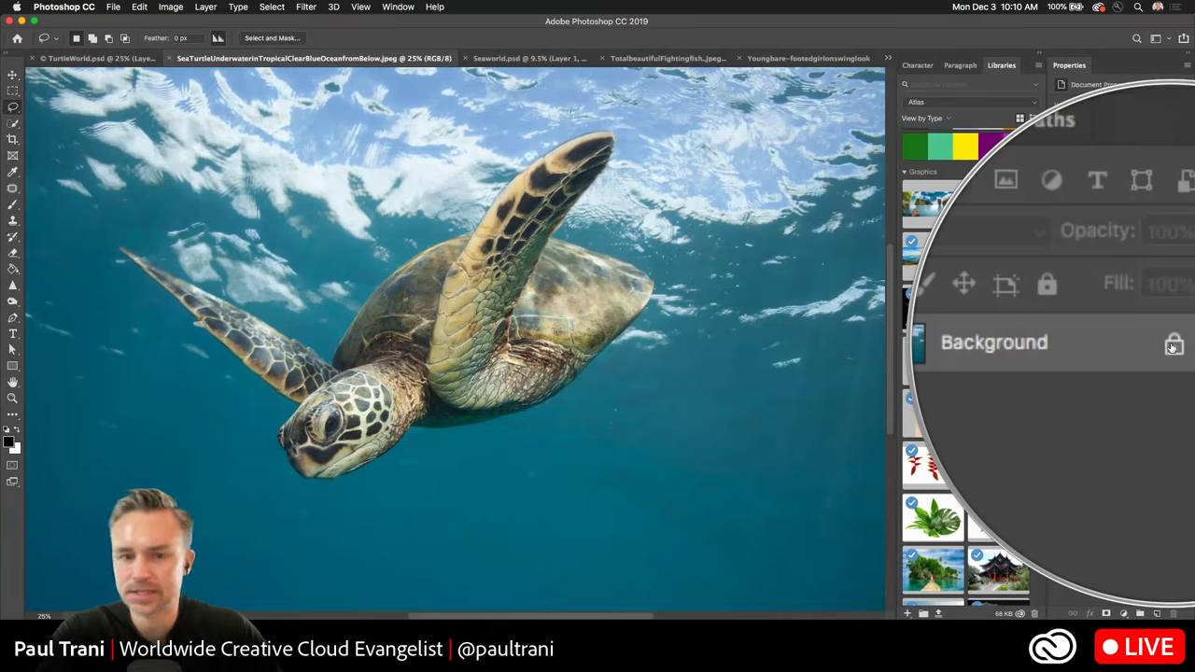
{"action": "left_click", "coordinate": [1173, 347]}
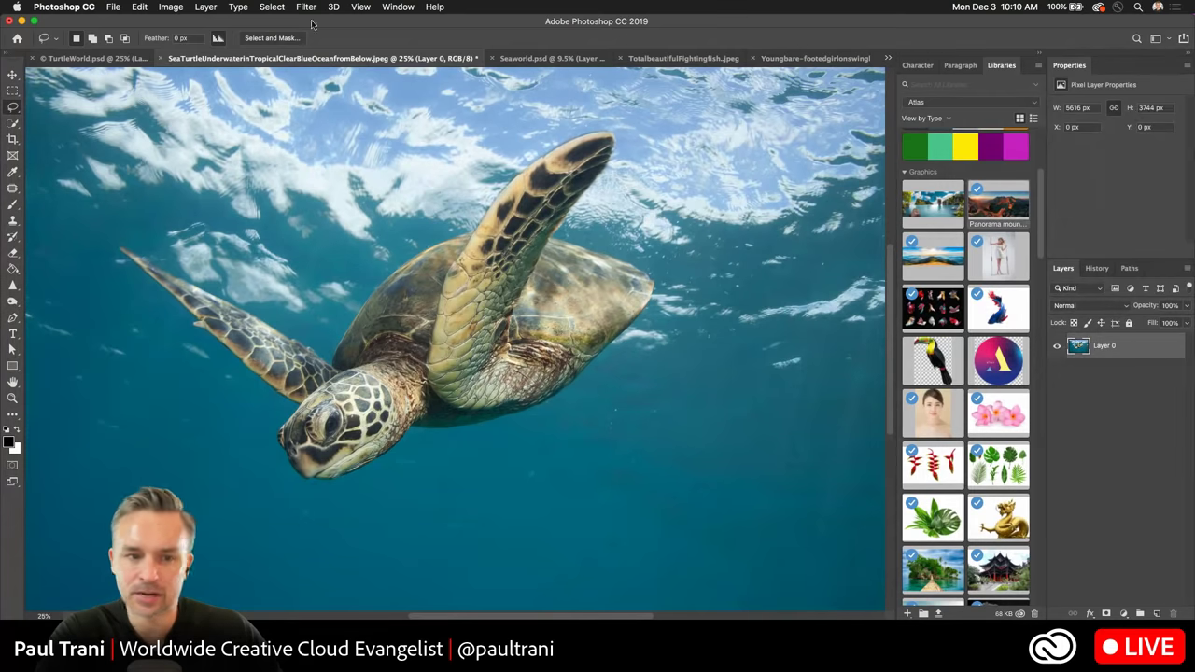
{"action": "left_click", "coordinate": [11, 125]}
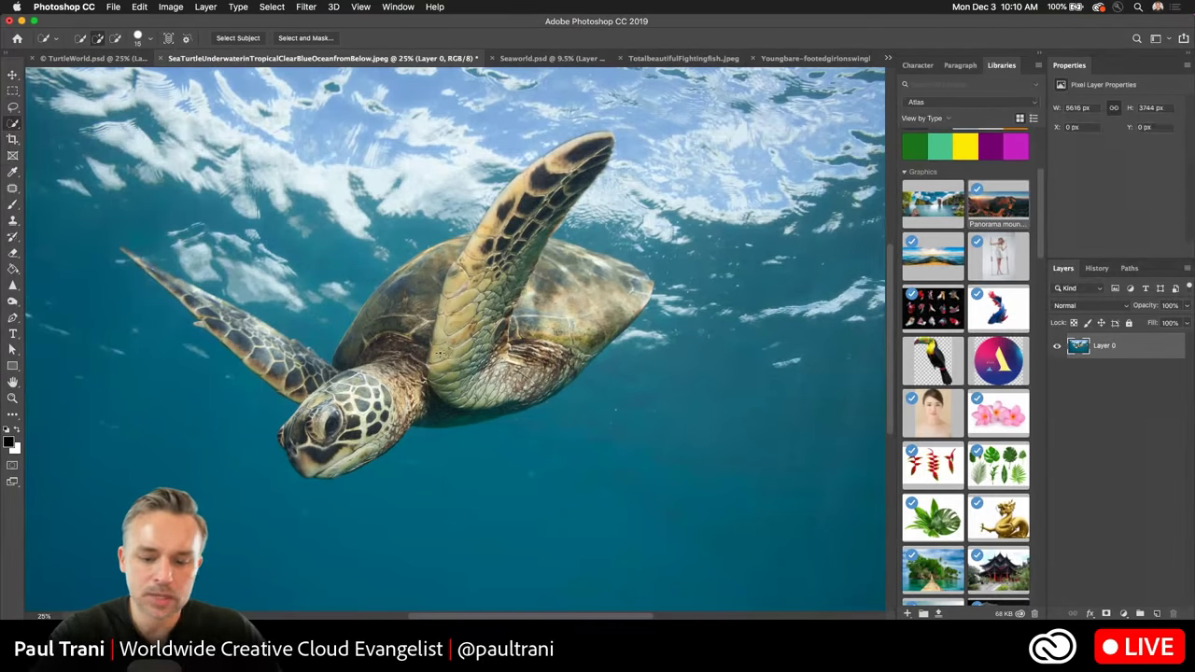
Select the turtle with a size-30 Quick Selection brush, then redo it with Select Subject.
{"action": "key", "text": "bracketright"}
{"action": "mouse_move", "coordinate": [420, 366]}
{"action": "left_mouse_down"}
{"action": "mouse_move", "coordinate": [513, 296]}
{"action": "mouse_move", "coordinate": [618, 332]}
{"action": "left_mouse_up"}
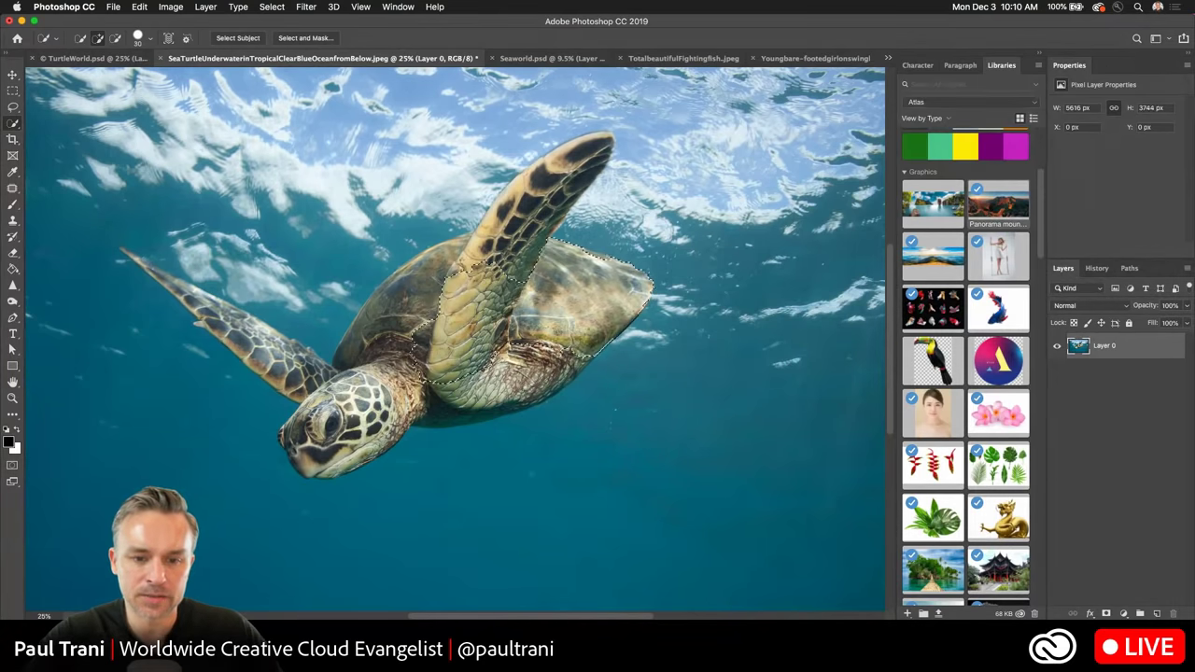
{"action": "mouse_move", "coordinate": [527, 350]}
{"action": "left_mouse_down"}
{"action": "mouse_move", "coordinate": [550, 352]}
{"action": "mouse_move", "coordinate": [376, 393]}
{"action": "mouse_move", "coordinate": [305, 435]}
{"action": "mouse_move", "coordinate": [301, 375]}
{"action": "left_mouse_up"}
{"action": "key", "text": "super+d"}
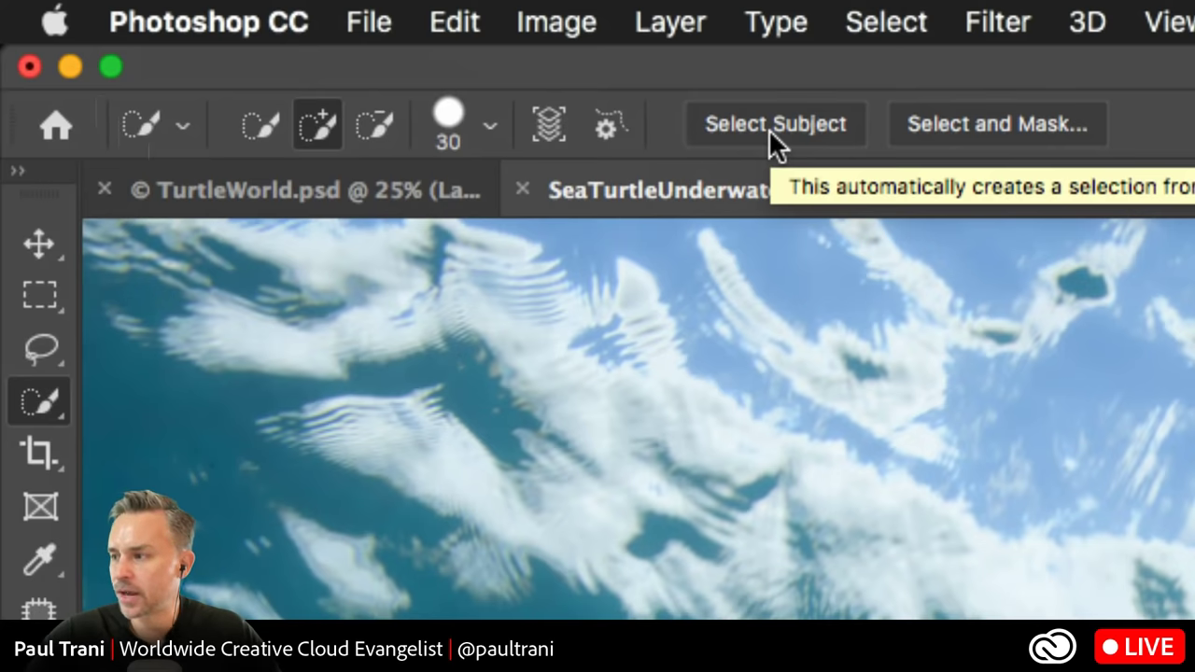
{"action": "left_click", "coordinate": [768, 129]}
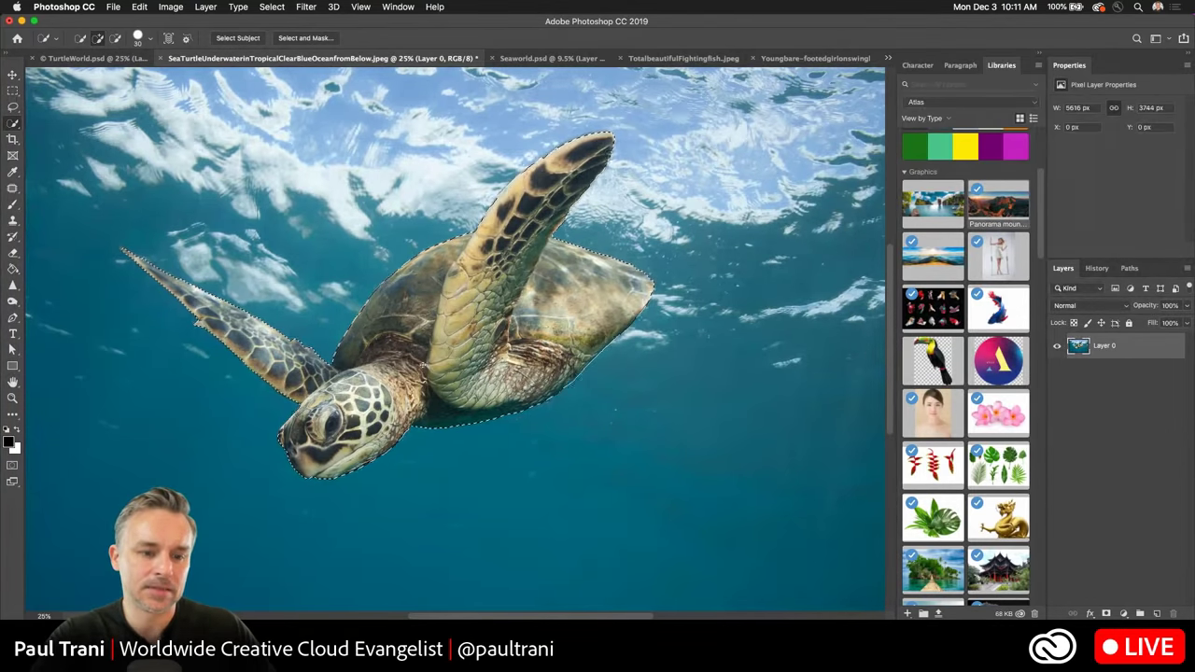
{"action": "scroll", "coordinate": [642, 207], "scroll_direction": "right", "scroll_amount": 1}
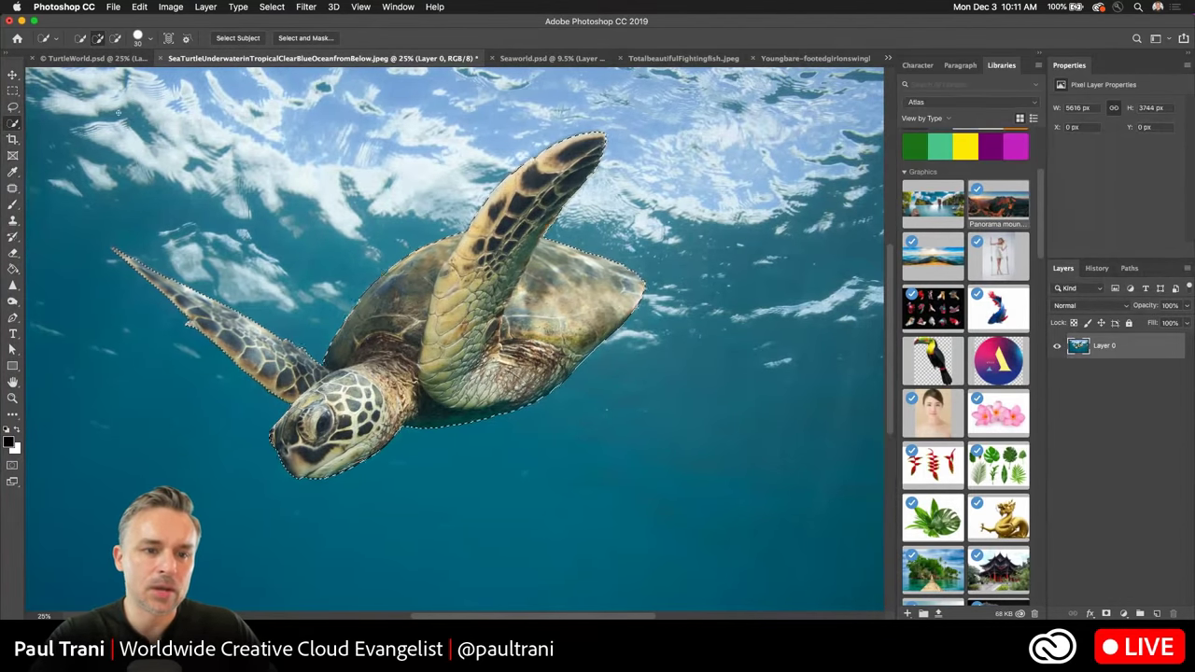
{"action": "scroll", "coordinate": [118, 112], "scroll_direction": "left", "scroll_amount": 3}
{"action": "scroll", "coordinate": [118, 112], "scroll_direction": "up", "scroll_amount": 2}
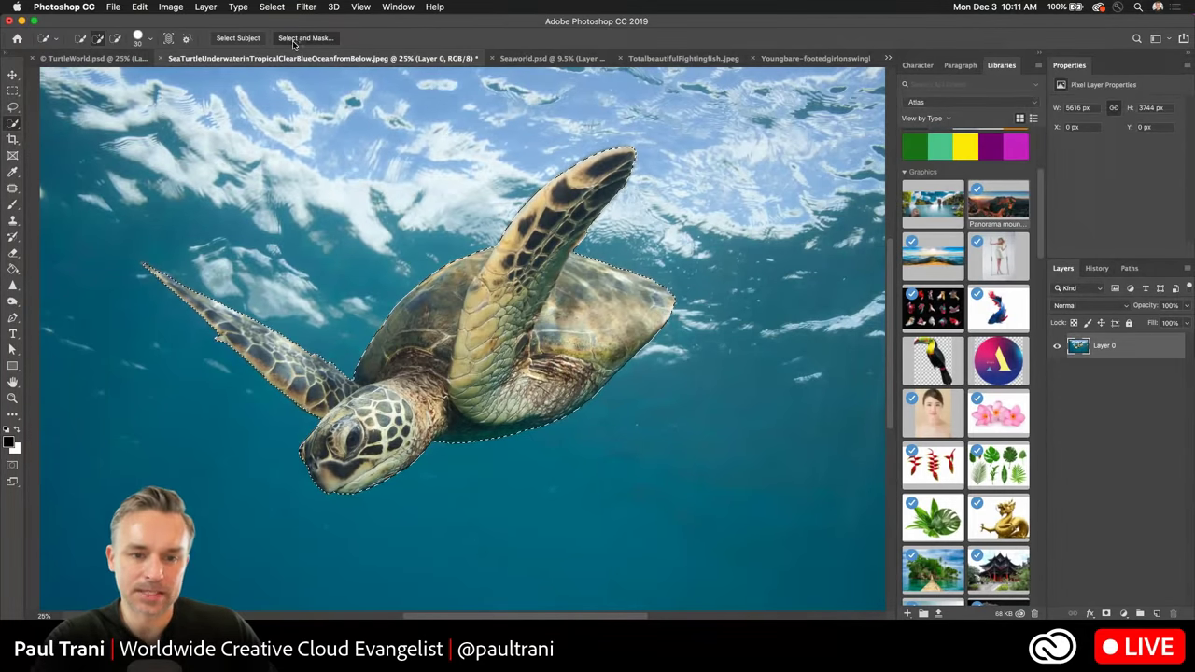
In Select and Mask, output the turtle to a New Layer with Layer Mask.
{"action": "left_click", "coordinate": [304, 39]}
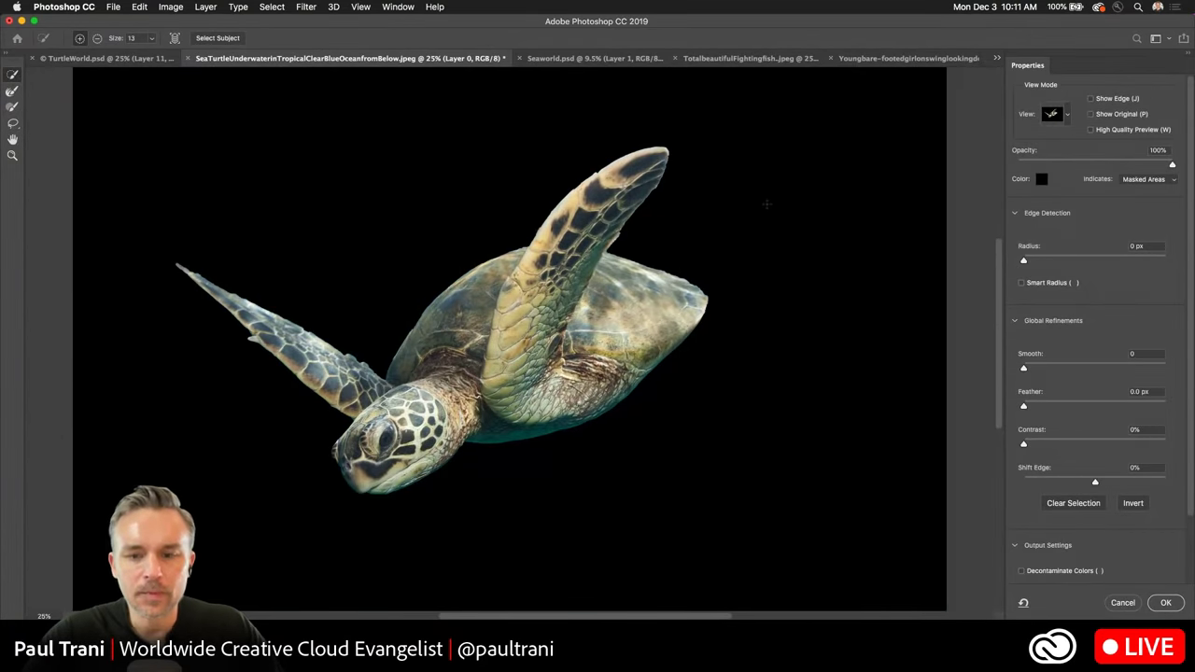
{"action": "scroll", "coordinate": [196, 379], "scroll_direction": "up", "scroll_amount": 2}
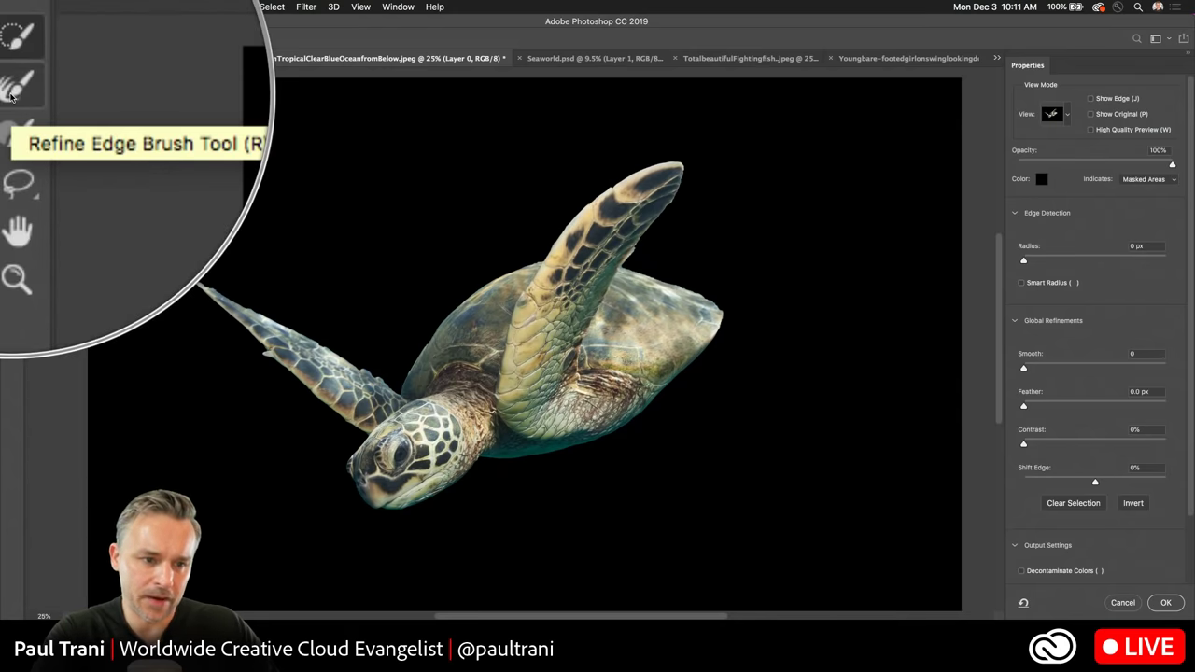
{"action": "scroll", "coordinate": [1036, 504], "scroll_direction": "down", "scroll_amount": 3}
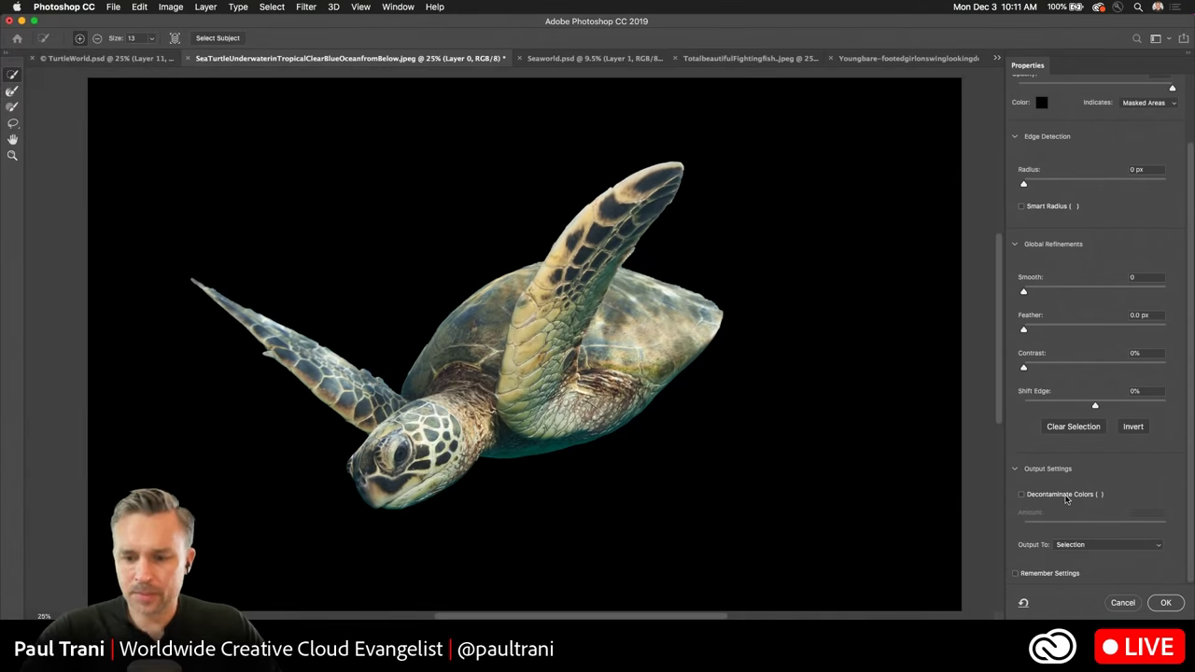
{"action": "left_click", "coordinate": [1074, 544]}
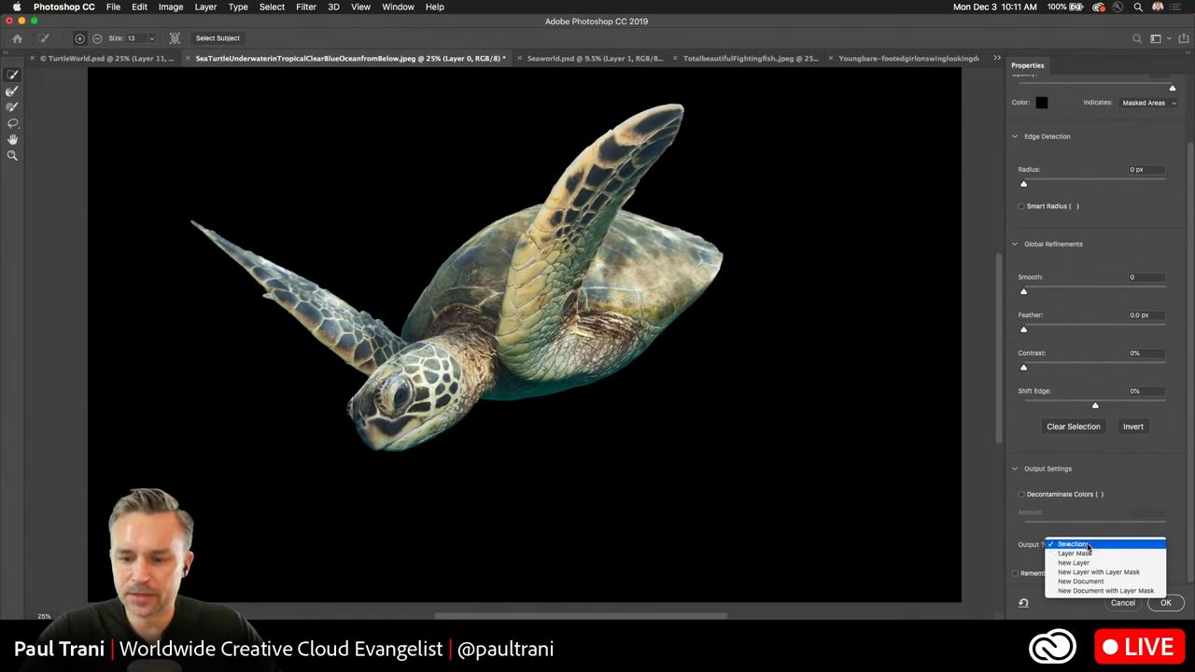
{"action": "left_click", "coordinate": [1154, 573]}
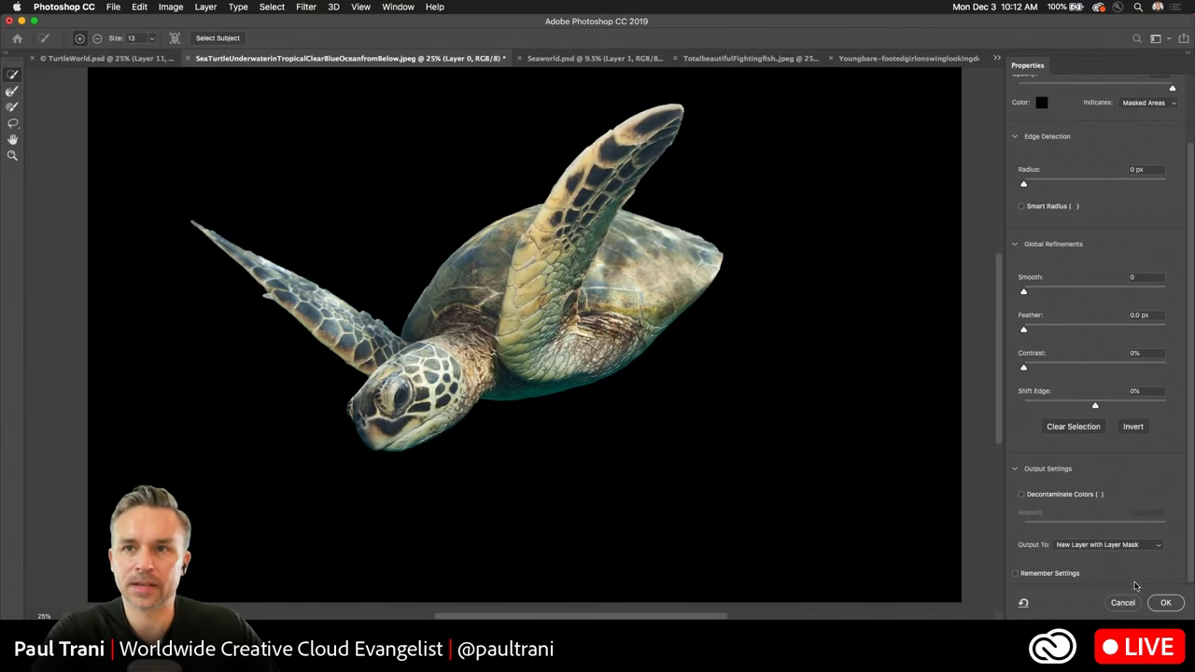
{"action": "left_click", "coordinate": [1163, 603]}
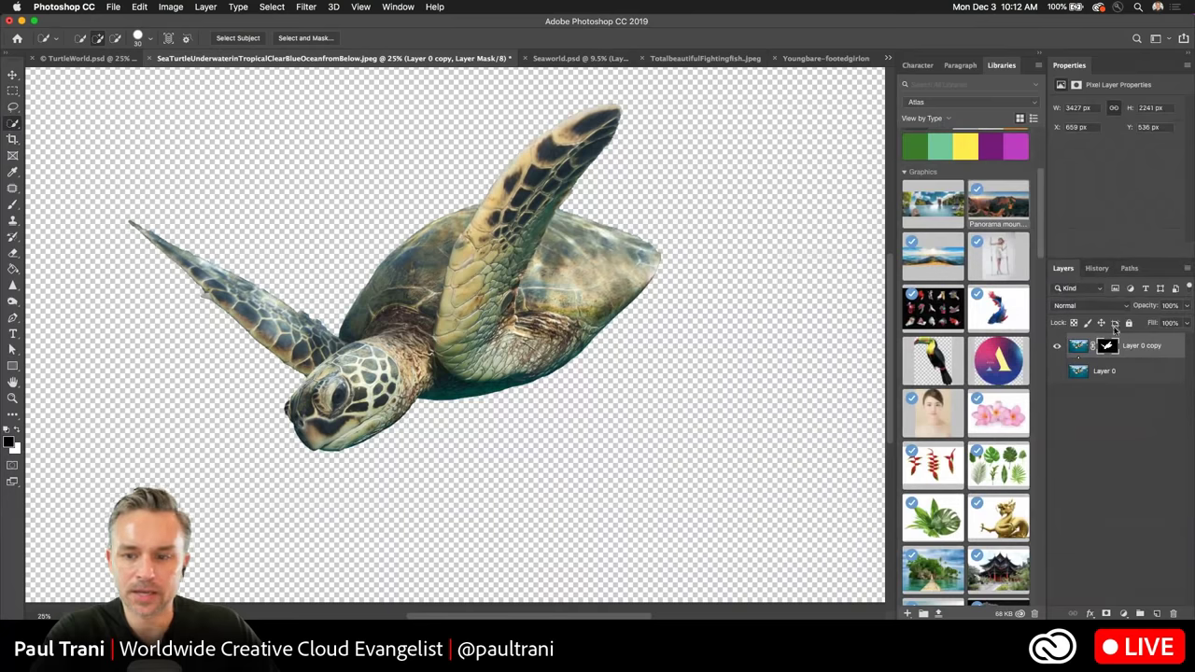
Dock the turtle document beside Seaworld and drag the turtle cutout into it.
{"action": "left_click", "coordinate": [1037, 56]}
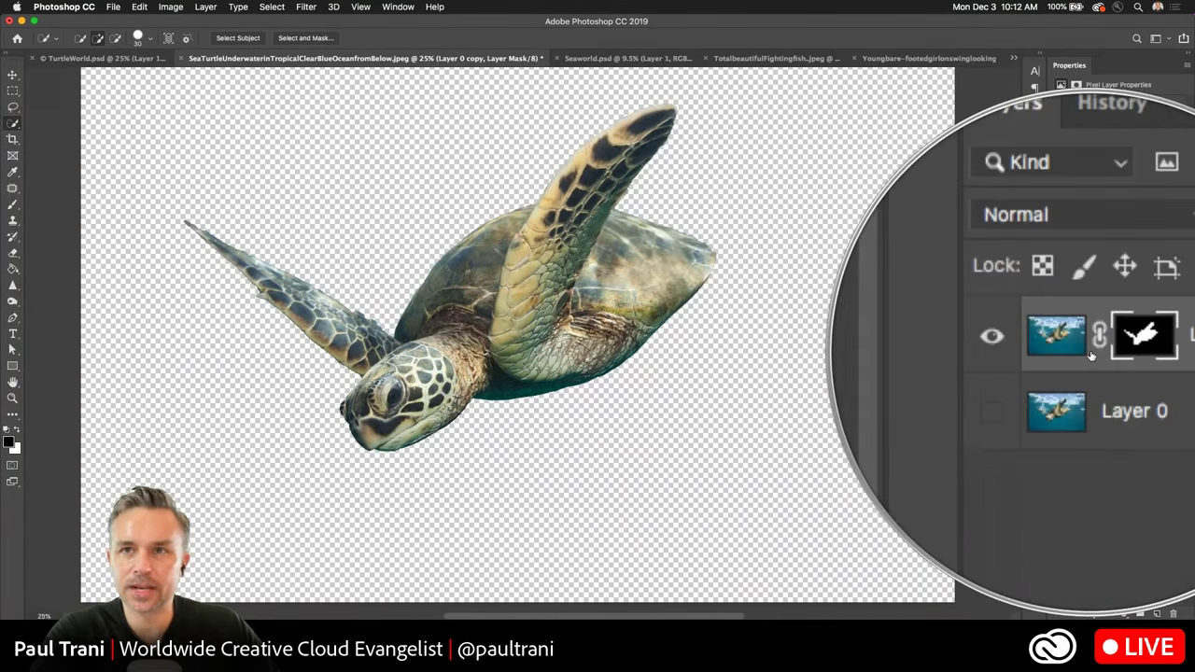
{"action": "left_click_drag", "start_coordinate": [397, 58], "coordinate": [1038, 121]}
{"action": "left_click_drag", "start_coordinate": [871, 134], "coordinate": [1021, 128]}
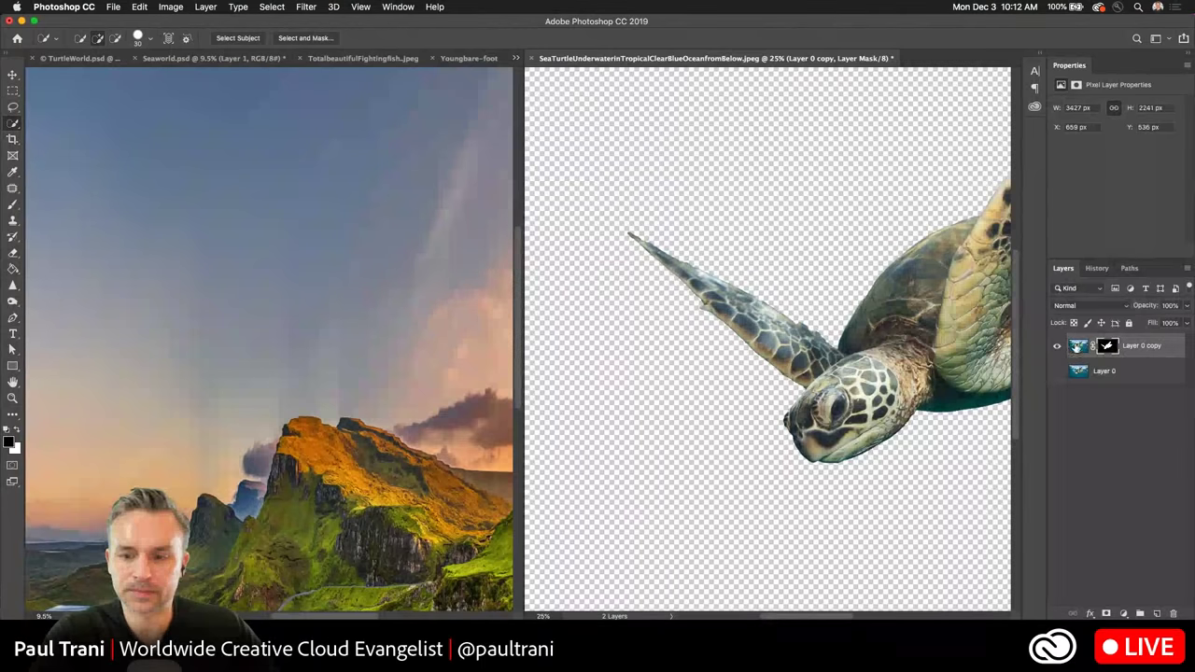
{"action": "left_click", "coordinate": [213, 244]}
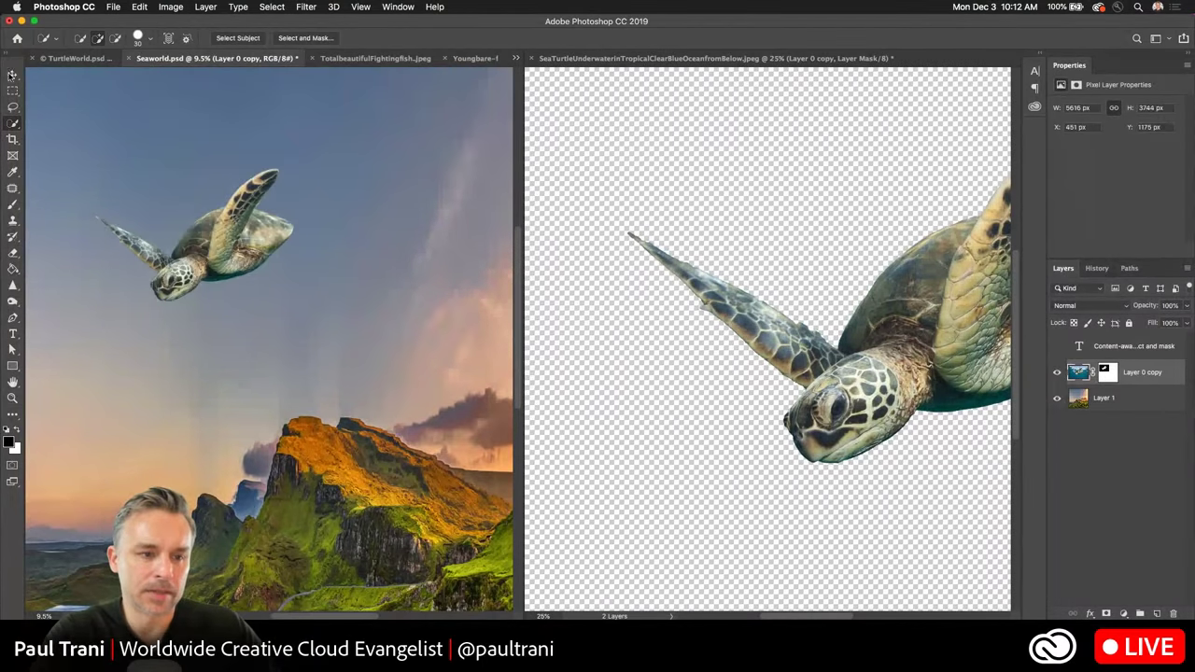
{"action": "key", "text": "v"}
{"action": "mouse_move", "coordinate": [177, 289]}
{"action": "left_mouse_down"}
{"action": "mouse_move", "coordinate": [316, 286]}
{"action": "mouse_move", "coordinate": [308, 292]}
{"action": "left_mouse_up"}
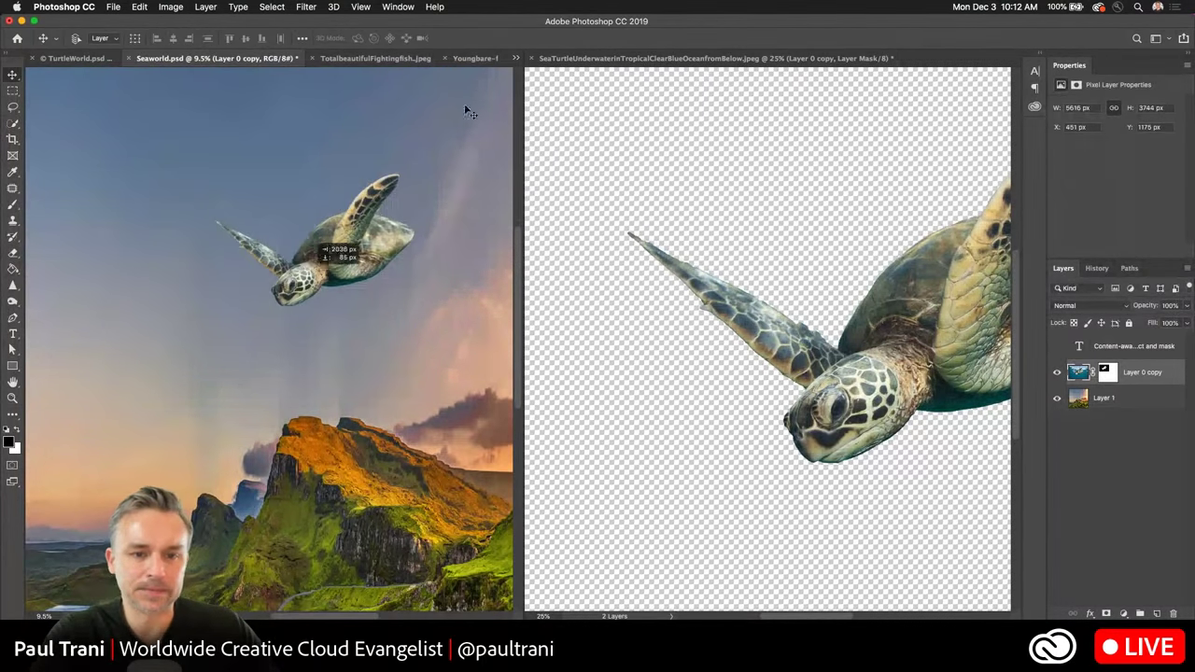
Close the turtle photo without saving and nudge the turtle lower right in the sky.
{"action": "left_click", "coordinate": [532, 59]}
{"action": "left_click", "coordinate": [551, 234]}
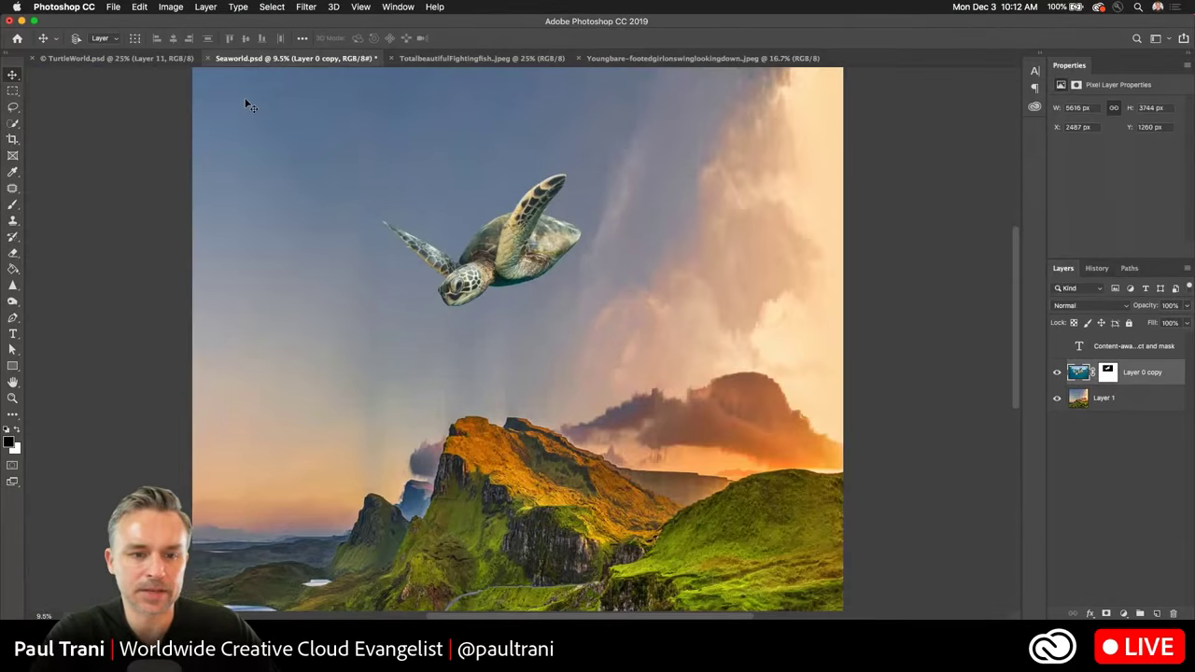
{"action": "left_click_drag", "start_coordinate": [500, 280], "coordinate": [514, 298]}
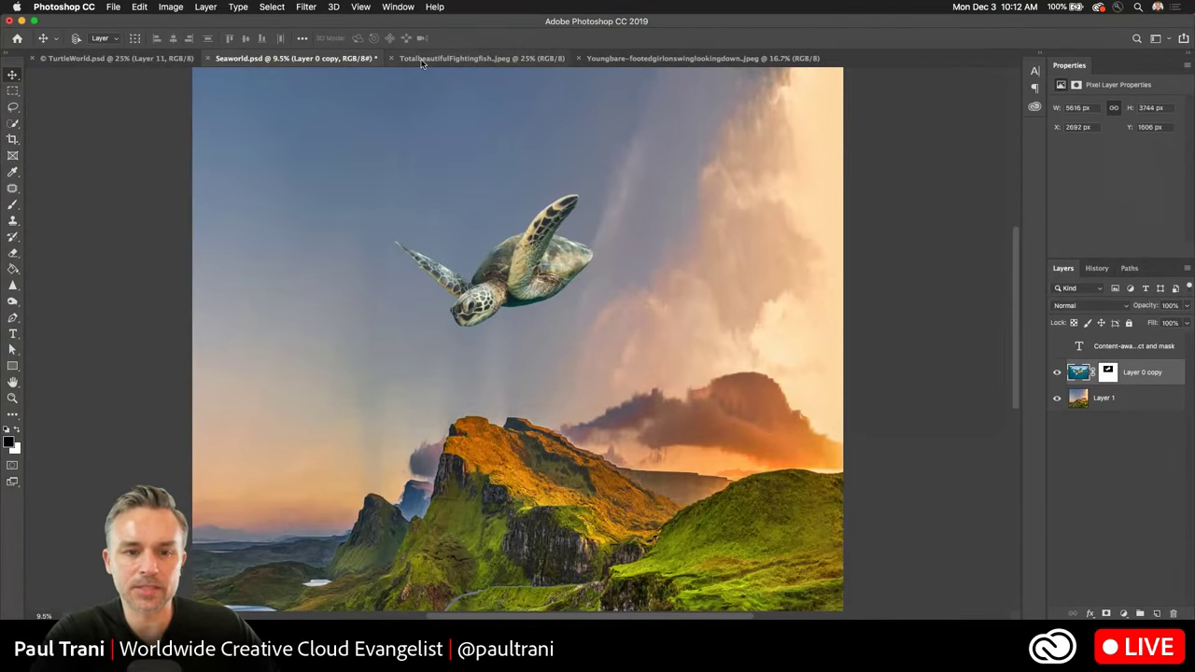
{"action": "left_click", "coordinate": [424, 58]}
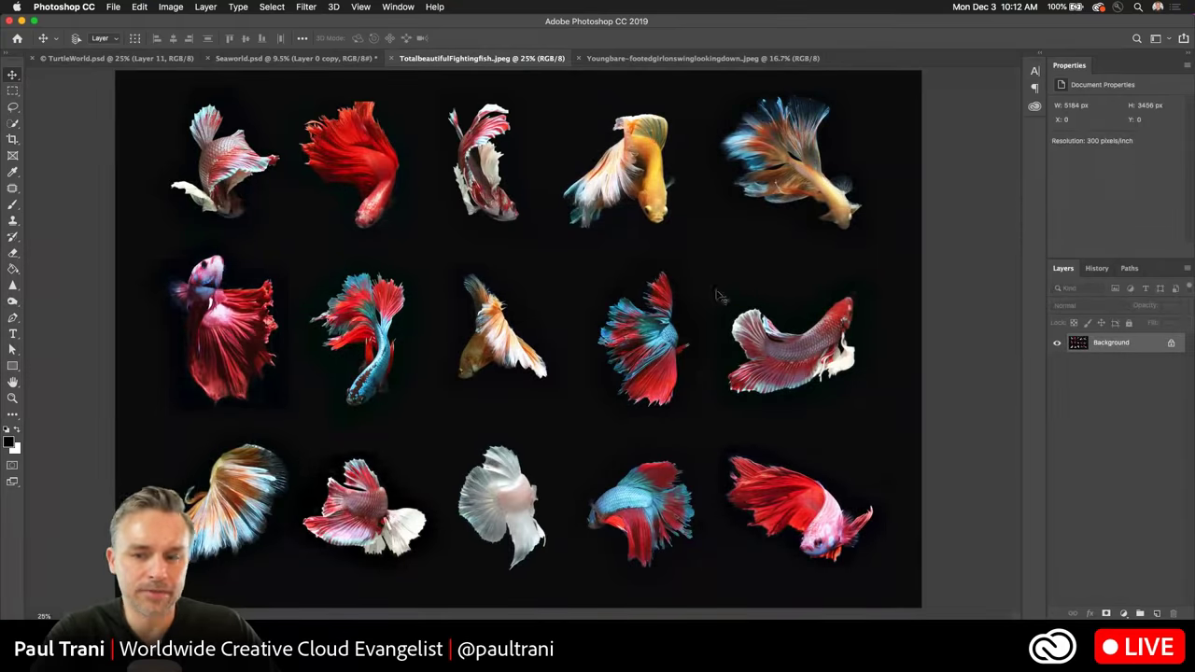
Unlock the fish background as Layer 0, then trial a Color Range selection and deselect it.
{"action": "left_click", "coordinate": [1171, 343]}
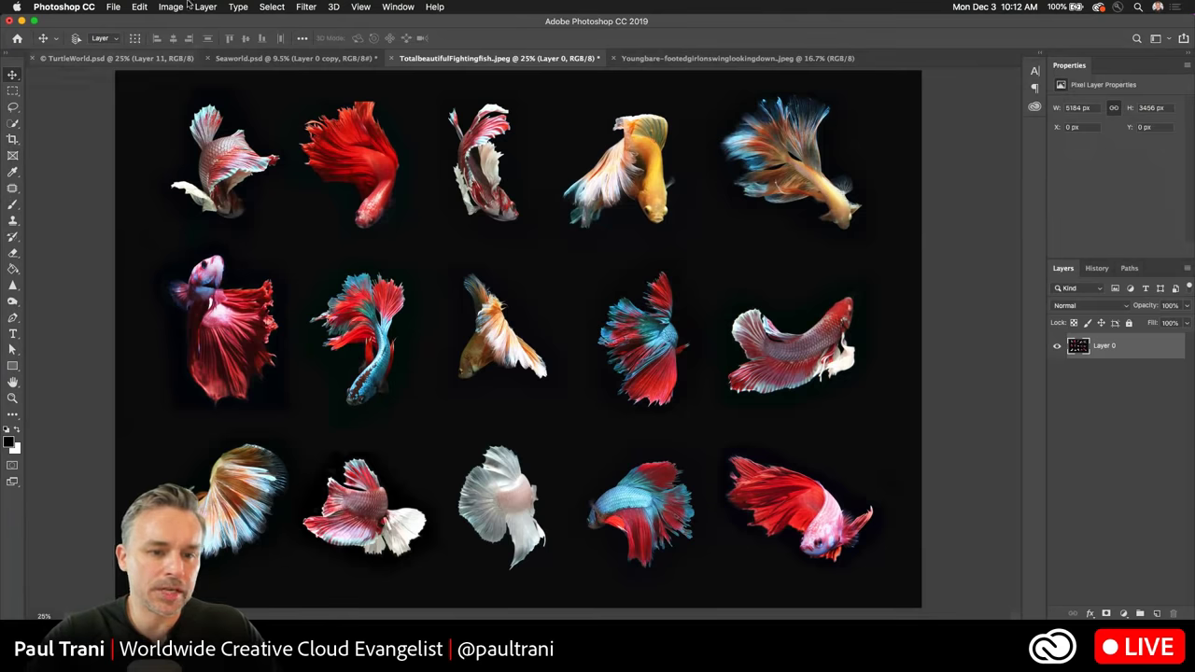
{"action": "left_click", "coordinate": [264, 8]}
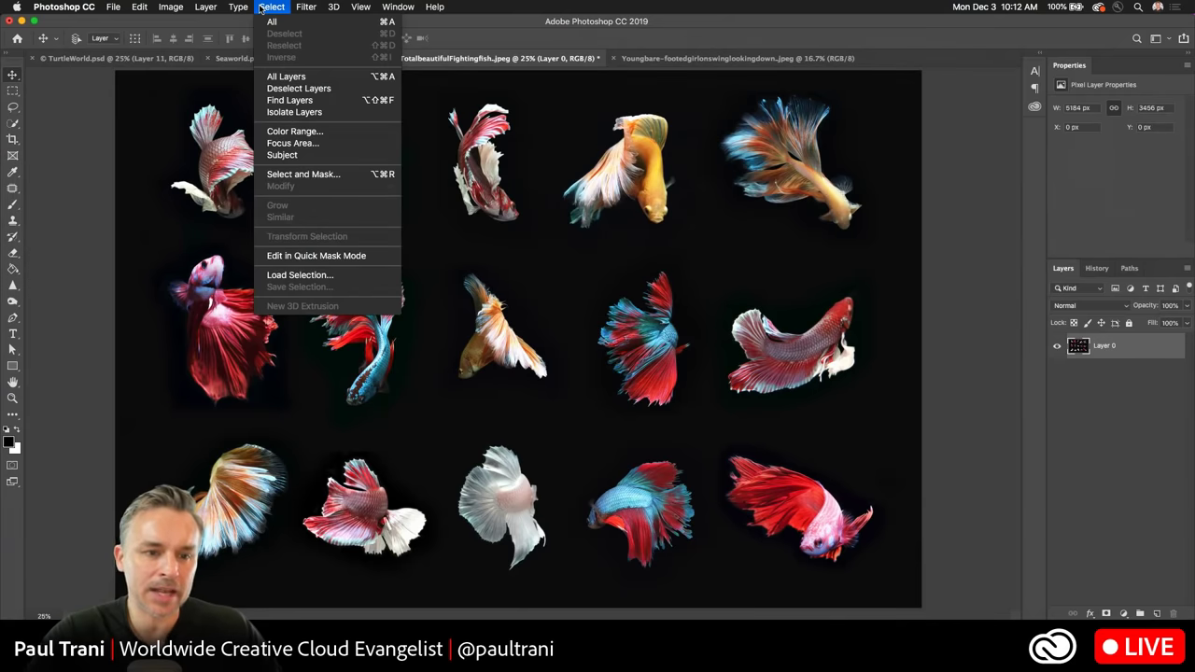
{"action": "left_click", "coordinate": [294, 131]}
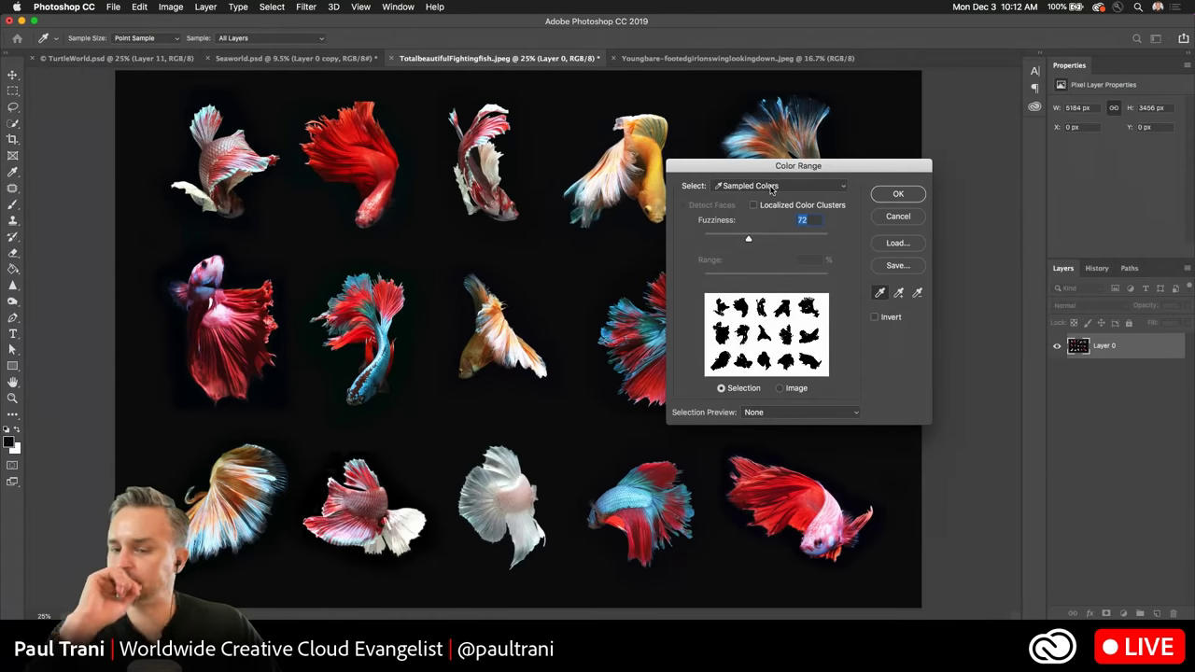
{"action": "left_click_drag", "start_coordinate": [748, 239], "coordinate": [751, 239]}
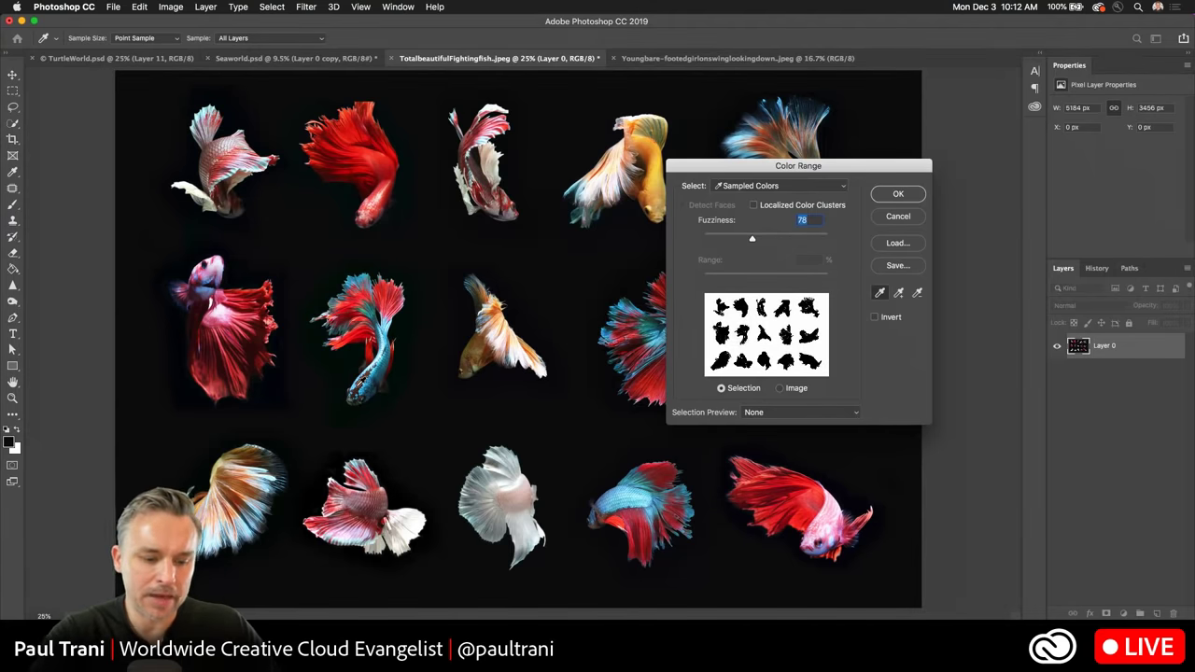
{"action": "key", "text": "alt"}
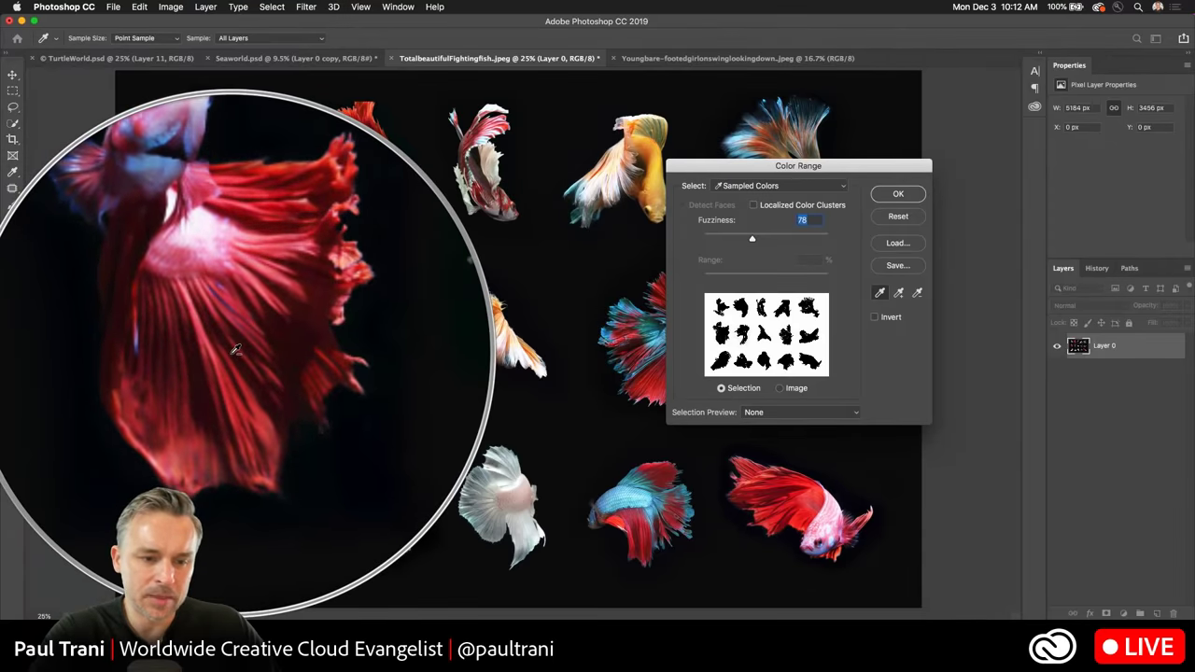
{"action": "left_click", "coordinate": [898, 194]}
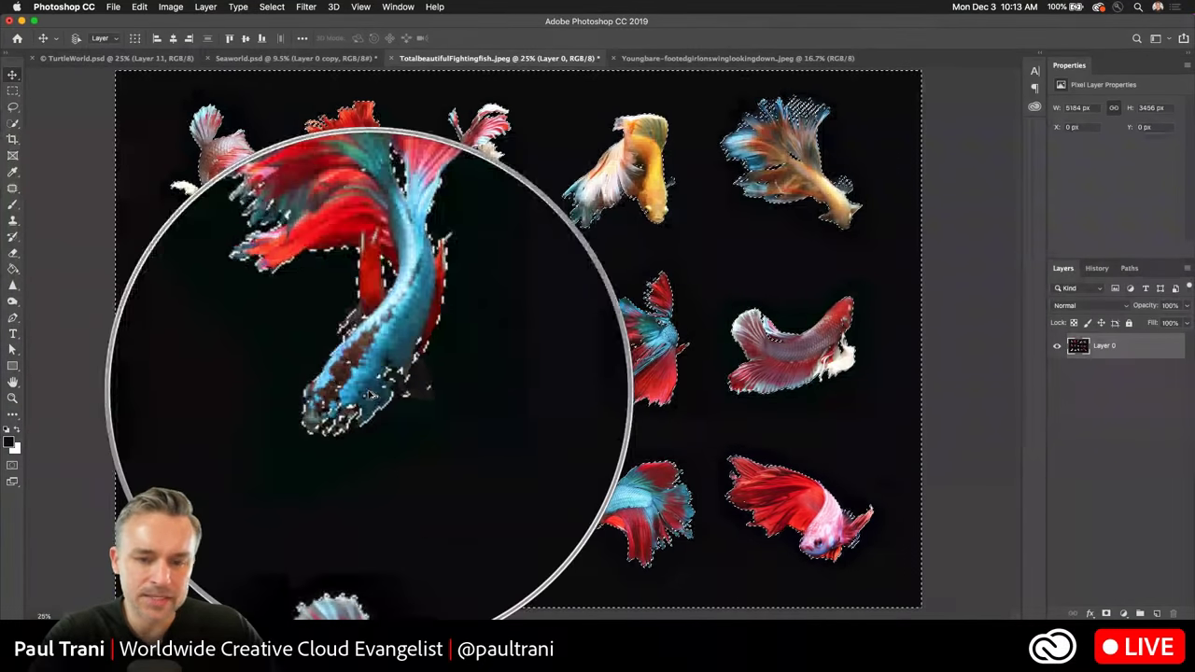
{"action": "key", "text": "super+d"}
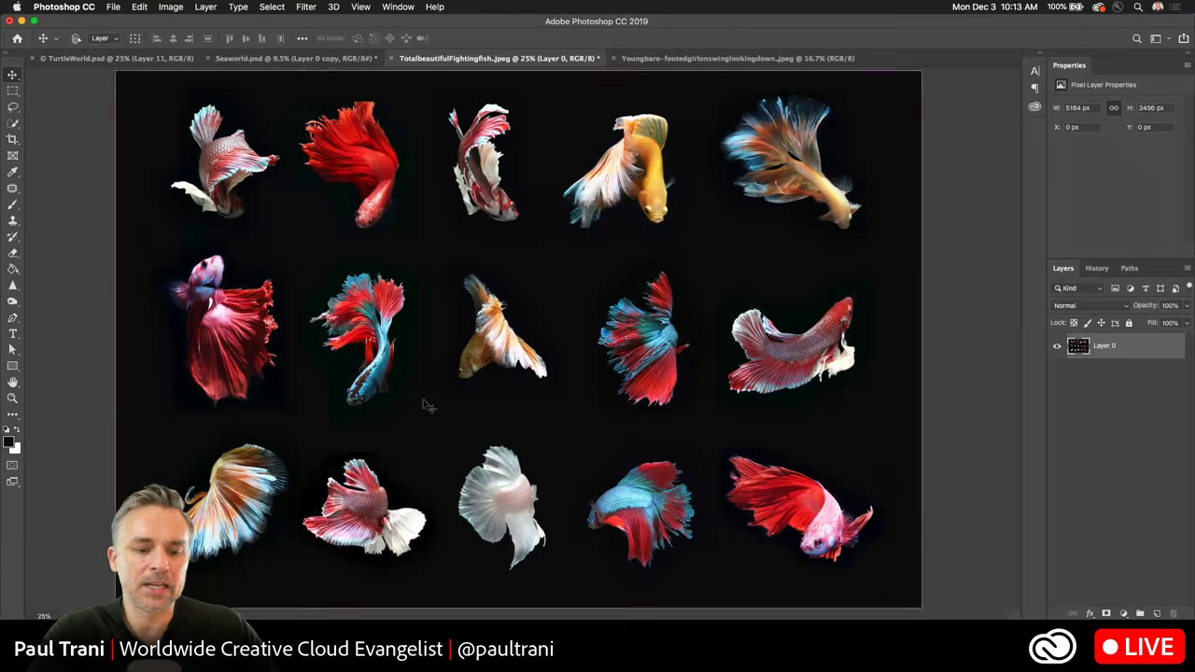
Magic Wand the black background with Contiguous off, then invert the selection onto the fish.
{"action": "left_click", "coordinate": [11, 125]}
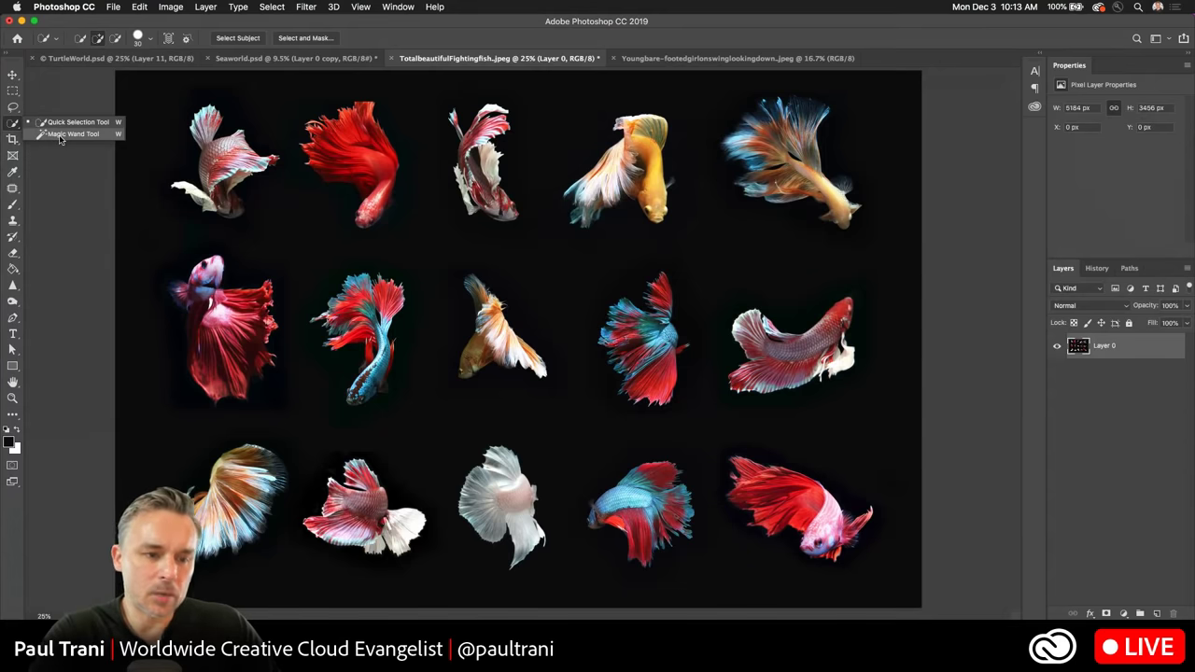
{"action": "left_click", "coordinate": [60, 136]}
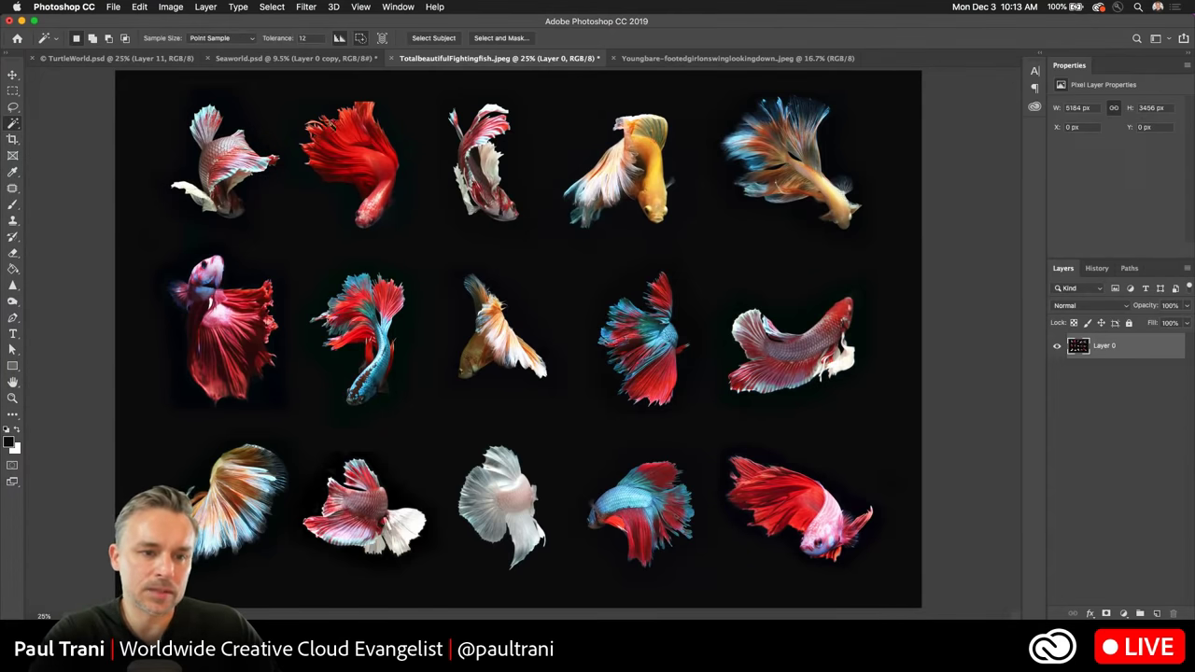
{"action": "left_click", "coordinate": [558, 279]}
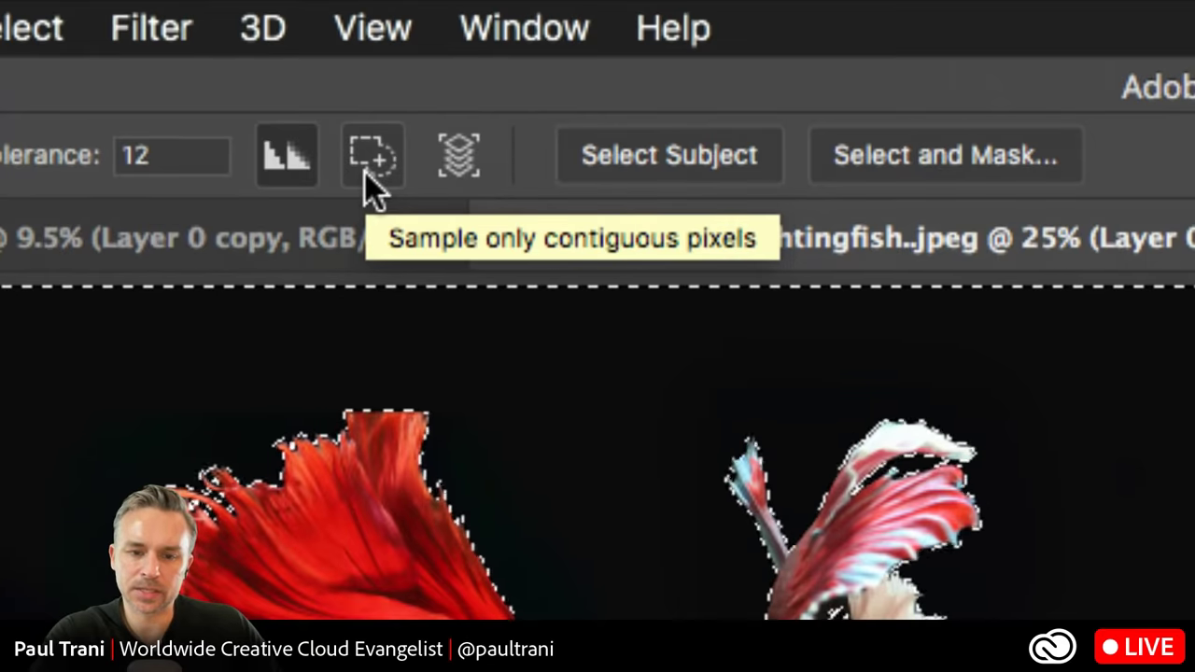
{"action": "left_click", "coordinate": [365, 172]}
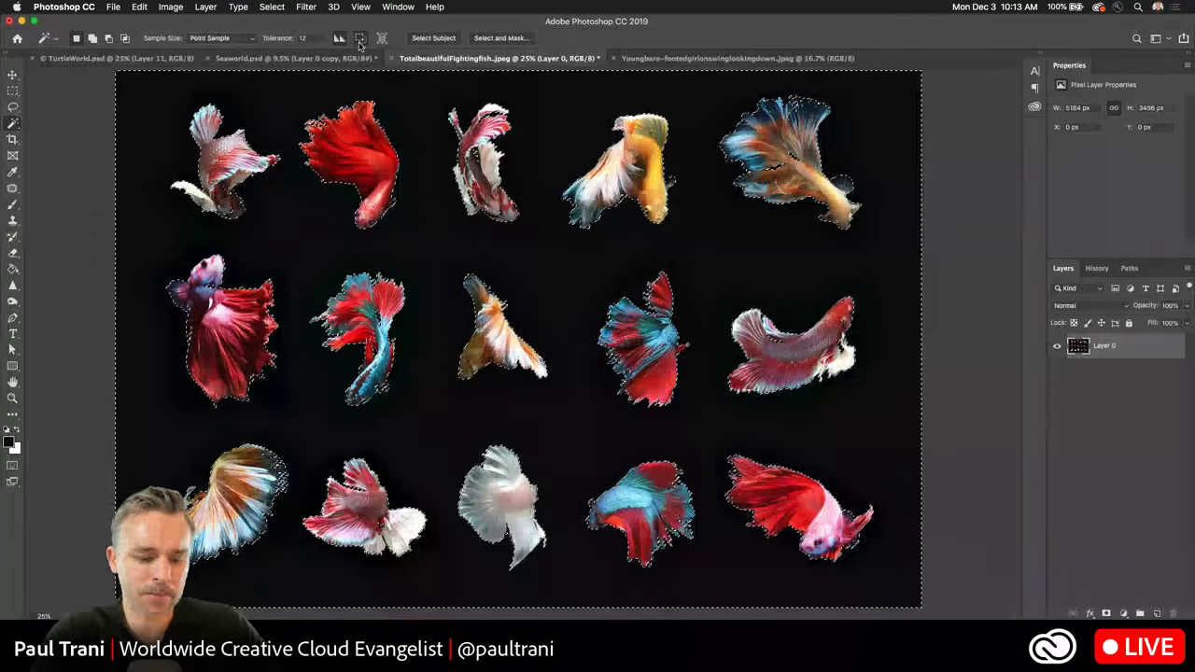
{"action": "key", "text": "super+d"}
{"action": "left_click", "coordinate": [423, 247]}
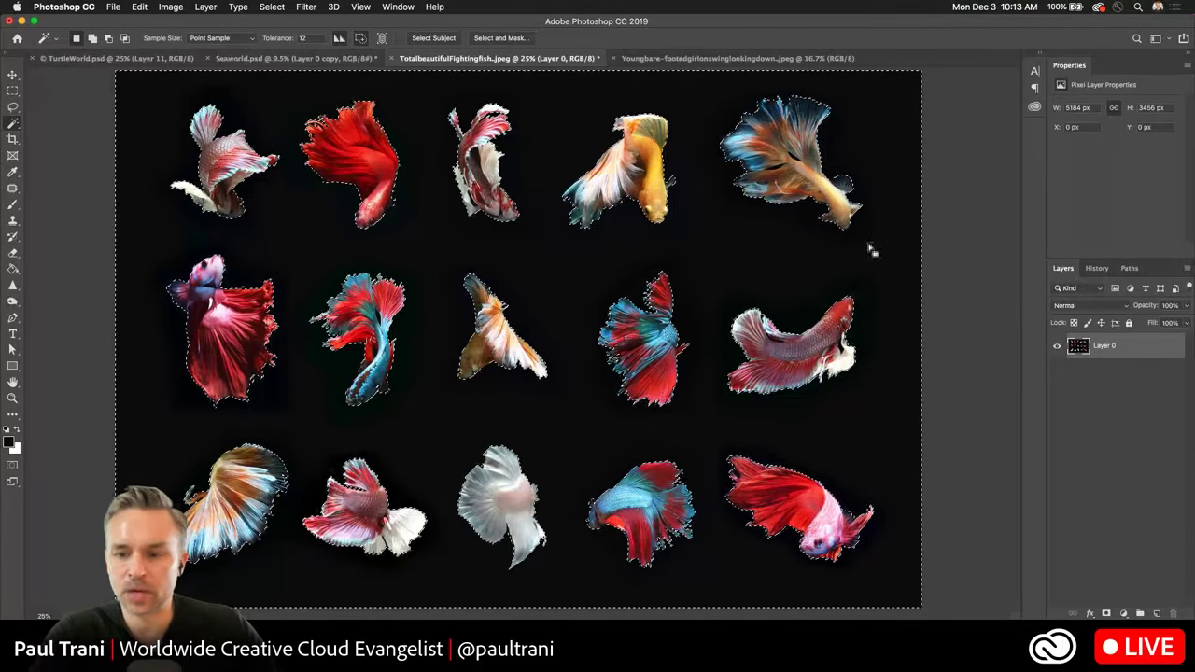
{"action": "key", "text": "super+shift+i"}
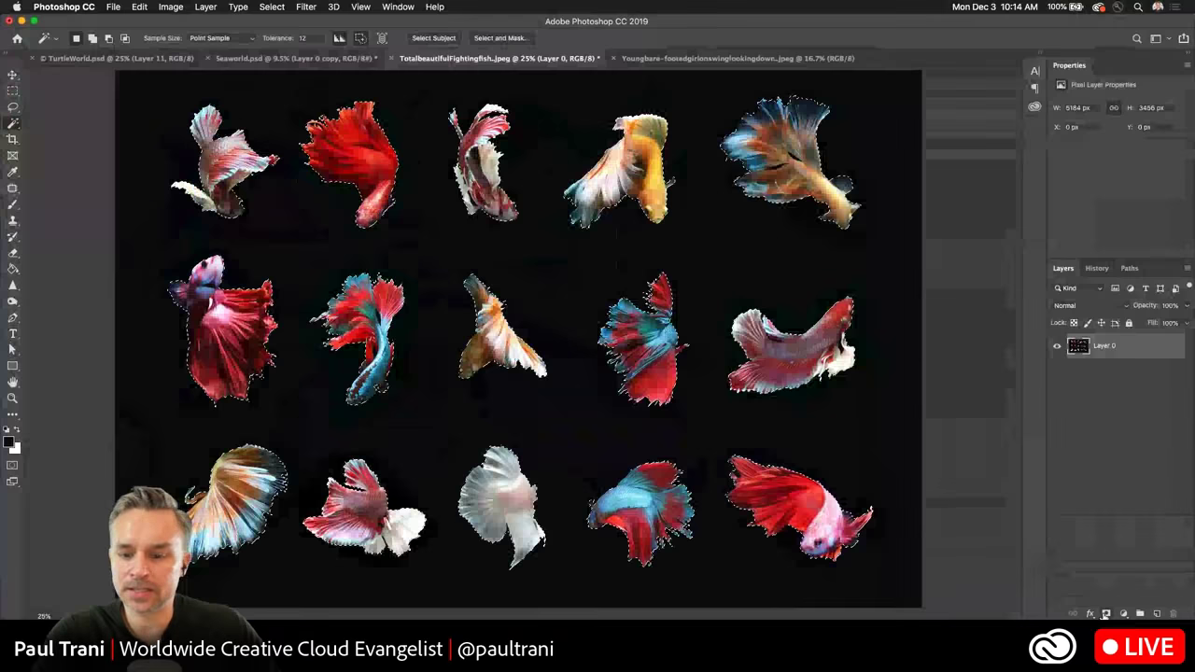
Add a layer mask hiding the black background and open Select and Mask from Properties.
{"action": "left_click", "coordinate": [1106, 614]}
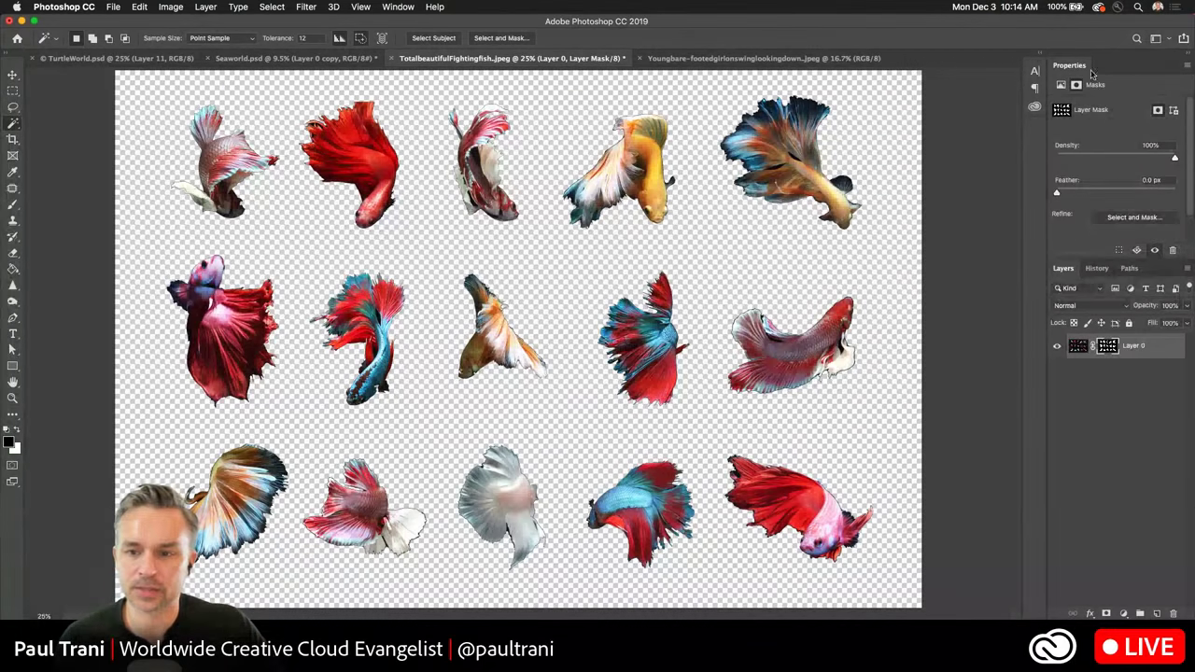
{"action": "left_click_drag", "start_coordinate": [1088, 261], "coordinate": [1093, 302]}
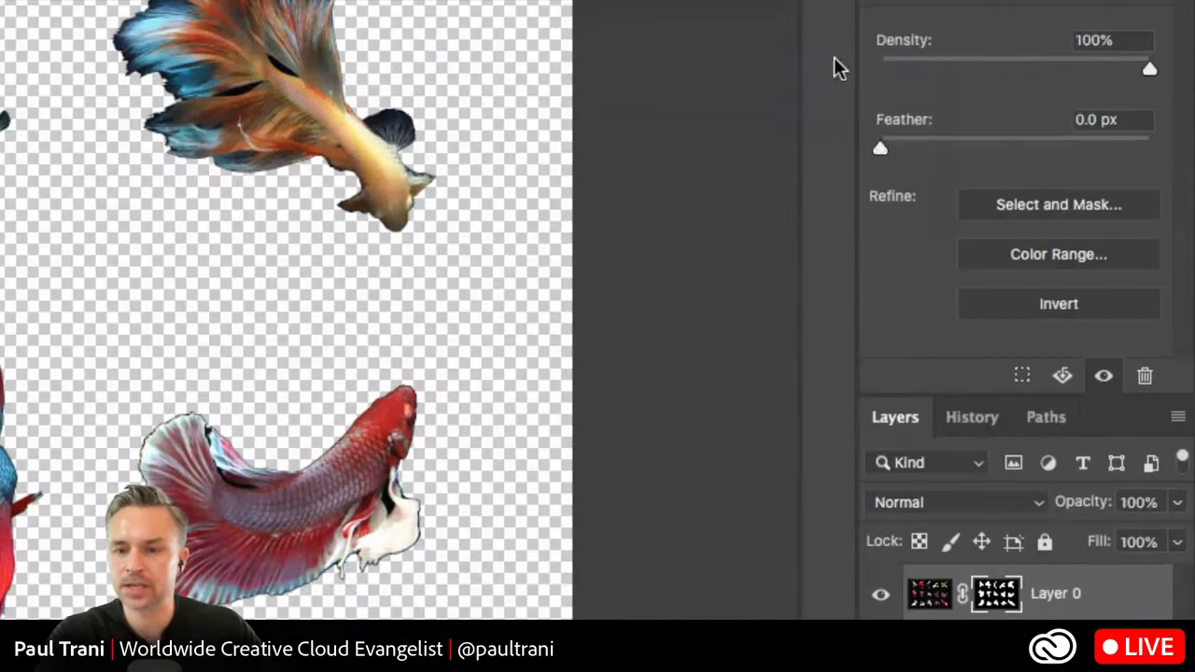
{"action": "mouse_move", "coordinate": [882, 151]}
{"action": "left_mouse_down"}
{"action": "mouse_move", "coordinate": [973, 150]}
{"action": "mouse_move", "coordinate": [846, 155]}
{"action": "mouse_move", "coordinate": [909, 155]}
{"action": "mouse_move", "coordinate": [880, 150]}
{"action": "left_mouse_up"}
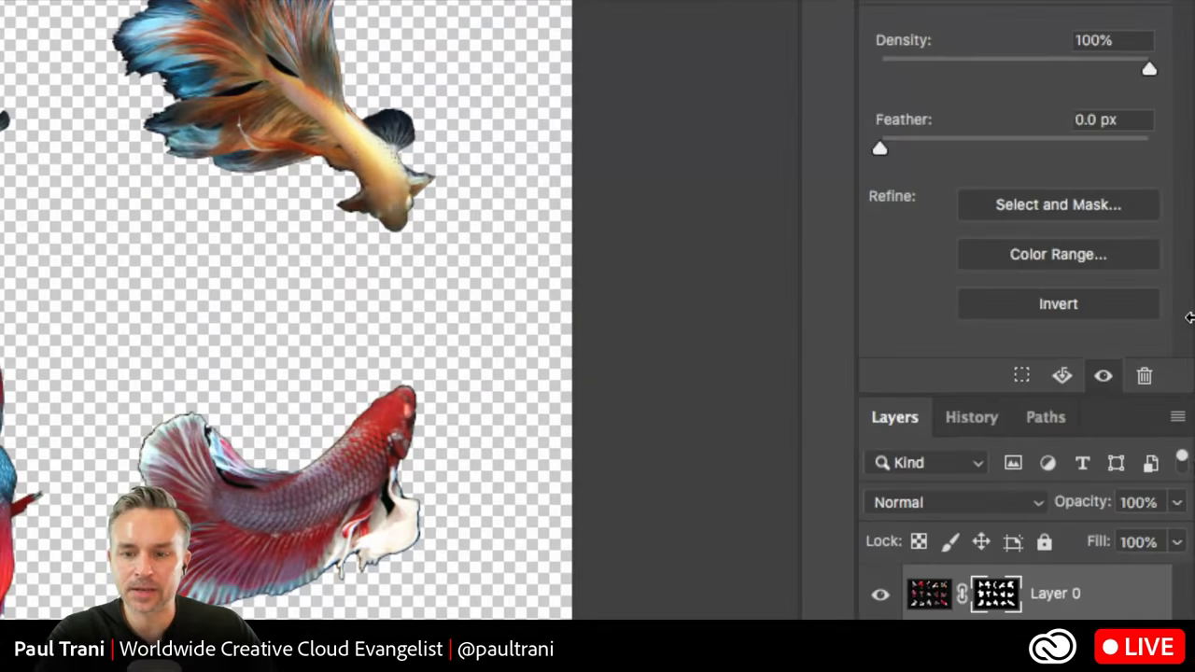
{"action": "left_click", "coordinate": [1055, 205]}
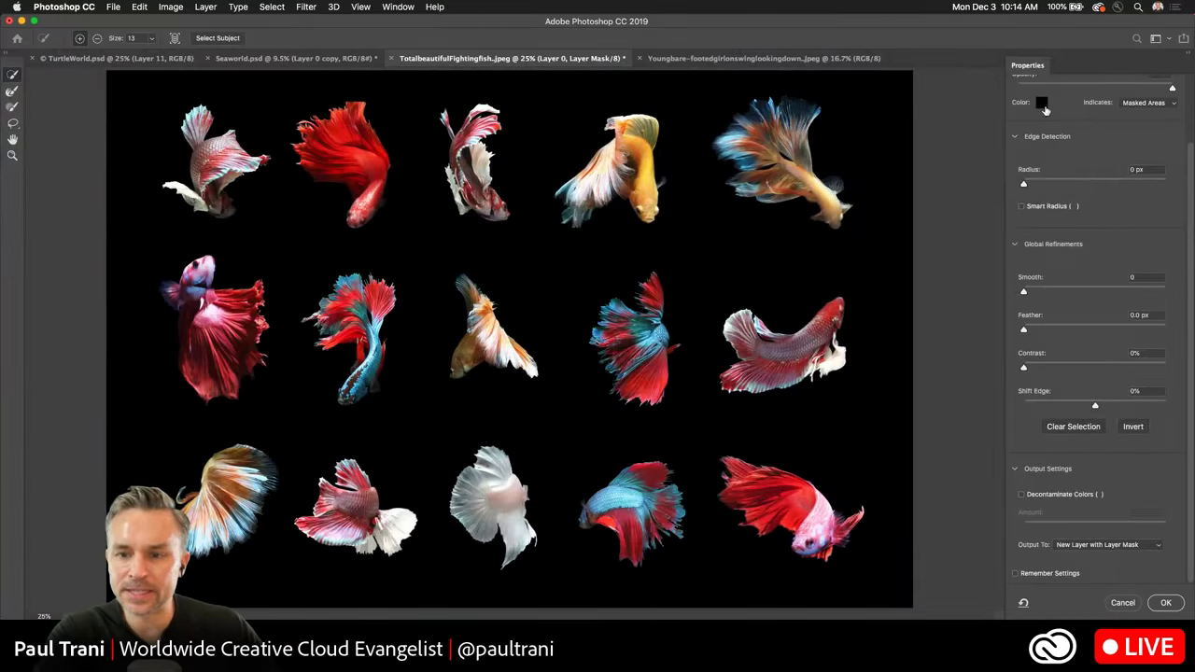
Set the overlay colour to white, Shift Edge to -63% and Radius to 4 px.
{"action": "left_click", "coordinate": [1044, 108]}
{"action": "left_click_drag", "start_coordinate": [563, 272], "coordinate": [540, 233]}
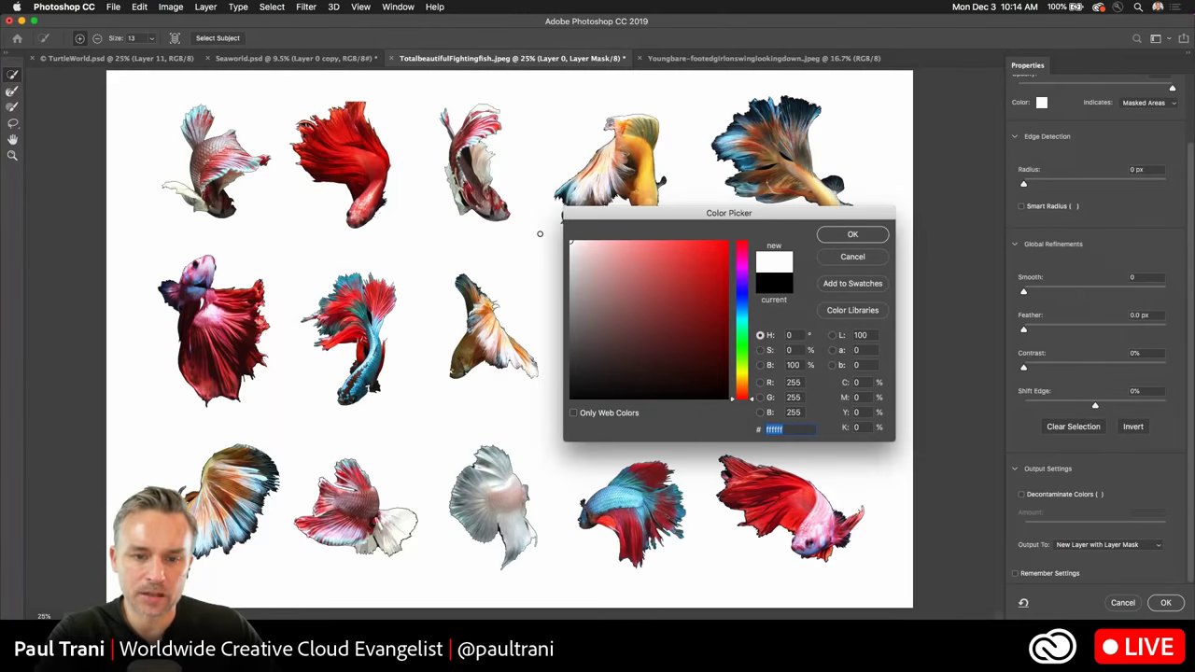
{"action": "left_click", "coordinate": [849, 235]}
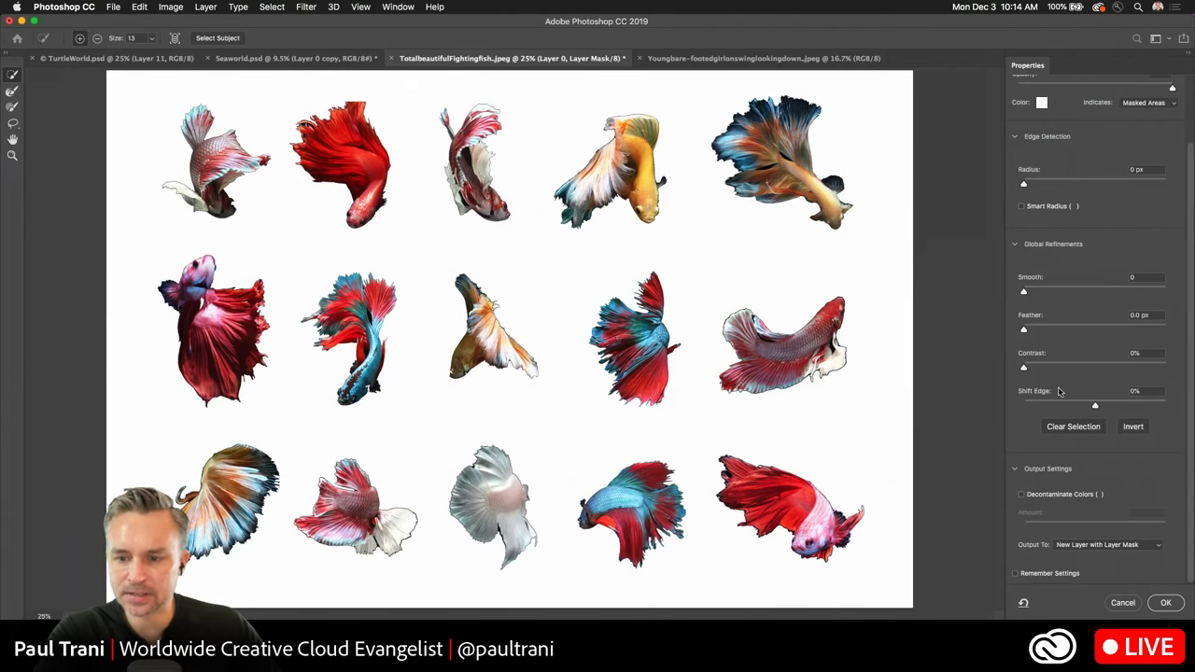
{"action": "left_click_drag", "start_coordinate": [1095, 408], "coordinate": [1097, 410]}
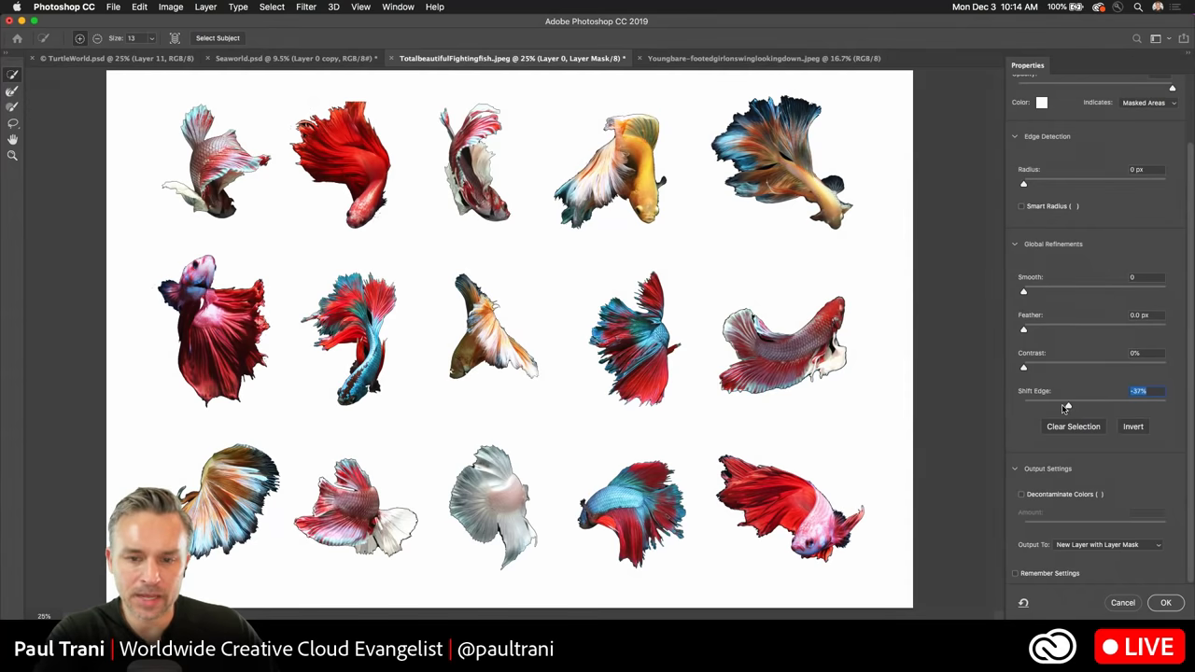
{"action": "left_click_drag", "start_coordinate": [1064, 408], "coordinate": [1036, 404]}
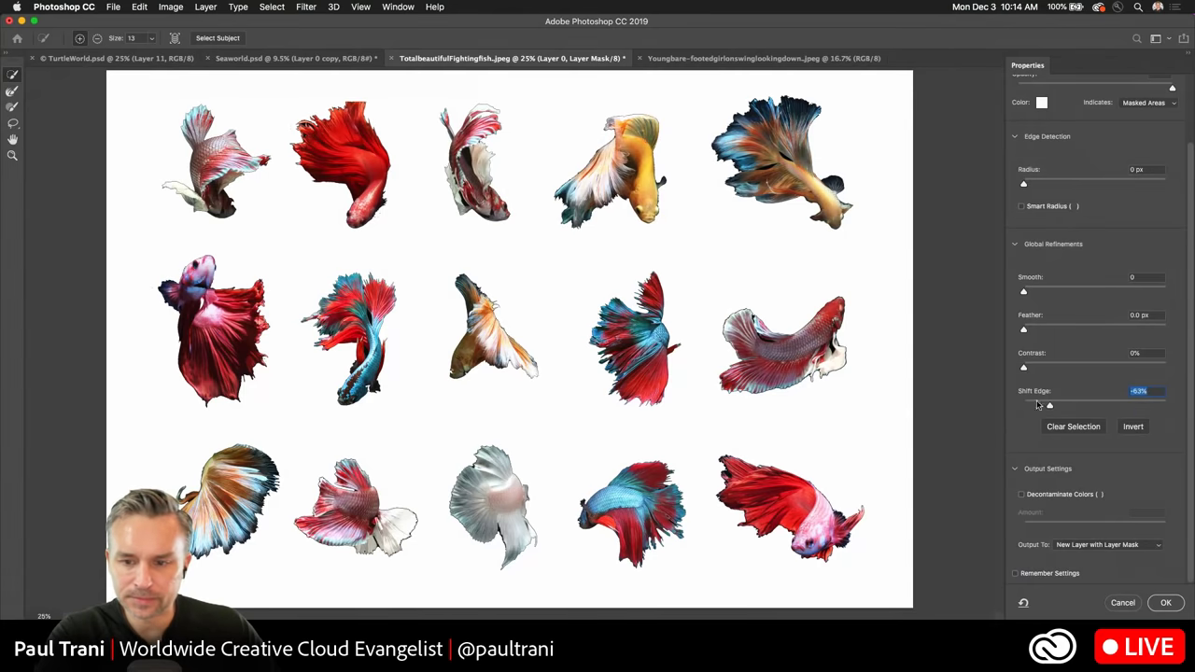
{"action": "left_click", "coordinate": [1025, 186]}
{"action": "left_click_drag", "start_coordinate": [1025, 187], "coordinate": [1038, 190]}
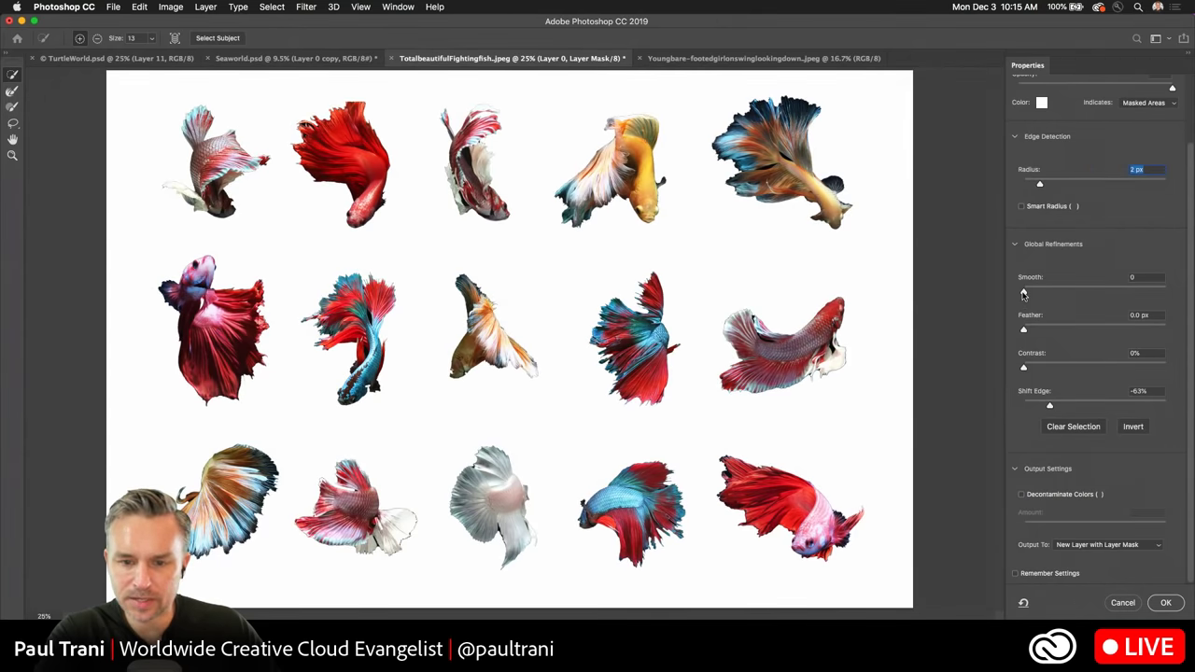
{"action": "key", "text": "Up"}
{"action": "key", "text": "Up"}
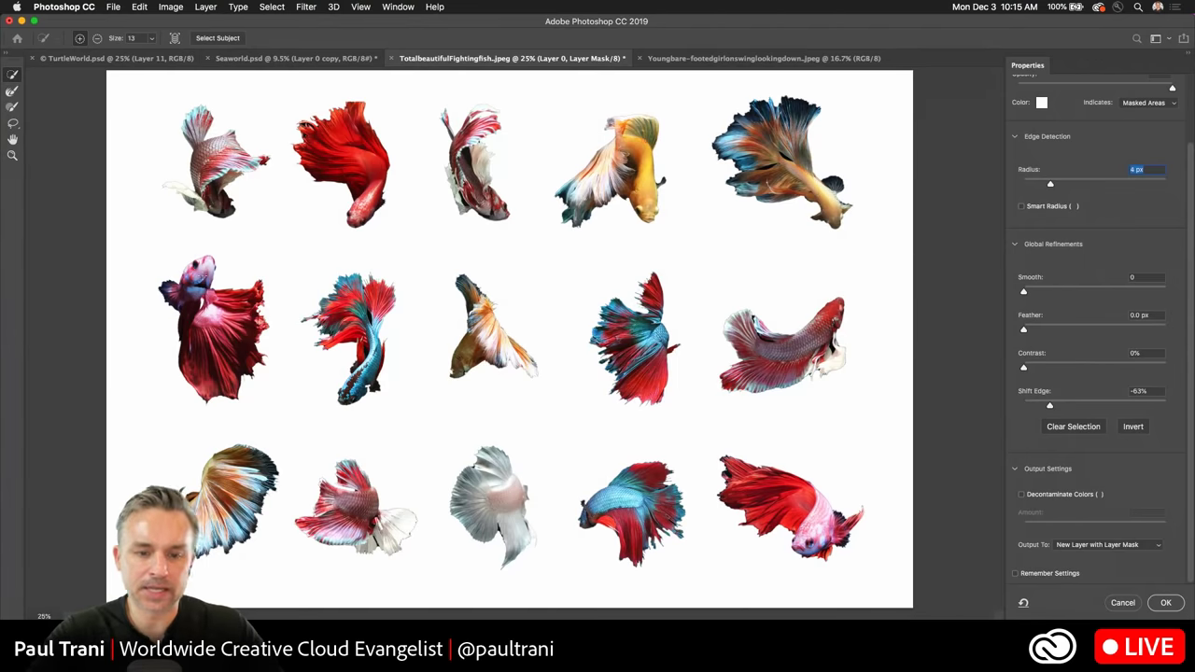
Zoom to 66.7% and refine the red fish's lower fin edge with the Refine Edge brush.
{"action": "key", "text": "super+plus"}
{"action": "left_click_drag", "start_coordinate": [96, 197], "coordinate": [449, 258]}
{"action": "key", "text": "super+plus"}
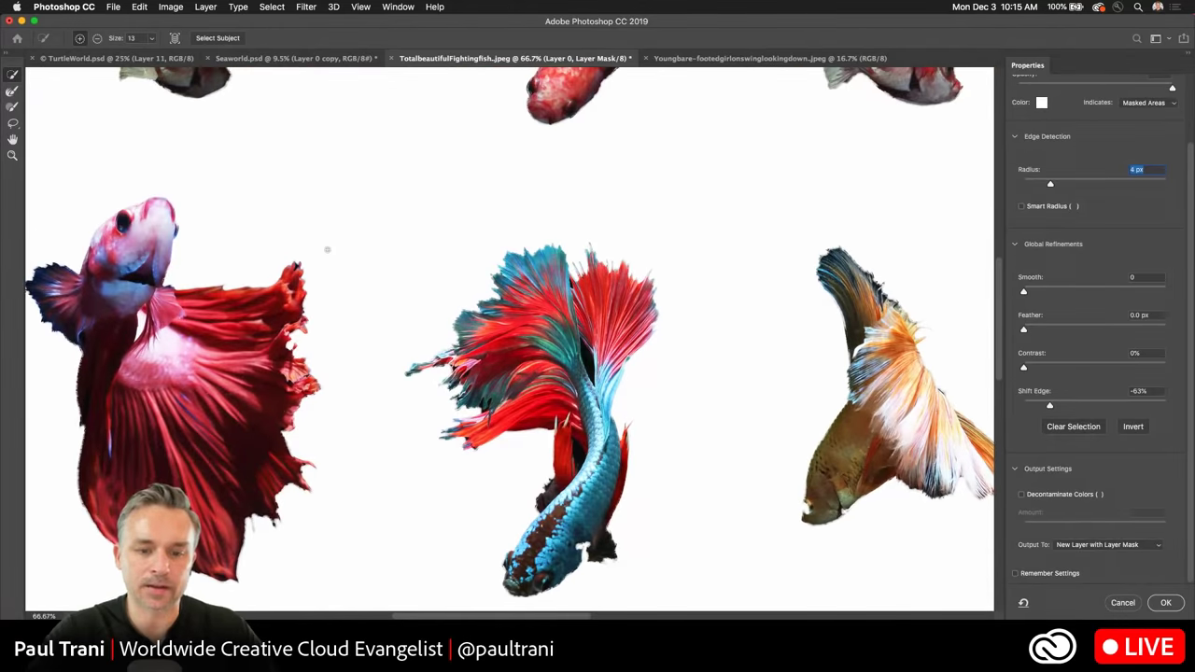
{"action": "scroll", "coordinate": [382, 168], "scroll_direction": "up", "scroll_amount": 2}
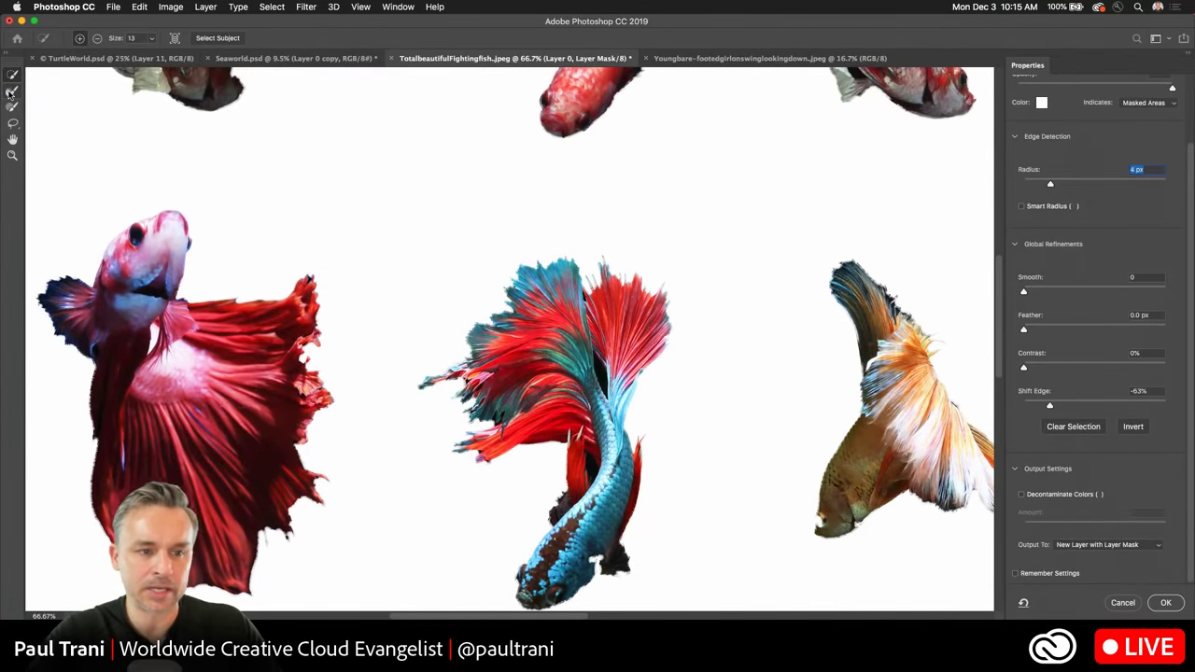
{"action": "left_click", "coordinate": [10, 94]}
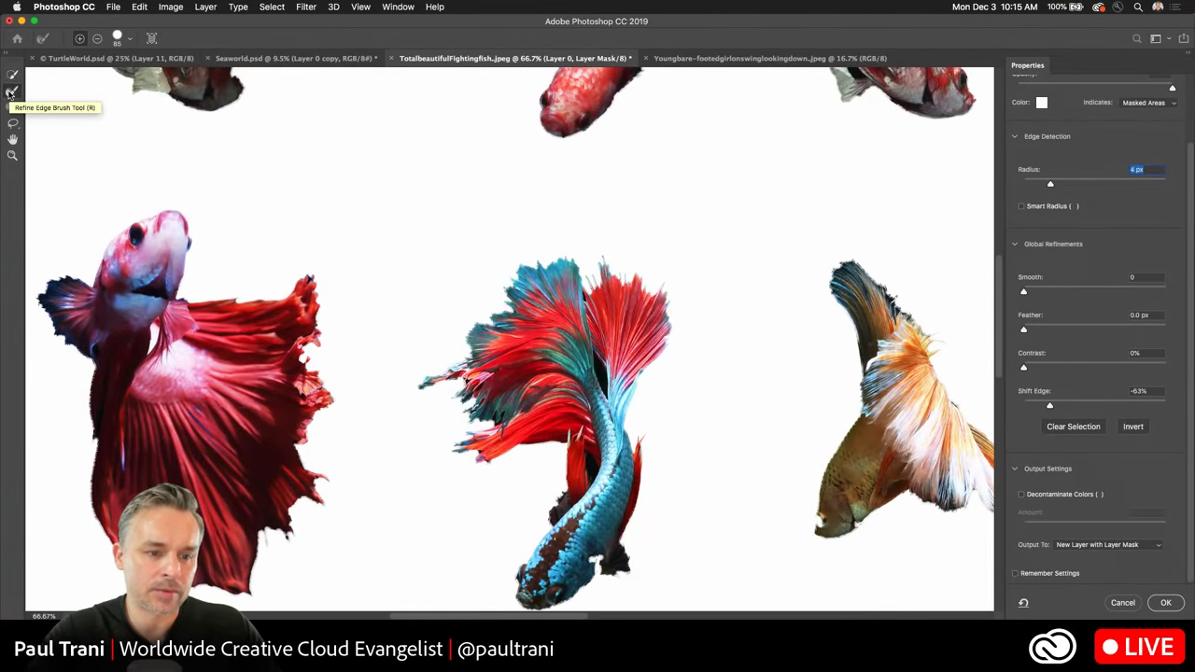
{"action": "left_click_drag", "start_coordinate": [260, 497], "coordinate": [409, 330]}
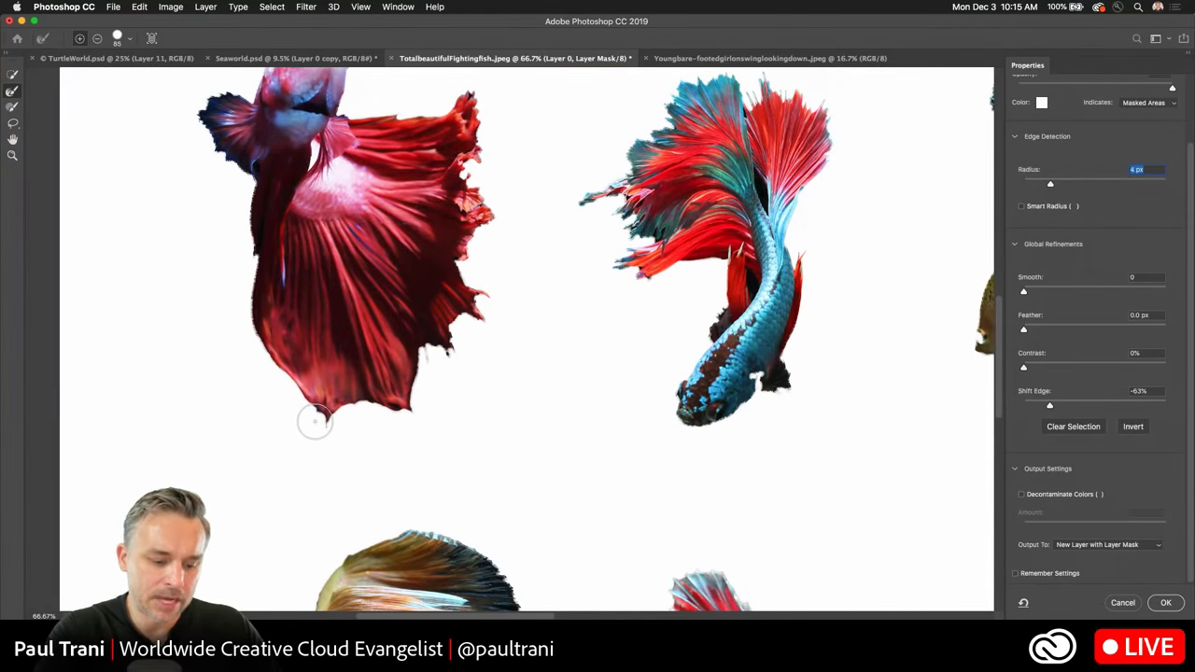
{"action": "mouse_move", "coordinate": [314, 422]}
{"action": "left_mouse_down"}
{"action": "mouse_move", "coordinate": [412, 410]}
{"action": "mouse_move", "coordinate": [399, 371]}
{"action": "mouse_move", "coordinate": [418, 352]}
{"action": "mouse_move", "coordinate": [447, 355]}
{"action": "left_mouse_up"}
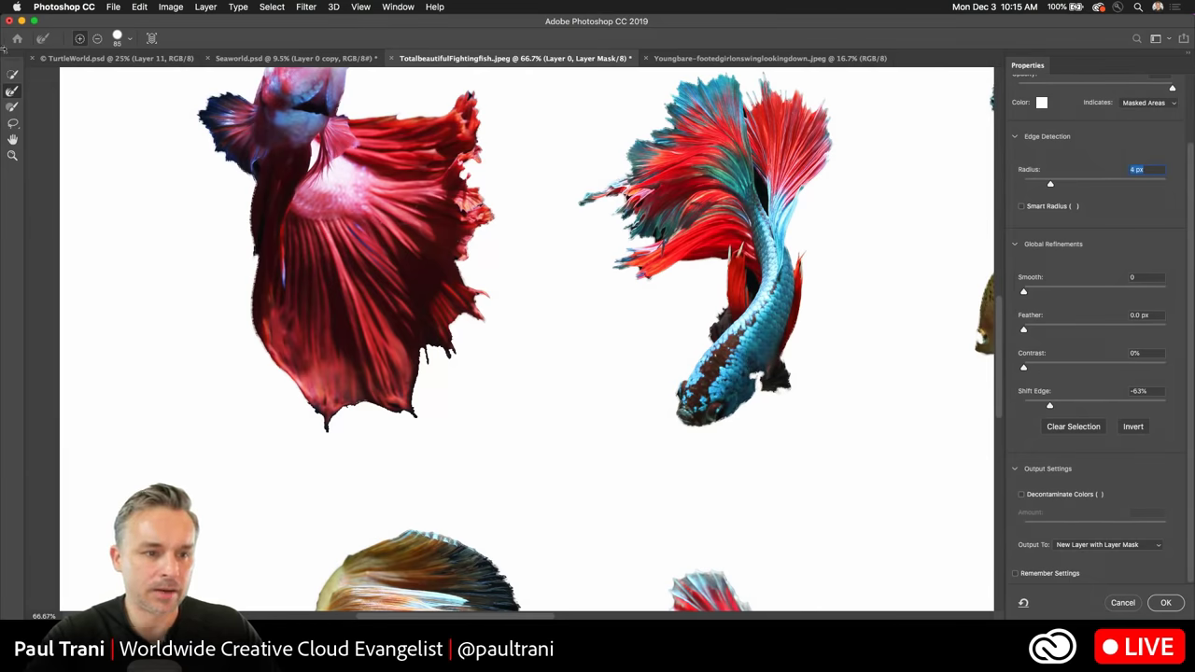
{"action": "key", "text": "alt"}
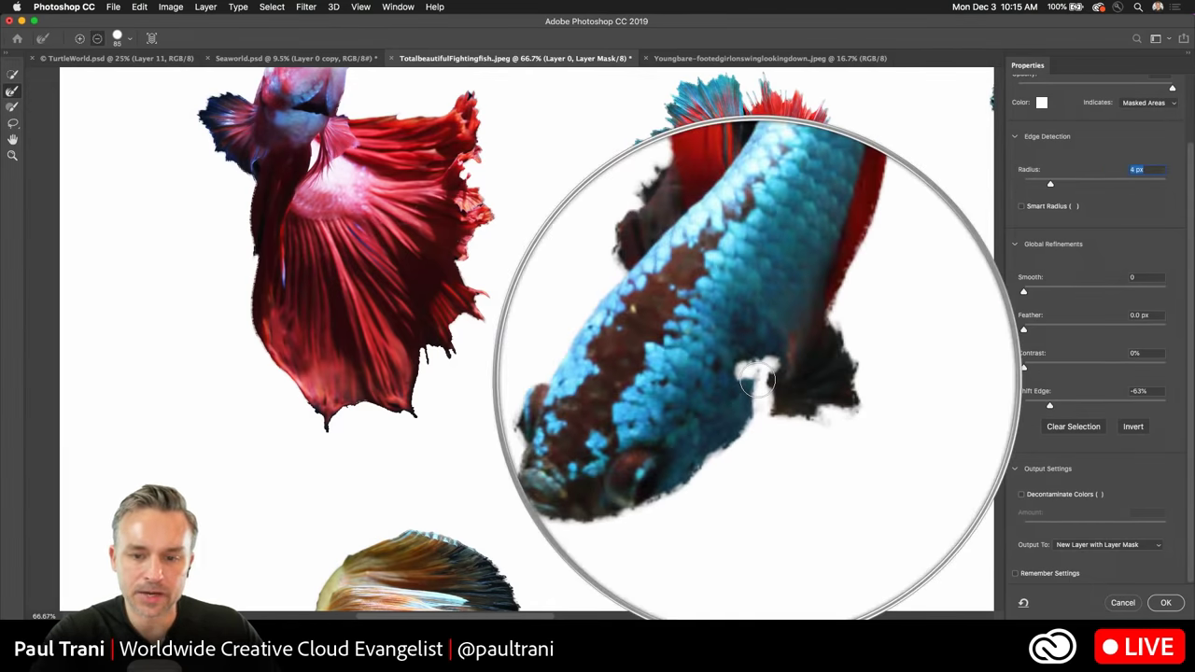
Set Radius to 0 px, brush the blue fish's tail back in, and output a new masked layer.
{"action": "left_click", "coordinate": [11, 89]}
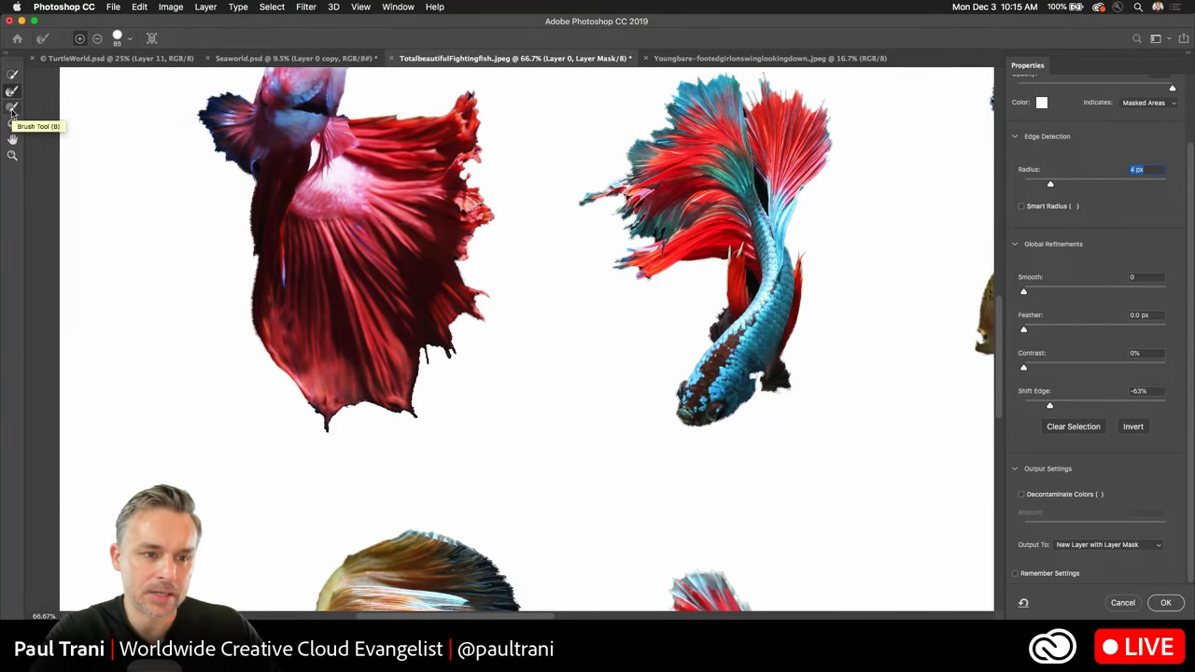
{"action": "left_click", "coordinate": [11, 109]}
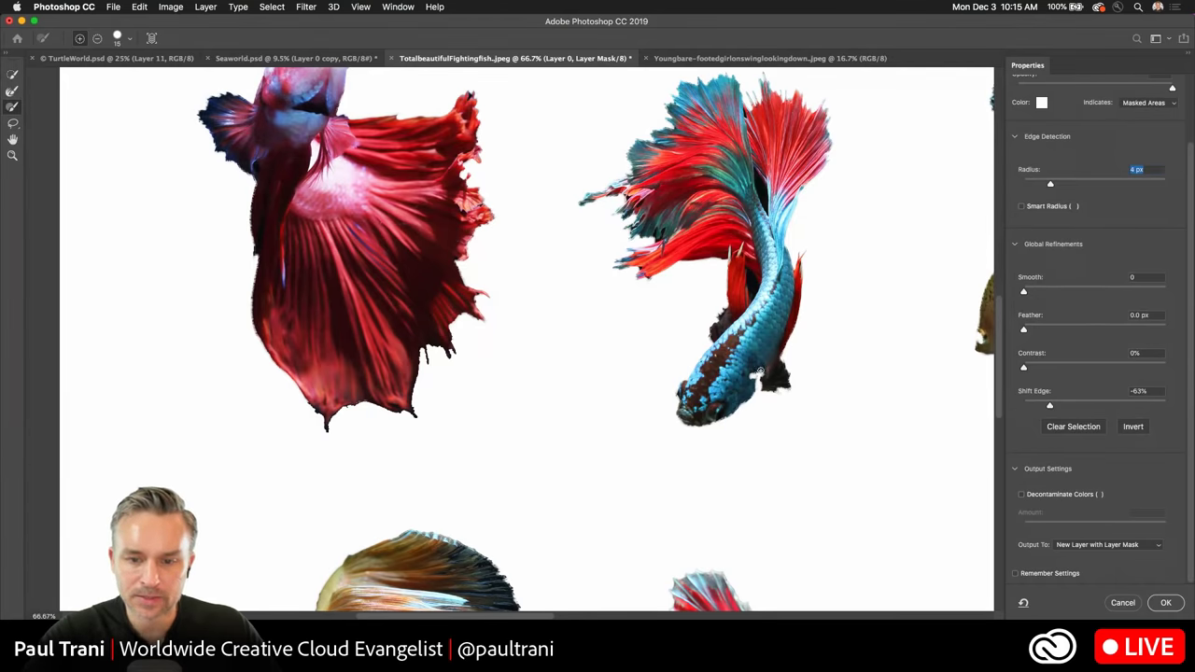
{"action": "type", "text": "0"}
{"action": "key", "text": "Return"}
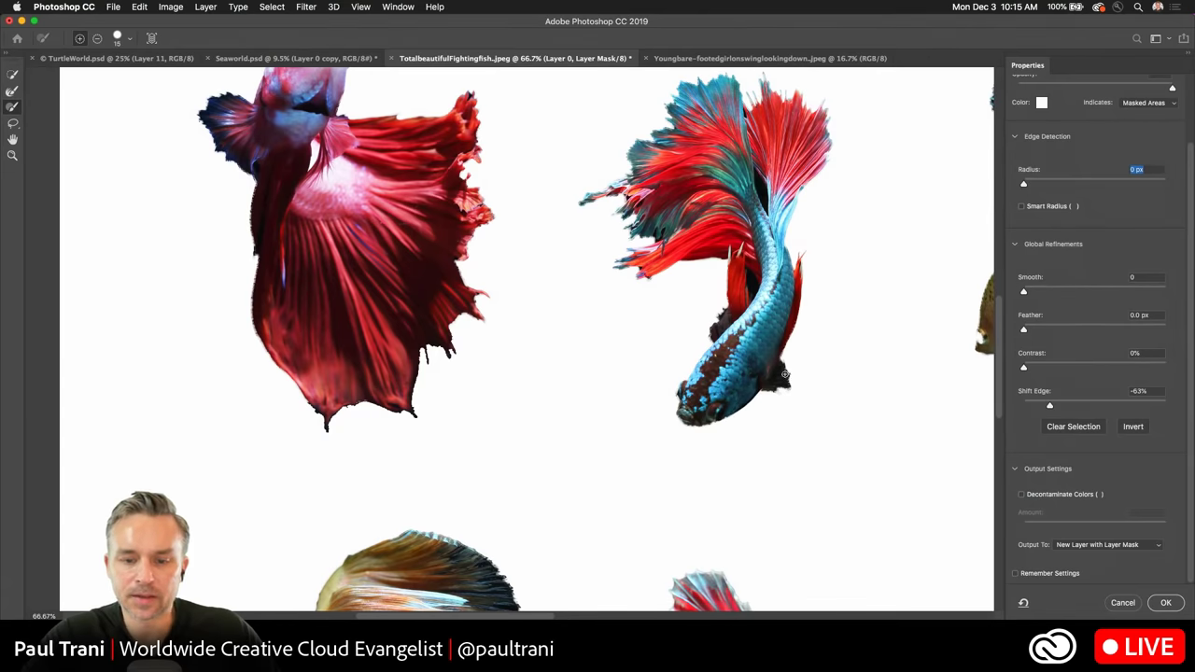
{"action": "mouse_move", "coordinate": [786, 374]}
{"action": "left_mouse_down"}
{"action": "mouse_move", "coordinate": [752, 354]}
{"action": "mouse_move", "coordinate": [728, 359]}
{"action": "left_mouse_up"}
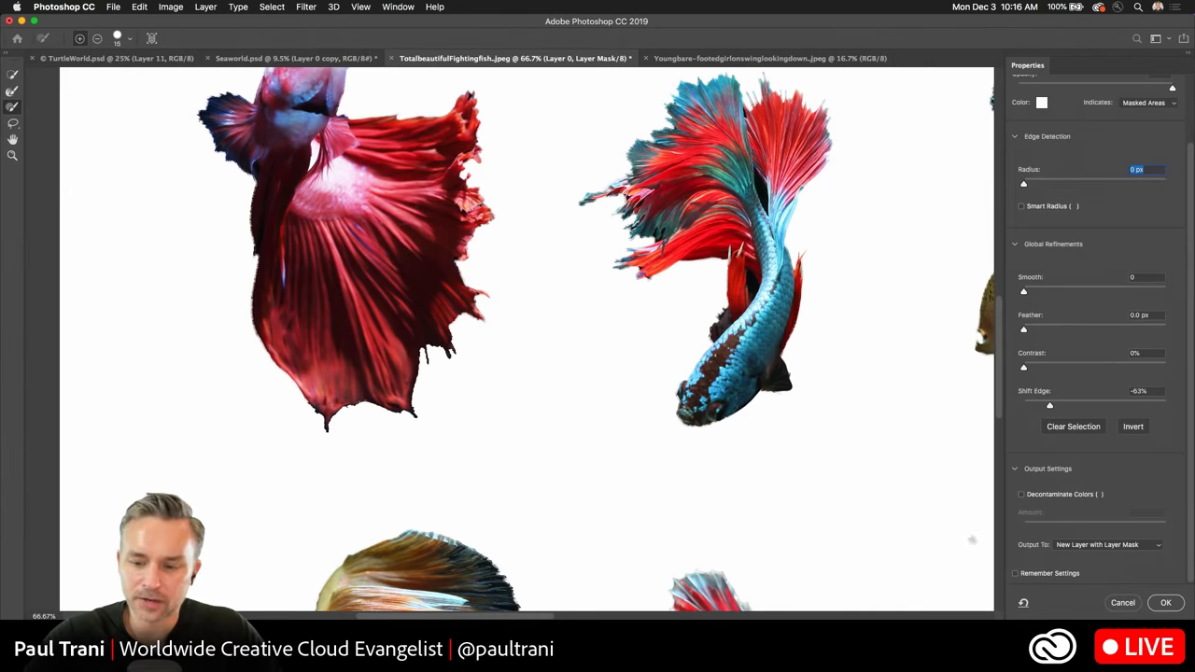
{"action": "left_click", "coordinate": [1165, 604]}
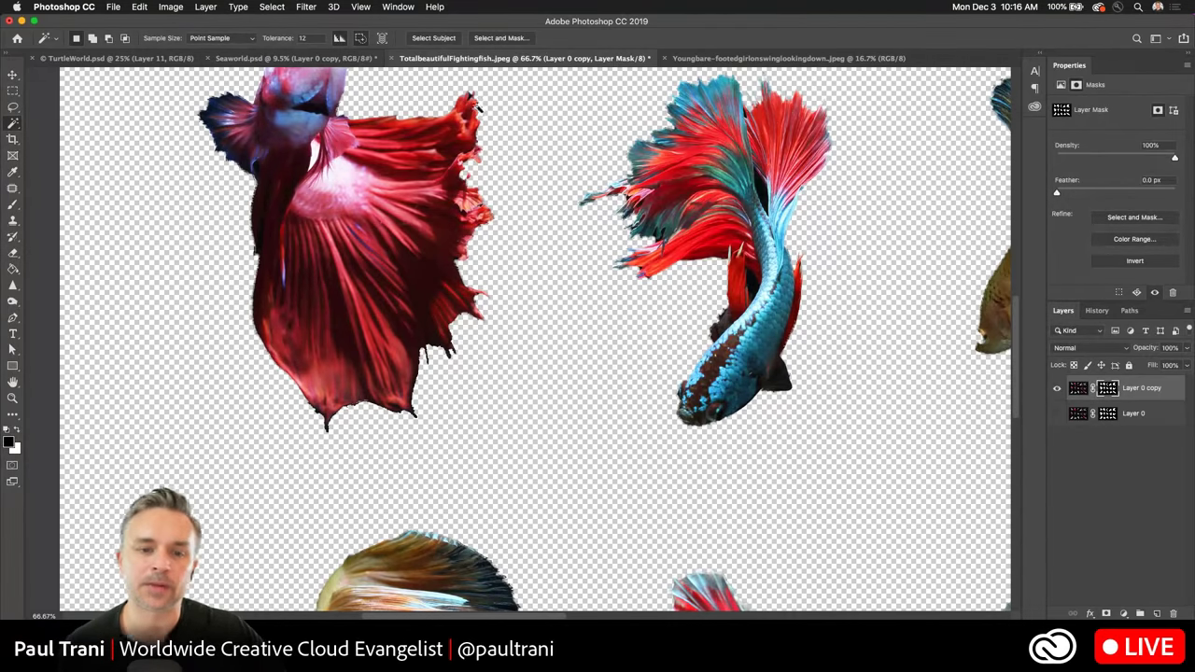
Drag the fish Layer 0 copy into Seaworld.psd and position it in the sky.
{"action": "left_click_drag", "start_coordinate": [489, 57], "coordinate": [994, 129]}
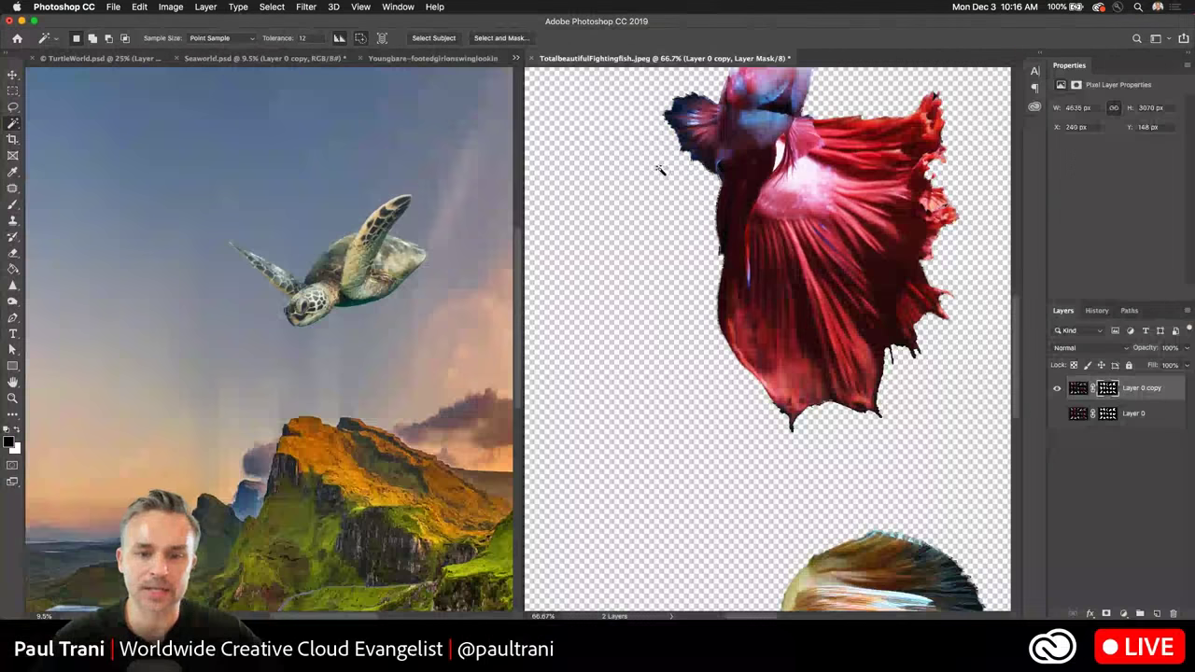
{"action": "left_click", "coordinate": [1111, 388]}
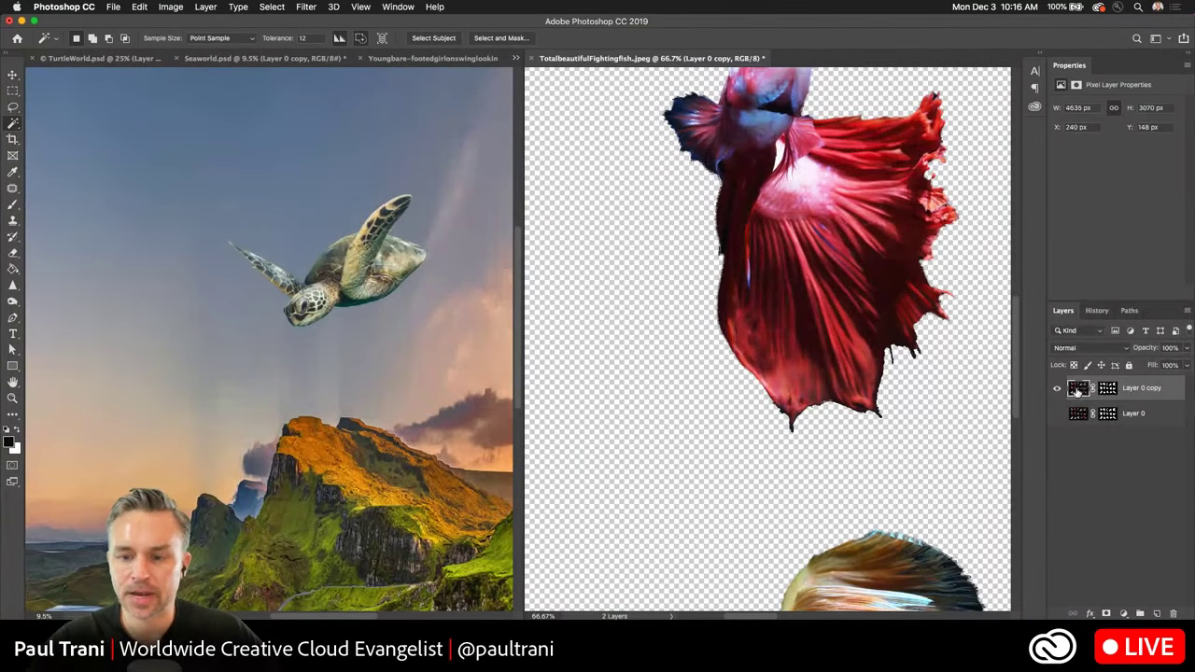
{"action": "left_click_drag", "start_coordinate": [1076, 390], "coordinate": [217, 262]}
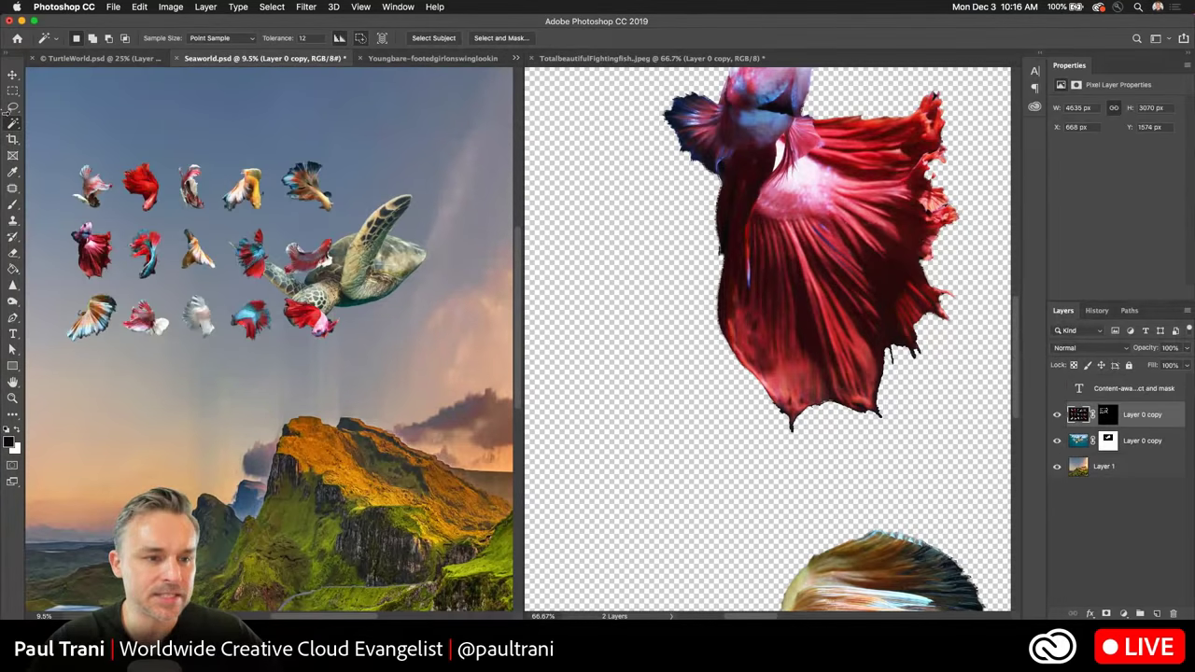
{"action": "left_click", "coordinate": [12, 75]}
{"action": "left_click_drag", "start_coordinate": [101, 233], "coordinate": [163, 226]}
Close the fish document without saving and switch to the web browser.
{"action": "left_click", "coordinate": [590, 213]}
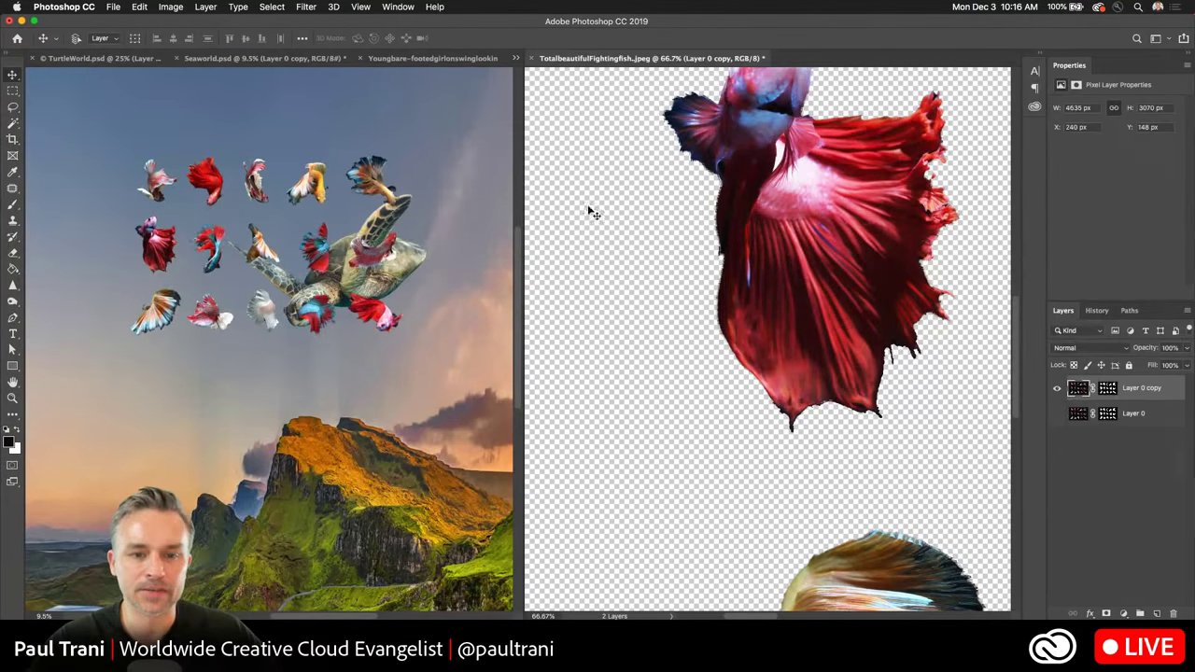
{"action": "left_click", "coordinate": [532, 59]}
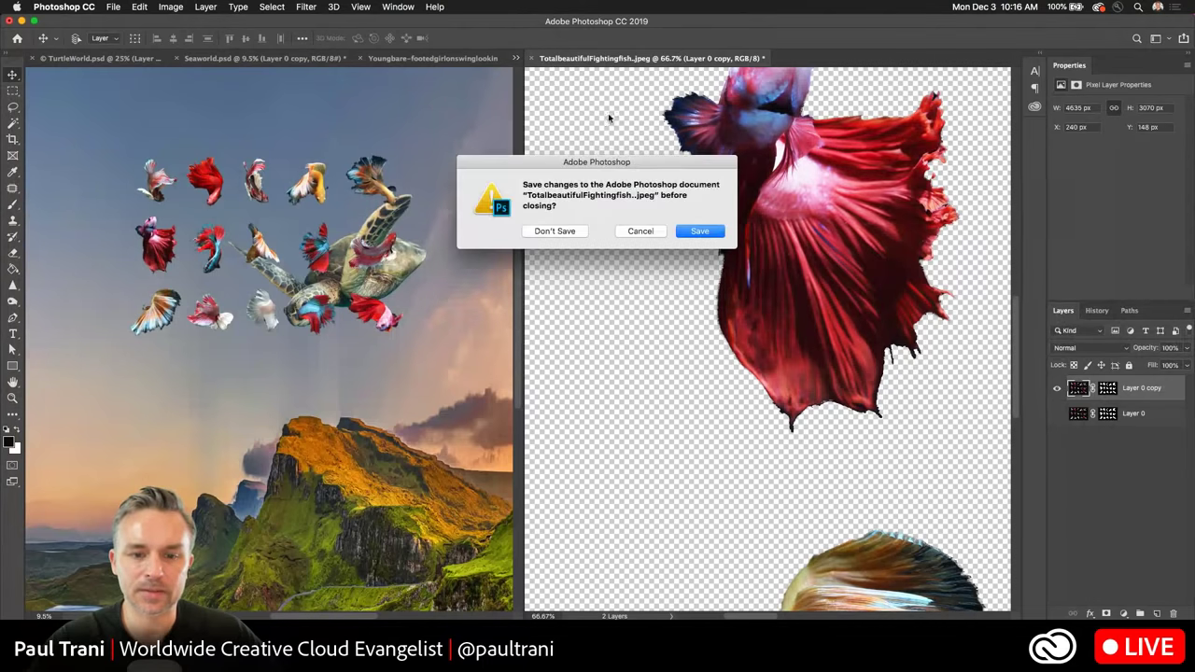
{"action": "left_click", "coordinate": [552, 232]}
{"action": "left_click", "coordinate": [417, 59]}
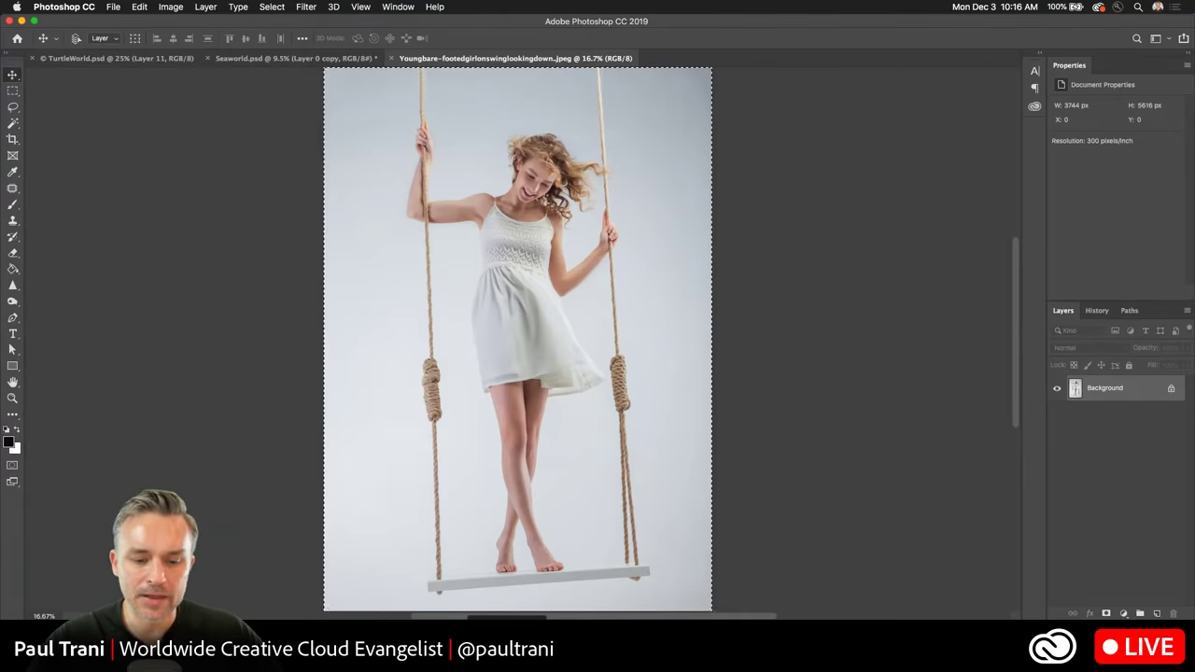
{"action": "key", "text": "super+Tab"}
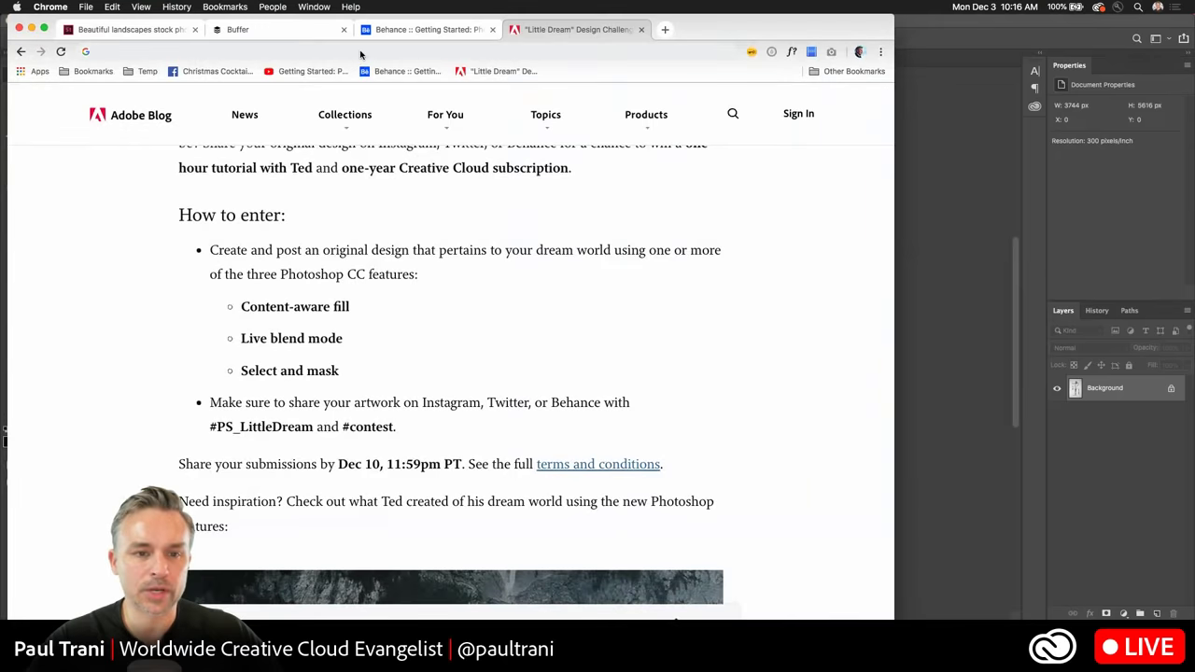
Search Adobe Stock for 'woman on a swing standing' and scroll through the results.
{"action": "left_click", "coordinate": [97, 31]}
{"action": "scroll", "coordinate": [511, 302], "scroll_direction": "up", "scroll_amount": 2}
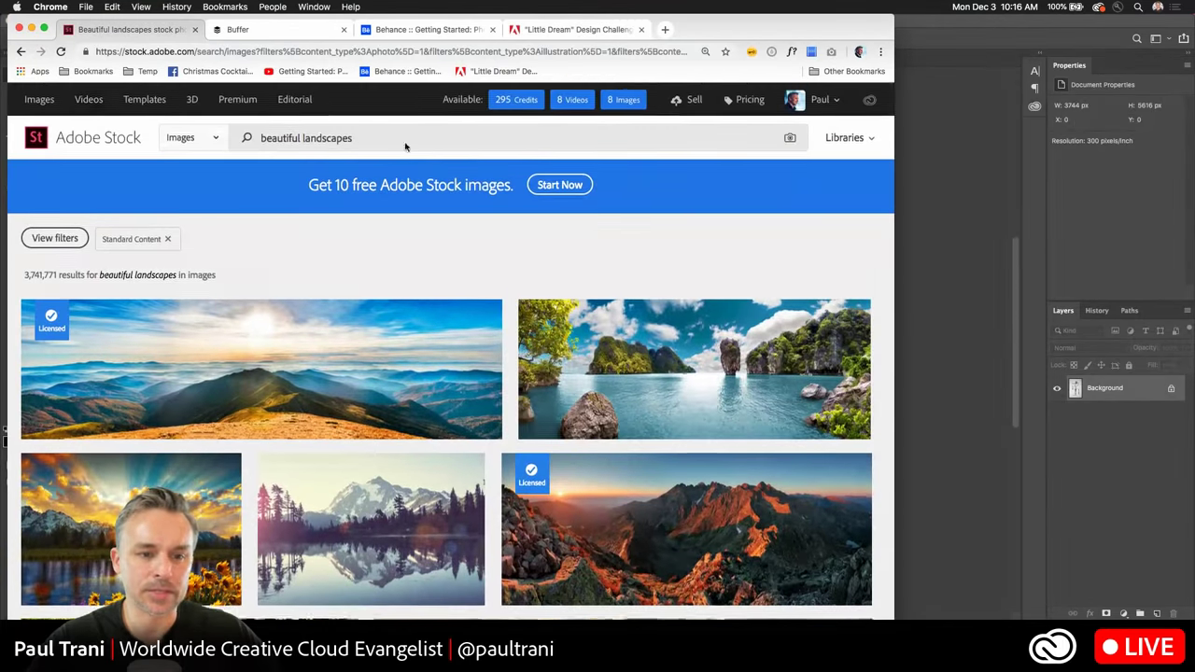
{"action": "left_click", "coordinate": [308, 137]}
{"action": "type", "text": "woman on a swing standing"}
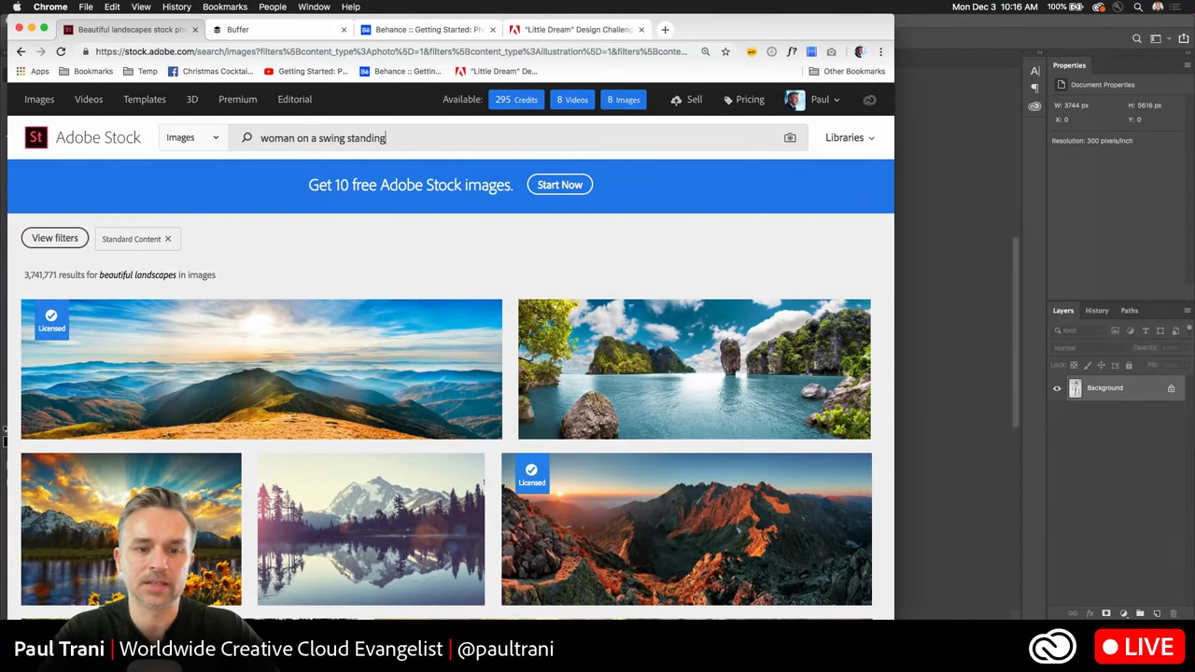
{"action": "key", "text": "Return"}
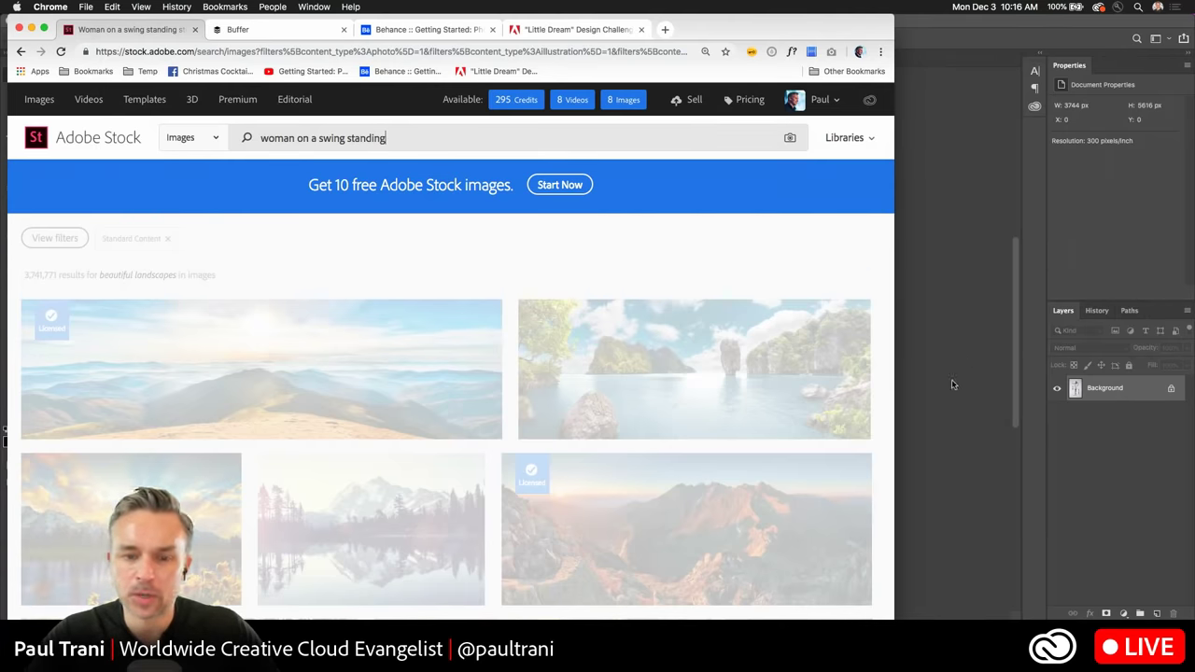
{"action": "scroll", "coordinate": [456, 355], "scroll_direction": "down", "scroll_amount": 5}
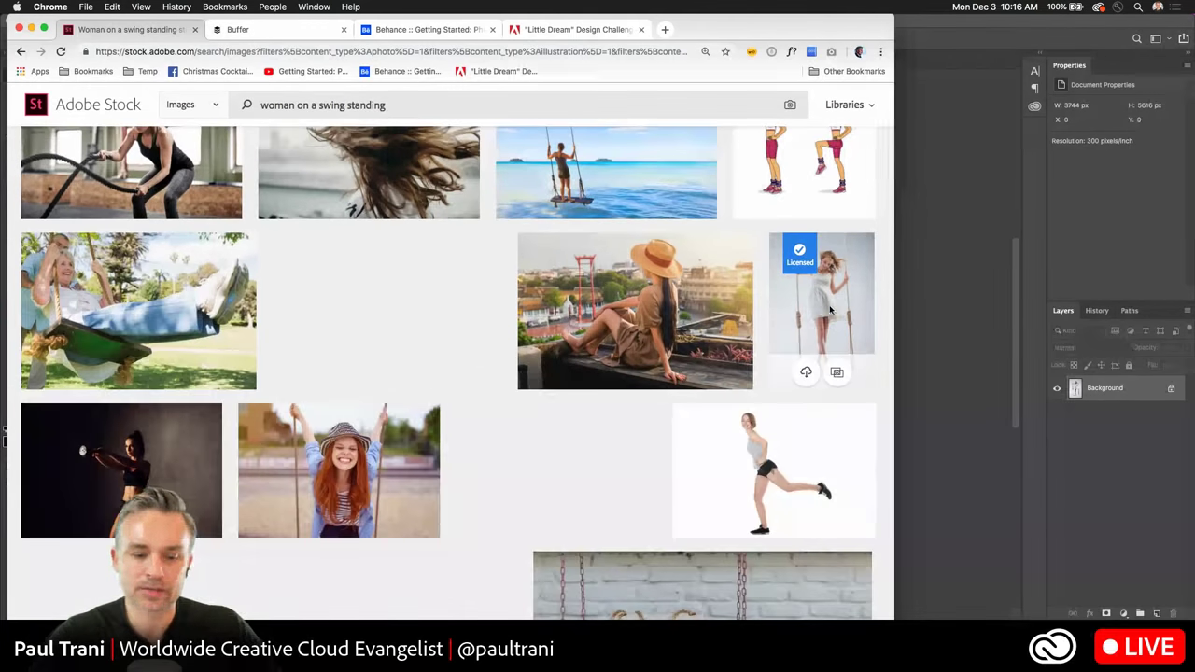
Open the licensed swing photo in Photoshop and unlock its Background into Layer 0.
{"action": "left_click", "coordinate": [898, 303]}
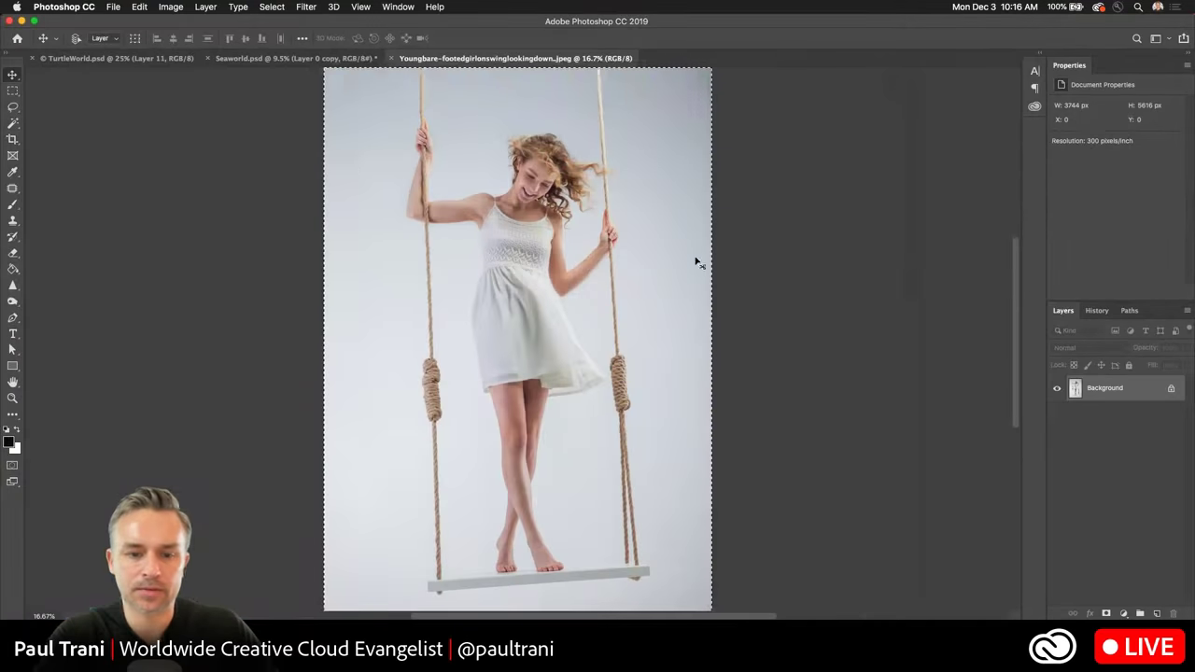
{"action": "key", "text": "super+plus"}
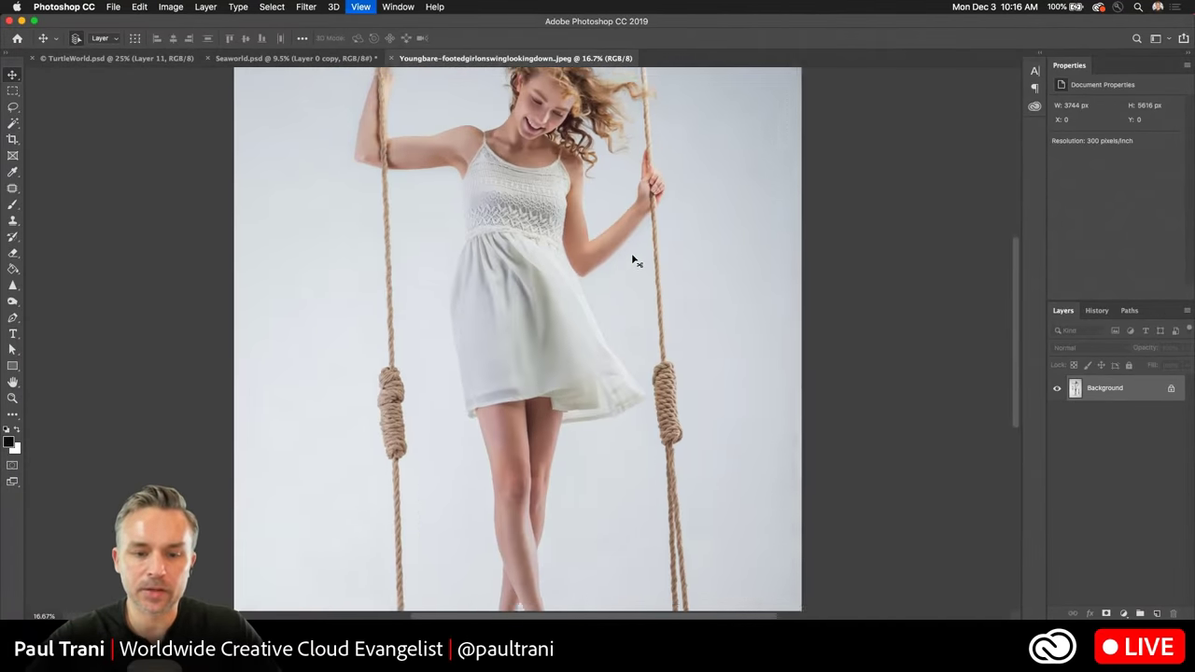
{"action": "key", "text": "super+plus"}
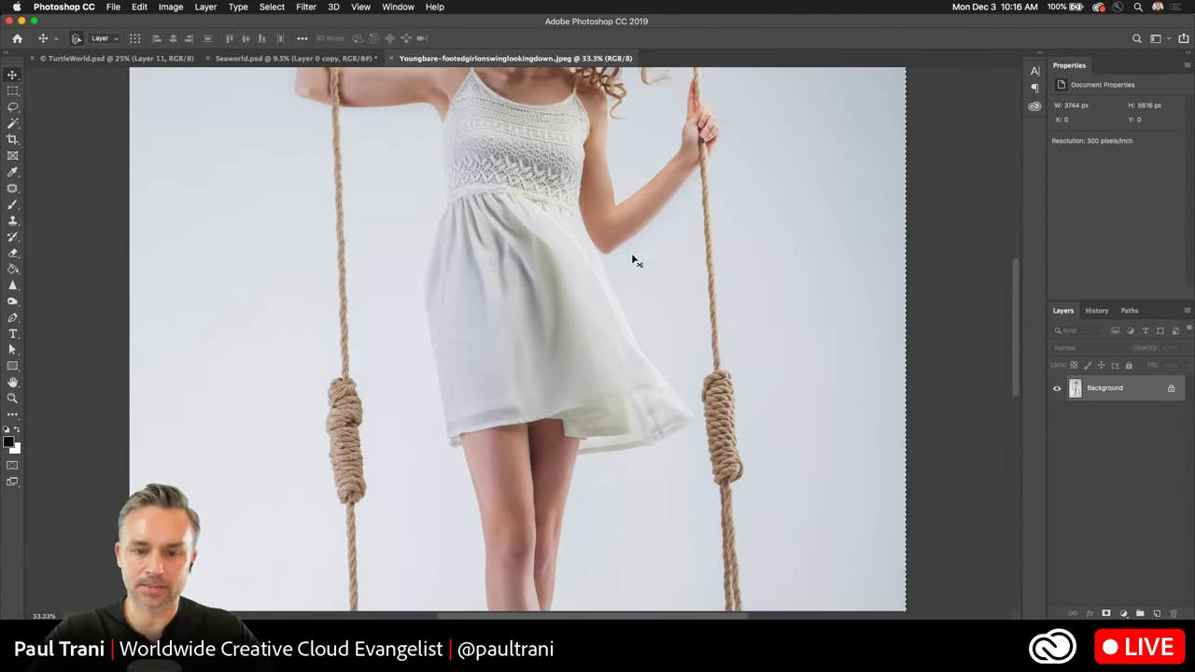
{"action": "key", "text": "super+minus"}
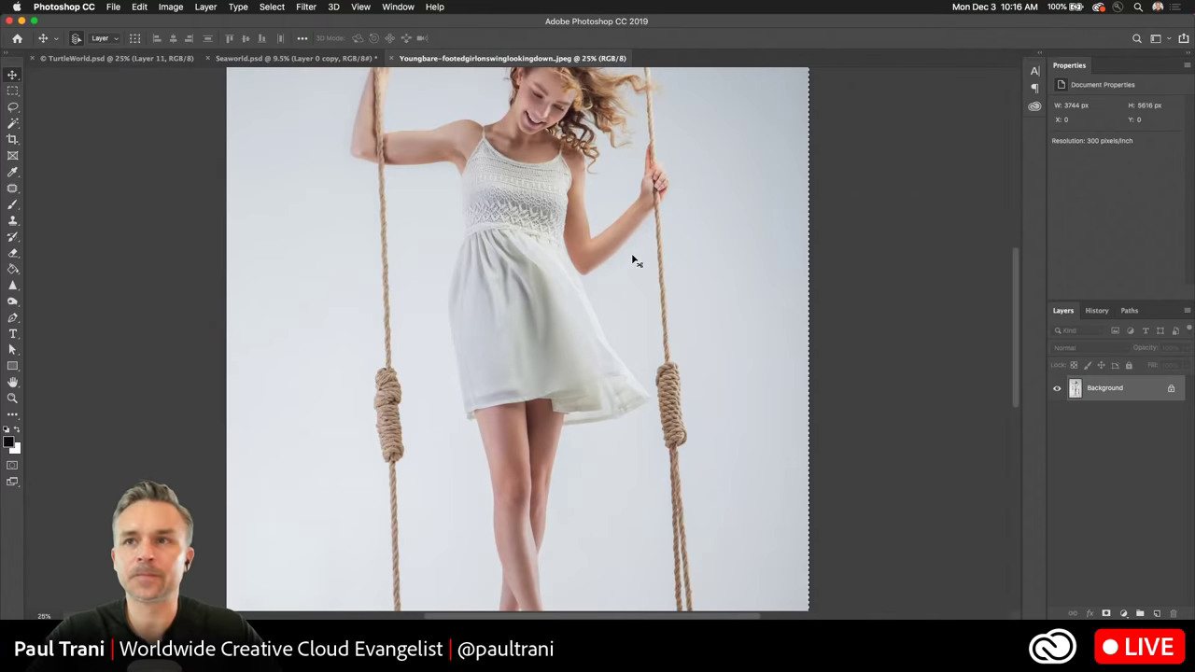
{"action": "key", "text": "super+minus"}
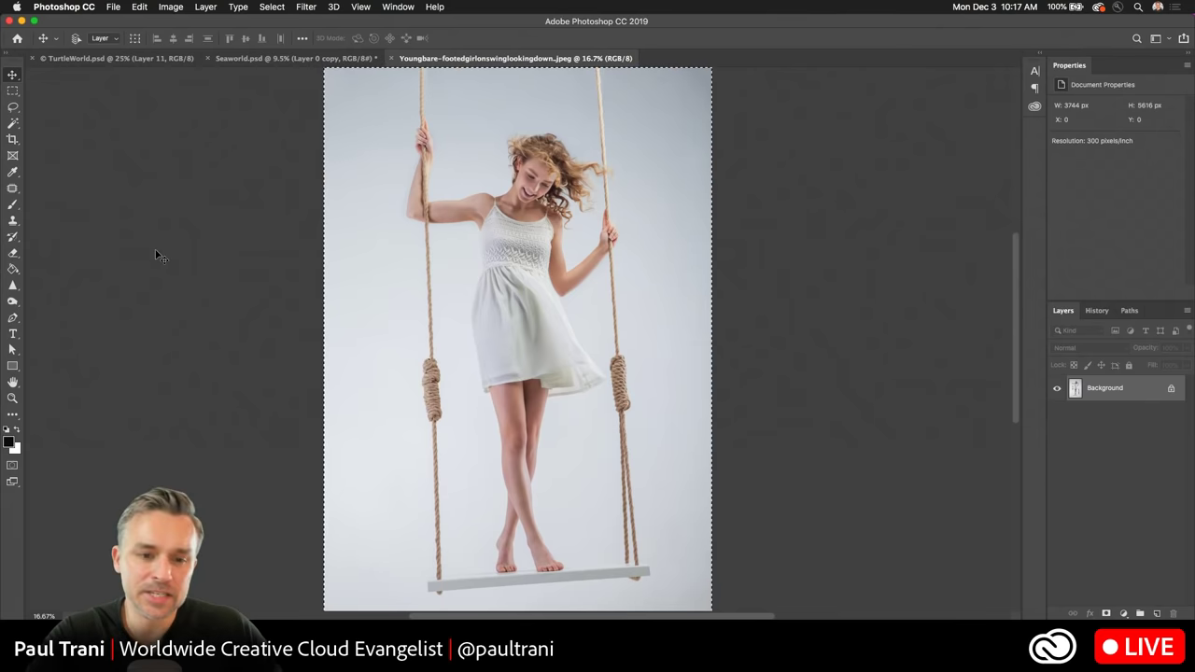
{"action": "key", "text": "l"}
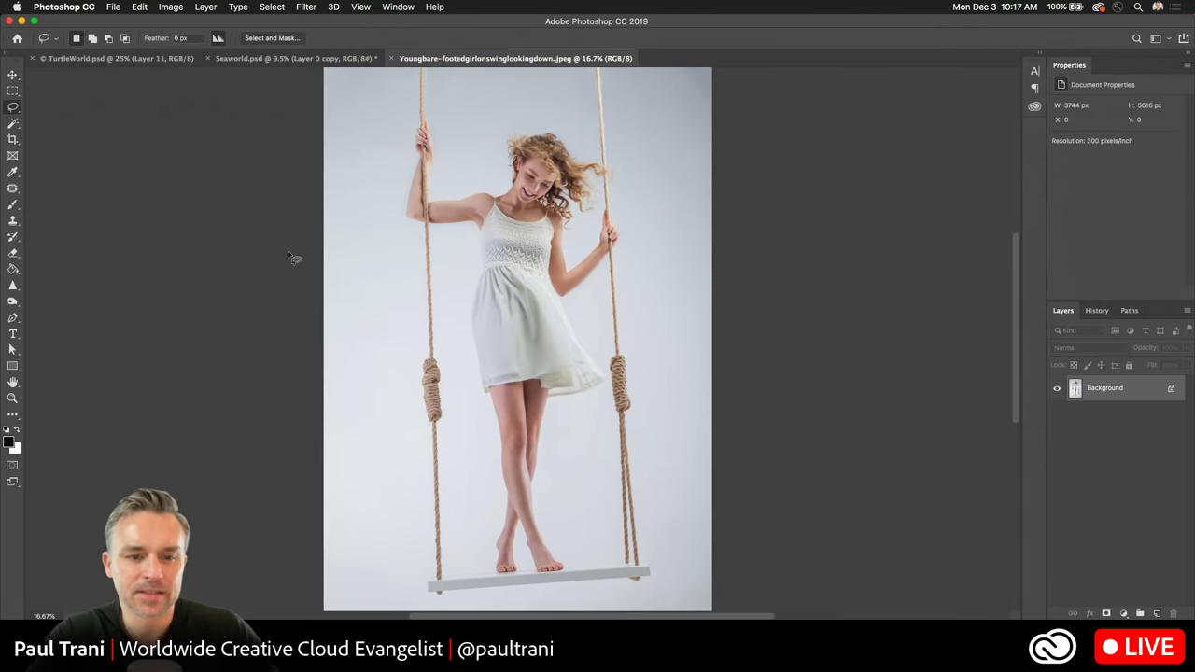
{"action": "left_click", "coordinate": [1172, 391]}
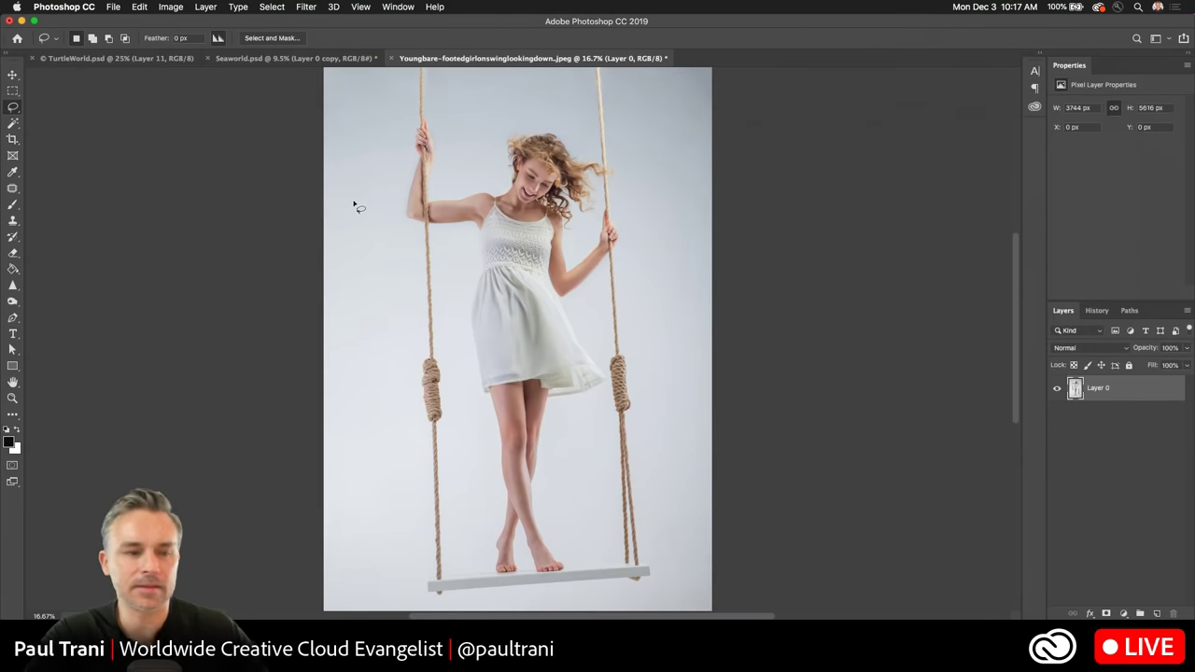
{"action": "left_click", "coordinate": [13, 122]}
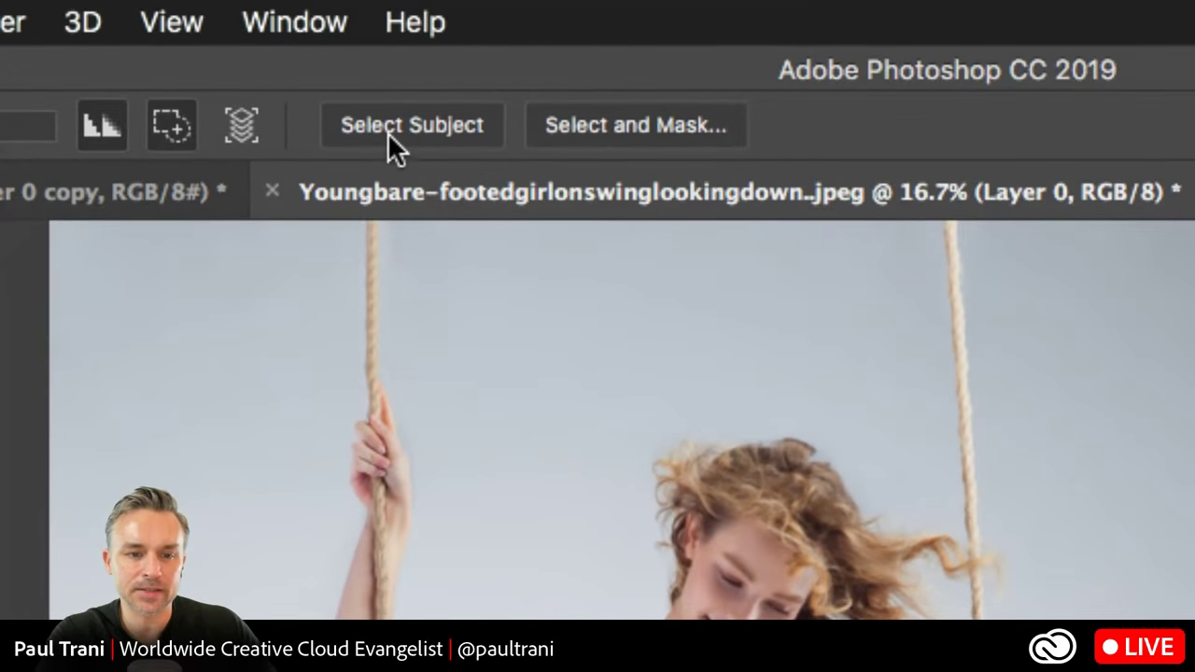
Auto-select the girl and both swing ropes with Select Subject, then zoom in to check the edges.
{"action": "left_click", "coordinate": [388, 130]}
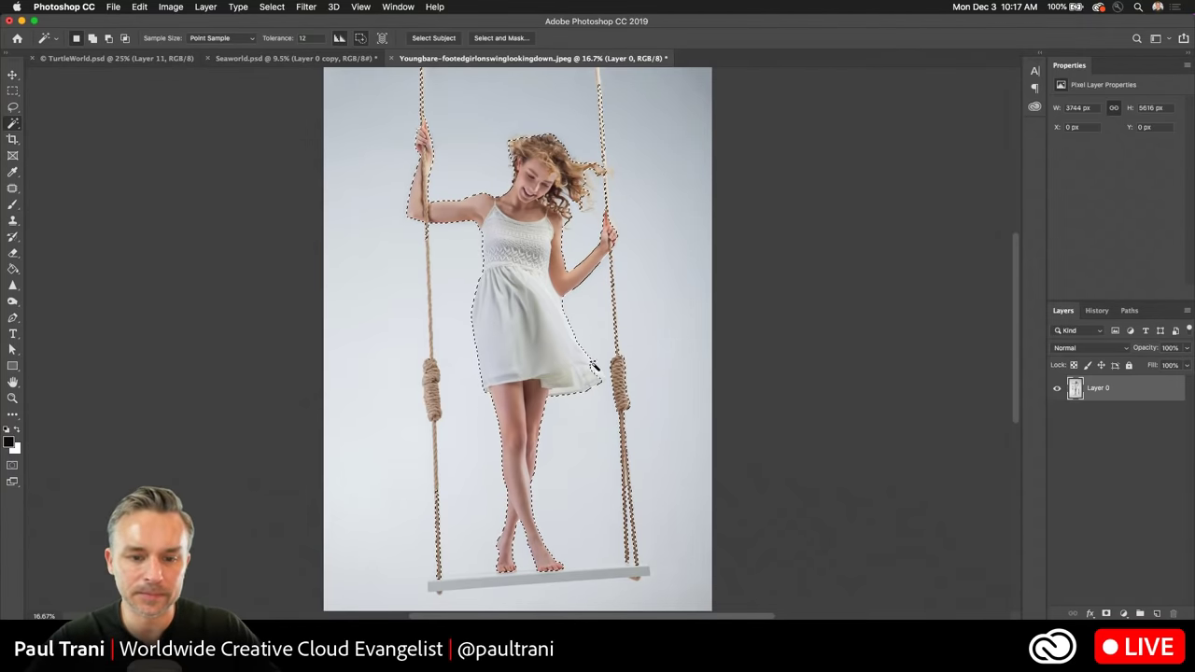
{"action": "scroll", "coordinate": [588, 364], "scroll_direction": "right", "scroll_amount": 2}
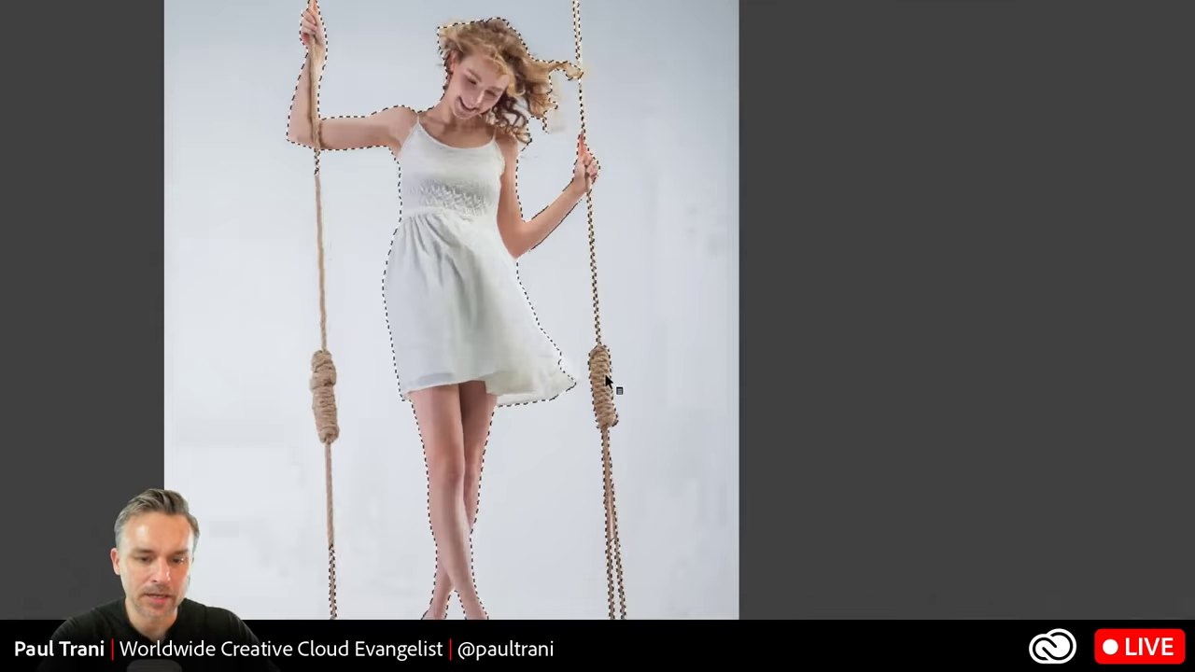
{"action": "key", "text": "super+plus"}
{"action": "key", "text": "super+plus"}
{"action": "key", "text": "super+plus"}
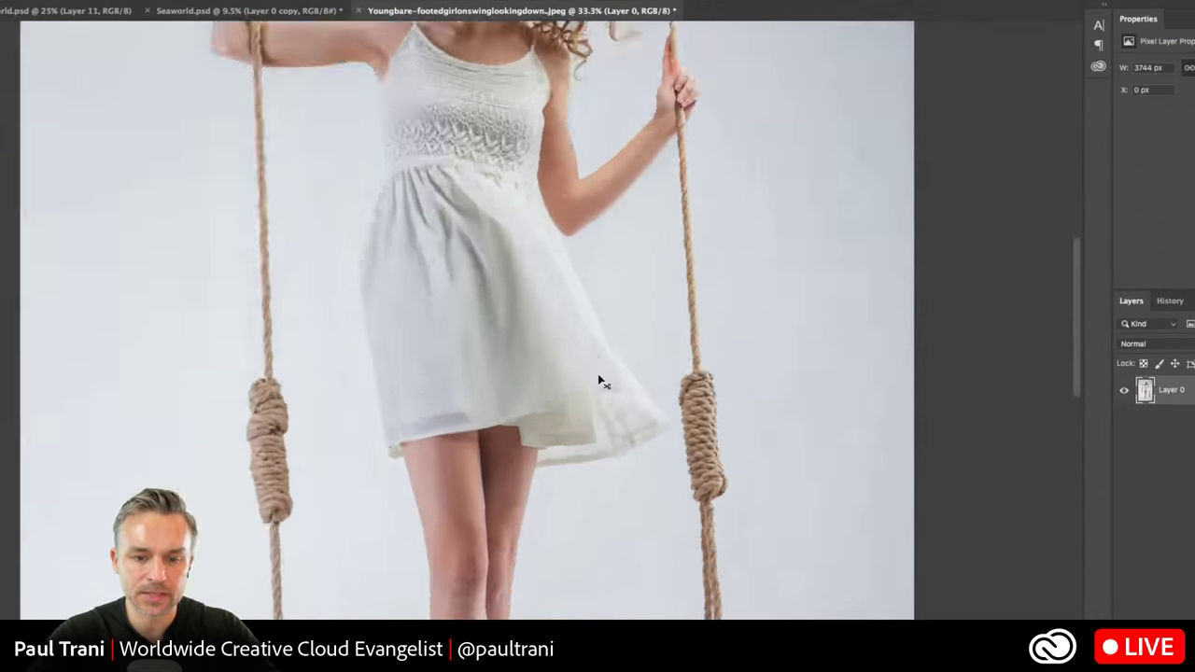
{"action": "left_click_drag", "start_coordinate": [181, 160], "coordinate": [952, 499]}
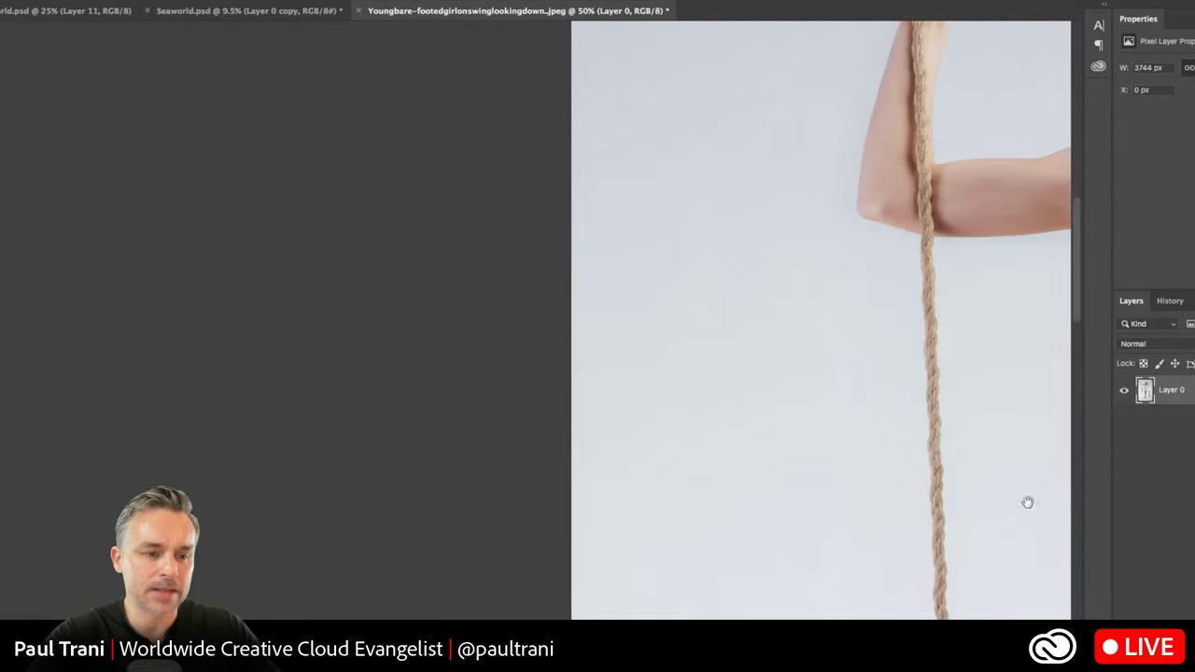
{"action": "left_click", "coordinate": [805, 482]}
{"action": "left_click_drag", "start_coordinate": [806, 482], "coordinate": [467, 401]}
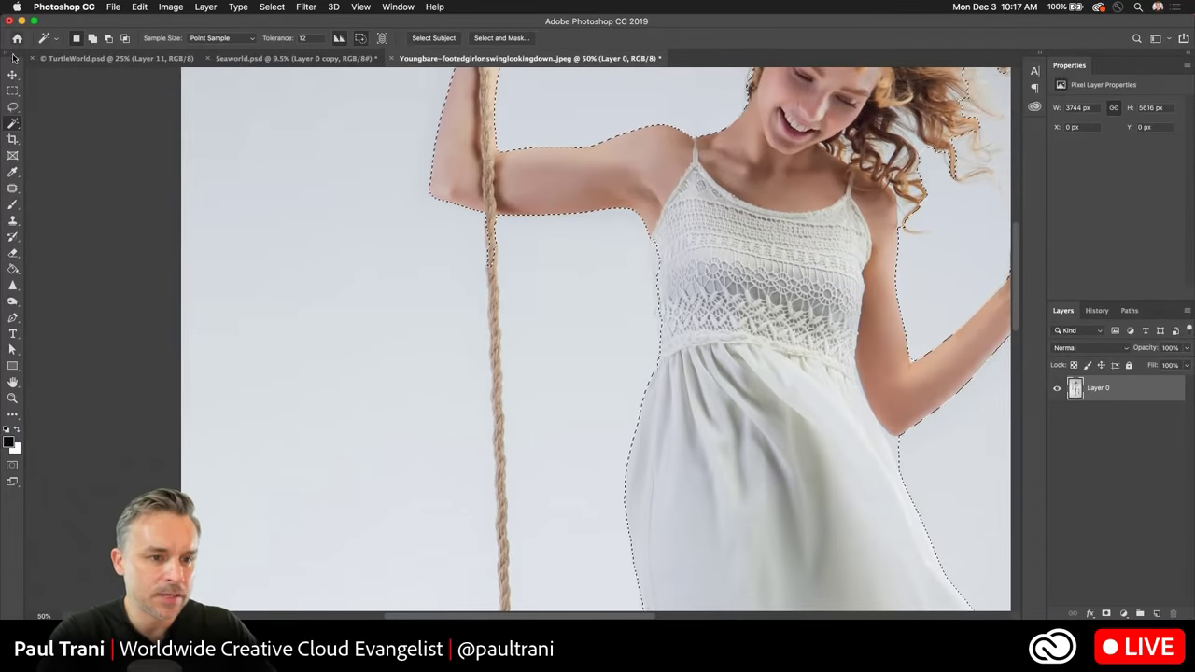
Switch to the Quick Selection tool and bring the legs and rope knots into view.
{"action": "right_click", "coordinate": [12, 124]}
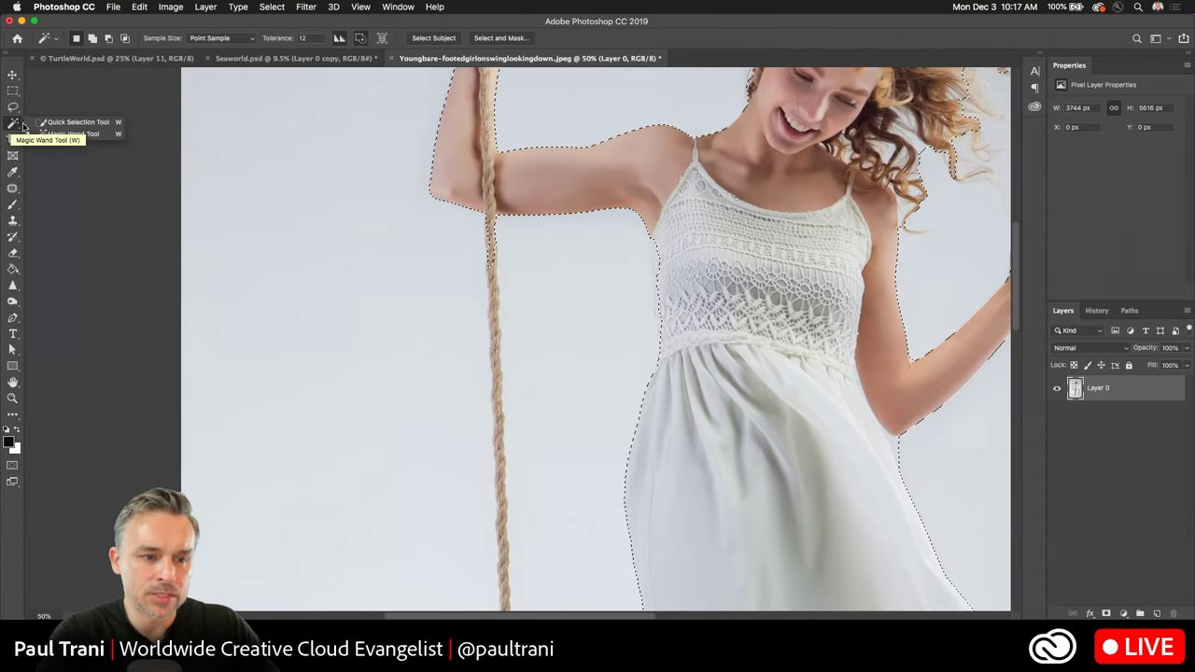
{"action": "left_click", "coordinate": [65, 125]}
{"action": "left_click_drag", "start_coordinate": [898, 393], "coordinate": [498, 177]}
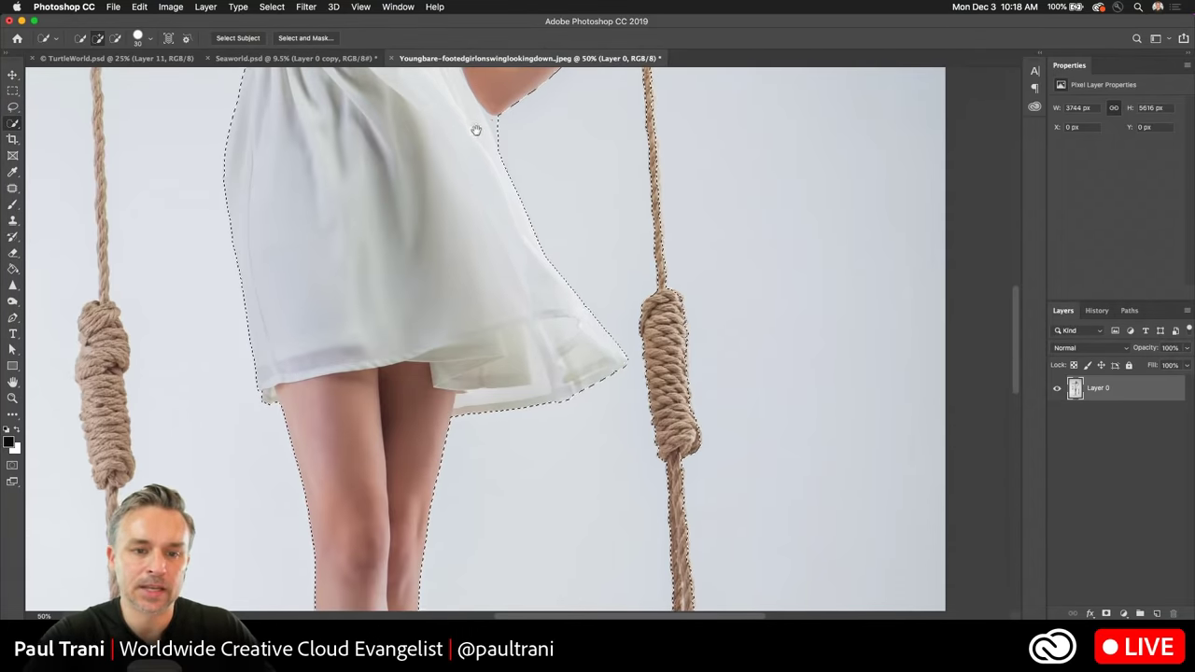
{"action": "left_click_drag", "start_coordinate": [476, 130], "coordinate": [498, 227]}
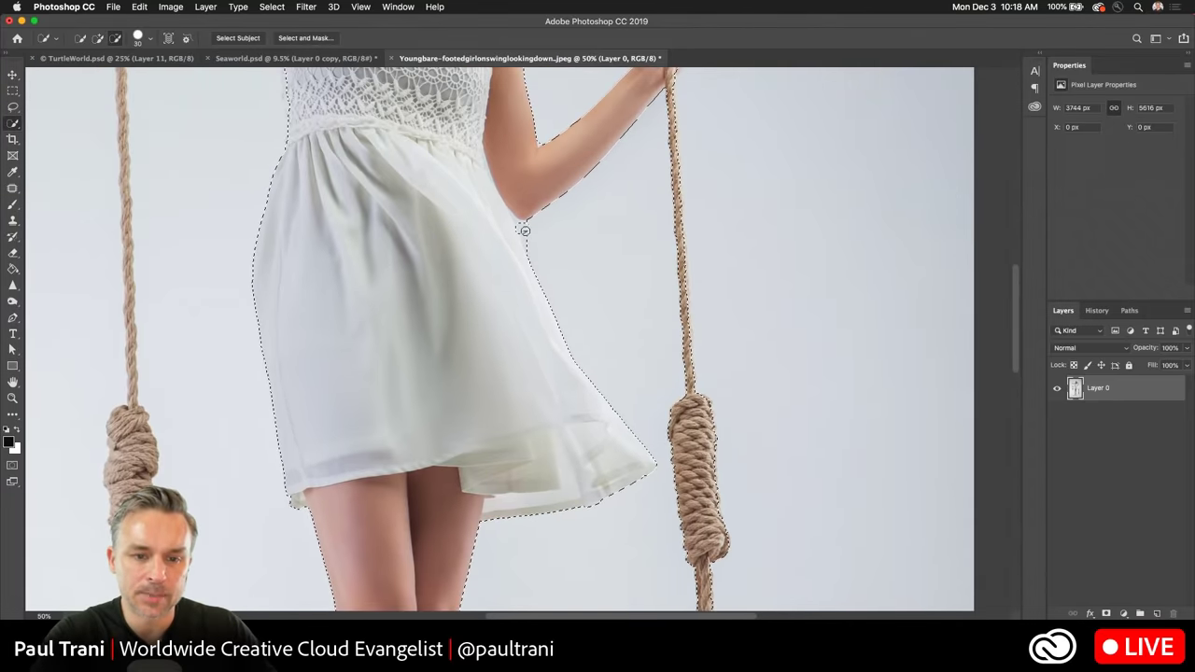
{"action": "left_click_drag", "start_coordinate": [321, 395], "coordinate": [536, 169]}
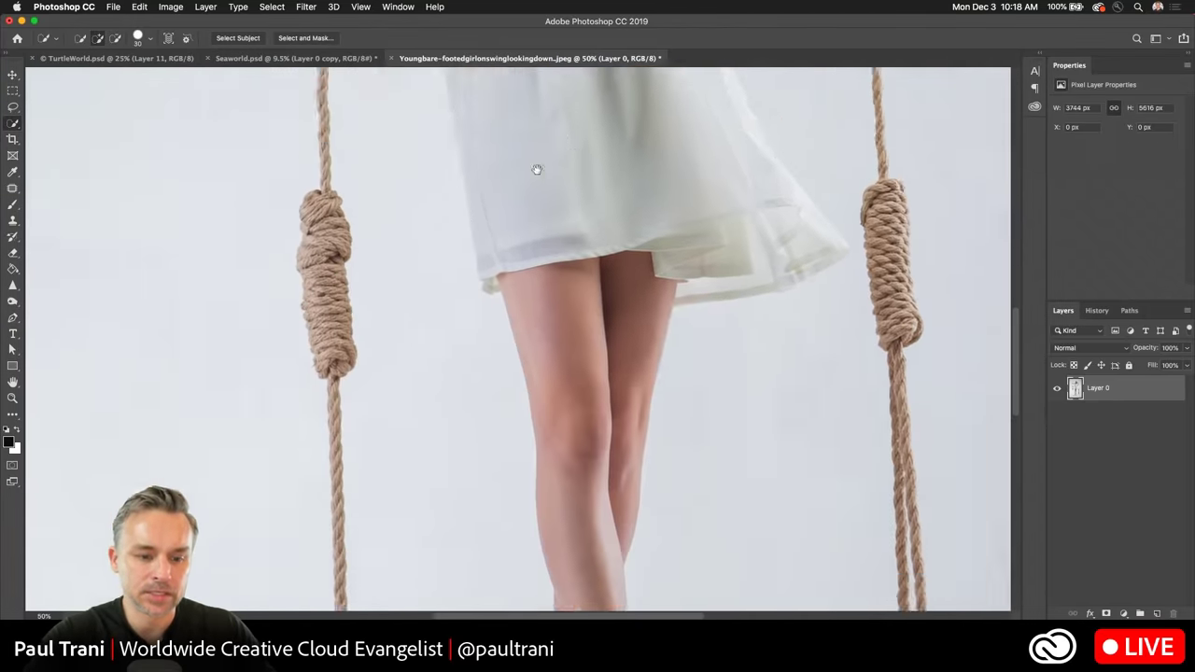
{"action": "scroll", "coordinate": [537, 169], "scroll_direction": "down", "scroll_amount": 6}
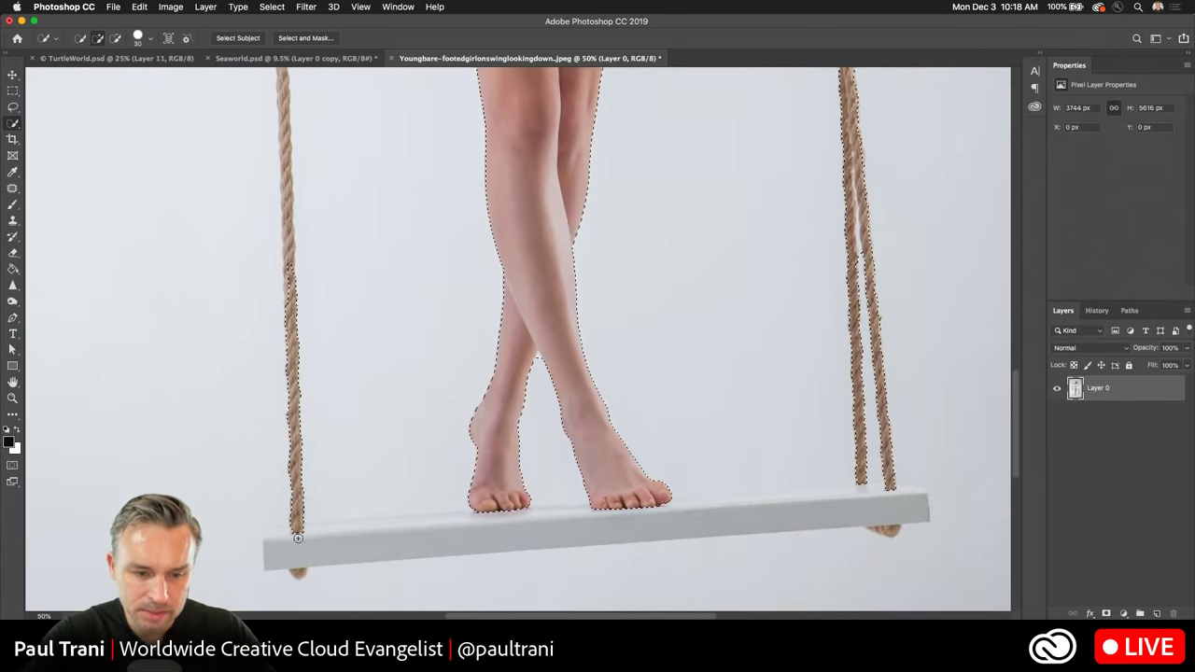
{"action": "scroll", "coordinate": [364, 523], "scroll_direction": "down", "scroll_amount": 4}
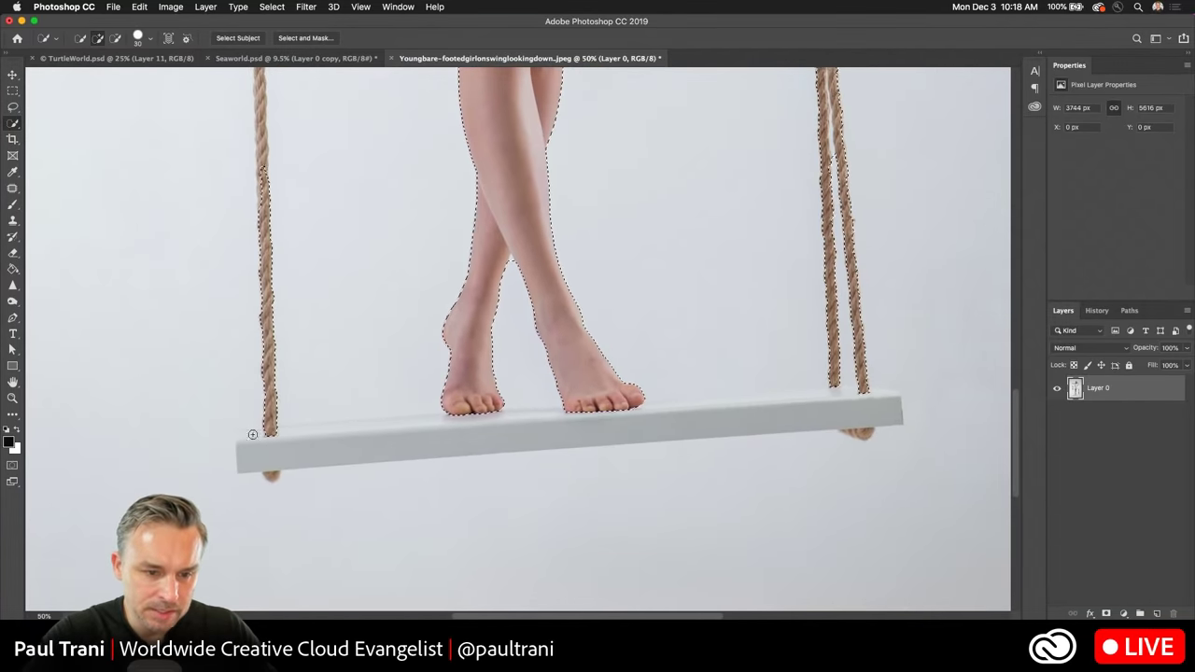
Add the swing seat to the selection with a straight-edged lasso outline.
{"action": "key", "text": "l"}
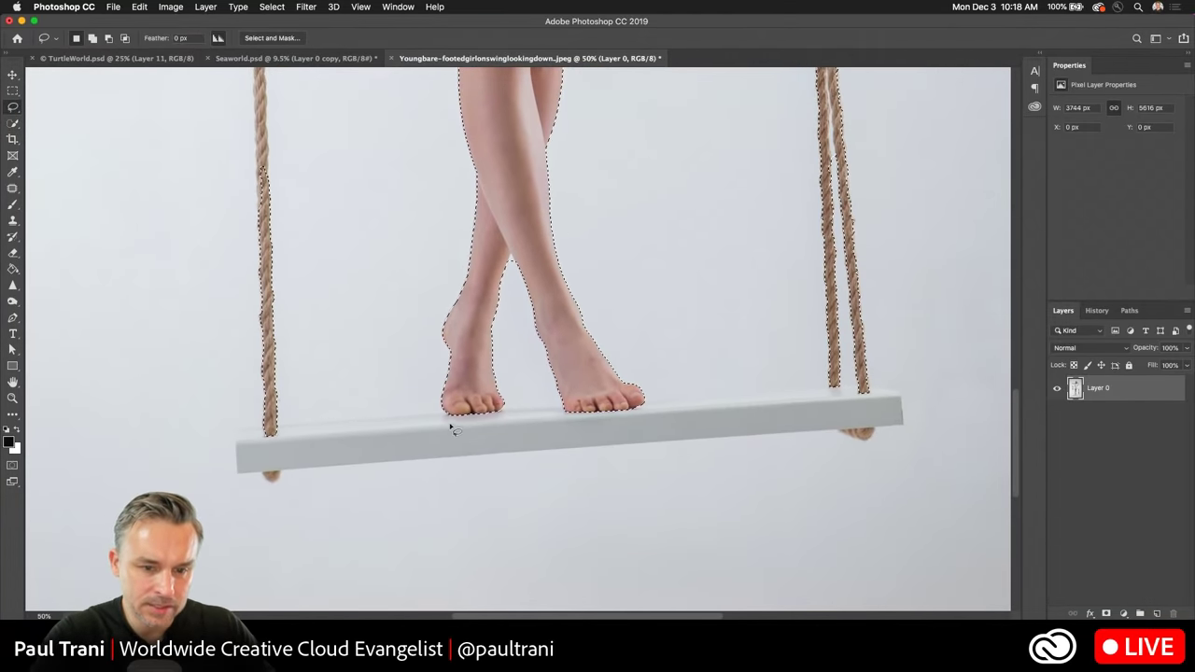
{"action": "key", "text": "alt"}
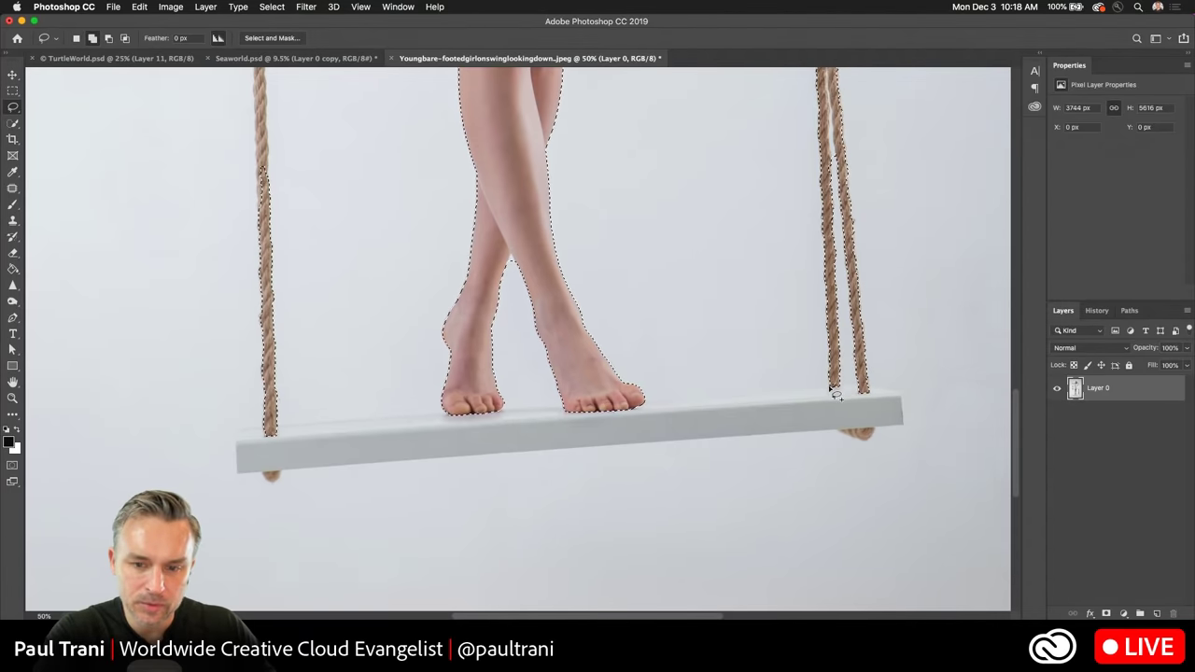
{"action": "left_click", "coordinate": [831, 385], "text": "alt"}
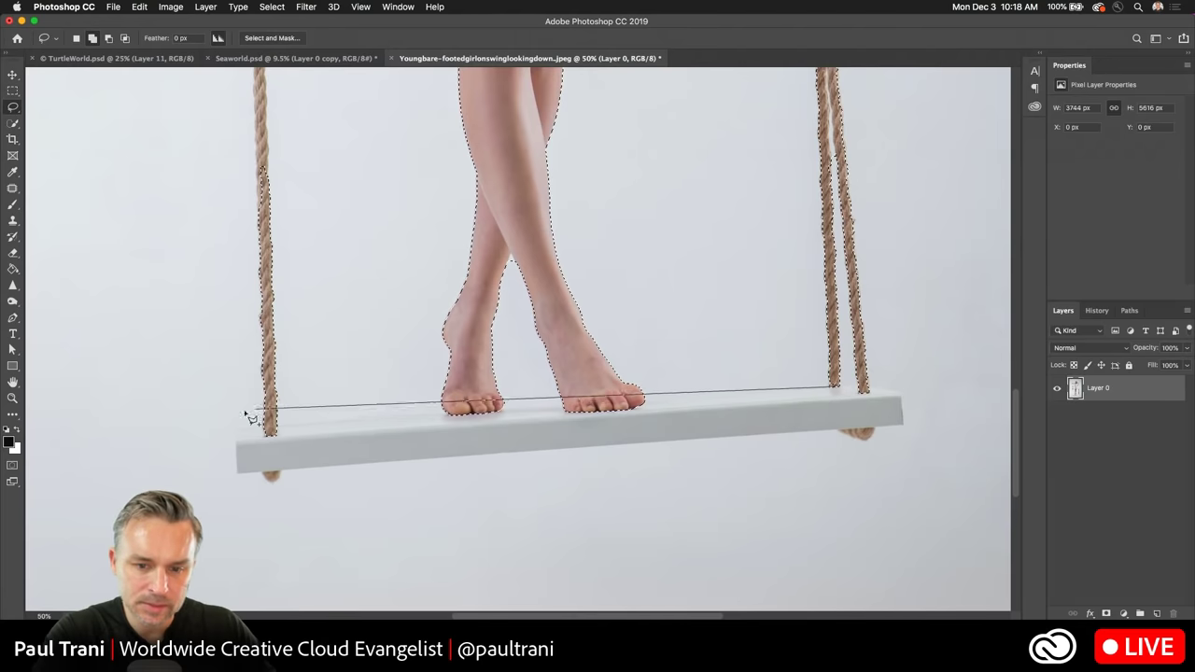
{"action": "left_click", "coordinate": [244, 431], "text": "alt"}
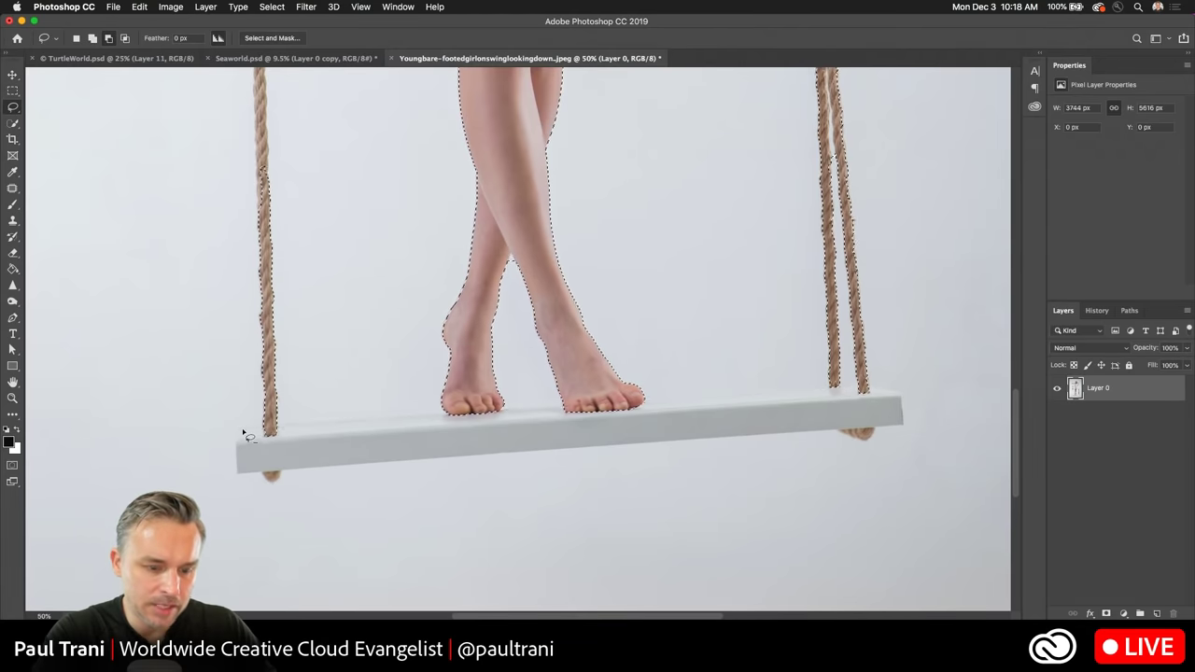
{"action": "left_click", "coordinate": [832, 385], "text": "alt"}
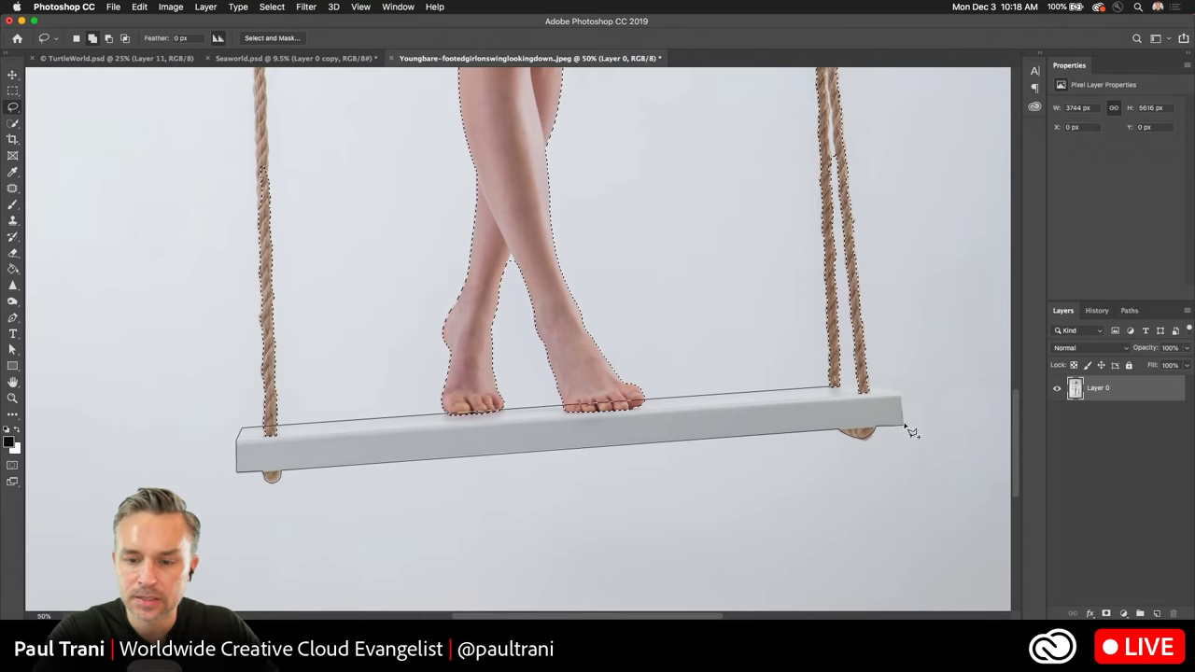
{"action": "left_click", "coordinate": [903, 396]}
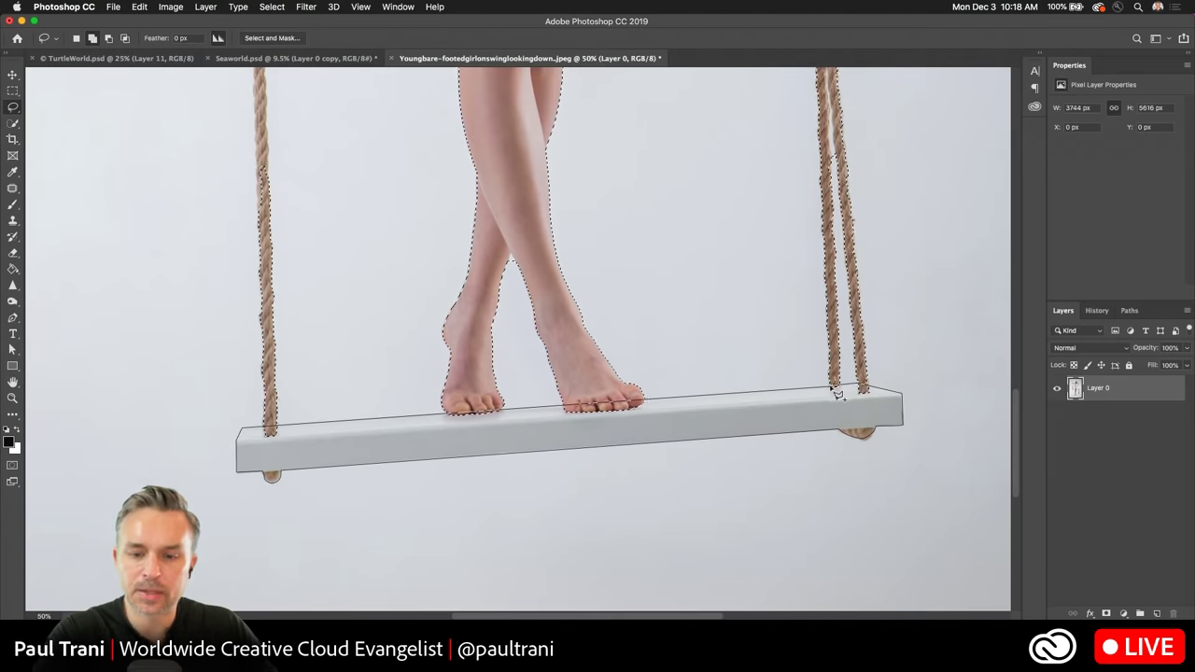
{"action": "left_click", "coordinate": [831, 387]}
Inspect the combined selection around the legs and the whole girl on the swing.
{"action": "key", "text": "super+minus"}
{"action": "key", "text": "super+minus"}
{"action": "key", "text": "super+minus"}
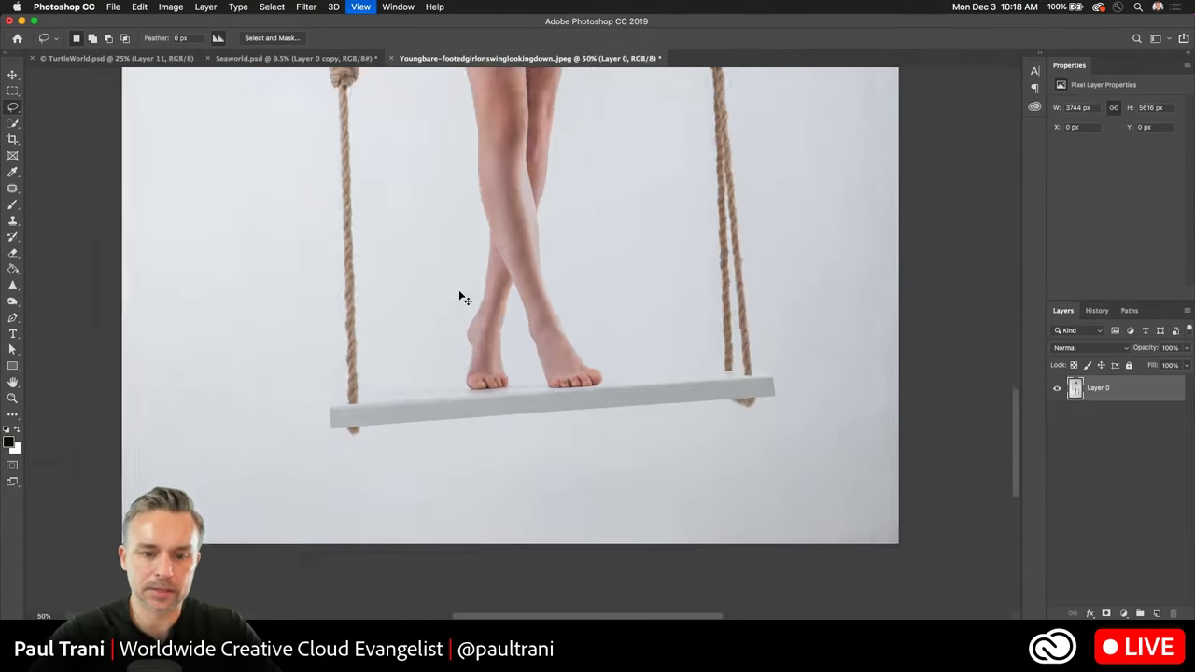
{"action": "scroll", "coordinate": [491, 443], "scroll_direction": "up", "scroll_amount": 5}
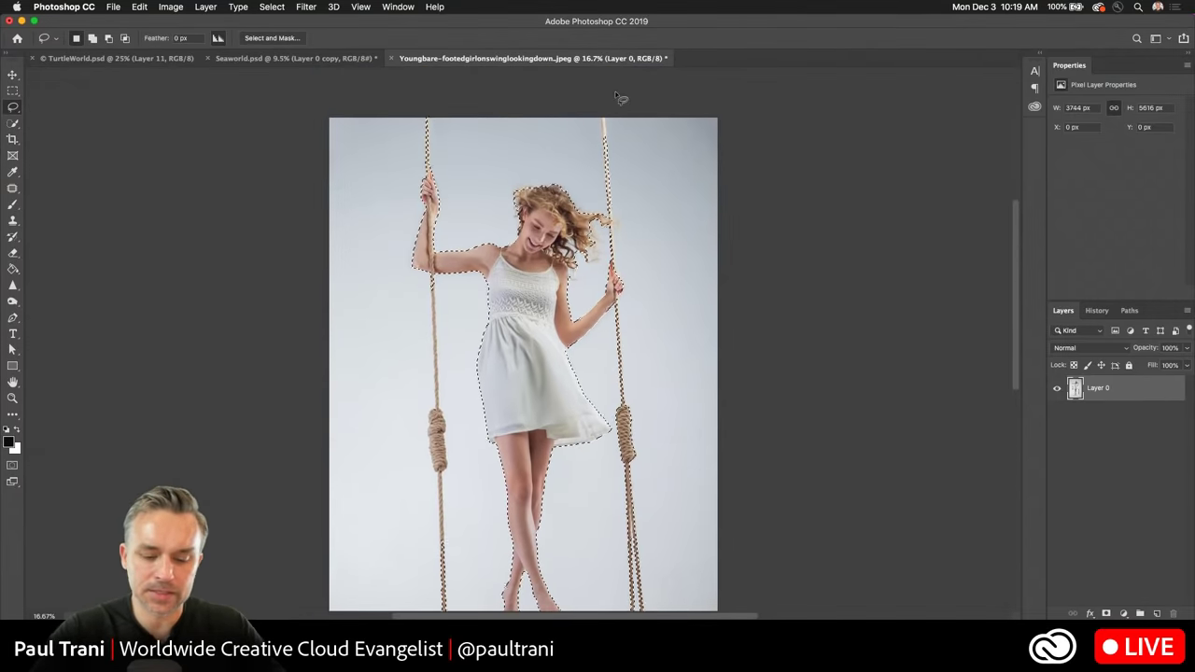
{"action": "key", "text": "super+equal"}
{"action": "key", "text": "super+equal"}
{"action": "key", "text": "super+equal"}
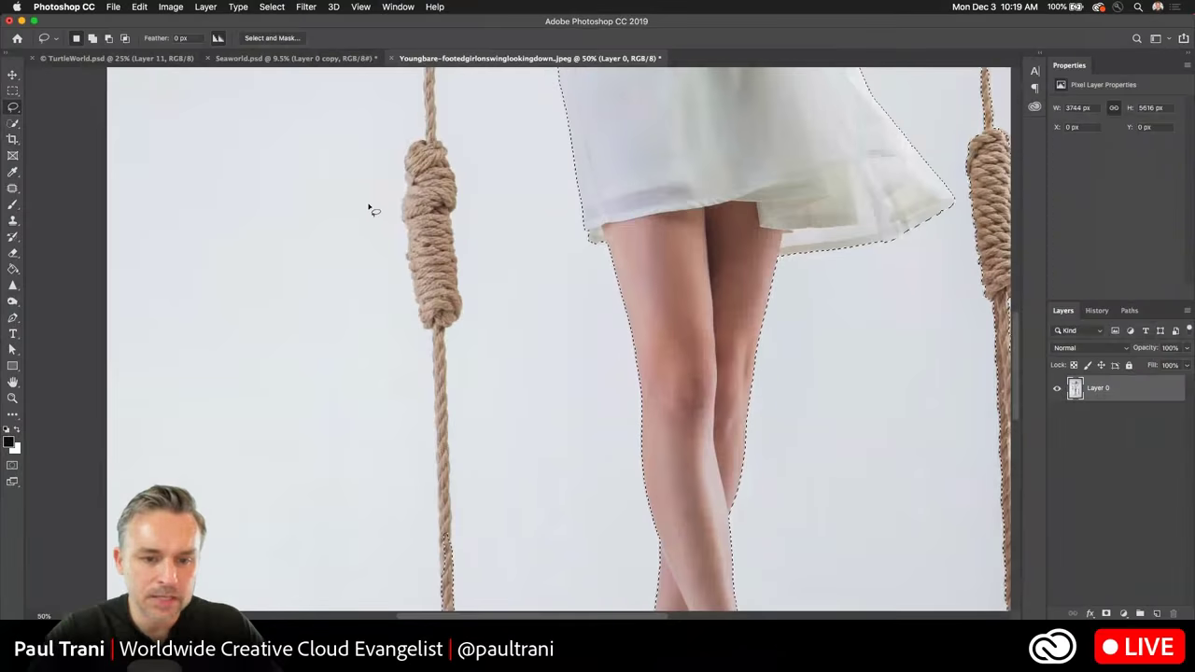
{"action": "scroll", "coordinate": [528, 448], "scroll_direction": "up", "scroll_amount": 5}
{"action": "key", "text": "super+minus"}
{"action": "key", "text": "super+minus"}
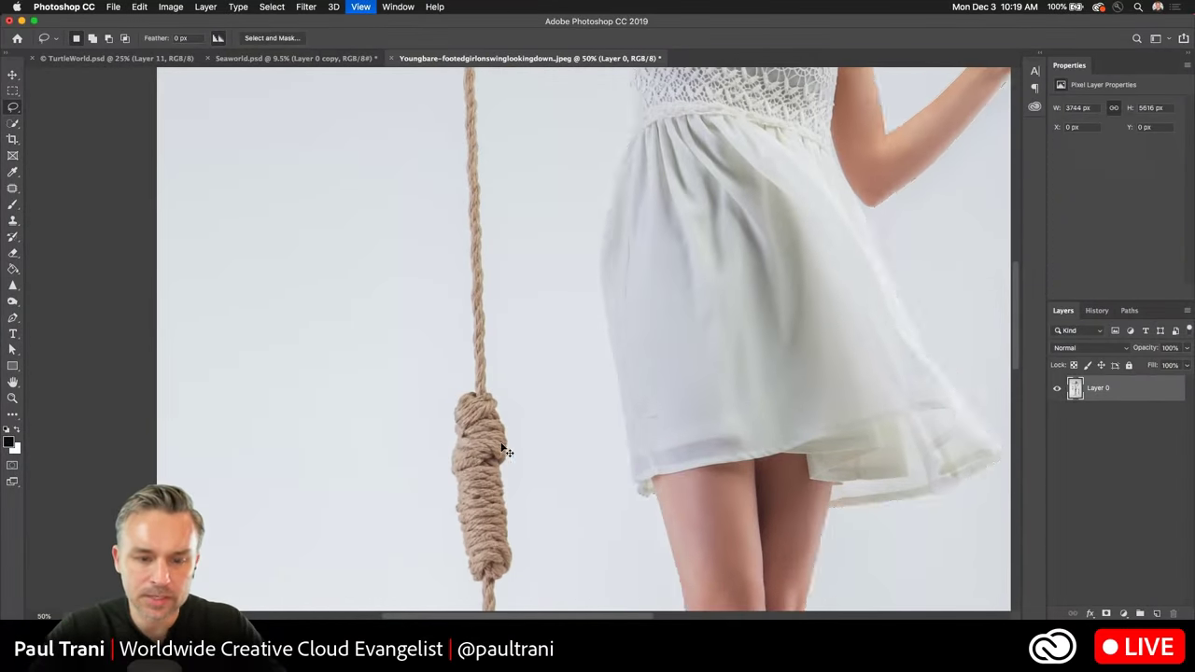
{"action": "scroll", "coordinate": [510, 187], "scroll_direction": "down", "scroll_amount": 4}
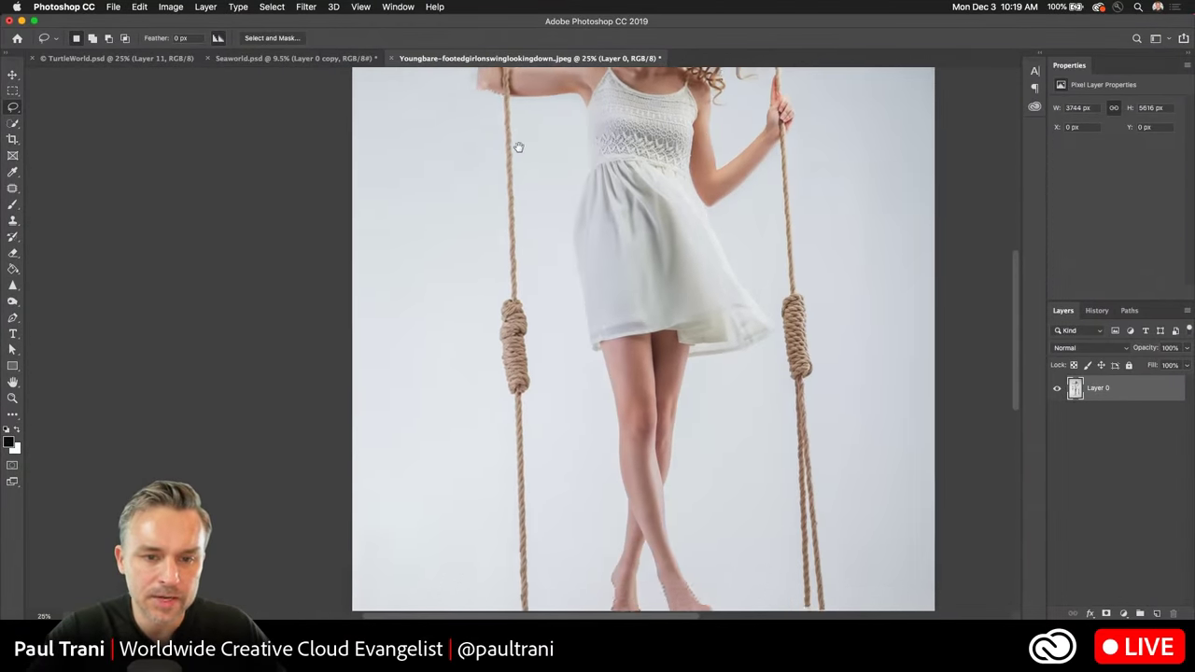
{"action": "left_click", "coordinate": [12, 123]}
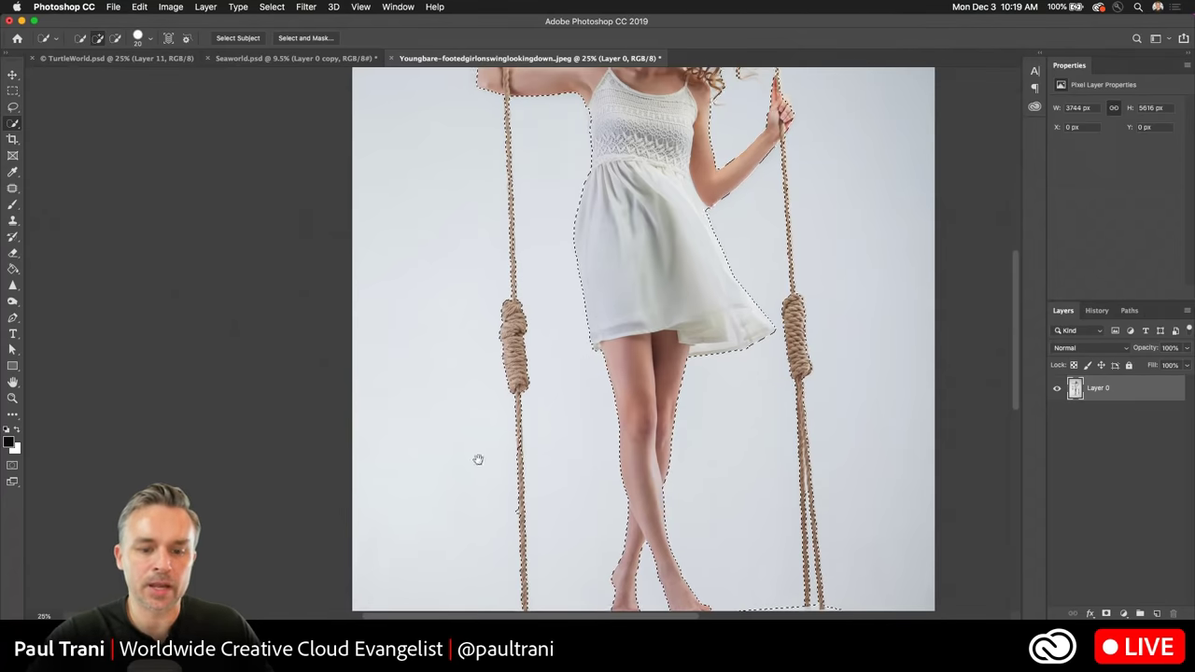
{"action": "scroll", "coordinate": [477, 458], "scroll_direction": "down", "scroll_amount": 5}
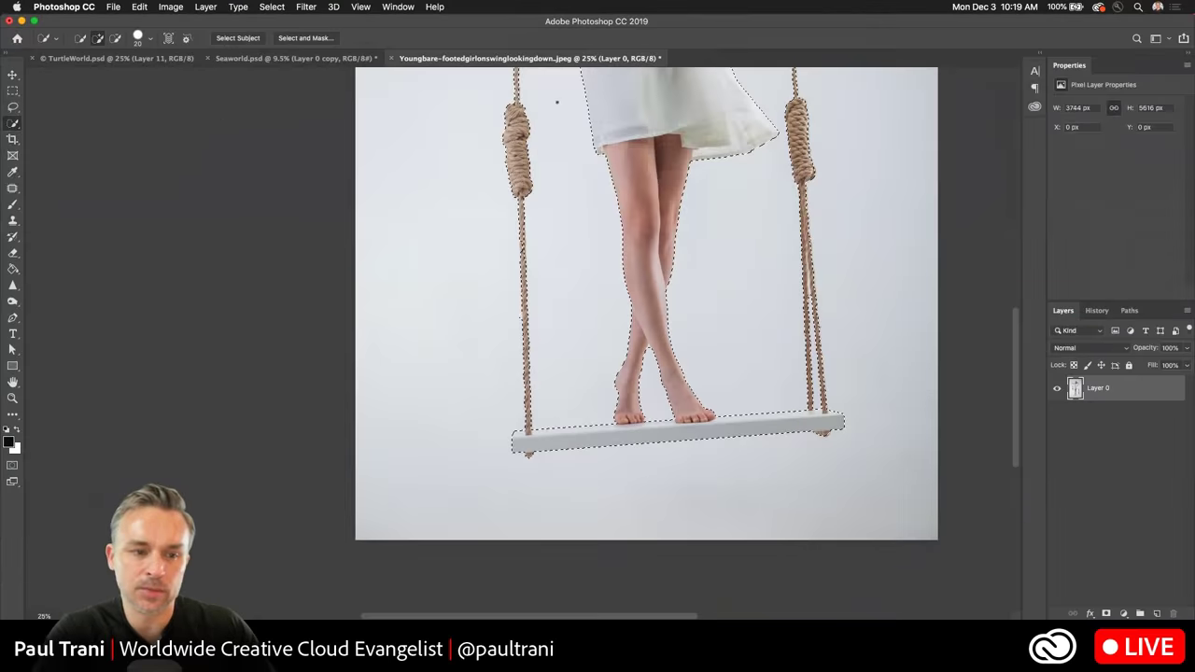
Zoom in to inspect the selection around the girl's head, hair and rope tops.
{"action": "left_click", "coordinate": [13, 124]}
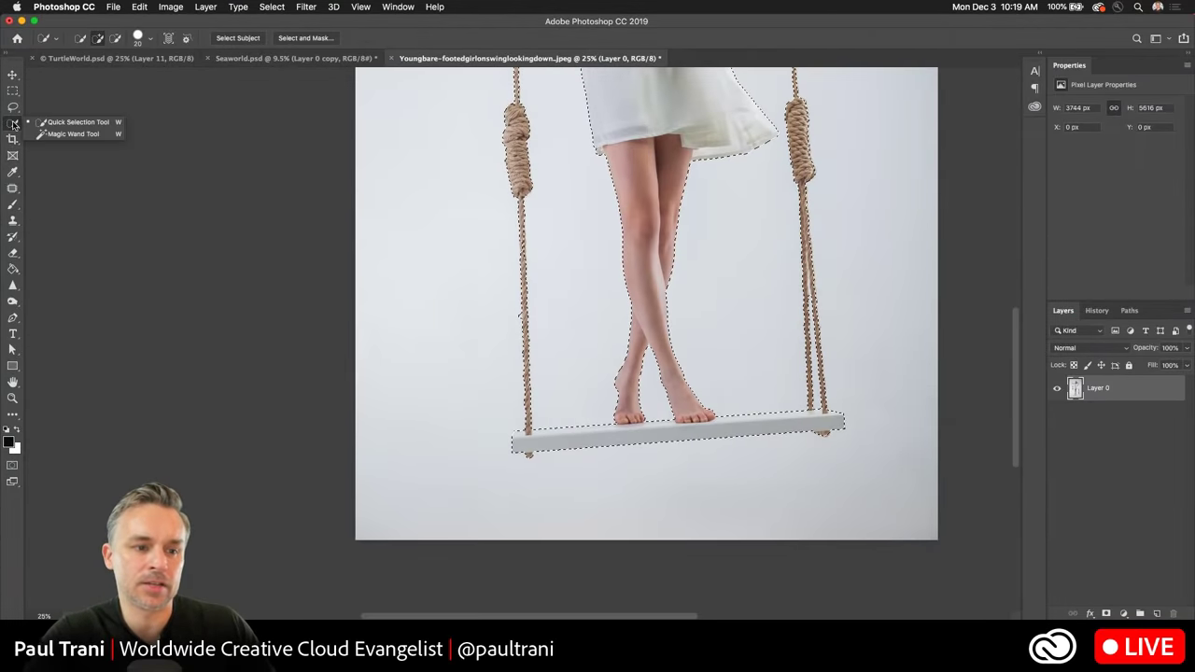
{"action": "left_click", "coordinate": [91, 125]}
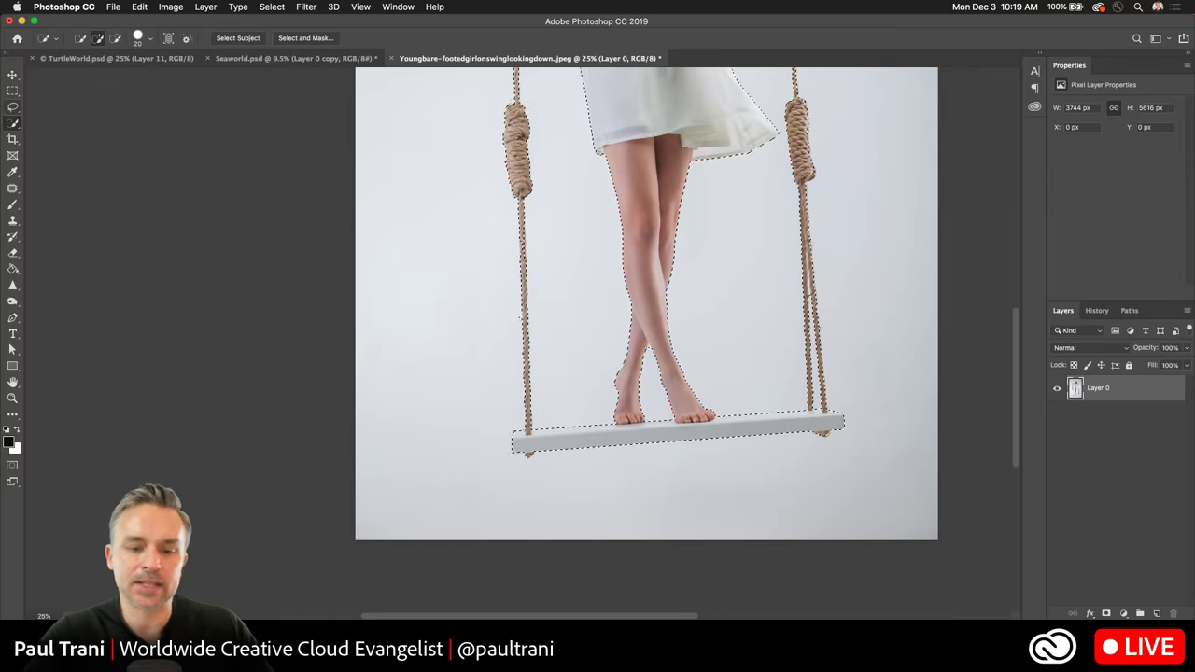
{"action": "left_click_drag", "start_coordinate": [554, 167], "coordinate": [515, 541]}
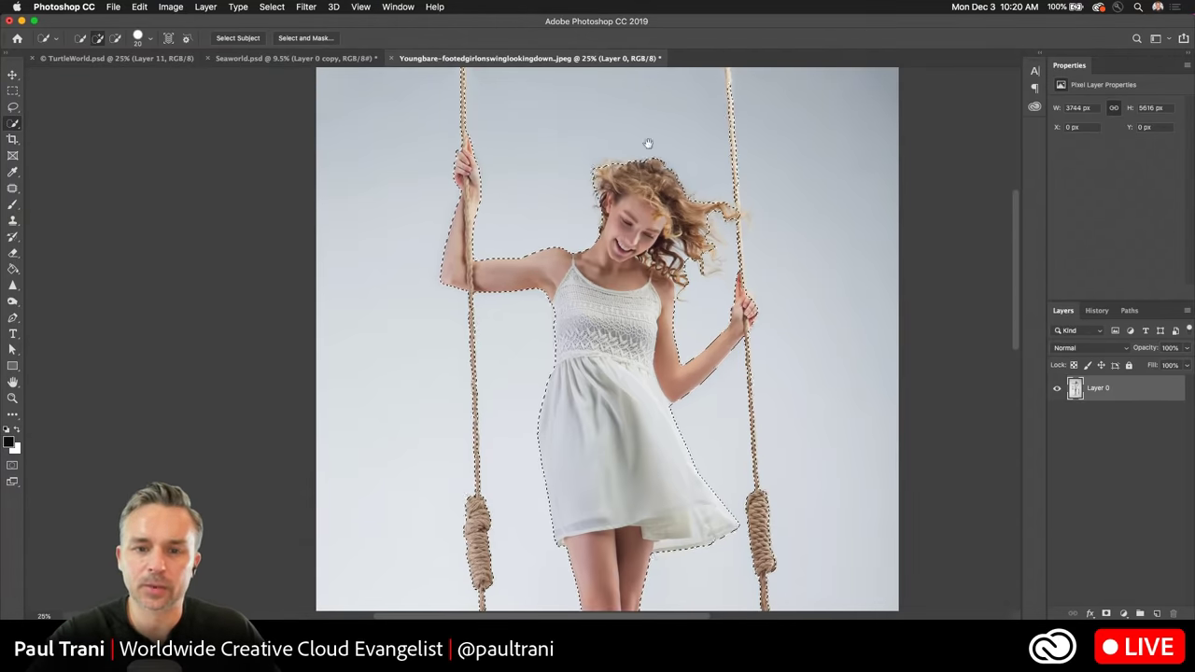
{"action": "left_click_drag", "start_coordinate": [648, 143], "coordinate": [621, 226]}
{"action": "key", "text": "super+equal"}
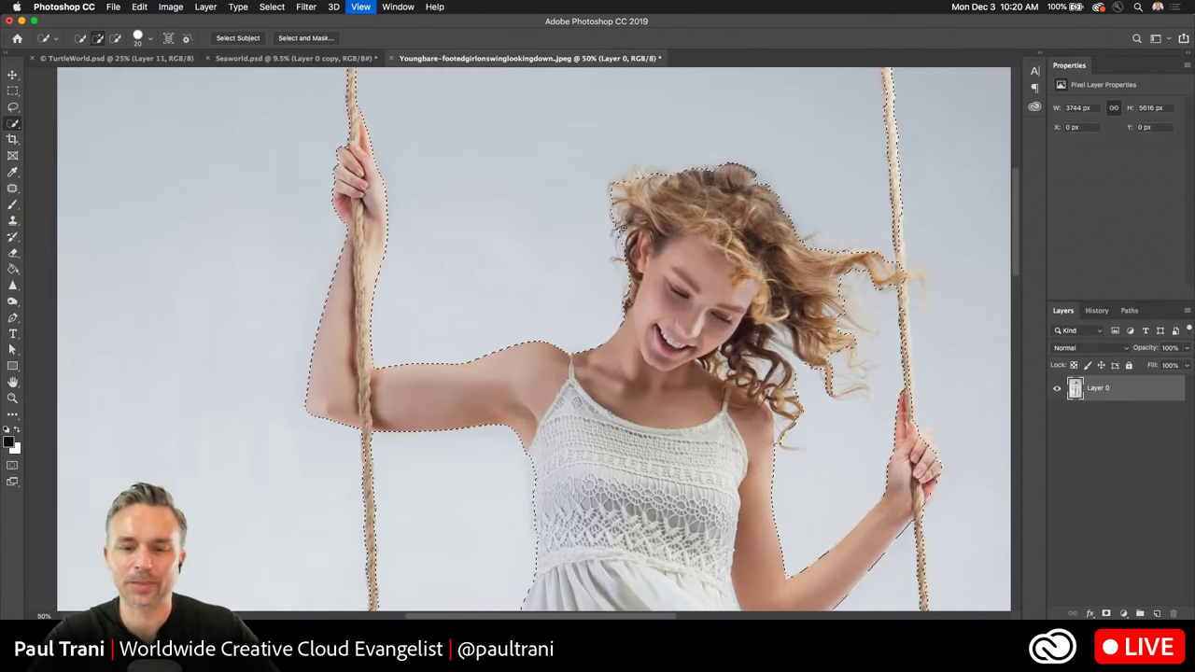
{"action": "left_click_drag", "start_coordinate": [840, 165], "coordinate": [671, 394]}
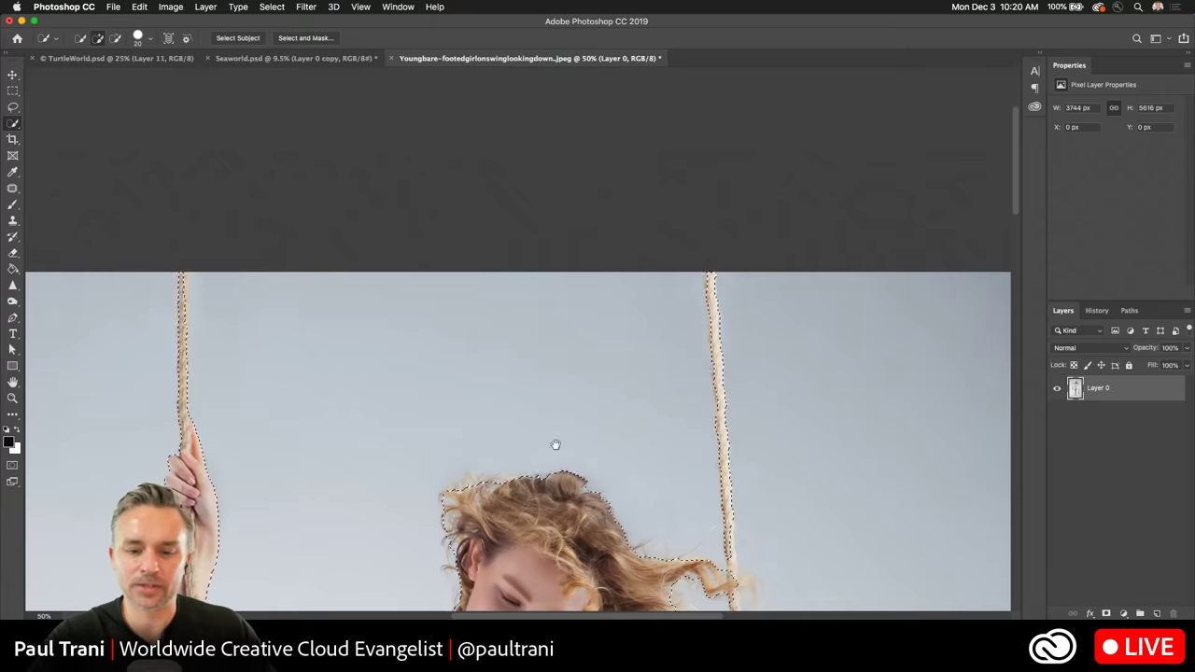
{"action": "left_click_drag", "start_coordinate": [554, 445], "coordinate": [602, 250]}
Zoom out to the whole photo and open Select and Mask.
{"action": "key", "text": "super+minus"}
{"action": "key", "text": "super+minus"}
{"action": "key", "text": "super+minus"}
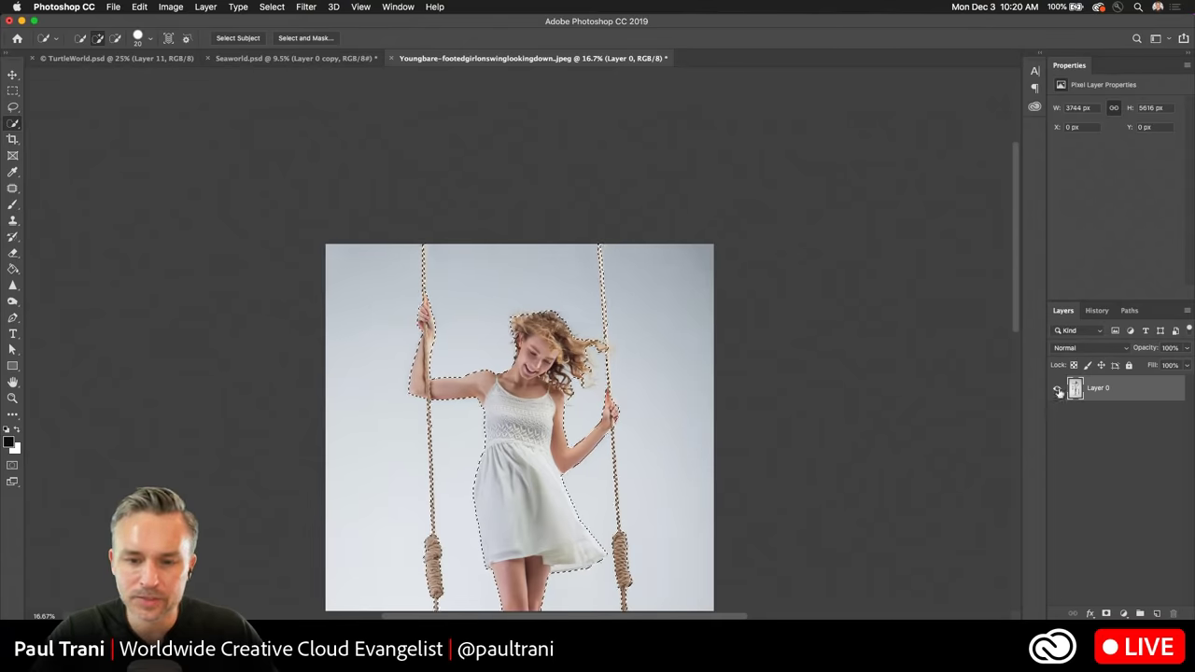
{"action": "scroll", "coordinate": [467, 318], "scroll_direction": "down", "scroll_amount": 2}
{"action": "scroll", "coordinate": [466, 318], "scroll_direction": "down", "scroll_amount": 3}
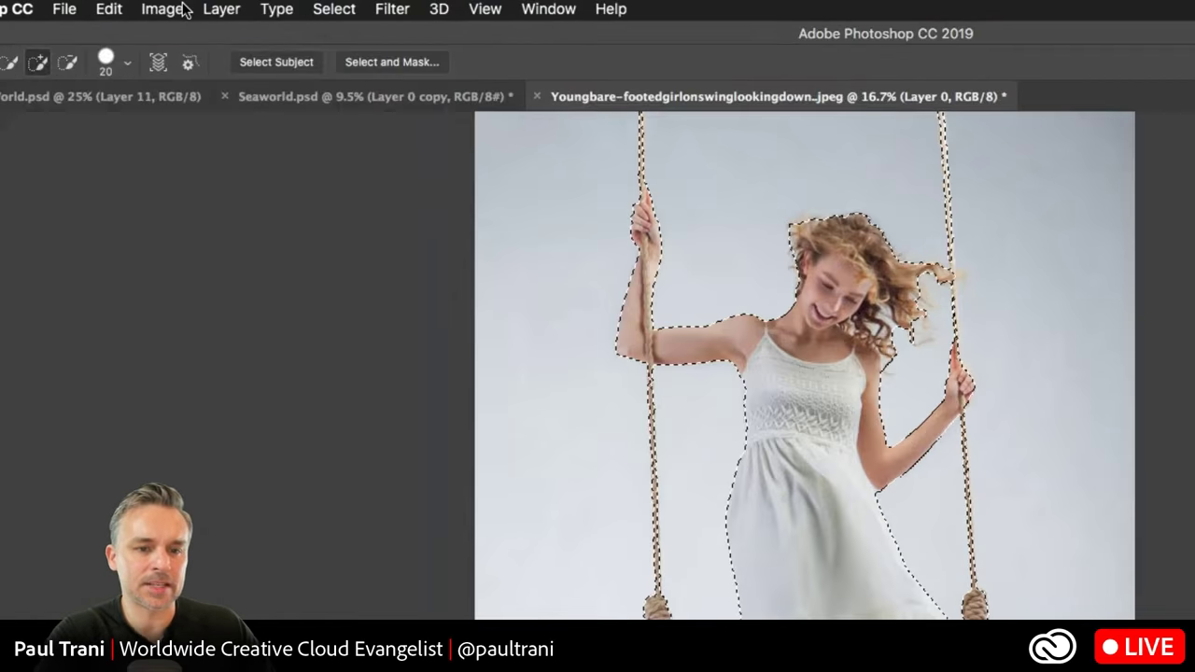
{"action": "left_click", "coordinate": [389, 75]}
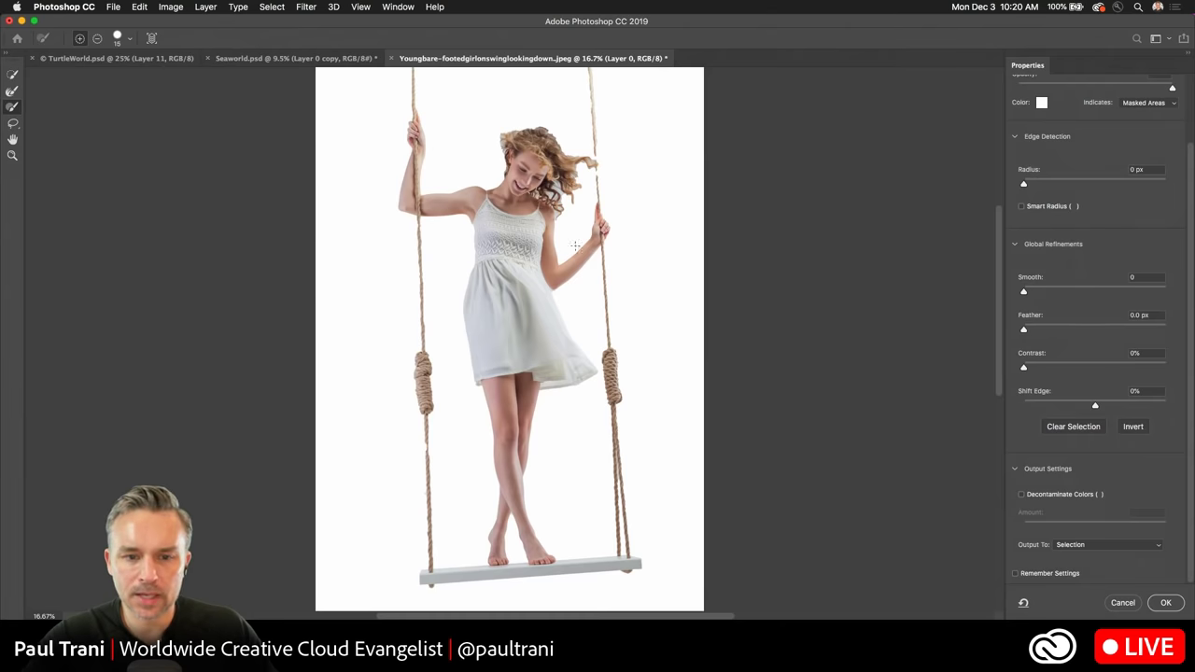
Set the Select and Mask preview background colour to black.
{"action": "left_click", "coordinate": [1042, 103]}
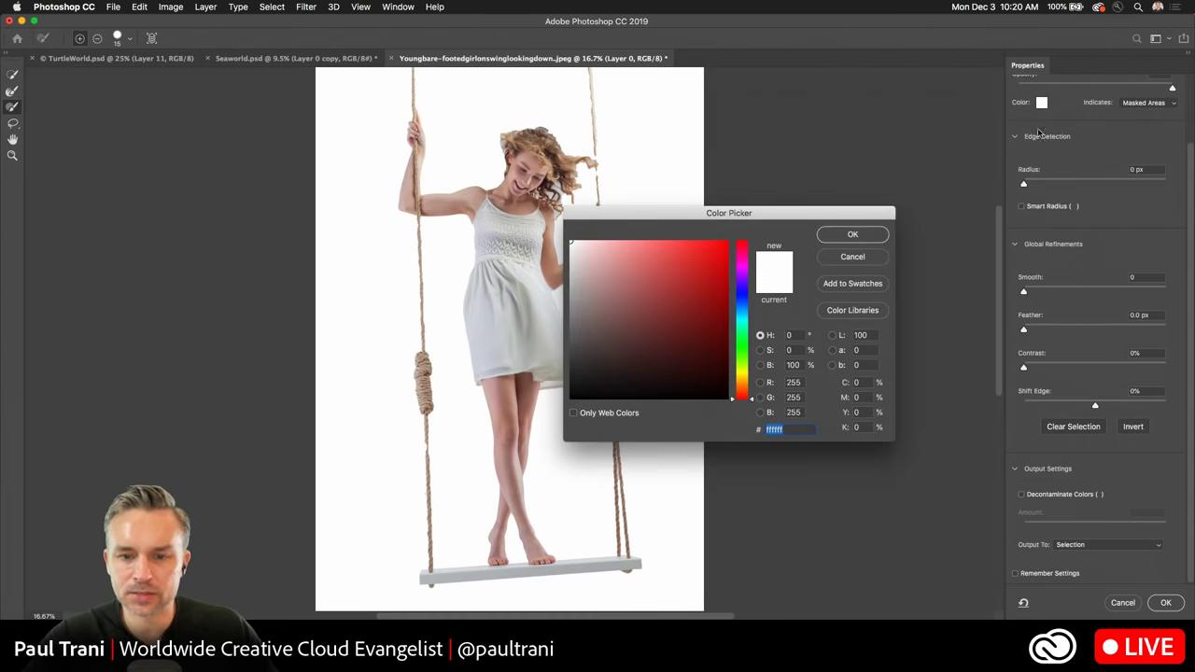
{"action": "left_click_drag", "start_coordinate": [635, 305], "coordinate": [537, 432]}
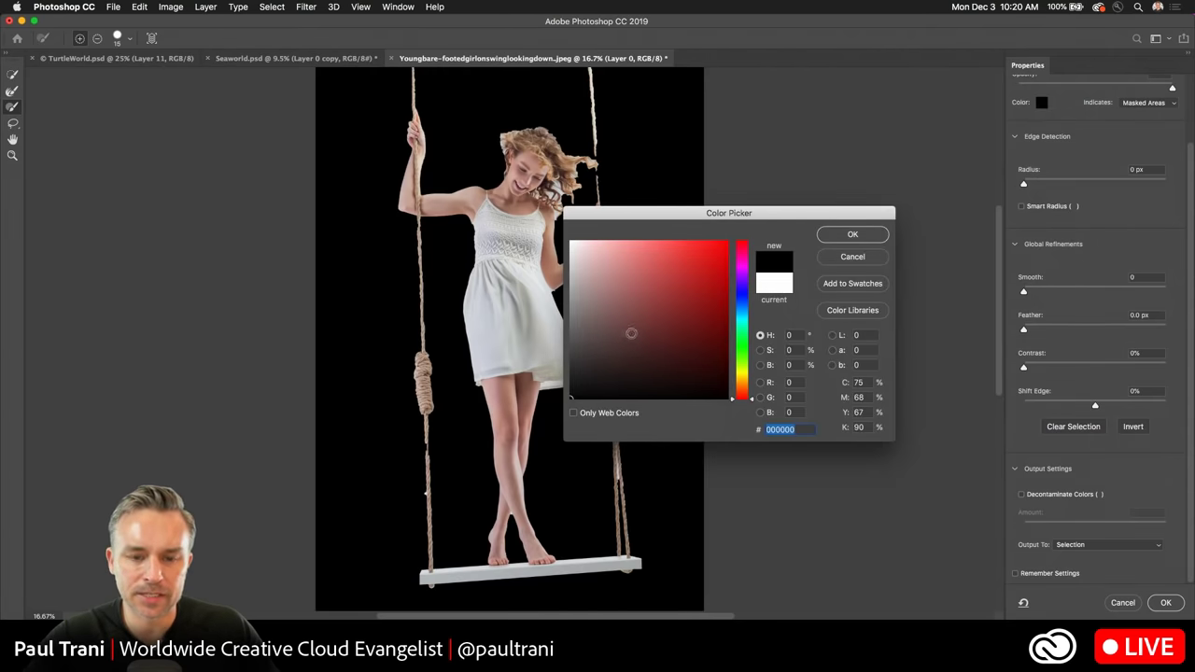
{"action": "key", "text": "Return"}
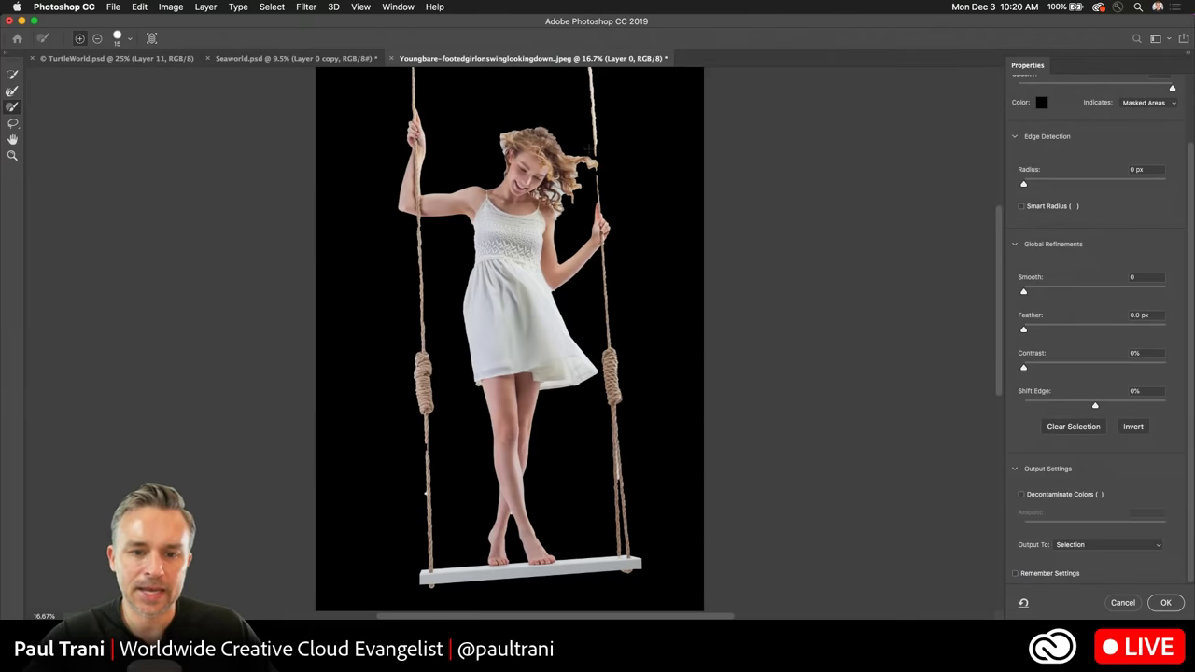
Zoom to 50% and refine the mask along the right rope with brush and lasso.
{"action": "key", "text": "super+plus"}
{"action": "key", "text": "super+plus"}
{"action": "key", "text": "super+plus"}
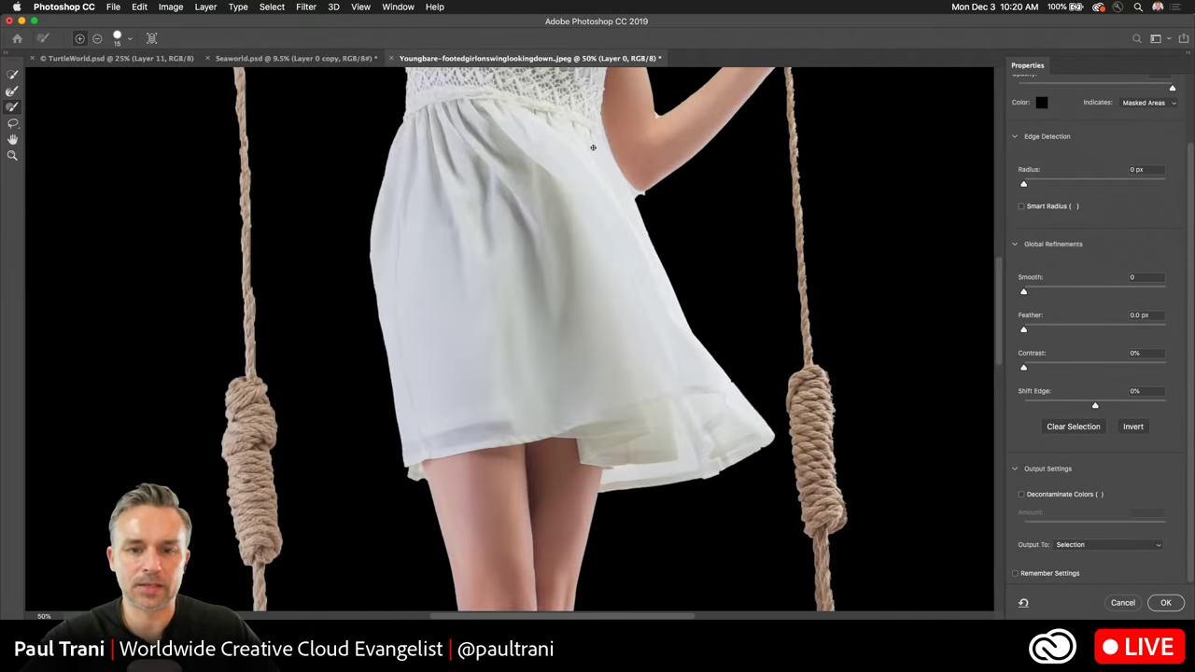
{"action": "scroll", "coordinate": [648, 520], "scroll_direction": "up", "scroll_amount": 5}
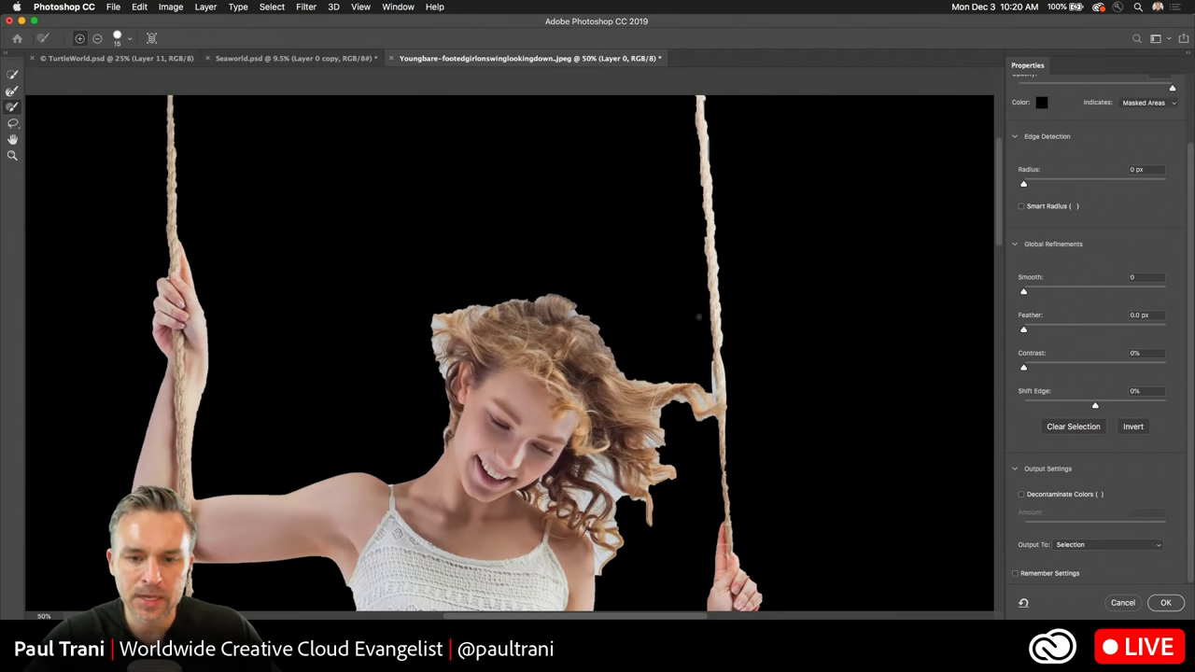
{"action": "mouse_move", "coordinate": [705, 147]}
{"action": "left_mouse_down"}
{"action": "mouse_move", "coordinate": [718, 204]}
{"action": "mouse_move", "coordinate": [706, 245]}
{"action": "left_mouse_up"}
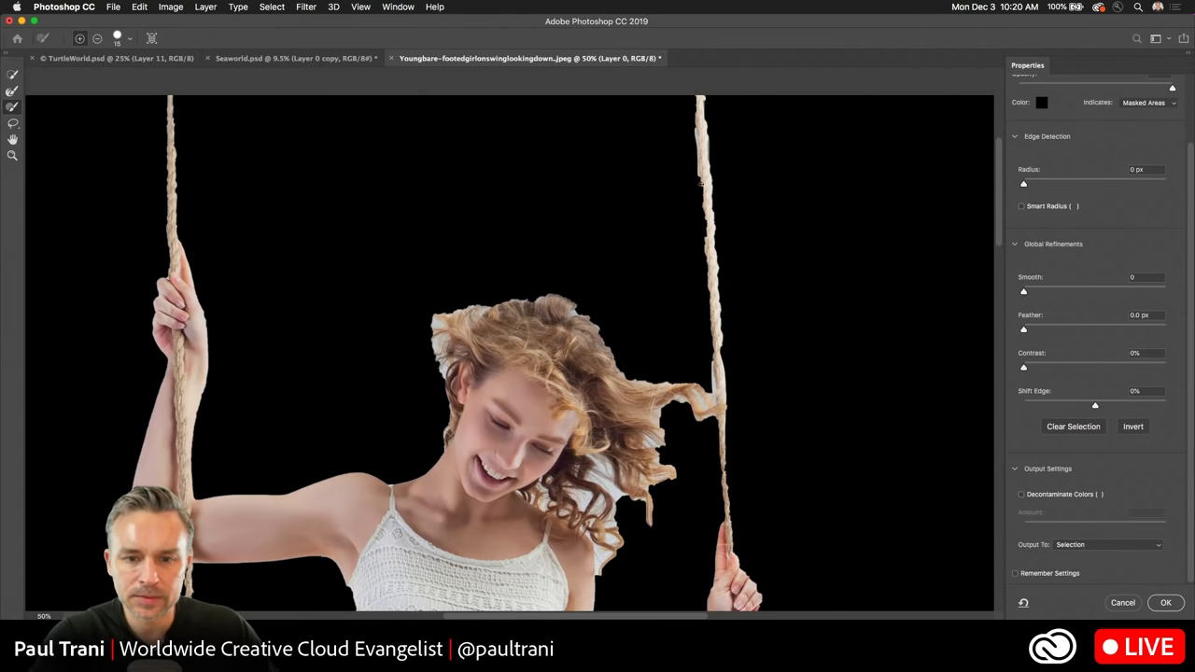
{"action": "left_click", "coordinate": [12, 124]}
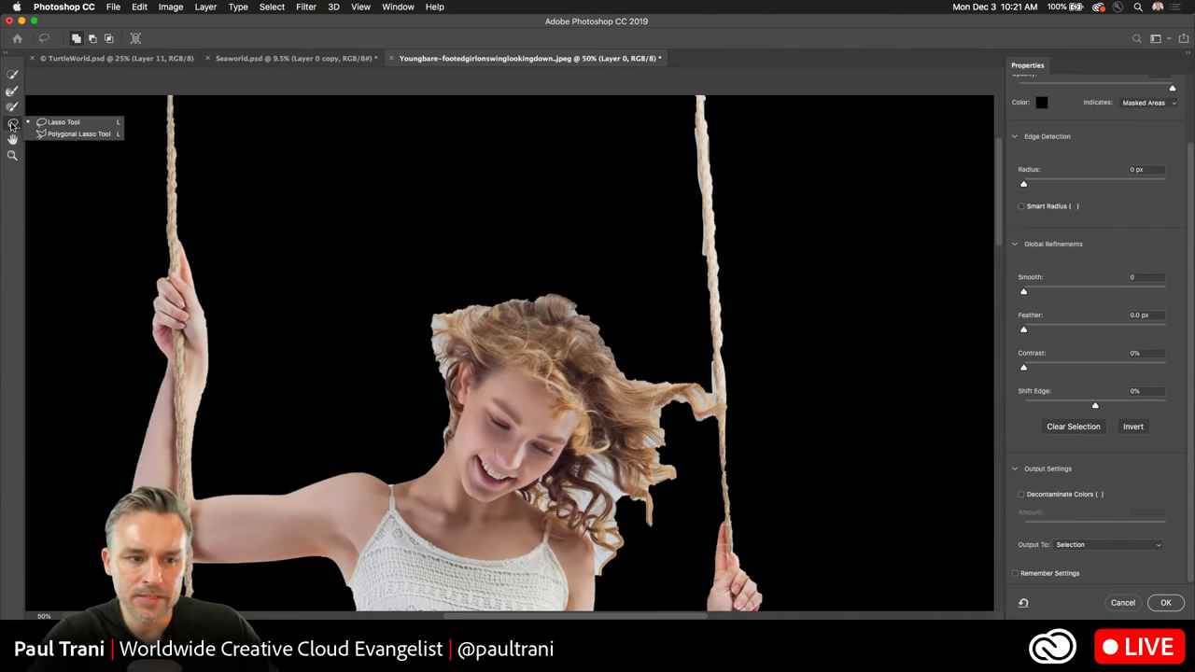
{"action": "left_click", "coordinate": [38, 123]}
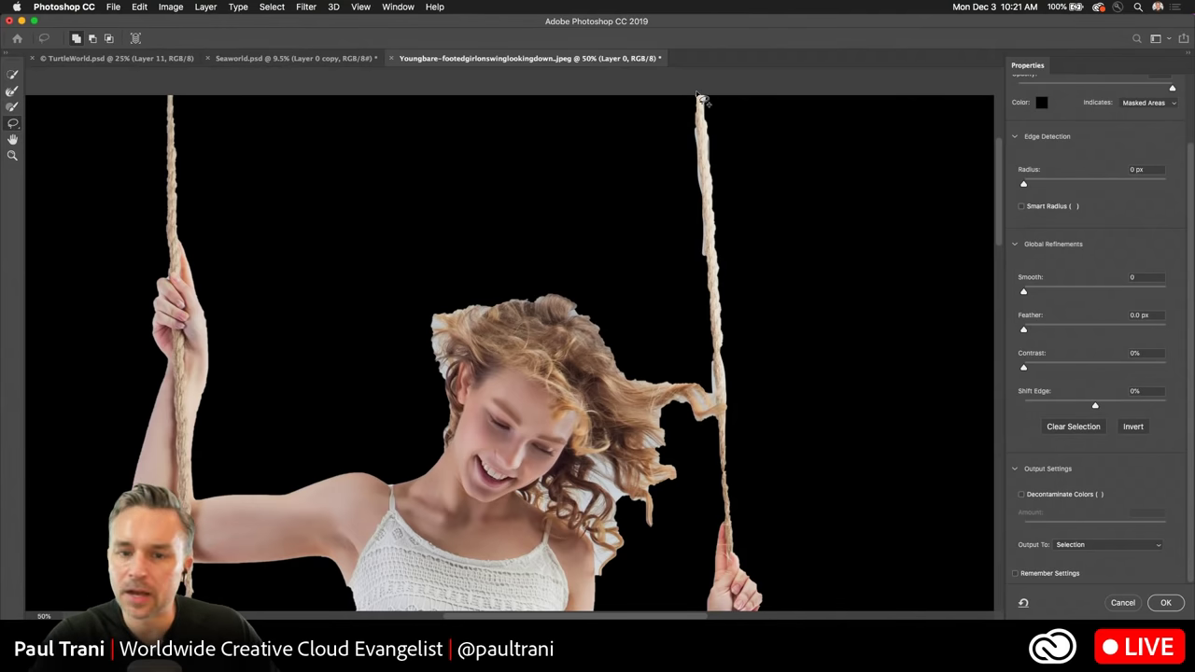
{"action": "mouse_move", "coordinate": [702, 105]}
{"action": "left_mouse_down"}
{"action": "mouse_move", "coordinate": [719, 388]}
{"action": "mouse_move", "coordinate": [708, 87]}
{"action": "left_mouse_up"}
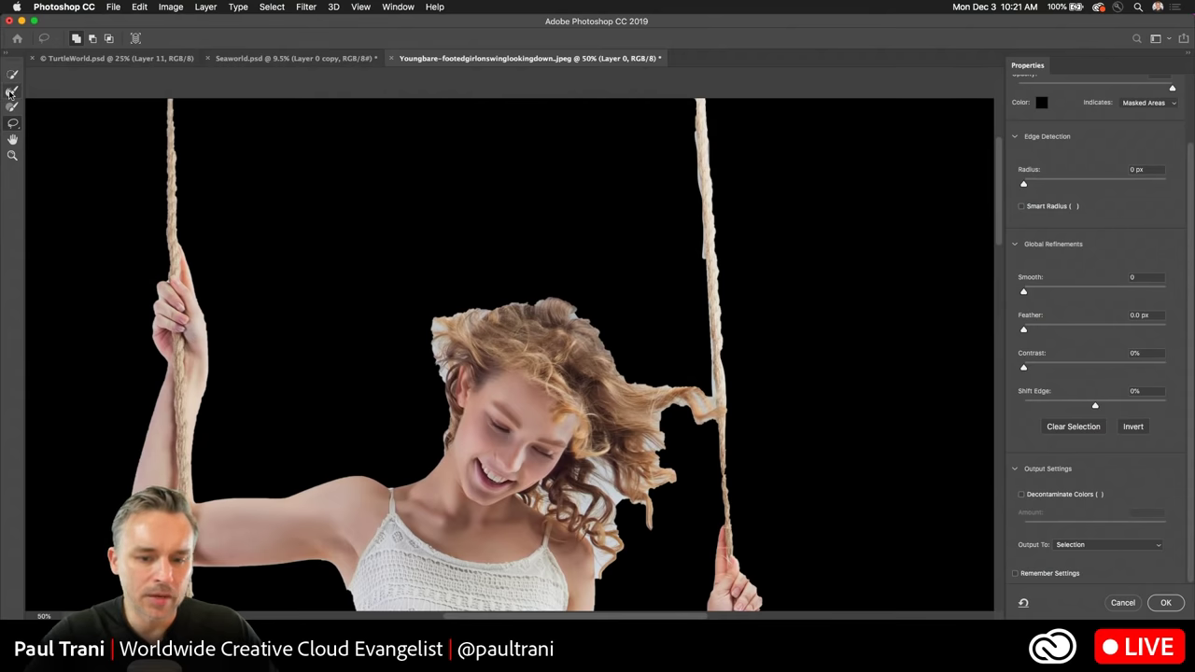
{"action": "left_click_drag", "start_coordinate": [677, 493], "coordinate": [687, 369]}
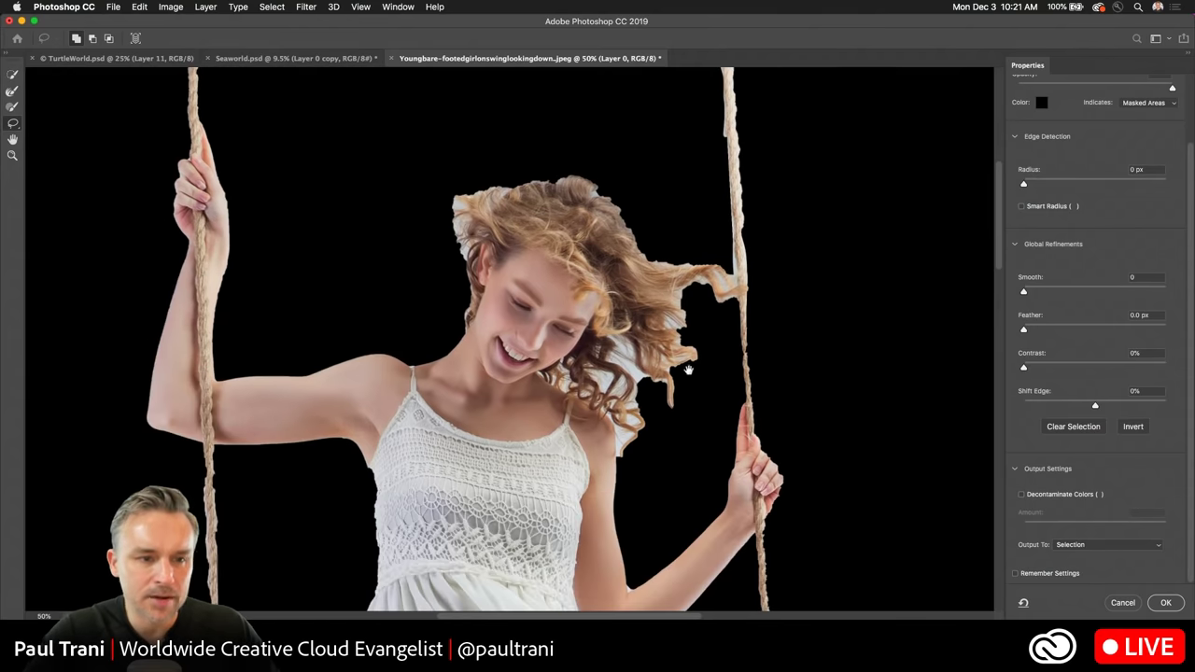
Refine the hair edges along the top-left and top-right with the Refine Edge Brush.
{"action": "left_click", "coordinate": [11, 91]}
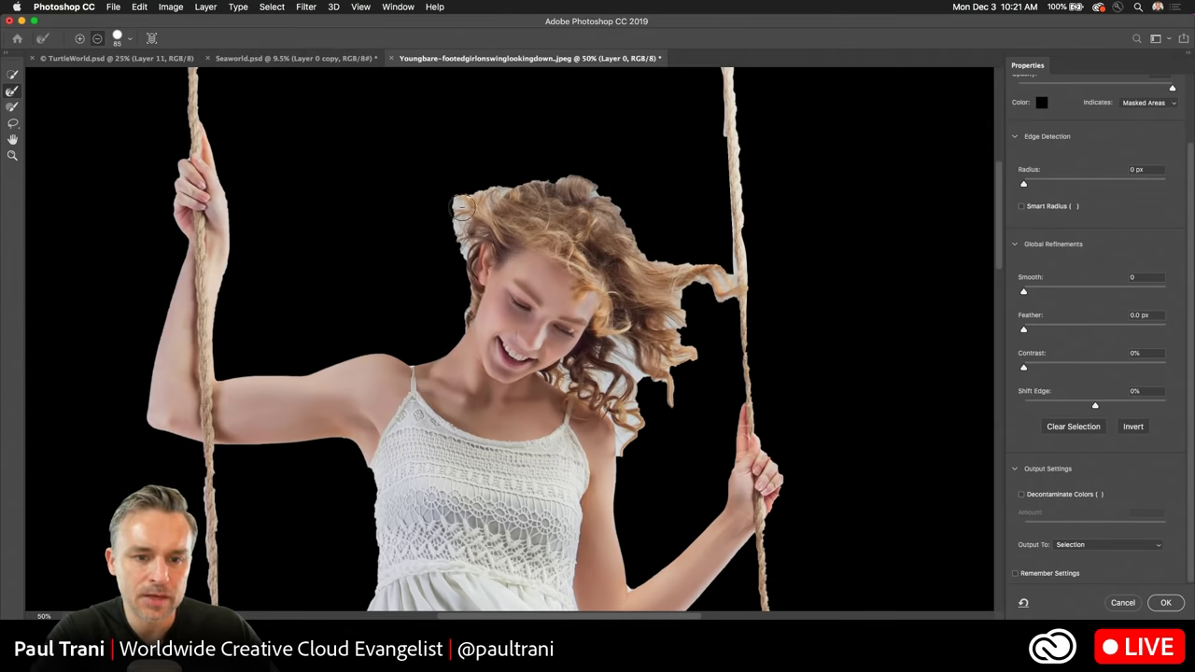
{"action": "scroll", "coordinate": [440, 287], "scroll_direction": "left", "scroll_amount": 3}
{"action": "scroll", "coordinate": [439, 287], "scroll_direction": "up", "scroll_amount": 1}
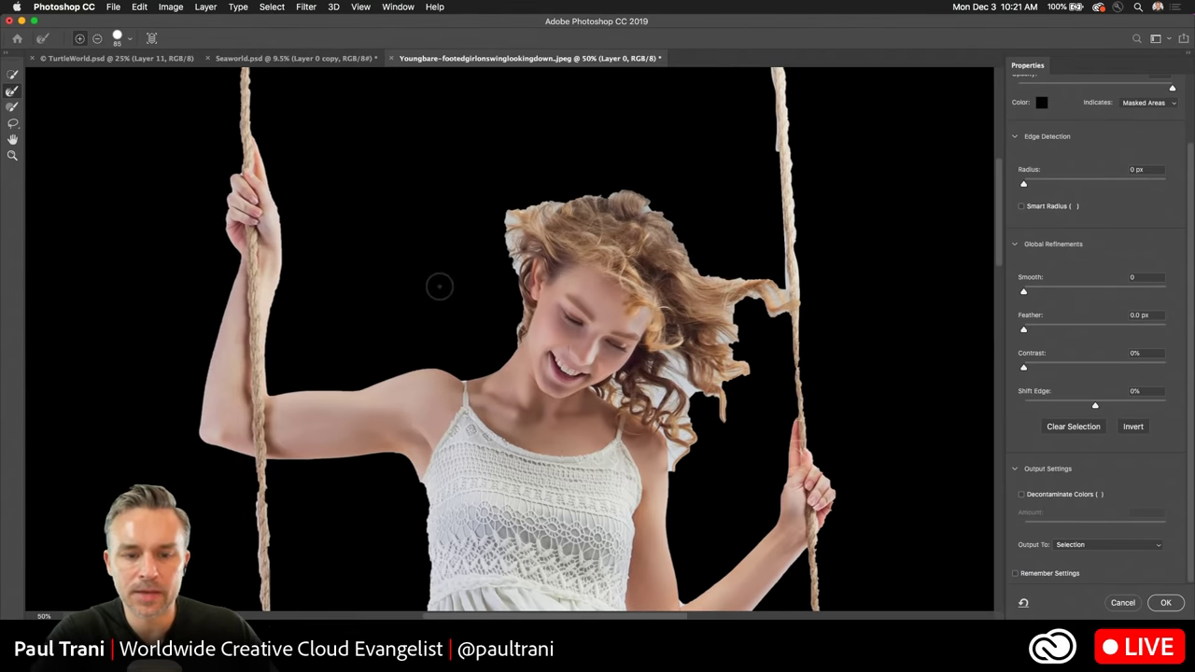
{"action": "scroll", "coordinate": [440, 286], "scroll_direction": "left", "scroll_amount": 2}
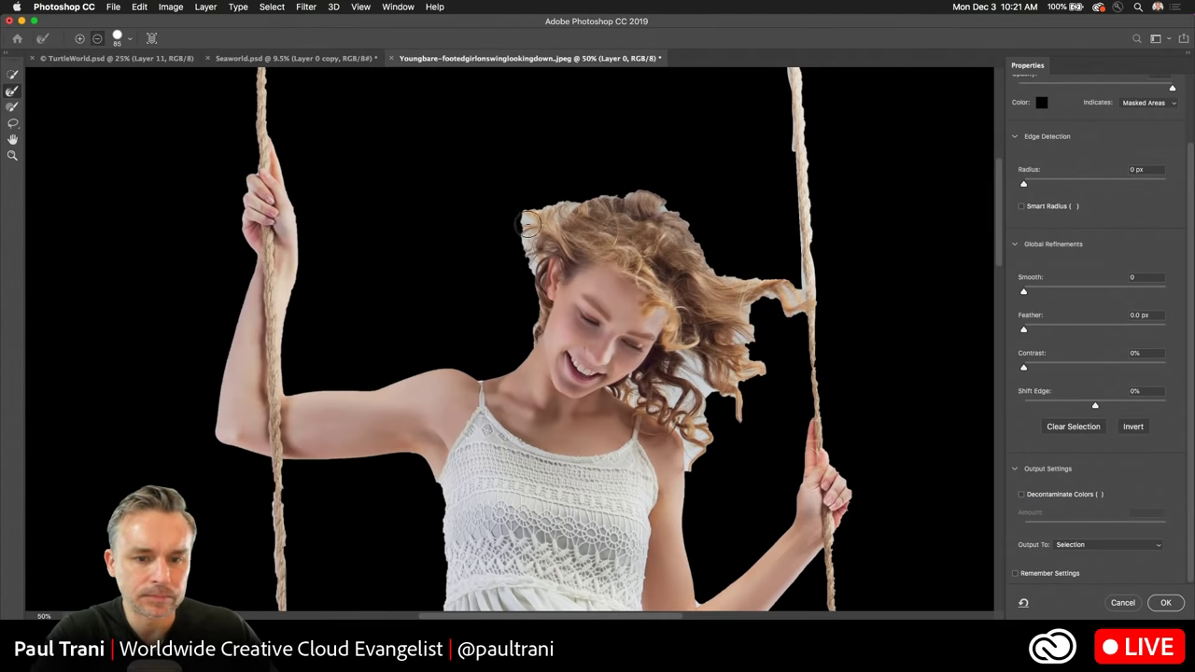
{"action": "mouse_move", "coordinate": [520, 260]}
{"action": "left_mouse_down"}
{"action": "mouse_move", "coordinate": [513, 231]}
{"action": "mouse_move", "coordinate": [528, 265]}
{"action": "left_mouse_up"}
{"action": "mouse_move", "coordinate": [530, 214]}
{"action": "left_mouse_down"}
{"action": "mouse_move", "coordinate": [552, 193]}
{"action": "mouse_move", "coordinate": [566, 196]}
{"action": "left_mouse_up"}
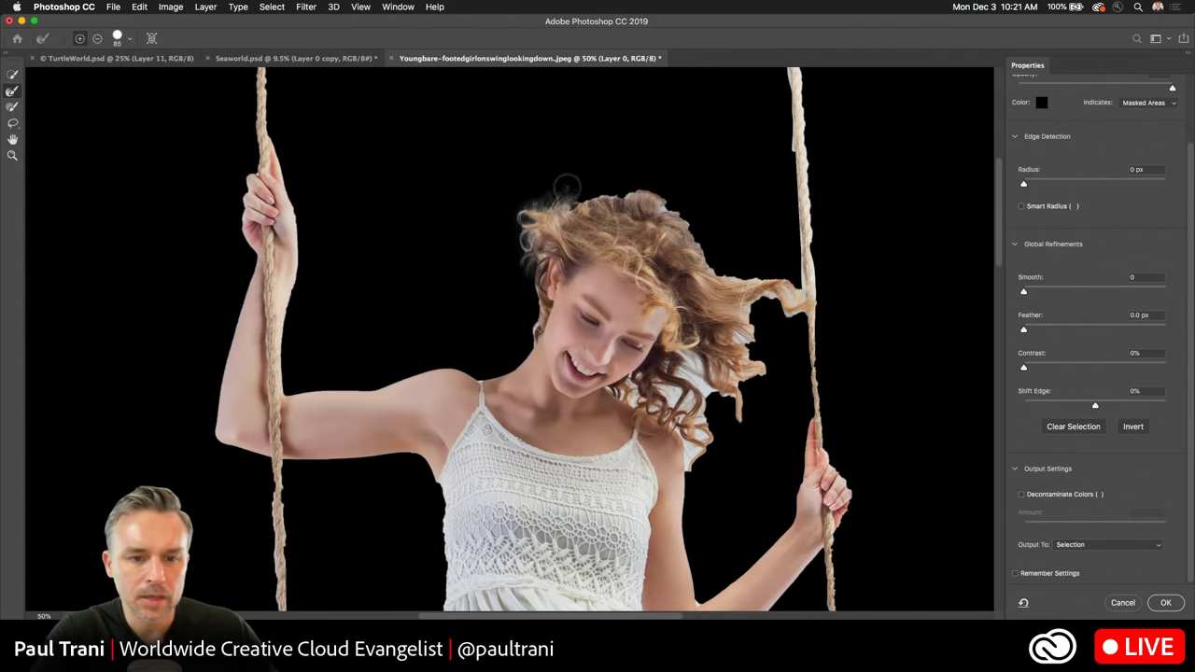
{"action": "mouse_move", "coordinate": [633, 180]}
{"action": "left_mouse_down"}
{"action": "mouse_move", "coordinate": [627, 196]}
{"action": "mouse_move", "coordinate": [648, 194]}
{"action": "mouse_move", "coordinate": [760, 267]}
{"action": "mouse_move", "coordinate": [726, 274]}
{"action": "mouse_move", "coordinate": [794, 284]}
{"action": "mouse_move", "coordinate": [764, 324]}
{"action": "mouse_move", "coordinate": [695, 355]}
{"action": "mouse_move", "coordinate": [698, 372]}
{"action": "mouse_move", "coordinate": [677, 378]}
{"action": "mouse_move", "coordinate": [709, 430]}
{"action": "mouse_move", "coordinate": [661, 390]}
{"action": "mouse_move", "coordinate": [621, 400]}
{"action": "mouse_move", "coordinate": [635, 392]}
{"action": "mouse_move", "coordinate": [696, 429]}
{"action": "mouse_move", "coordinate": [699, 467]}
{"action": "left_mouse_up"}
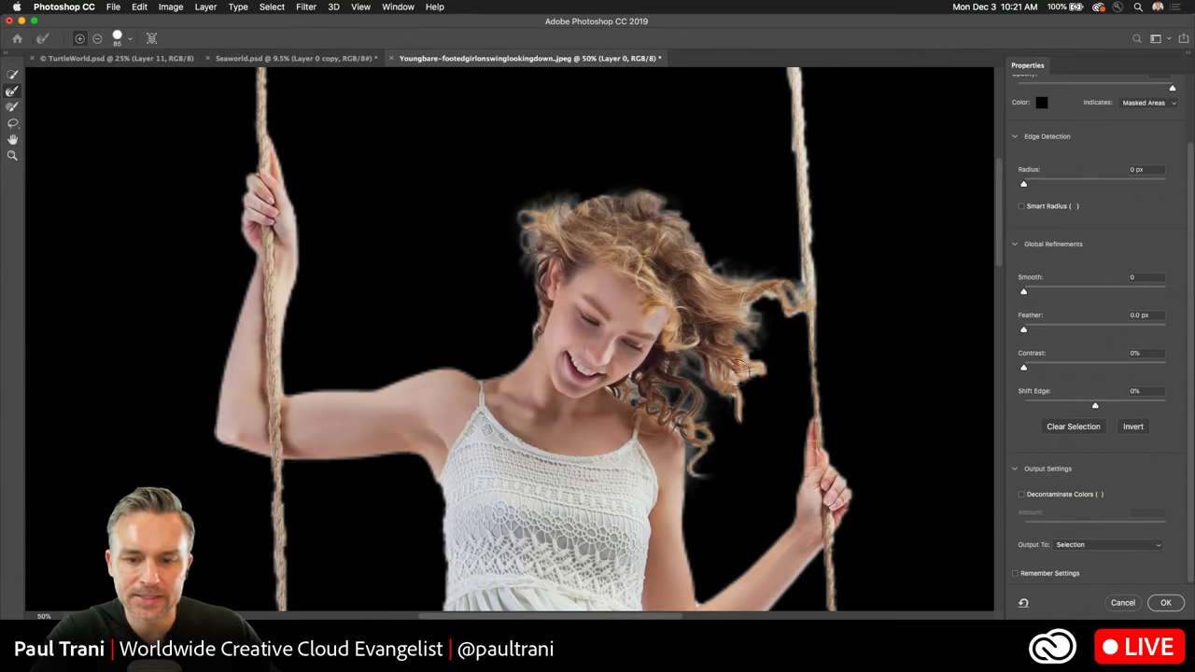
Refine the right-side curls and rope edges, then zoom out to the whole photo.
{"action": "left_click_drag", "start_coordinate": [737, 372], "coordinate": [758, 322]}
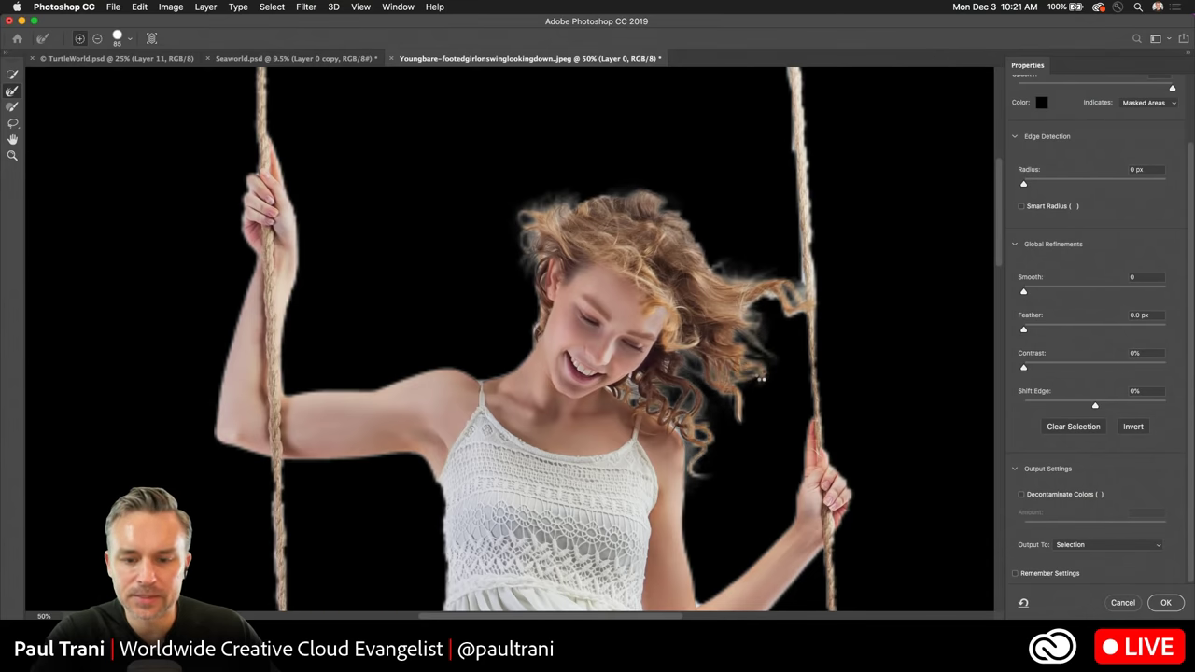
{"action": "mouse_move", "coordinate": [761, 377]}
{"action": "left_mouse_down"}
{"action": "mouse_move", "coordinate": [780, 282]}
{"action": "mouse_move", "coordinate": [785, 297]}
{"action": "mouse_move", "coordinate": [751, 285]}
{"action": "mouse_move", "coordinate": [699, 235]}
{"action": "mouse_move", "coordinate": [706, 253]}
{"action": "mouse_move", "coordinate": [574, 155]}
{"action": "mouse_move", "coordinate": [542, 176]}
{"action": "mouse_move", "coordinate": [498, 254]}
{"action": "mouse_move", "coordinate": [511, 254]}
{"action": "mouse_move", "coordinate": [543, 205]}
{"action": "mouse_move", "coordinate": [571, 200]}
{"action": "mouse_move", "coordinate": [524, 262]}
{"action": "mouse_move", "coordinate": [551, 244]}
{"action": "left_mouse_up"}
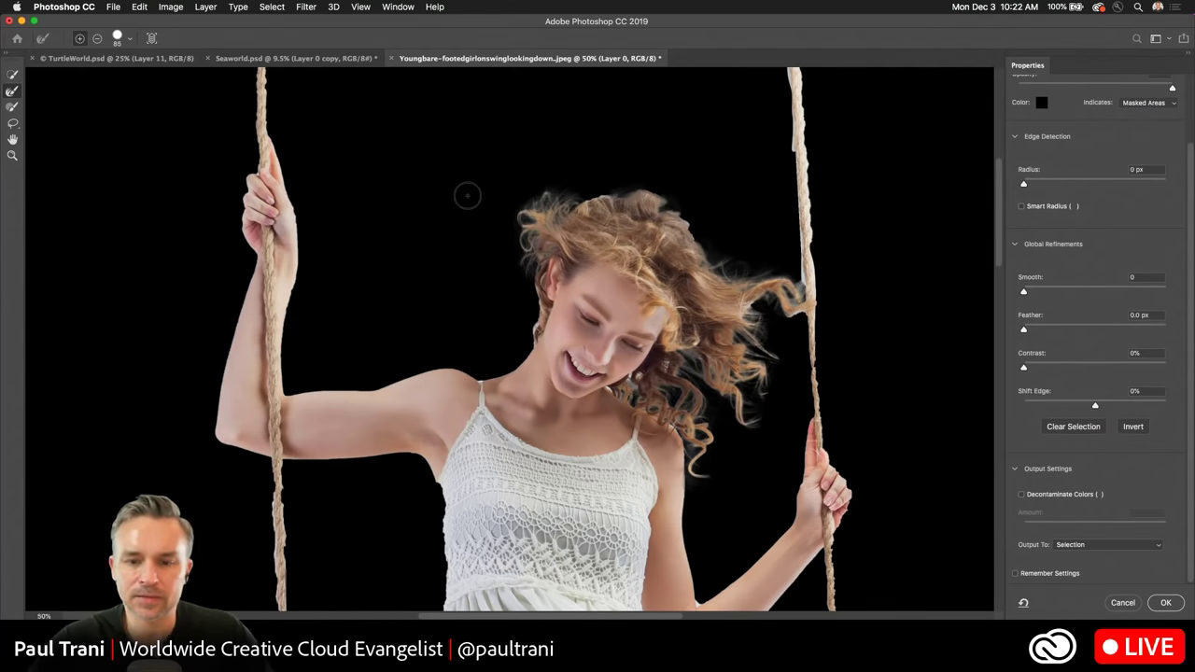
{"action": "mouse_move", "coordinate": [476, 411]}
{"action": "left_mouse_down"}
{"action": "mouse_move", "coordinate": [571, 151]}
{"action": "mouse_move", "coordinate": [469, 205]}
{"action": "mouse_move", "coordinate": [409, 336]}
{"action": "left_mouse_up"}
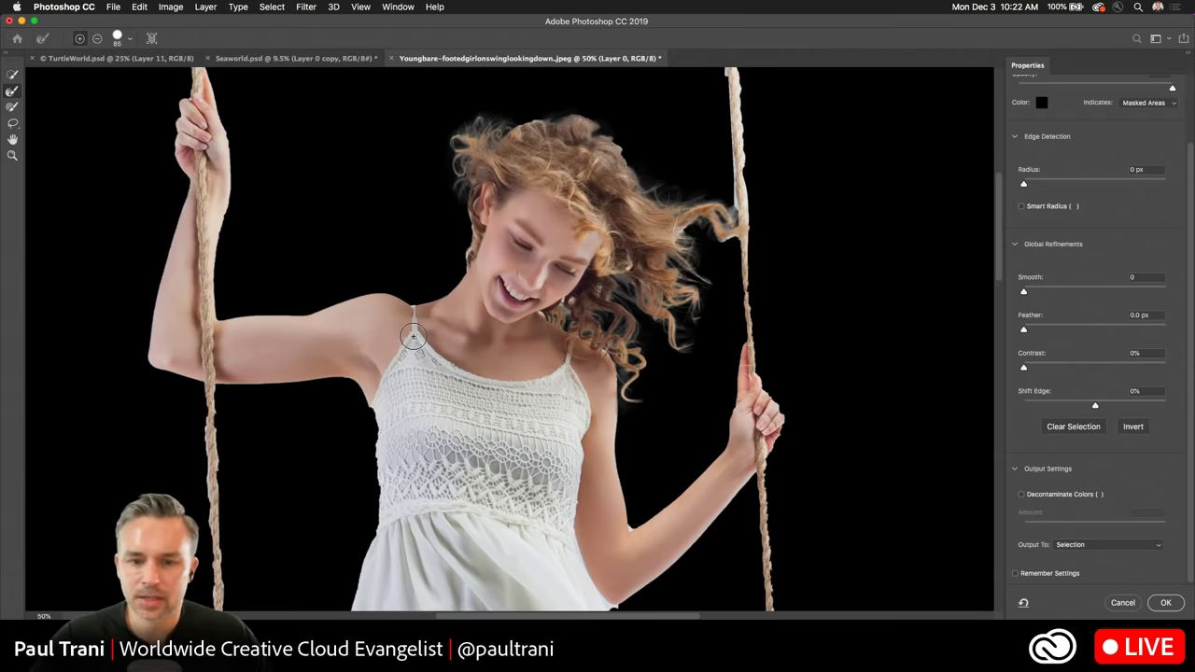
{"action": "scroll", "coordinate": [522, 266], "scroll_direction": "up", "scroll_amount": 1}
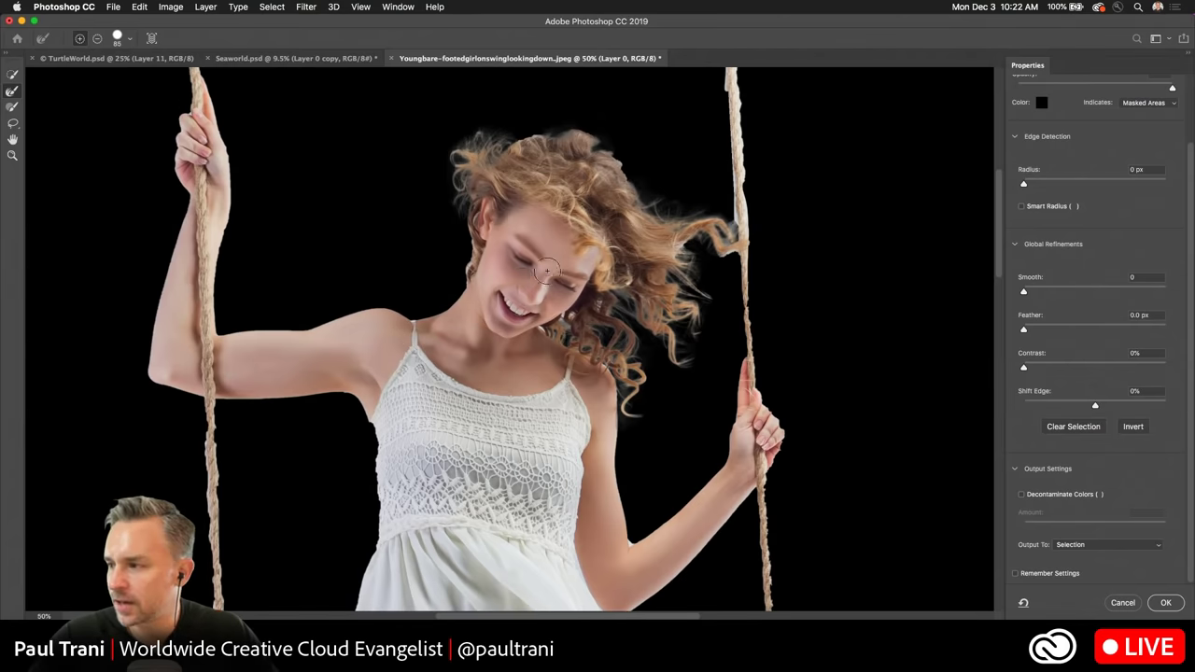
{"action": "scroll", "coordinate": [546, 271], "scroll_direction": "left", "scroll_amount": 1}
{"action": "mouse_move", "coordinate": [711, 238]}
{"action": "left_mouse_down"}
{"action": "mouse_move", "coordinate": [737, 192]}
{"action": "mouse_move", "coordinate": [727, 224]}
{"action": "left_mouse_up"}
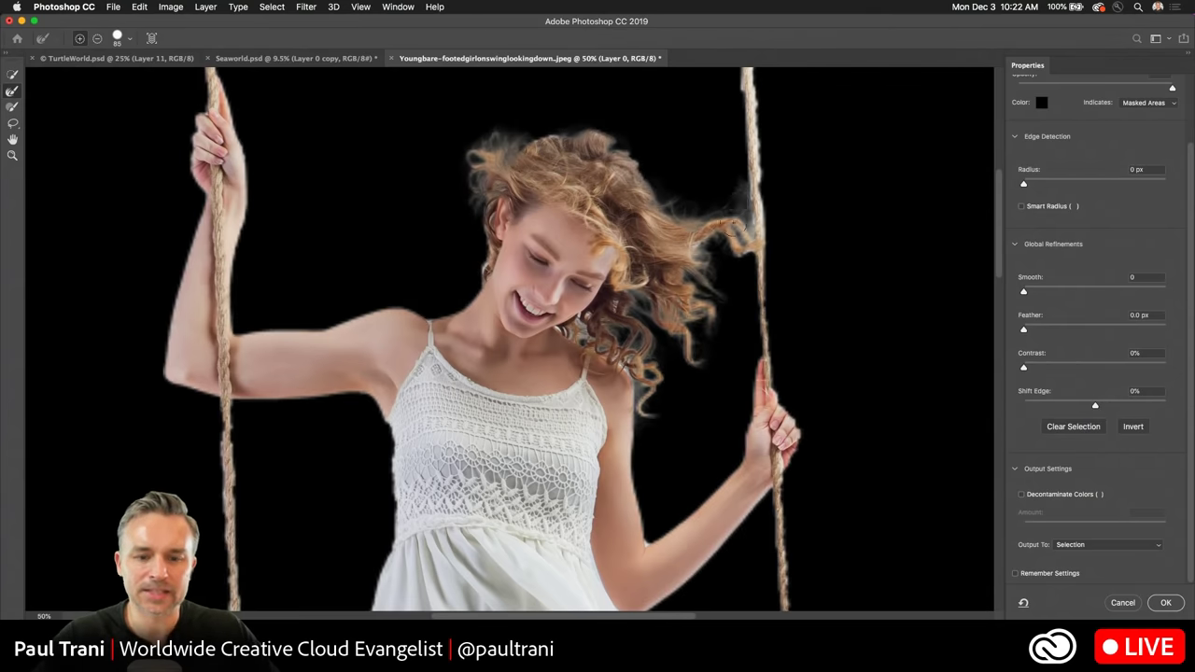
{"action": "scroll", "coordinate": [454, 275], "scroll_direction": "down", "scroll_amount": 5}
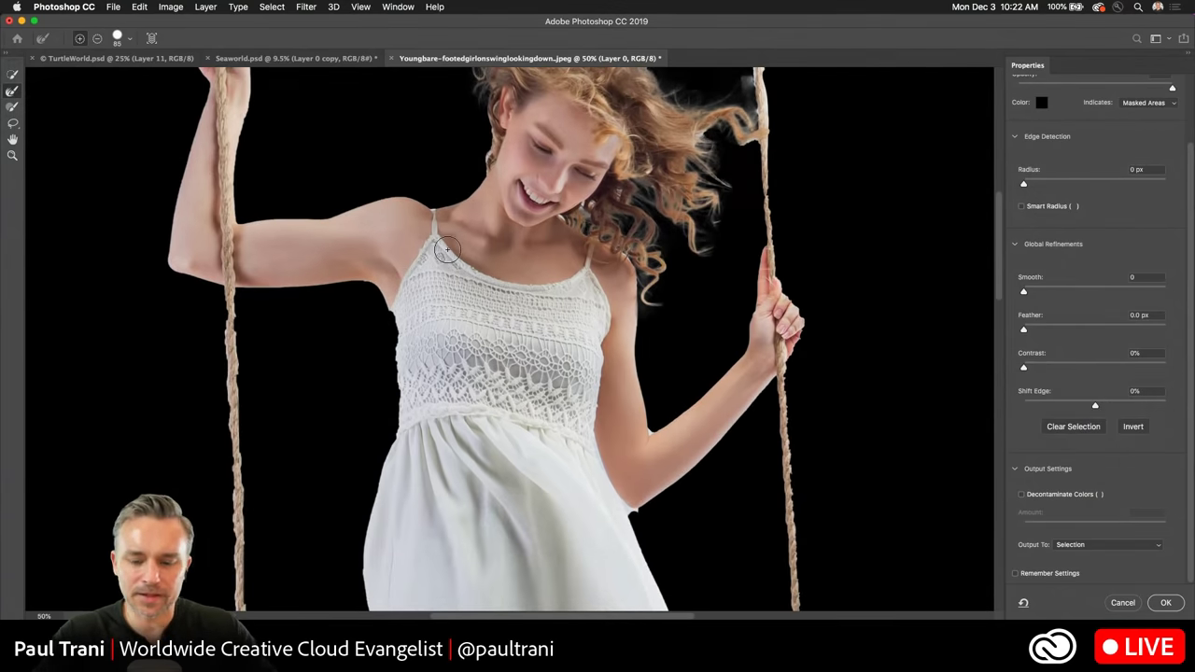
{"action": "key", "text": "super+minus"}
{"action": "key", "text": "super+minus"}
{"action": "key", "text": "super+minus"}
{"action": "key", "text": "super+minus"}
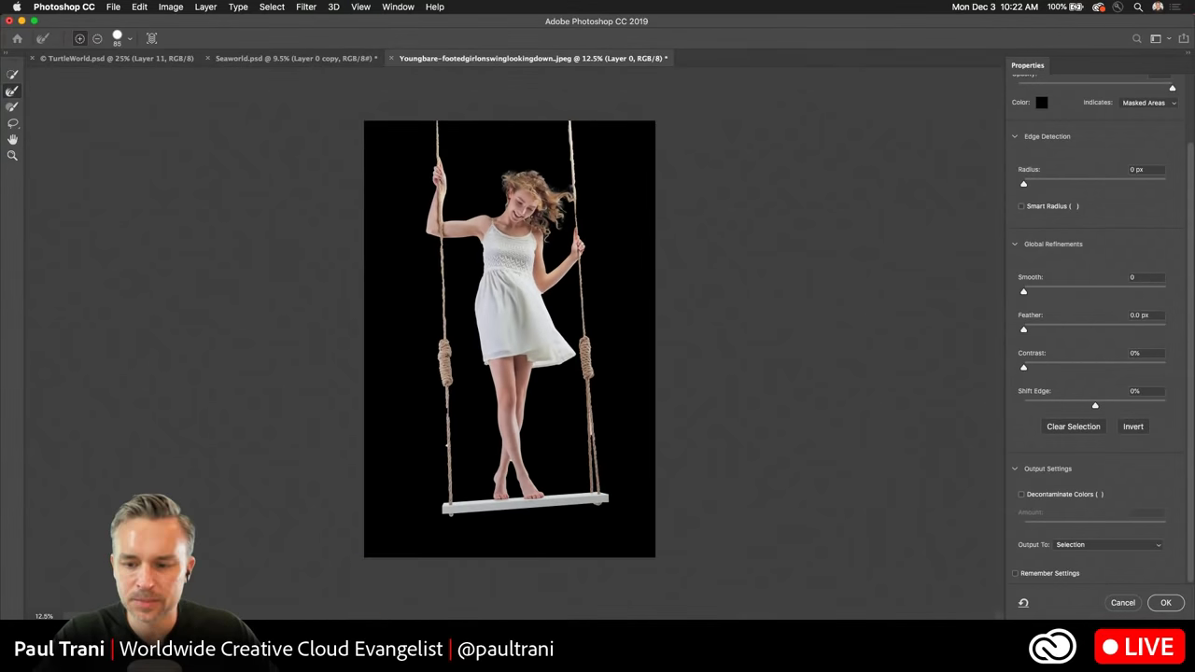
Output the refined selection to a new layer with layer mask and float the photo window.
{"action": "left_click", "coordinate": [1166, 603]}
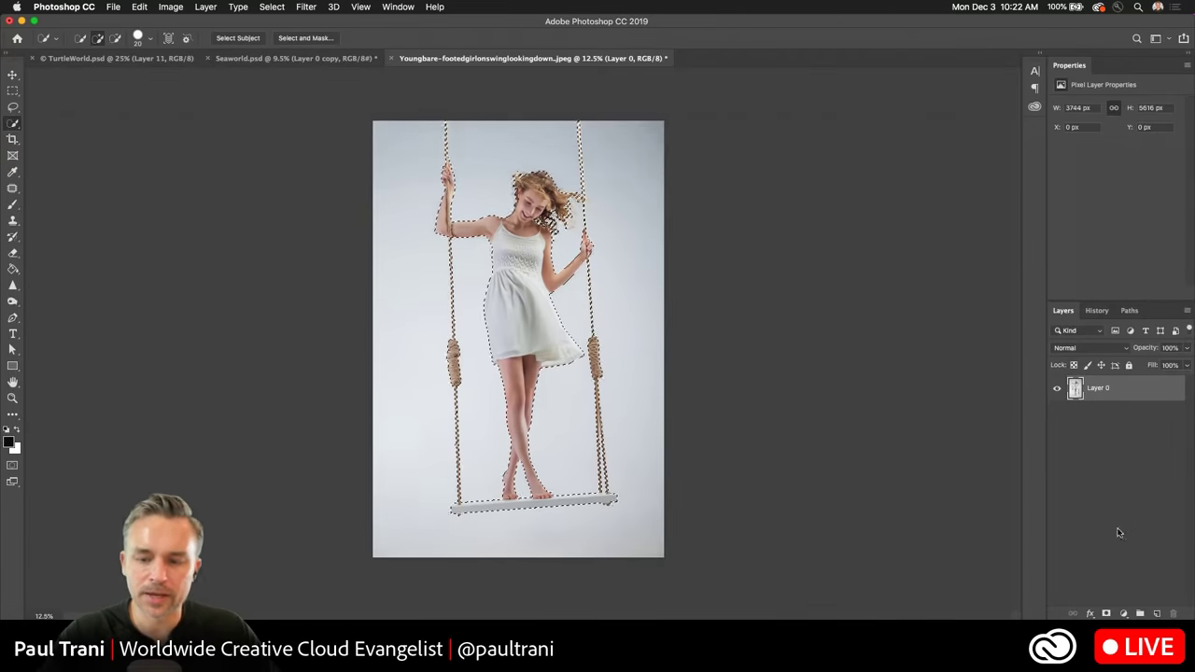
{"action": "left_click", "coordinate": [305, 38]}
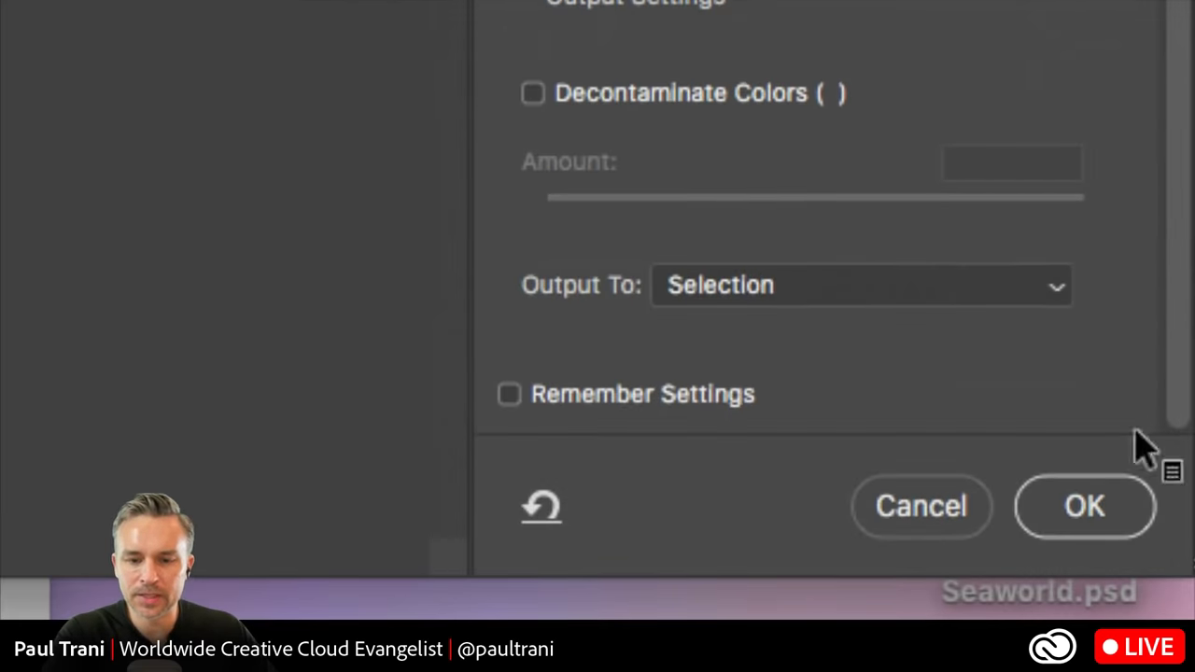
{"action": "left_click", "coordinate": [1137, 545]}
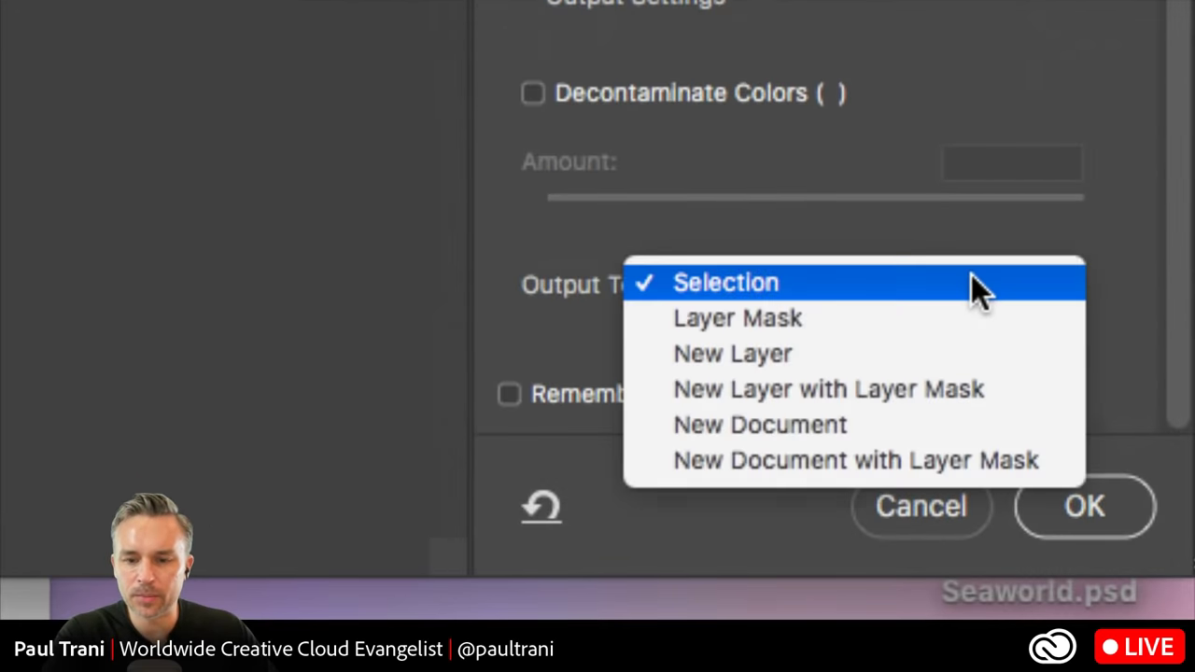
{"action": "left_click", "coordinate": [1024, 408]}
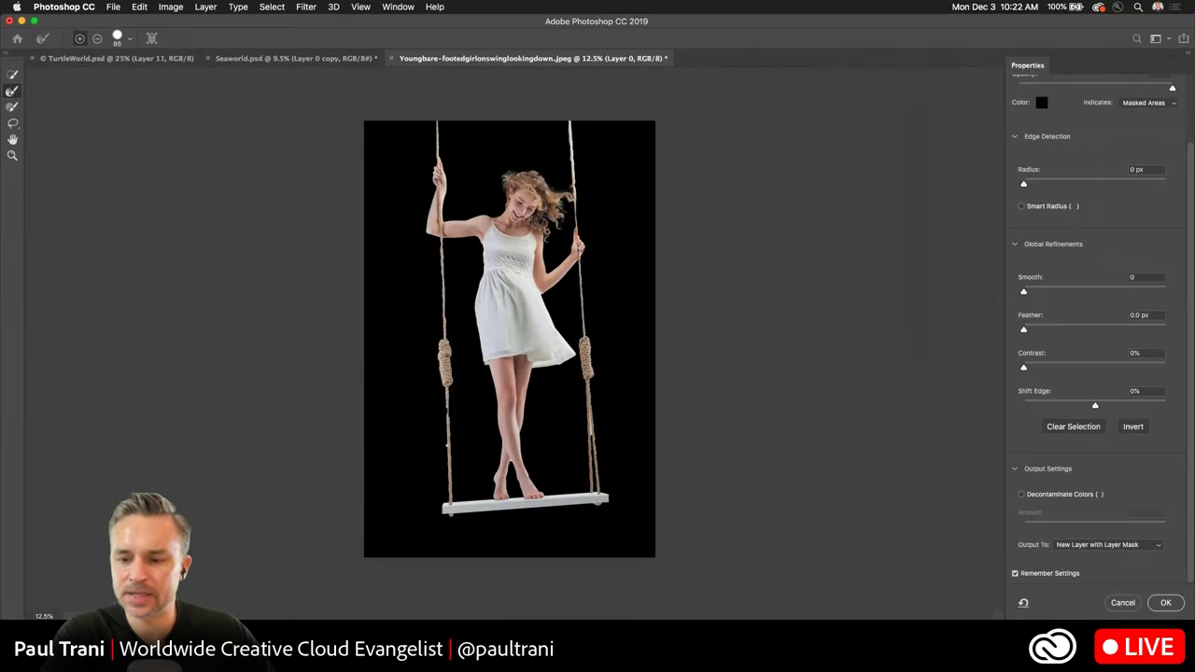
{"action": "left_click", "coordinate": [1166, 603]}
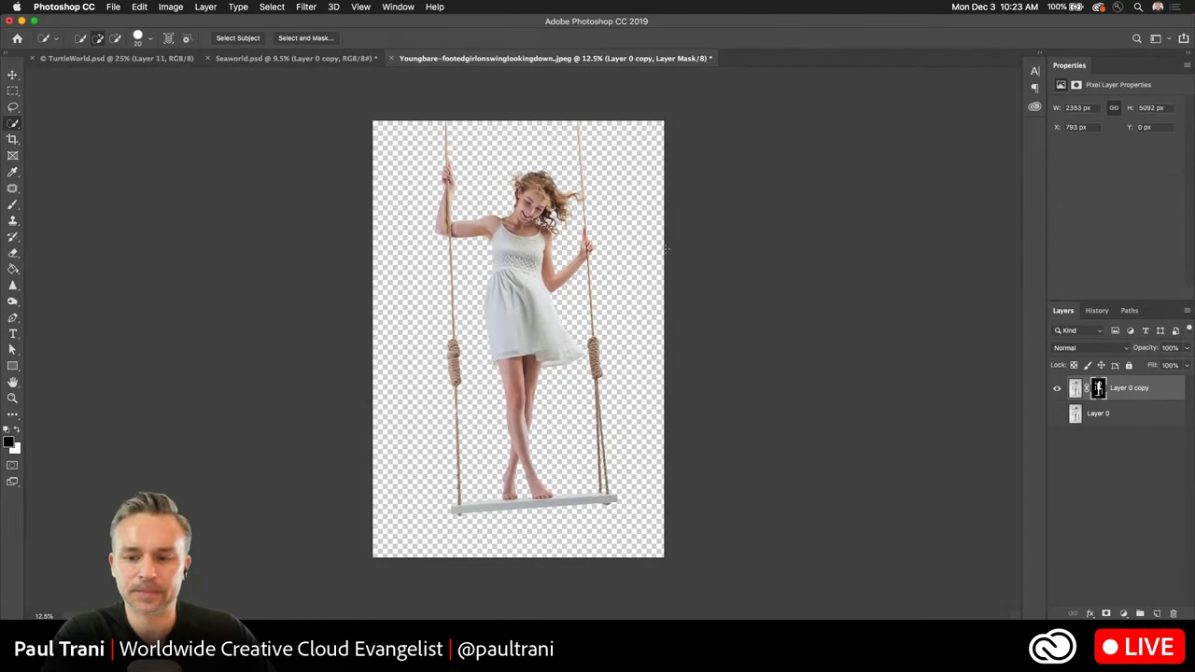
{"action": "left_click_drag", "start_coordinate": [423, 63], "coordinate": [1019, 122]}
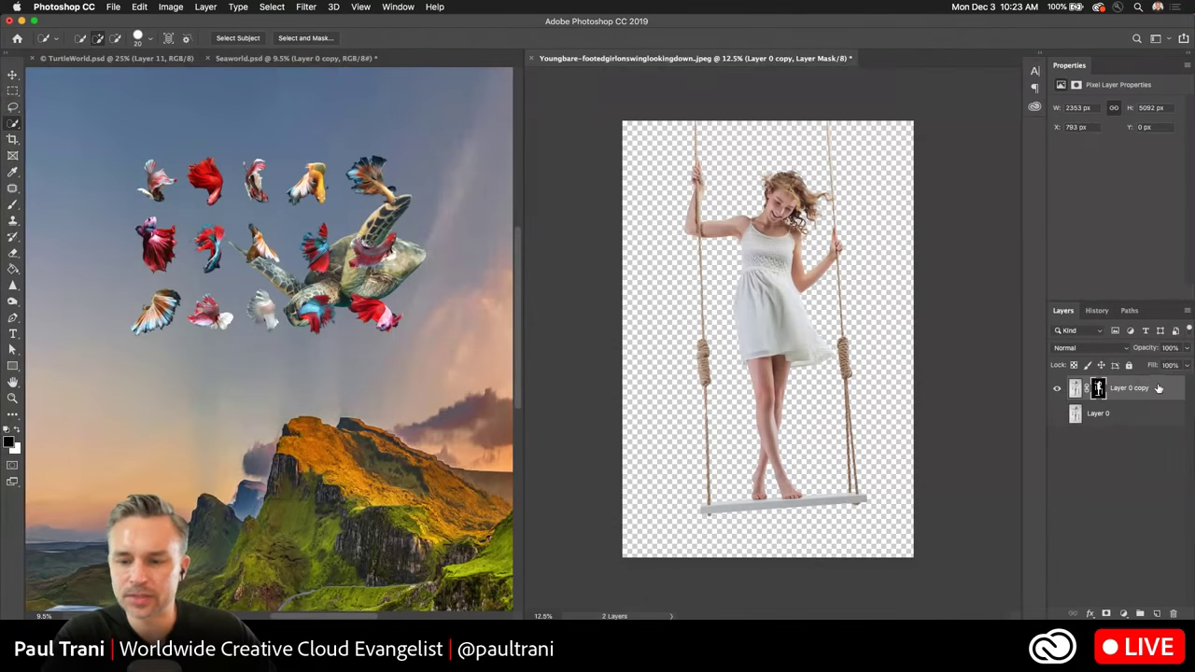
Copy the girl-on-swing layer into Seaworld.psd and close the swing photo without saving.
{"action": "left_click_drag", "start_coordinate": [1164, 388], "coordinate": [309, 325]}
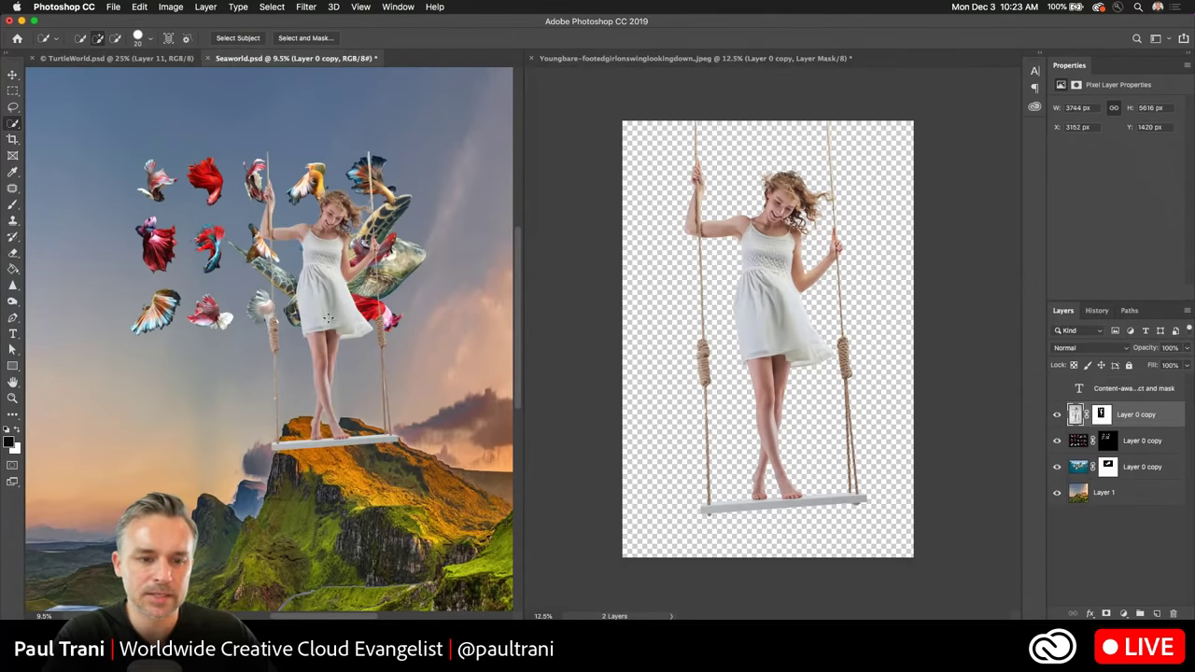
{"action": "left_click", "coordinate": [533, 65]}
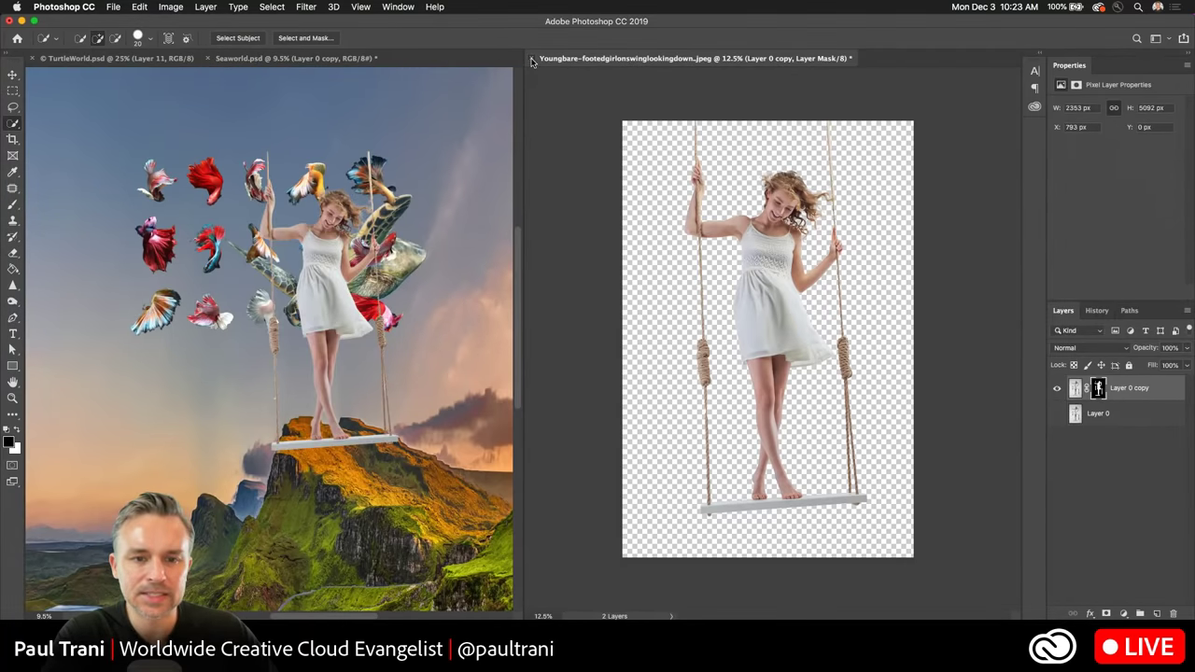
{"action": "left_click", "coordinate": [532, 59]}
{"action": "left_click", "coordinate": [555, 231]}
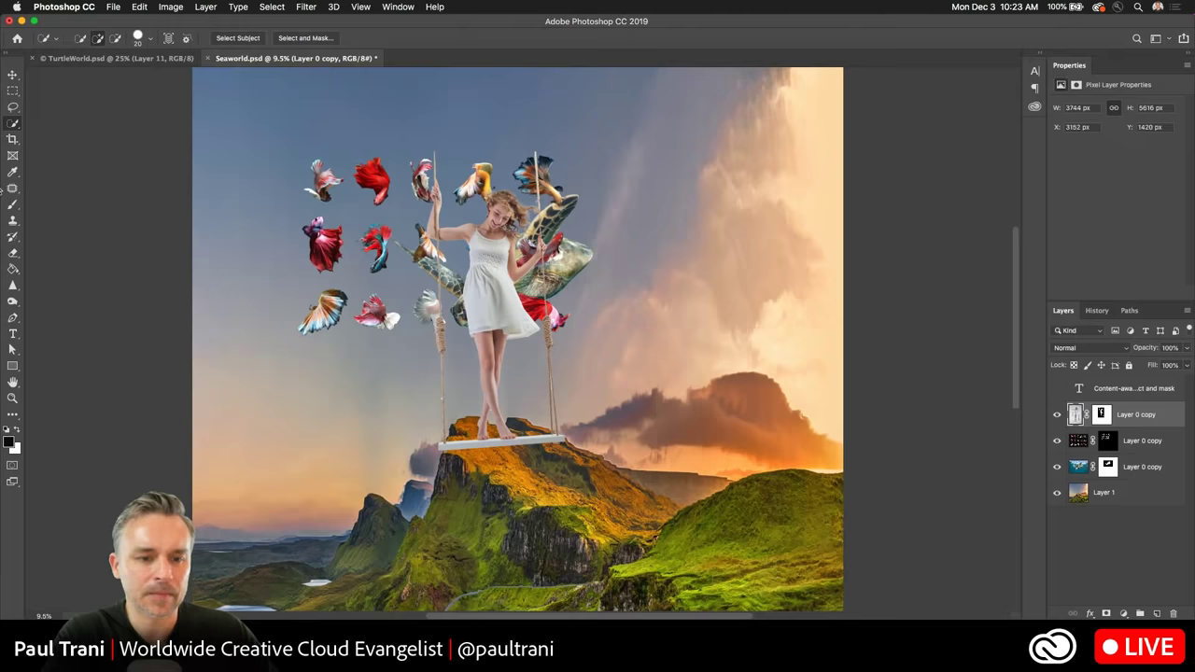
Position the girl on the swing above the central mountain peak, then select the turtle layer.
{"action": "left_click", "coordinate": [12, 73]}
{"action": "left_click_drag", "start_coordinate": [498, 208], "coordinate": [583, 306]}
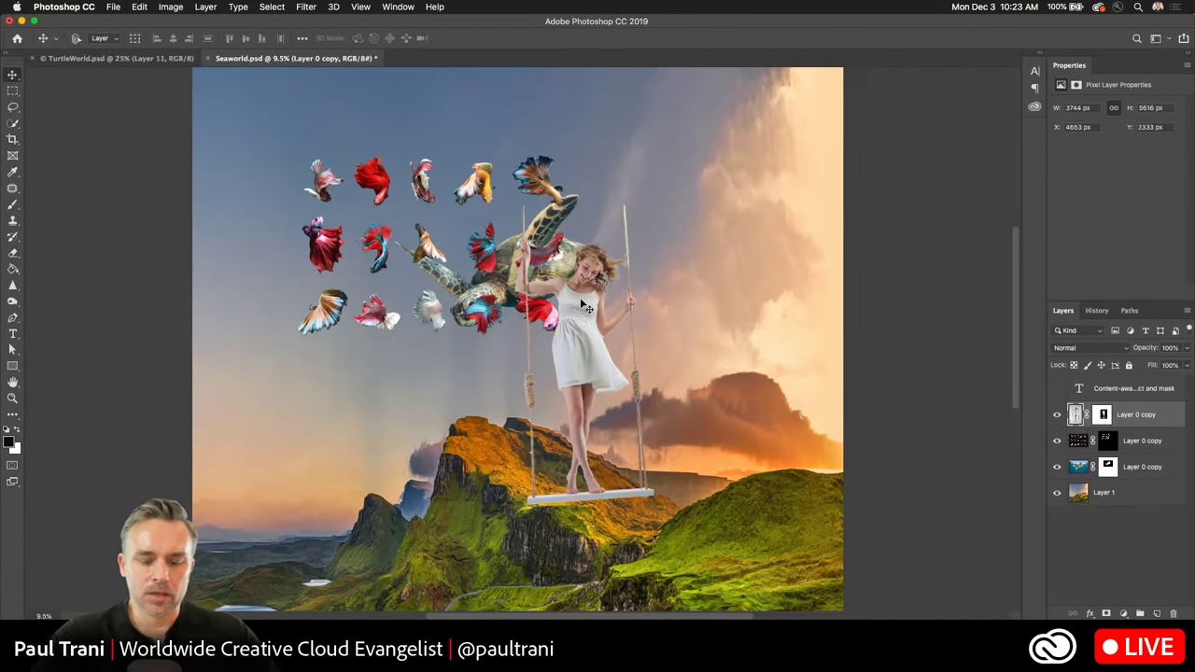
{"action": "key", "text": "super+plus"}
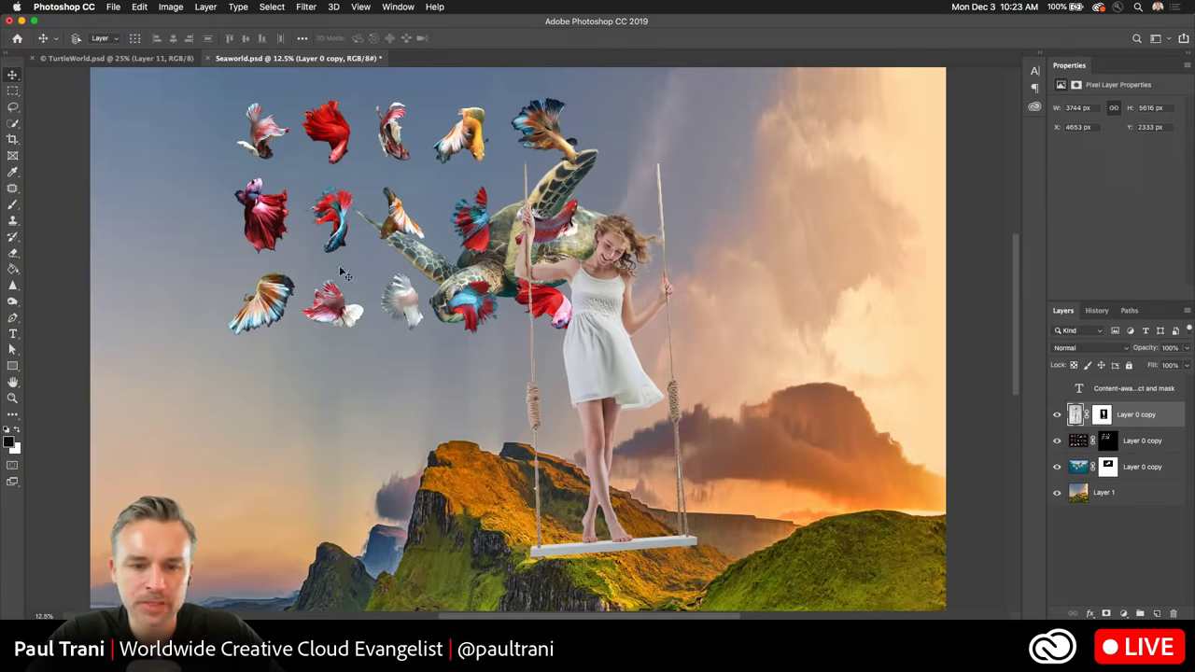
{"action": "left_click_drag", "start_coordinate": [598, 336], "coordinate": [513, 336]}
{"action": "left_click", "coordinate": [1113, 448]}
{"action": "left_click", "coordinate": [1125, 417]}
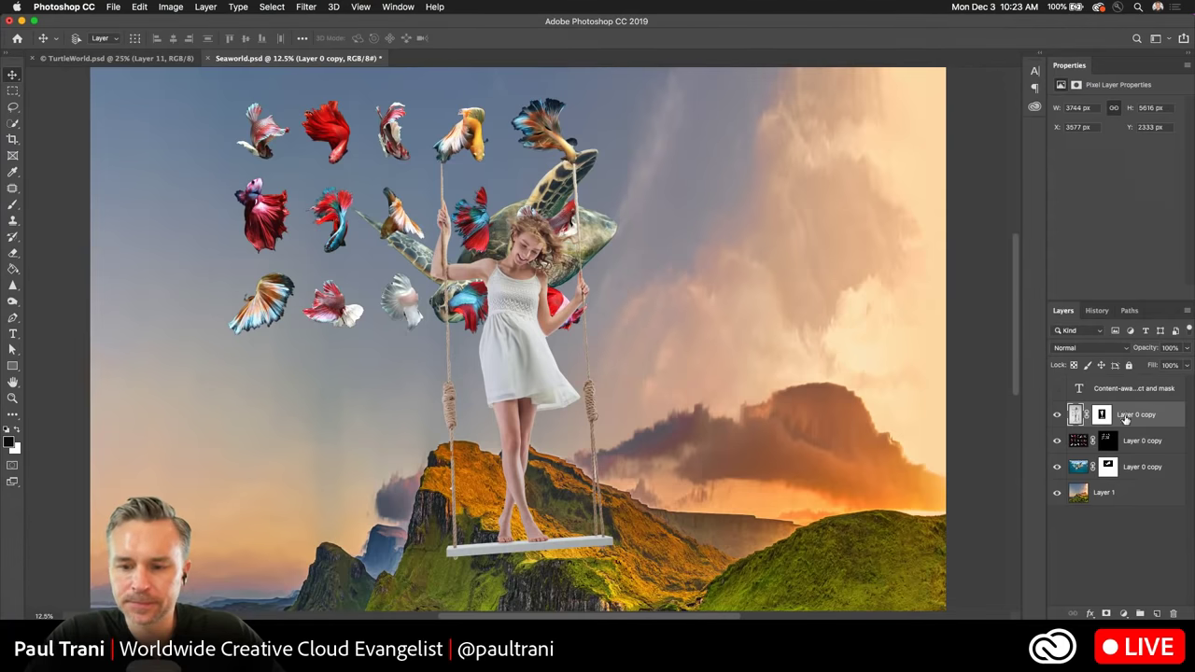
{"action": "left_click", "coordinate": [1139, 449]}
{"action": "left_click", "coordinate": [1129, 472]}
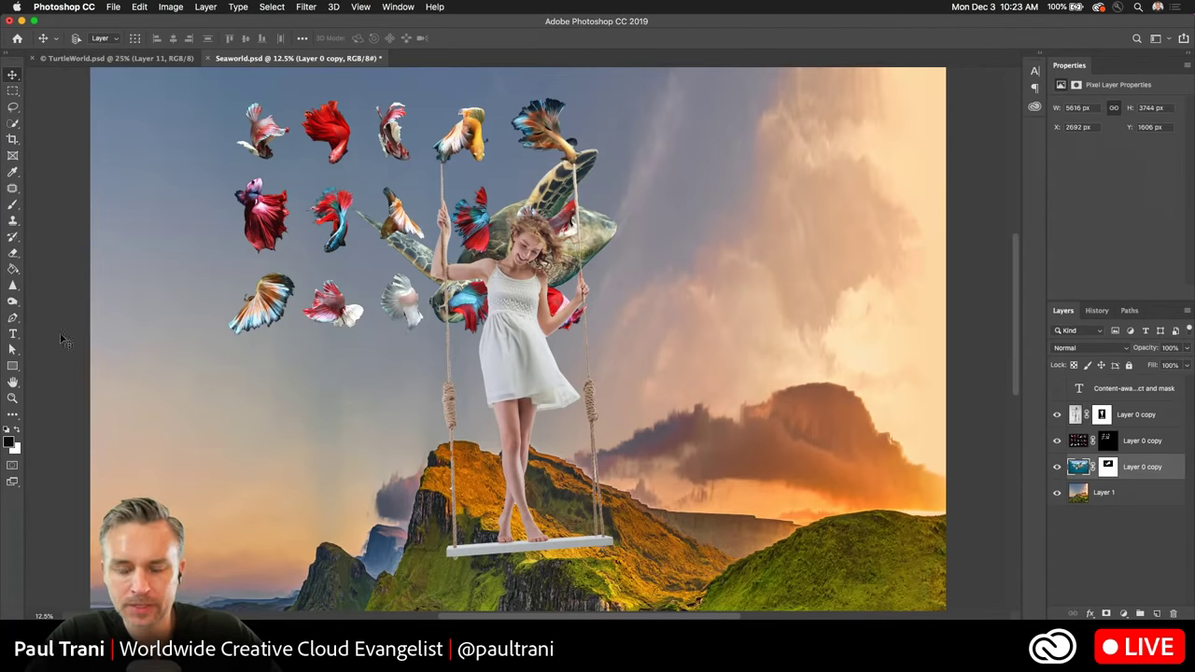
Move the turtle into the right-hand sky and rename the layers turtle, fish and woman.
{"action": "left_click_drag", "start_coordinate": [390, 229], "coordinate": [594, 224]}
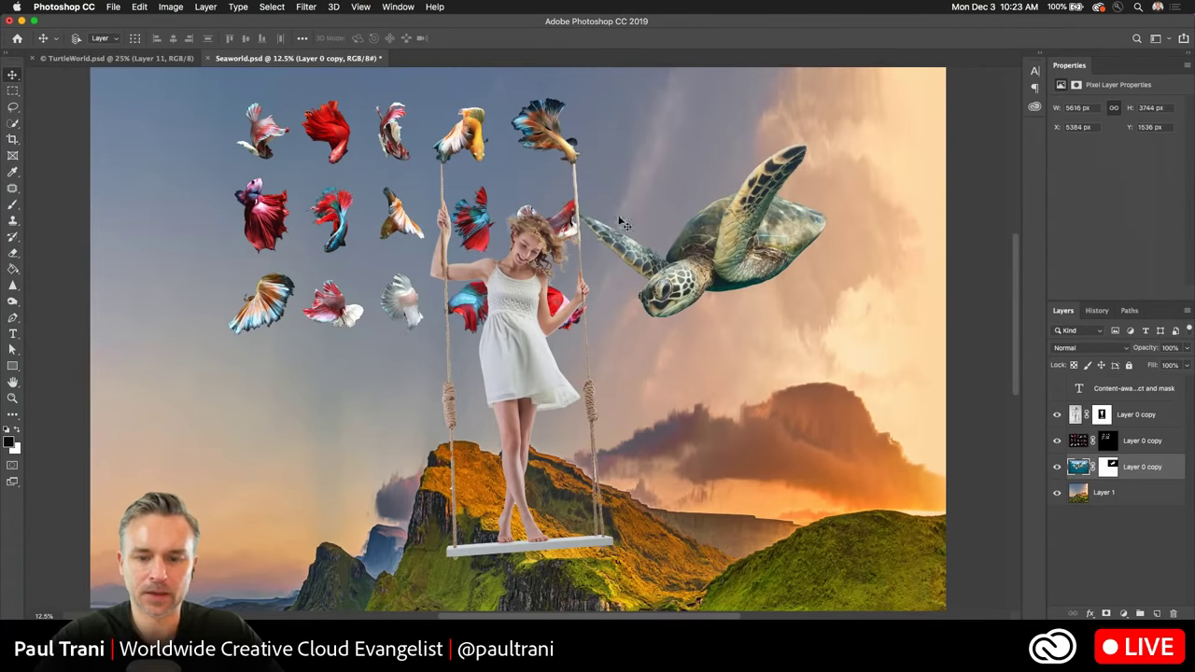
{"action": "double_click", "coordinate": [1134, 467]}
{"action": "type", "text": "tur"}
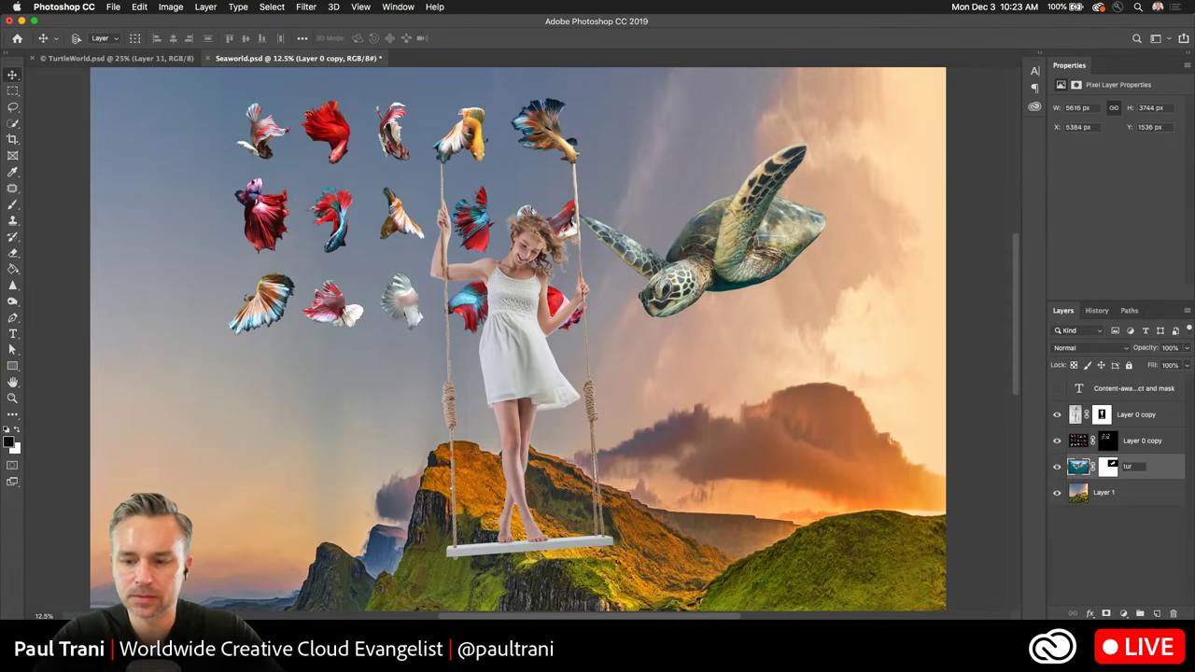
{"action": "type", "text": "tle"}
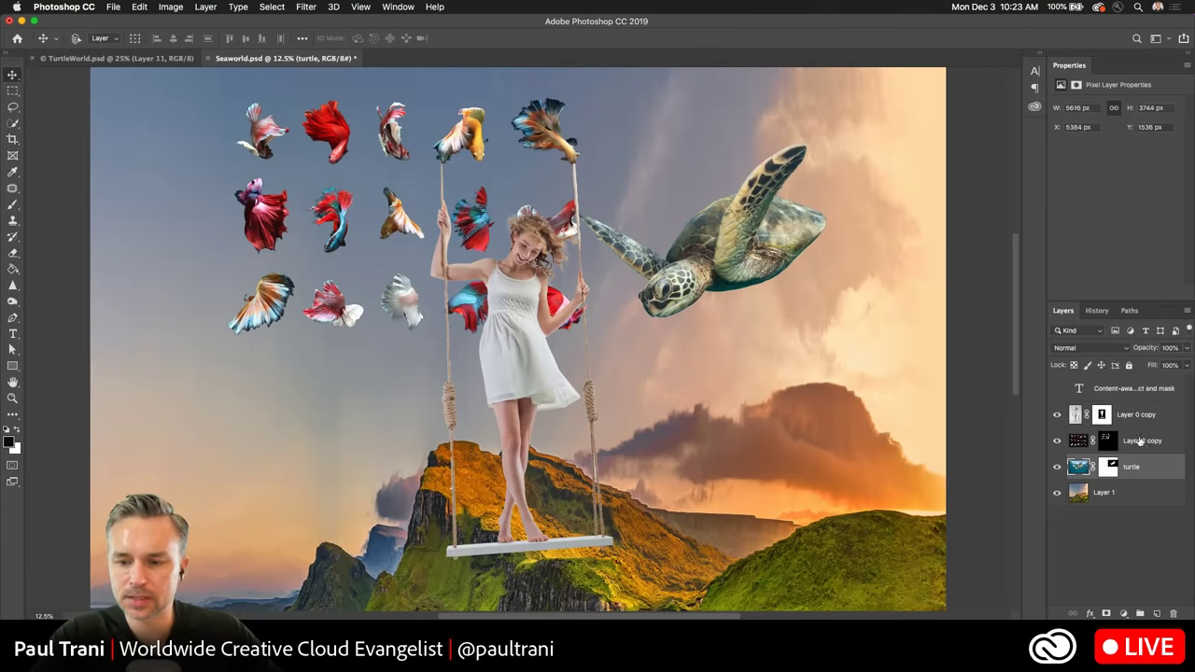
{"action": "left_click", "coordinate": [1131, 442]}
{"action": "double_click", "coordinate": [1146, 443]}
{"action": "type", "text": "fish"}
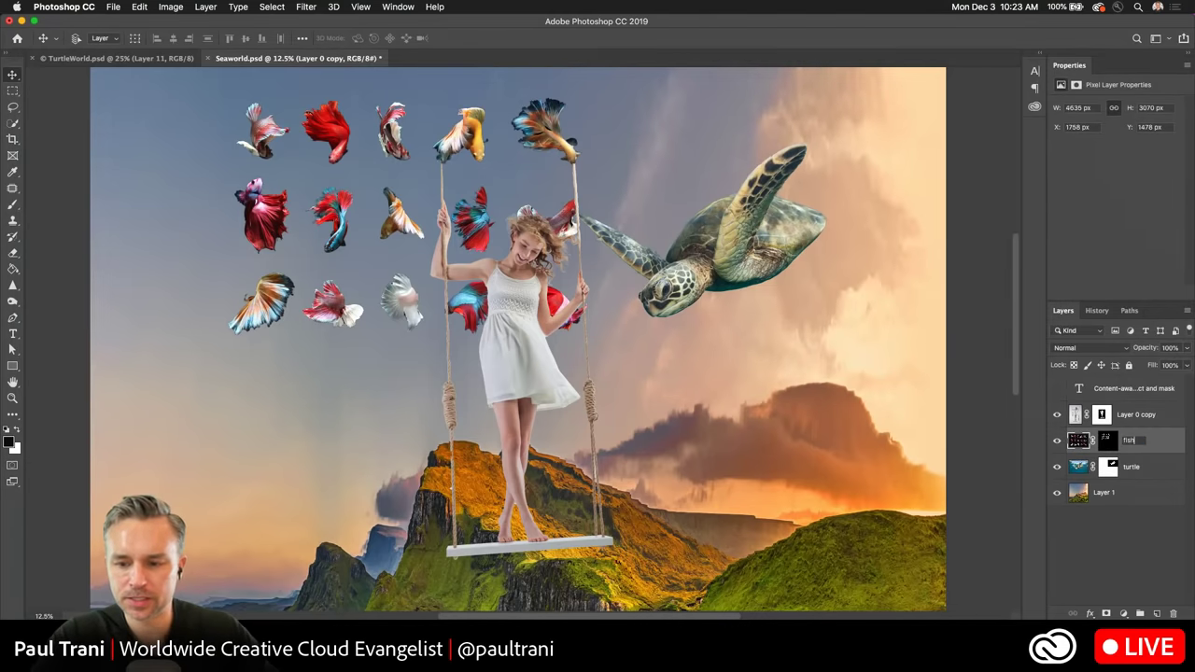
{"action": "key", "text": "Return"}
{"action": "double_click", "coordinate": [1132, 416]}
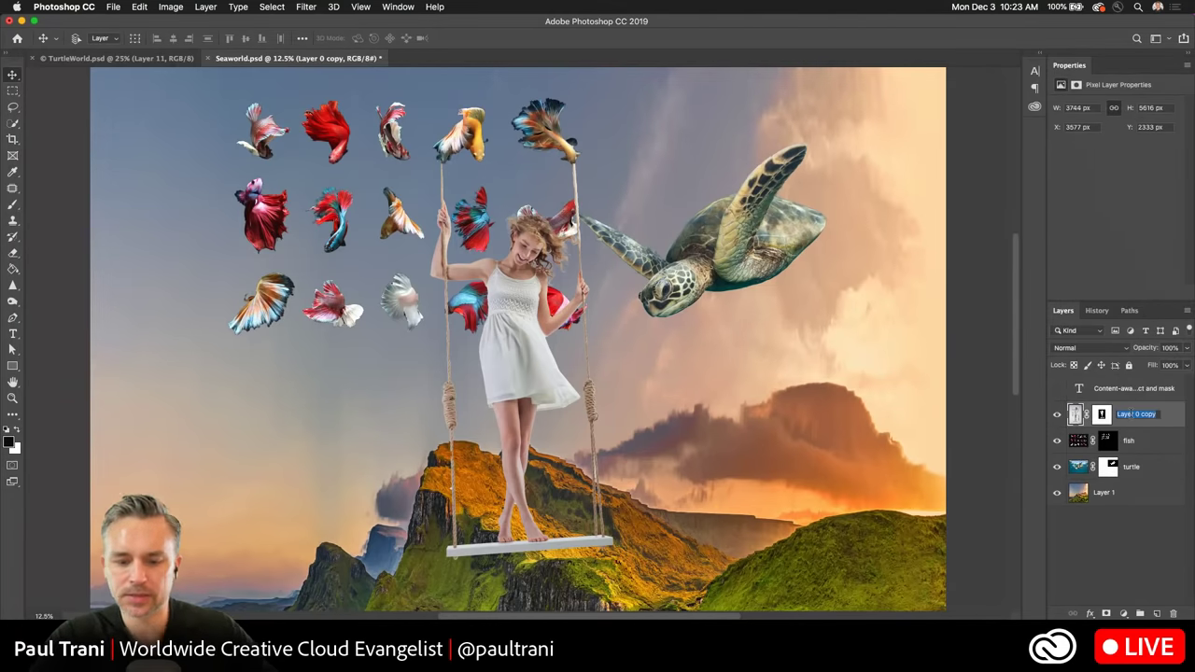
{"action": "type", "text": "woman"}
{"action": "key", "text": "Return"}
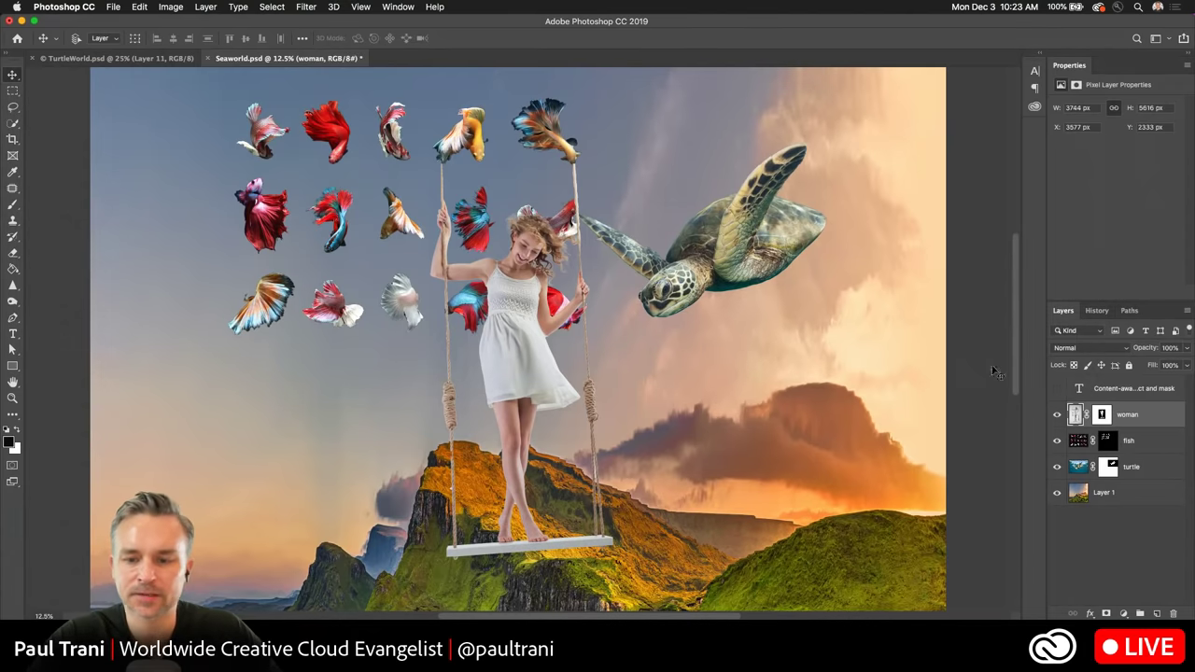
Nudge the woman right, raise the turtle layer, and select the woman and fish layers.
{"action": "left_click_drag", "start_coordinate": [493, 301], "coordinate": [525, 292]}
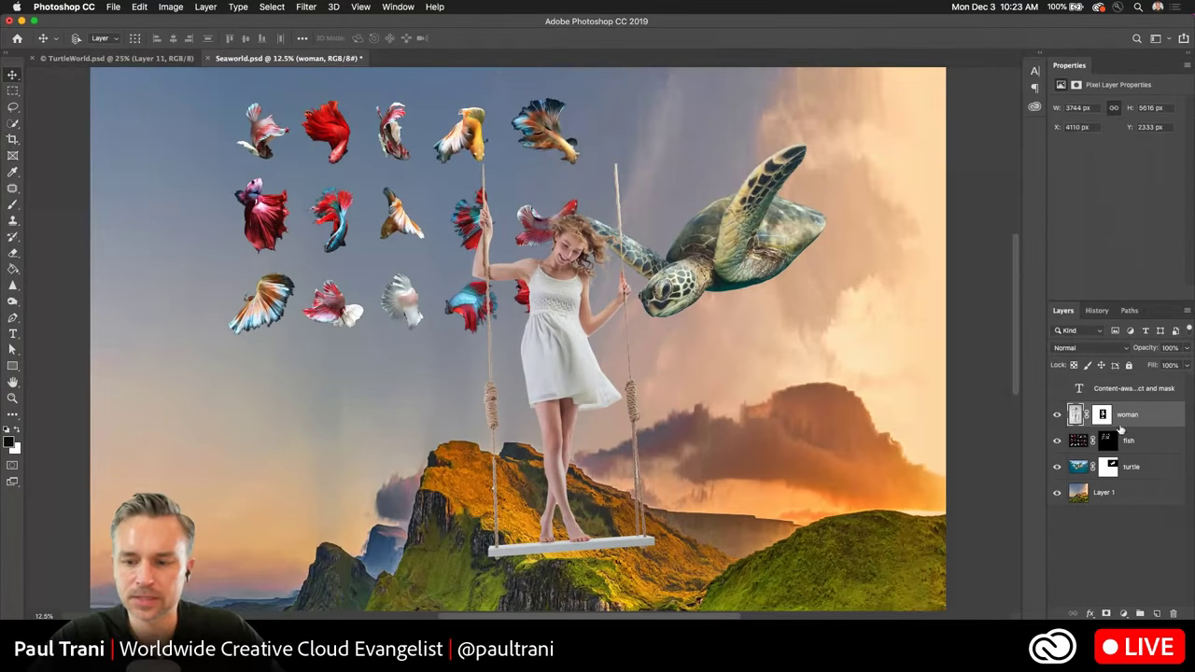
{"action": "left_click", "coordinate": [1138, 468]}
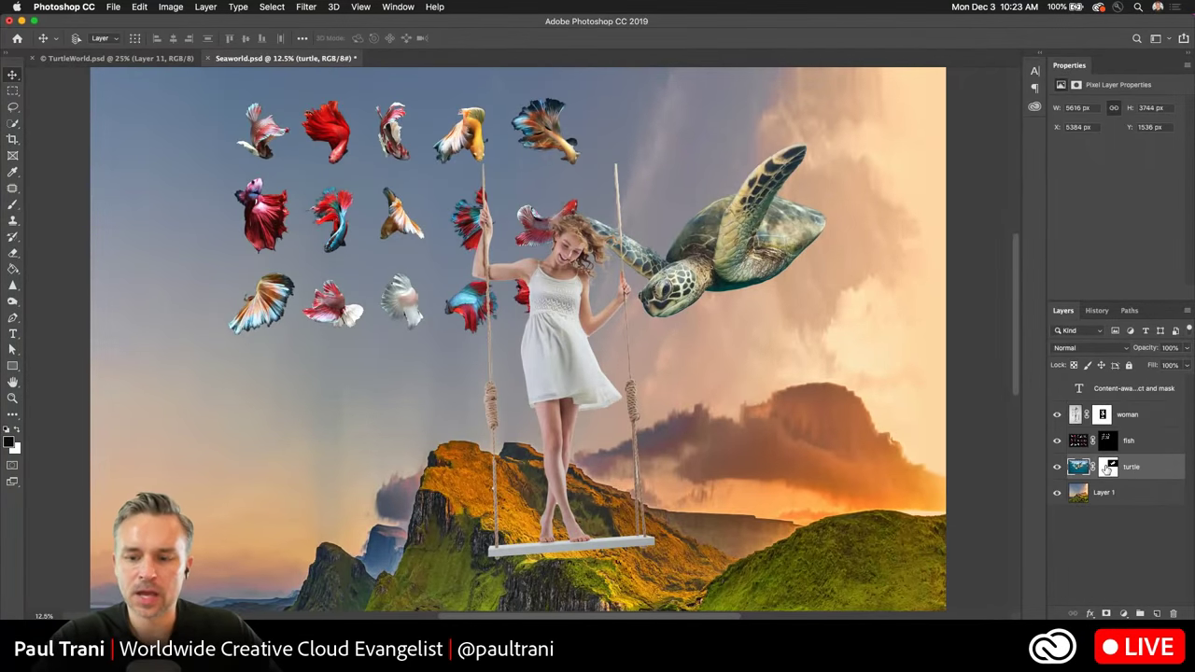
{"action": "left_click", "coordinate": [1106, 469]}
{"action": "mouse_move", "coordinate": [1155, 469]}
{"action": "left_mouse_down"}
{"action": "mouse_move", "coordinate": [1120, 565]}
{"action": "mouse_move", "coordinate": [1143, 457]}
{"action": "left_mouse_up"}
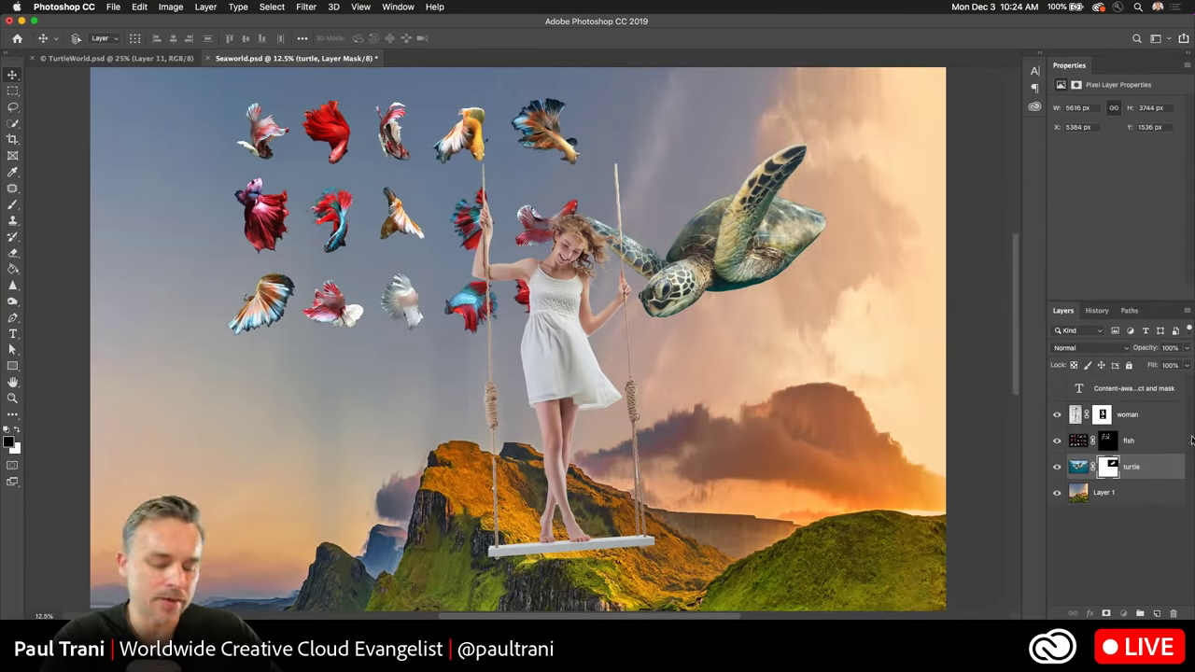
{"action": "left_click", "coordinate": [1127, 418]}
{"action": "left_click", "coordinate": [1129, 437], "text": "shift"}
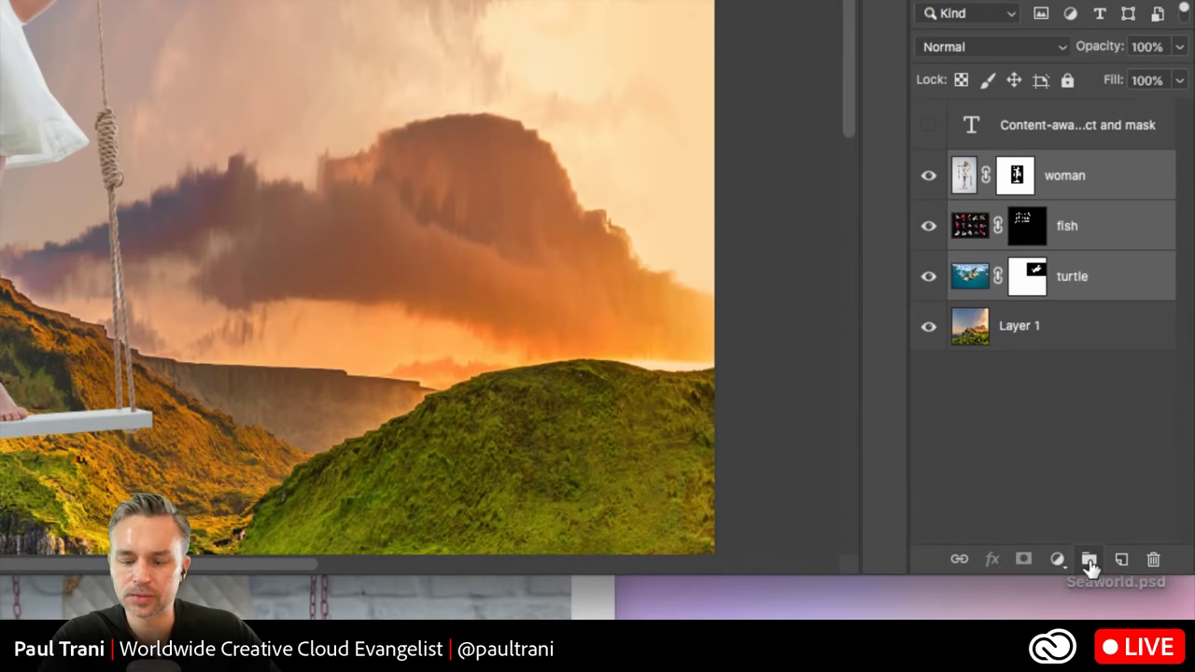
Group the woman, fish and turtle layers and keep a hidden duplicate named Backup.
{"action": "left_click", "coordinate": [1088, 559]}
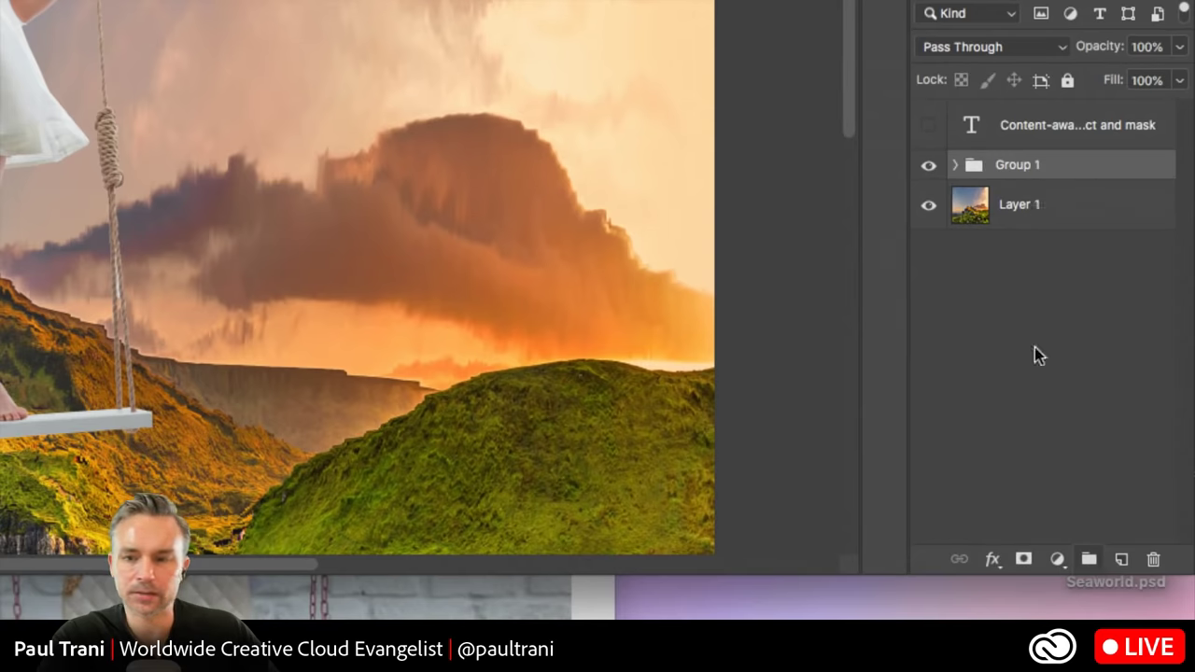
{"action": "left_click_drag", "start_coordinate": [1008, 165], "coordinate": [1121, 558]}
{"action": "double_click", "coordinate": [1027, 165]}
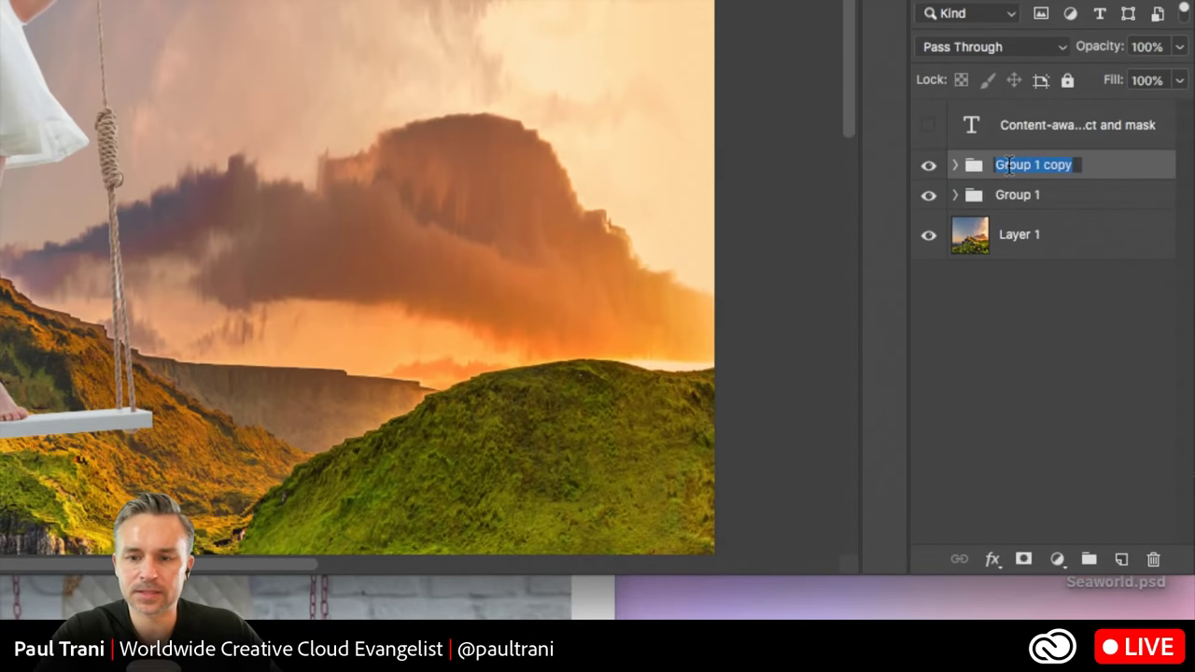
{"action": "type", "text": "Backup"}
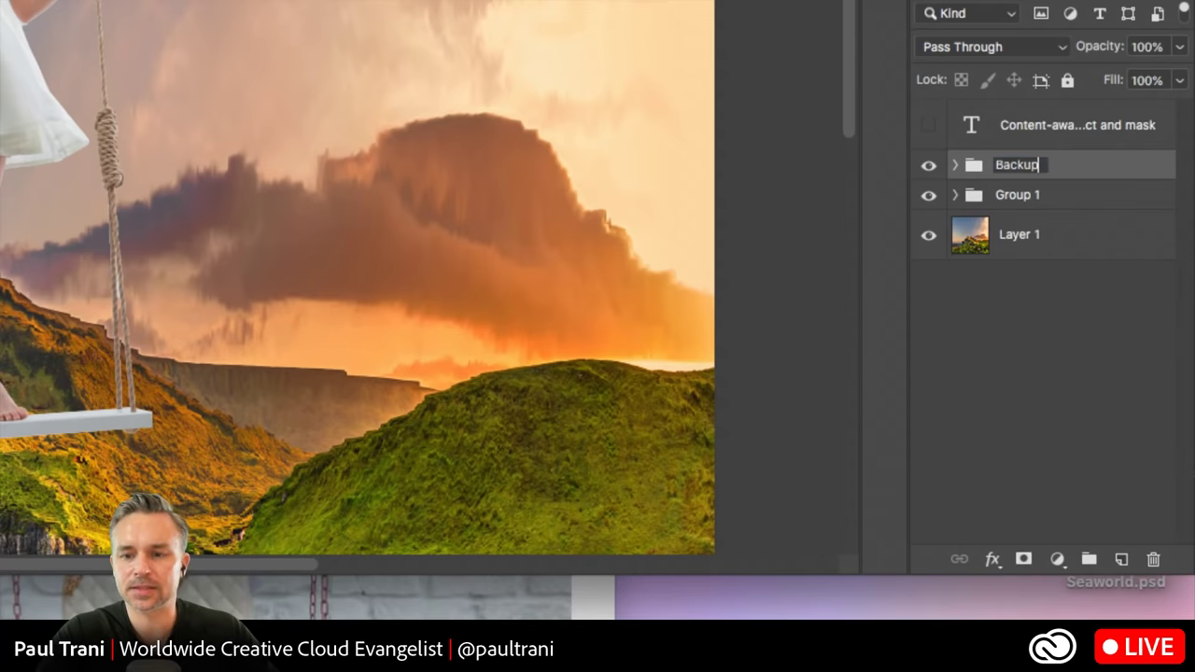
{"action": "key", "text": "Return"}
{"action": "left_click", "coordinate": [928, 165]}
Move the woman, fish and turtle layers out of Group 1.
{"action": "left_click", "coordinate": [987, 201]}
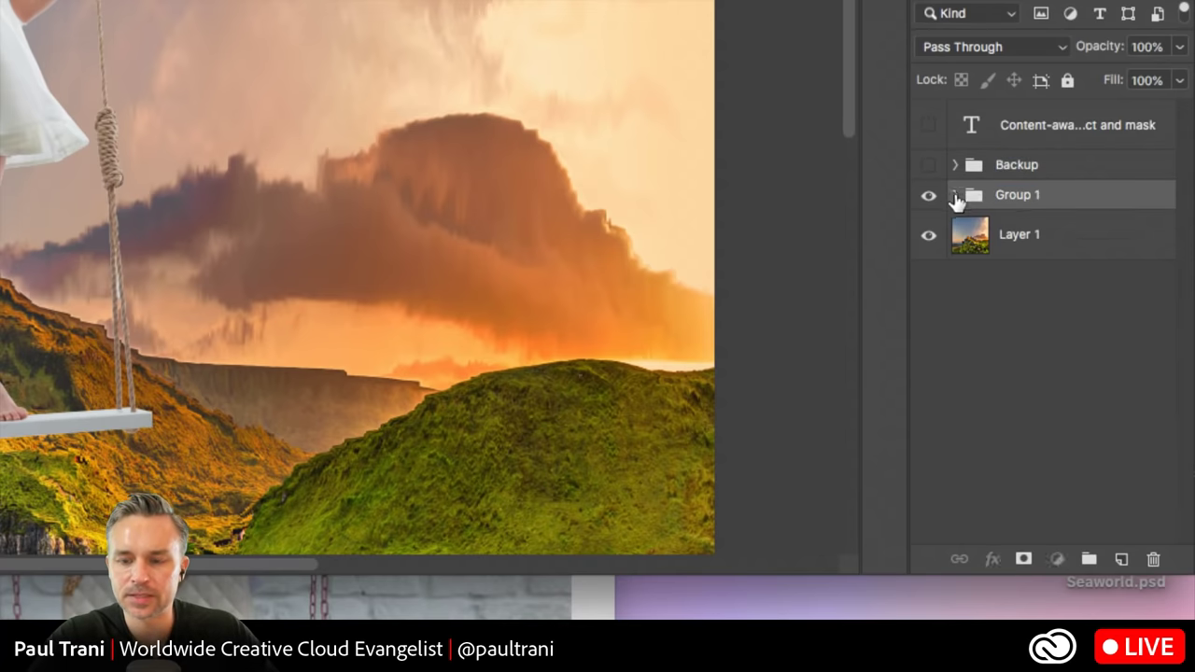
{"action": "left_click", "coordinate": [955, 195]}
{"action": "left_click", "coordinate": [1082, 236]}
{"action": "left_click", "coordinate": [1092, 336], "text": "shift"}
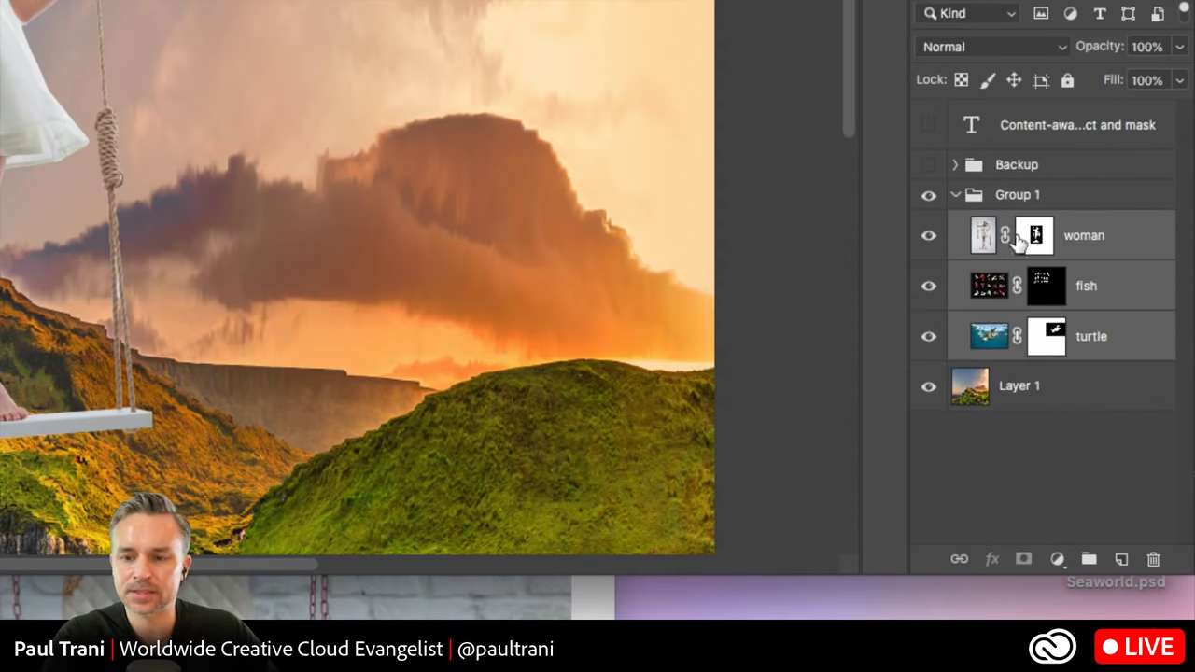
{"action": "left_click_drag", "start_coordinate": [1092, 336], "coordinate": [947, 204]}
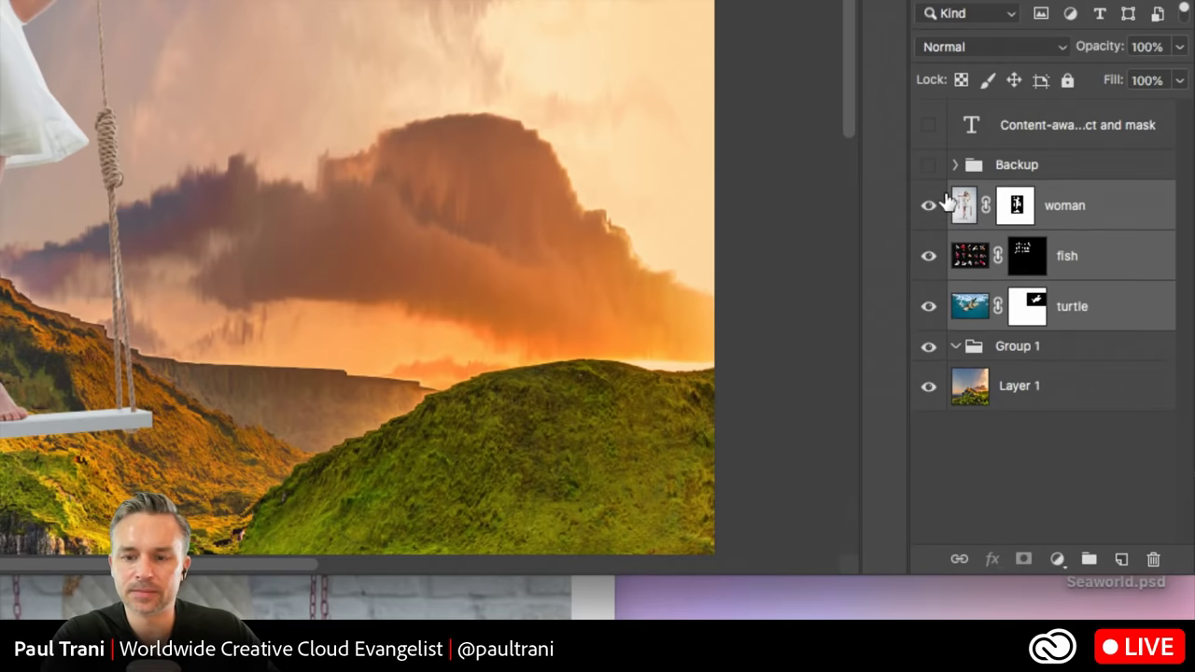
Apply the layer masks on the woman, fish and turtle layers.
{"action": "left_click", "coordinate": [1015, 205]}
{"action": "right_click", "coordinate": [1018, 209]}
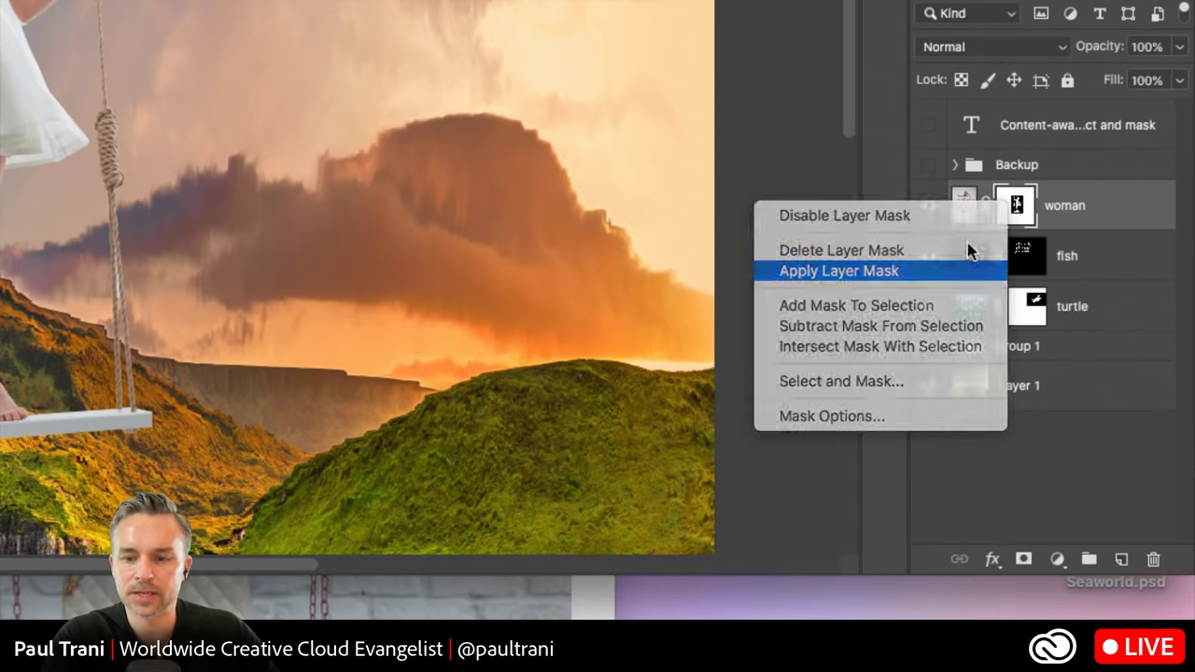
{"action": "left_click", "coordinate": [893, 270]}
{"action": "right_click", "coordinate": [1027, 262]}
{"action": "left_click", "coordinate": [922, 323]}
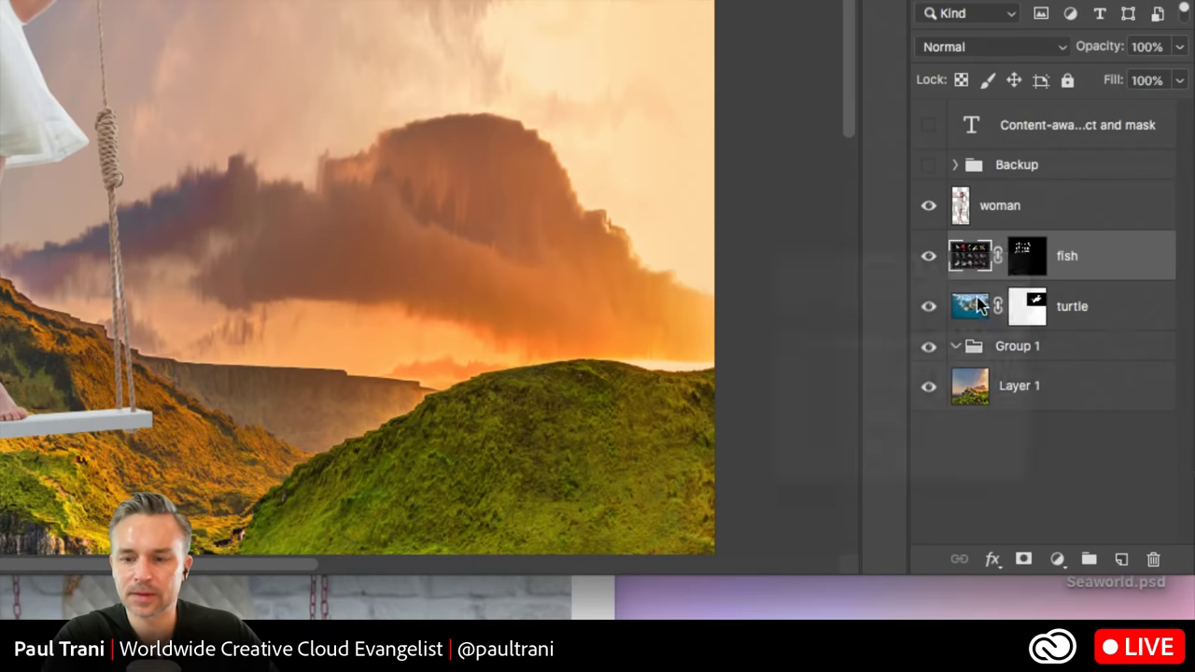
{"action": "right_click", "coordinate": [1027, 300]}
{"action": "left_click", "coordinate": [922, 362]}
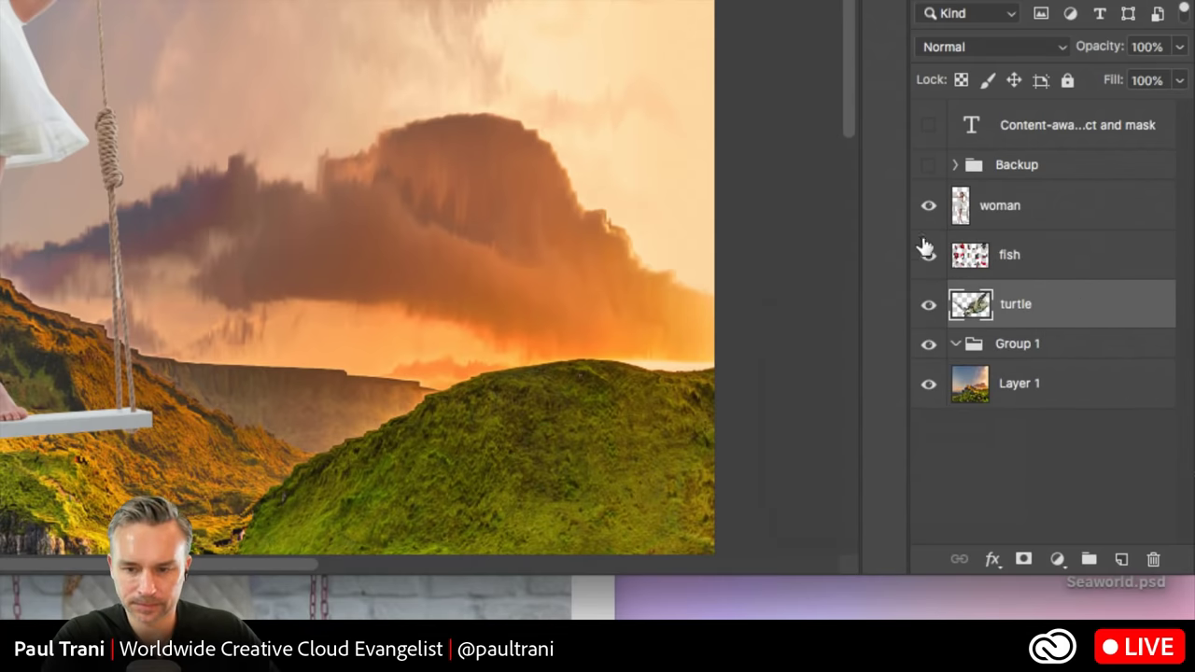
Hide those three layers, delete the empty Group 1, and rename Layer 1 'background'.
{"action": "left_click", "coordinate": [979, 214]}
{"action": "left_click", "coordinate": [928, 205]}
{"action": "left_click", "coordinate": [928, 254]}
{"action": "left_click", "coordinate": [928, 303]}
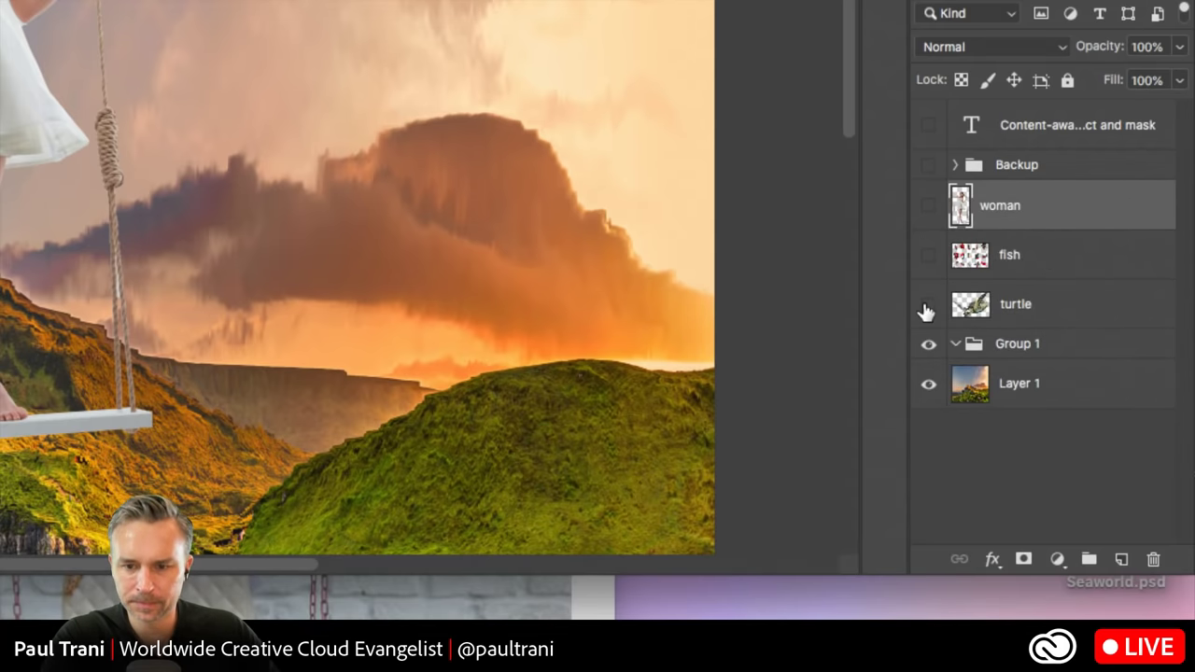
{"action": "left_click", "coordinate": [997, 353]}
{"action": "left_click", "coordinate": [1153, 558]}
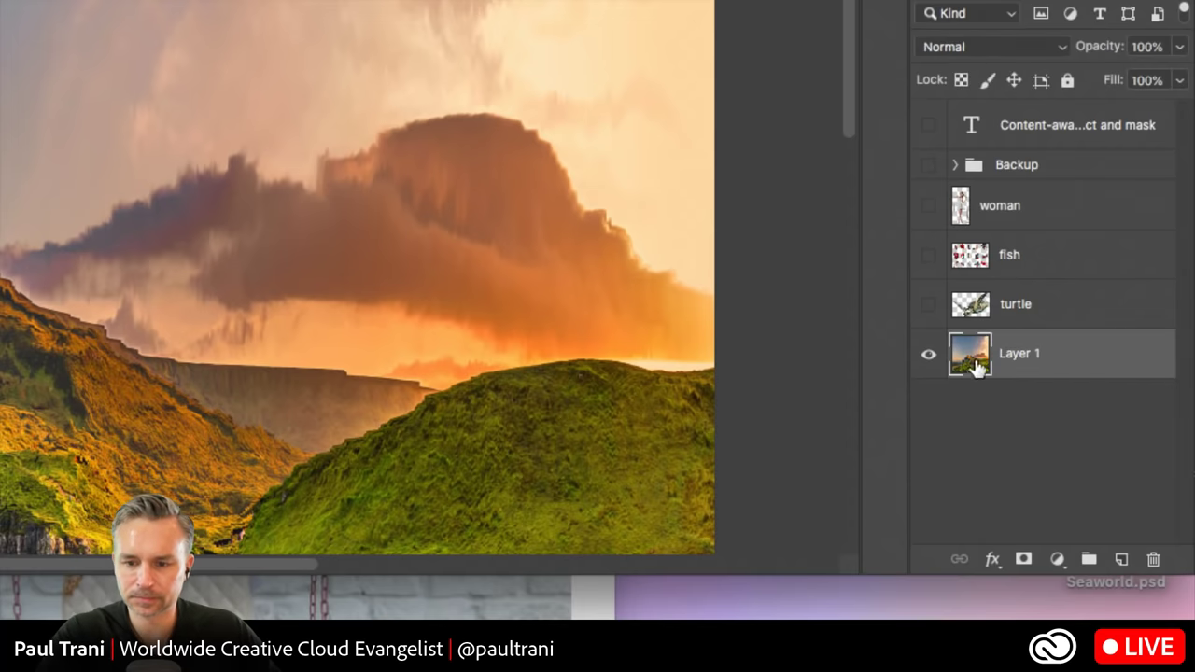
{"action": "double_click", "coordinate": [1021, 356]}
{"action": "type", "text": "background"}
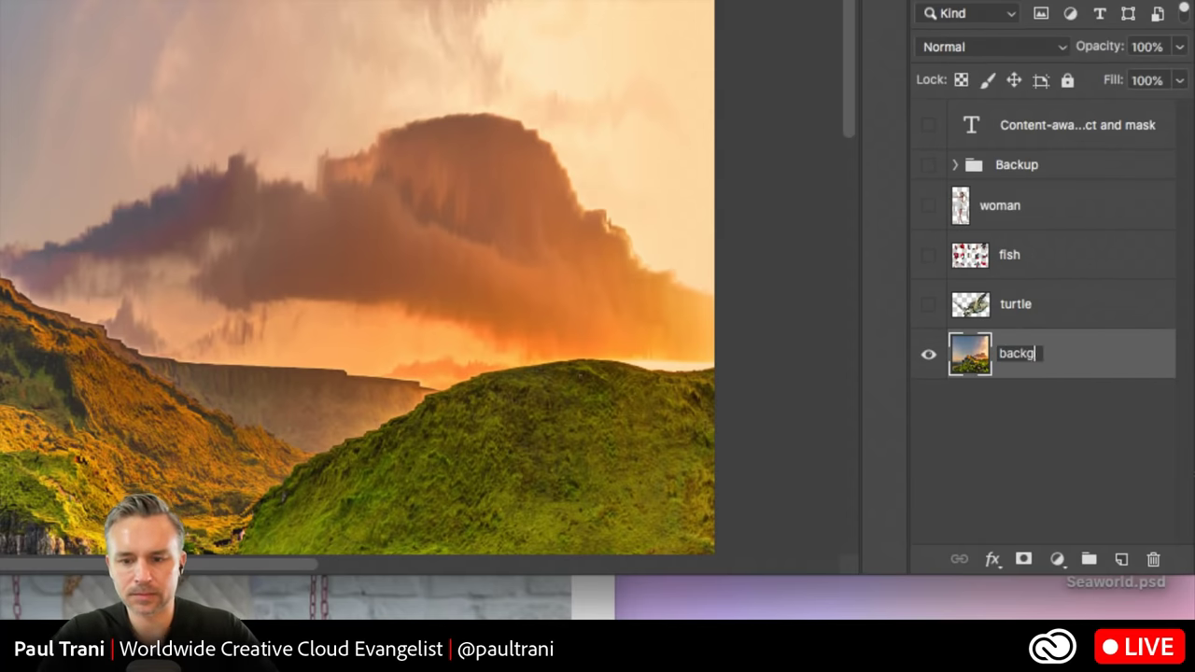
{"action": "key", "text": "Return"}
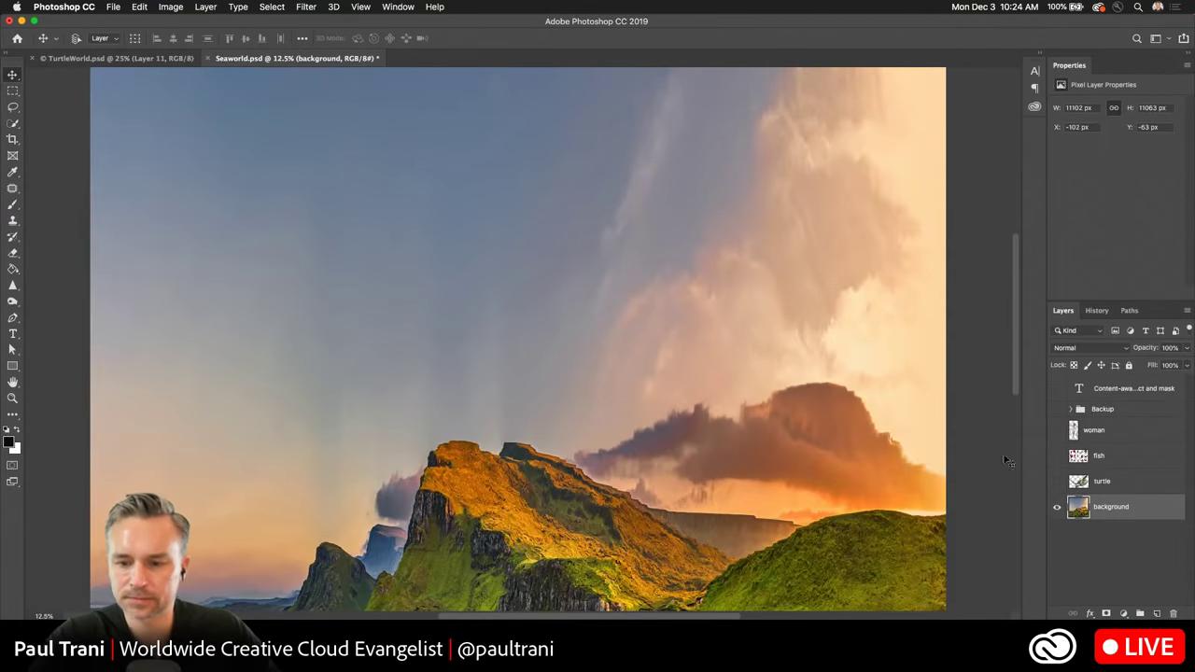
Show the woman, turtle and fish layers again, select the turtle and hide the fish.
{"action": "left_click", "coordinate": [1056, 506], "text": "alt"}
{"action": "left_click", "coordinate": [1073, 481]}
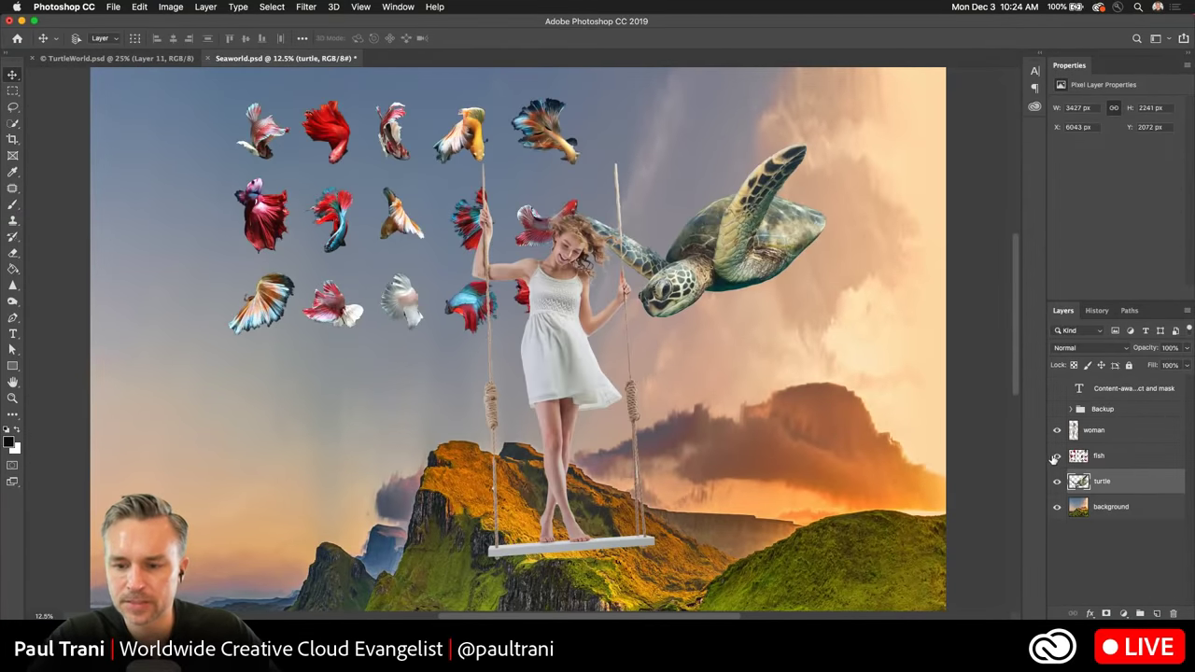
{"action": "left_click", "coordinate": [1056, 456]}
{"action": "scroll", "coordinate": [442, 265], "scroll_direction": "right", "scroll_amount": 5}
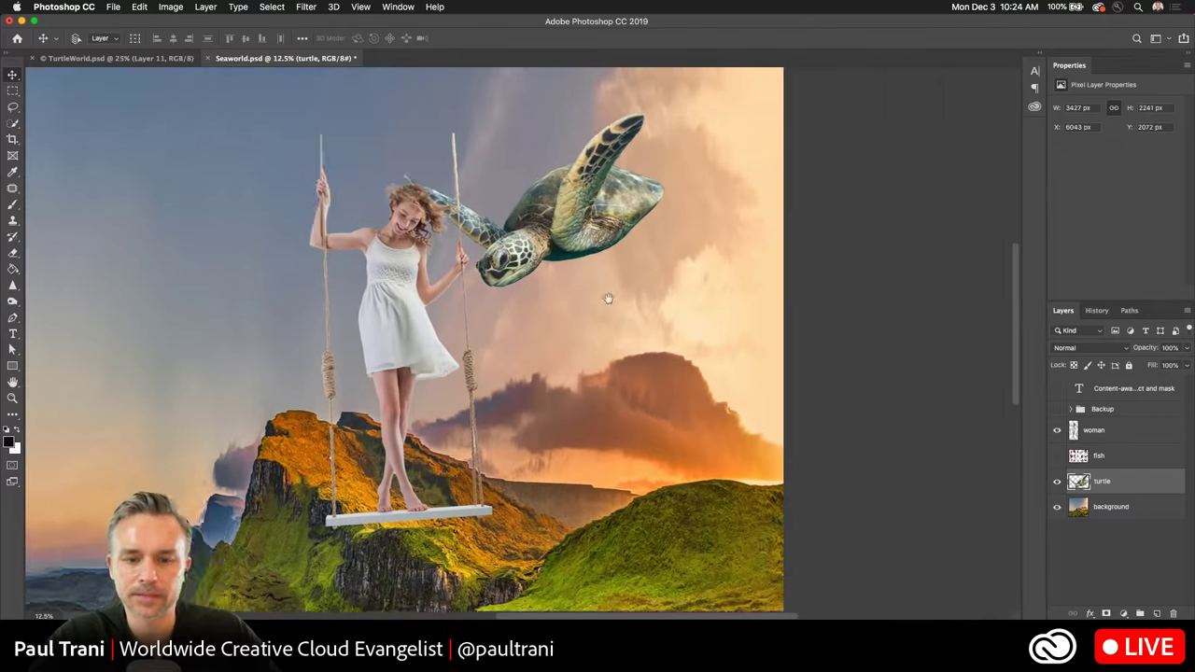
{"action": "scroll", "coordinate": [608, 299], "scroll_direction": "left", "scroll_amount": 4}
Double the turtle's size, flip it horizontally, tilt it about 23 degrees and place it above the girl.
{"action": "key", "text": "super+t"}
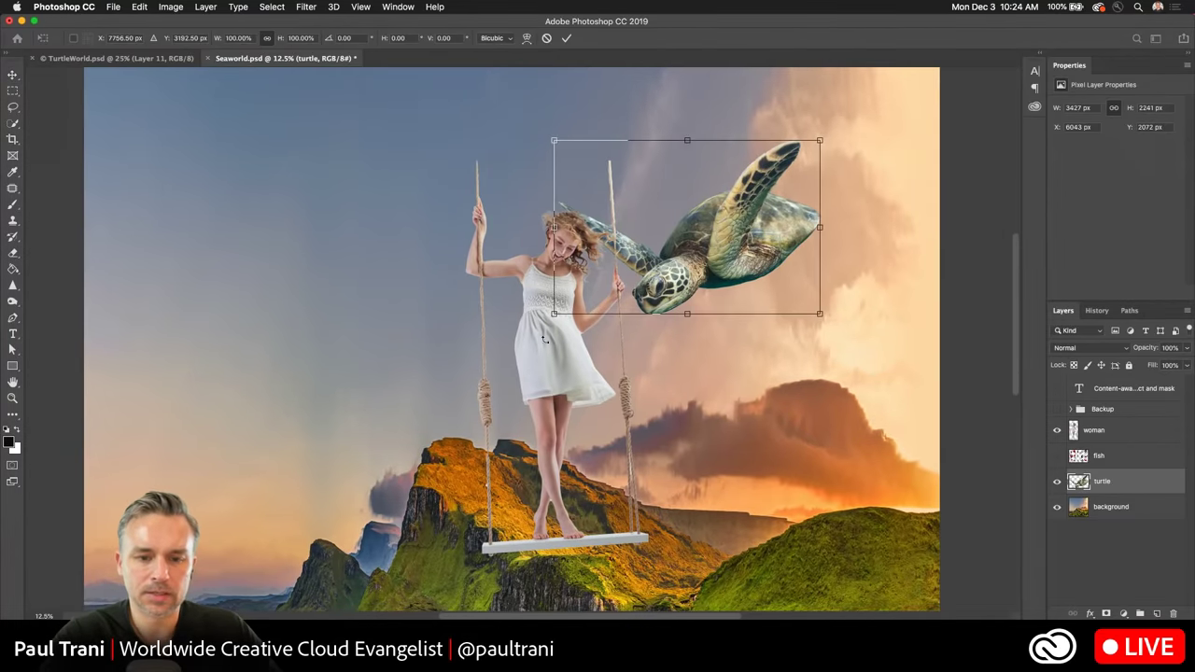
{"action": "left_click_drag", "start_coordinate": [555, 315], "coordinate": [309, 507]}
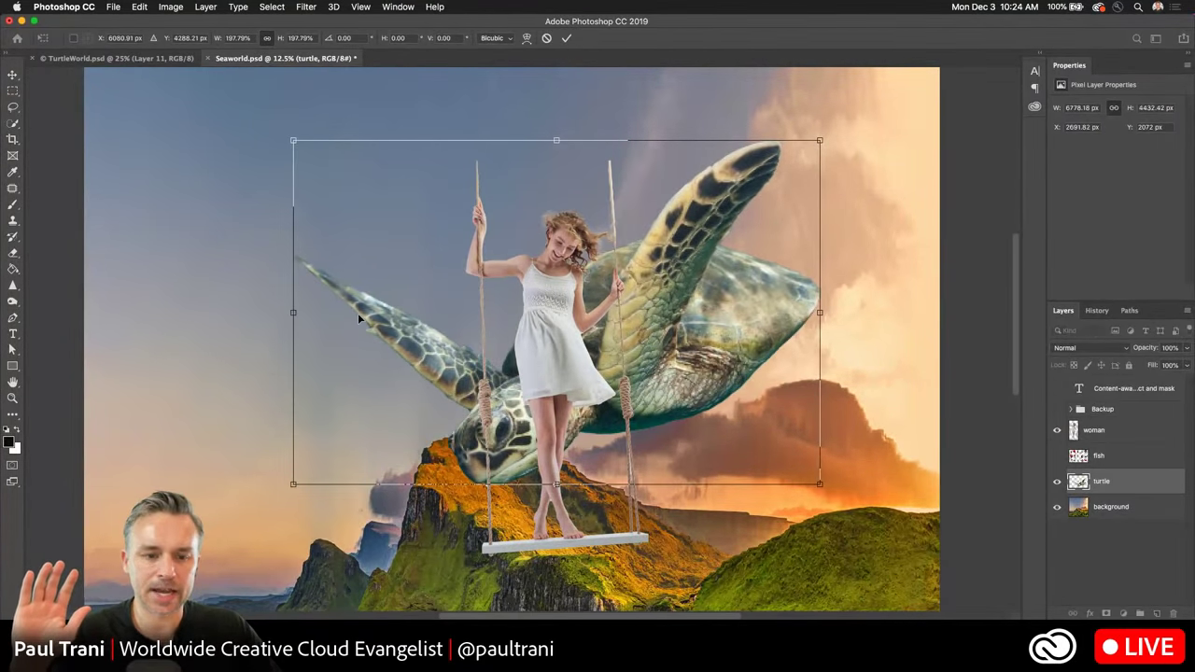
{"action": "right_click", "coordinate": [377, 314]}
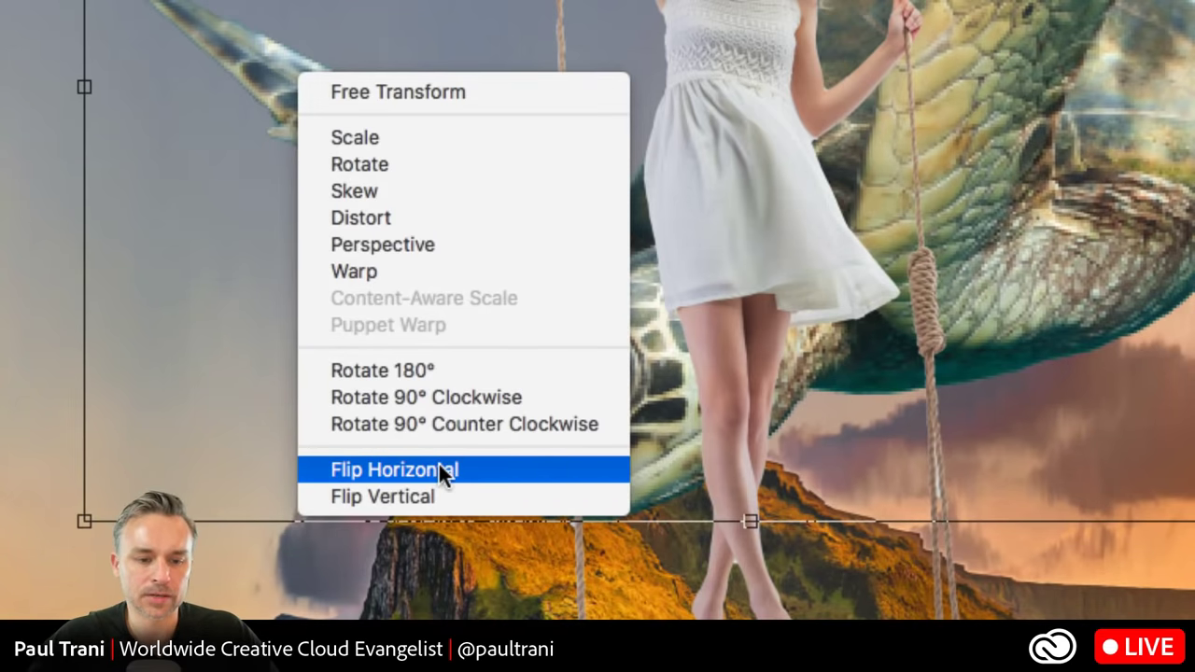
{"action": "left_click", "coordinate": [439, 469]}
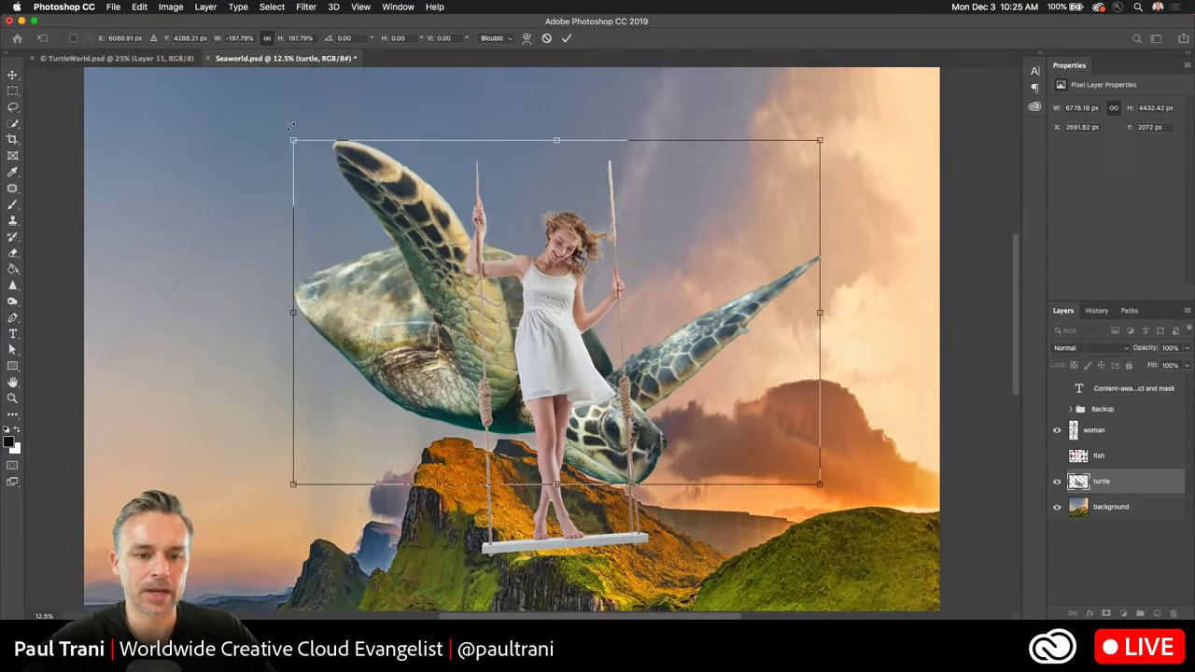
{"action": "left_click_drag", "start_coordinate": [290, 126], "coordinate": [262, 264]}
{"action": "left_click_drag", "start_coordinate": [423, 381], "coordinate": [397, 297]}
{"action": "key", "text": "Return"}
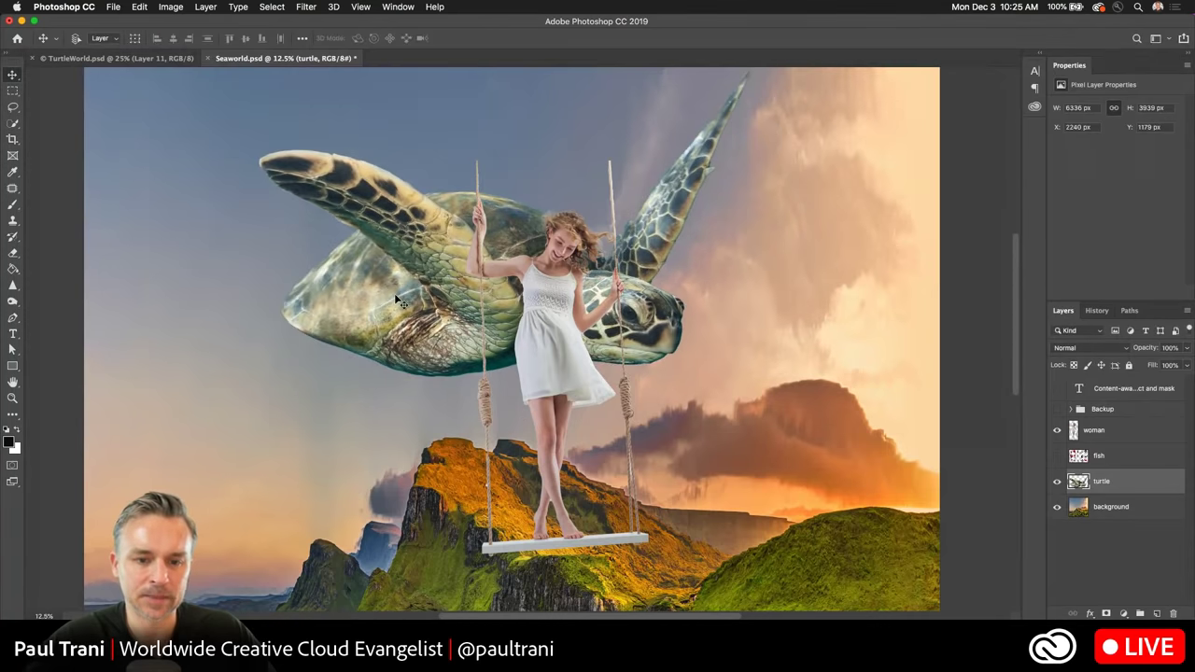
Move the woman layer down and right so her swing hangs beneath the turtle.
{"action": "left_click", "coordinate": [1089, 433]}
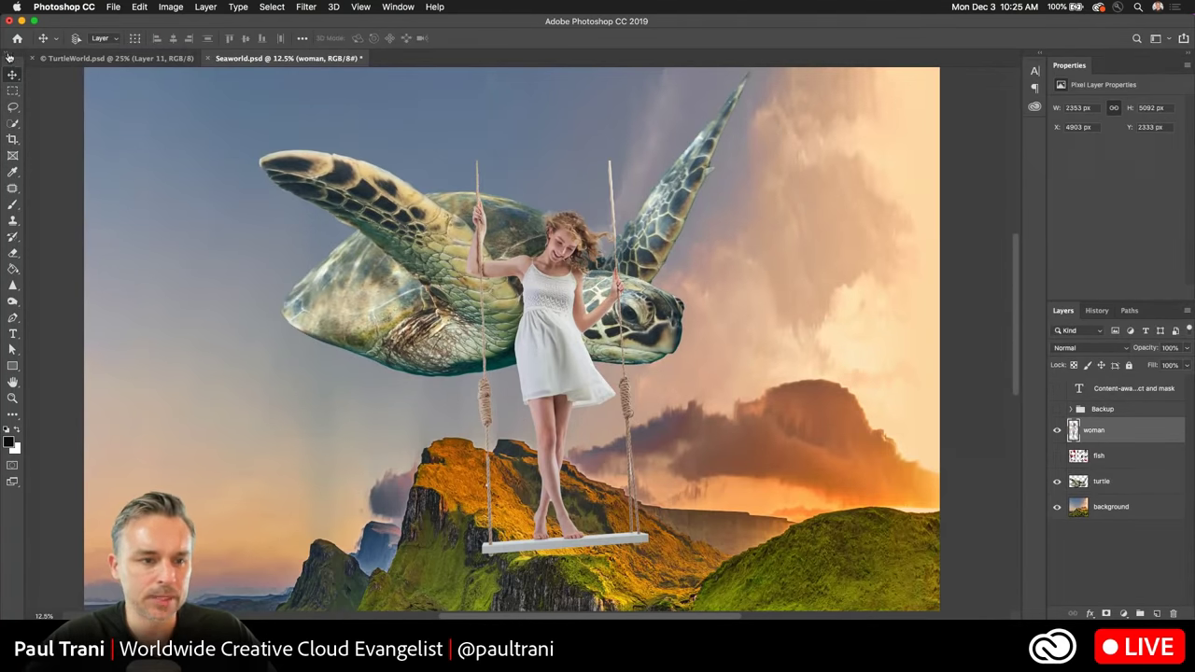
{"action": "left_click_drag", "start_coordinate": [469, 283], "coordinate": [509, 378]}
{"action": "scroll", "coordinate": [501, 271], "scroll_direction": "down", "scroll_amount": 5}
{"action": "scroll", "coordinate": [502, 271], "scroll_direction": "left", "scroll_amount": 2}
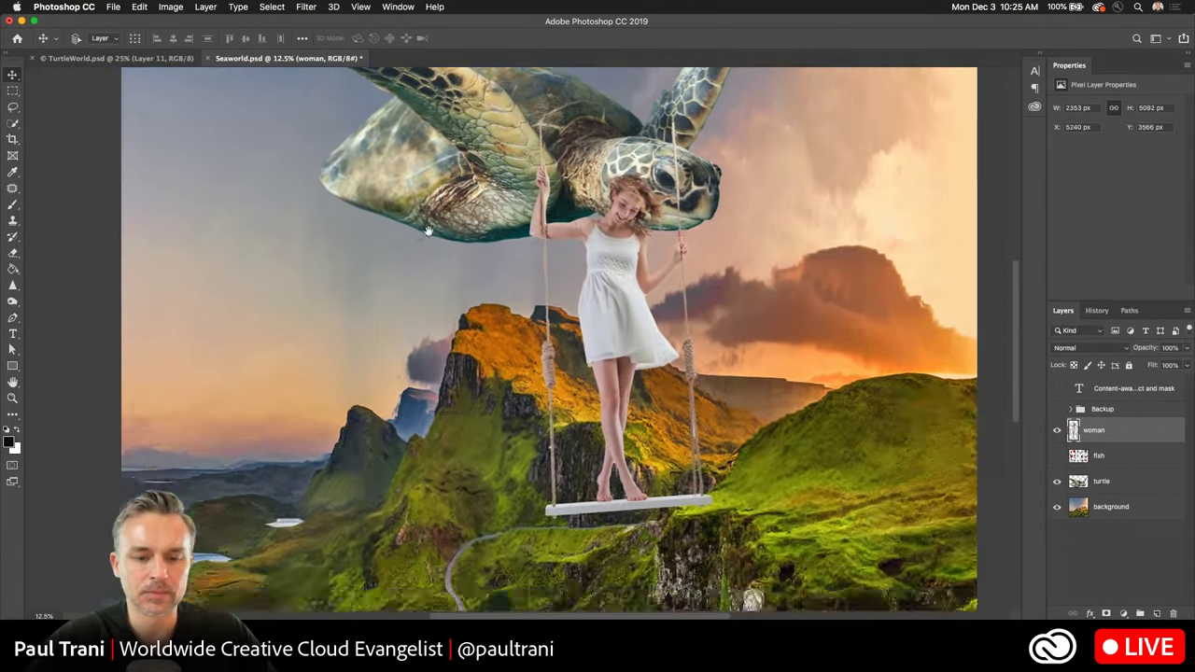
{"action": "left_click_drag", "start_coordinate": [501, 271], "coordinate": [525, 338]}
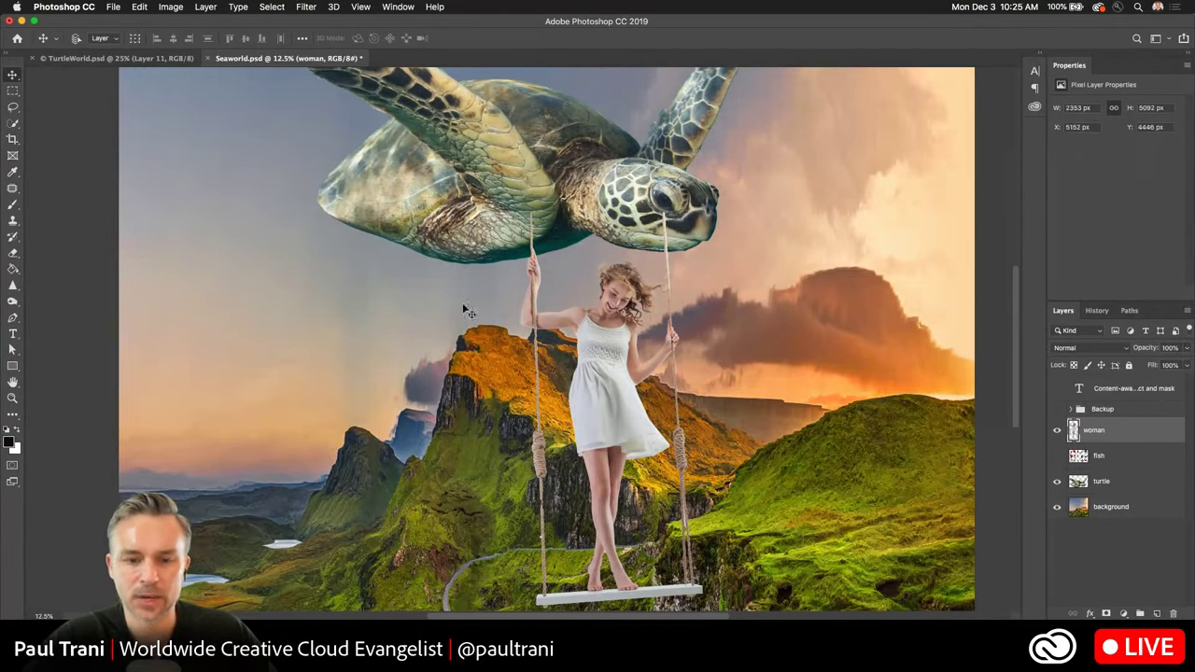
{"action": "right_click", "coordinate": [1176, 445]}
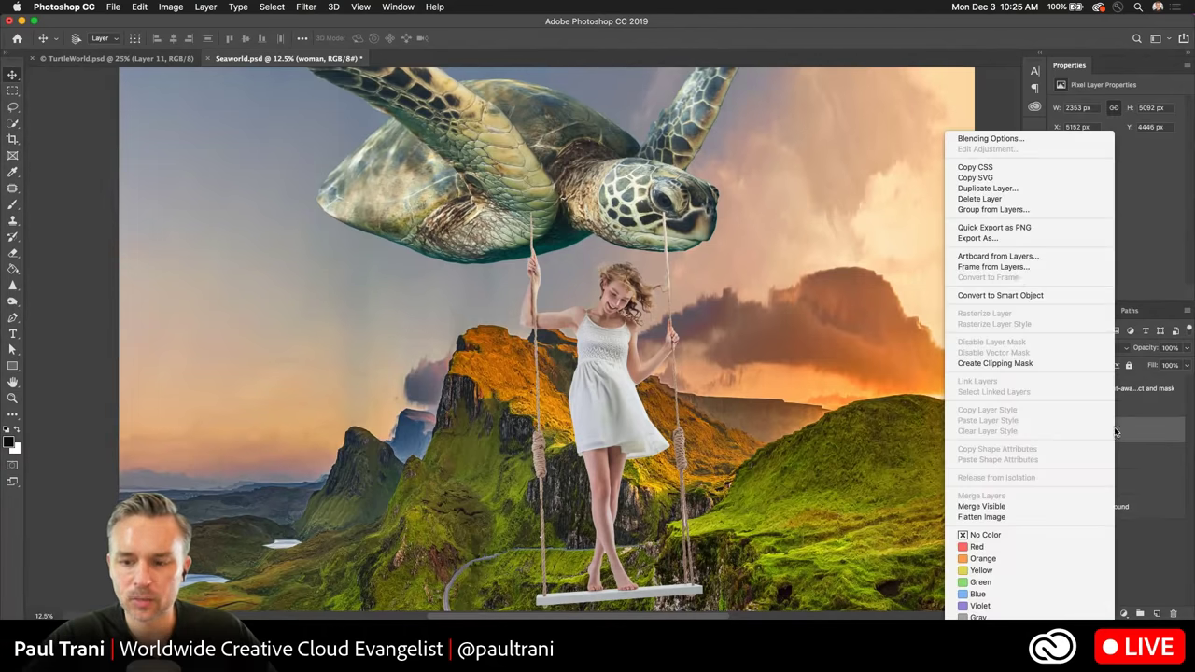
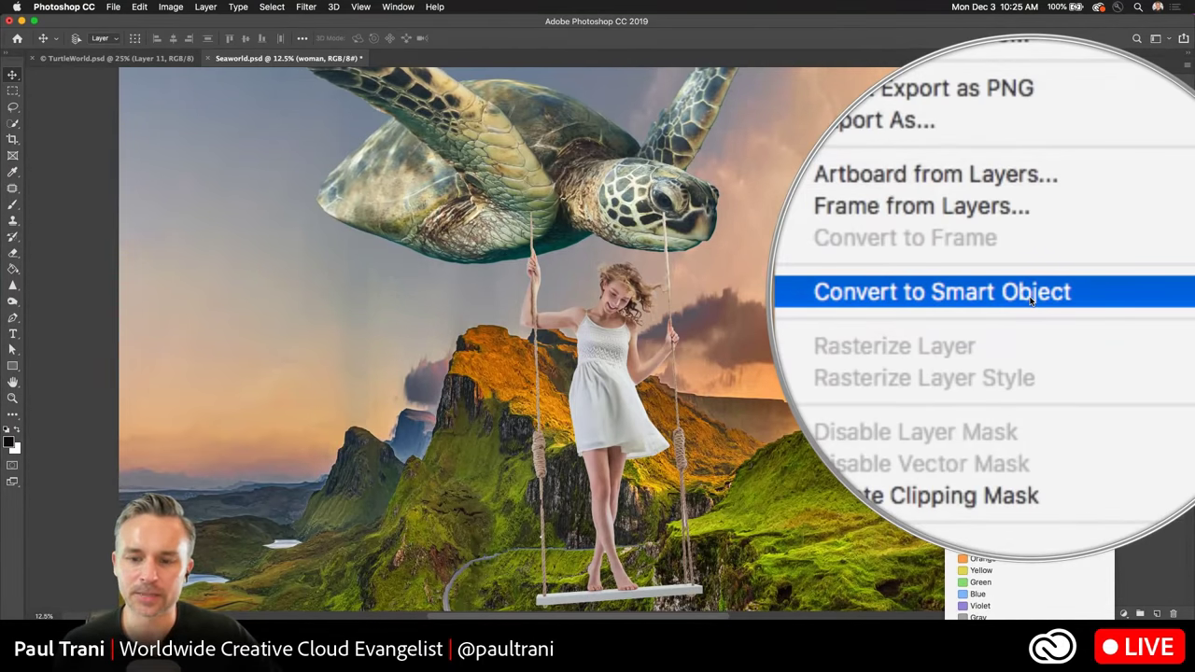
Convert the woman layer to a smart object and scale her down to about 68%.
{"action": "left_click", "coordinate": [1031, 299]}
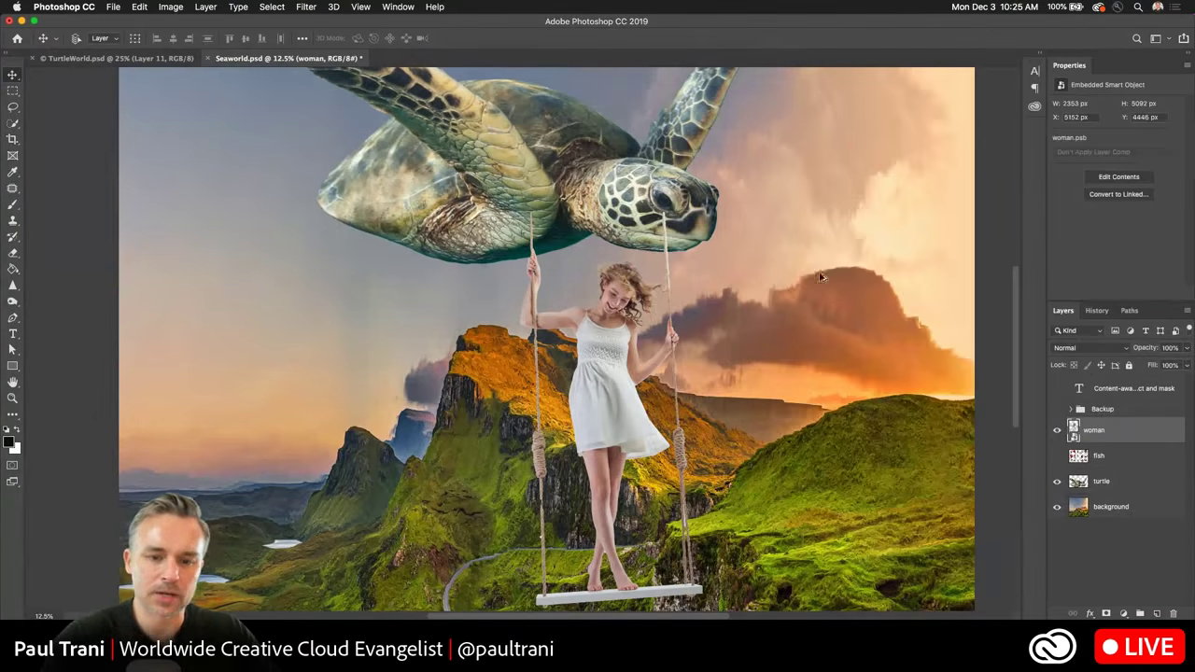
{"action": "key", "text": "ctrl+t"}
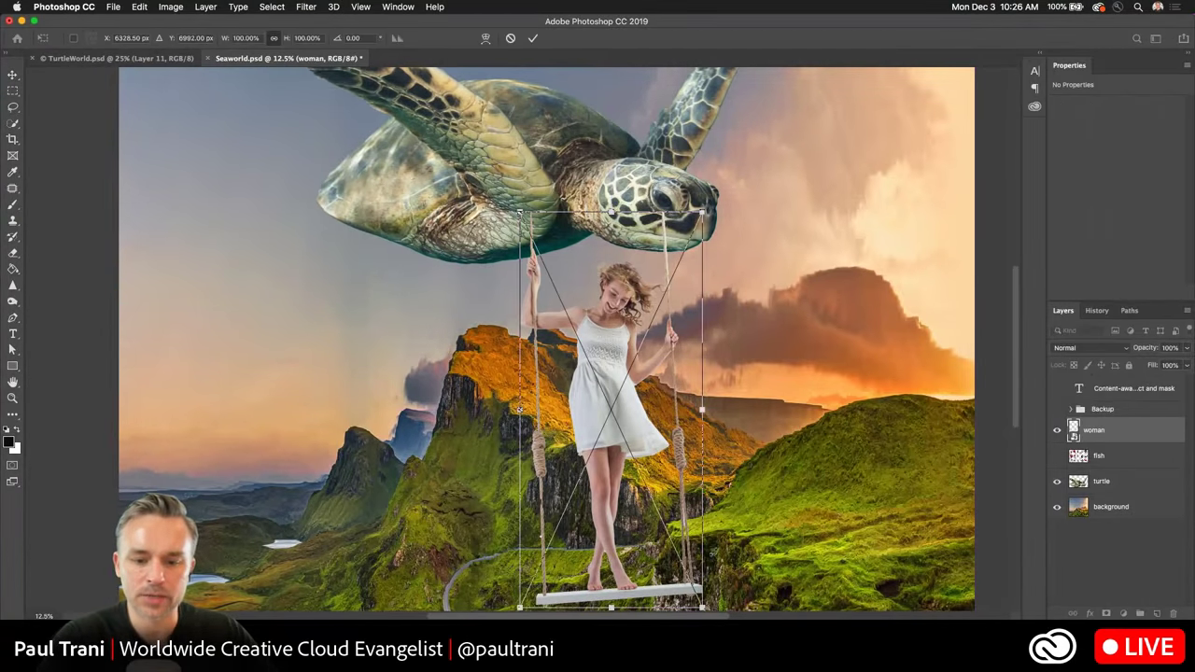
{"action": "left_click_drag", "start_coordinate": [702, 608], "coordinate": [642, 479]}
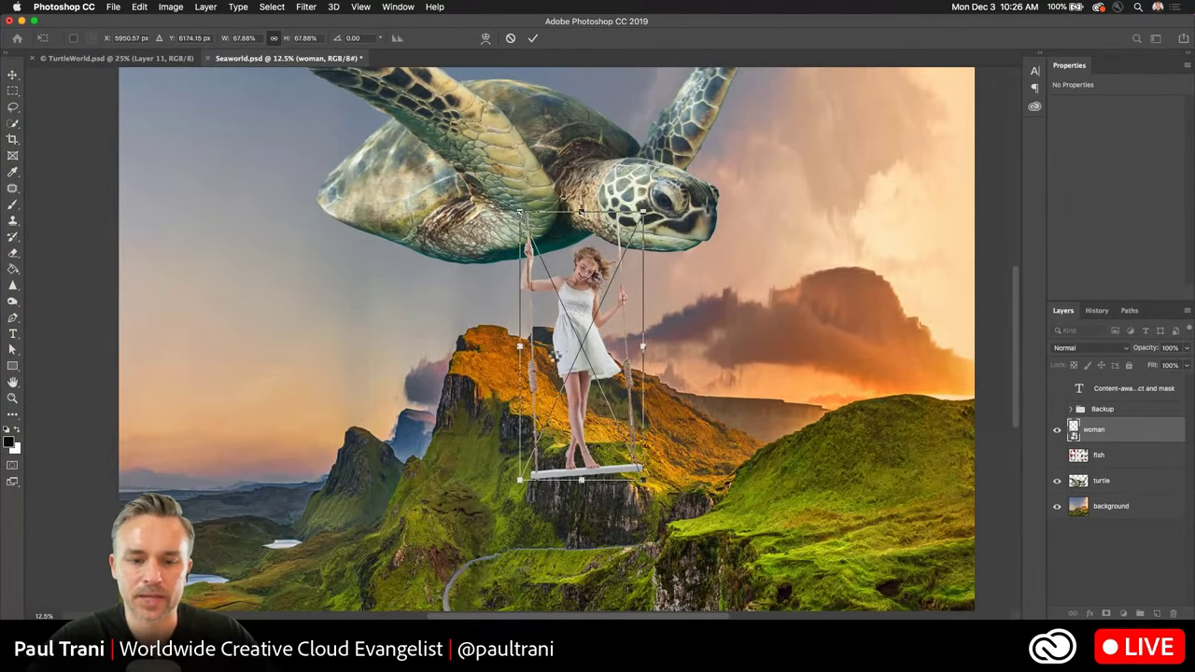
{"action": "key", "text": "Return"}
Move the woman right and down so her swing ropes hang beneath the turtle.
{"action": "left_click_drag", "start_coordinate": [599, 366], "coordinate": [622, 375]}
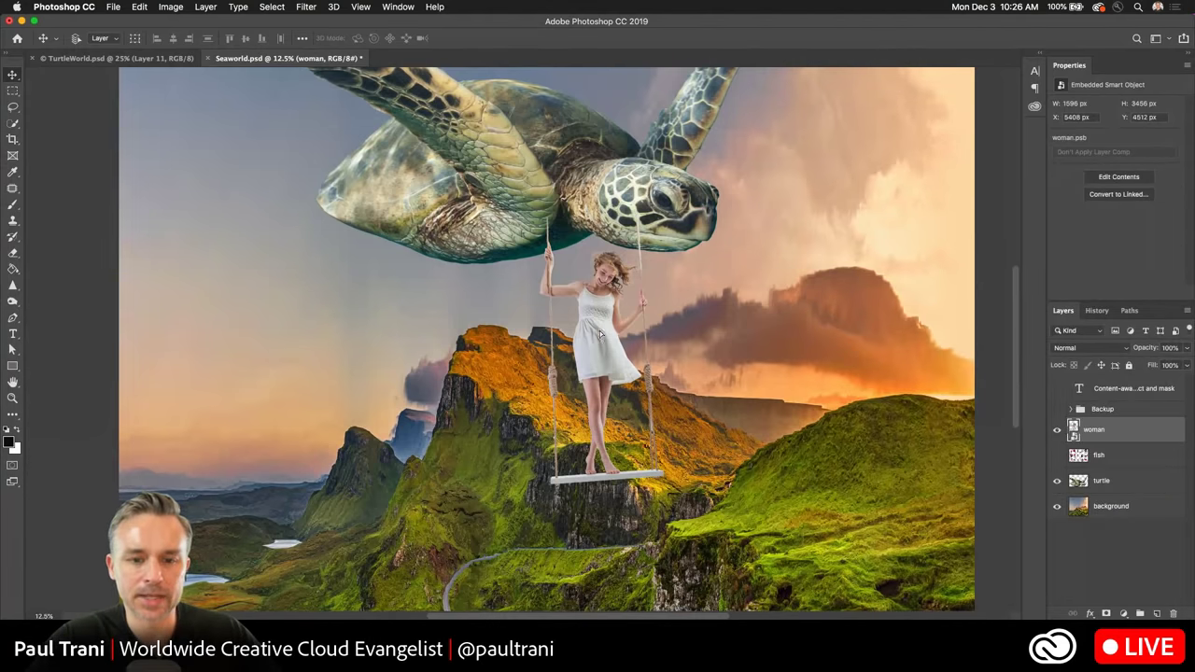
{"action": "left_click_drag", "start_coordinate": [599, 333], "coordinate": [603, 339]}
{"action": "left_click_drag", "start_coordinate": [602, 340], "coordinate": [603, 340]}
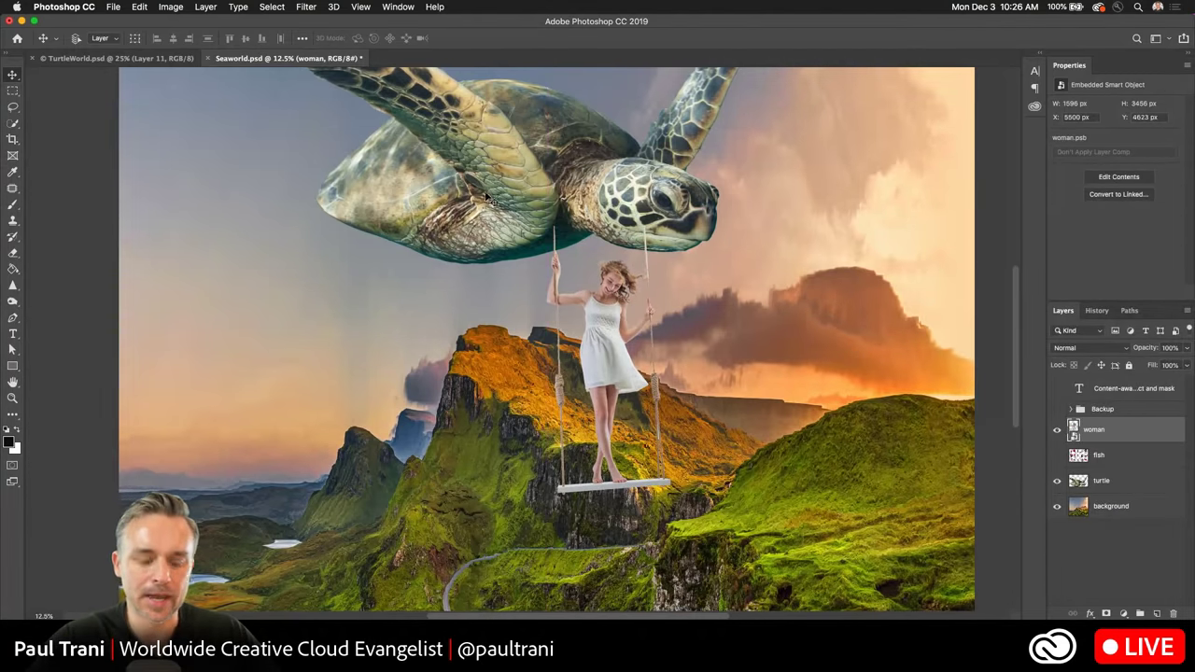
{"action": "scroll", "coordinate": [577, 183], "scroll_direction": "up", "scroll_amount": 5}
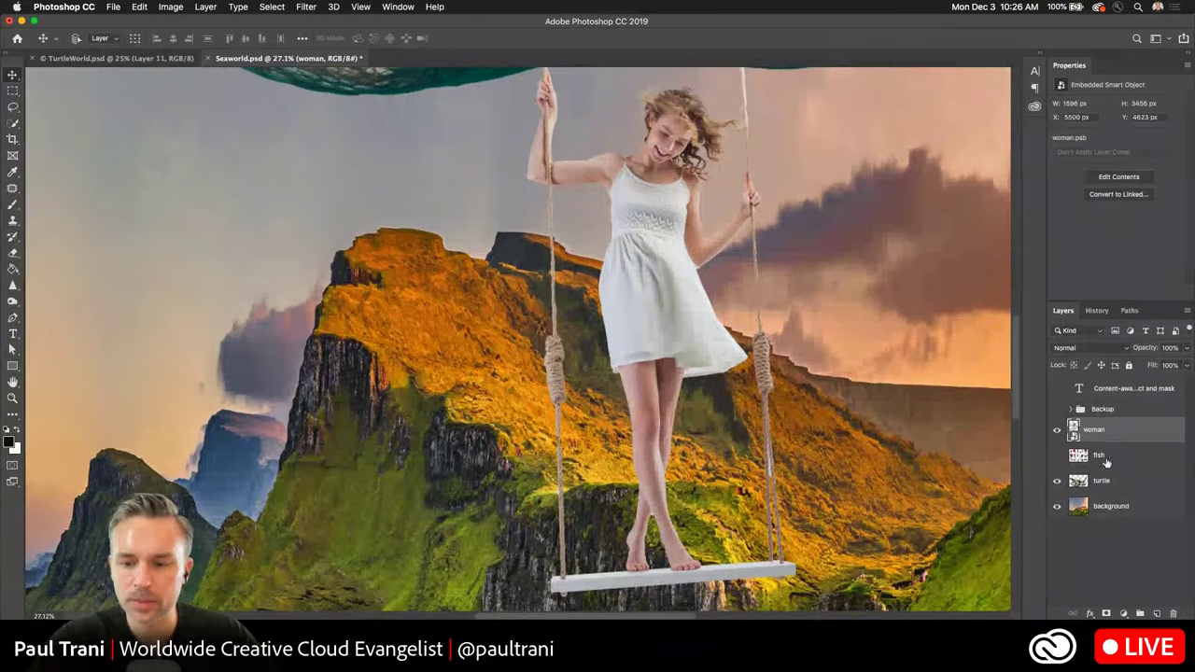
Duplicate the woman layer and rasterize the copy.
{"action": "left_click_drag", "start_coordinate": [1156, 610], "coordinate": [1155, 611]}
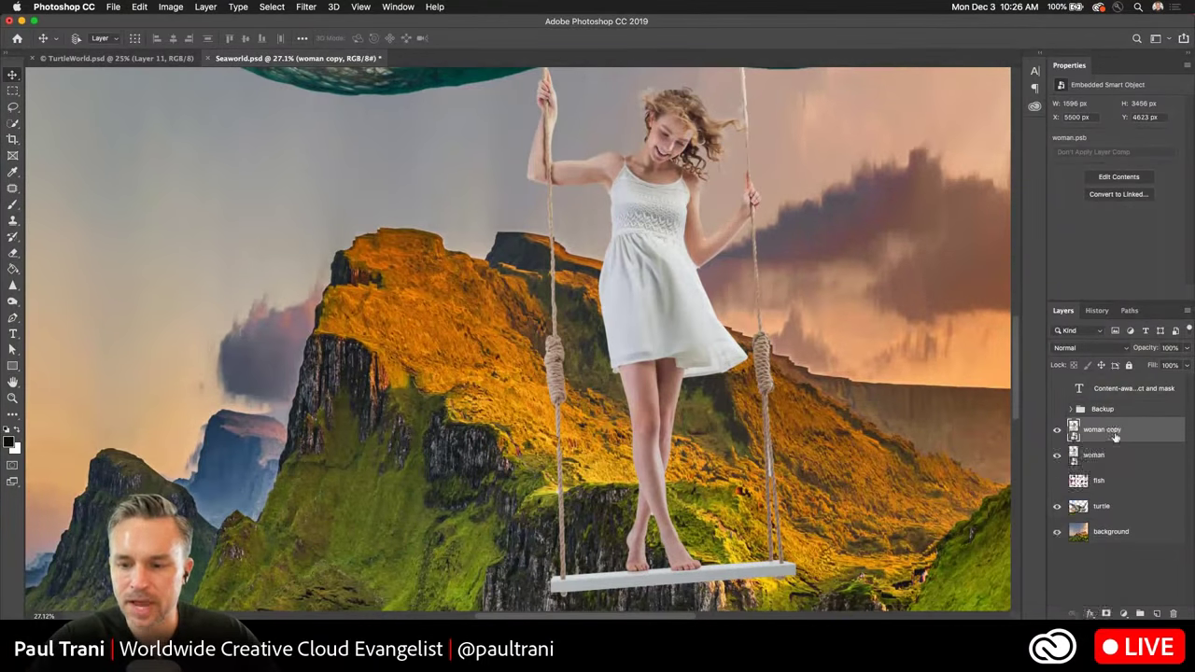
{"action": "right_click", "coordinate": [1112, 434]}
{"action": "left_click", "coordinate": [985, 342]}
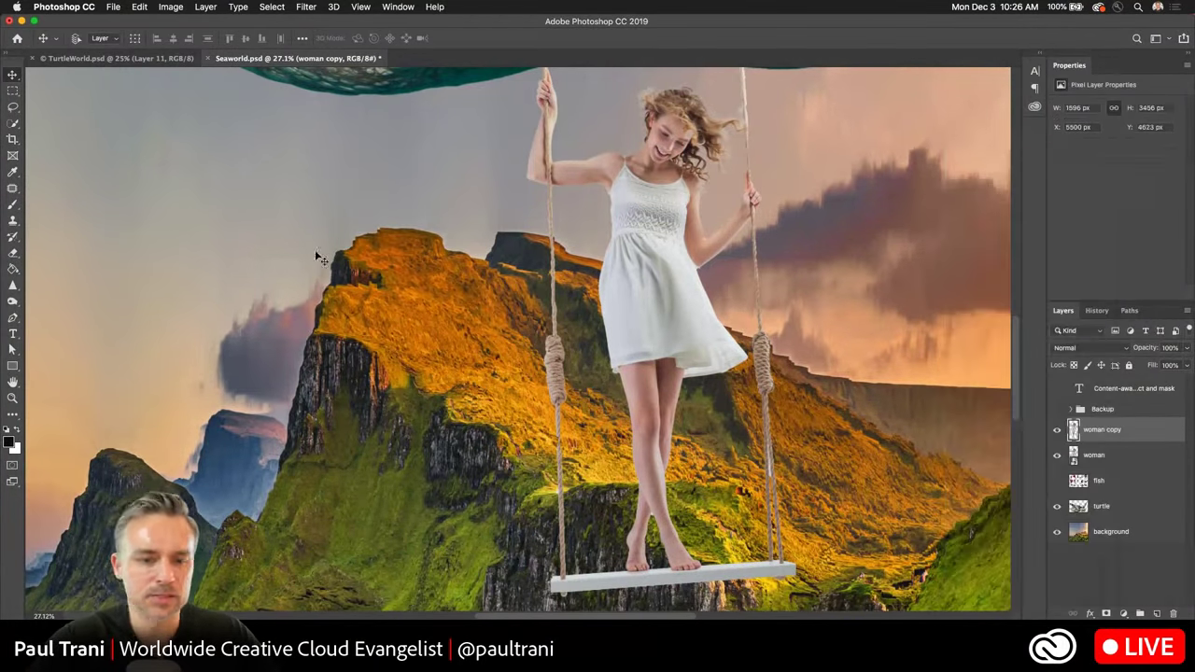
Lasso the woman's head, arm and dress on the copy and delete them.
{"action": "left_click", "coordinate": [13, 90]}
{"action": "scroll", "coordinate": [504, 336], "scroll_direction": "up", "scroll_amount": 5}
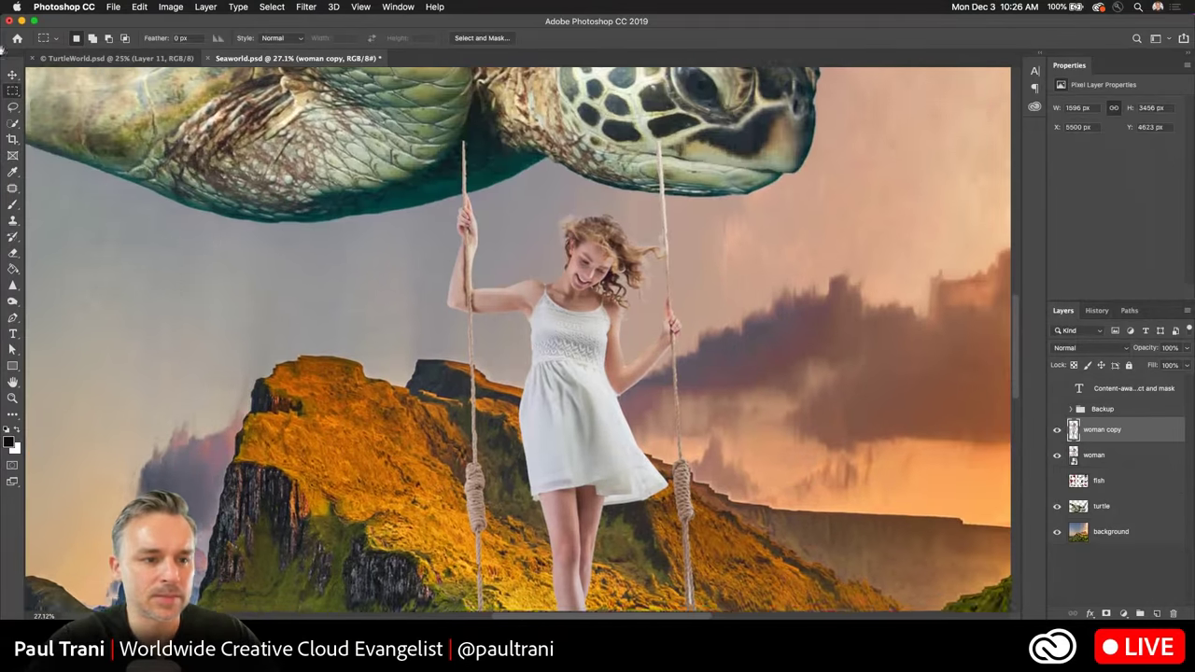
{"action": "left_click", "coordinate": [12, 107]}
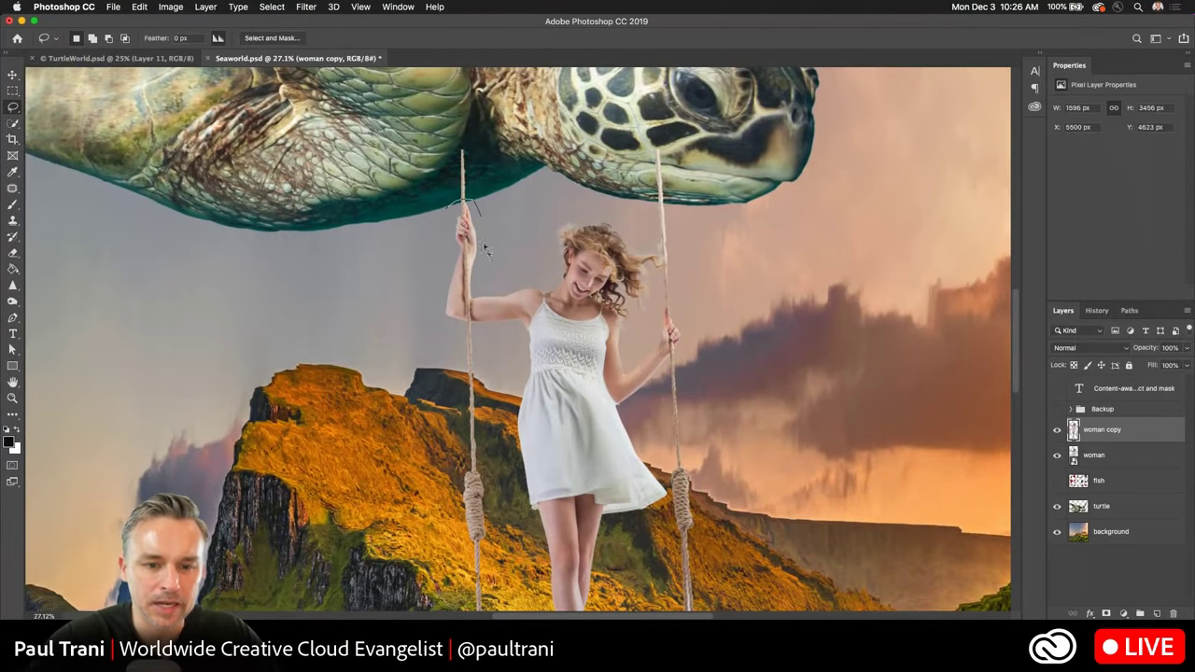
{"action": "left_click_drag", "start_coordinate": [561, 210], "coordinate": [650, 239]}
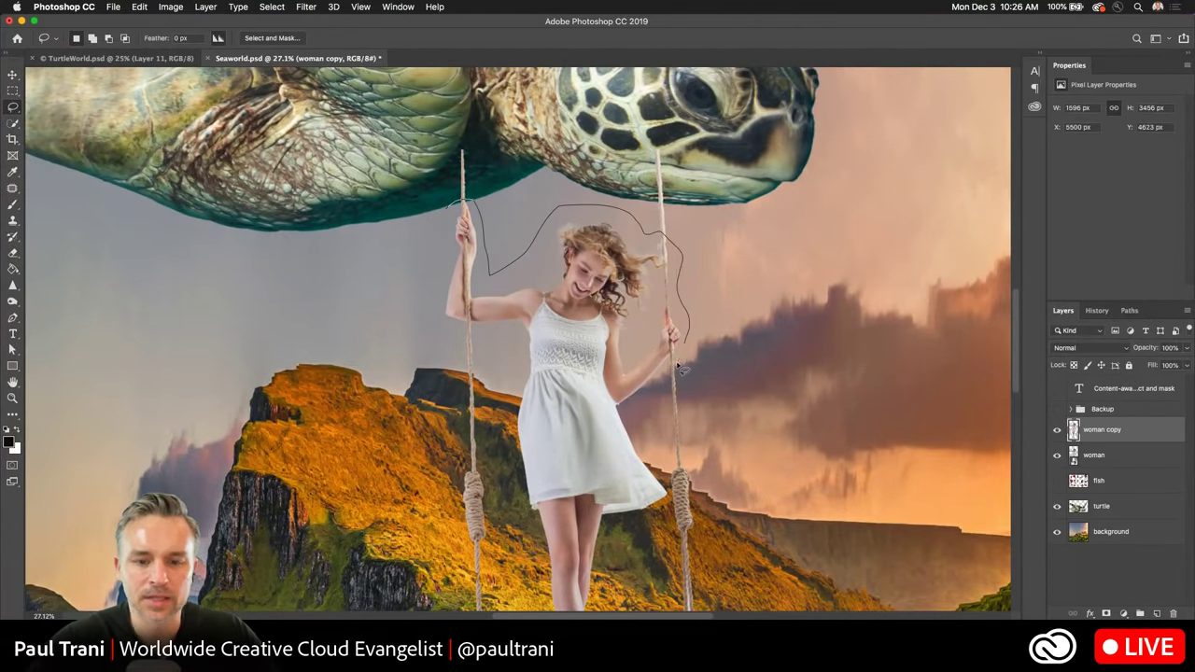
{"action": "left_click_drag", "start_coordinate": [682, 371], "coordinate": [642, 398]}
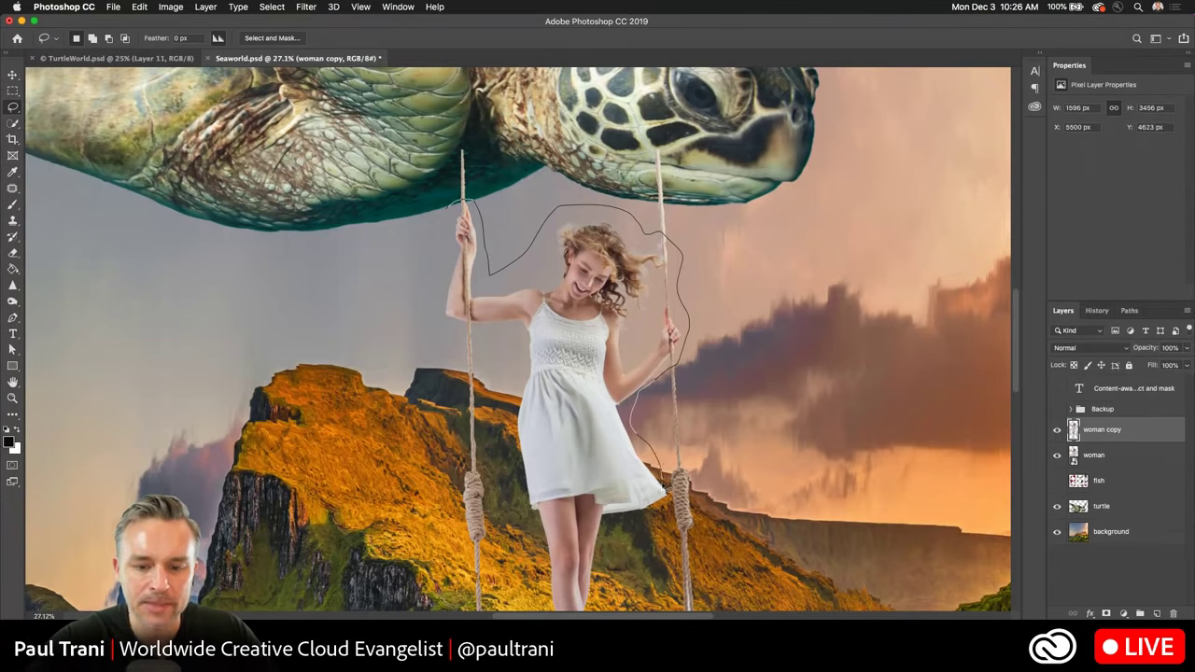
{"action": "mouse_move", "coordinate": [631, 552]}
{"action": "left_mouse_down"}
{"action": "mouse_move", "coordinate": [597, 568]}
{"action": "mouse_move", "coordinate": [561, 549]}
{"action": "mouse_move", "coordinate": [508, 474]}
{"action": "mouse_move", "coordinate": [507, 425]}
{"action": "left_mouse_up"}
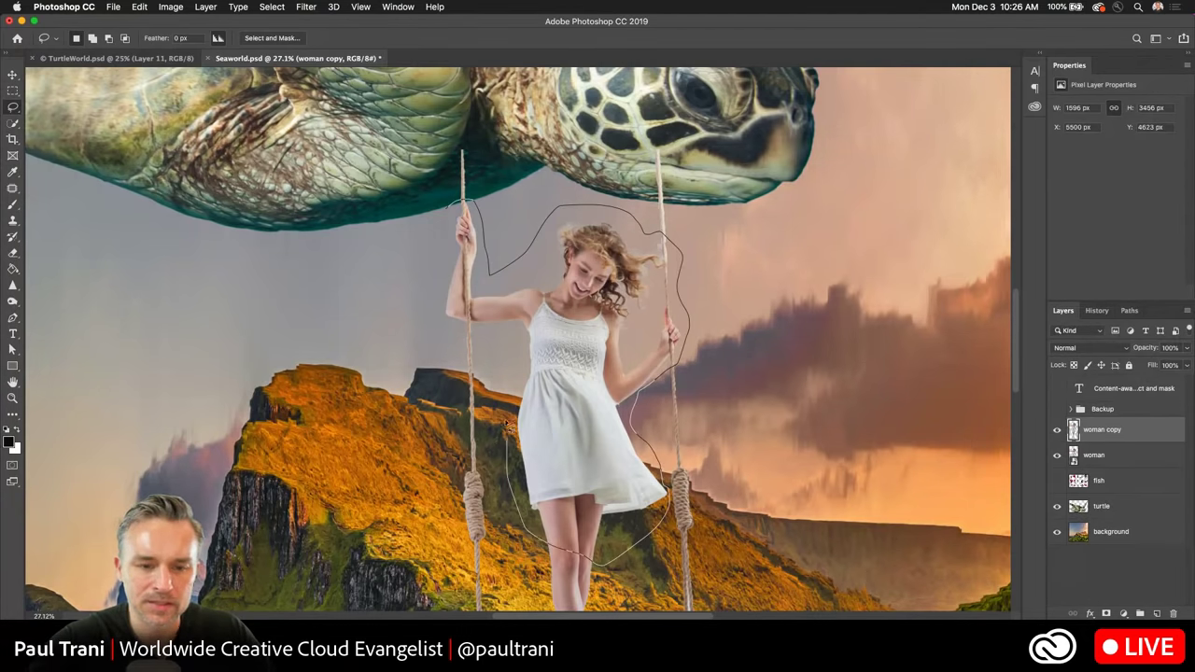
{"action": "left_click_drag", "start_coordinate": [431, 326], "coordinate": [431, 308]}
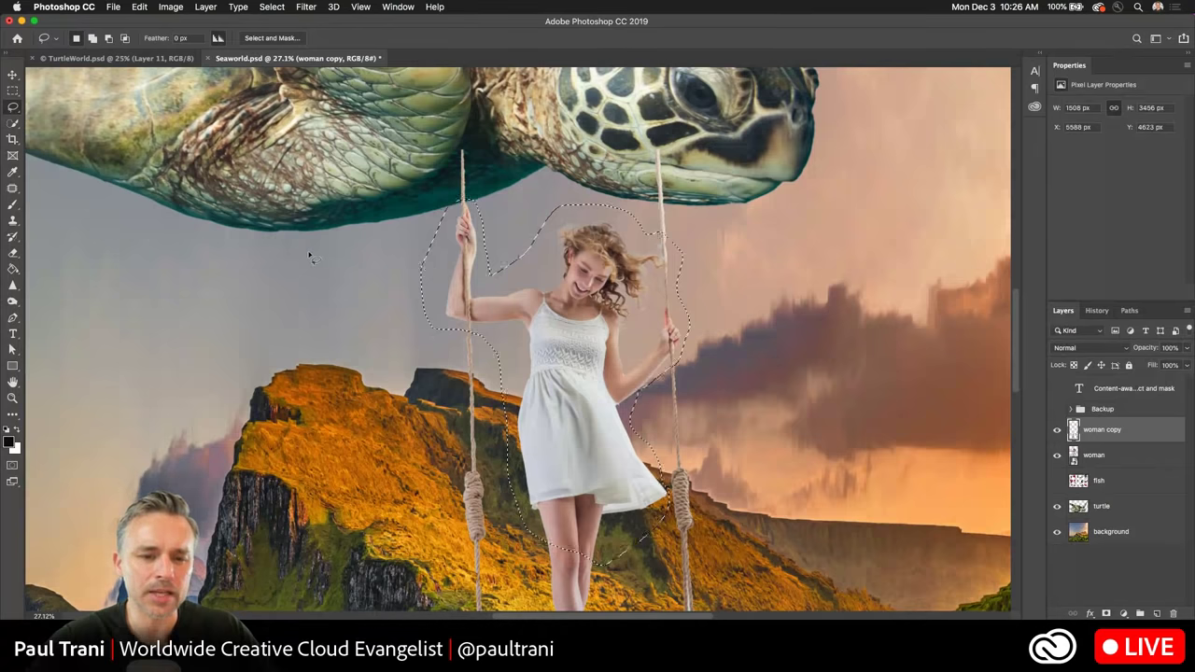
{"action": "key", "text": "Delete"}
{"action": "key", "text": "ctrl+d"}
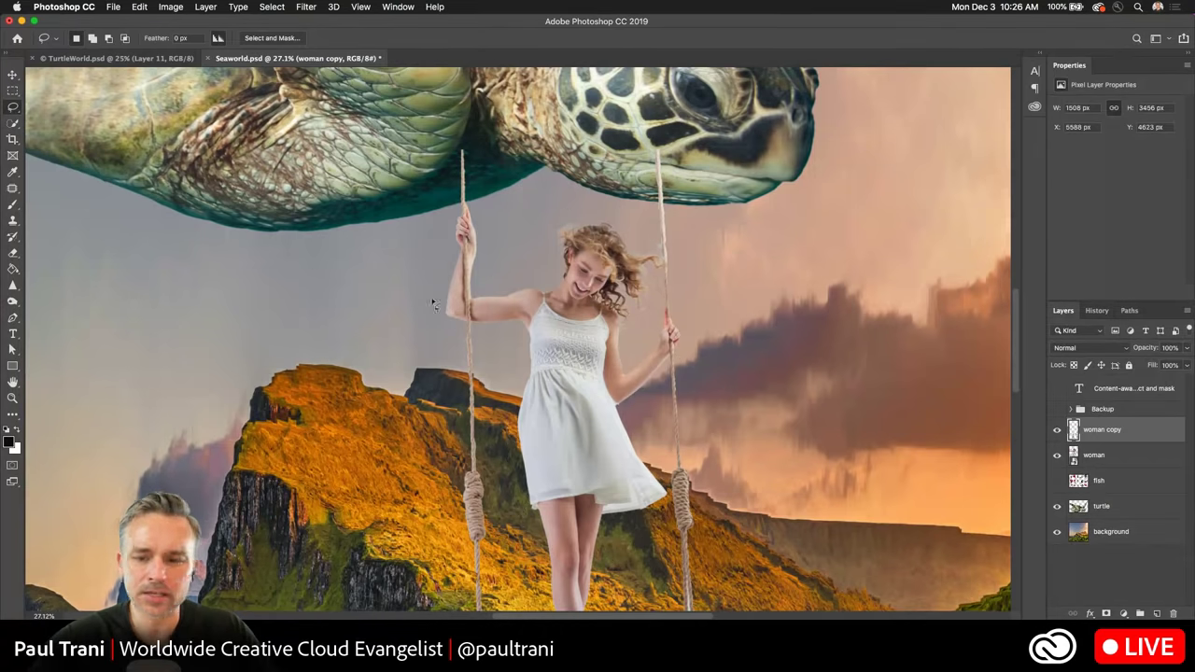
Hide the original woman layer and delete the legs and swing seat from the copy.
{"action": "left_click", "coordinate": [1056, 455]}
{"action": "scroll", "coordinate": [374, 401], "scroll_direction": "down", "scroll_amount": 5}
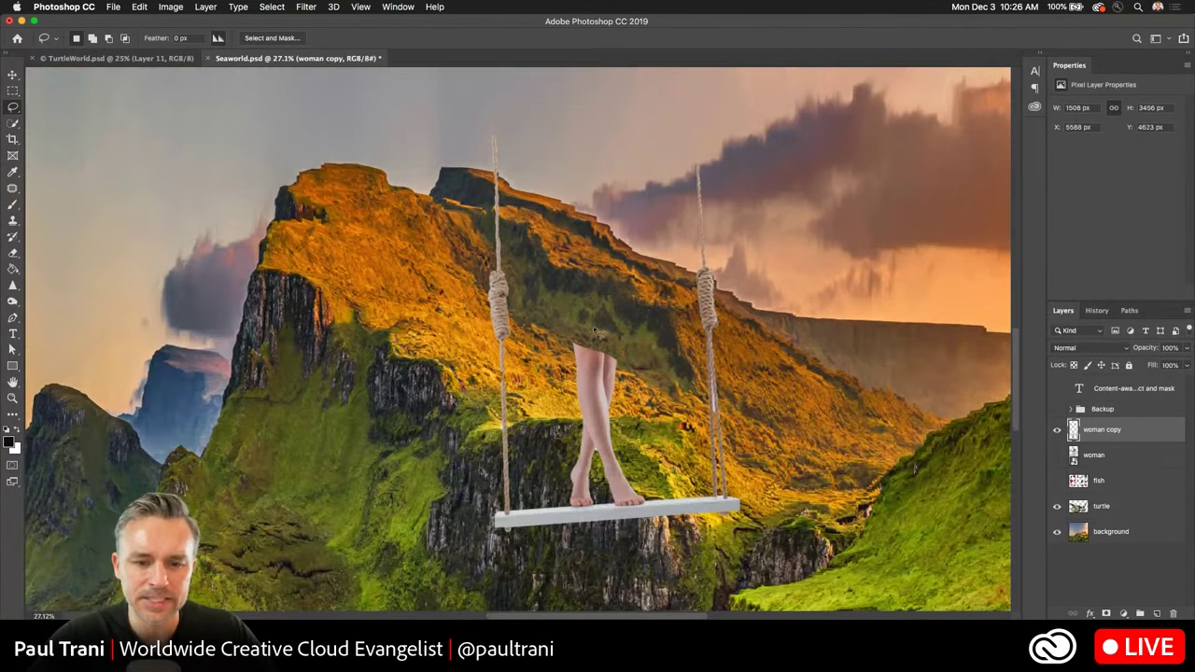
{"action": "mouse_move", "coordinate": [552, 346]}
{"action": "left_mouse_down"}
{"action": "mouse_move", "coordinate": [631, 406]}
{"action": "mouse_move", "coordinate": [668, 469]}
{"action": "mouse_move", "coordinate": [714, 498]}
{"action": "mouse_move", "coordinate": [567, 560]}
{"action": "mouse_move", "coordinate": [484, 561]}
{"action": "left_mouse_up"}
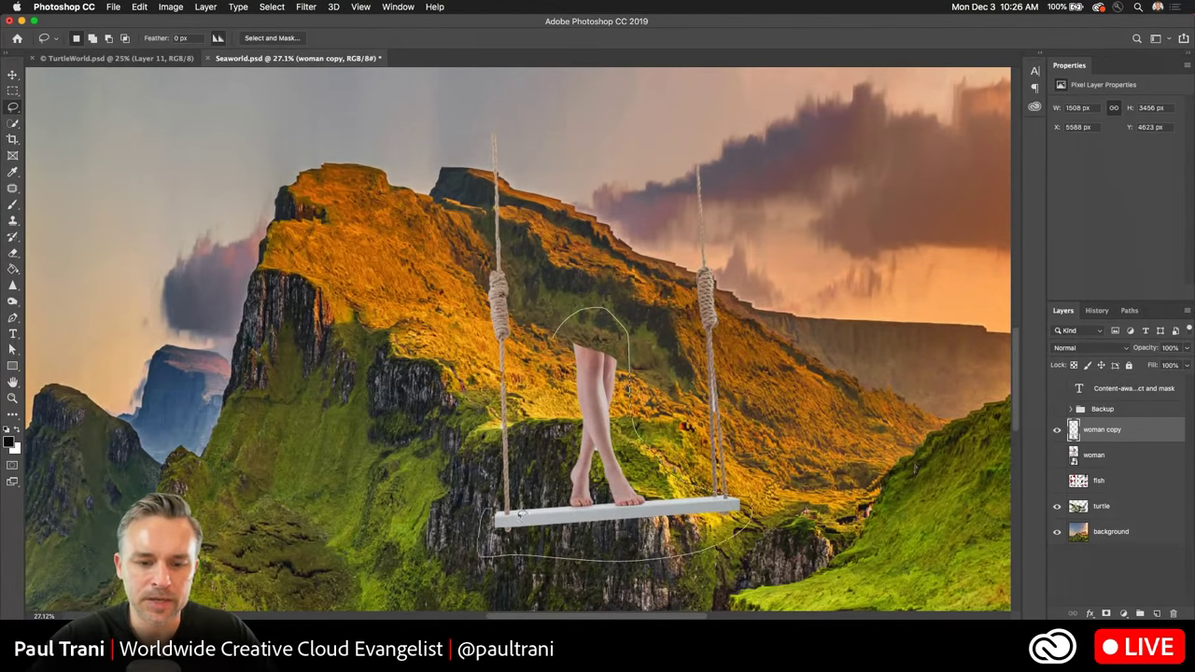
{"action": "mouse_move", "coordinate": [520, 514]}
{"action": "left_mouse_down"}
{"action": "mouse_move", "coordinate": [561, 402]}
{"action": "mouse_move", "coordinate": [557, 359]}
{"action": "left_mouse_up"}
{"action": "key", "text": "Delete"}
{"action": "key", "text": "ctrl+d"}
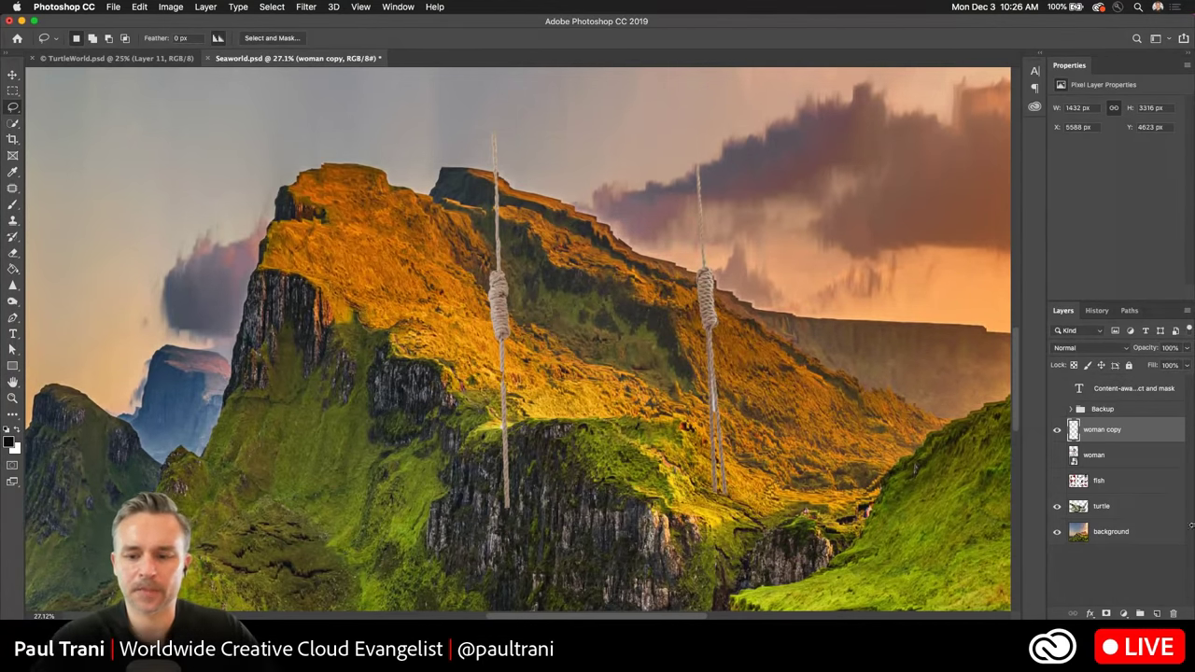
Cut the left rope onto its own new layer, Layer 1.
{"action": "mouse_move", "coordinate": [499, 139]}
{"action": "left_mouse_down"}
{"action": "mouse_move", "coordinate": [557, 168]}
{"action": "mouse_move", "coordinate": [547, 607]}
{"action": "mouse_move", "coordinate": [459, 289]}
{"action": "mouse_move", "coordinate": [459, 135]}
{"action": "left_mouse_up"}
{"action": "key", "text": "shift+ctrl+j"}
{"action": "left_click_drag", "start_coordinate": [485, 475], "coordinate": [506, 474]}
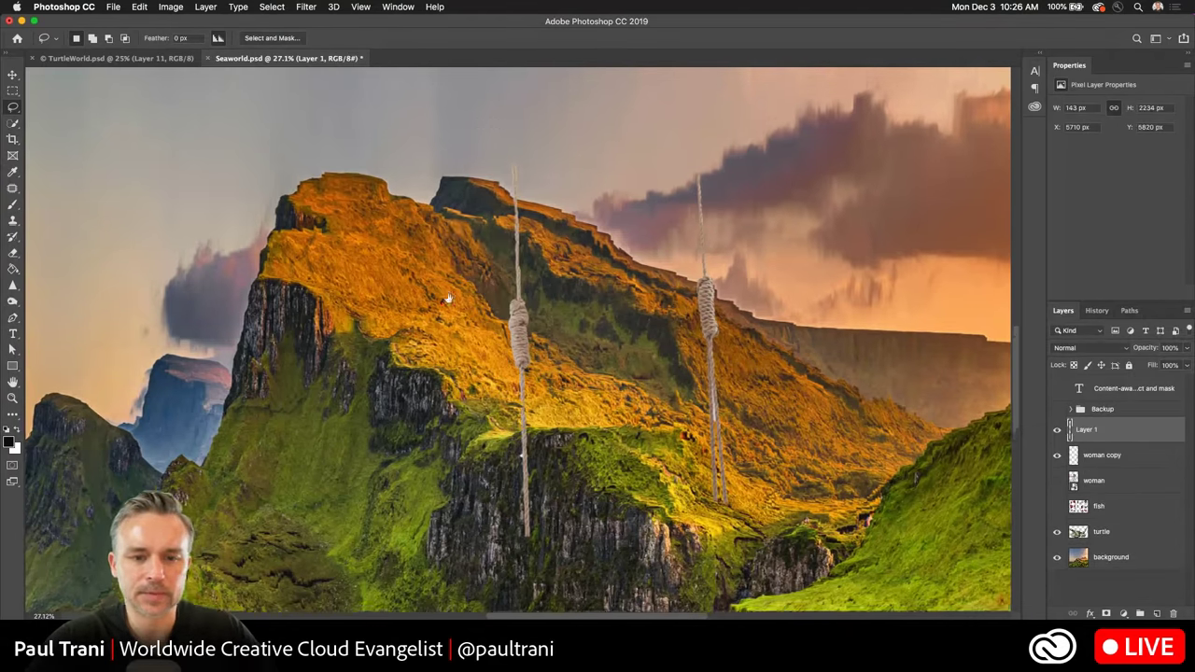
Erase the right rope's top under the turtle's head from woman copy.
{"action": "scroll", "coordinate": [866, 423], "scroll_direction": "up", "scroll_amount": 5}
{"action": "mouse_move", "coordinate": [470, 161]}
{"action": "left_mouse_down"}
{"action": "mouse_move", "coordinate": [546, 241]}
{"action": "mouse_move", "coordinate": [472, 234]}
{"action": "mouse_move", "coordinate": [439, 190]}
{"action": "left_mouse_up"}
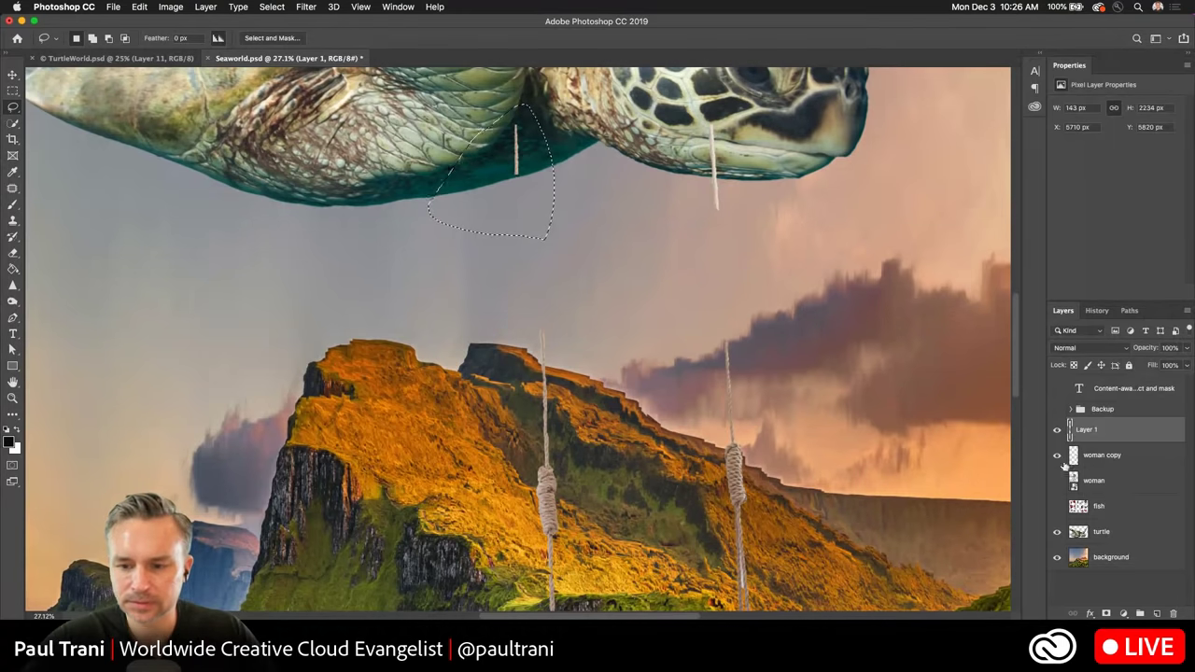
{"action": "key", "text": "alt+bracketleft"}
{"action": "mouse_move", "coordinate": [767, 151]}
{"action": "left_mouse_down"}
{"action": "mouse_move", "coordinate": [769, 110]}
{"action": "mouse_move", "coordinate": [730, 265]}
{"action": "mouse_move", "coordinate": [674, 130]}
{"action": "mouse_move", "coordinate": [710, 109]}
{"action": "left_mouse_up"}
{"action": "key", "text": "Delete"}
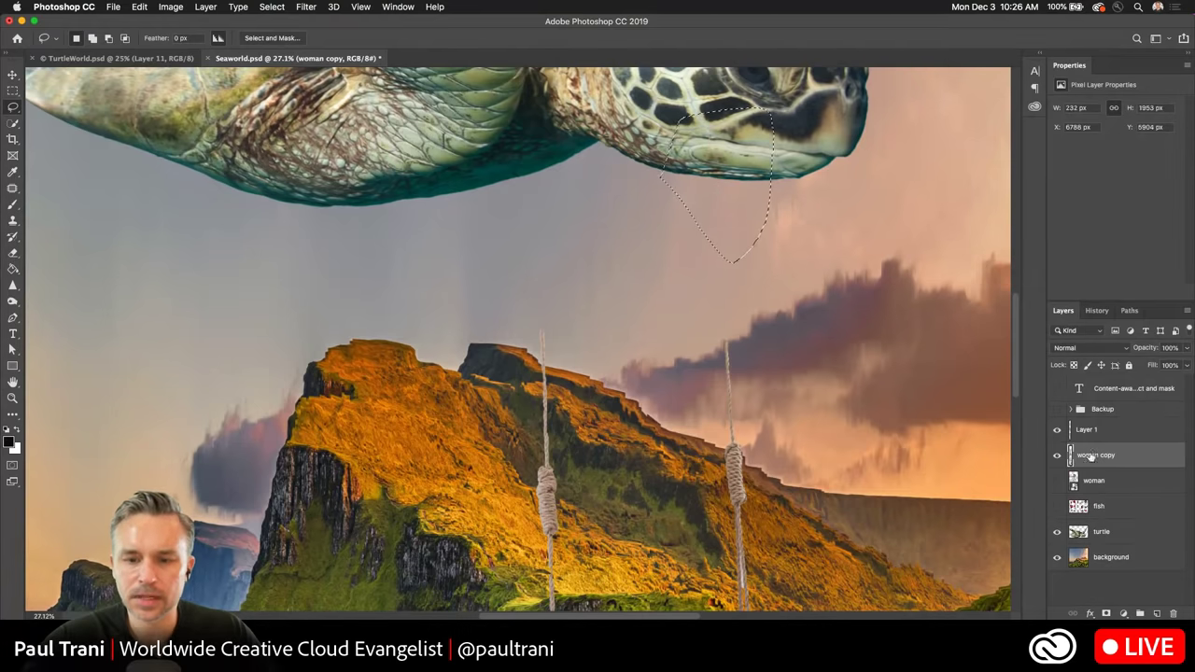
Show the woman layer again and raise Layer 1's left rope into the turtle's belly.
{"action": "left_click", "coordinate": [1086, 430]}
{"action": "left_click", "coordinate": [1056, 479]}
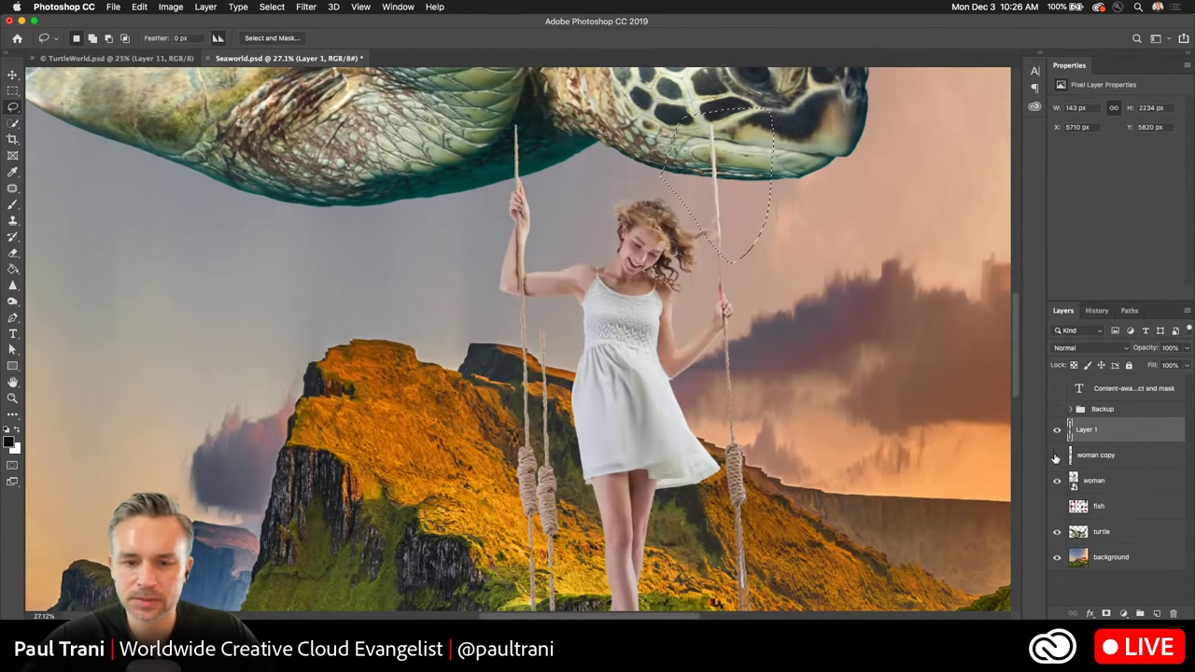
{"action": "left_click", "coordinate": [1125, 481]}
{"action": "left_click", "coordinate": [1091, 427]}
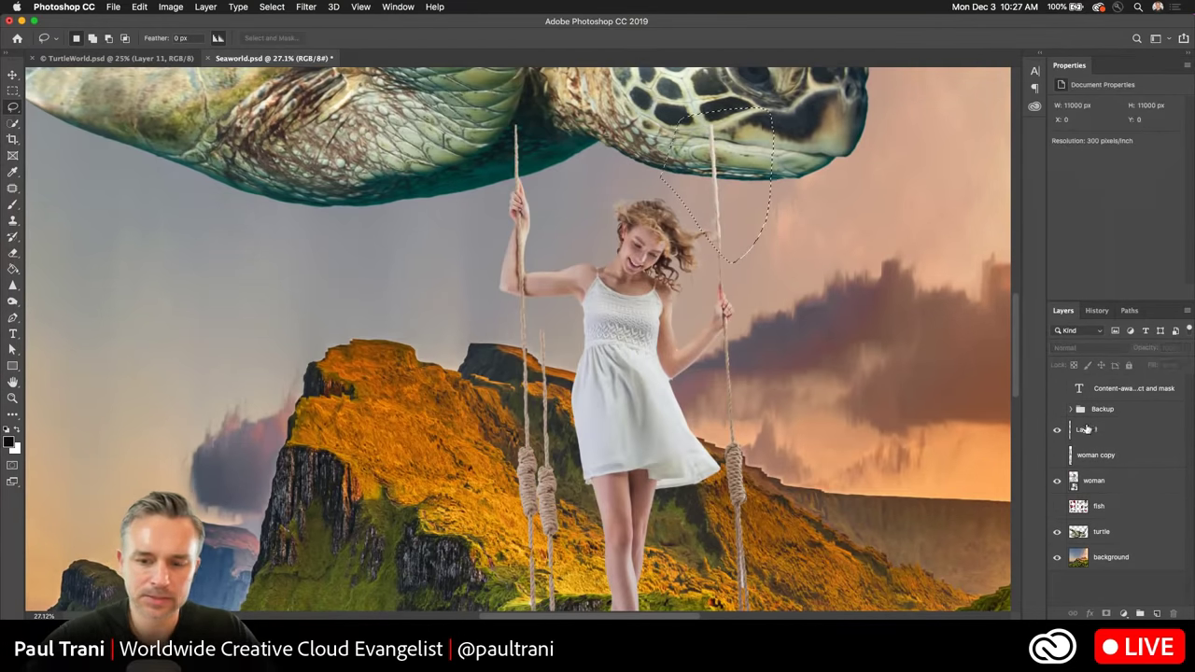
{"action": "key", "text": "super+d"}
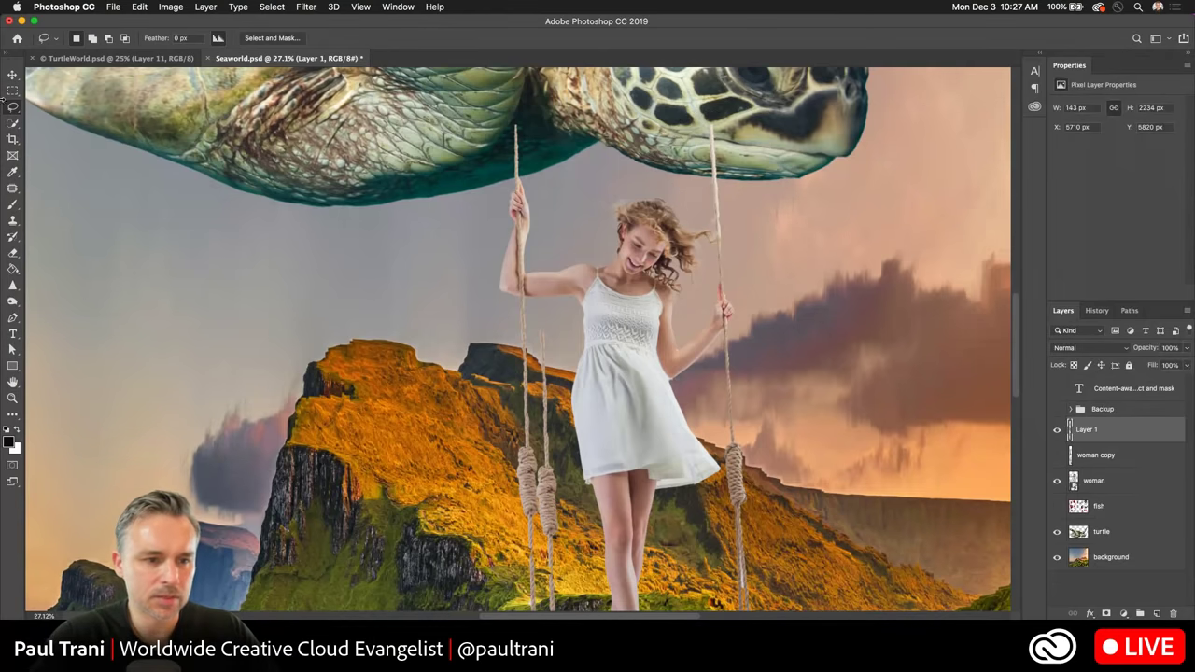
{"action": "left_click", "coordinate": [11, 76]}
{"action": "mouse_move", "coordinate": [476, 177]}
{"action": "left_mouse_down"}
{"action": "mouse_move", "coordinate": [523, 288]}
{"action": "mouse_move", "coordinate": [536, 456]}
{"action": "mouse_move", "coordinate": [573, 392]}
{"action": "mouse_move", "coordinate": [566, 309]}
{"action": "mouse_move", "coordinate": [550, 349]}
{"action": "mouse_move", "coordinate": [593, 308]}
{"action": "left_mouse_up"}
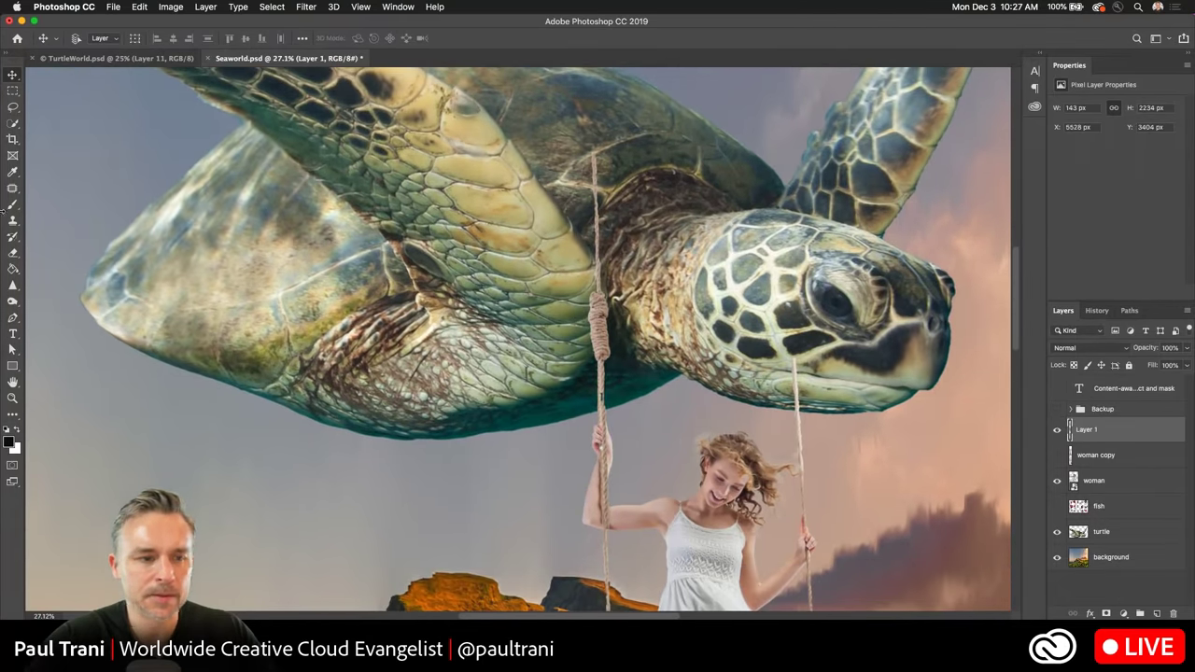
Lasso the left rope section around the woman's hand.
{"action": "left_click", "coordinate": [14, 107]}
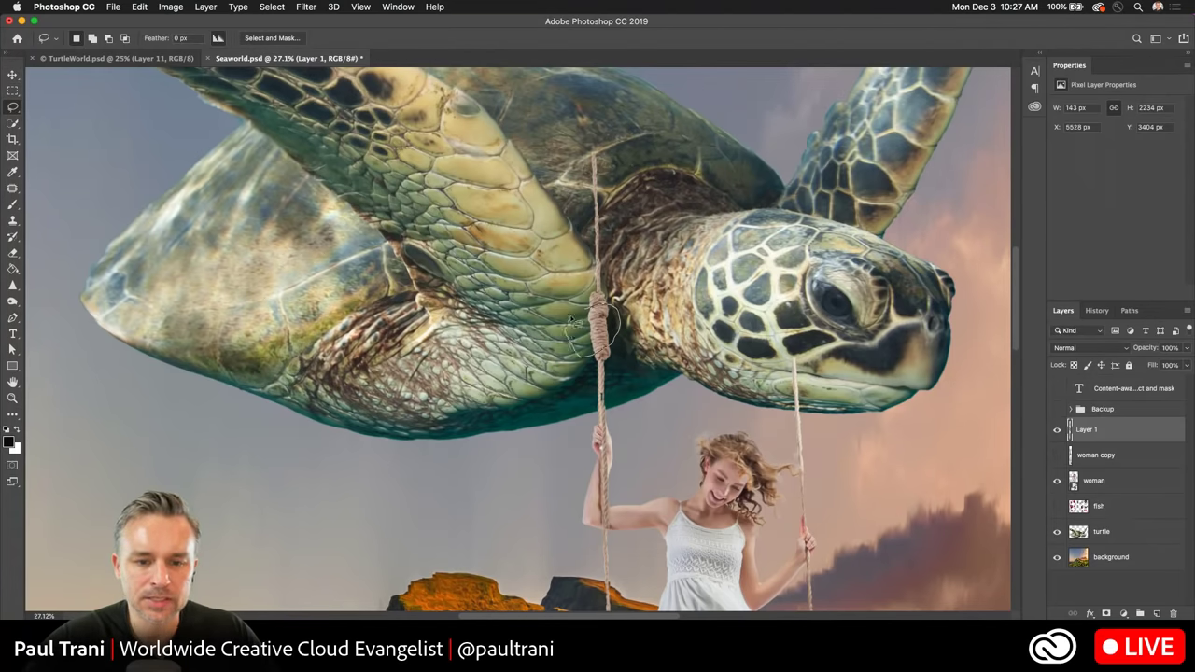
{"action": "left_click_drag", "start_coordinate": [572, 319], "coordinate": [564, 319]}
{"action": "mouse_move", "coordinate": [560, 372]}
{"action": "left_mouse_down"}
{"action": "mouse_move", "coordinate": [641, 361]}
{"action": "mouse_move", "coordinate": [601, 574]}
{"action": "mouse_move", "coordinate": [522, 498]}
{"action": "mouse_move", "coordinate": [608, 388]}
{"action": "left_mouse_up"}
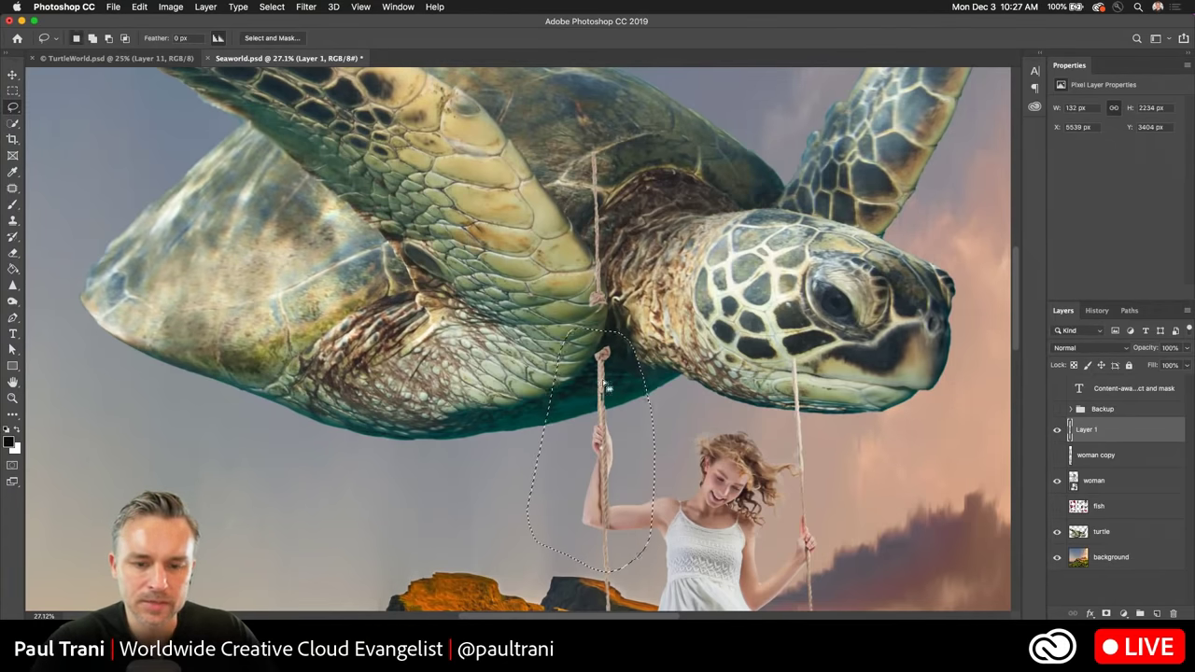
{"action": "key", "text": "super+d"}
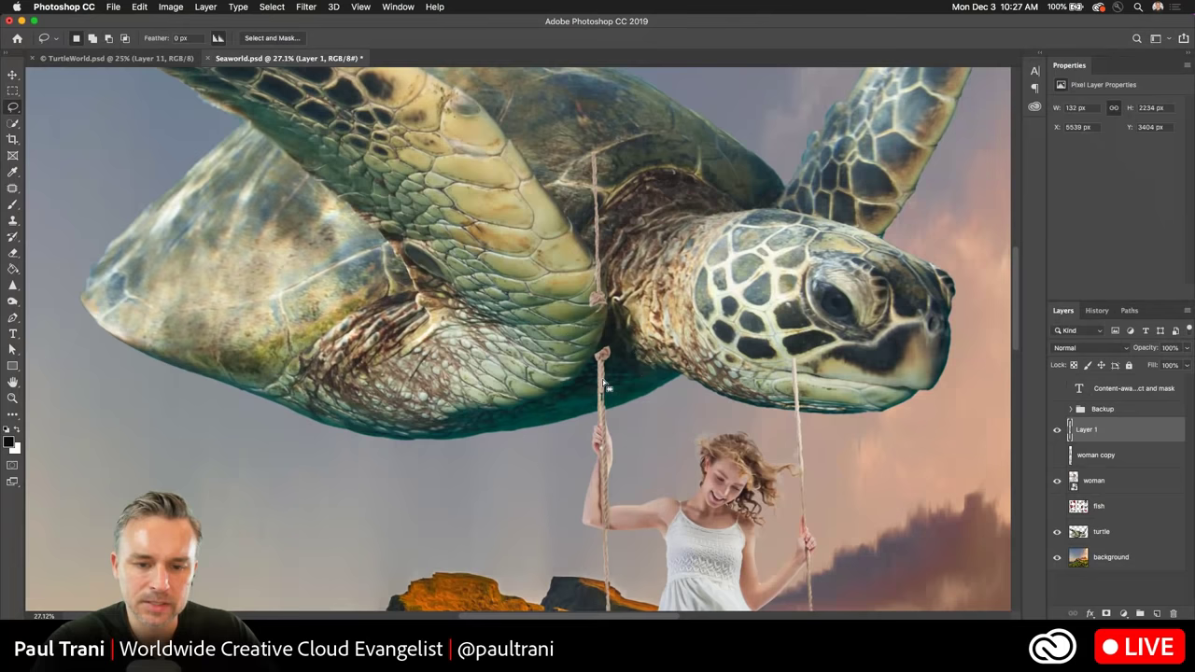
{"action": "mouse_move", "coordinate": [643, 364]}
{"action": "left_mouse_down"}
{"action": "mouse_move", "coordinate": [545, 490]}
{"action": "mouse_move", "coordinate": [541, 412]}
{"action": "mouse_move", "coordinate": [520, 401]}
{"action": "left_mouse_up"}
{"action": "mouse_move", "coordinate": [605, 340]}
{"action": "left_mouse_down"}
{"action": "mouse_move", "coordinate": [569, 560]}
{"action": "mouse_move", "coordinate": [525, 392]}
{"action": "mouse_move", "coordinate": [602, 335]}
{"action": "left_mouse_up"}
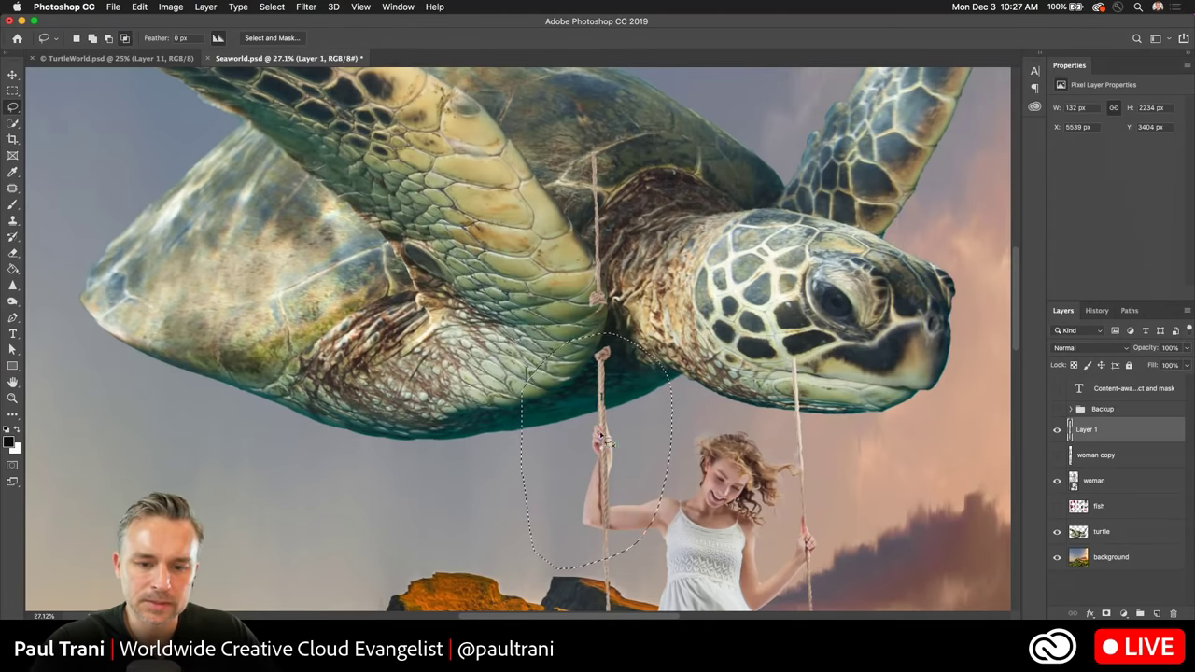
{"action": "left_click", "coordinate": [607, 420]}
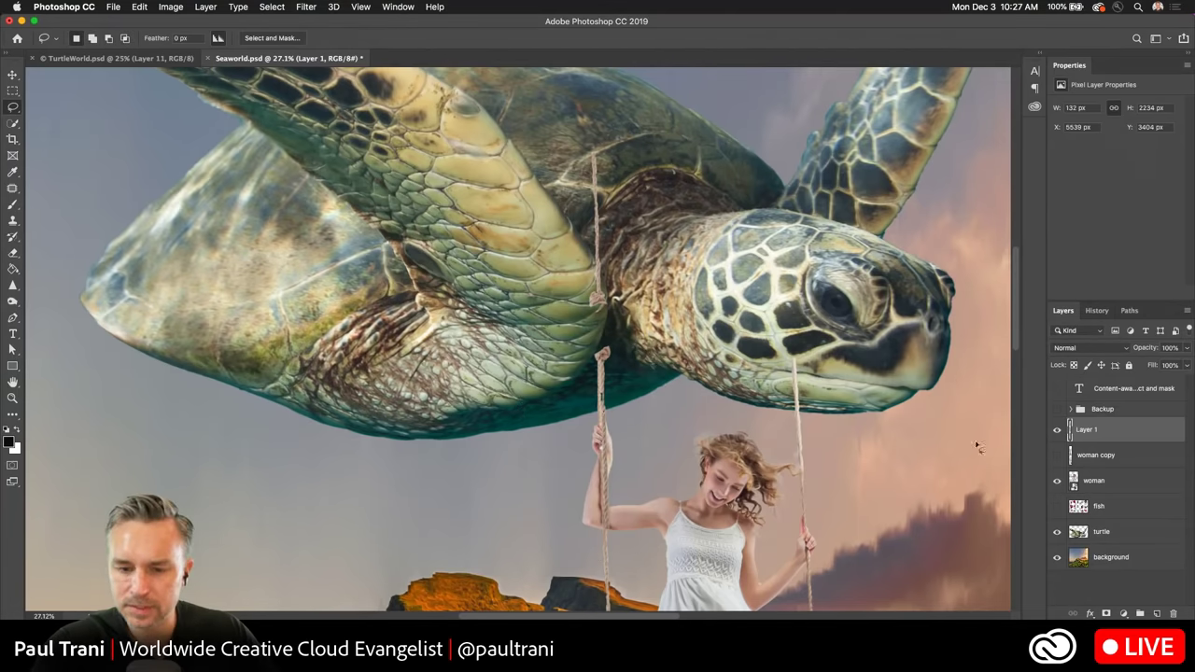
{"action": "mouse_move", "coordinate": [644, 358]}
{"action": "left_mouse_down"}
{"action": "mouse_move", "coordinate": [639, 588]}
{"action": "mouse_move", "coordinate": [518, 553]}
{"action": "mouse_move", "coordinate": [499, 439]}
{"action": "mouse_move", "coordinate": [508, 420]}
{"action": "left_mouse_up"}
Delete the part of Layer 1's left rope above the turtle's flipper.
{"action": "right_click", "coordinate": [601, 400]}
{"action": "key", "text": "Escape"}
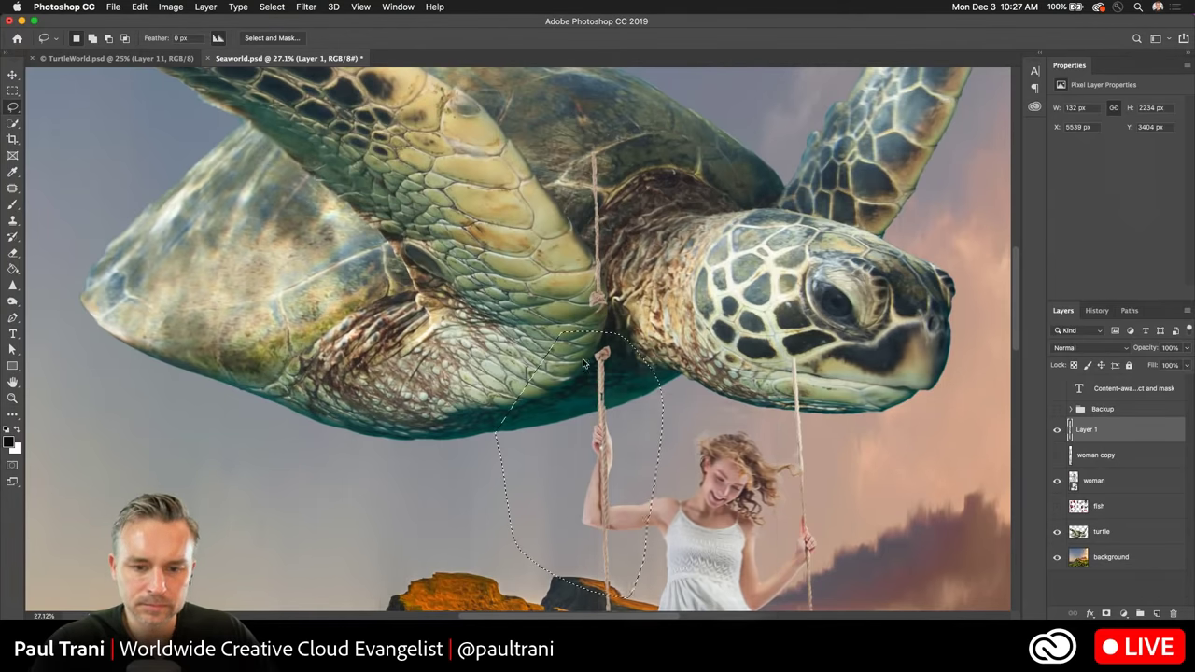
{"action": "mouse_move", "coordinate": [599, 378]}
{"action": "left_mouse_down"}
{"action": "mouse_move", "coordinate": [656, 357]}
{"action": "mouse_move", "coordinate": [594, 323]}
{"action": "left_mouse_up"}
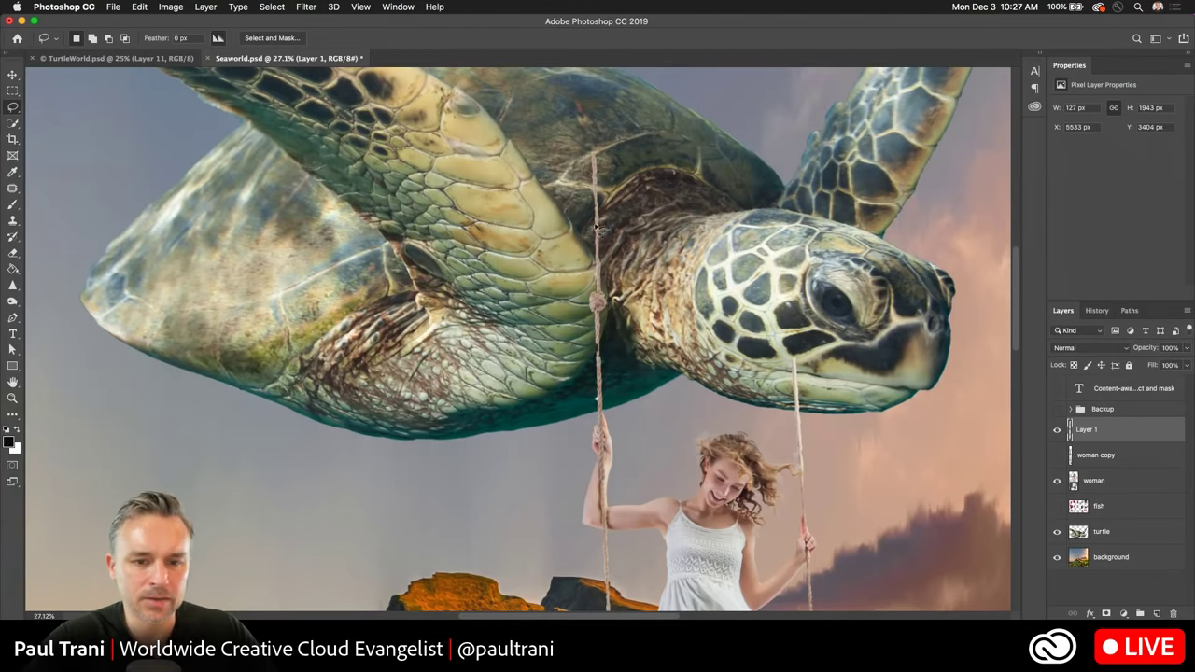
{"action": "mouse_move", "coordinate": [602, 266]}
{"action": "left_mouse_down"}
{"action": "mouse_move", "coordinate": [623, 159]}
{"action": "mouse_move", "coordinate": [532, 135]}
{"action": "mouse_move", "coordinate": [485, 232]}
{"action": "left_mouse_up"}
{"action": "key", "text": "BackSpace"}
Place the copied rope piece onto the flipper and merge it with Layer 2.
{"action": "key", "text": "cmd+v"}
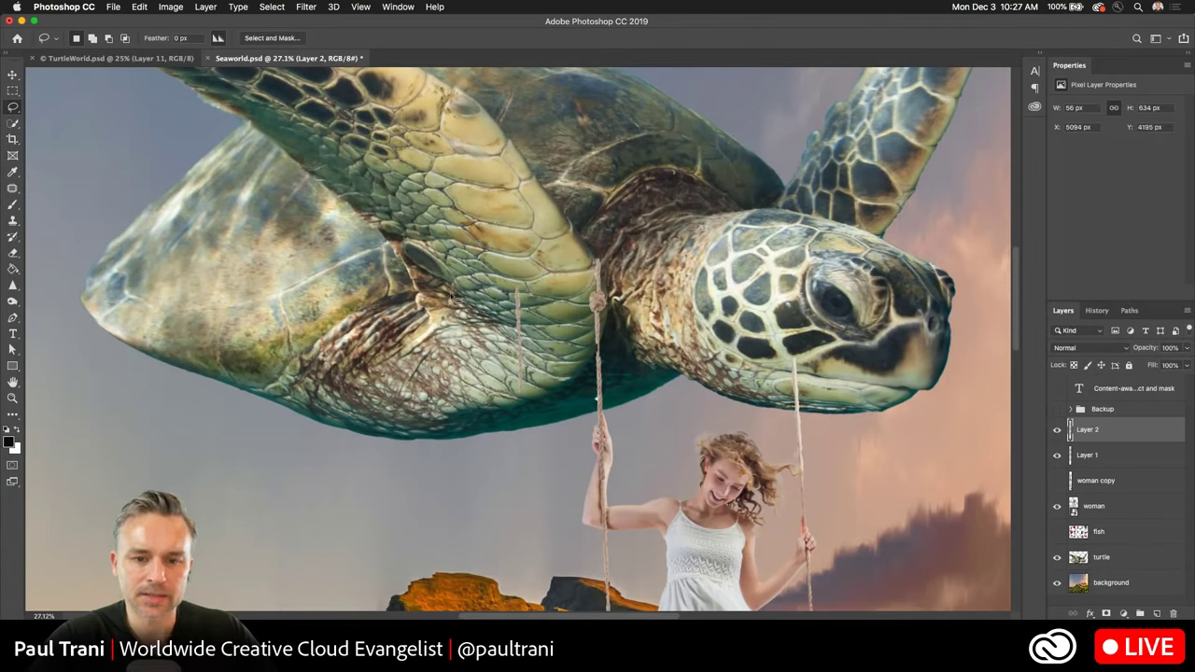
{"action": "left_click", "coordinate": [12, 75]}
{"action": "left_click_drag", "start_coordinate": [518, 351], "coordinate": [404, 198]}
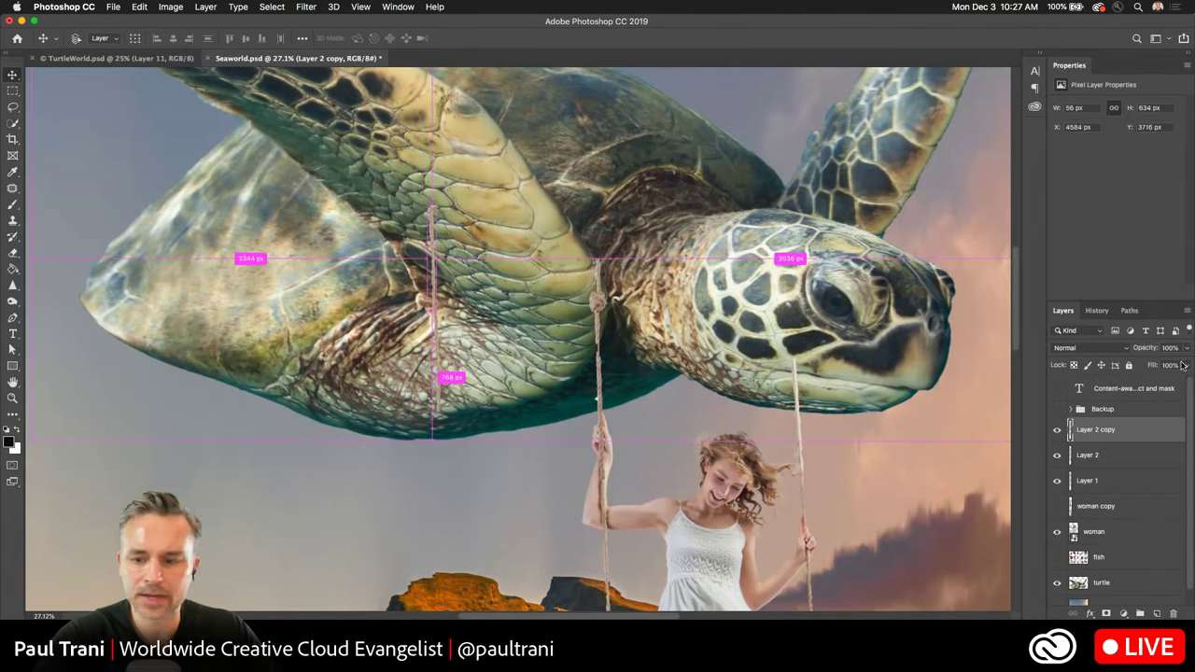
{"action": "left_click", "coordinate": [1097, 456], "text": "shift"}
{"action": "right_click", "coordinate": [1100, 456]}
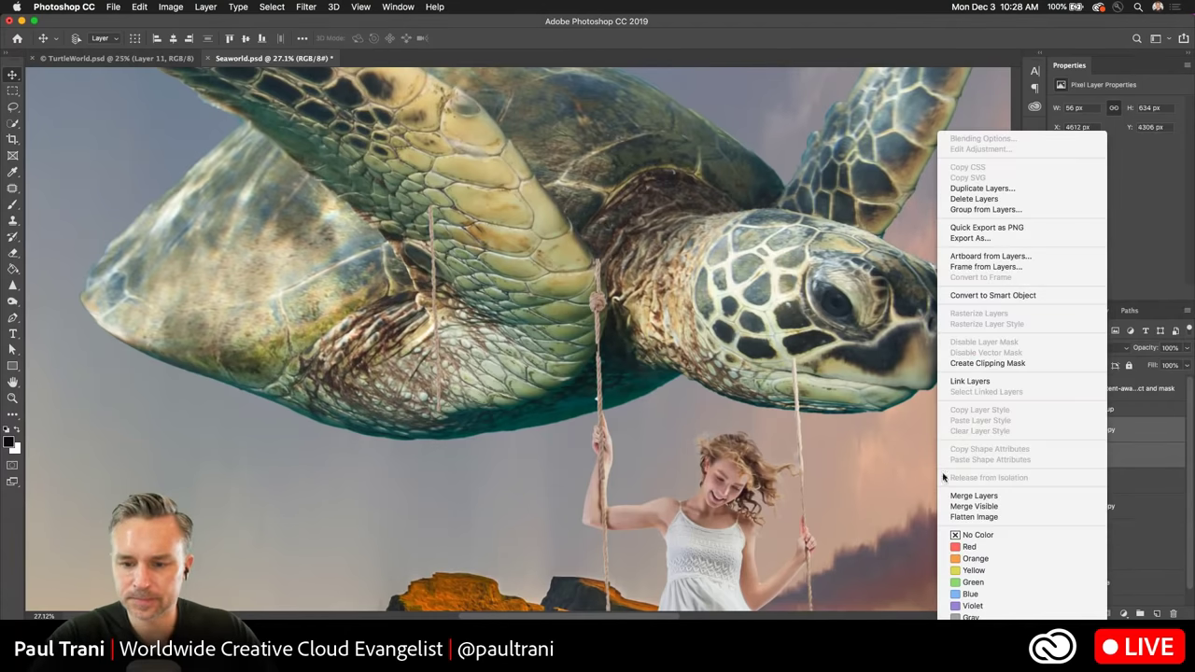
{"action": "left_click", "coordinate": [957, 497]}
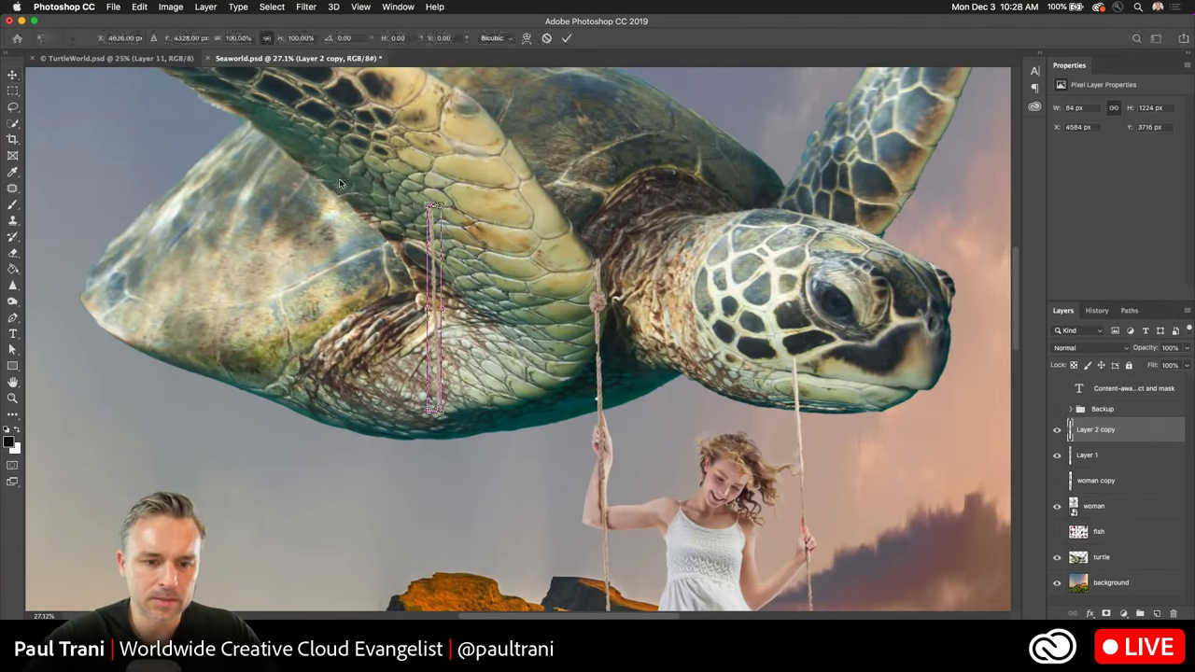
Duplicate the rope piece, offset it 250 px, and merge both into one longer rope.
{"action": "key", "text": "super+j"}
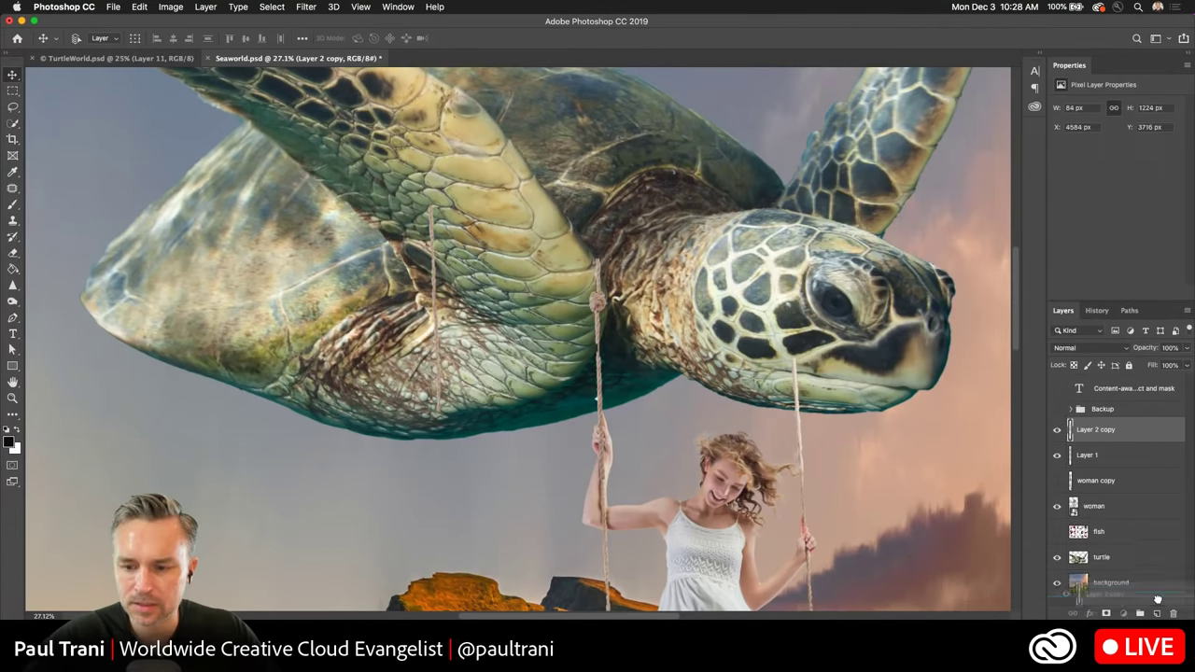
{"action": "left_click_drag", "start_coordinate": [371, 353], "coordinate": [367, 263]}
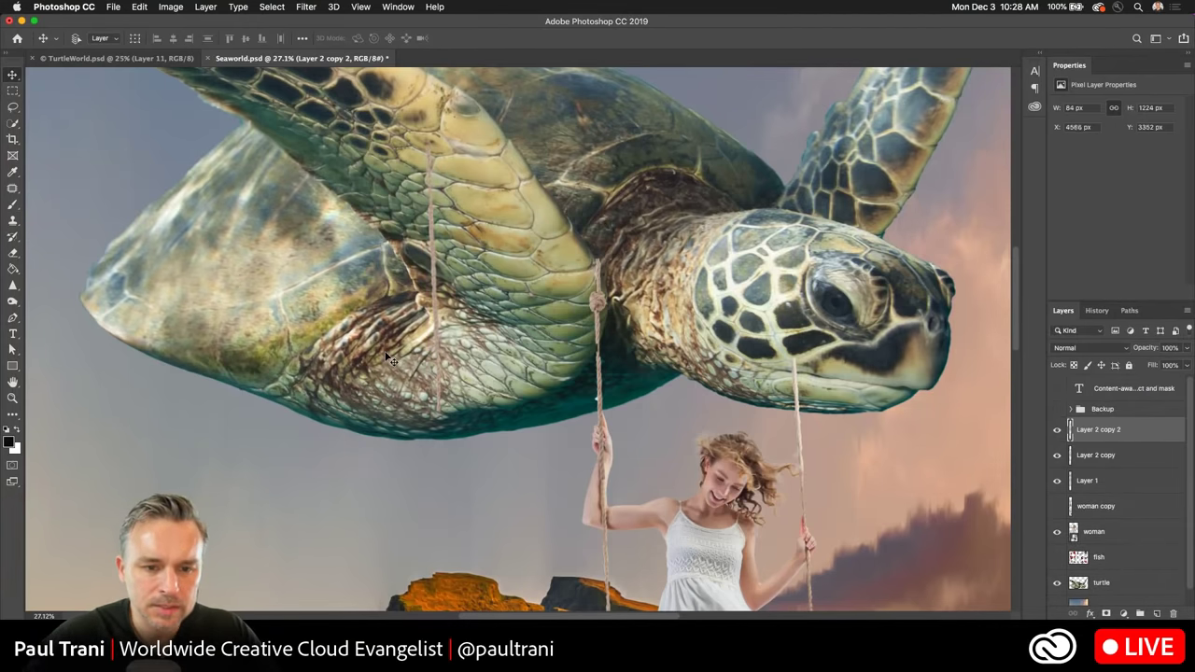
{"action": "left_click", "coordinate": [1119, 458], "text": "shift"}
{"action": "right_click", "coordinate": [1116, 457]}
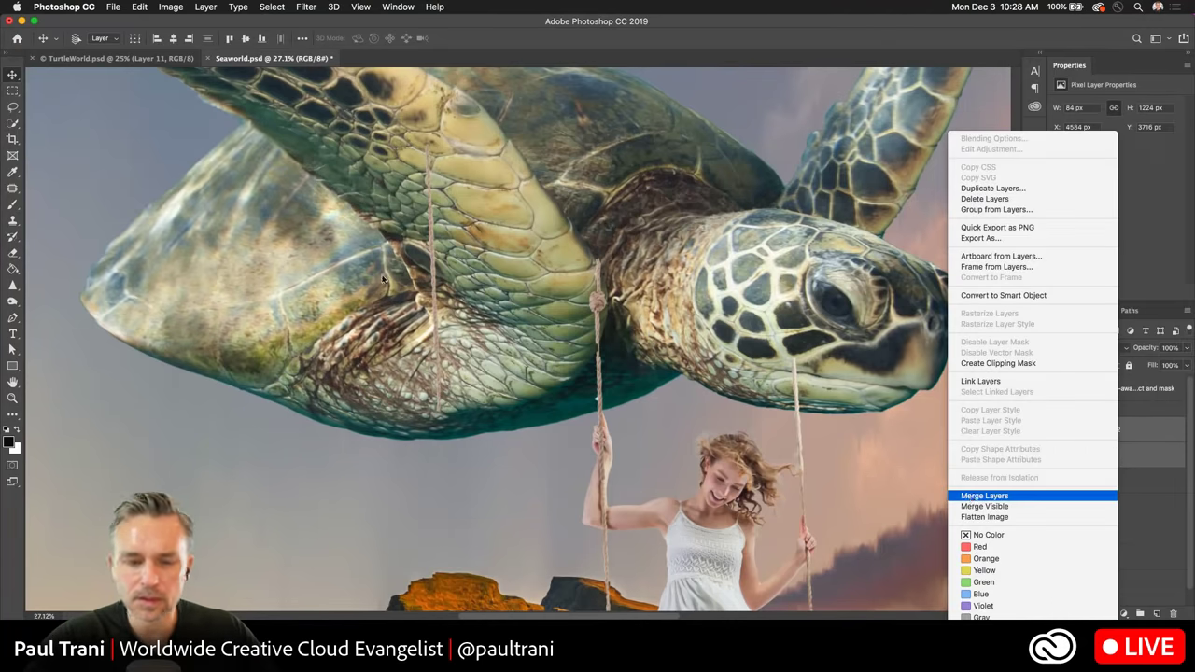
{"action": "key", "text": "Return"}
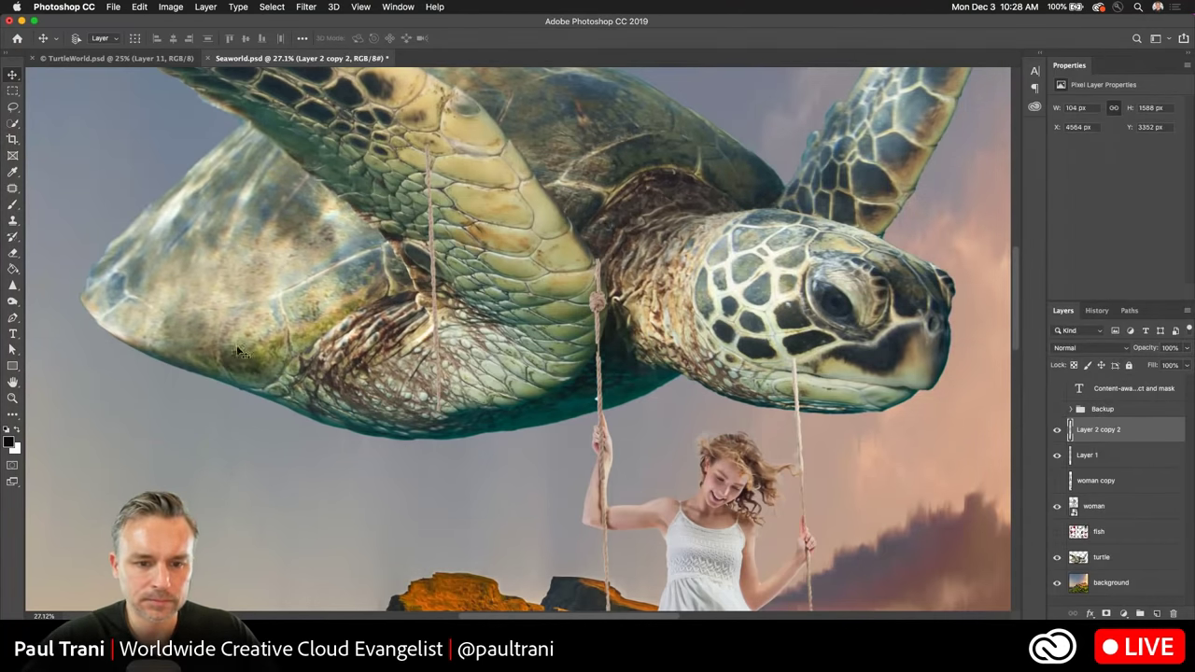
Free Transform the long rope to lie horizontally across the flipper into the knot.
{"action": "key", "text": "super+t"}
{"action": "left_click_drag", "start_coordinate": [423, 127], "coordinate": [266, 214]}
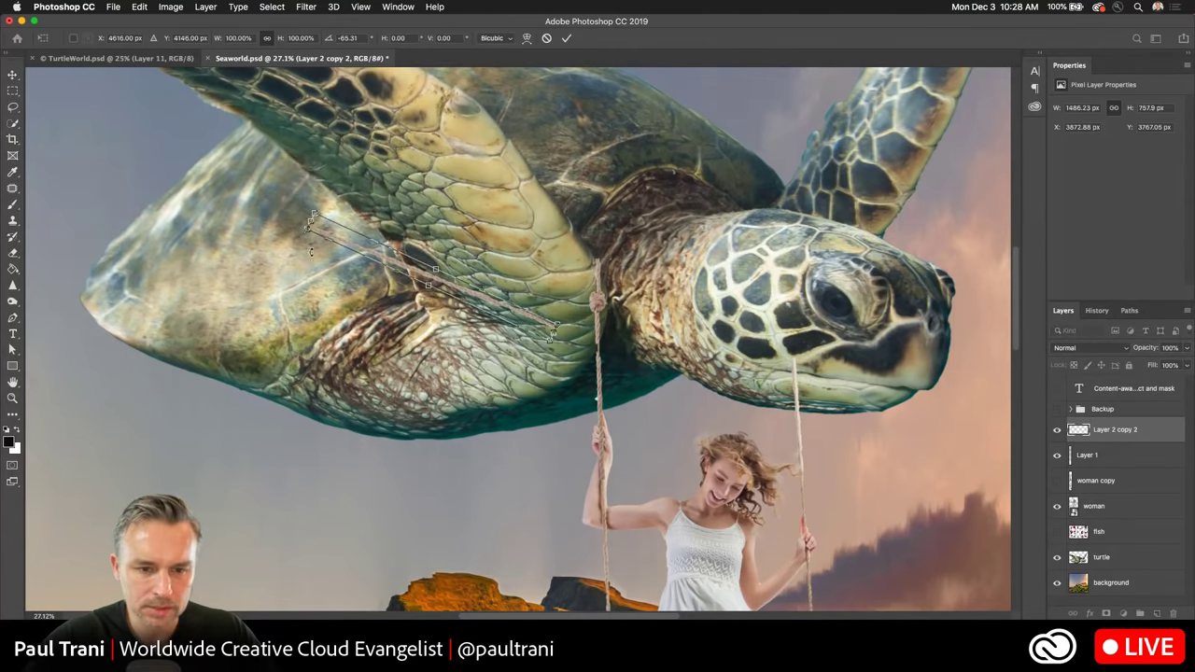
{"action": "left_click_drag", "start_coordinate": [372, 268], "coordinate": [471, 239]}
{"action": "key", "text": "super+z"}
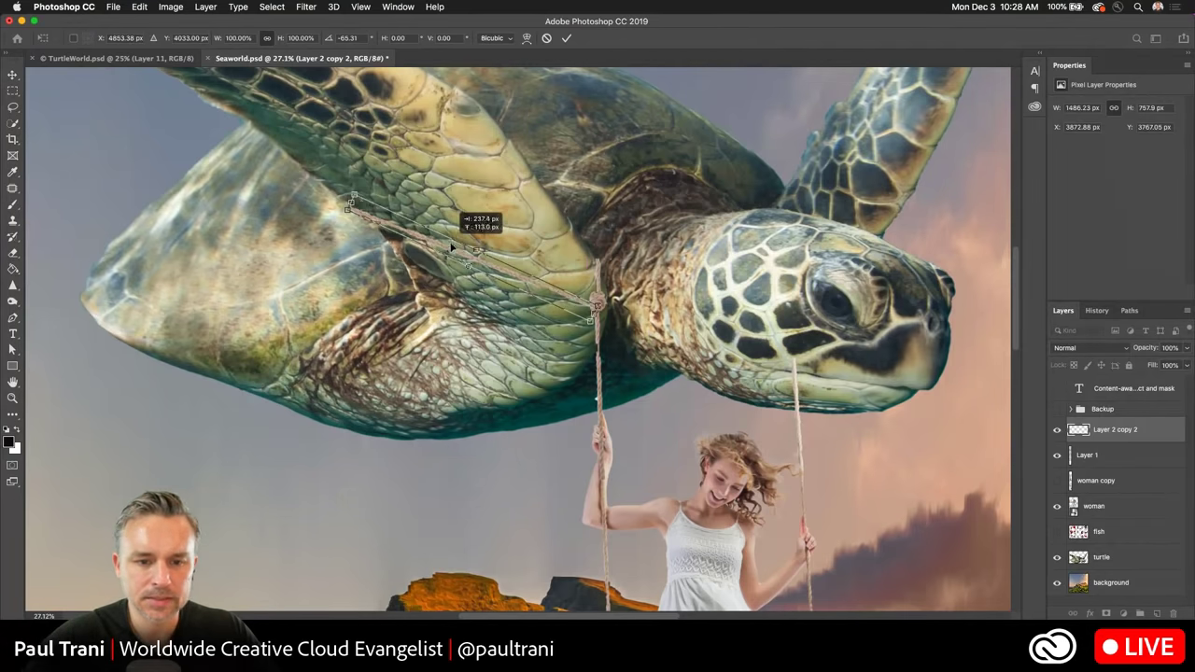
{"action": "left_click_drag", "start_coordinate": [349, 208], "coordinate": [345, 204]}
{"action": "key", "text": "Return"}
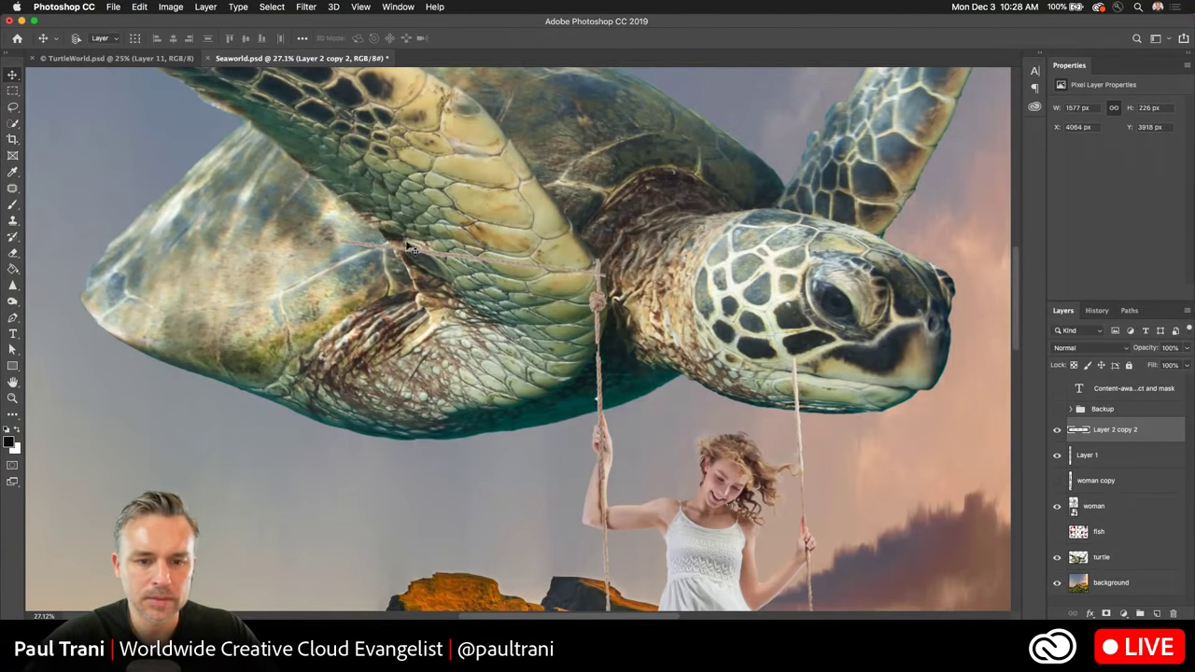
{"action": "left_click_drag", "start_coordinate": [393, 242], "coordinate": [392, 271]}
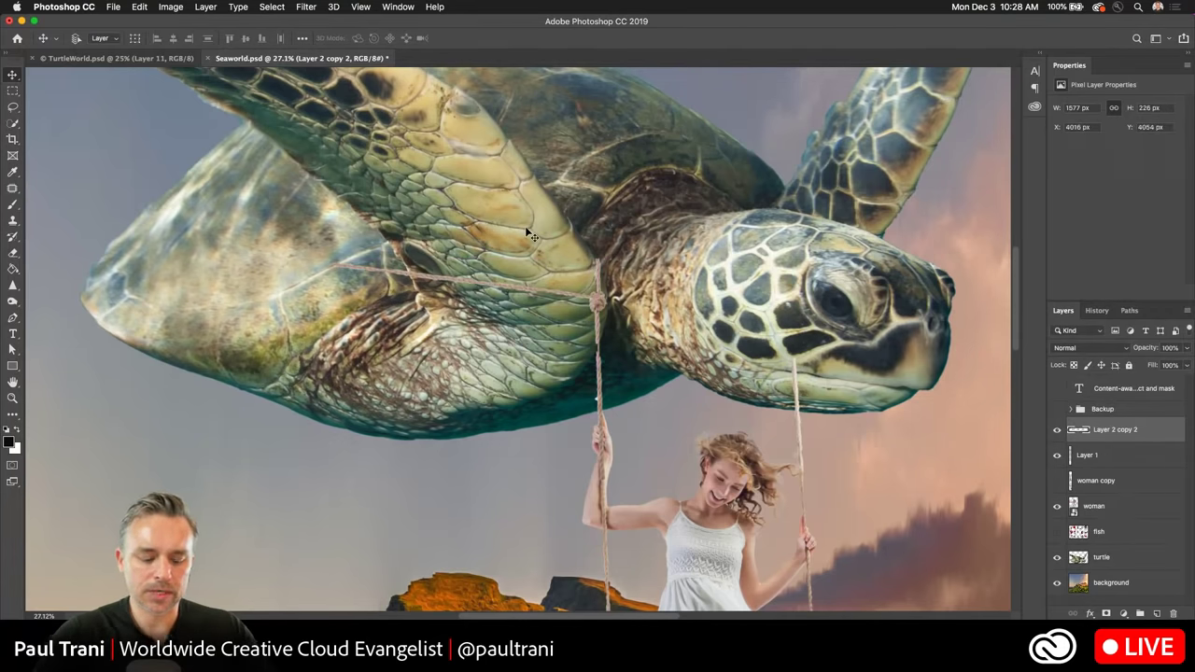
Zoom in on the knot and lower the turtle layer's opacity to 43%.
{"action": "key", "text": "super+plus"}
{"action": "key", "text": "super+plus"}
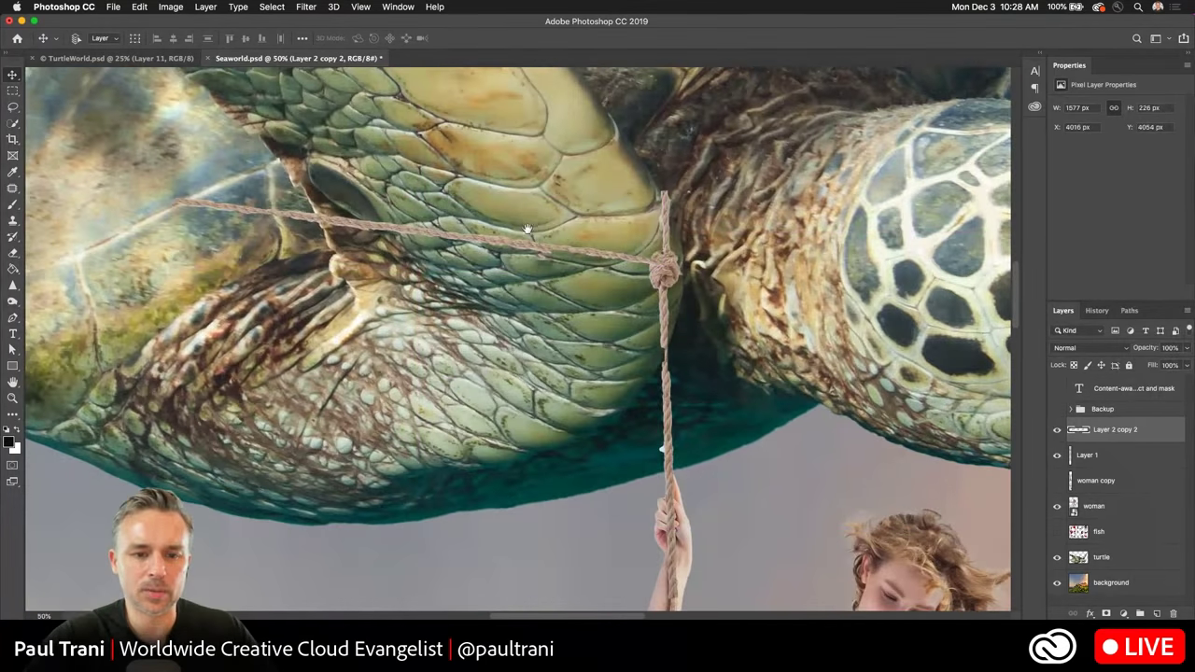
{"action": "left_click_drag", "start_coordinate": [527, 234], "coordinate": [632, 317]}
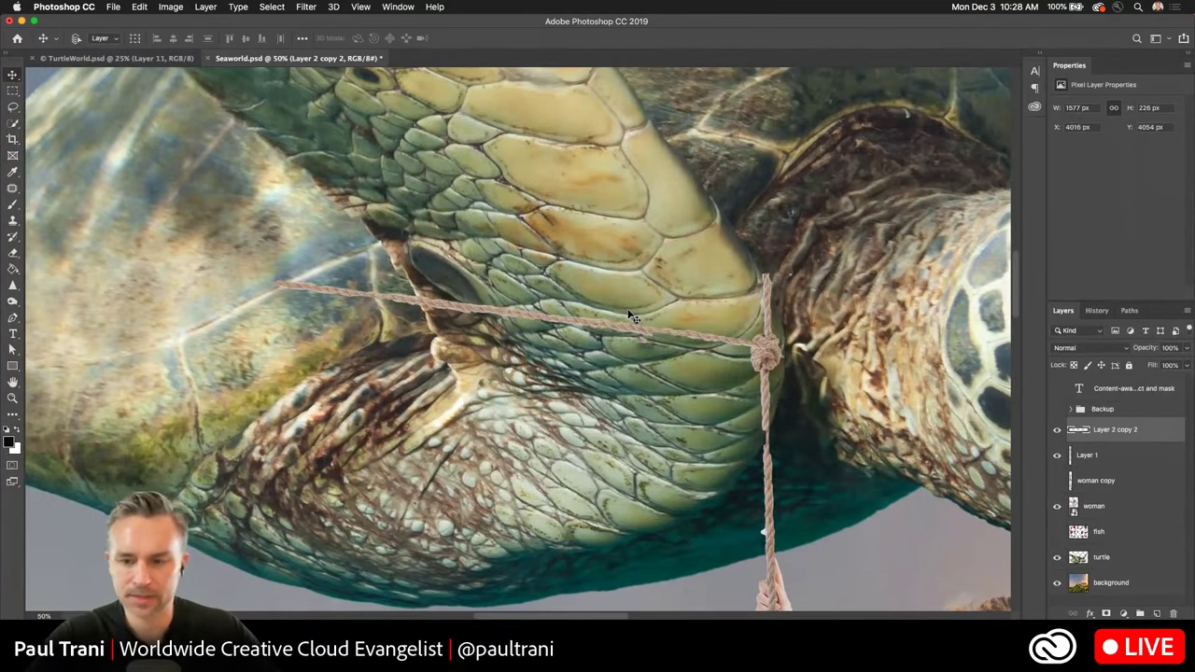
{"action": "left_click", "coordinate": [1103, 557]}
{"action": "left_click_drag", "start_coordinate": [1137, 351], "coordinate": [1116, 350]}
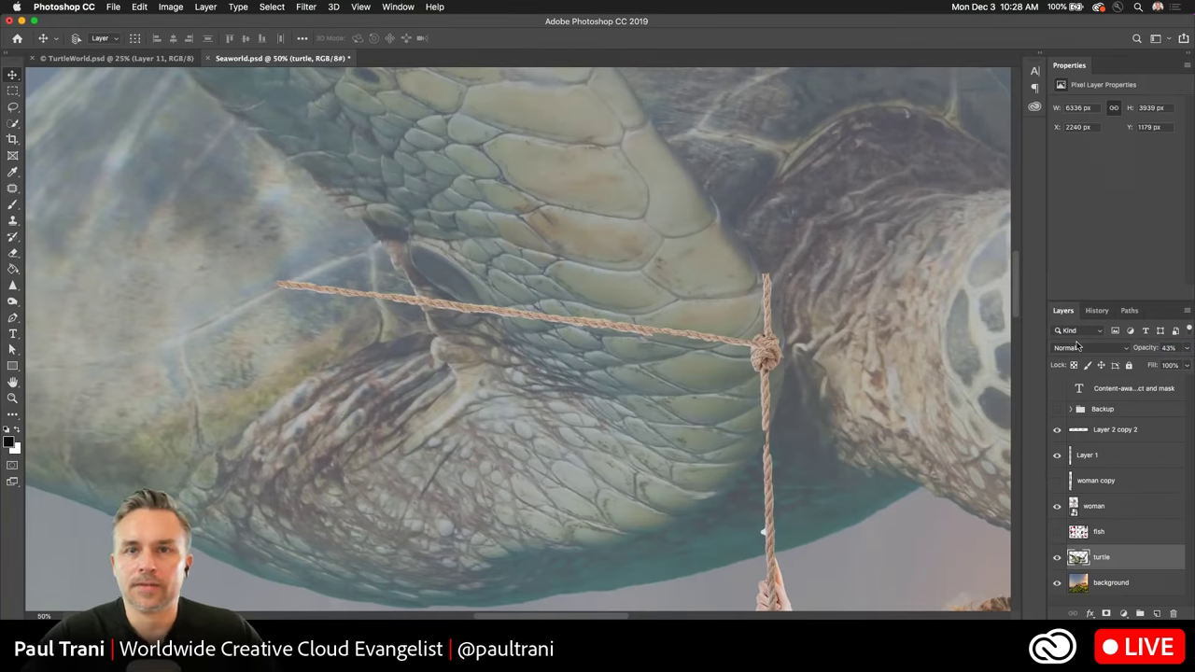
Start a Puppet Warp on the horizontal rope with its mesh shown and pin it at the knot.
{"action": "left_click", "coordinate": [1094, 439]}
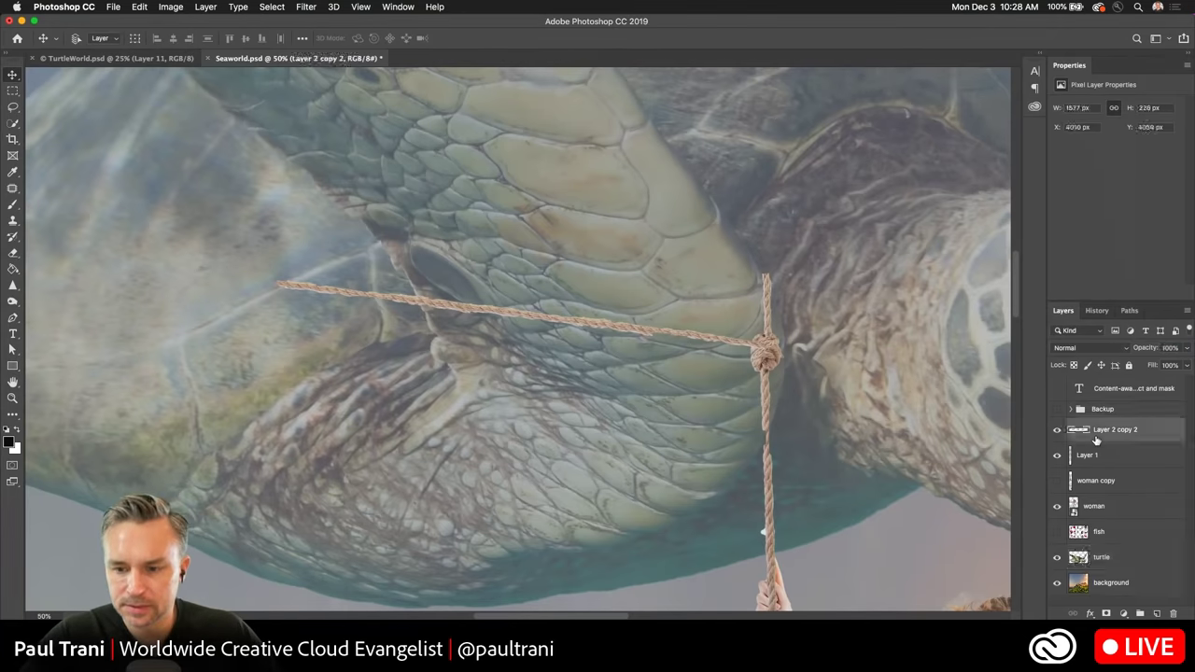
{"action": "left_click", "coordinate": [141, 6]}
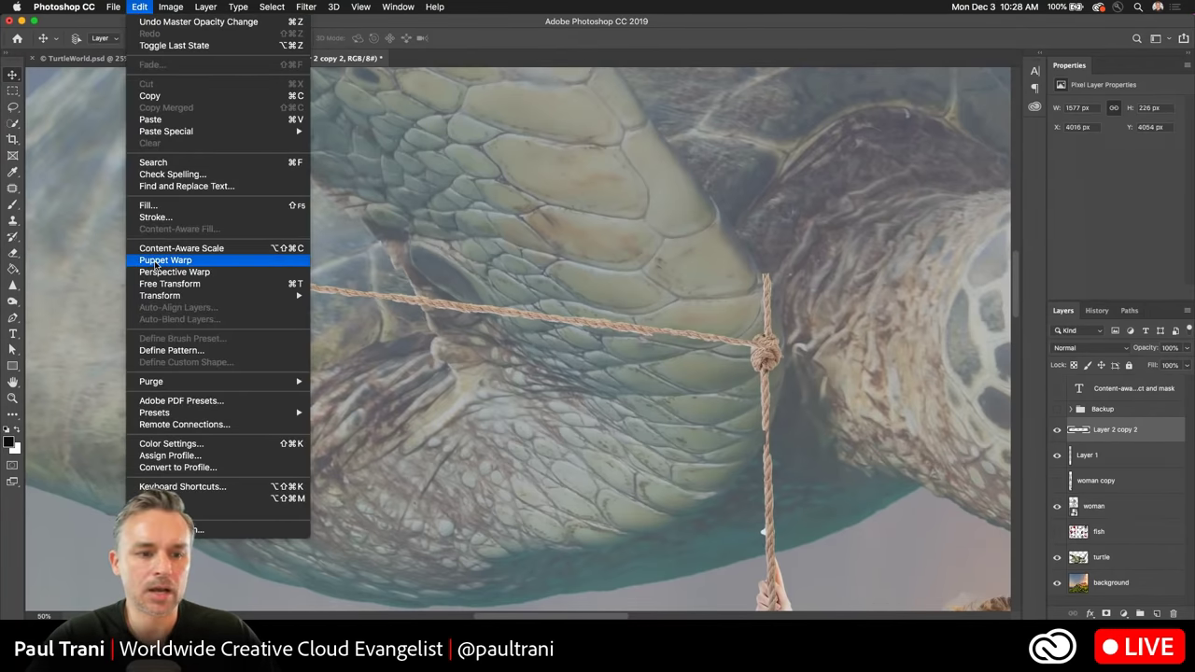
{"action": "left_click", "coordinate": [156, 263]}
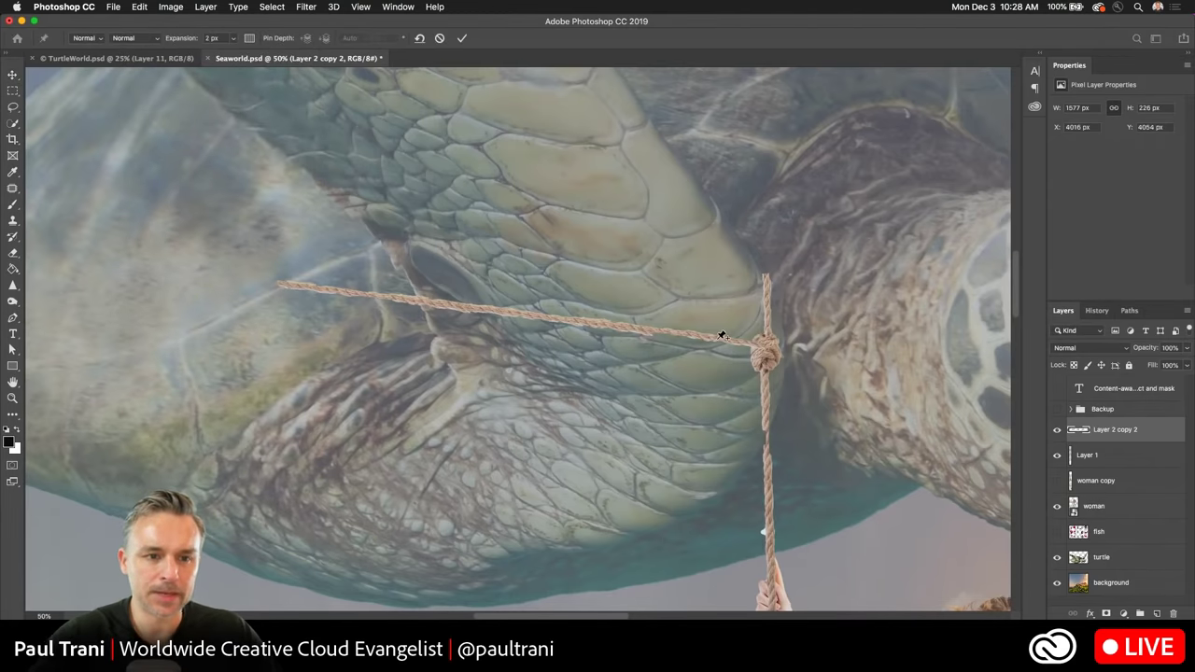
{"action": "left_click", "coordinate": [249, 39]}
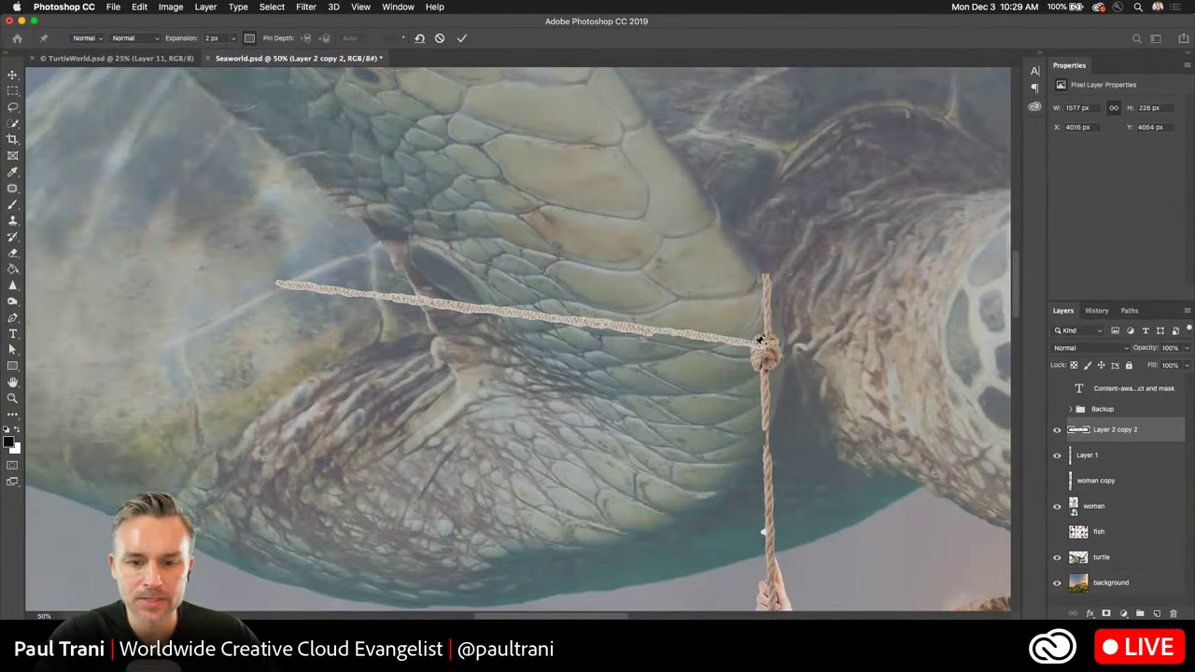
{"action": "left_click", "coordinate": [756, 344]}
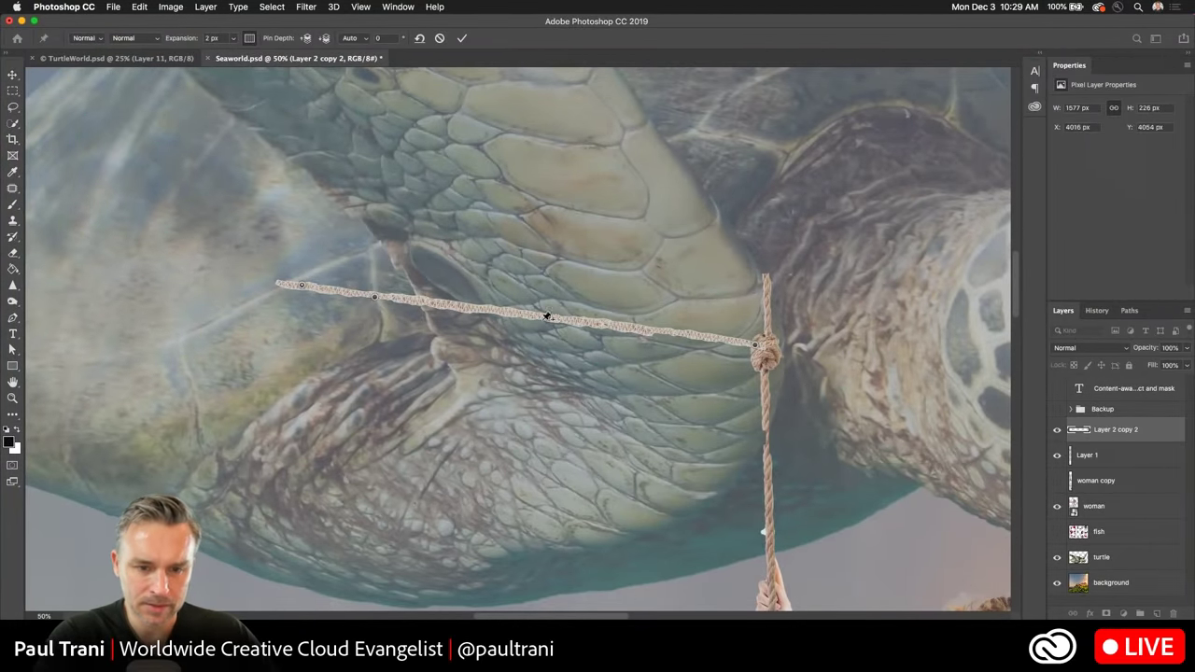
Add and drag pins to curve the rope from the knot up along the flipper, then commit.
{"action": "left_click_drag", "start_coordinate": [548, 318], "coordinate": [546, 350]}
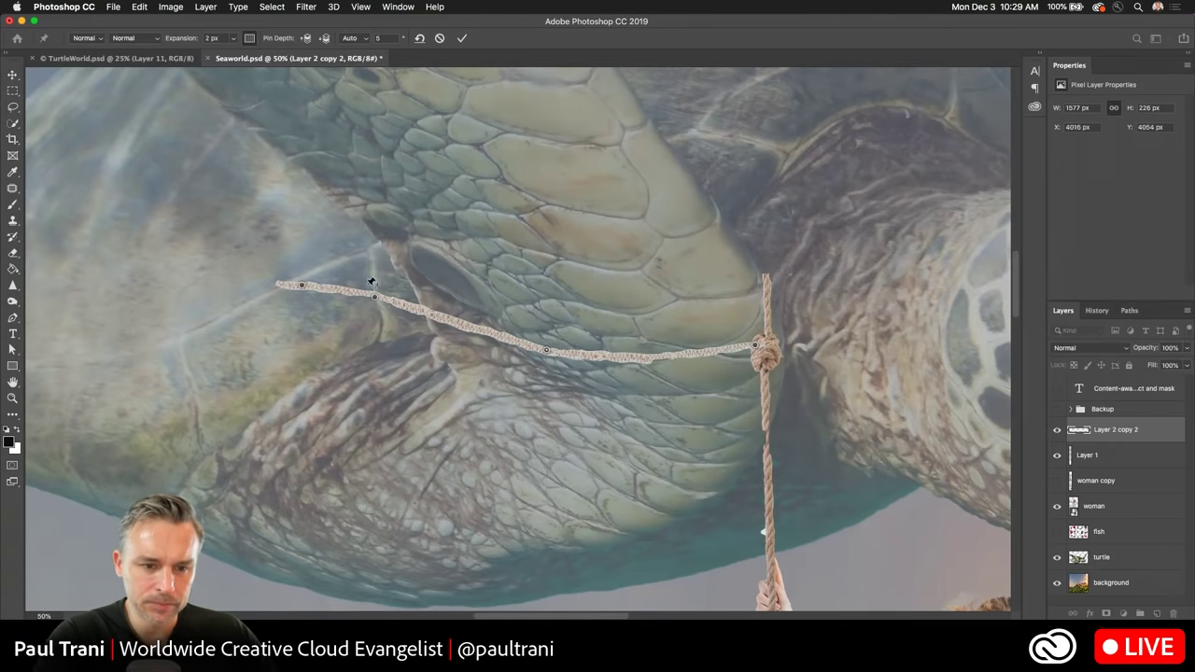
{"action": "left_click_drag", "start_coordinate": [378, 300], "coordinate": [414, 334]}
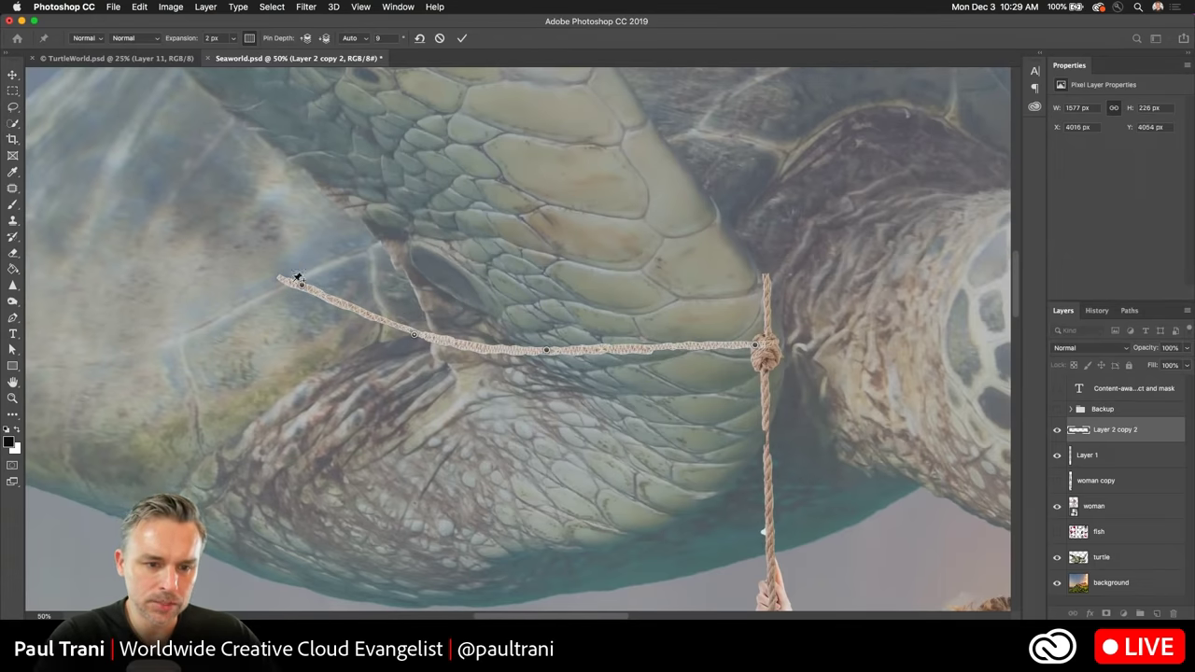
{"action": "left_click_drag", "start_coordinate": [304, 287], "coordinate": [402, 266]}
{"action": "left_click", "coordinate": [469, 379]}
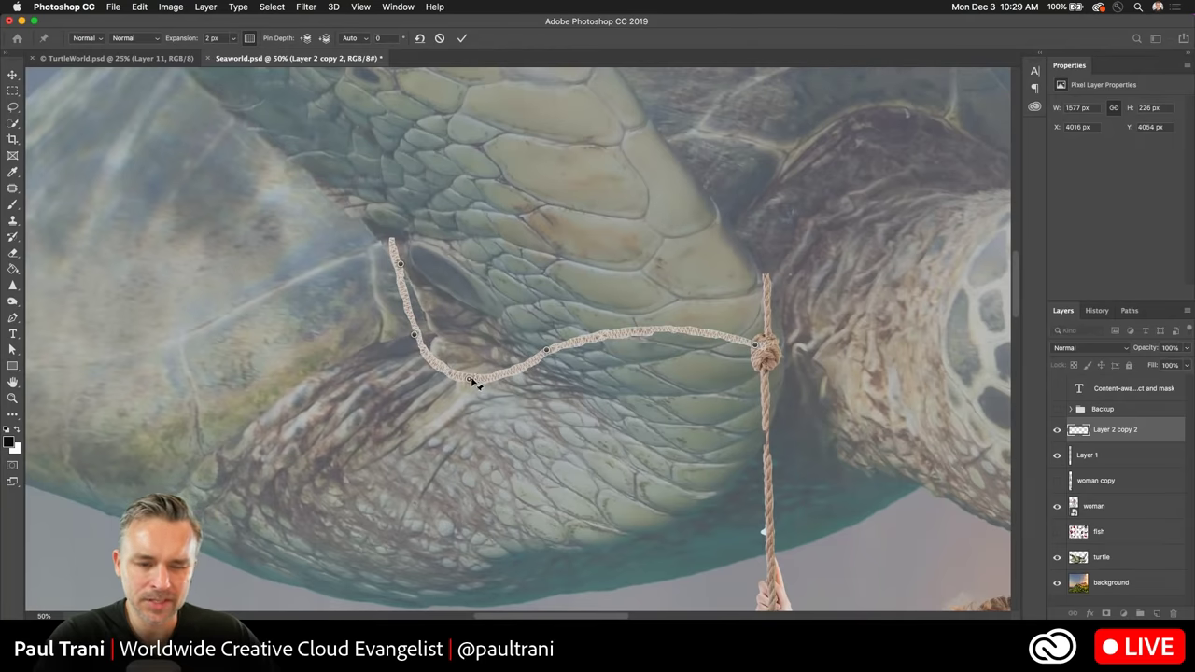
{"action": "left_click_drag", "start_coordinate": [472, 383], "coordinate": [415, 302]}
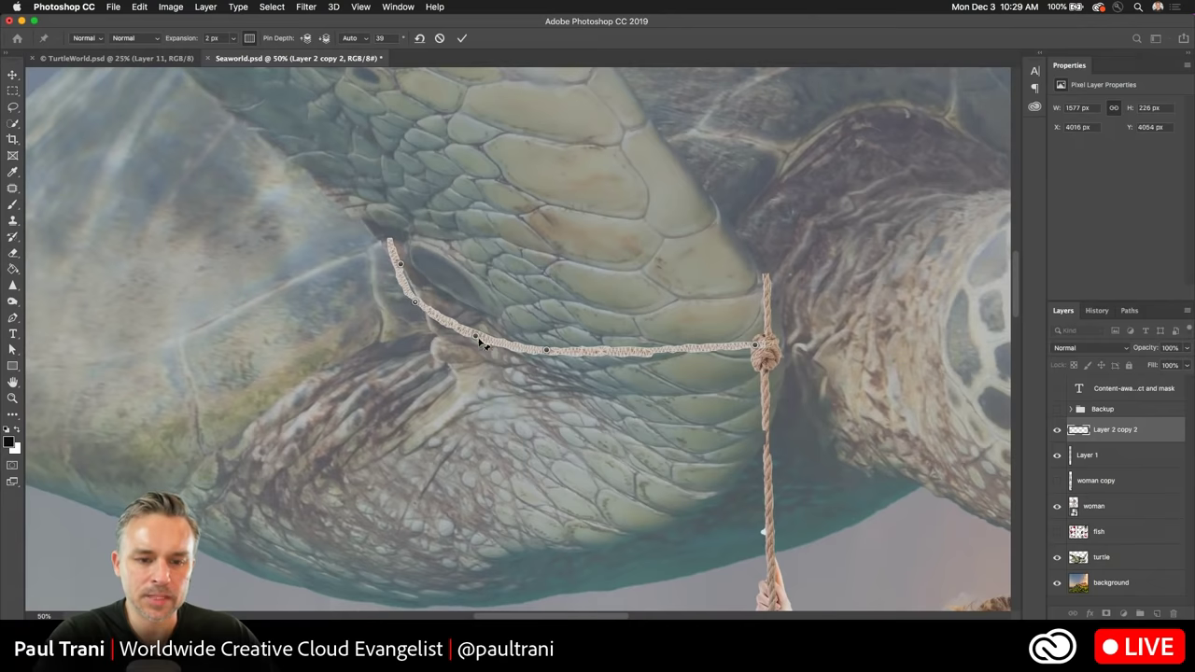
{"action": "left_click_drag", "start_coordinate": [476, 338], "coordinate": [477, 319]}
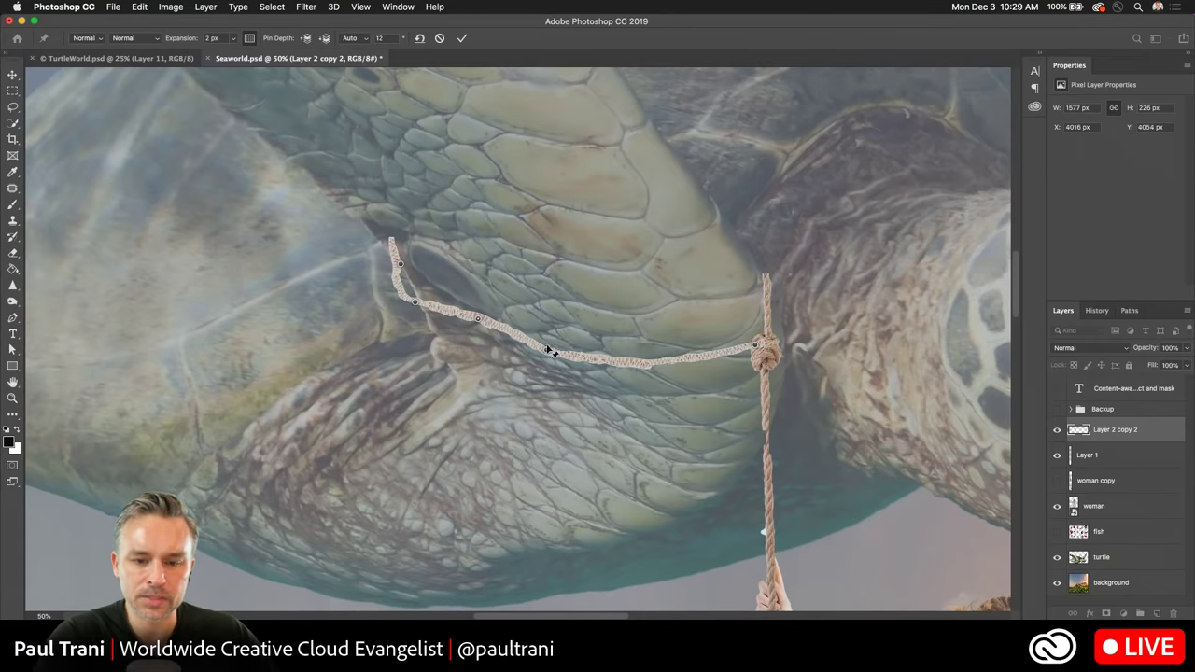
{"action": "left_click_drag", "start_coordinate": [549, 352], "coordinate": [549, 331]}
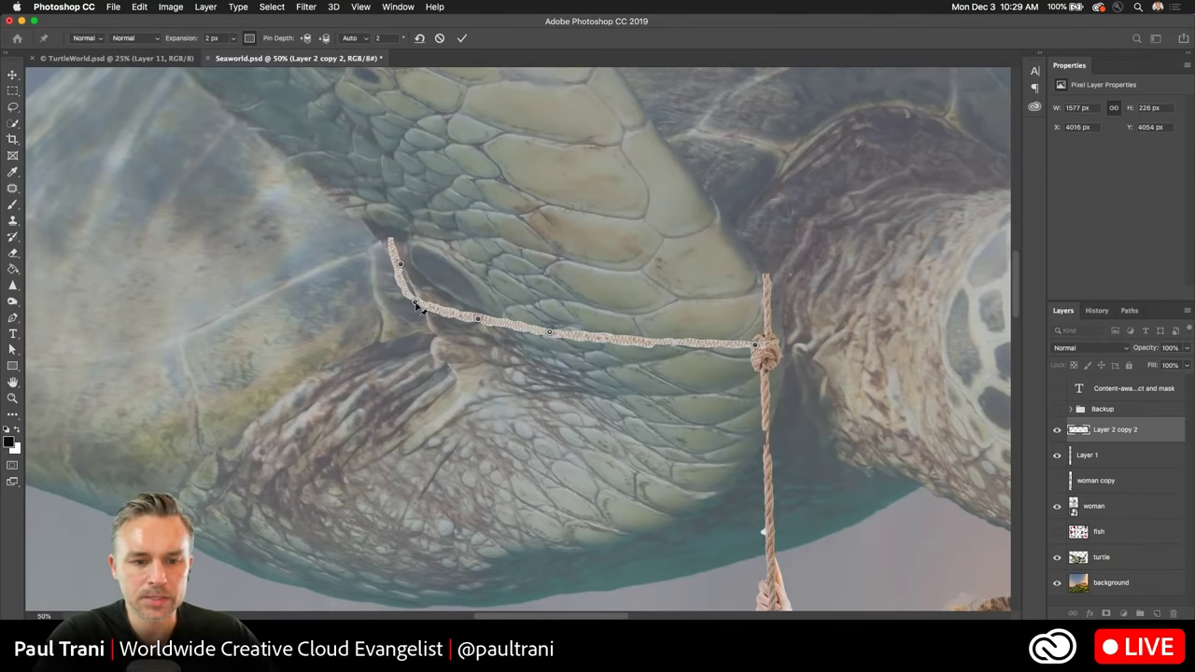
{"action": "left_click_drag", "start_coordinate": [417, 304], "coordinate": [416, 293]}
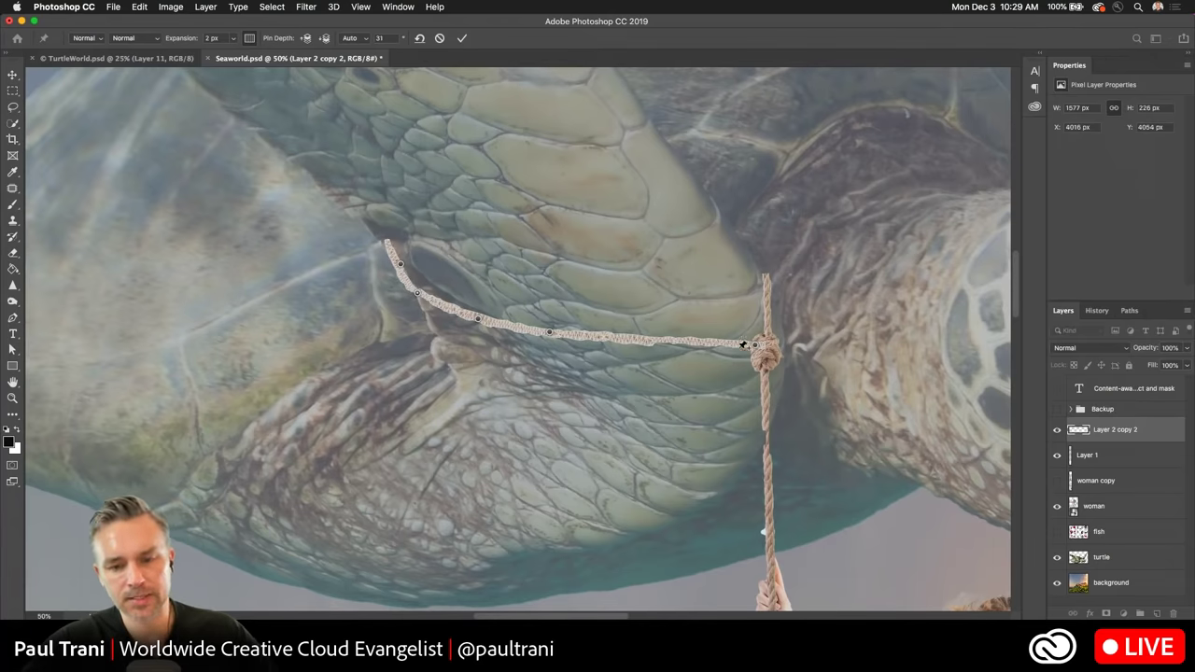
{"action": "left_click_drag", "start_coordinate": [758, 348], "coordinate": [759, 359]}
{"action": "left_click_drag", "start_coordinate": [422, 297], "coordinate": [417, 295]}
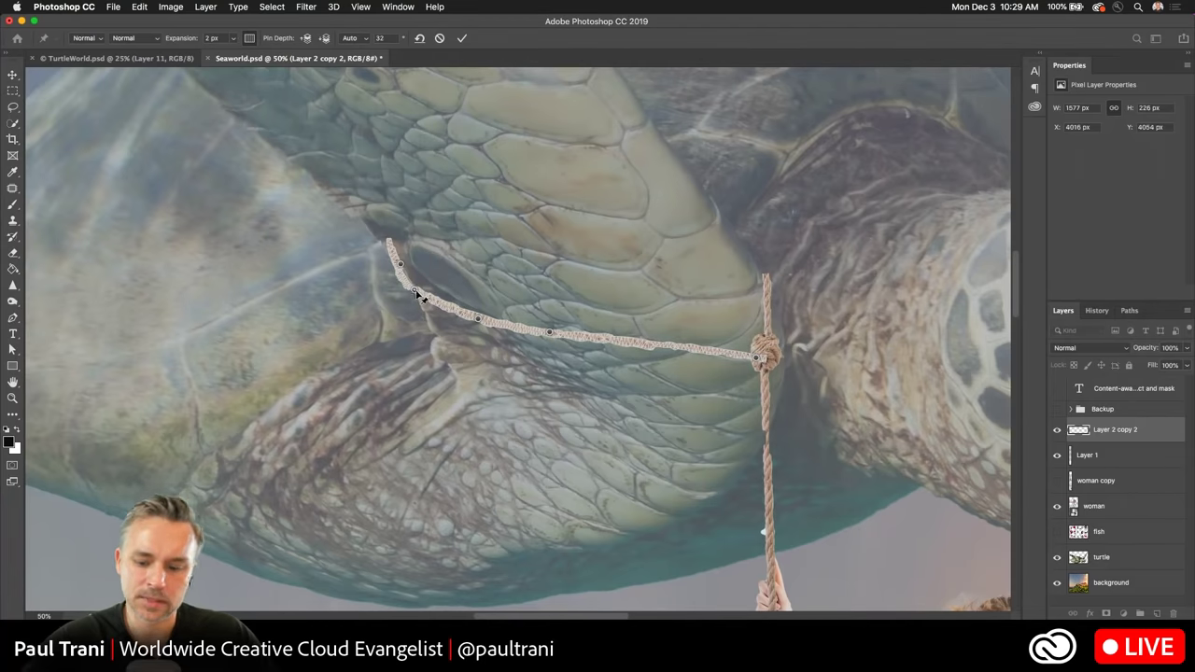
{"action": "key", "text": "Return"}
Lasso and delete the loose top end of the horizontal rope.
{"action": "left_click", "coordinate": [13, 106]}
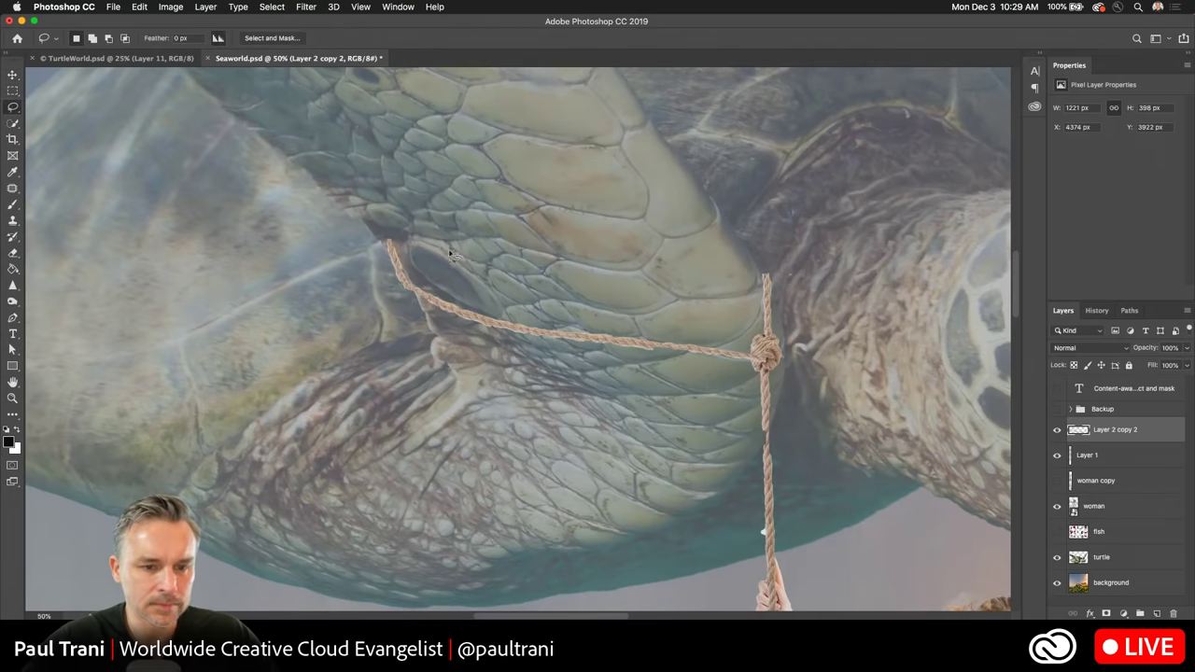
{"action": "mouse_move", "coordinate": [386, 244]}
{"action": "left_mouse_down"}
{"action": "mouse_move", "coordinate": [410, 277]}
{"action": "mouse_move", "coordinate": [391, 228]}
{"action": "mouse_move", "coordinate": [345, 208]}
{"action": "left_mouse_up"}
{"action": "key", "text": "Delete"}
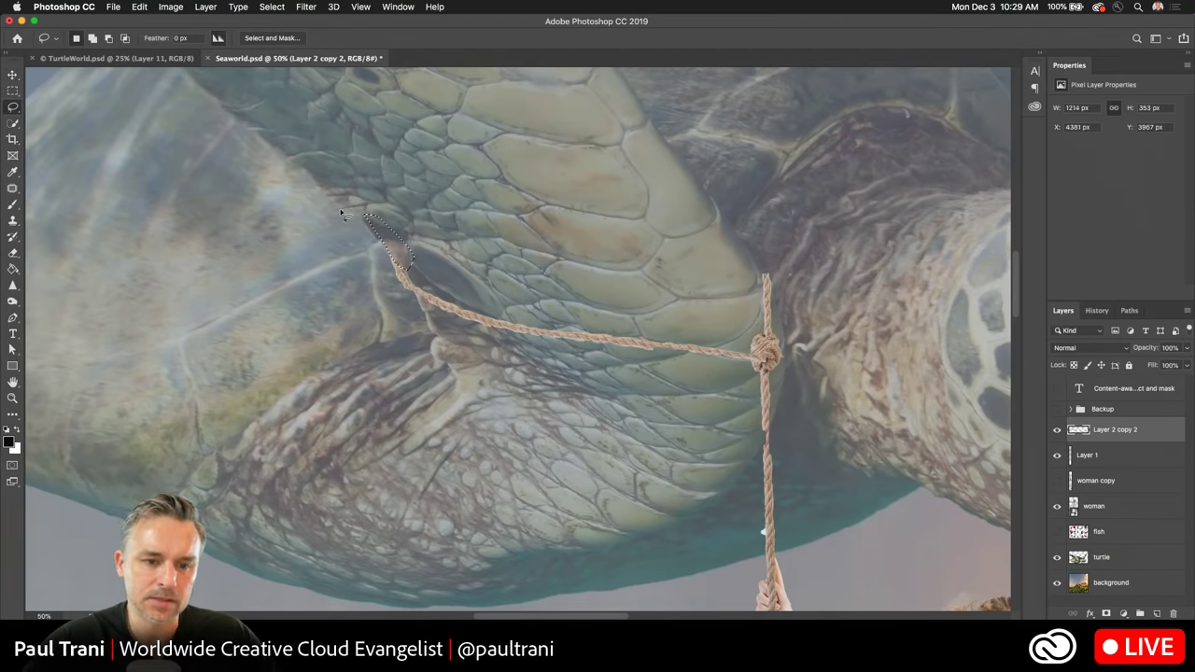
{"action": "key", "text": "cmd+d"}
{"action": "key", "text": "cmd+minus"}
{"action": "key", "text": "cmd+minus"}
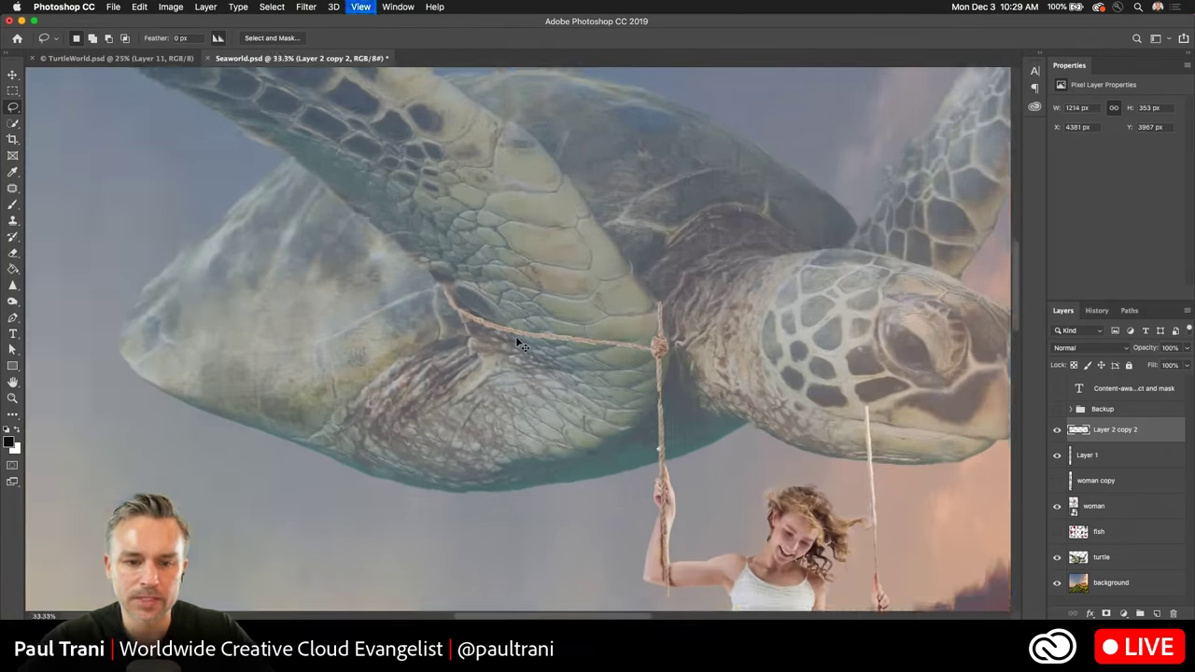
{"action": "key", "text": "cmd+plus"}
{"action": "key", "text": "cmd+plus"}
{"action": "key", "text": "cmd+plus"}
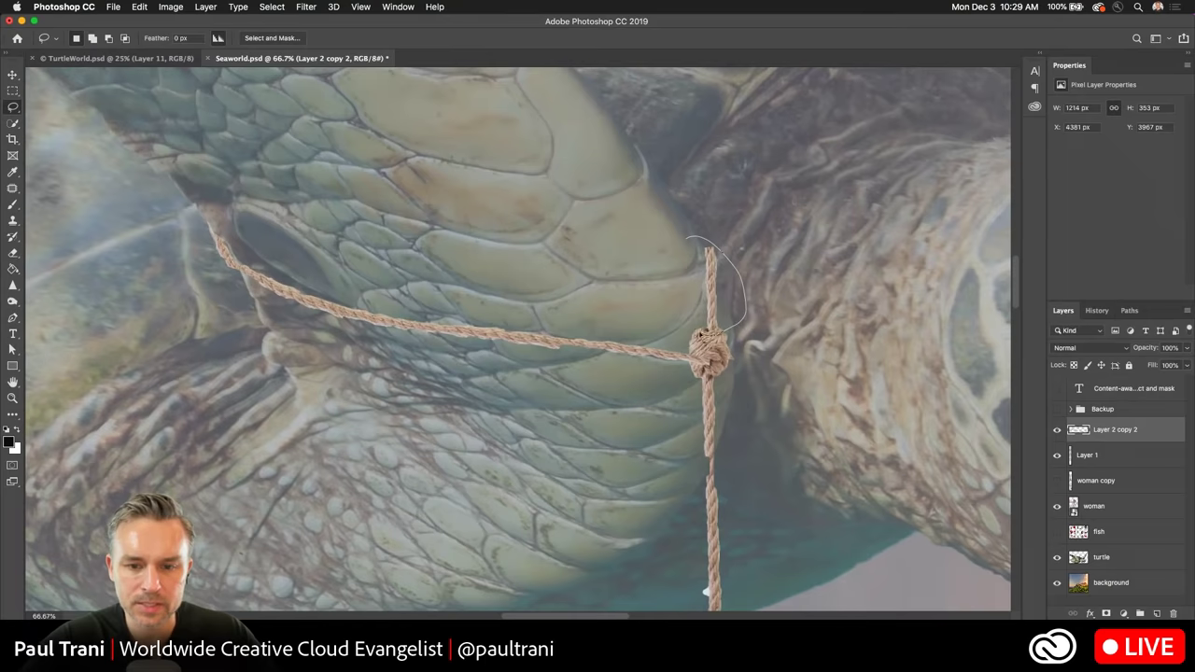
Puppet Warp Layer 1's vertical rope top about 26° to the left above the knot.
{"action": "left_click_drag", "start_coordinate": [733, 327], "coordinate": [711, 334]}
{"action": "left_click", "coordinate": [1088, 456]}
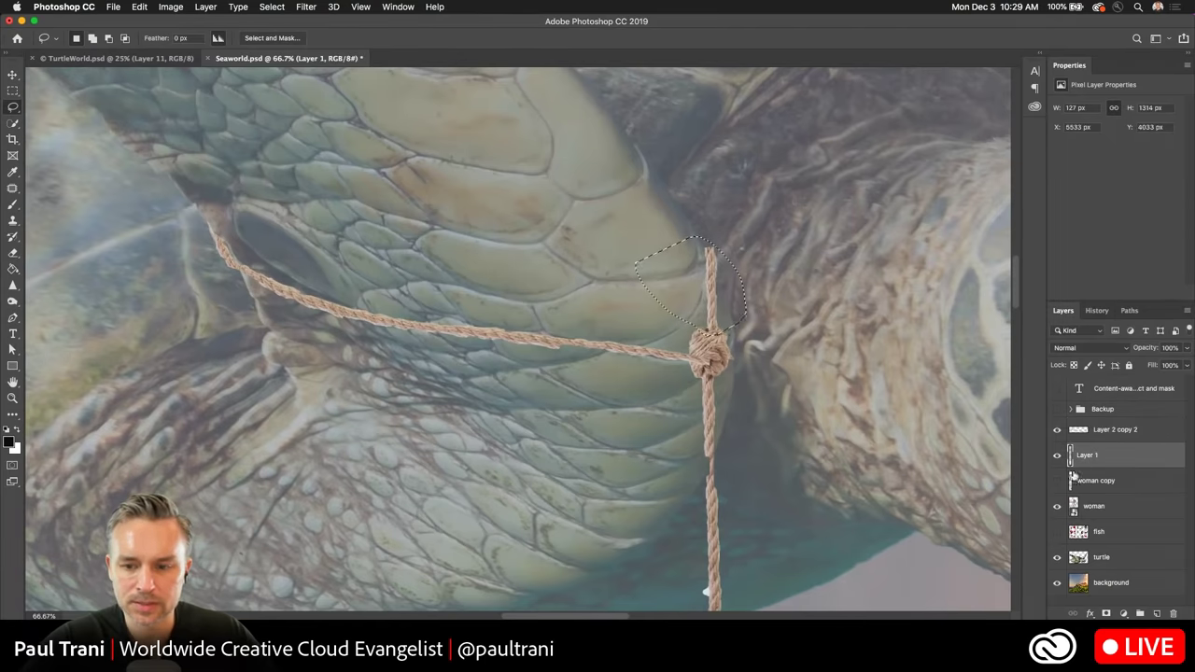
{"action": "key", "text": "cmd+comma"}
{"action": "key", "text": "cmd+comma"}
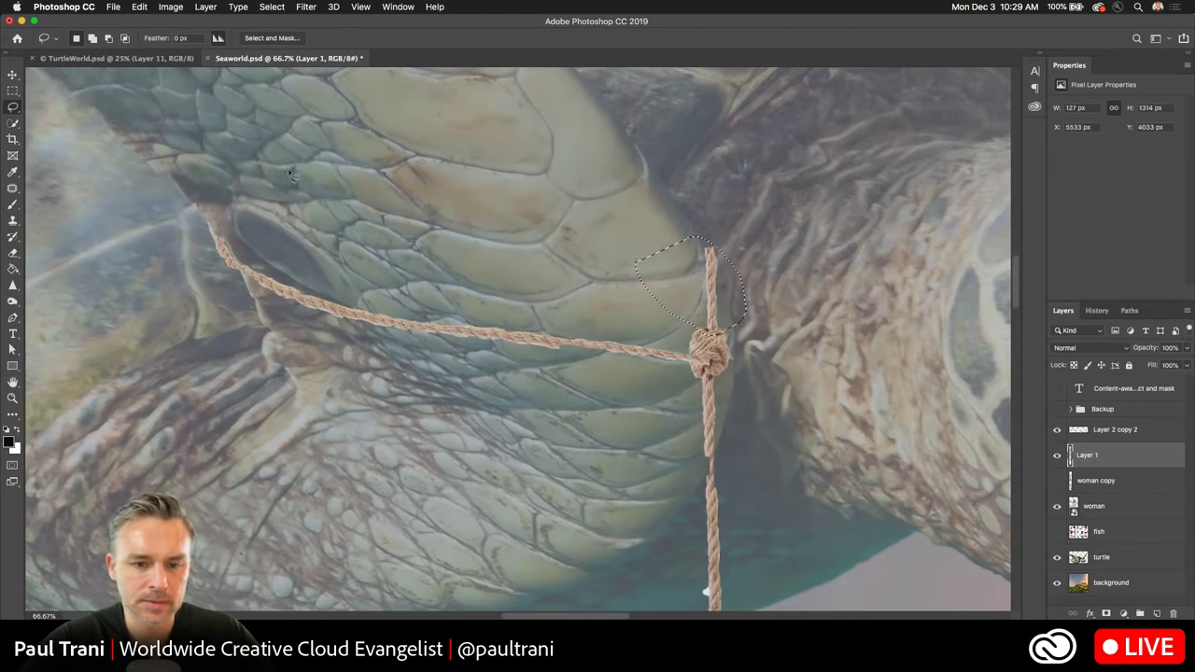
{"action": "left_click", "coordinate": [139, 8]}
{"action": "left_click", "coordinate": [174, 260]}
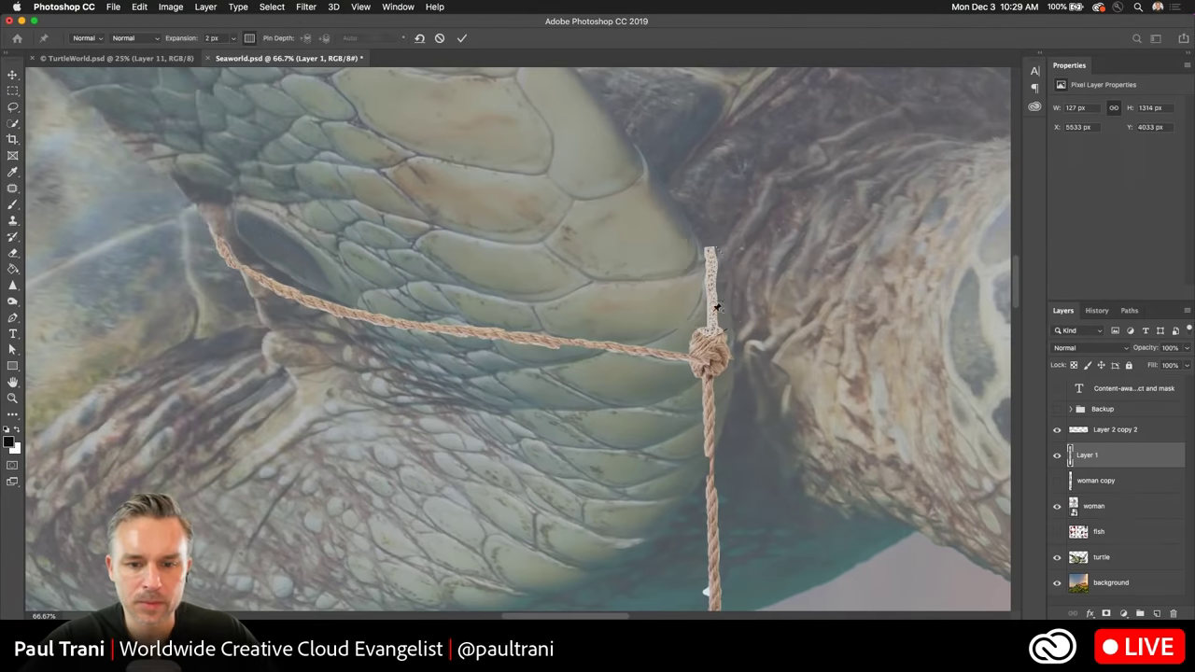
{"action": "left_click", "coordinate": [716, 322]}
{"action": "left_click", "coordinate": [715, 280]}
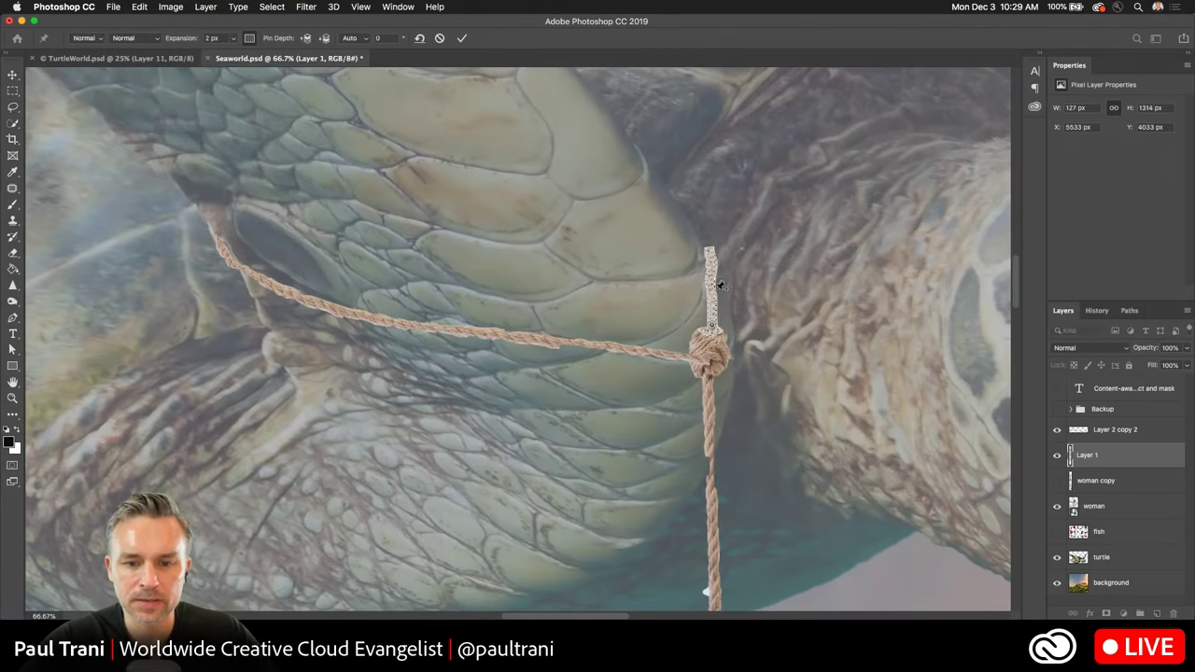
{"action": "left_click", "coordinate": [712, 254]}
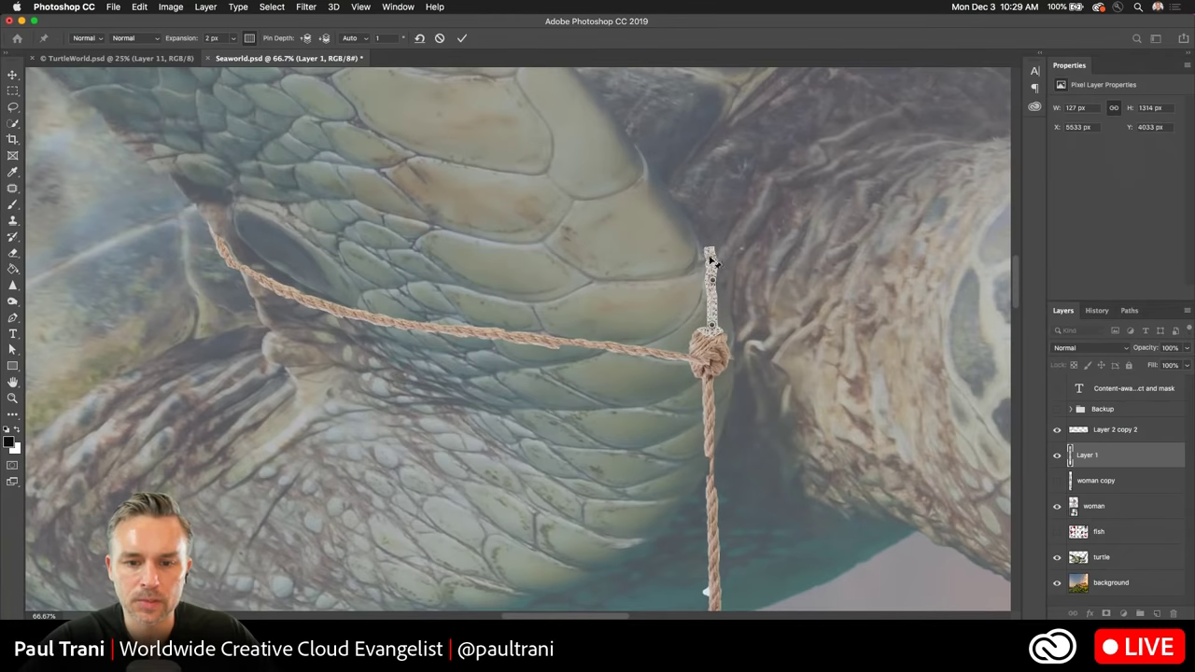
{"action": "left_click_drag", "start_coordinate": [711, 255], "coordinate": [702, 258]}
{"action": "key", "text": "Return"}
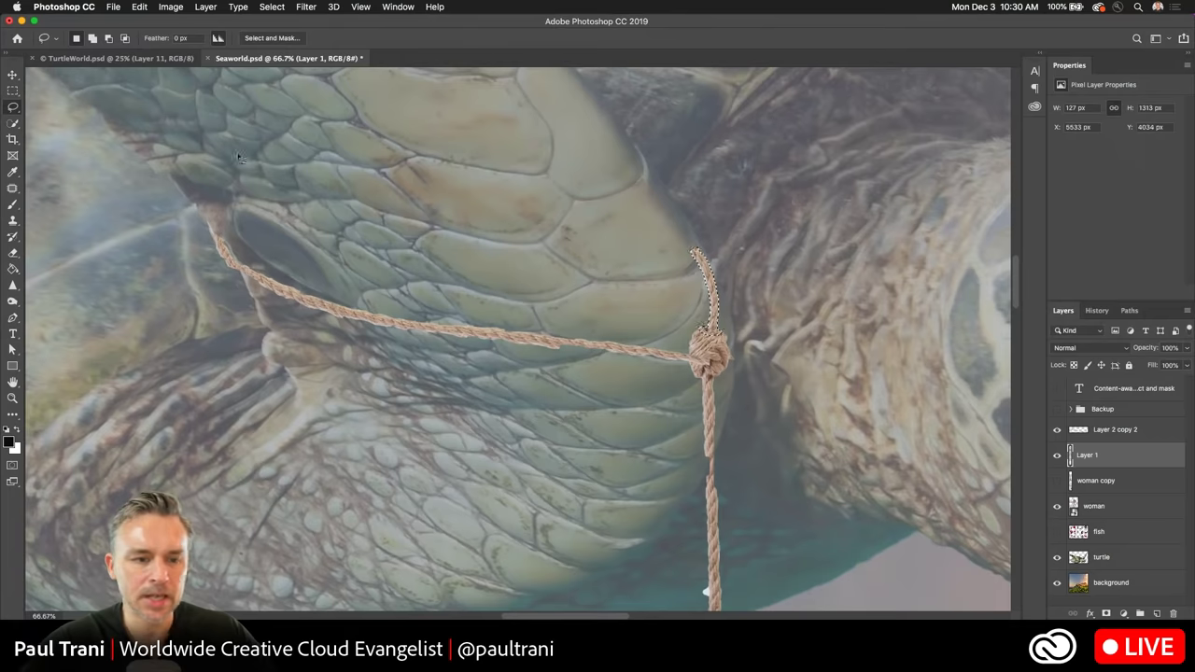
Delete the thin leftover tip of the bent vertical rope.
{"action": "key", "text": "super+d"}
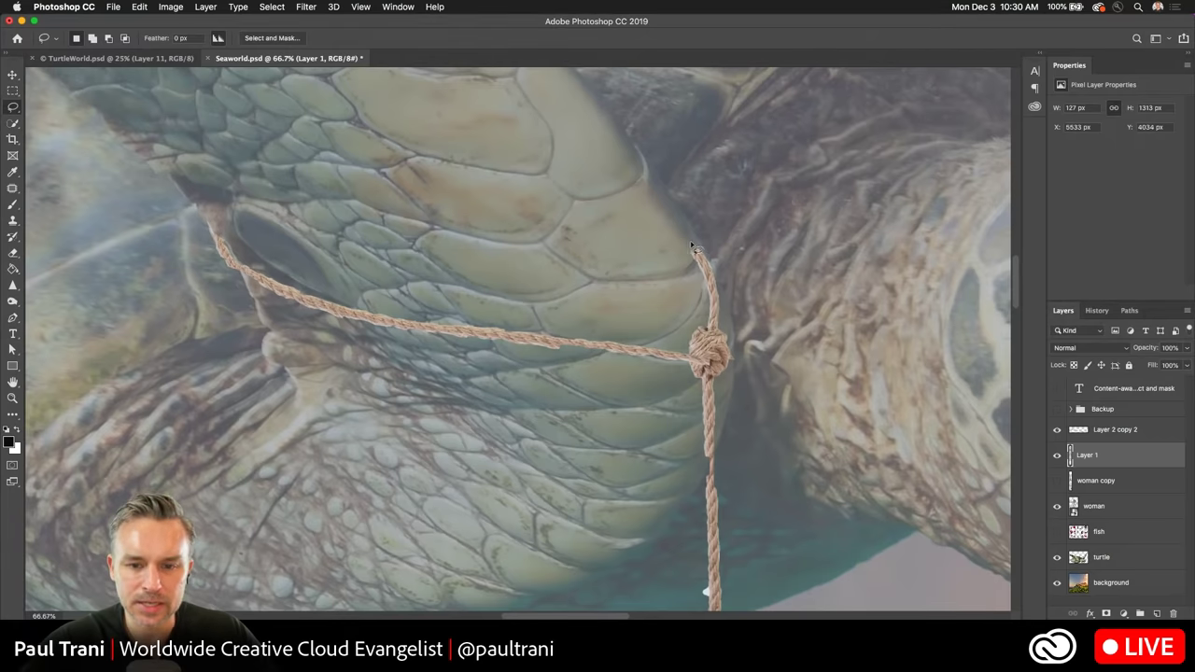
{"action": "mouse_move", "coordinate": [686, 315]}
{"action": "left_mouse_down"}
{"action": "mouse_move", "coordinate": [672, 301]}
{"action": "mouse_move", "coordinate": [686, 314]}
{"action": "left_mouse_up"}
{"action": "key", "text": "Delete"}
{"action": "key", "text": "super+d"}
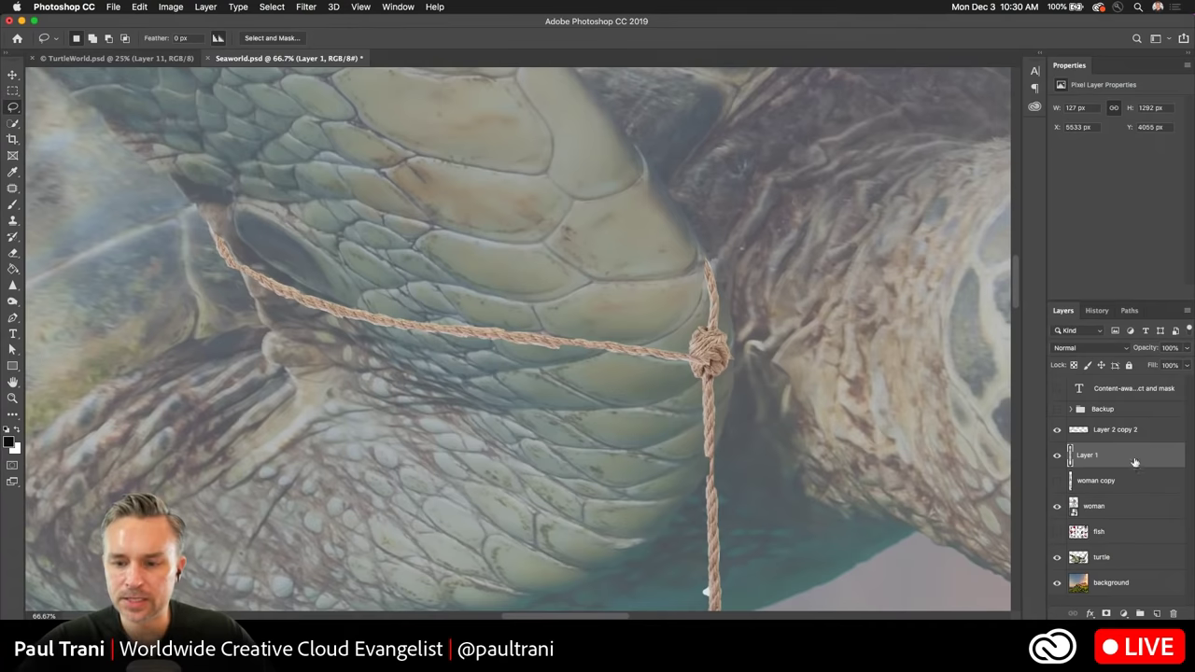
{"action": "left_click", "coordinate": [1107, 435], "text": "shift"}
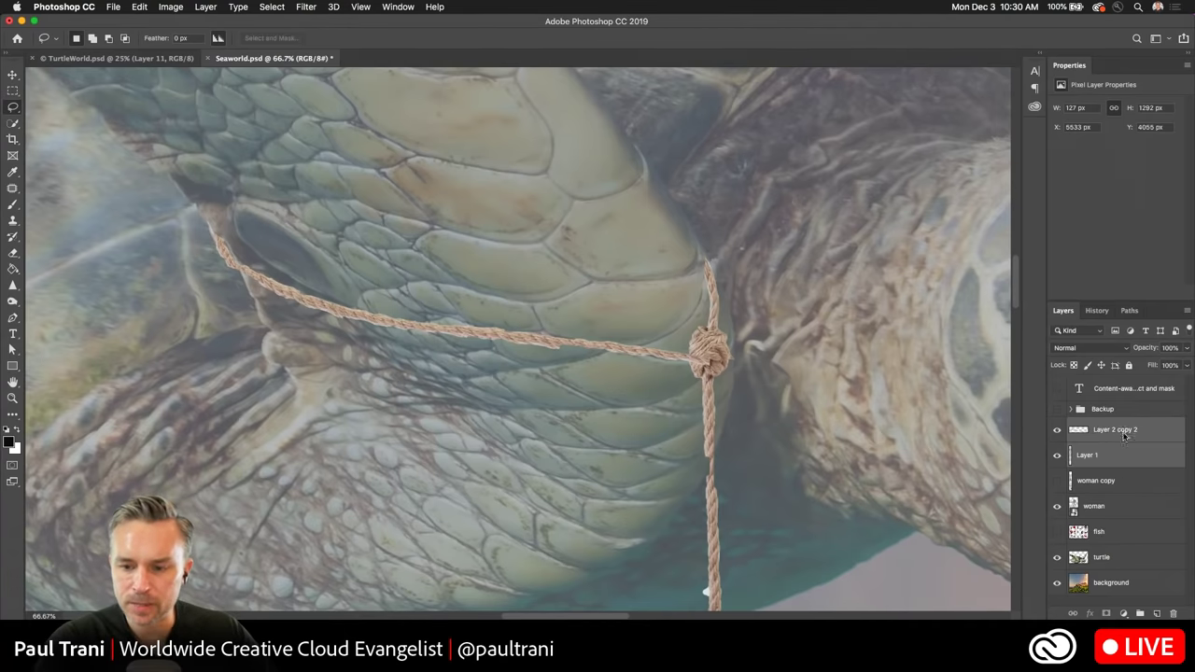
Merge the two rope layers and restore the turtle layer to 100% opacity.
{"action": "right_click", "coordinate": [1124, 435]}
{"action": "left_click", "coordinate": [1011, 496]}
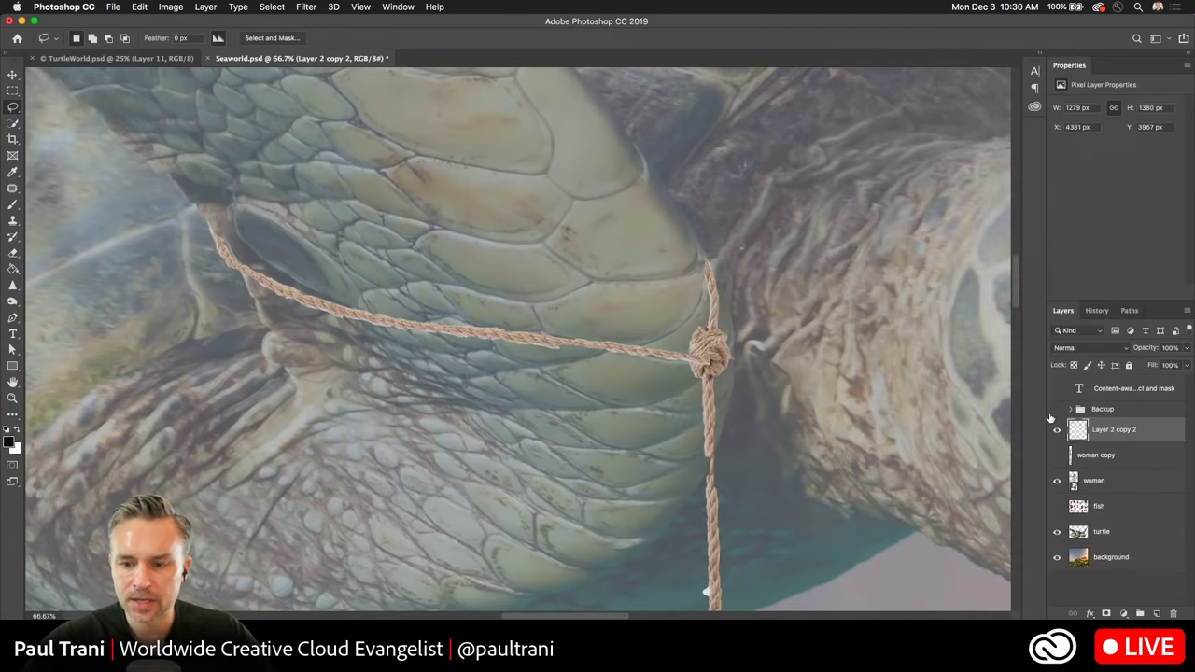
{"action": "left_click", "coordinate": [1102, 484]}
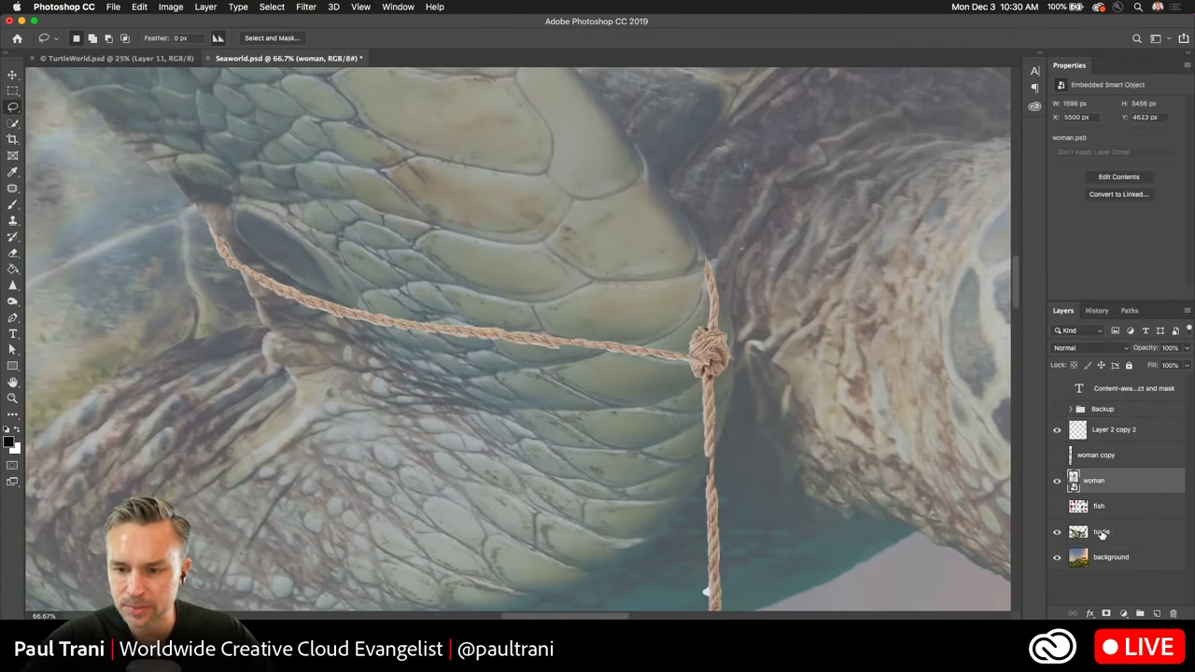
{"action": "left_click", "coordinate": [1103, 534]}
{"action": "left_click_drag", "start_coordinate": [1138, 351], "coordinate": [1180, 353]}
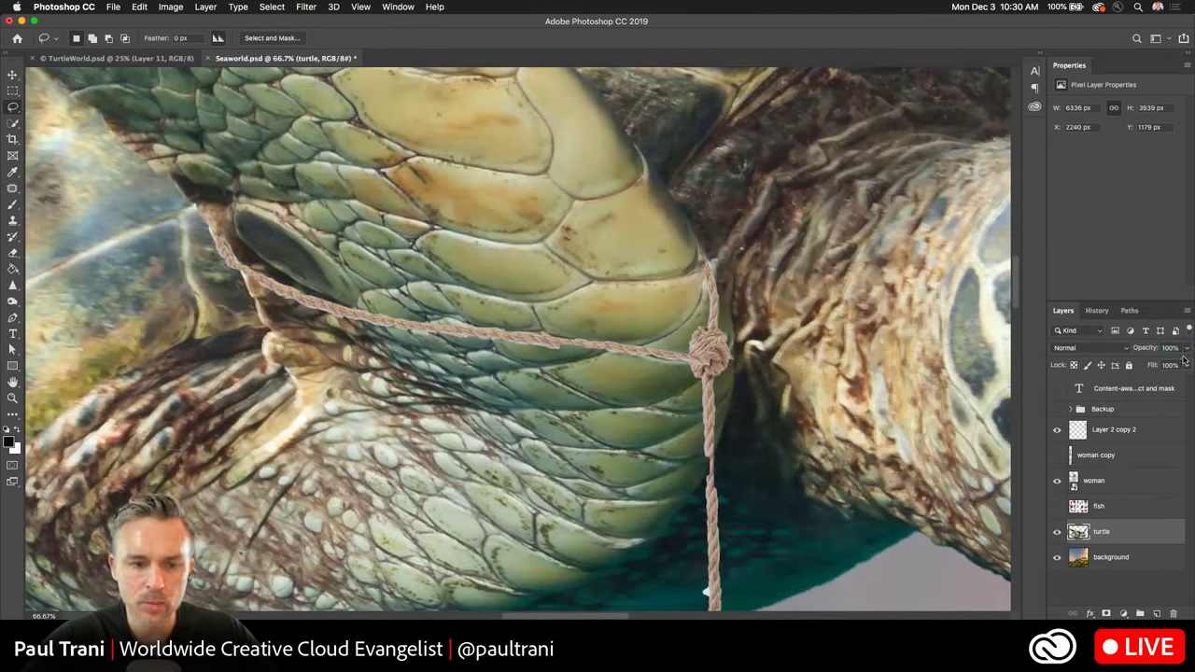
Delete the merged rope's section below the woman's hand.
{"action": "left_click", "coordinate": [1106, 431]}
{"action": "left_click", "coordinate": [1057, 431]}
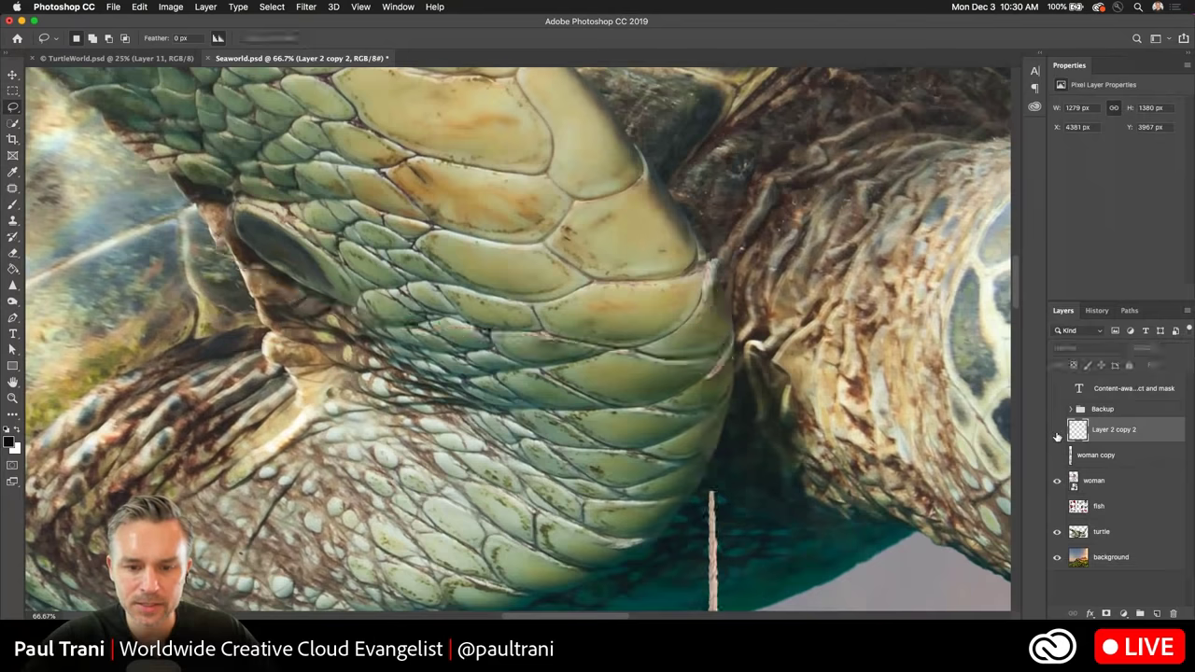
{"action": "left_click", "coordinate": [1057, 430]}
{"action": "left_click_drag", "start_coordinate": [233, 382], "coordinate": [224, 201]}
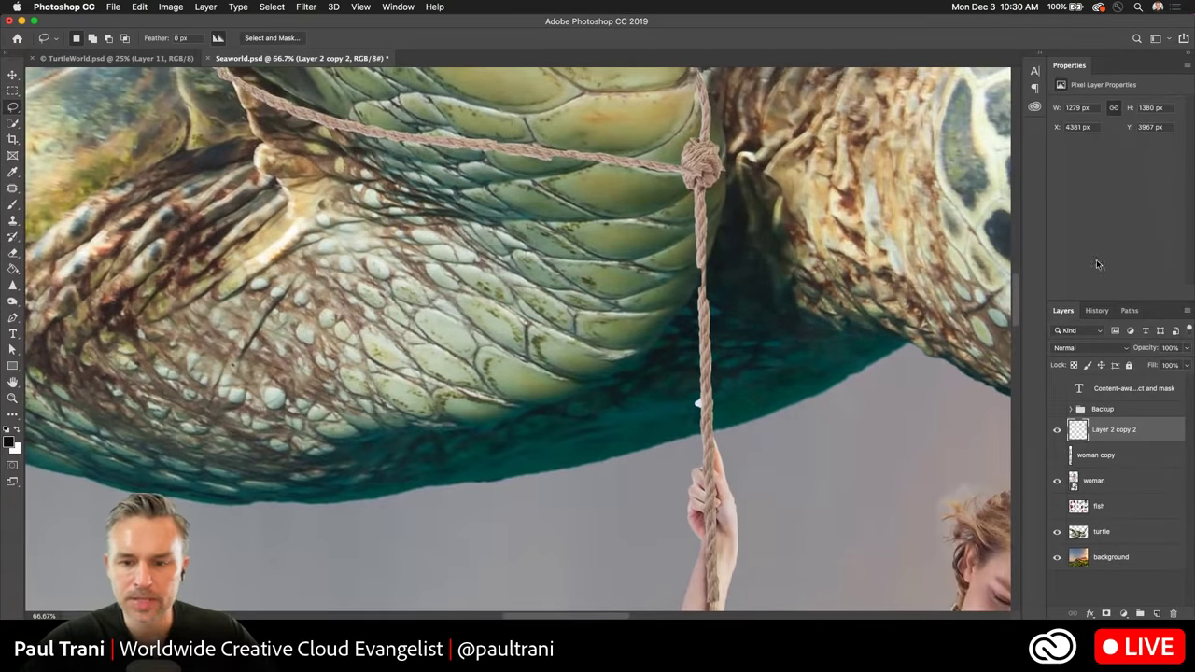
{"action": "left_click", "coordinate": [1058, 430]}
{"action": "left_click", "coordinate": [1058, 431]}
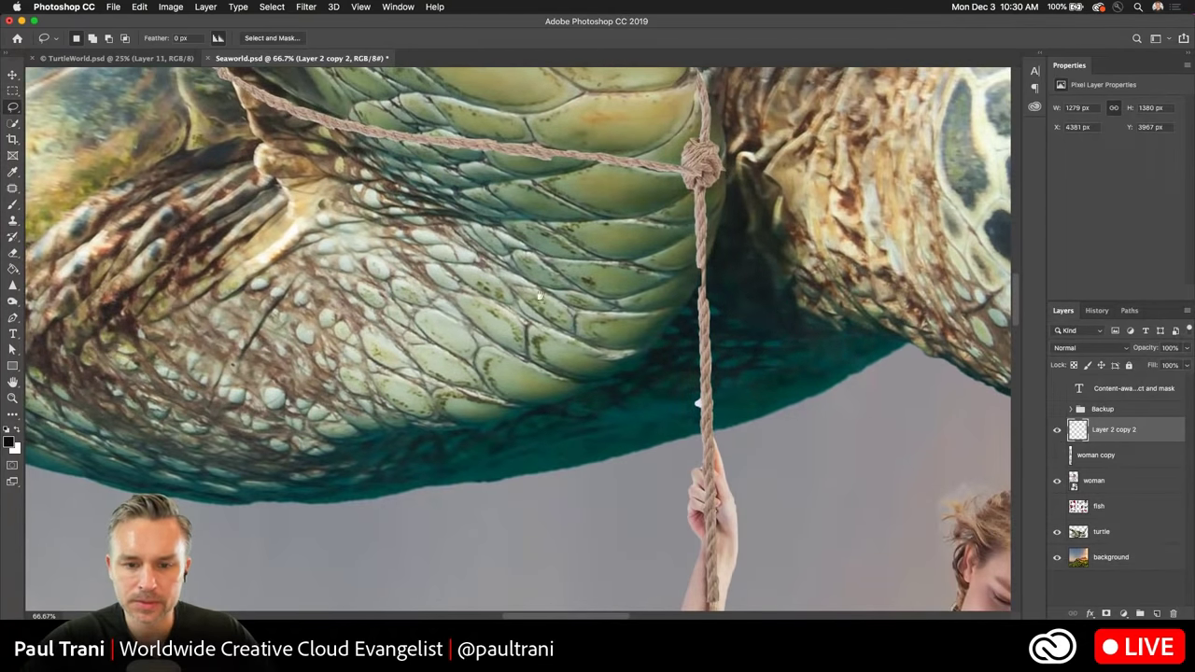
{"action": "scroll", "coordinate": [539, 296], "scroll_direction": "down", "scroll_amount": 5}
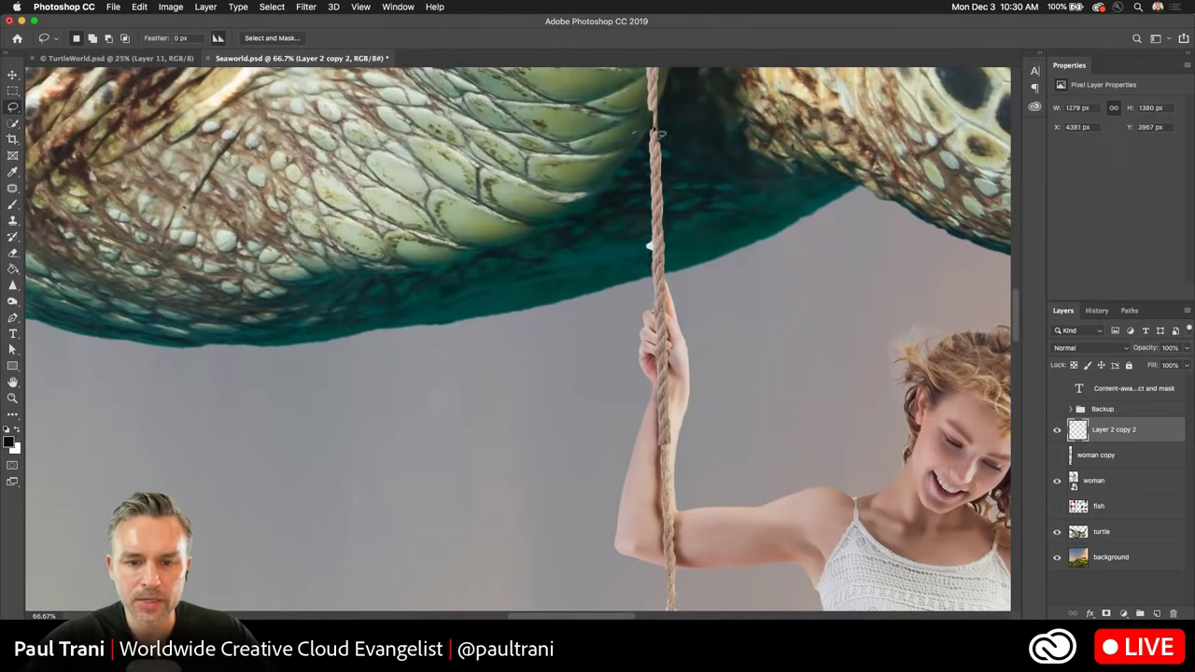
{"action": "mouse_move", "coordinate": [658, 134]}
{"action": "left_mouse_down"}
{"action": "mouse_move", "coordinate": [708, 293]}
{"action": "mouse_move", "coordinate": [684, 527]}
{"action": "mouse_move", "coordinate": [592, 432]}
{"action": "left_mouse_up"}
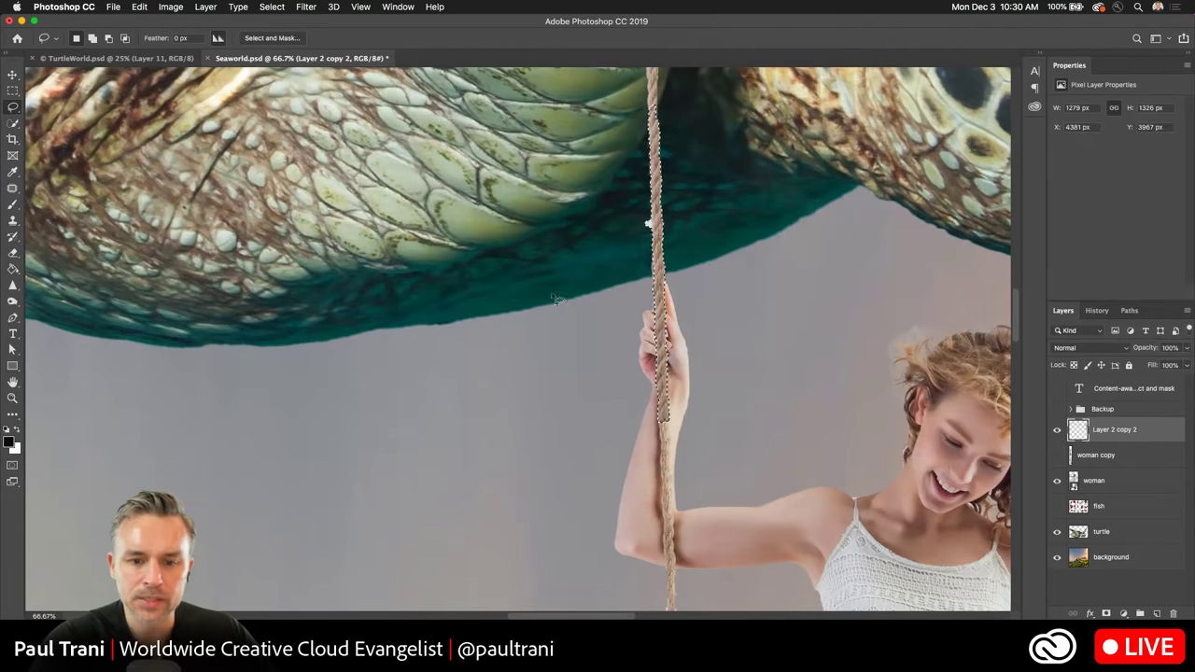
{"action": "key", "text": "super+d"}
{"action": "mouse_move", "coordinate": [726, 258]}
{"action": "left_mouse_down"}
{"action": "mouse_move", "coordinate": [602, 350]}
{"action": "mouse_move", "coordinate": [644, 219]}
{"action": "mouse_move", "coordinate": [628, 245]}
{"action": "mouse_move", "coordinate": [646, 223]}
{"action": "left_mouse_up"}
{"action": "key", "text": "Delete"}
{"action": "key", "text": "super+d"}
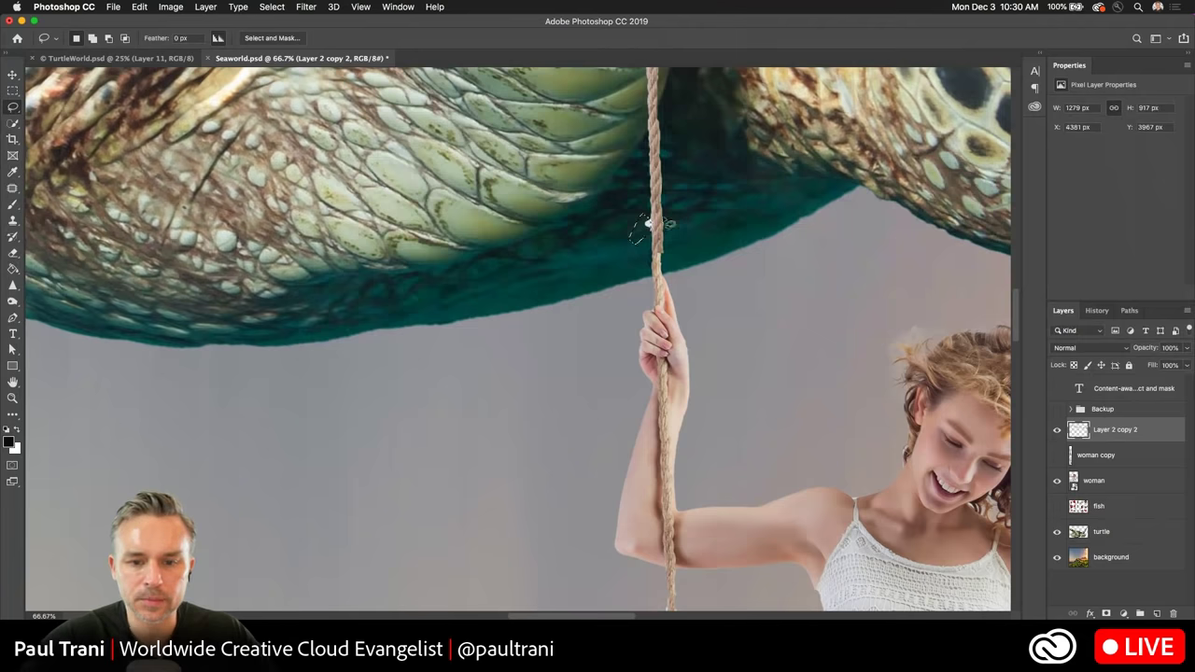
Try deleting on the woman smart object and dismiss the not-editable alert.
{"action": "left_click", "coordinate": [1091, 481]}
{"action": "key", "text": "Delete"}
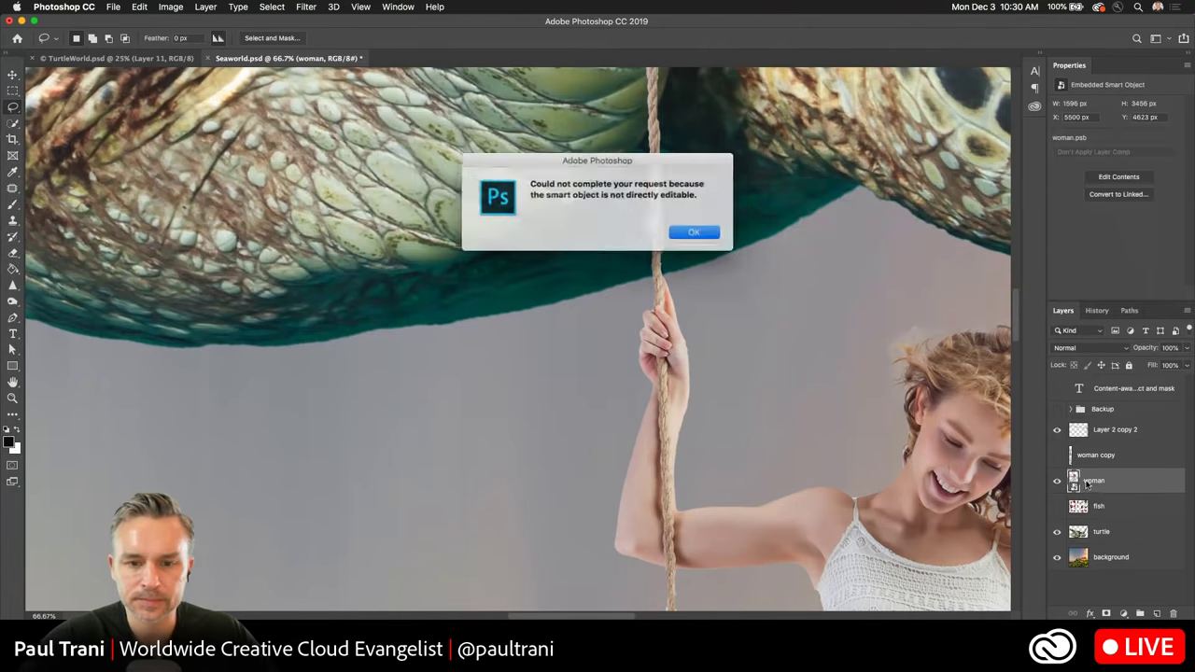
{"action": "key", "text": "Return"}
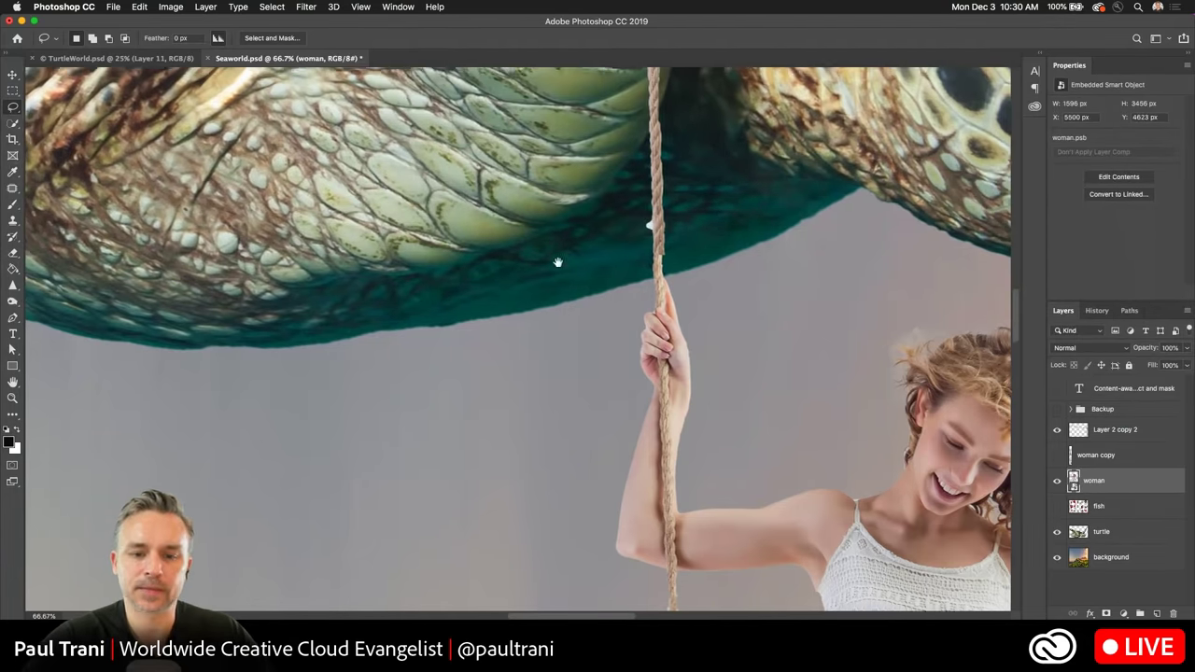
Move the rope layer just above the woman layer and choose the Burn tool.
{"action": "left_click_drag", "start_coordinate": [555, 258], "coordinate": [560, 569]}
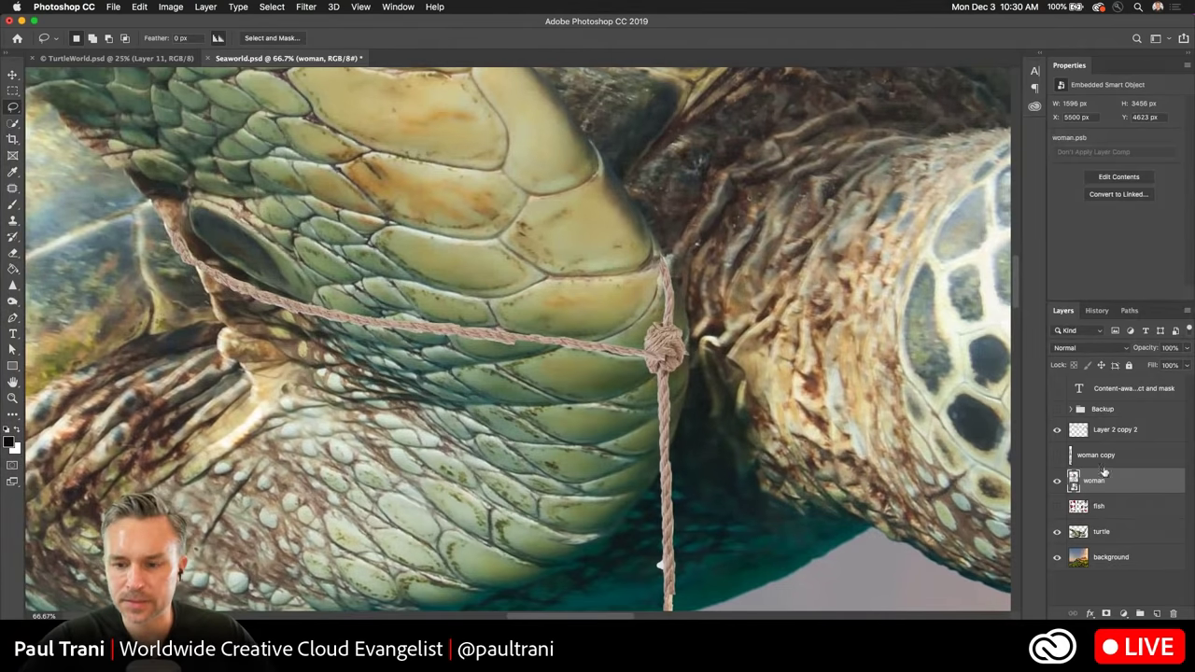
{"action": "left_click_drag", "start_coordinate": [1100, 432], "coordinate": [1103, 469]}
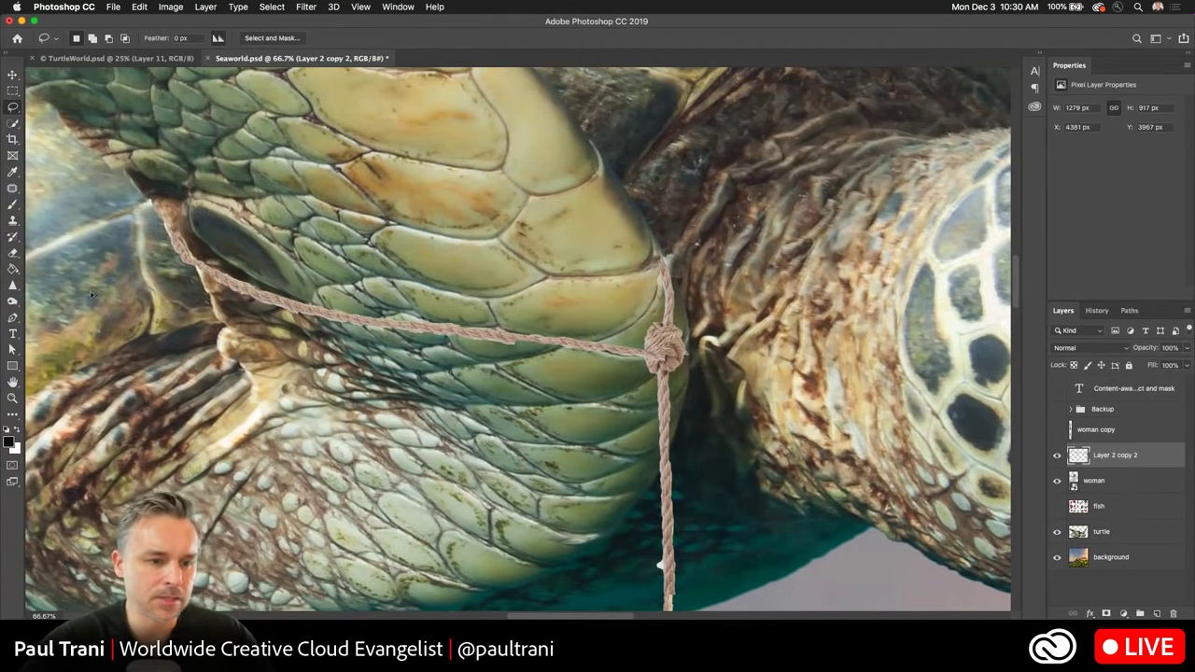
{"action": "left_click", "coordinate": [13, 286]}
{"action": "left_click", "coordinate": [13, 301]}
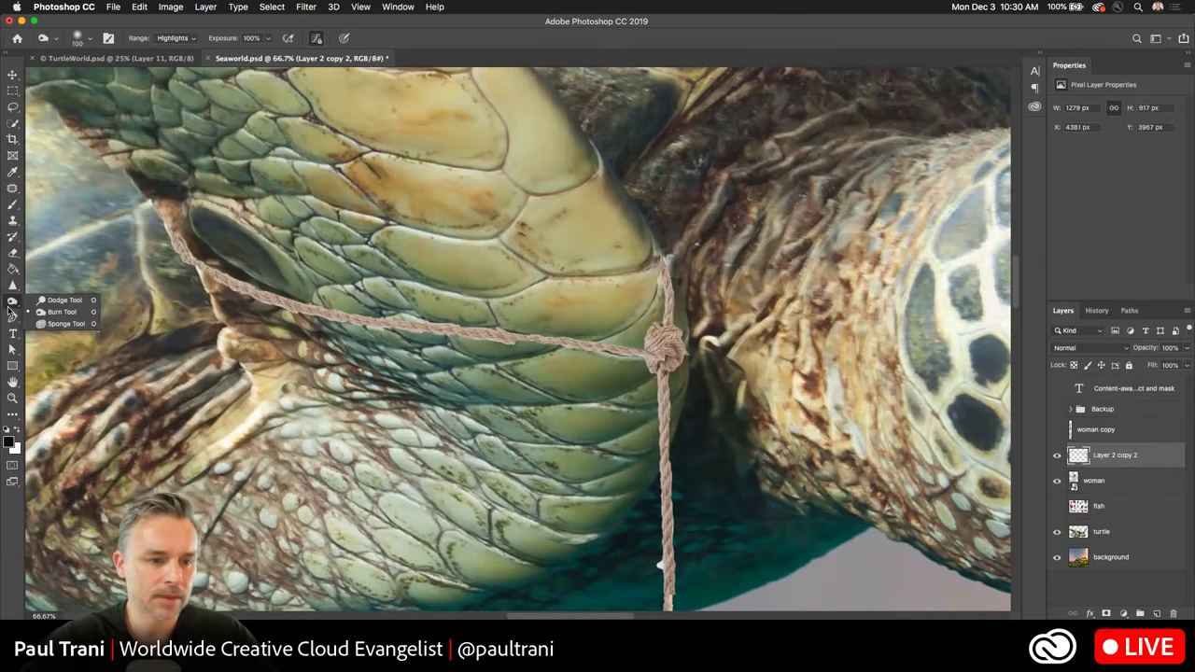
{"action": "left_click", "coordinate": [58, 316]}
Burn the rope across the flipper using a 50 px brush set to Shadows.
{"action": "mouse_move", "coordinate": [523, 344]}
{"action": "left_mouse_down"}
{"action": "mouse_move", "coordinate": [474, 339]}
{"action": "mouse_move", "coordinate": [490, 354]}
{"action": "mouse_move", "coordinate": [548, 357]}
{"action": "mouse_move", "coordinate": [400, 344]}
{"action": "mouse_move", "coordinate": [448, 349]}
{"action": "left_mouse_up"}
{"action": "key", "text": "bracketleft"}
{"action": "key", "text": "bracketleft"}
{"action": "key", "text": "bracketleft"}
{"action": "key", "text": "bracketleft"}
{"action": "key", "text": "bracketleft"}
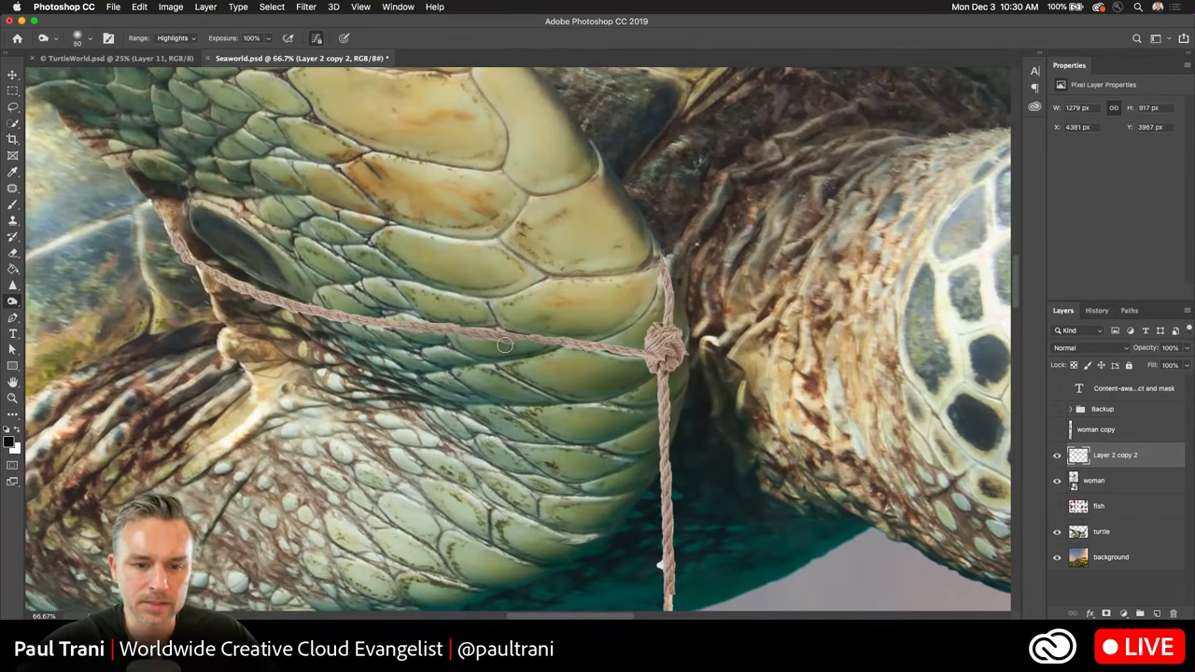
{"action": "left_click", "coordinate": [161, 41]}
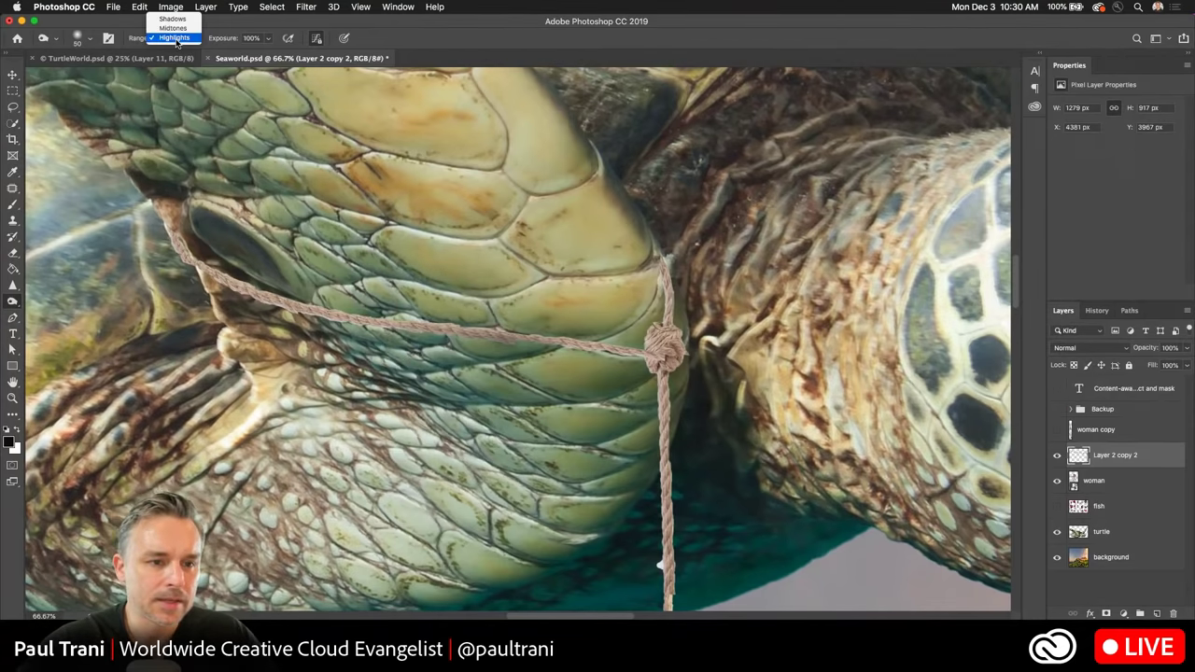
{"action": "left_click", "coordinate": [172, 18]}
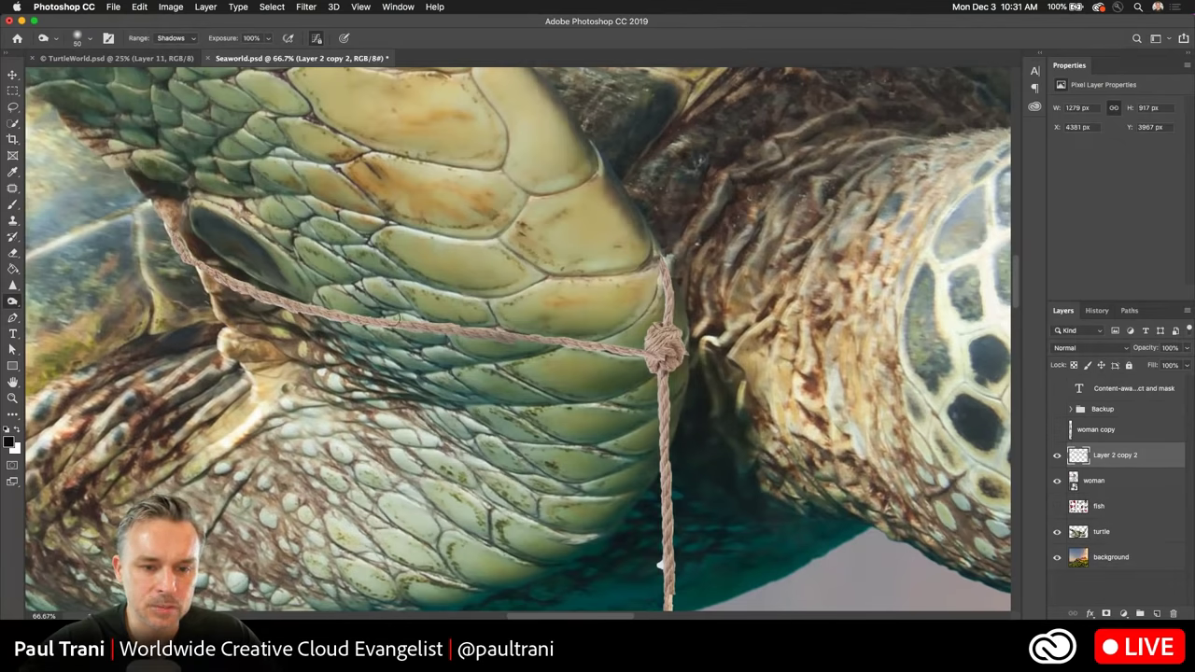
{"action": "mouse_move", "coordinate": [516, 327]}
{"action": "left_mouse_down"}
{"action": "mouse_move", "coordinate": [336, 326]}
{"action": "mouse_move", "coordinate": [187, 258]}
{"action": "left_mouse_up"}
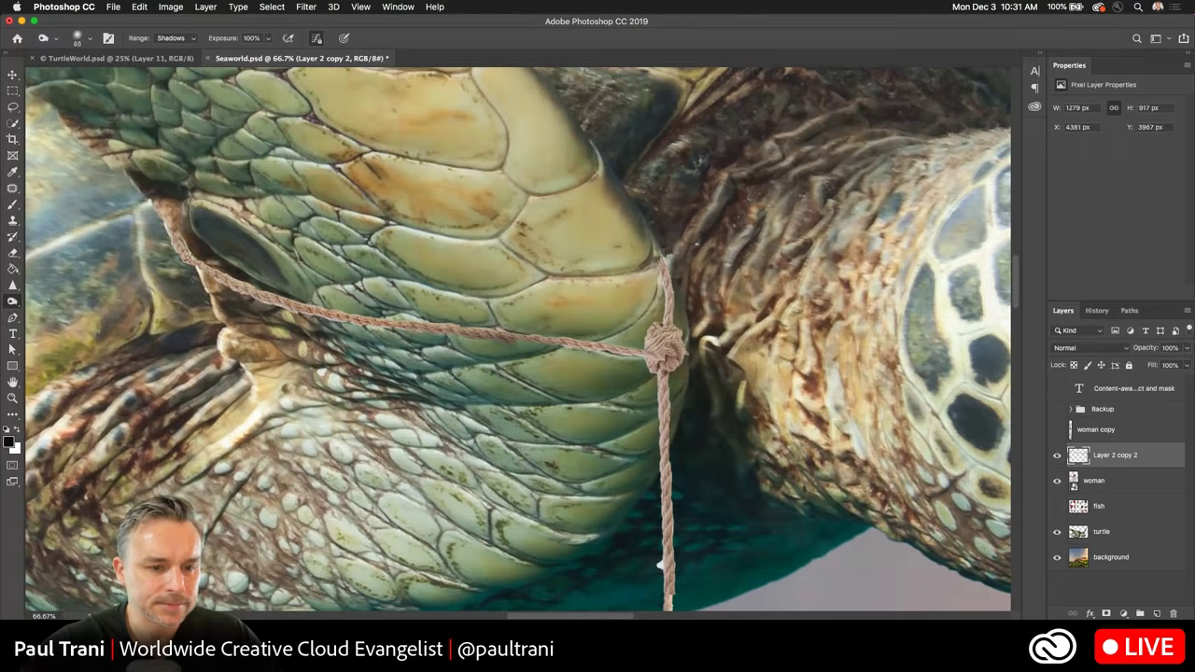
{"action": "left_click_drag", "start_coordinate": [305, 323], "coordinate": [594, 358]}
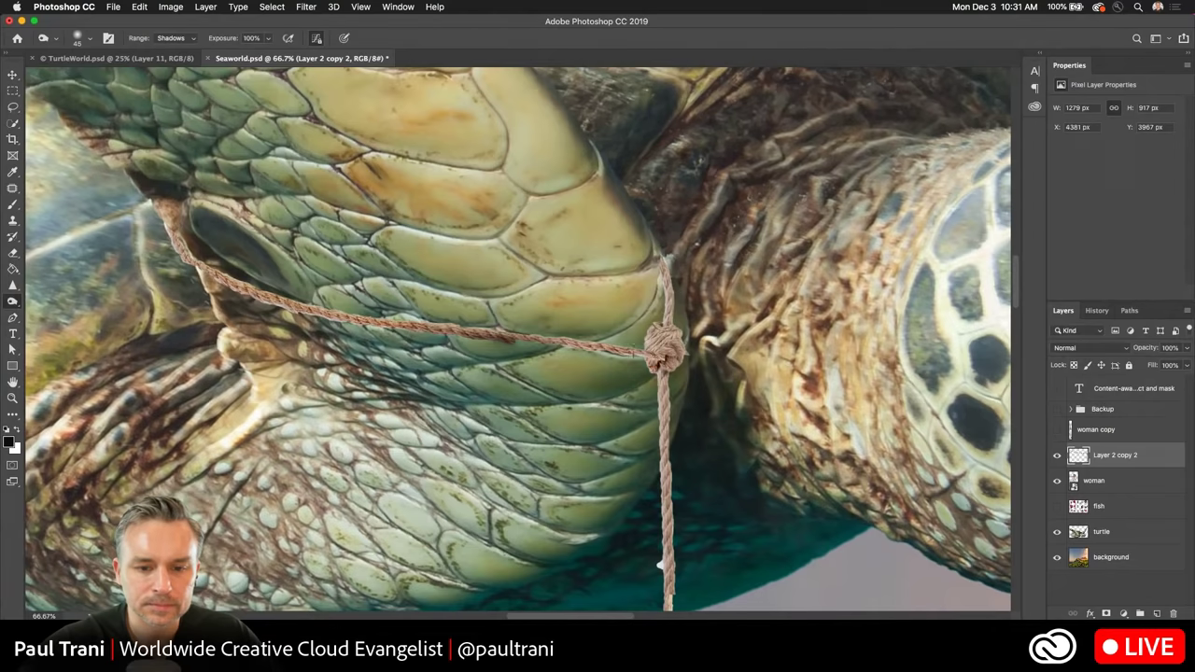
{"action": "mouse_move", "coordinate": [534, 348]}
{"action": "left_mouse_down"}
{"action": "mouse_move", "coordinate": [326, 329]}
{"action": "mouse_move", "coordinate": [491, 350]}
{"action": "left_mouse_up"}
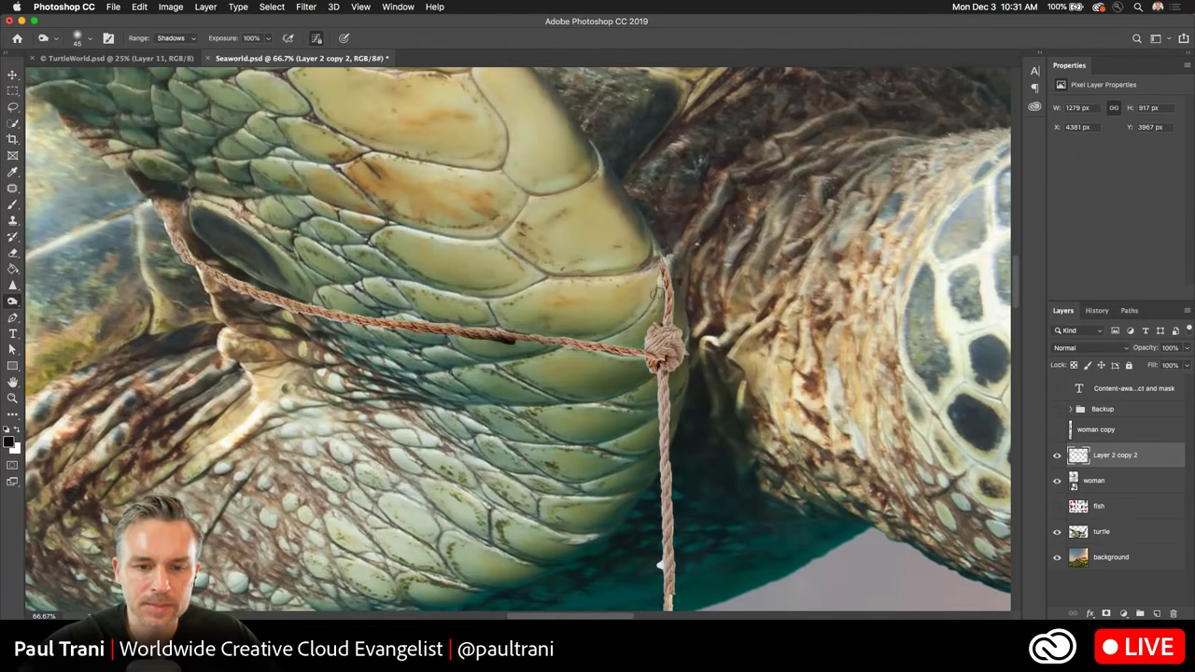
Zoom out and drag the turtle layer above the fish layer.
{"action": "key", "text": "super+minus"}
{"action": "key", "text": "super+minus"}
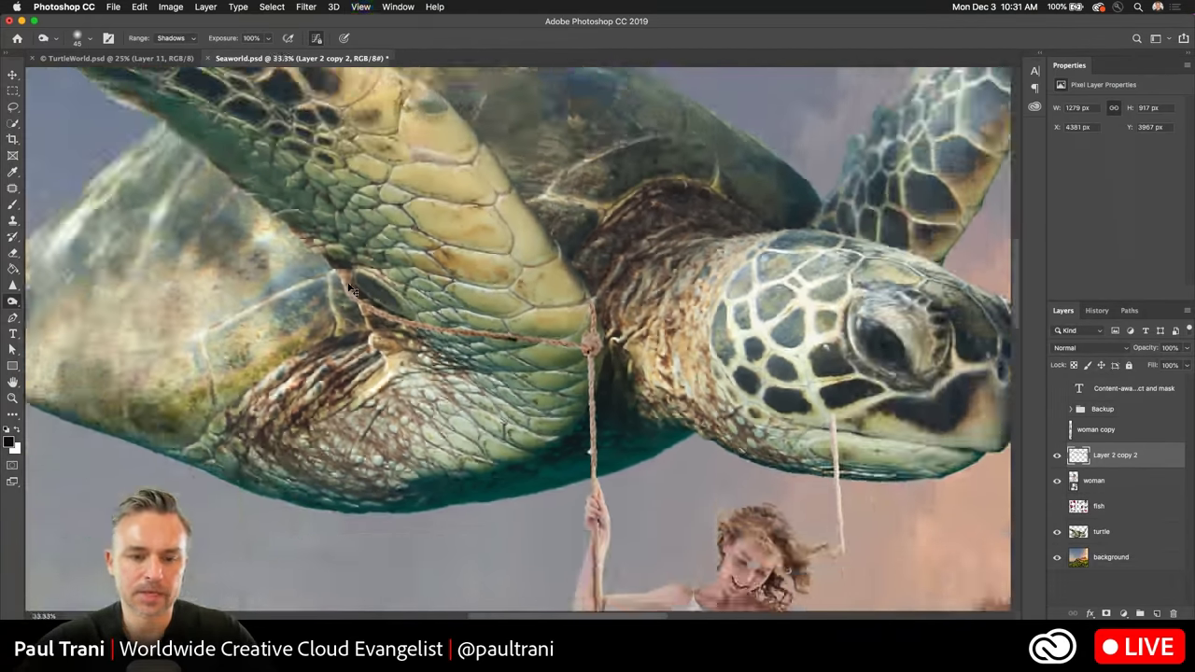
{"action": "key", "text": "super+minus"}
{"action": "key", "text": "super+minus"}
{"action": "key", "text": "super+minus"}
{"action": "key", "text": "super+minus"}
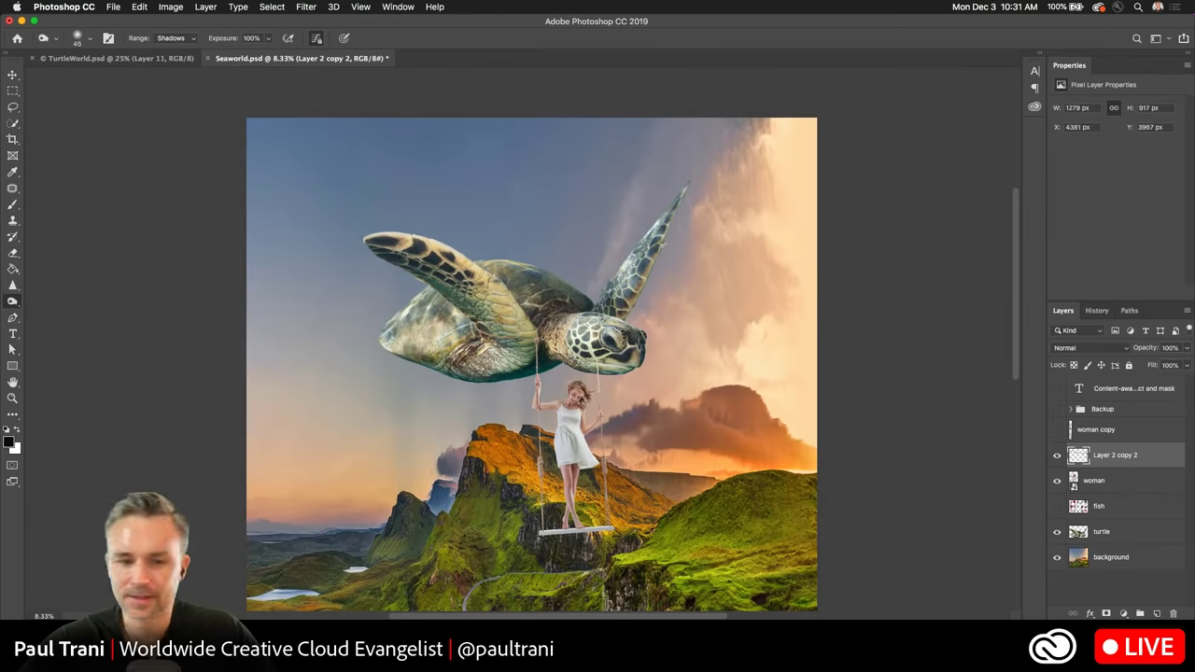
{"action": "left_click", "coordinate": [1101, 481], "text": "shift"}
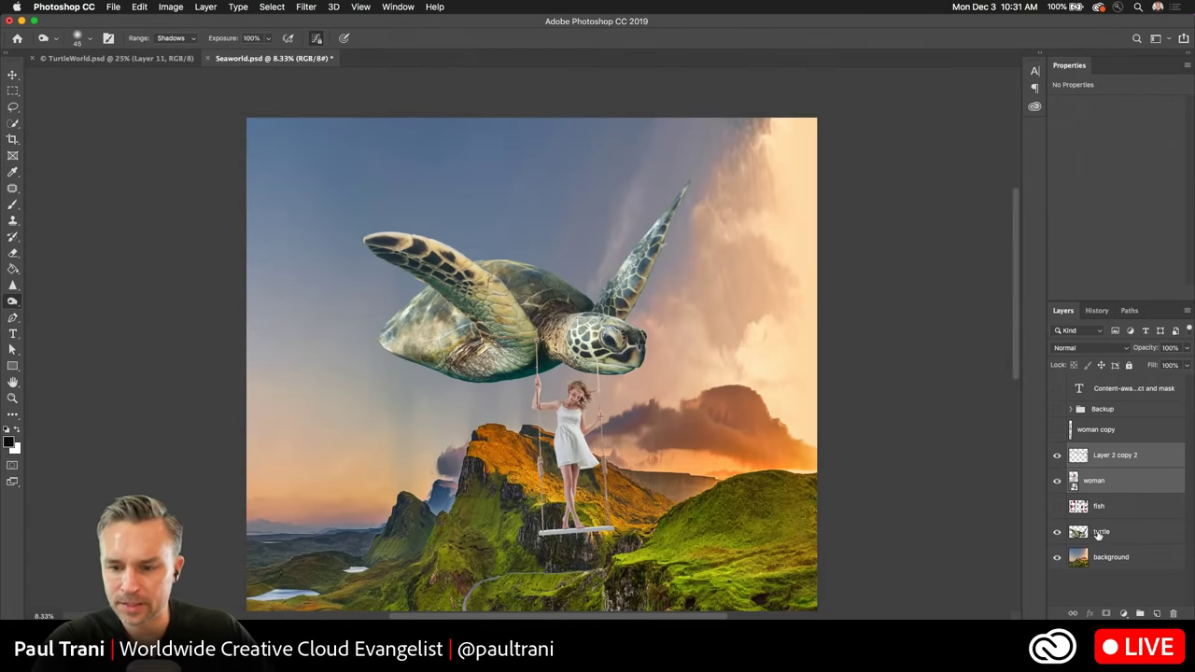
{"action": "left_click_drag", "start_coordinate": [1098, 534], "coordinate": [1111, 494]}
Select the turtle through the swing layers and move them up together.
{"action": "left_click", "coordinate": [1110, 456], "text": "shift"}
{"action": "left_click", "coordinate": [12, 77]}
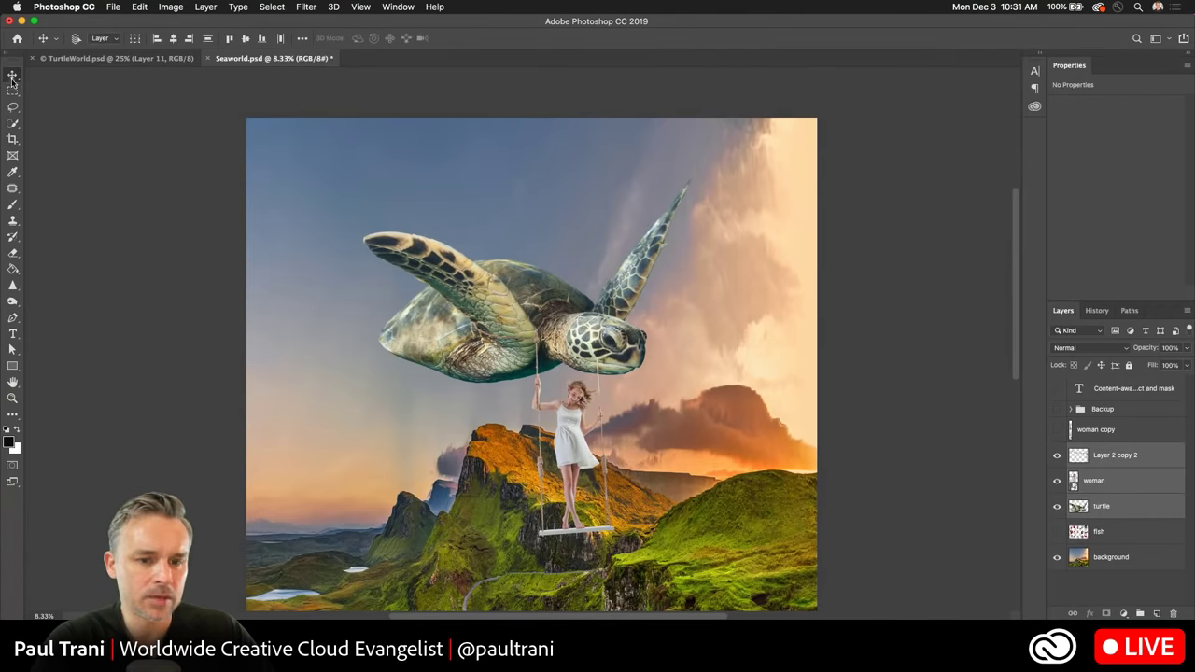
{"action": "left_click_drag", "start_coordinate": [491, 369], "coordinate": [504, 290]}
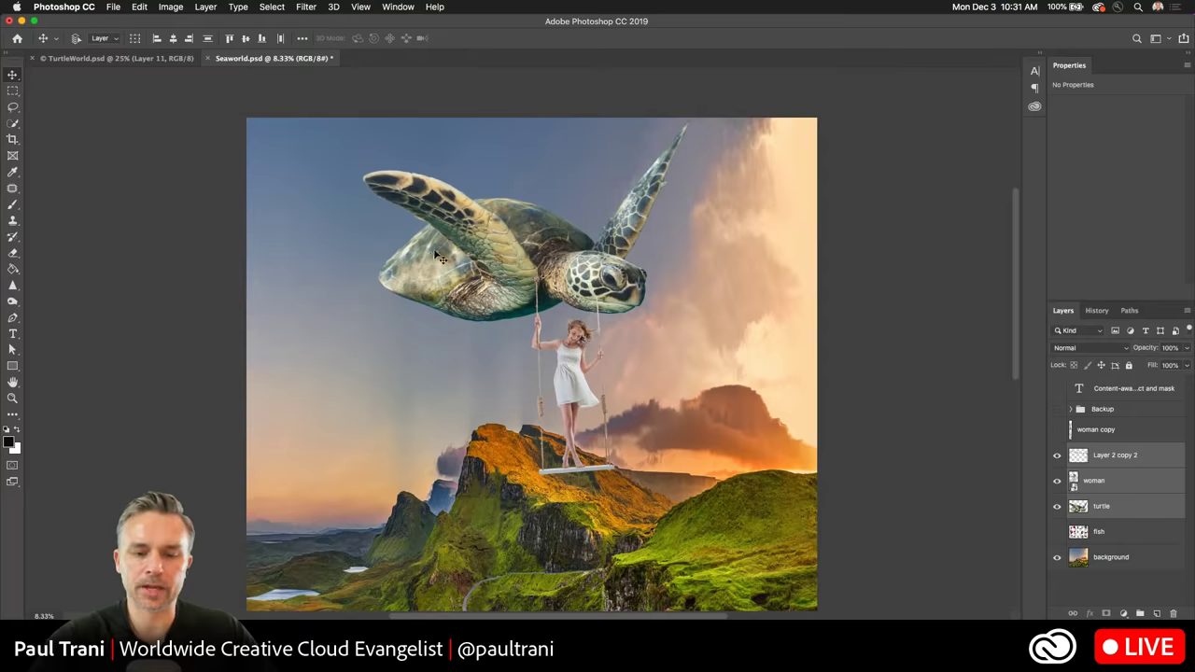
{"action": "scroll", "coordinate": [439, 259], "scroll_direction": "up", "scroll_amount": 3}
{"action": "scroll", "coordinate": [448, 263], "scroll_direction": "down", "scroll_amount": 4}
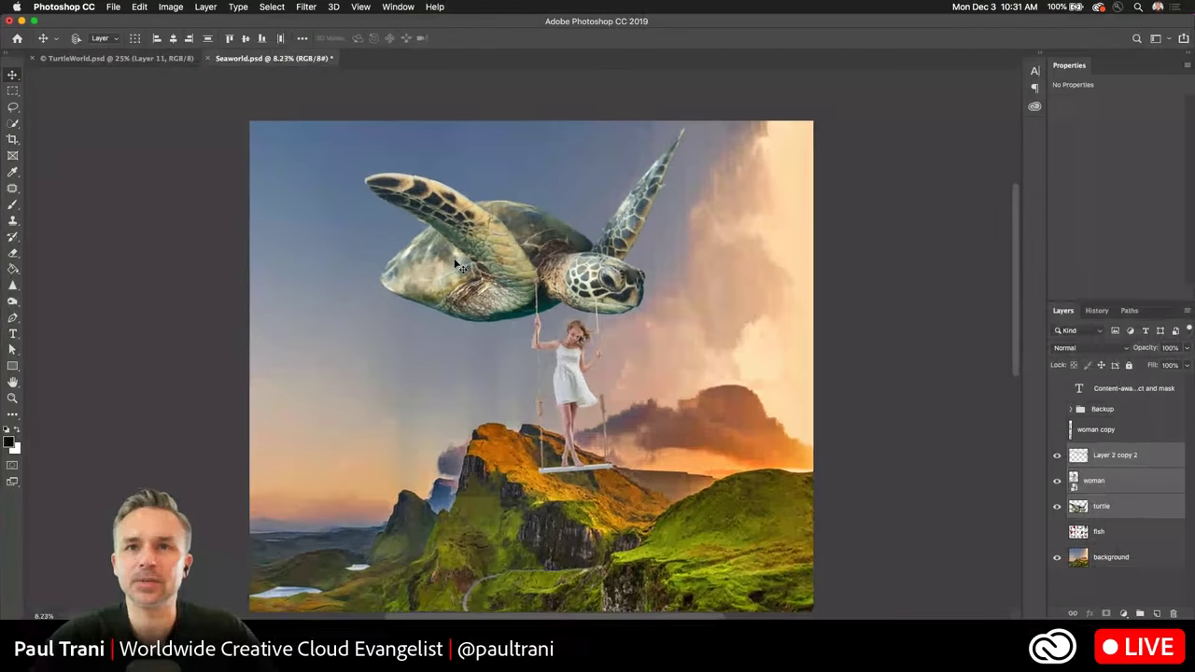
{"action": "scroll", "coordinate": [457, 266], "scroll_direction": "up", "scroll_amount": 2}
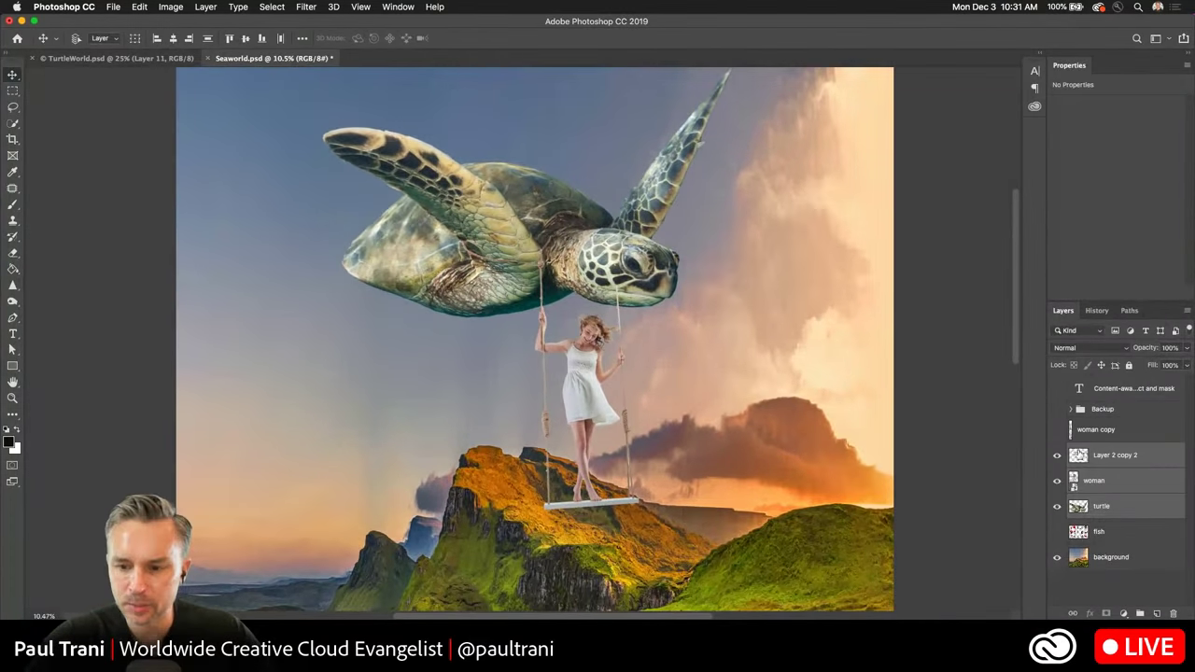
Show the fish layer, lower the school, and cut the blue-red fish onto its own layer.
{"action": "left_click", "coordinate": [1056, 531]}
{"action": "left_click", "coordinate": [1107, 531]}
{"action": "left_click_drag", "start_coordinate": [336, 233], "coordinate": [364, 420]}
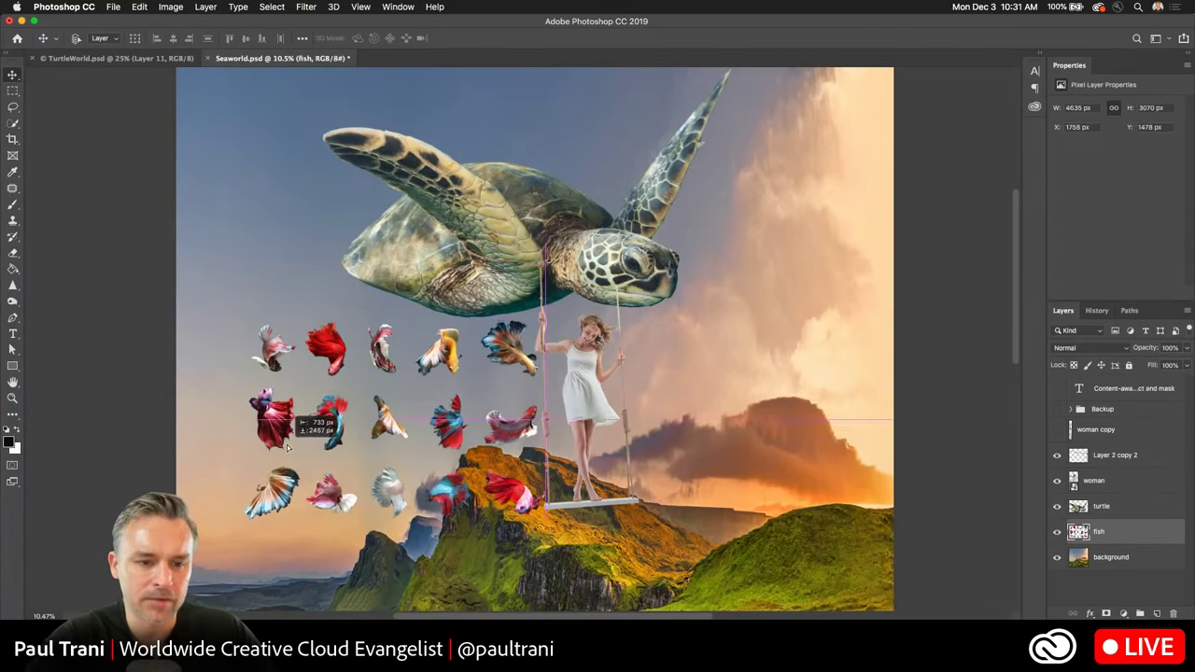
{"action": "left_click", "coordinate": [12, 106]}
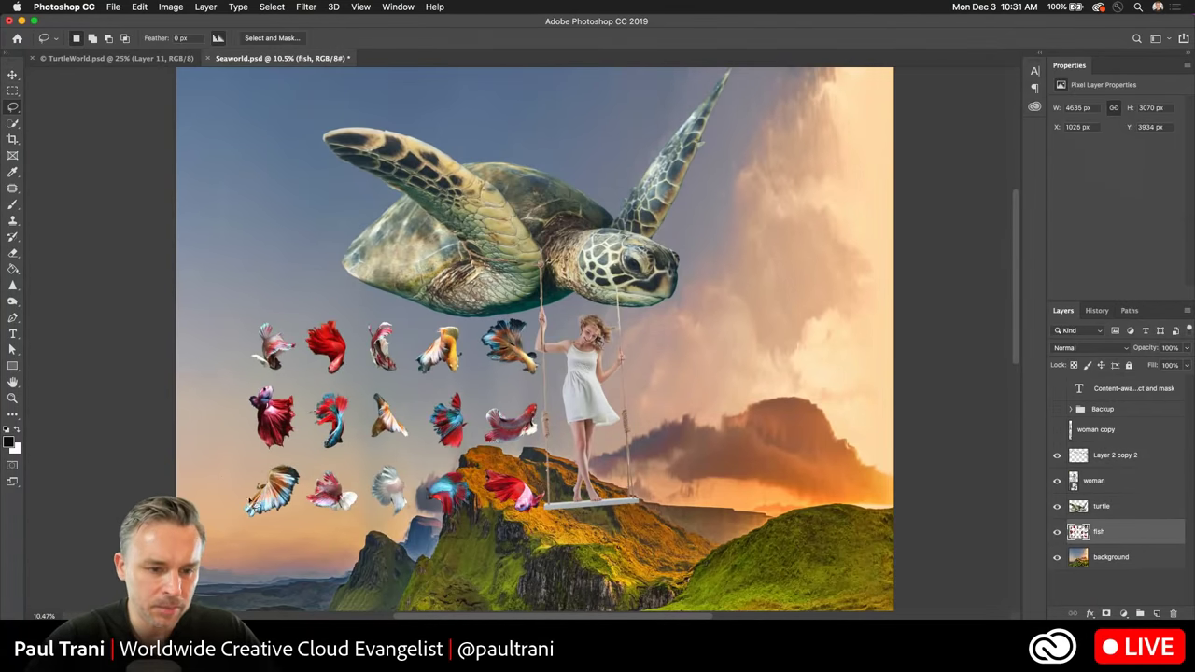
{"action": "mouse_move", "coordinate": [309, 442]}
{"action": "left_mouse_down"}
{"action": "mouse_move", "coordinate": [322, 389]}
{"action": "mouse_move", "coordinate": [359, 412]}
{"action": "left_mouse_up"}
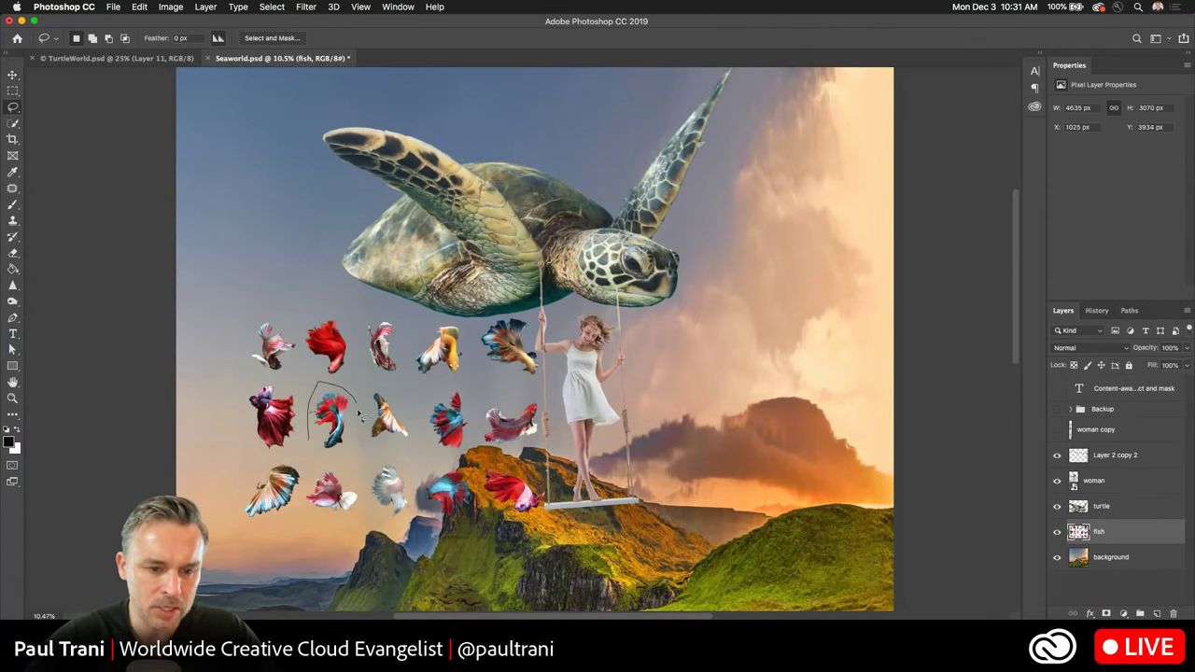
{"action": "left_click_drag", "start_coordinate": [341, 455], "coordinate": [317, 448]}
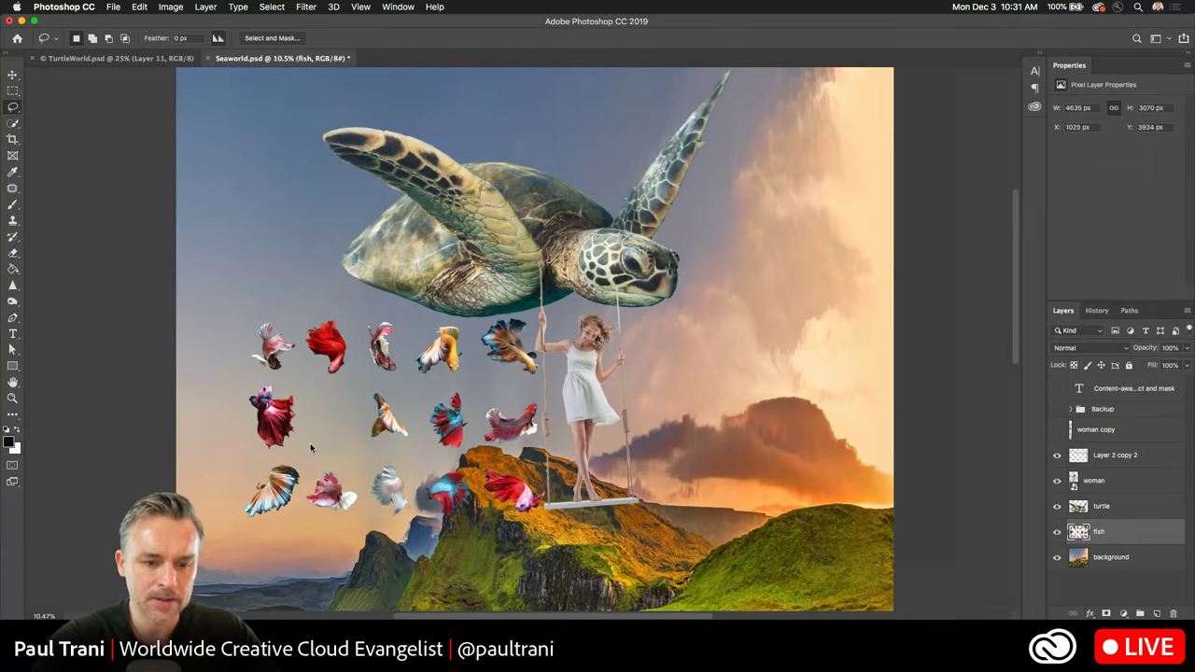
{"action": "key", "text": "super+shift+j"}
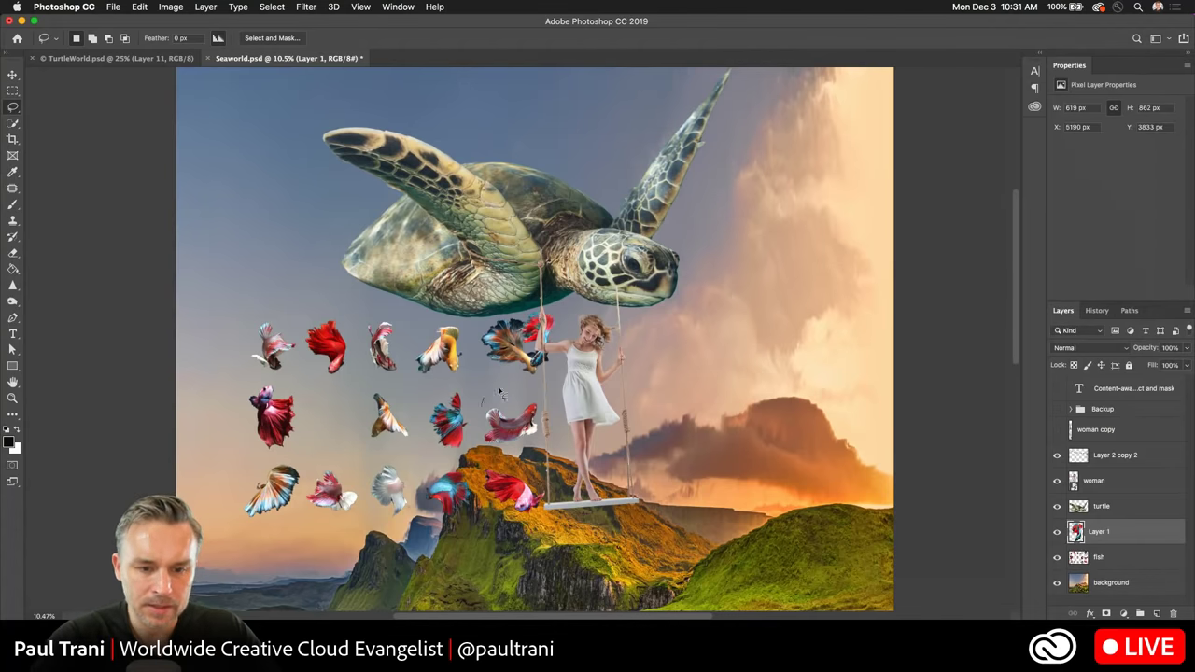
Lasso two red fish and cut and paste each onto a new layer.
{"action": "mouse_move", "coordinate": [500, 394]}
{"action": "left_mouse_down"}
{"action": "mouse_move", "coordinate": [553, 404]}
{"action": "mouse_move", "coordinate": [478, 463]}
{"action": "mouse_move", "coordinate": [487, 400]}
{"action": "left_mouse_up"}
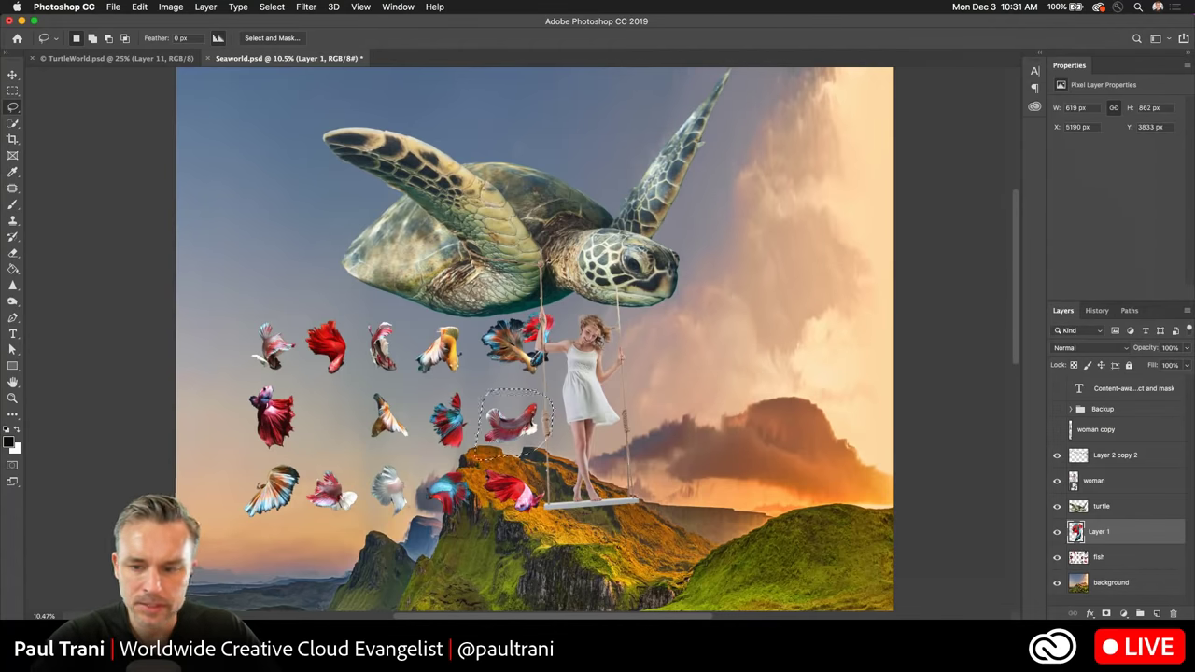
{"action": "left_click", "coordinate": [1097, 556]}
{"action": "key", "text": "super+x"}
{"action": "key", "text": "super+v"}
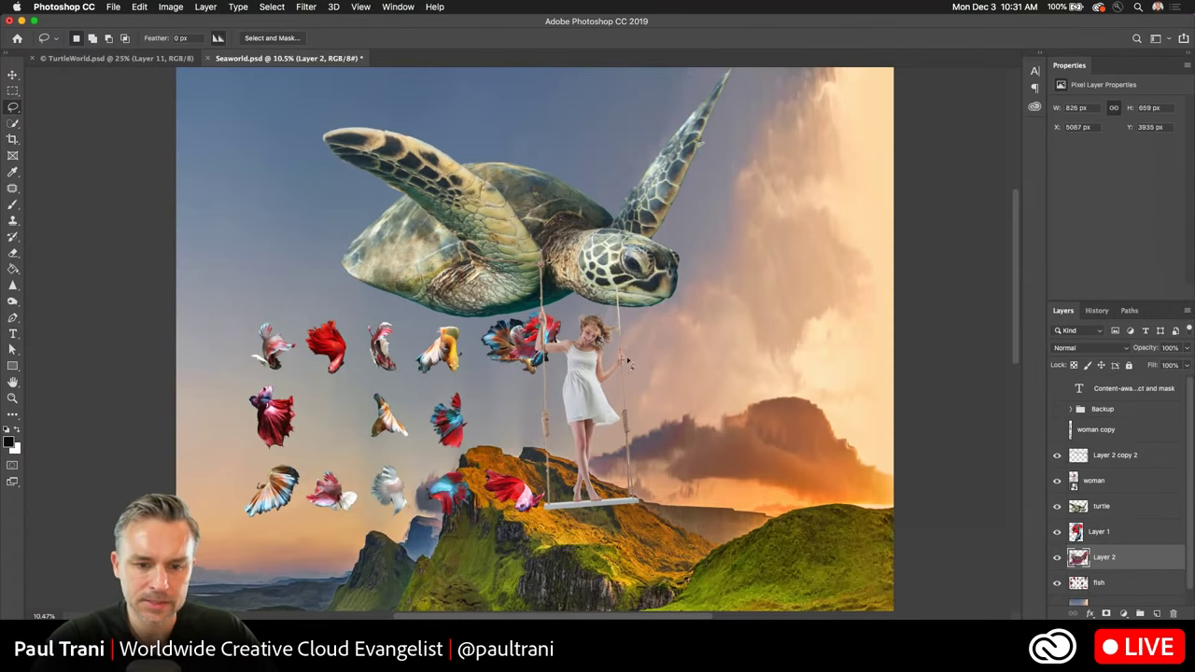
{"action": "mouse_move", "coordinate": [478, 474]}
{"action": "left_mouse_down"}
{"action": "mouse_move", "coordinate": [567, 493]}
{"action": "mouse_move", "coordinate": [520, 549]}
{"action": "mouse_move", "coordinate": [476, 481]}
{"action": "left_mouse_up"}
{"action": "left_click", "coordinate": [1103, 582]}
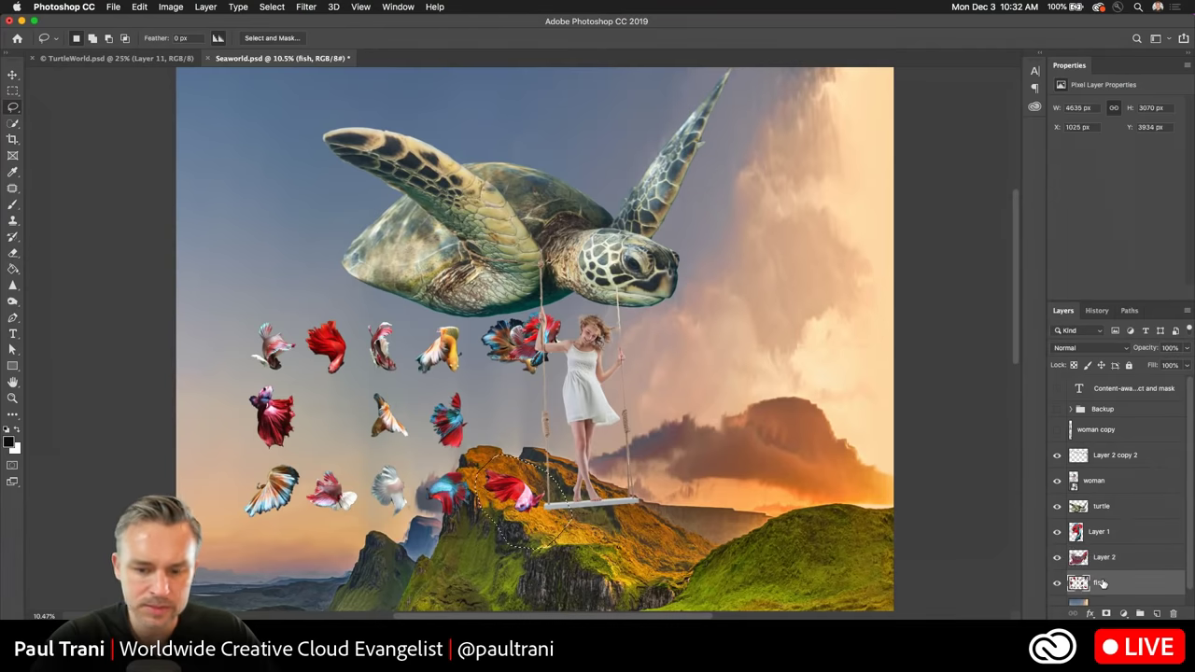
{"action": "key", "text": "super+x"}
{"action": "key", "text": "super+v"}
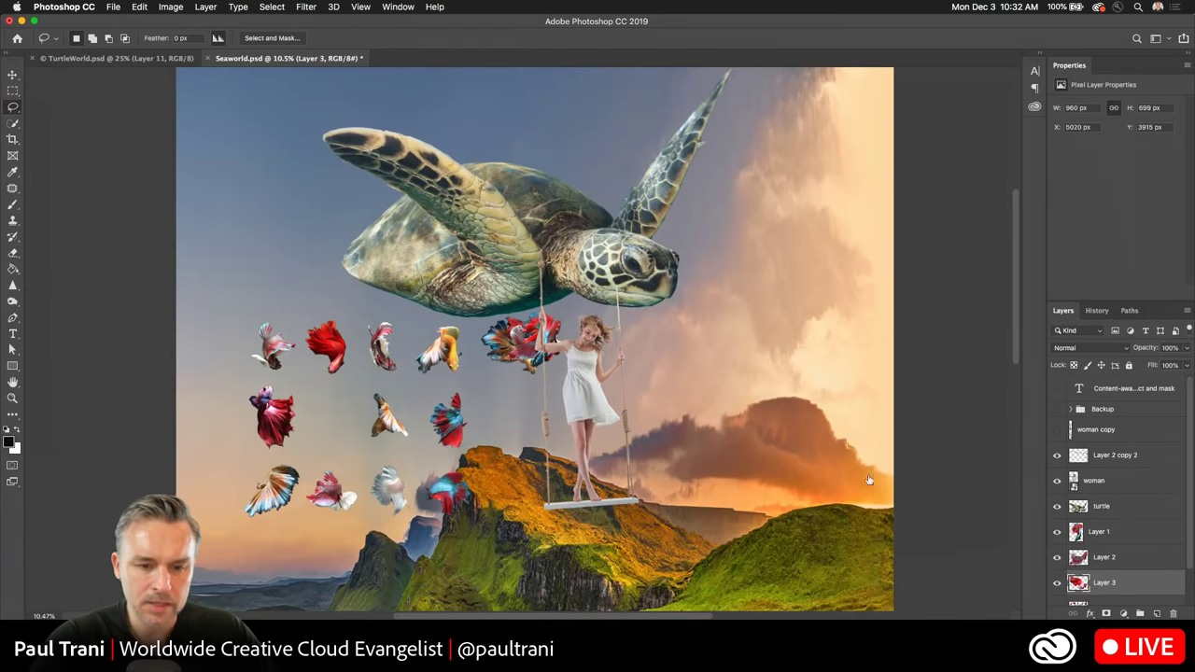
Move a red fish into the upper-right sky and shift the remaining fish down-left.
{"action": "left_click", "coordinate": [12, 75]}
{"action": "left_click_drag", "start_coordinate": [539, 347], "coordinate": [845, 282]}
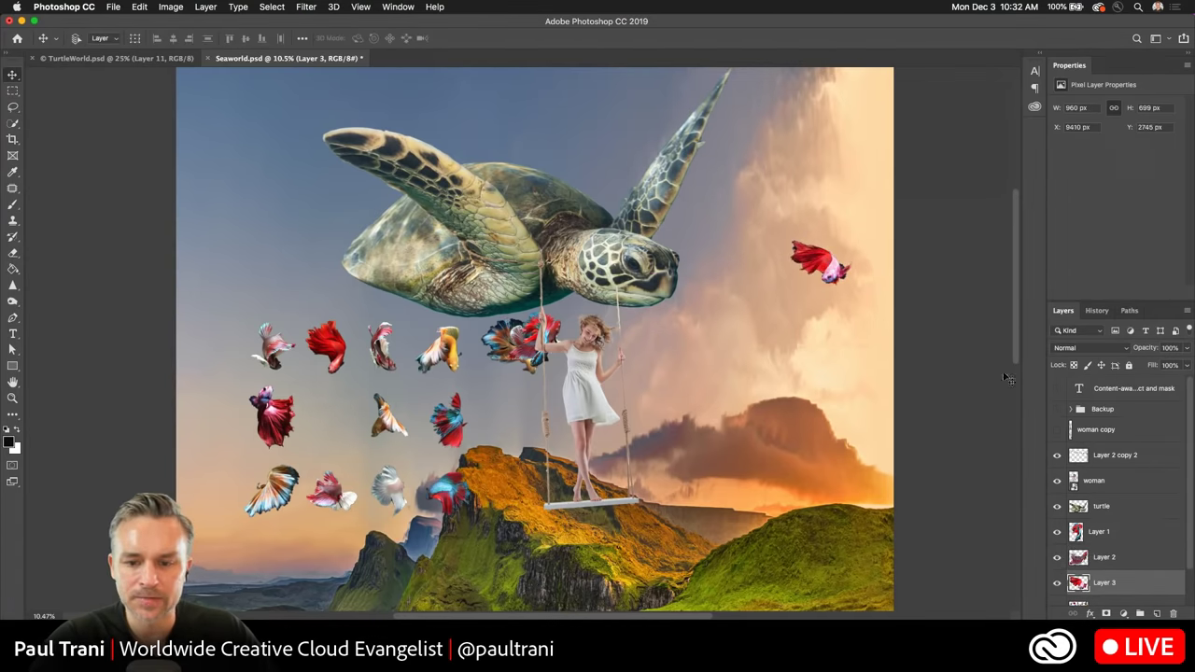
{"action": "left_click_drag", "start_coordinate": [504, 347], "coordinate": [810, 385]}
{"action": "scroll", "coordinate": [467, 280], "scroll_direction": "left", "scroll_amount": 1}
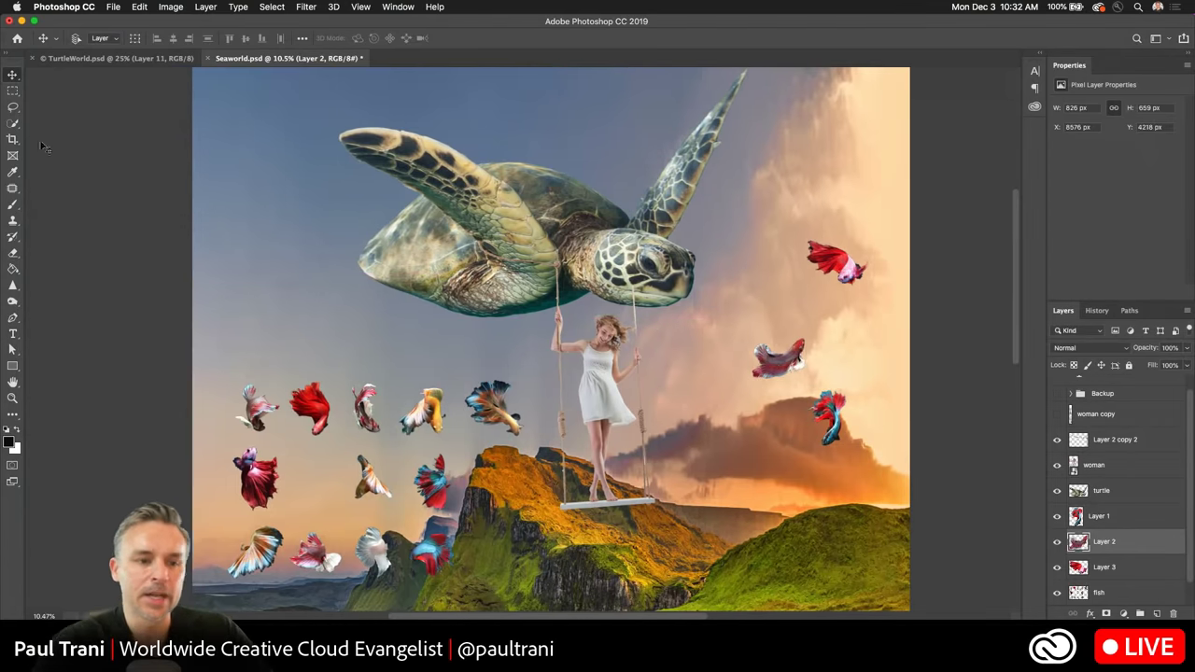
Fit TurtleWorld.psd to the window and compare it with Seaworld.psd, ending on Seaworld.psd.
{"action": "left_click", "coordinate": [91, 59]}
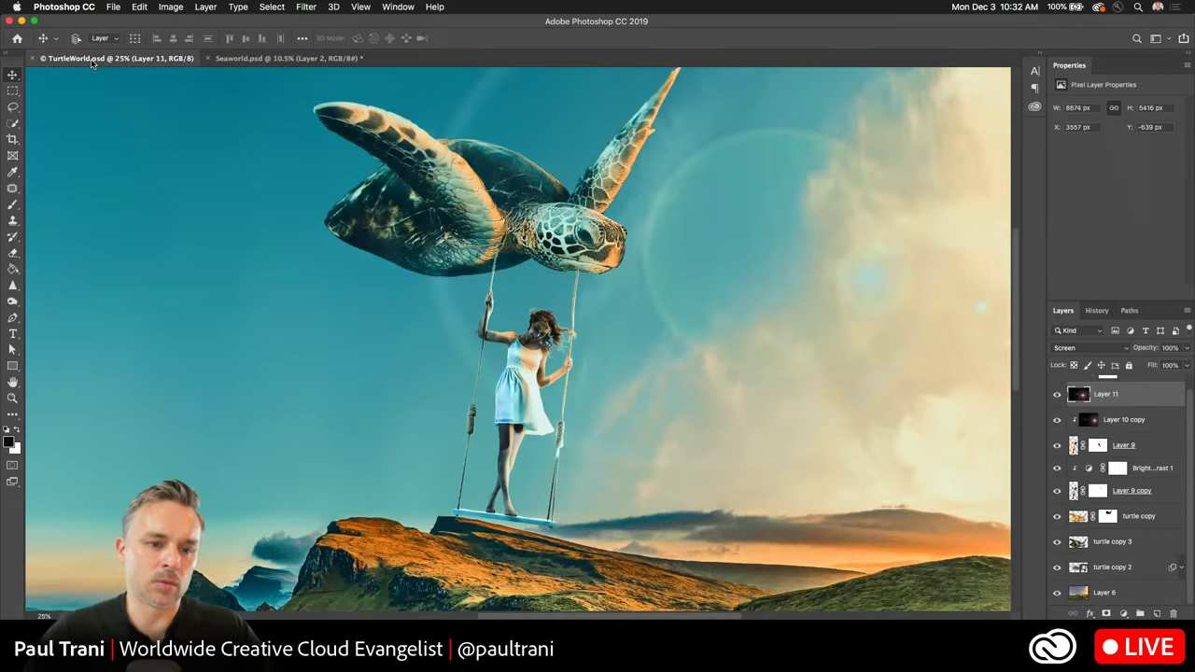
{"action": "key", "text": "super+minus"}
{"action": "key", "text": "super+minus"}
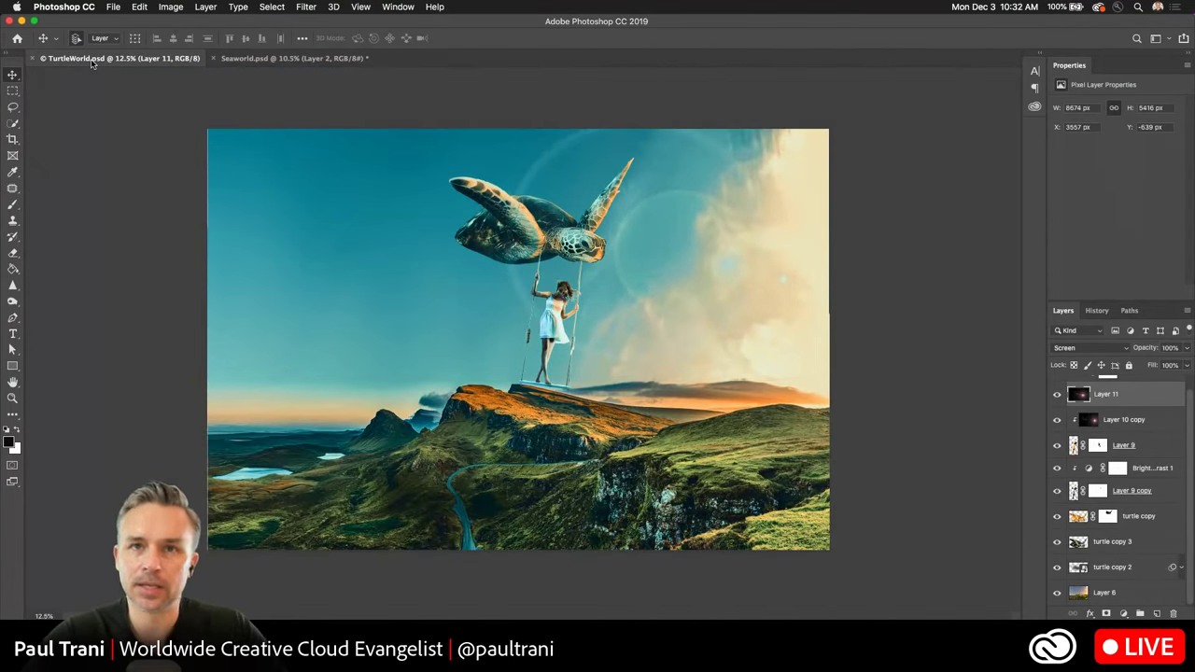
{"action": "key", "text": "super+0"}
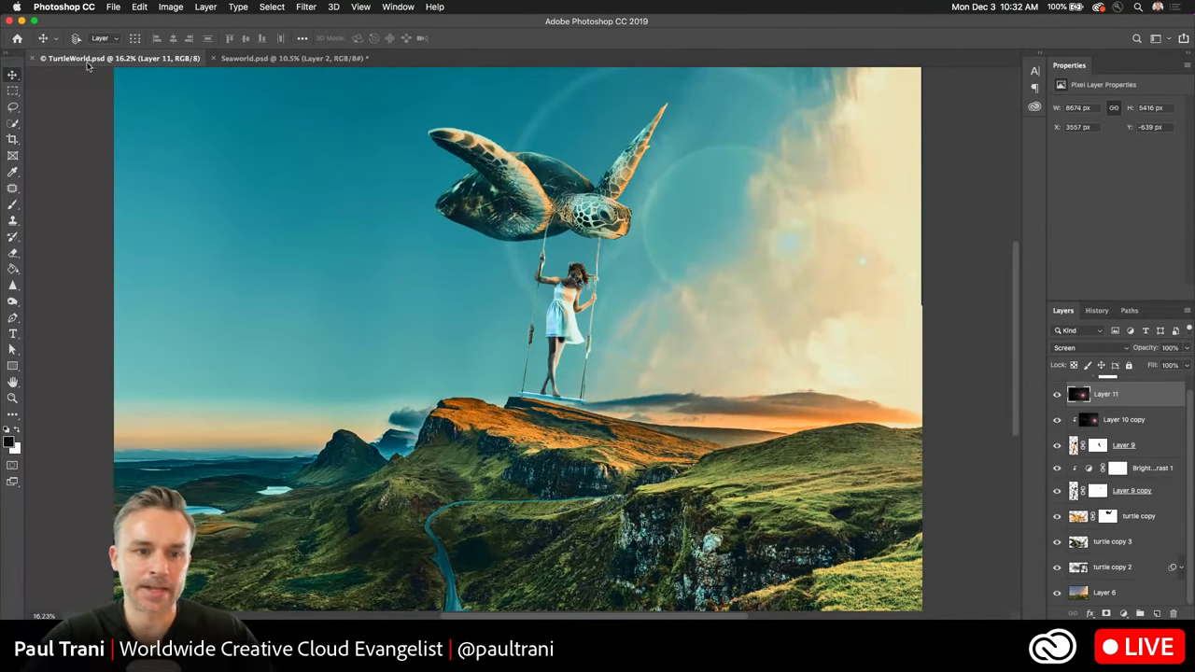
{"action": "left_click", "coordinate": [245, 59]}
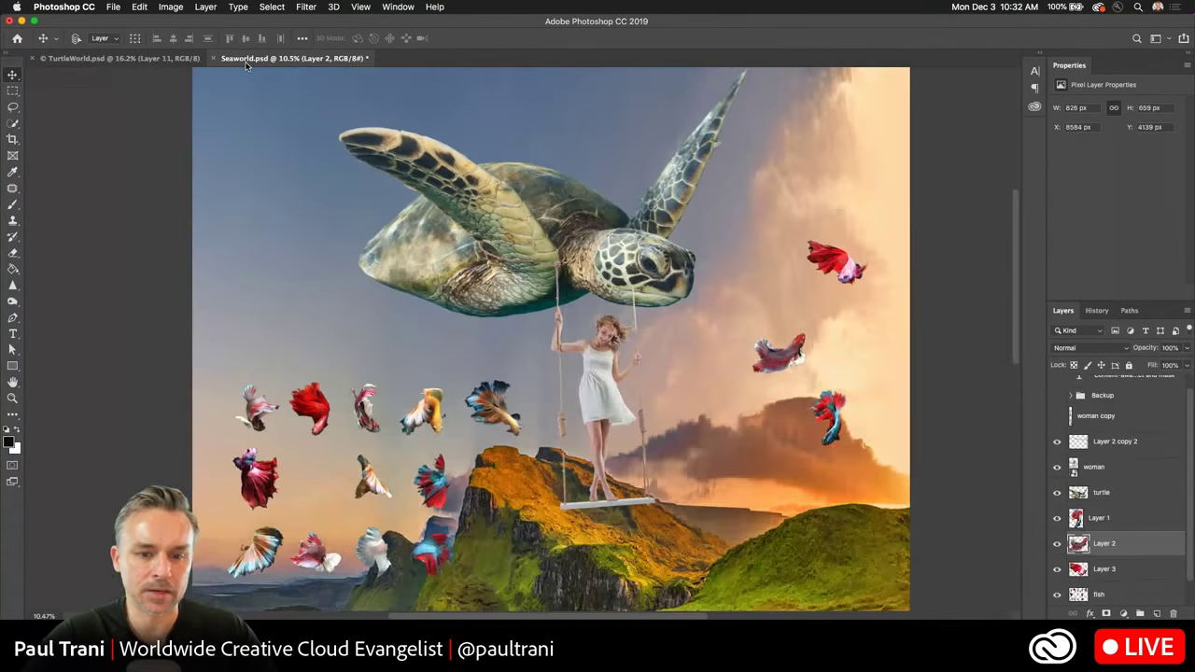
{"action": "left_click", "coordinate": [128, 59]}
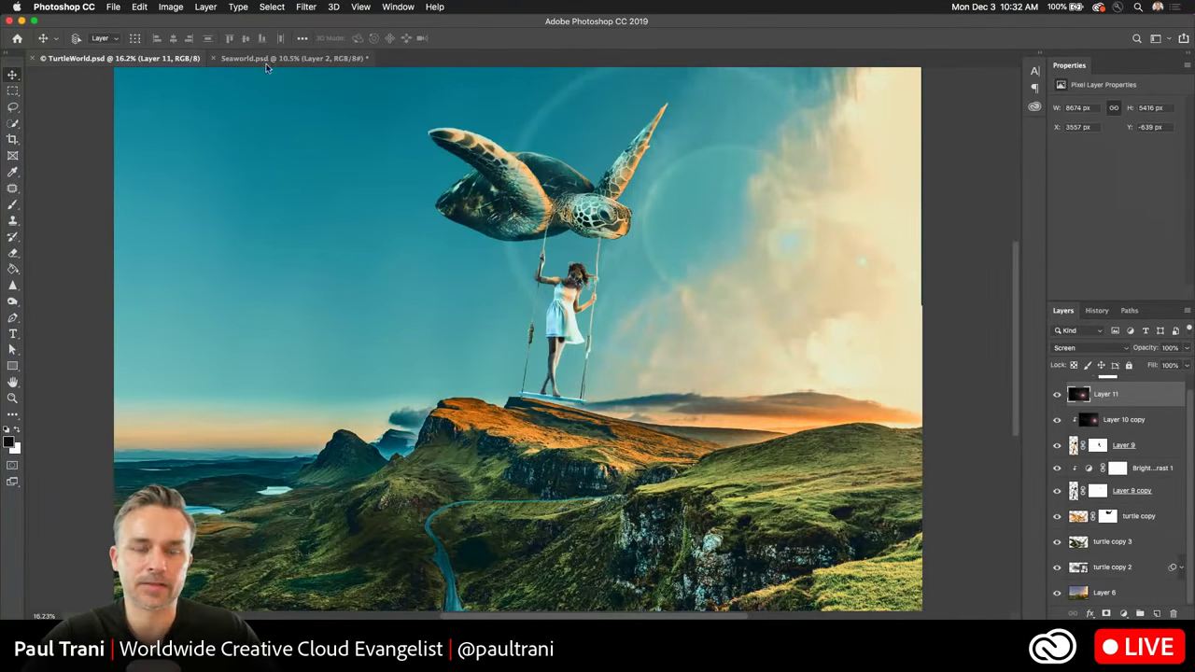
{"action": "left_click", "coordinate": [245, 59]}
{"action": "left_click", "coordinate": [128, 58]}
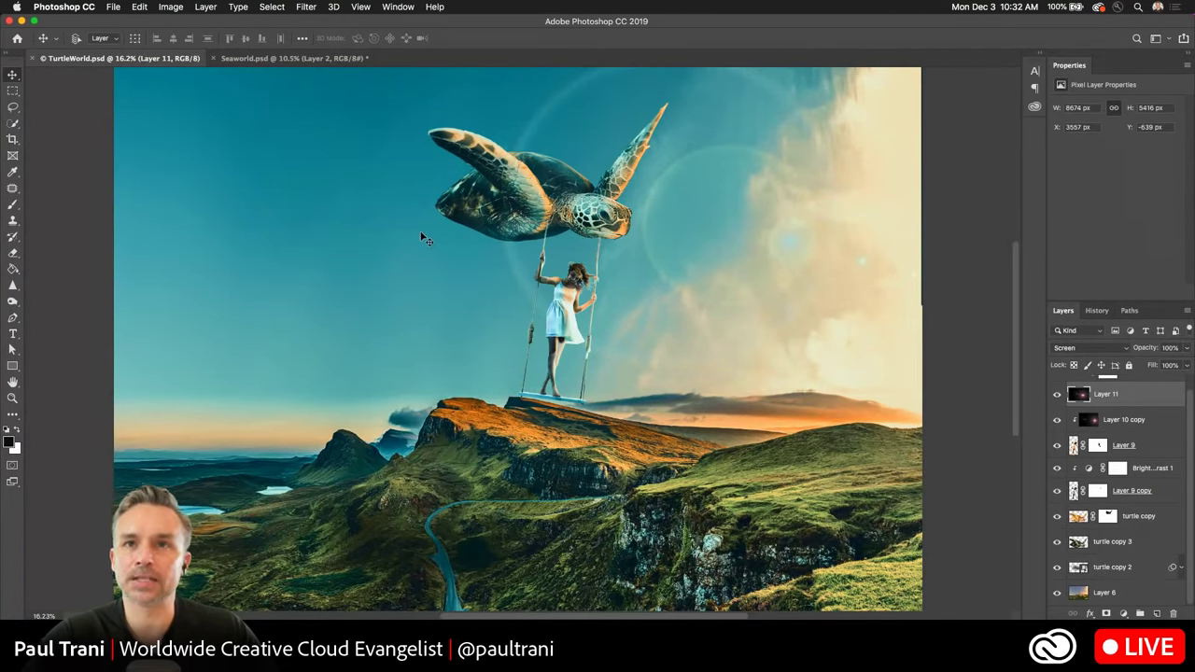
{"action": "left_click", "coordinate": [241, 59]}
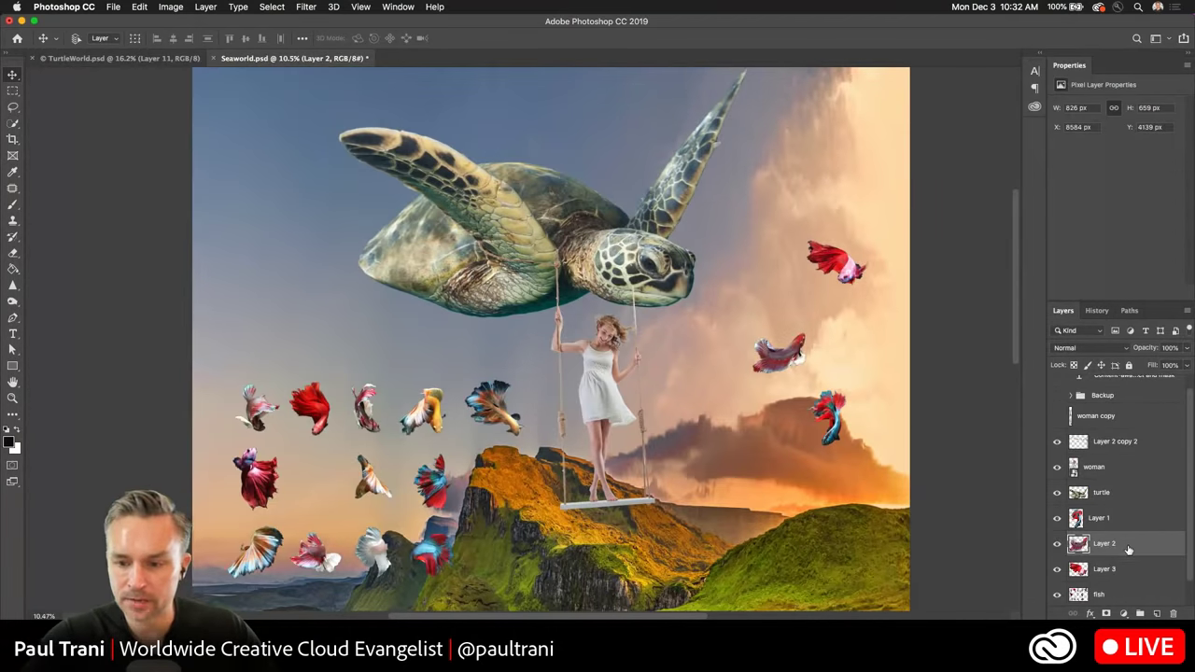
Lasso a betta, cut it onto its own layer, and move it beside the turtle.
{"action": "scroll", "coordinate": [1127, 549], "scroll_direction": "down", "scroll_amount": 1}
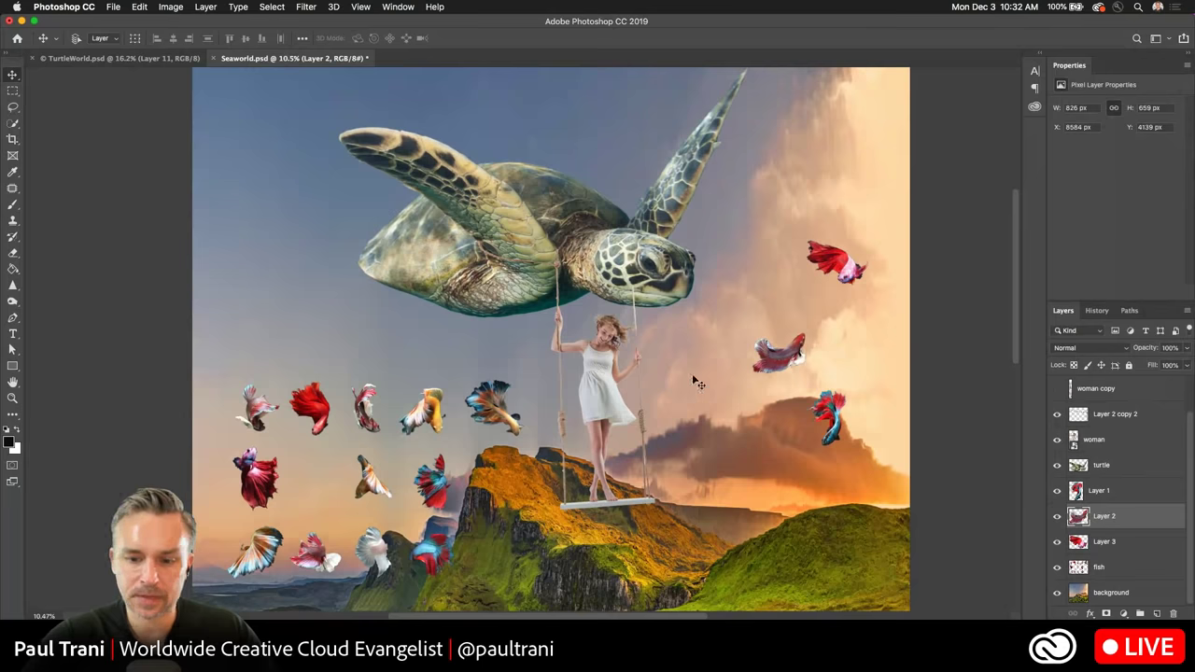
{"action": "left_click_drag", "start_coordinate": [738, 363], "coordinate": [220, 291]}
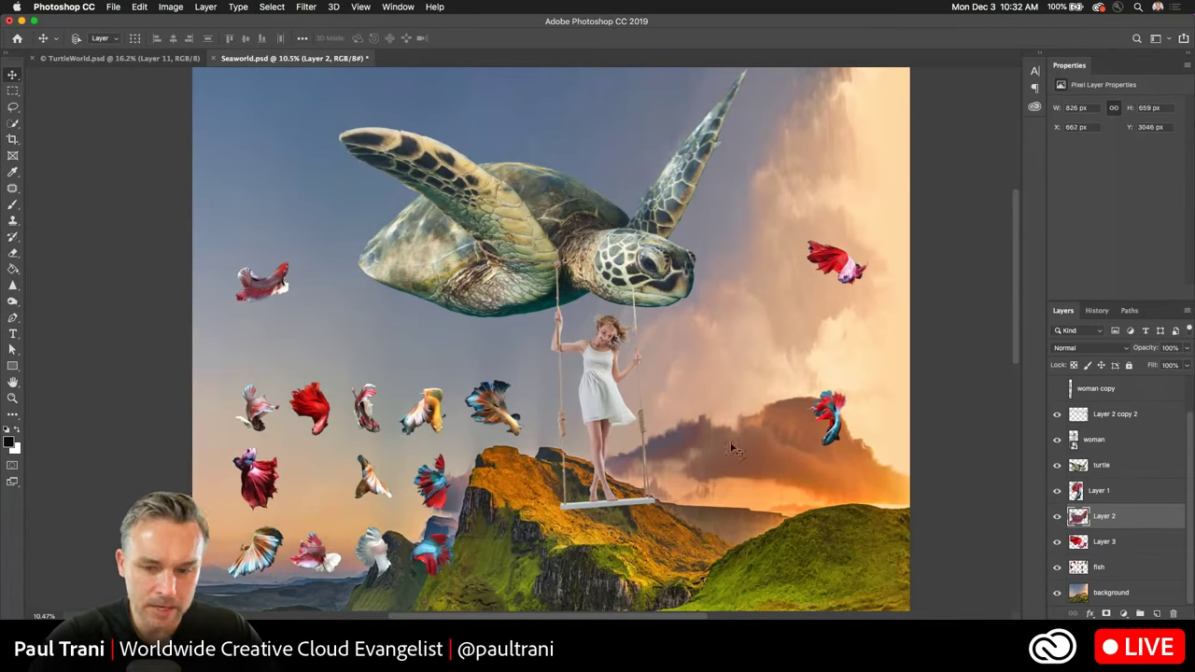
{"action": "left_click", "coordinate": [1099, 568]}
{"action": "left_click", "coordinate": [13, 107]}
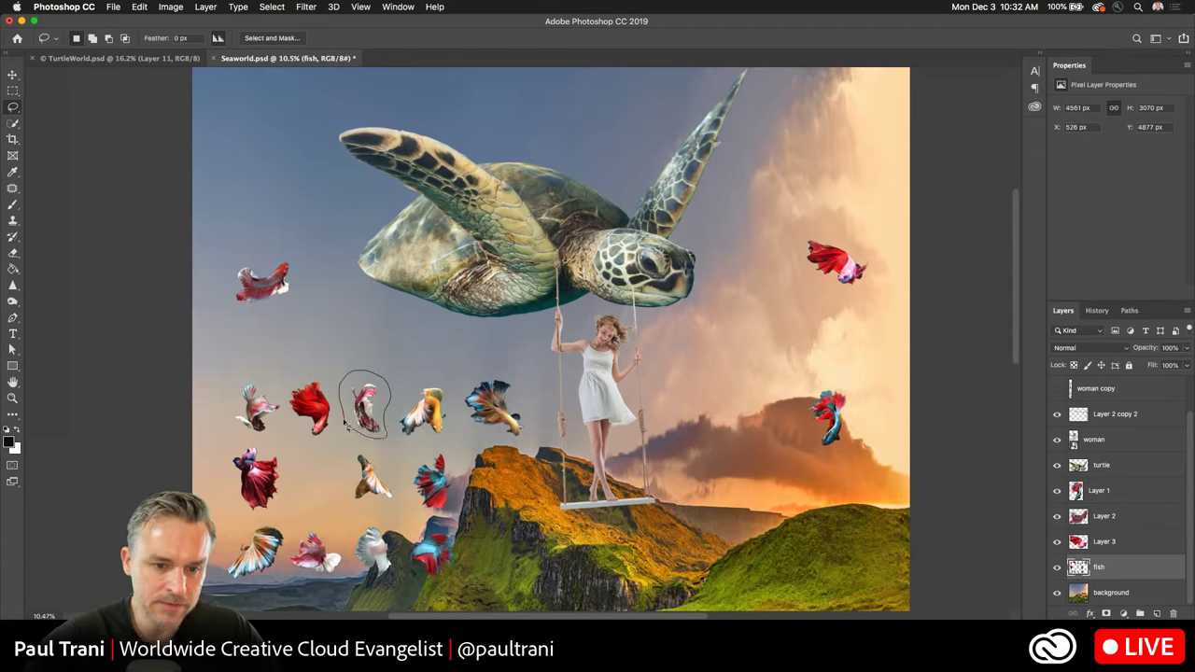
{"action": "key", "text": "super+shift+j"}
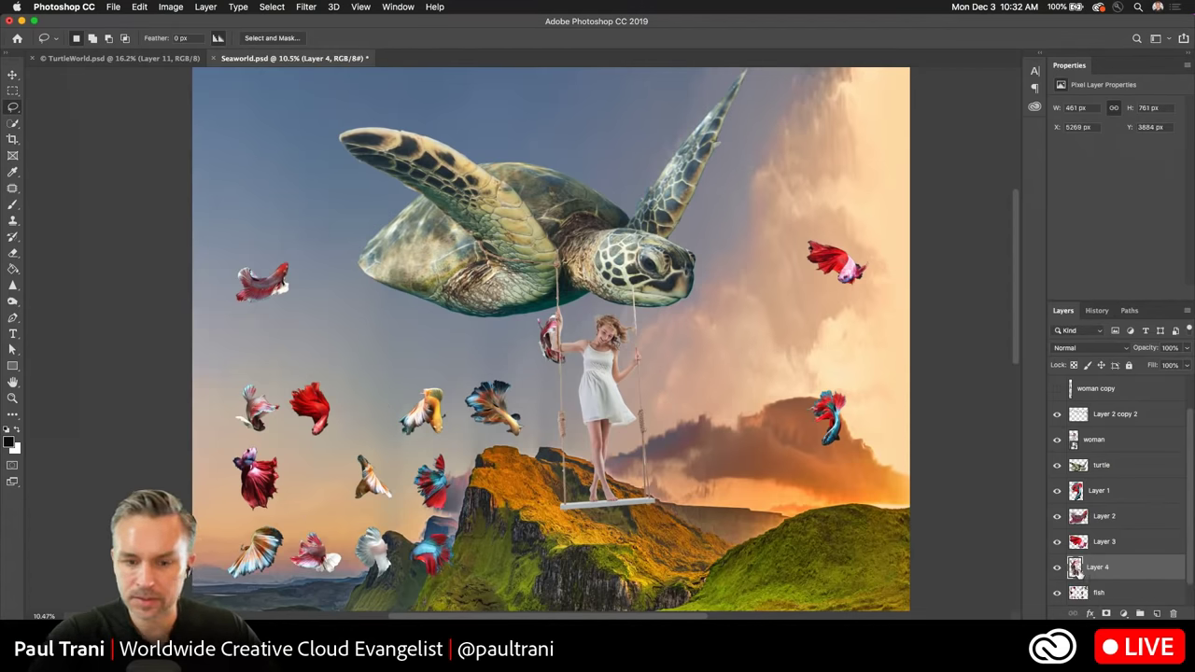
{"action": "key", "text": "v"}
{"action": "left_click_drag", "start_coordinate": [624, 381], "coordinate": [322, 305]}
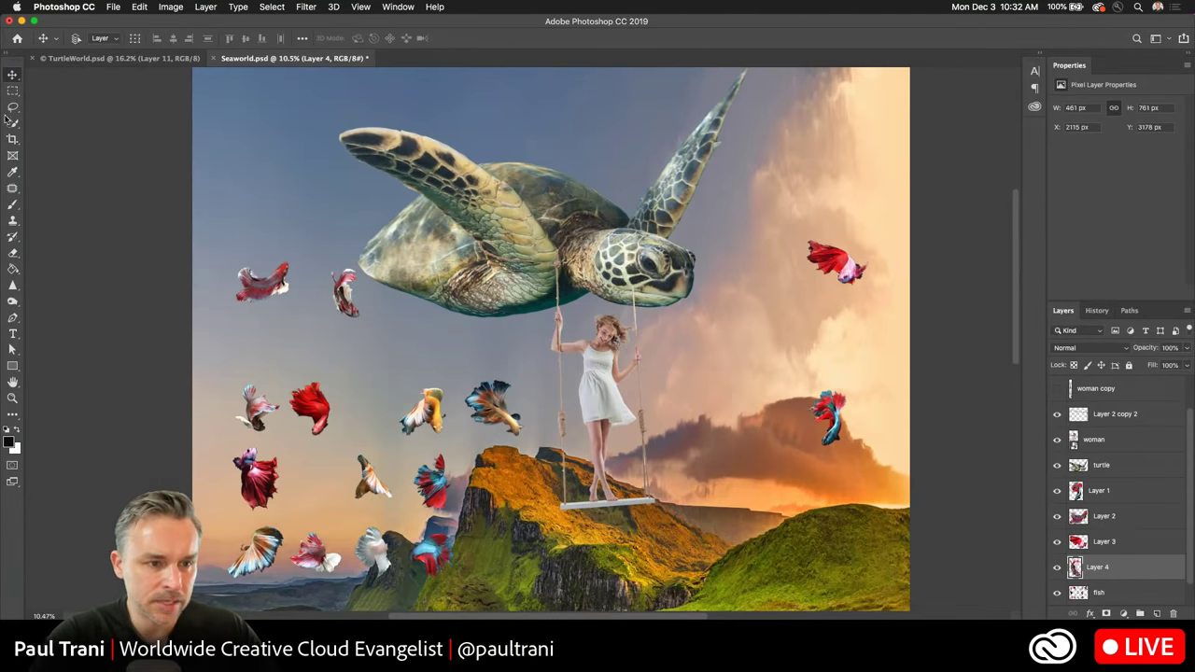
Delete the white, red and striped fish from the lower-left cluster on the fish layer.
{"action": "left_click", "coordinate": [13, 107]}
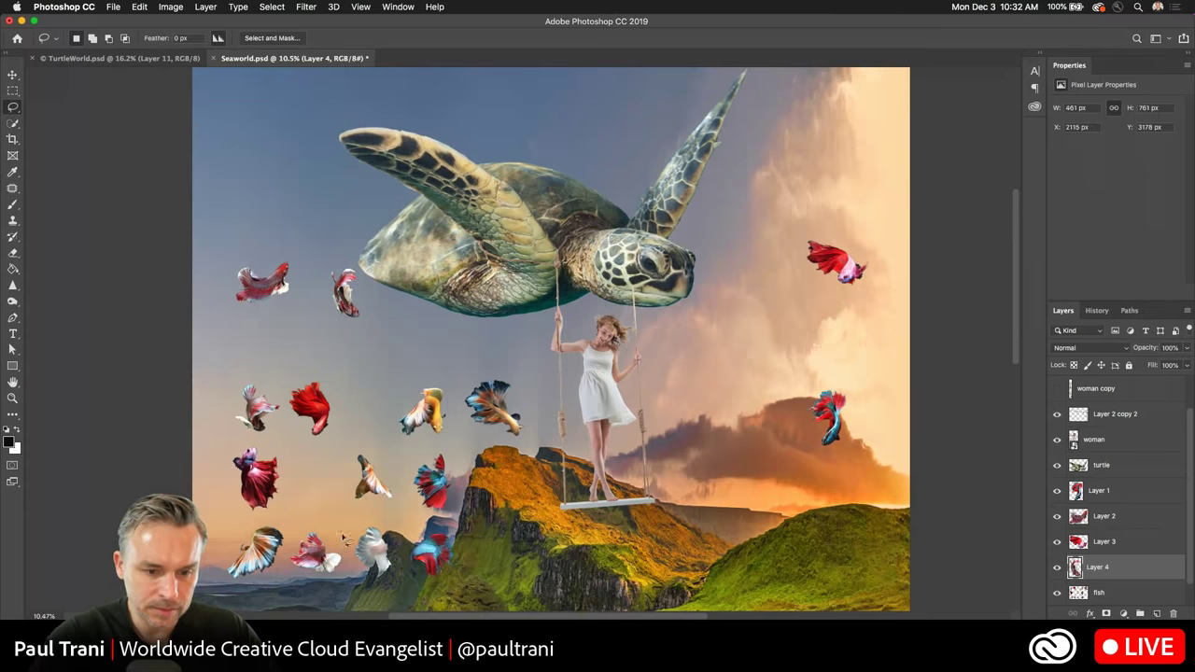
{"action": "mouse_move", "coordinate": [343, 538]}
{"action": "left_mouse_down"}
{"action": "mouse_move", "coordinate": [377, 524]}
{"action": "mouse_move", "coordinate": [403, 549]}
{"action": "mouse_move", "coordinate": [400, 588]}
{"action": "mouse_move", "coordinate": [355, 569]}
{"action": "left_mouse_up"}
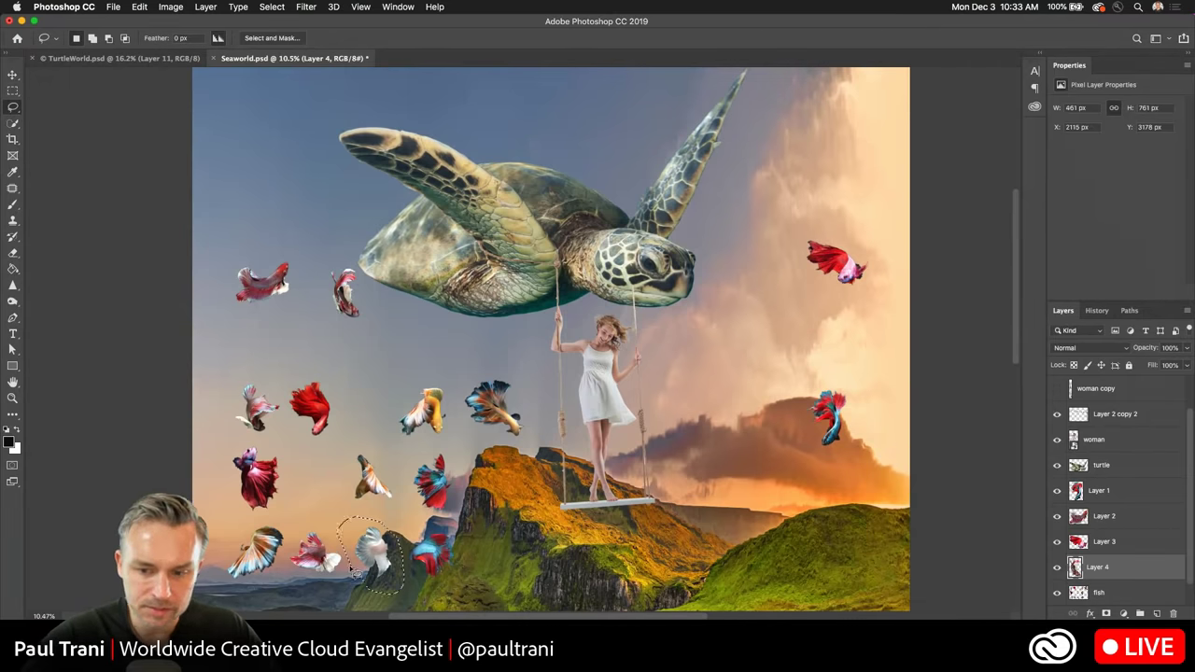
{"action": "left_click", "coordinate": [1099, 592]}
{"action": "key", "text": "Delete"}
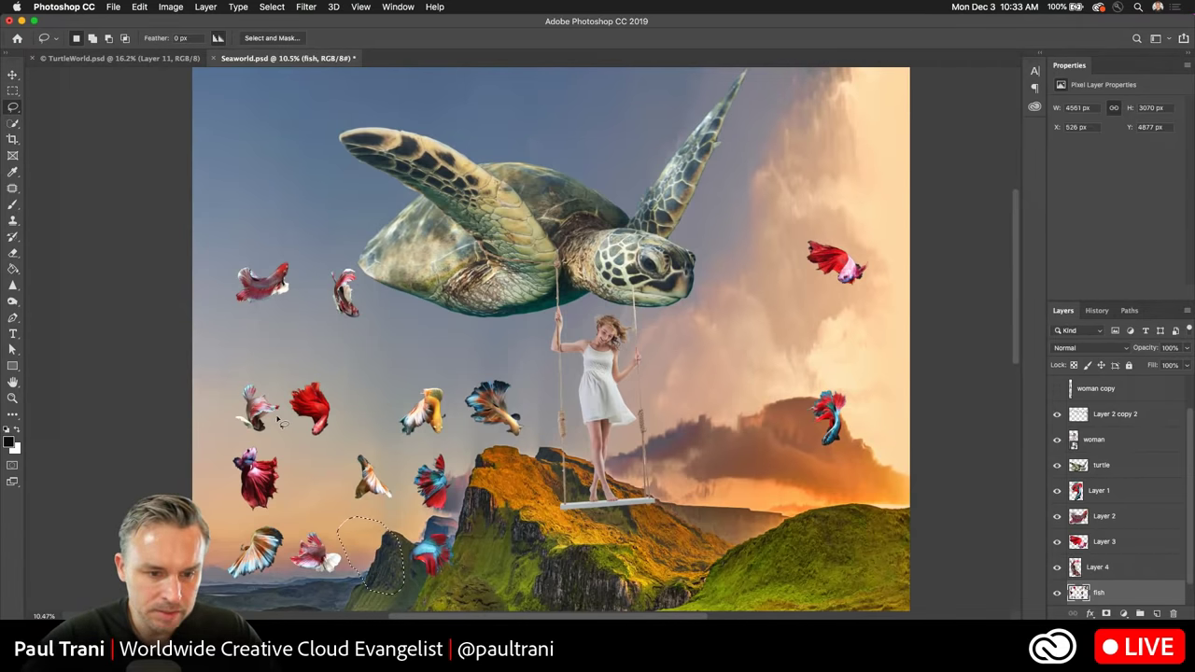
{"action": "mouse_move", "coordinate": [216, 446]}
{"action": "left_mouse_down"}
{"action": "mouse_move", "coordinate": [286, 458]}
{"action": "mouse_move", "coordinate": [297, 485]}
{"action": "mouse_move", "coordinate": [263, 513]}
{"action": "mouse_move", "coordinate": [215, 495]}
{"action": "left_mouse_up"}
{"action": "key", "text": "Delete"}
{"action": "left_click", "coordinate": [246, 369]}
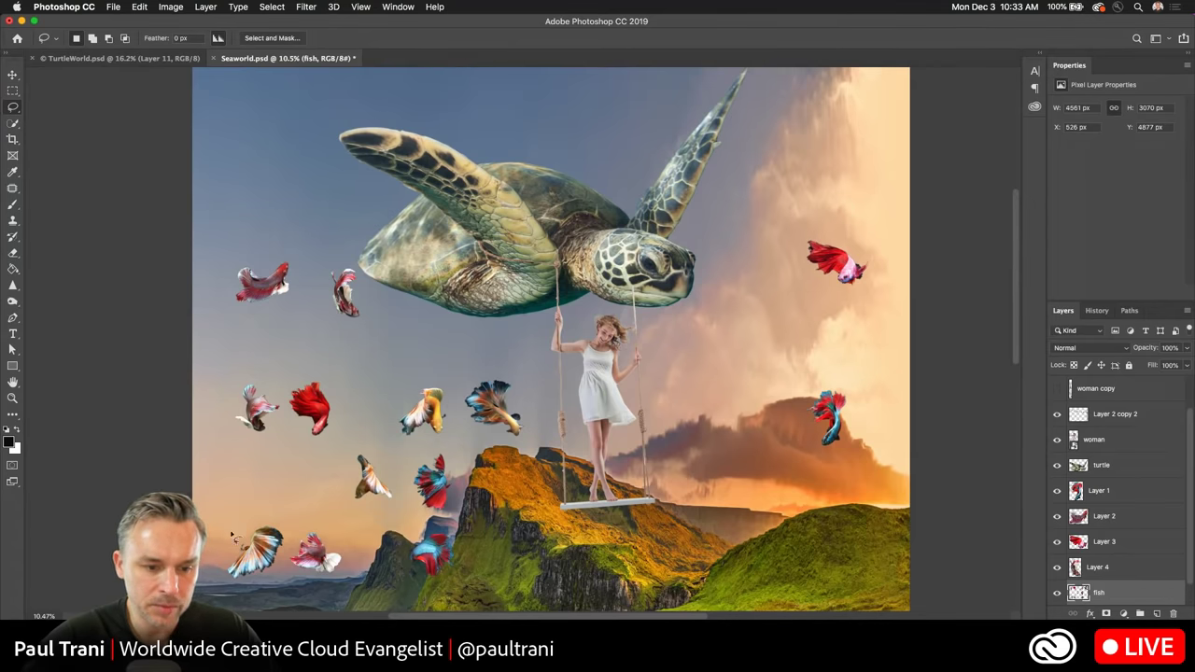
{"action": "mouse_move", "coordinate": [232, 534]}
{"action": "left_mouse_down"}
{"action": "mouse_move", "coordinate": [294, 534]}
{"action": "mouse_move", "coordinate": [267, 591]}
{"action": "mouse_move", "coordinate": [216, 546]}
{"action": "left_mouse_up"}
{"action": "key", "text": "Delete"}
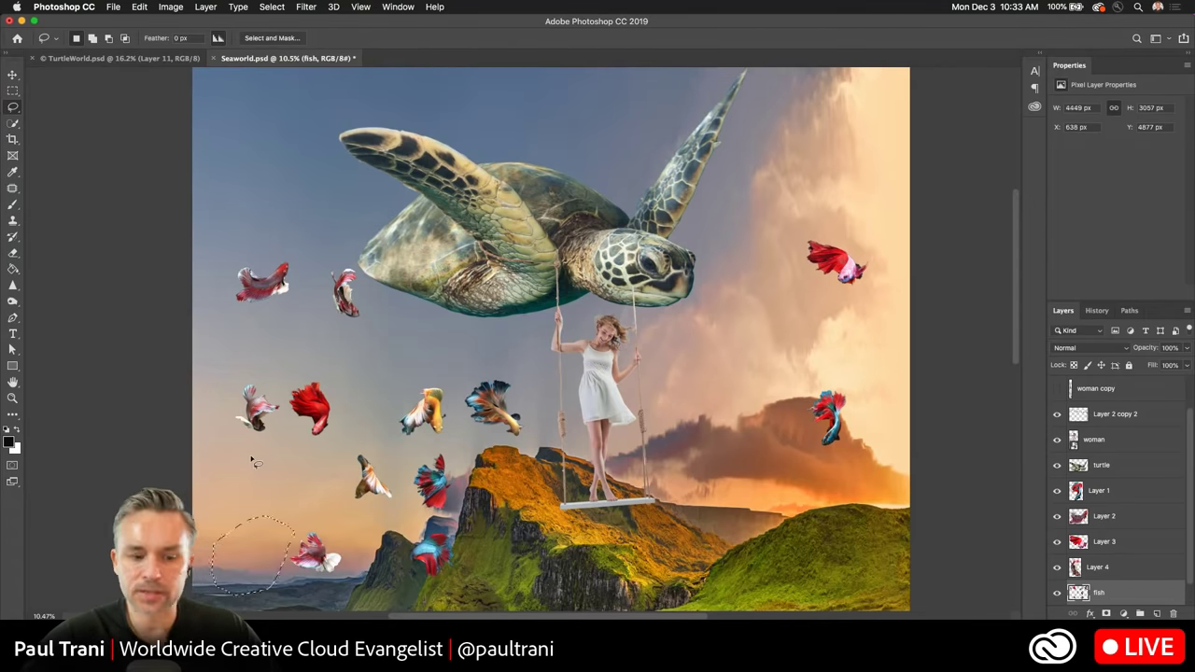
{"action": "left_click", "coordinate": [252, 460]}
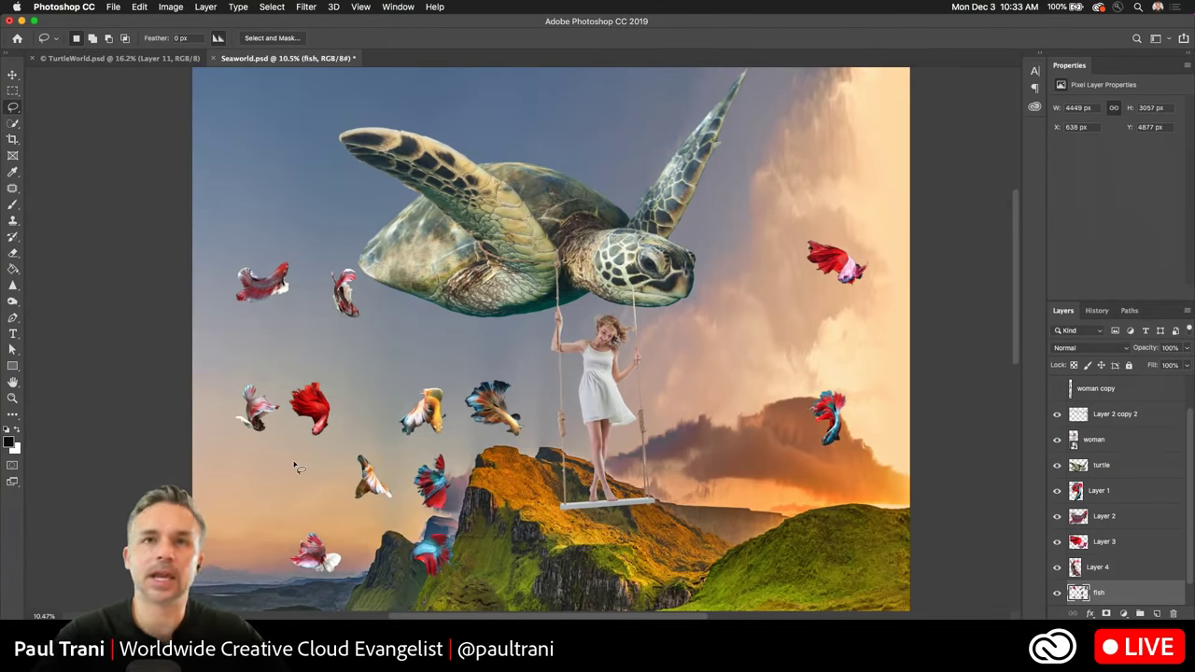
{"action": "key", "text": "super+Tab"}
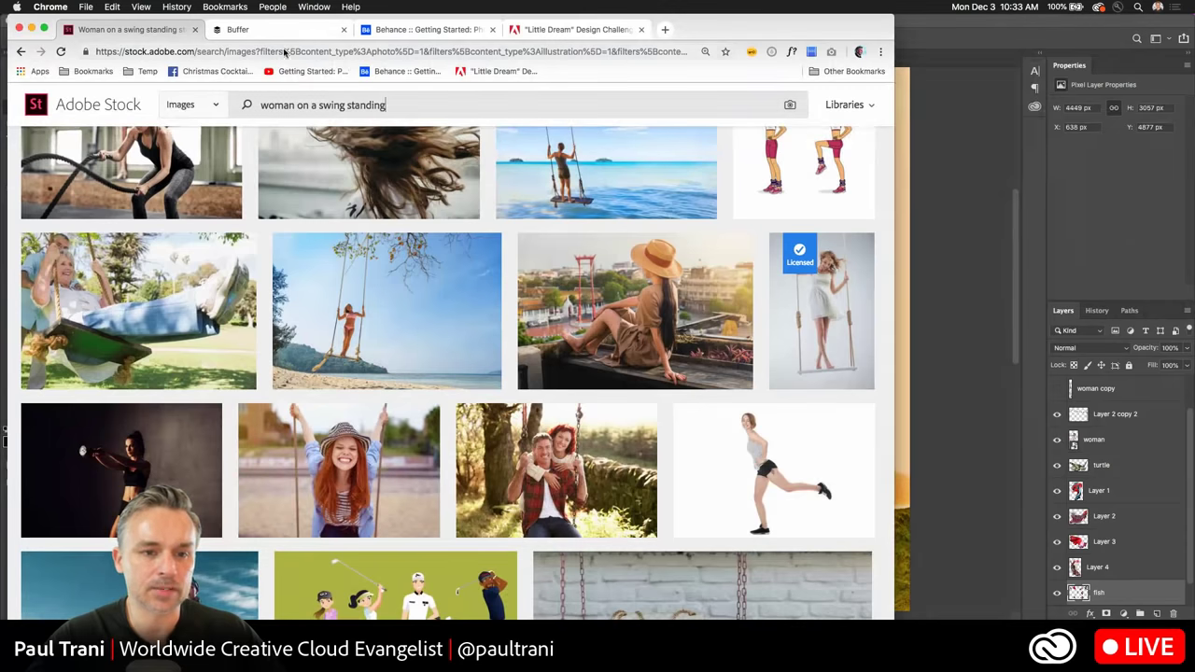
Switch to the Little Dream article tab, maximize Chrome, and scroll down the post.
{"action": "left_click", "coordinate": [392, 29]}
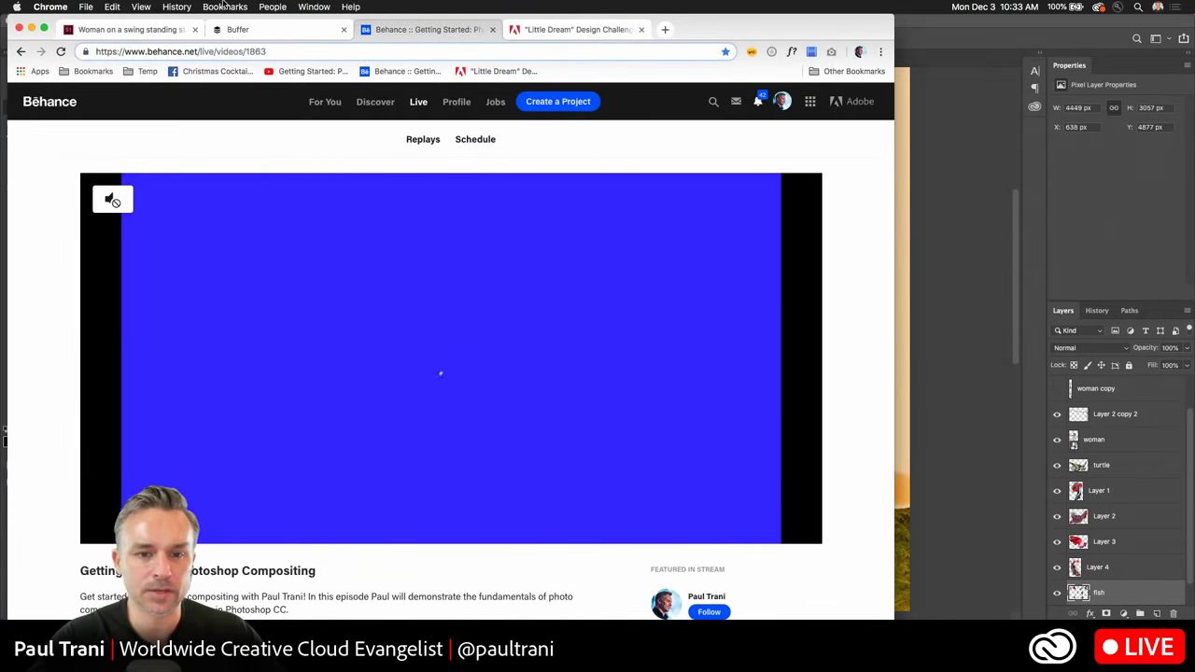
{"action": "left_click", "coordinate": [574, 29]}
{"action": "scroll", "coordinate": [775, 474], "scroll_direction": "up", "scroll_amount": 10}
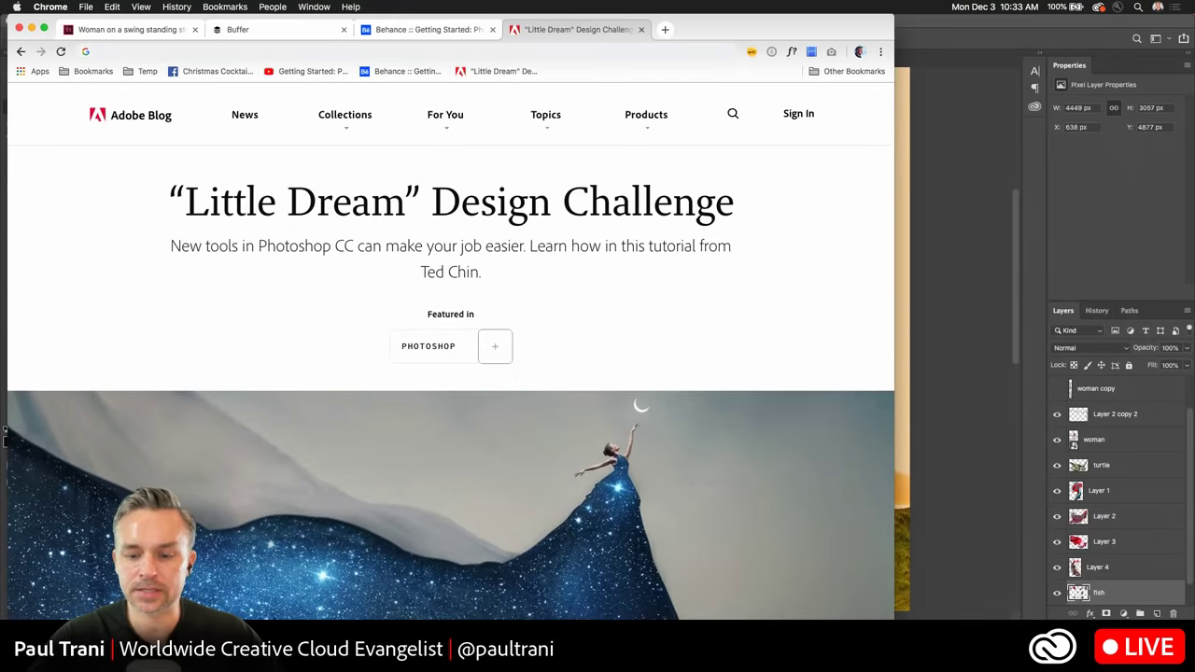
{"action": "key", "text": "ctrl+alt+Return"}
{"action": "scroll", "coordinate": [832, 392], "scroll_direction": "down", "scroll_amount": 10}
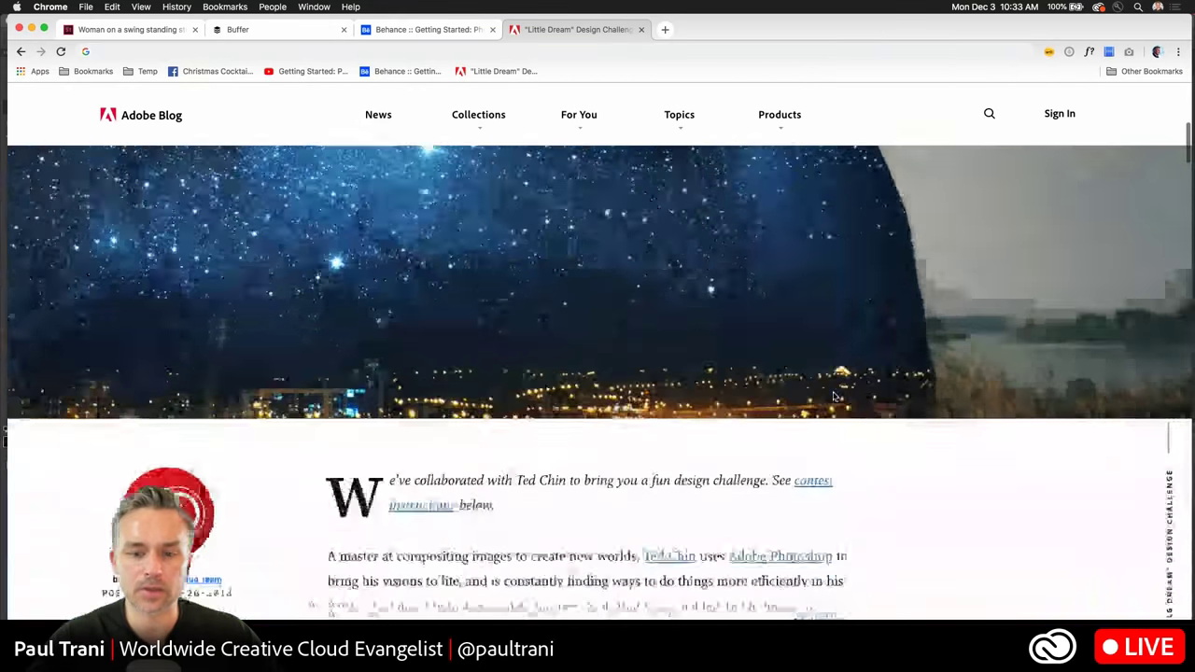
{"action": "scroll", "coordinate": [837, 400], "scroll_direction": "down", "scroll_amount": 15}
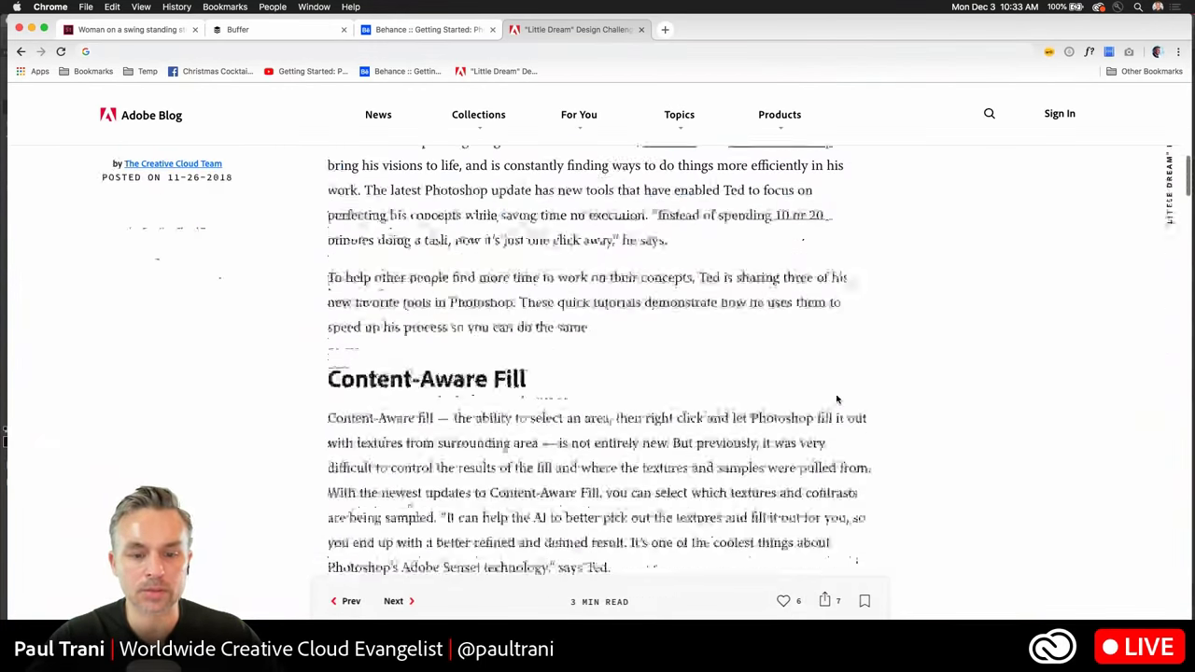
{"action": "scroll", "coordinate": [838, 400], "scroll_direction": "down", "scroll_amount": 15}
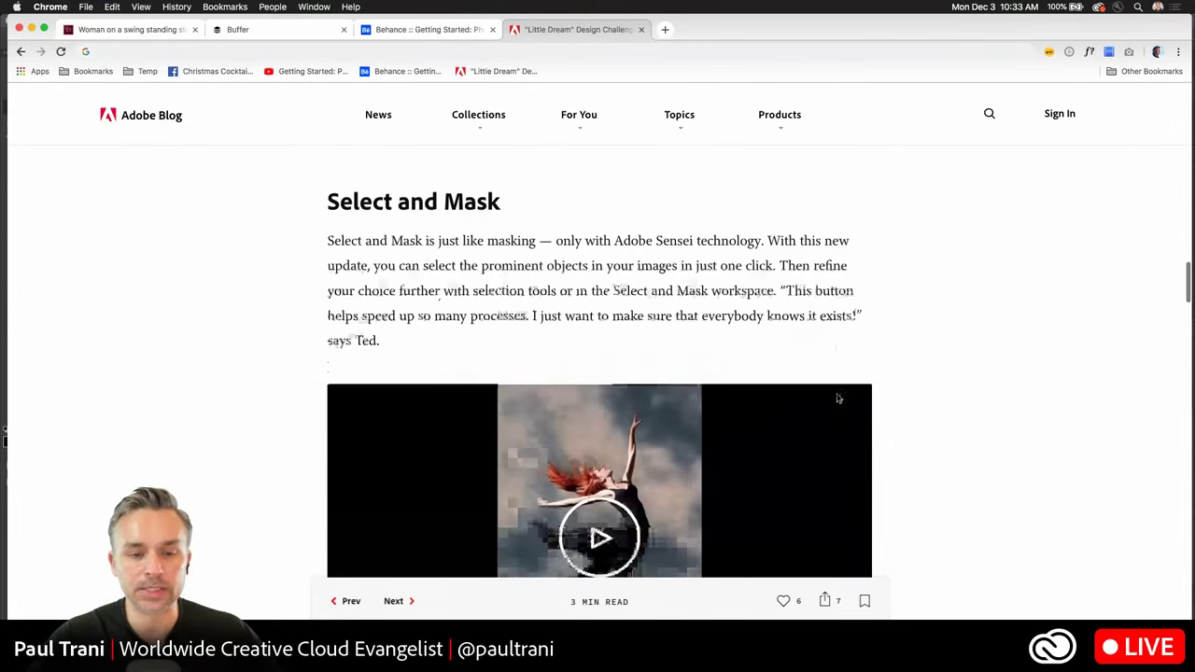
{"action": "scroll", "coordinate": [837, 396], "scroll_direction": "down", "scroll_amount": 3}
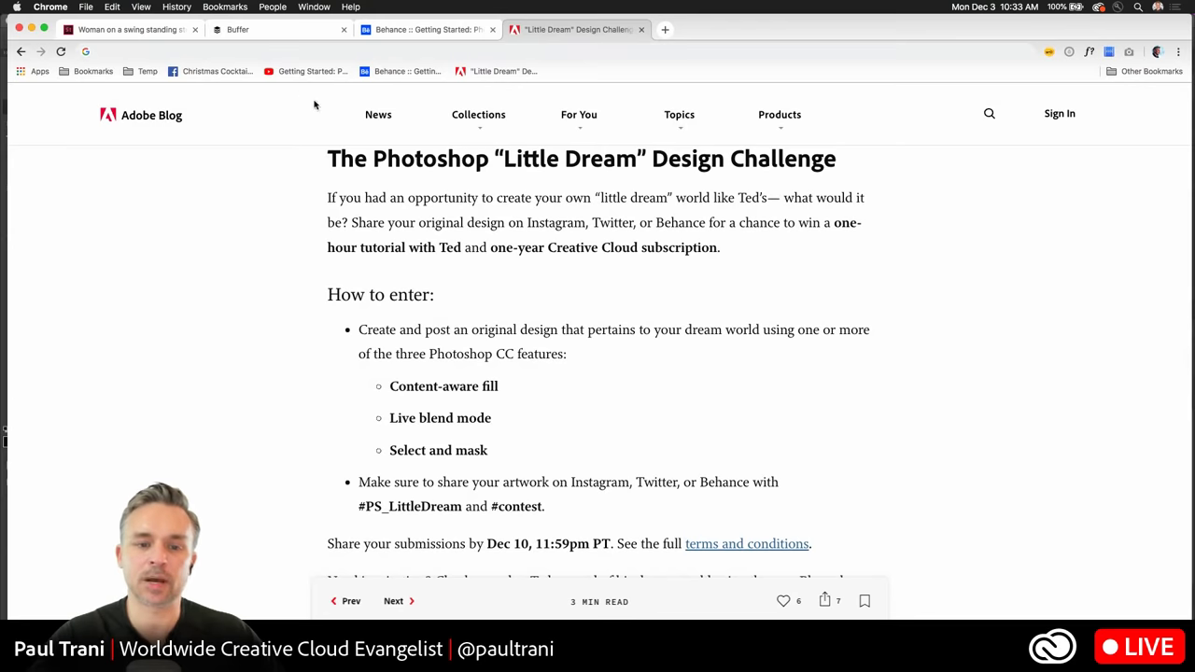
Highlight 'Little Dream', 'Instagram' and the #PS_LittleDream and #contest hashtags in the entry rules.
{"action": "left_click_drag", "start_coordinate": [507, 160], "coordinate": [644, 162]}
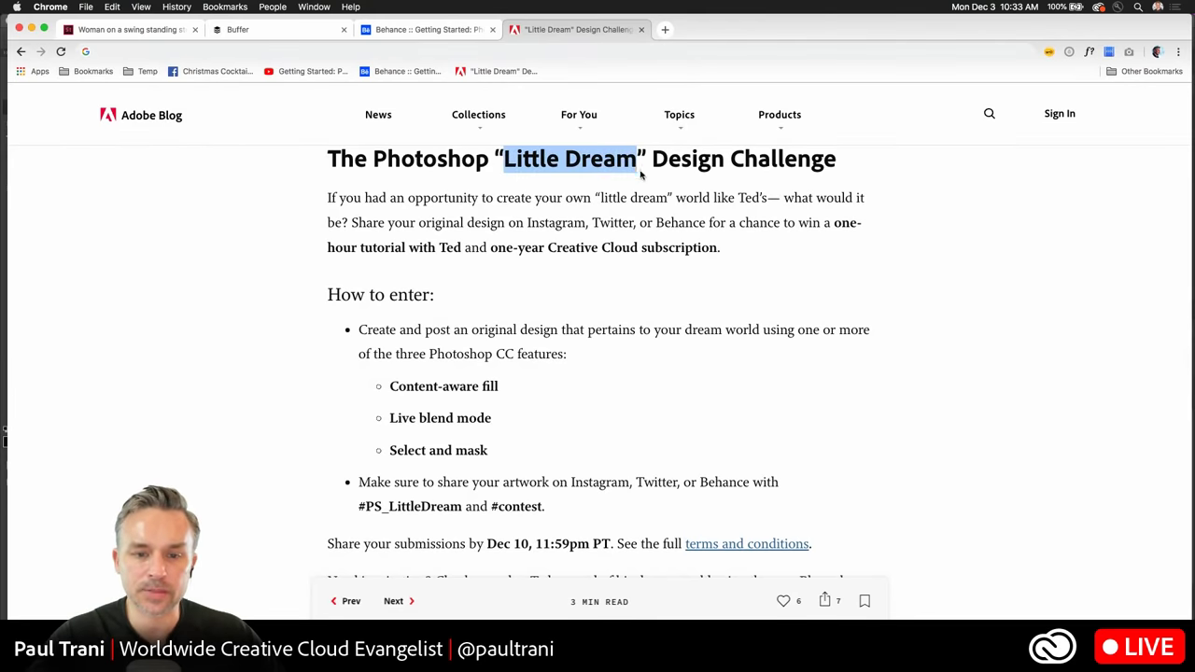
{"action": "left_click", "coordinate": [541, 248]}
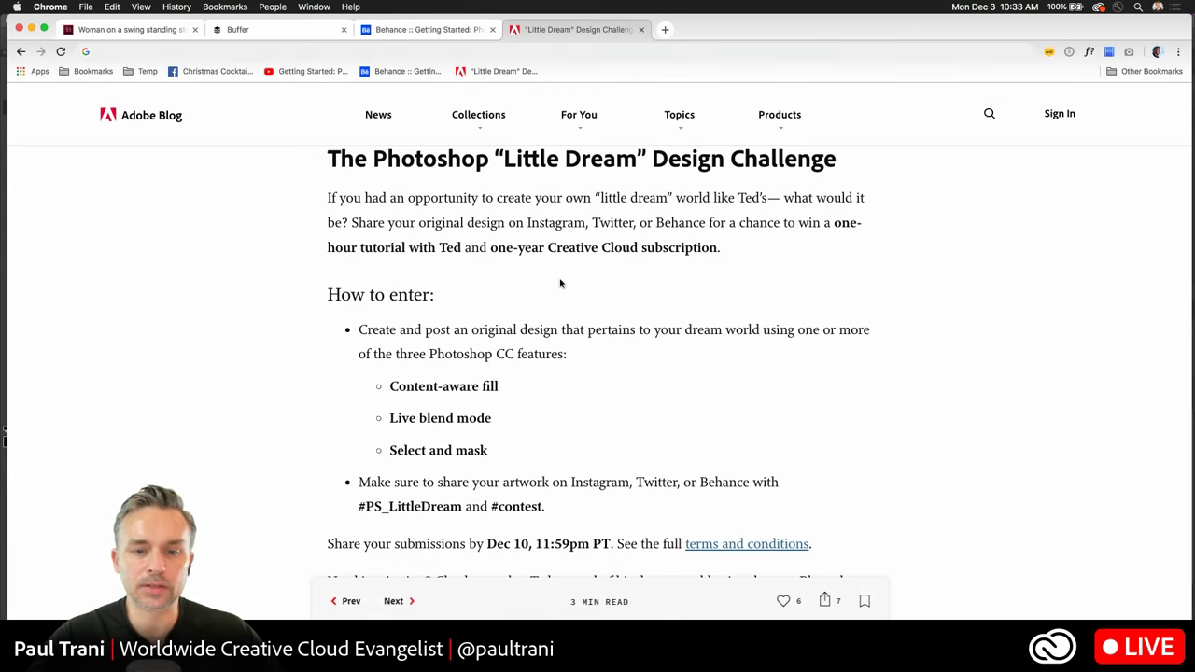
{"action": "scroll", "coordinate": [560, 283], "scroll_direction": "down", "scroll_amount": 5}
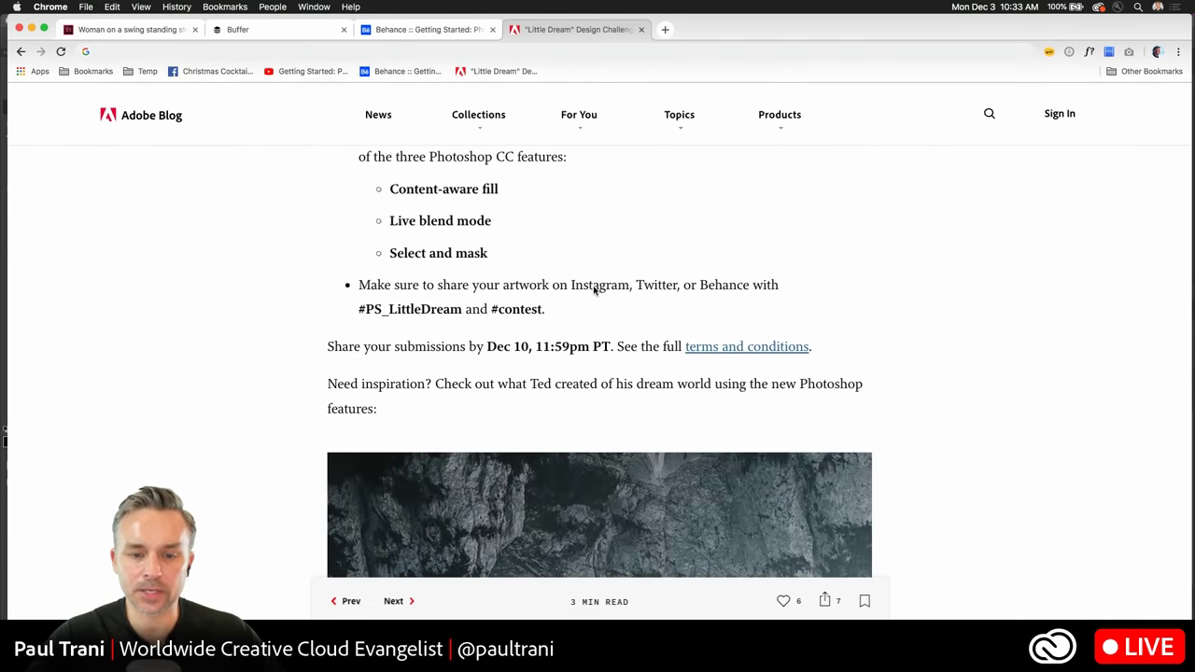
{"action": "double_click", "coordinate": [594, 289]}
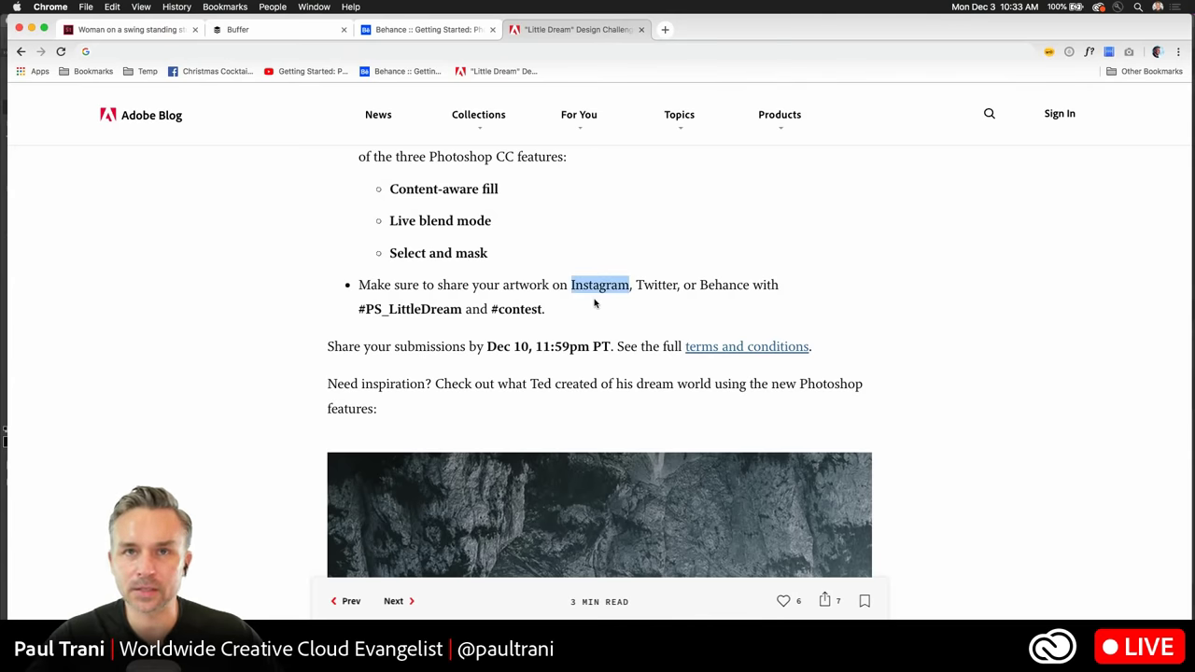
{"action": "left_click_drag", "start_coordinate": [364, 315], "coordinate": [544, 323]}
{"action": "left_click", "coordinate": [575, 309]}
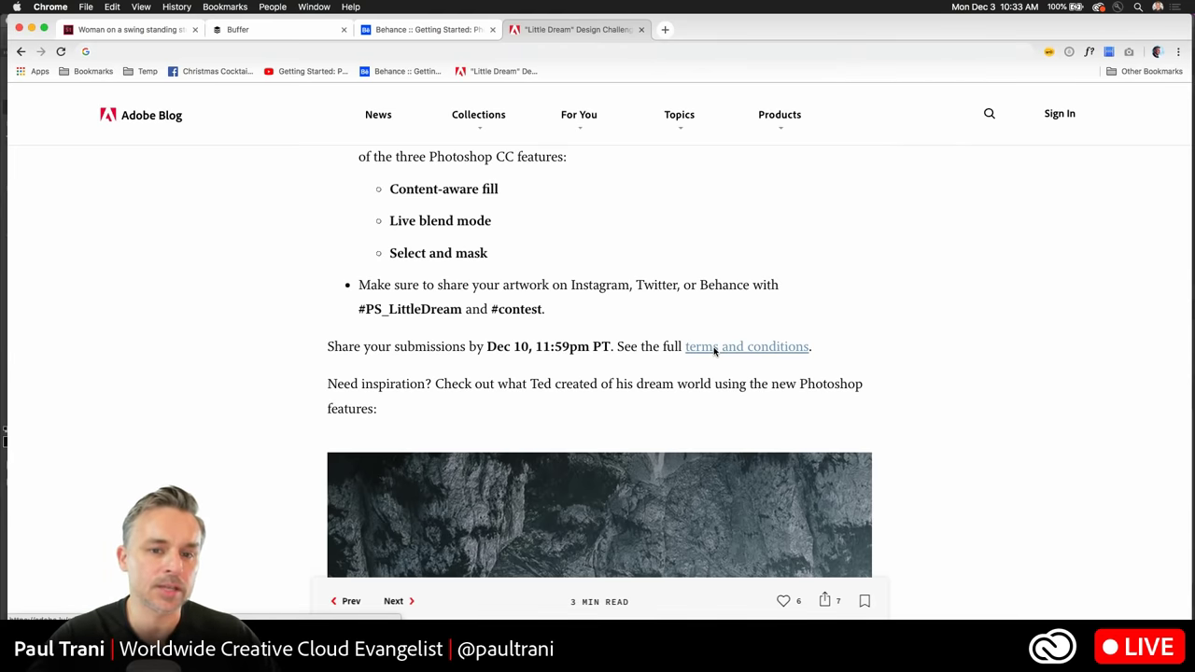
Back in Photoshop, add an inverted layer mask to the woman layer from a lasso around the turtle's chin.
{"action": "left_click", "coordinate": [30, 28]}
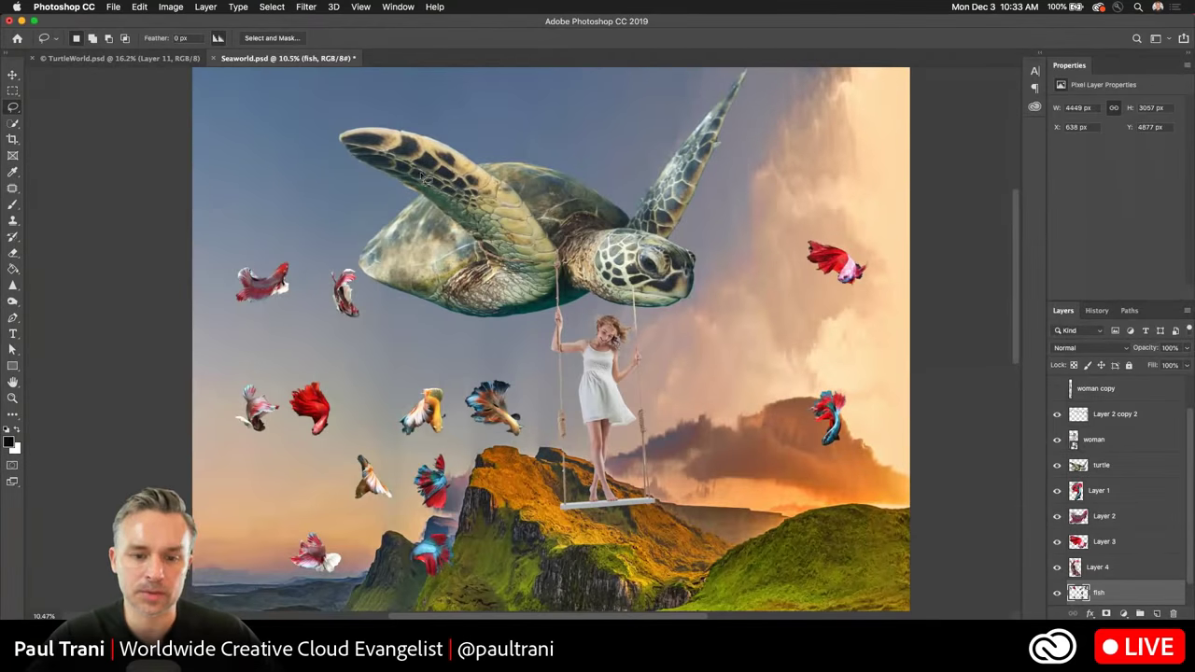
{"action": "left_click", "coordinate": [1106, 441]}
{"action": "scroll", "coordinate": [701, 232], "scroll_direction": "up", "scroll_amount": 3}
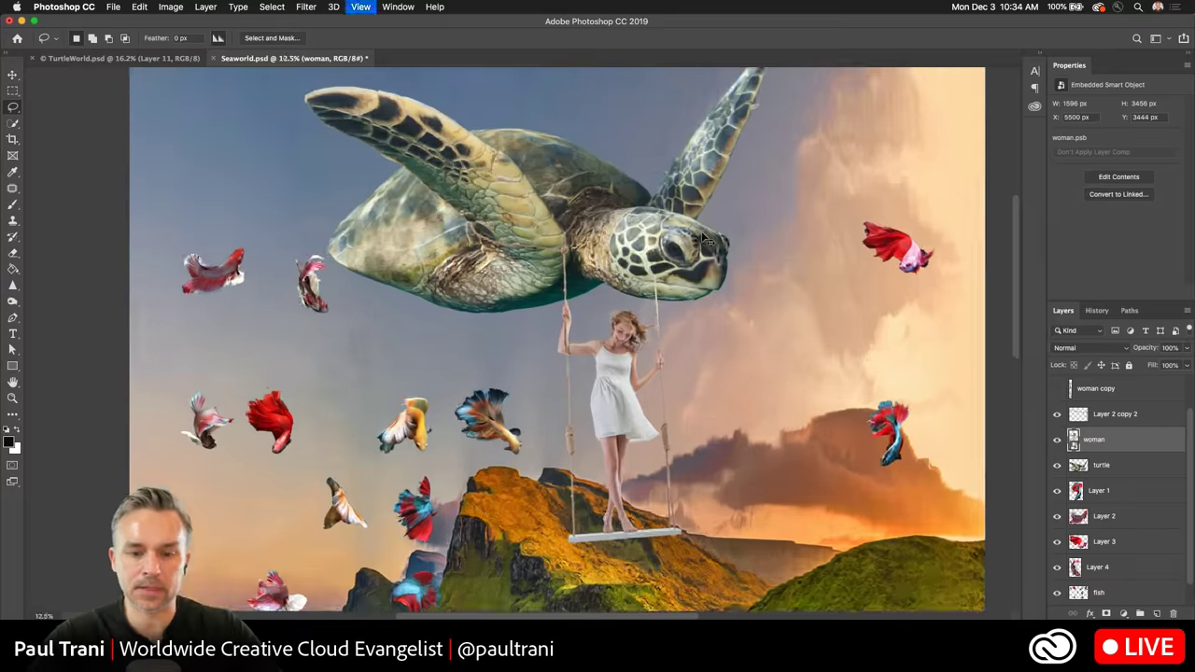
{"action": "scroll", "coordinate": [515, 241], "scroll_direction": "up", "scroll_amount": 4}
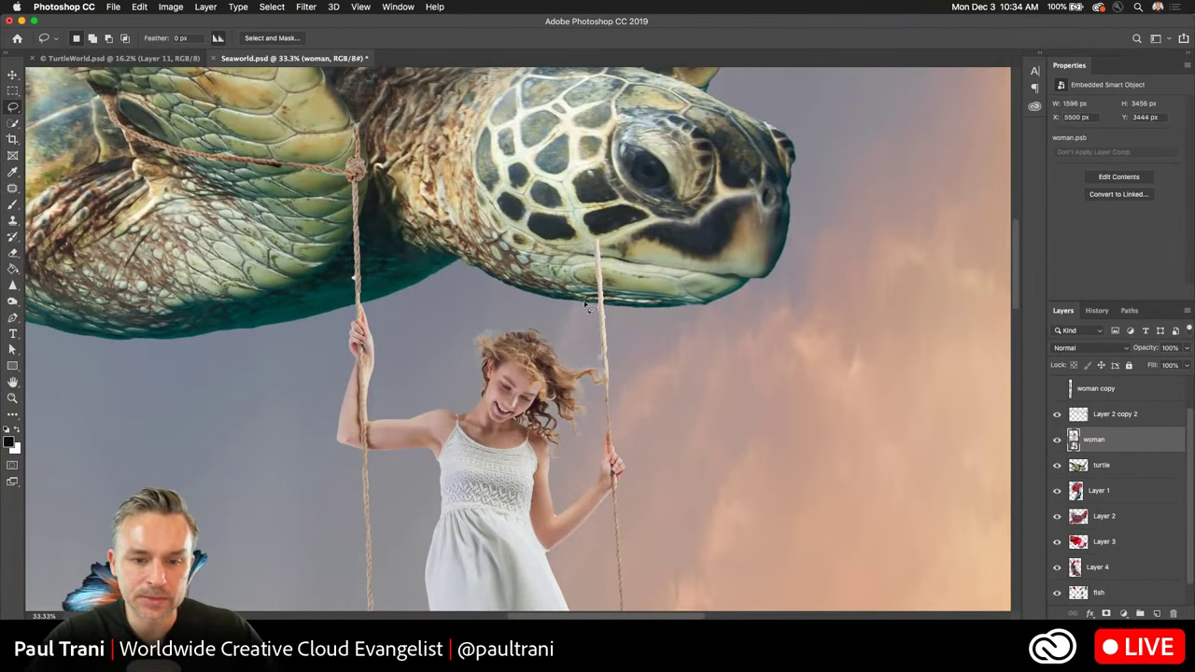
{"action": "mouse_move", "coordinate": [605, 311]}
{"action": "left_mouse_down"}
{"action": "mouse_move", "coordinate": [560, 219]}
{"action": "mouse_move", "coordinate": [602, 307]}
{"action": "left_mouse_up"}
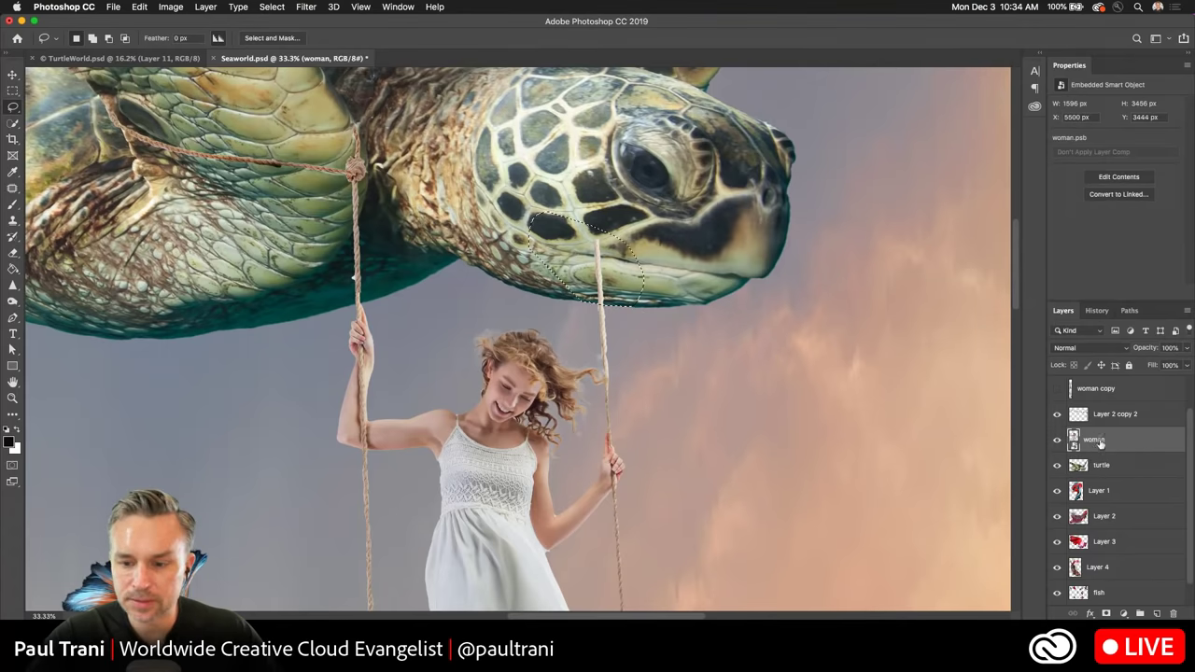
{"action": "left_click", "coordinate": [1107, 613]}
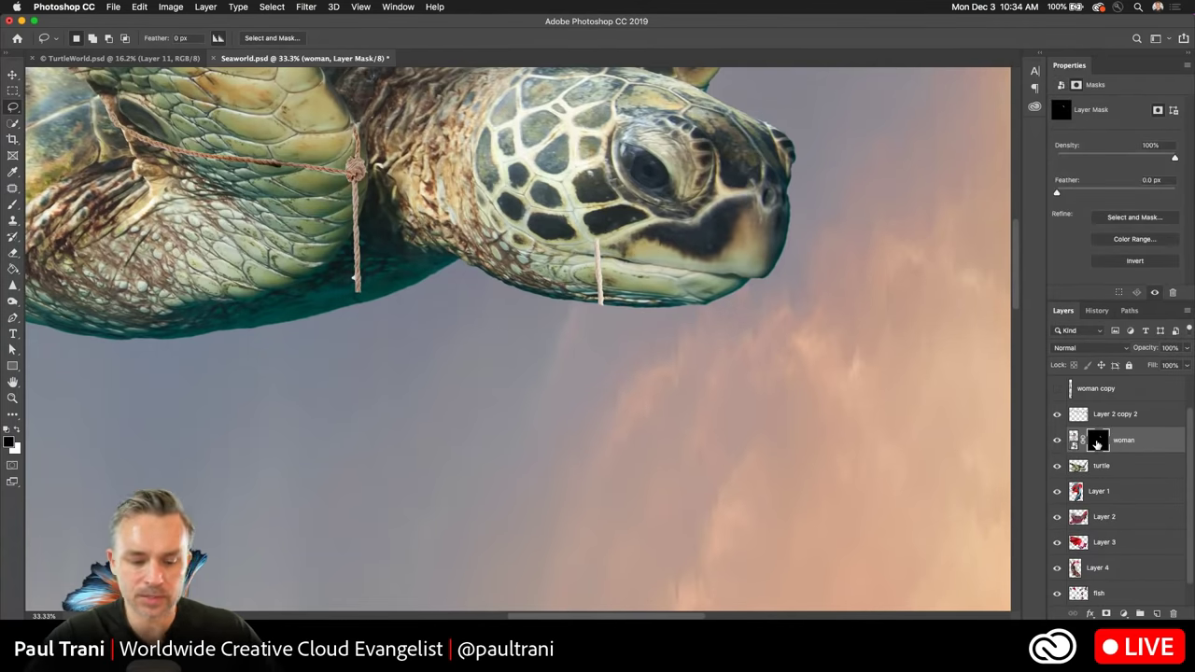
{"action": "key", "text": "super+d"}
{"action": "key", "text": "super+i"}
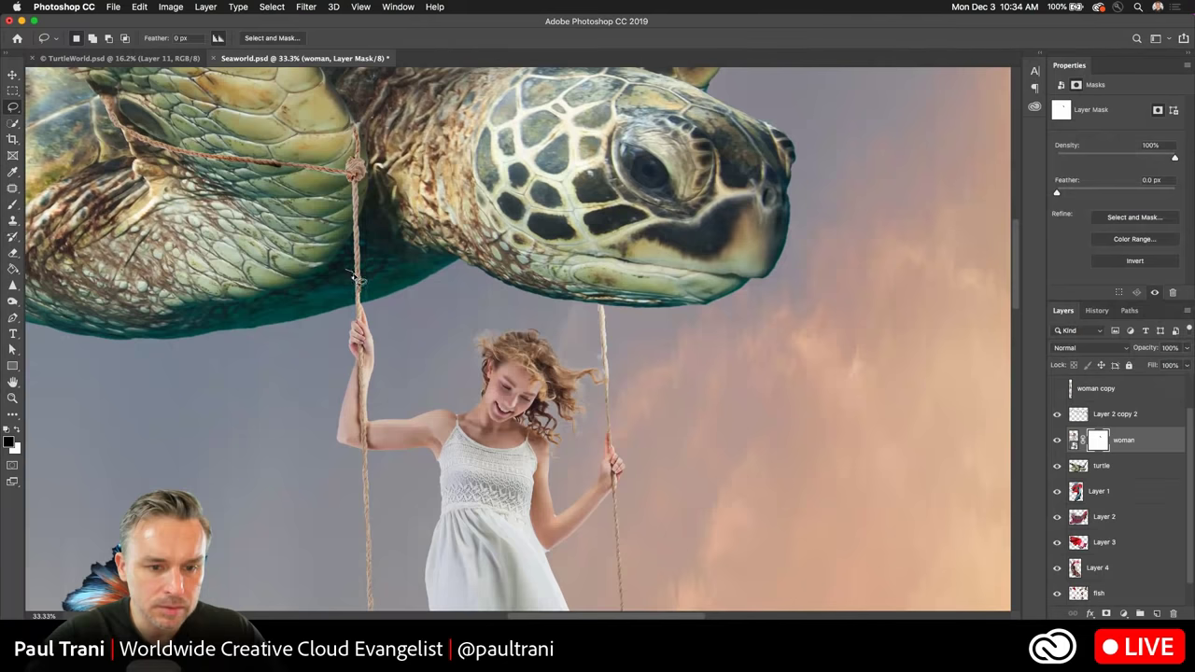
Fill a lassoed rope patch below the shell on the mask, then toggle the woman's visibility.
{"action": "mouse_move", "coordinate": [354, 278]}
{"action": "left_mouse_down"}
{"action": "mouse_move", "coordinate": [321, 284]}
{"action": "mouse_move", "coordinate": [353, 276]}
{"action": "left_mouse_up"}
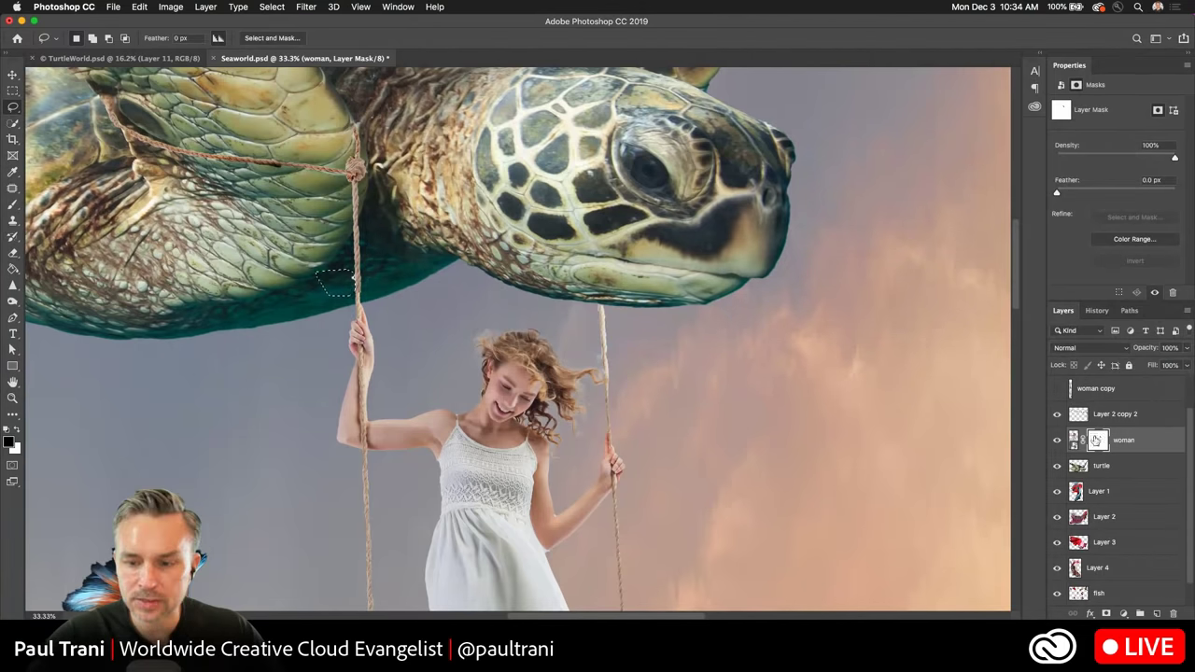
{"action": "key", "text": "shift+BackSpace"}
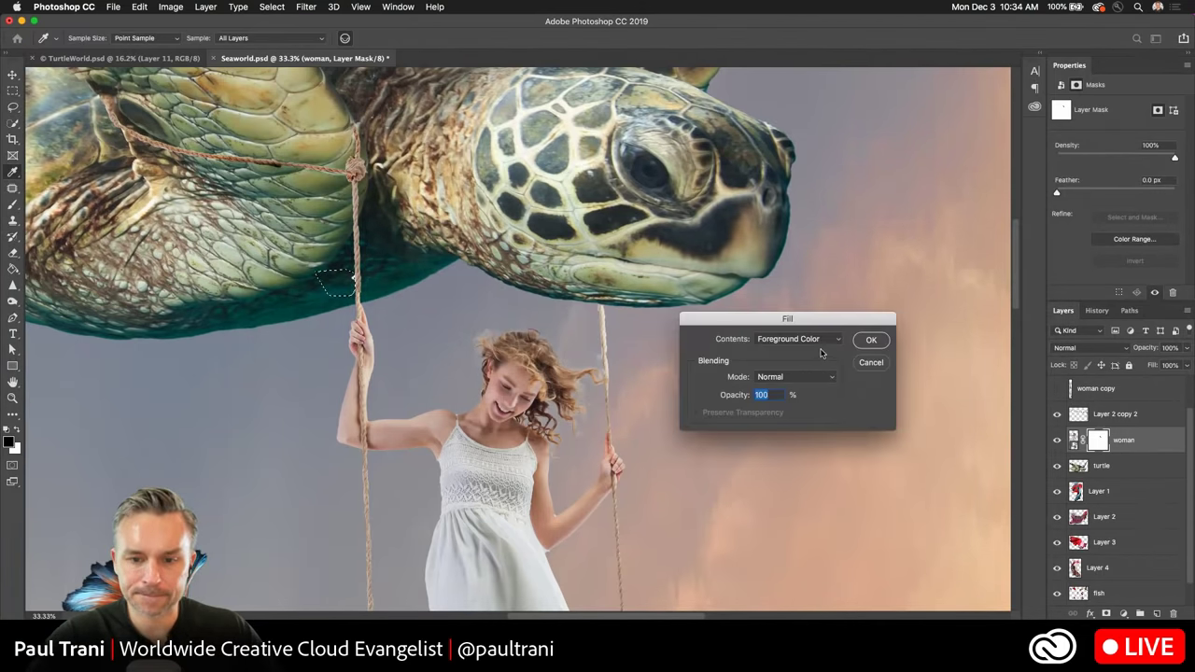
{"action": "key", "text": "Return"}
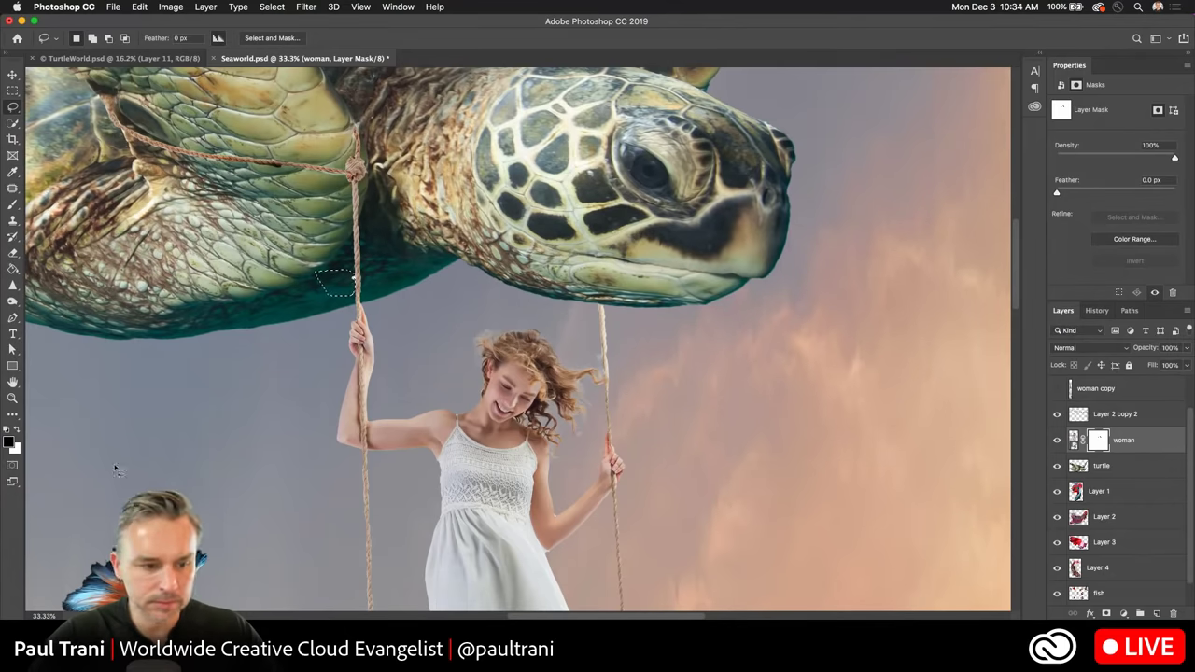
{"action": "left_click", "coordinate": [1057, 441]}
{"action": "left_click", "coordinate": [1058, 440]}
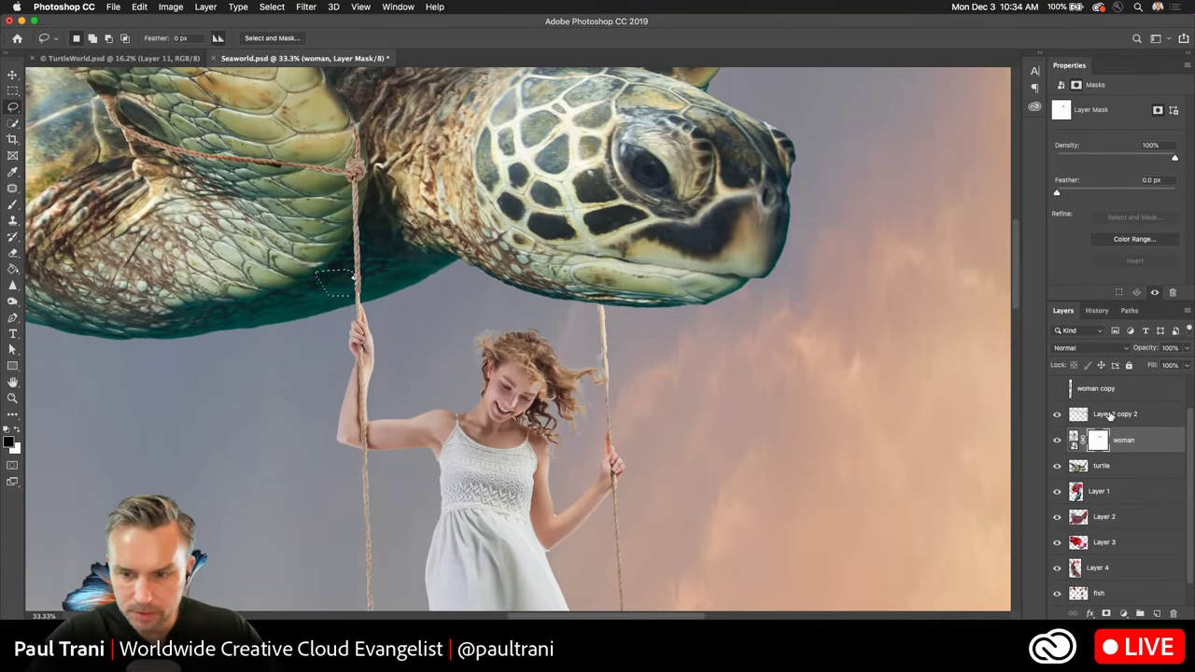
{"action": "left_click", "coordinate": [1110, 416]}
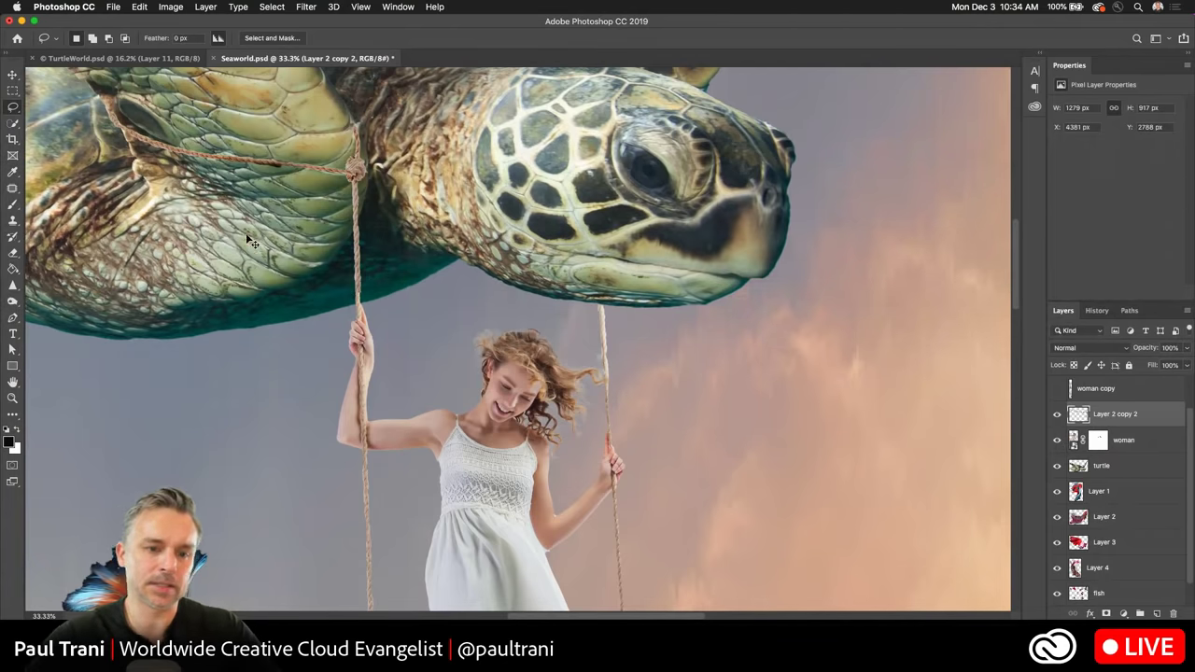
Zoom in on the woman and ropes, toggle Layer 2 copy 2, then zoom out to the whole composite.
{"action": "key", "text": "super+minus"}
{"action": "key", "text": "super+minus"}
{"action": "key", "text": "super+minus"}
{"action": "key", "text": "super+minus"}
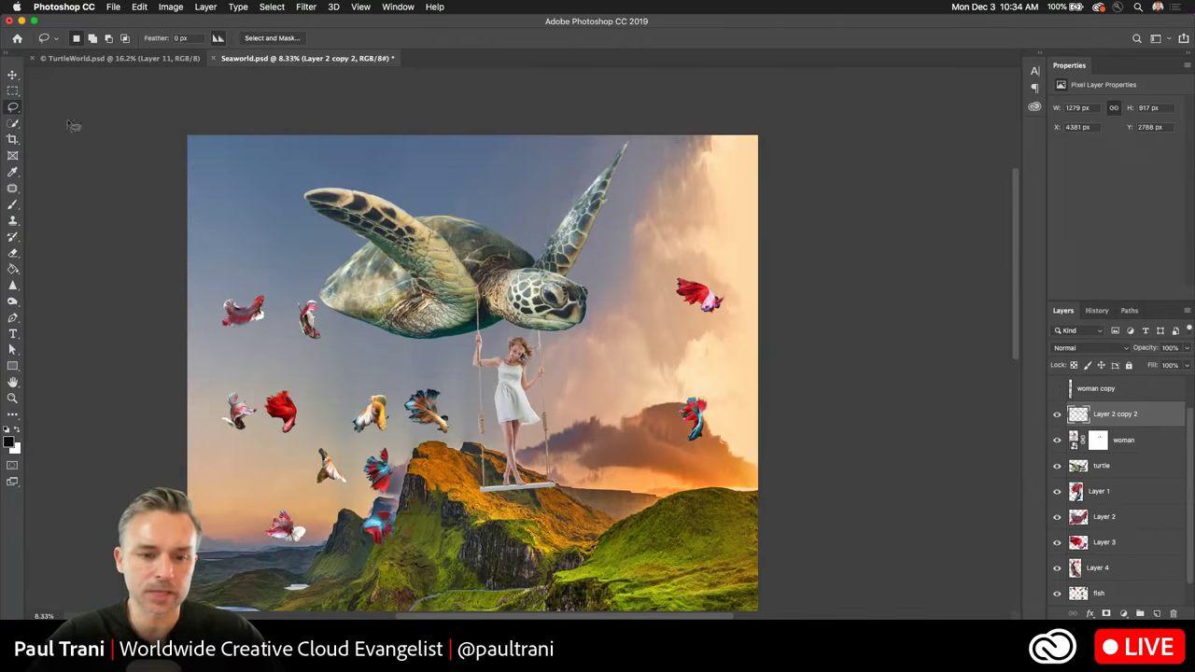
{"action": "key", "text": "super+plus"}
{"action": "key", "text": "super+plus"}
{"action": "key", "text": "super+plus"}
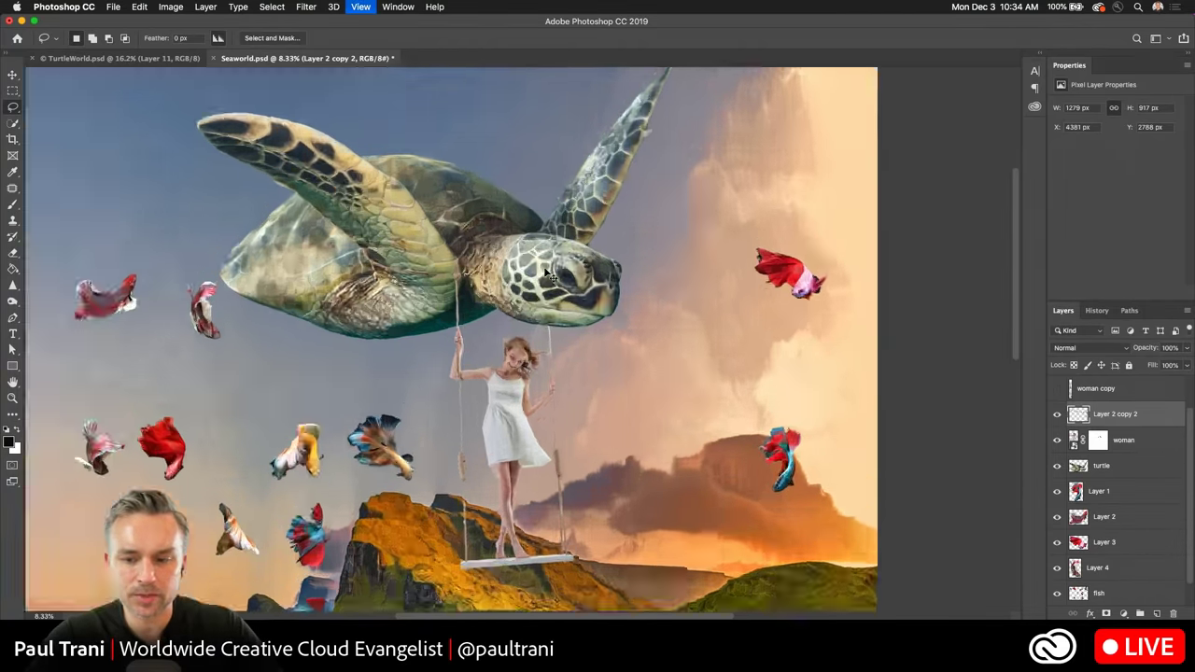
{"action": "scroll", "coordinate": [543, 266], "scroll_direction": "down", "scroll_amount": 2}
{"action": "scroll", "coordinate": [544, 266], "scroll_direction": "right", "scroll_amount": 2}
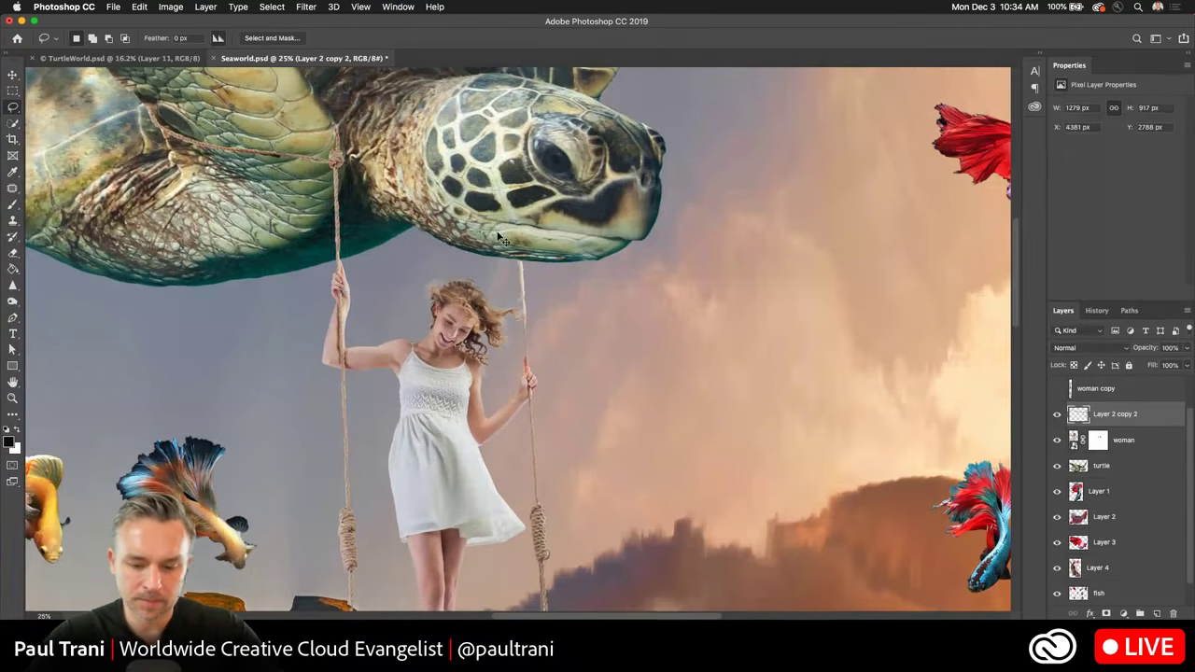
{"action": "key", "text": "super+plus"}
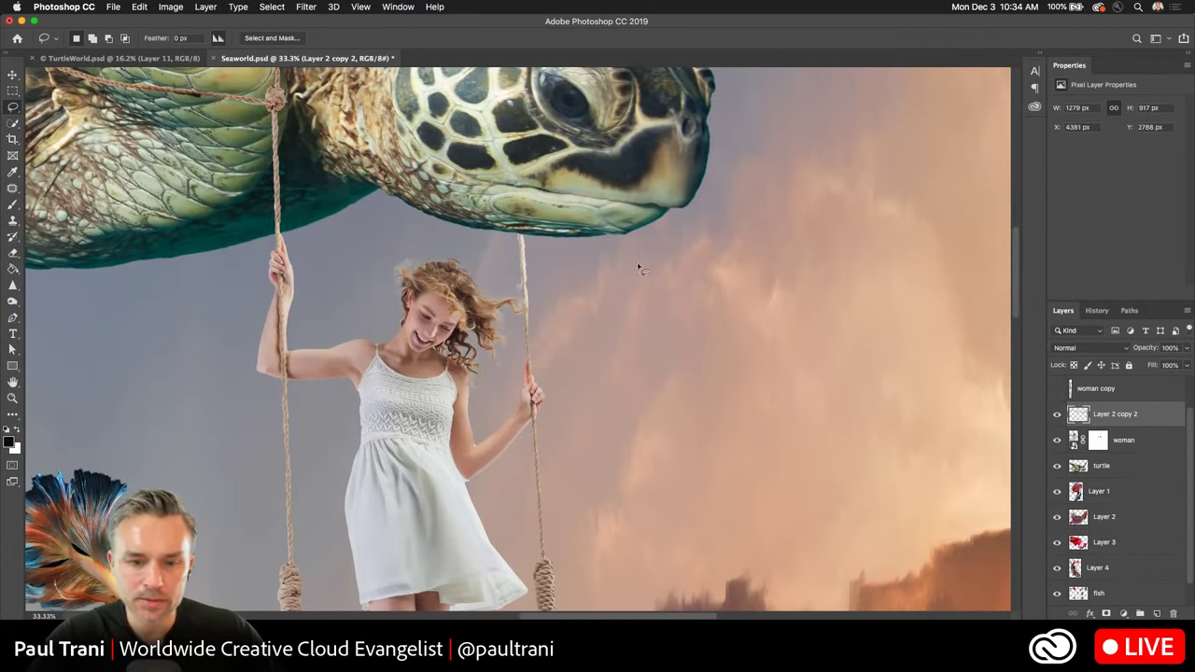
{"action": "left_click", "coordinate": [1056, 414]}
{"action": "left_click", "coordinate": [1057, 414]}
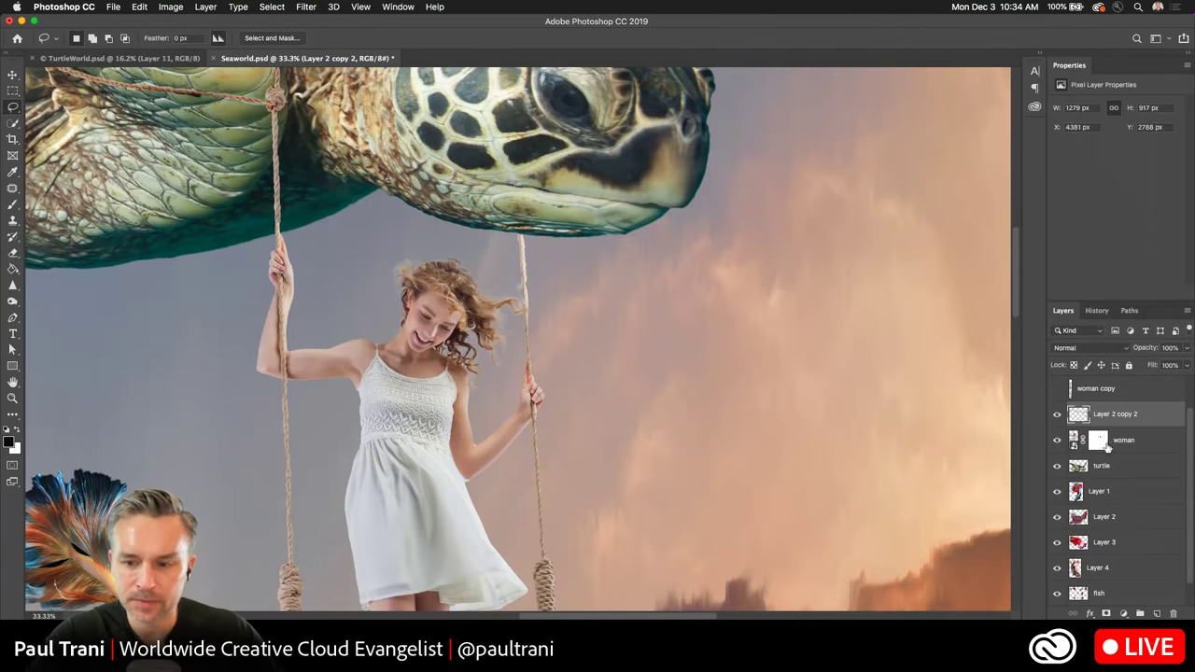
{"action": "left_click", "coordinate": [1107, 444]}
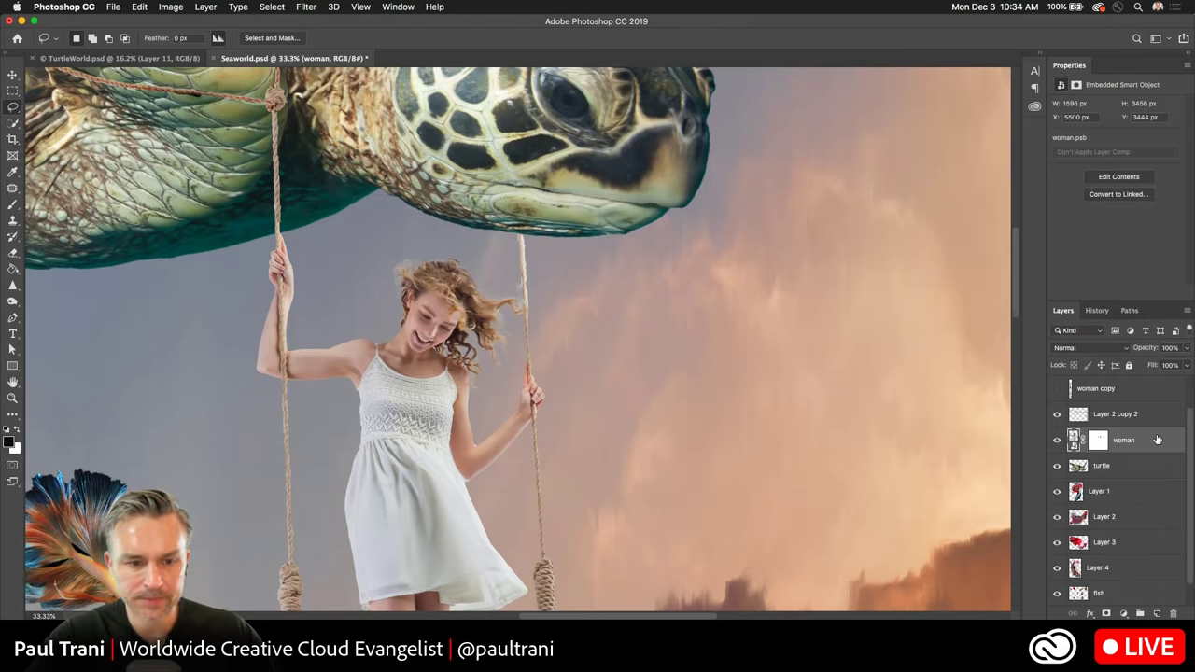
{"action": "key", "text": "super+minus"}
{"action": "key", "text": "super+minus"}
{"action": "key", "text": "super+minus"}
{"action": "key", "text": "super+minus"}
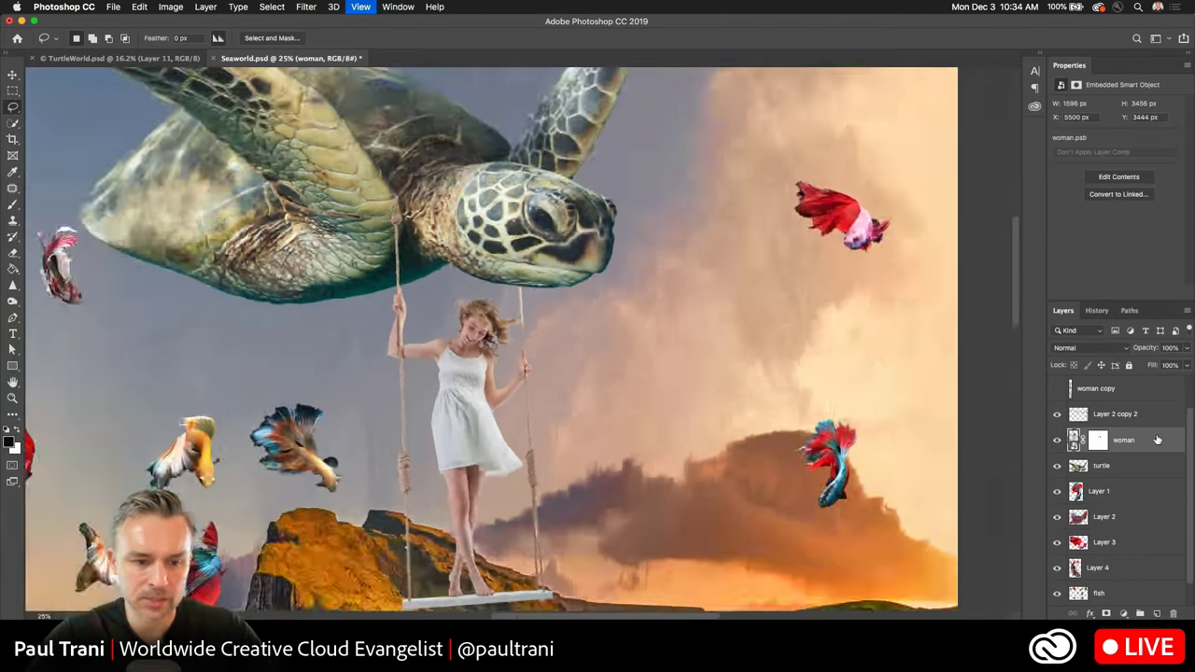
{"action": "left_click_drag", "start_coordinate": [441, 311], "coordinate": [486, 305]}
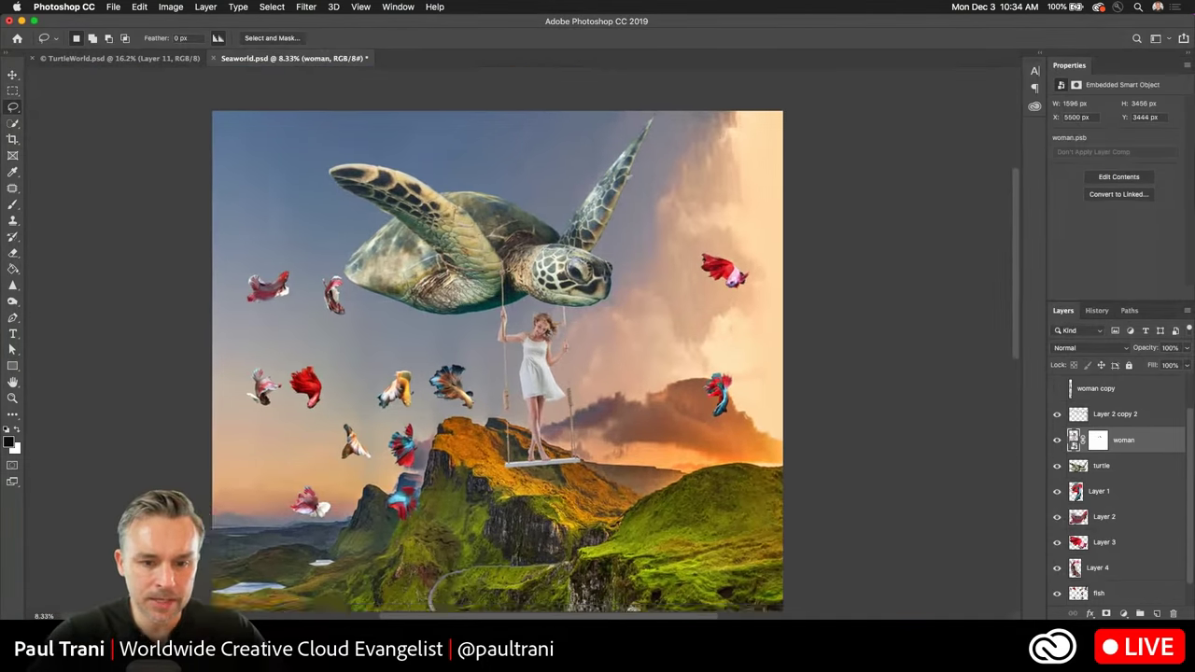
{"action": "key", "text": "super+Tab"}
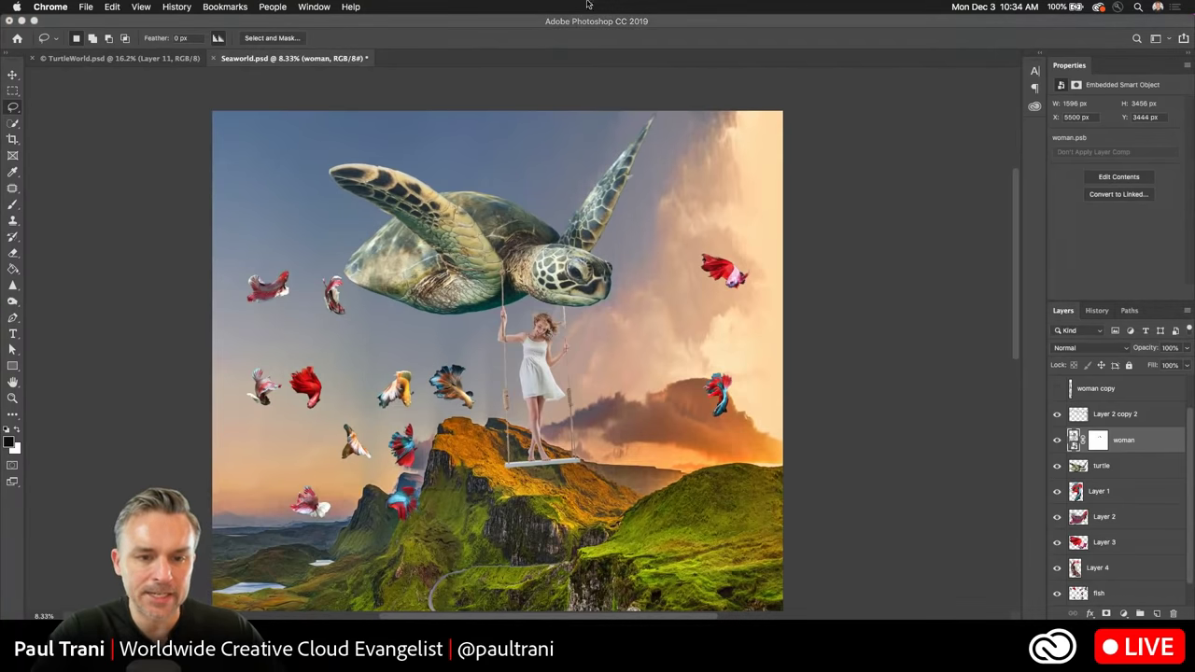
On the Adobe Stock tab, replace the search with 'fish on white'.
{"action": "left_click", "coordinate": [411, 29]}
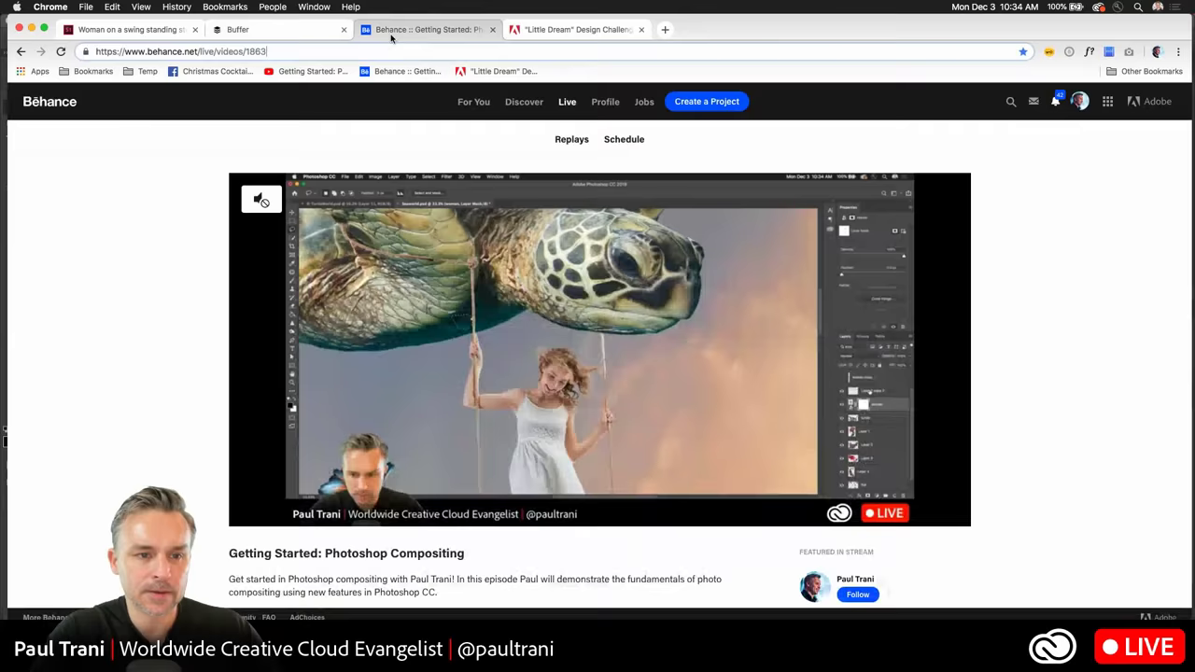
{"action": "left_click", "coordinate": [130, 29]}
{"action": "scroll", "coordinate": [464, 282], "scroll_direction": "up", "scroll_amount": 5}
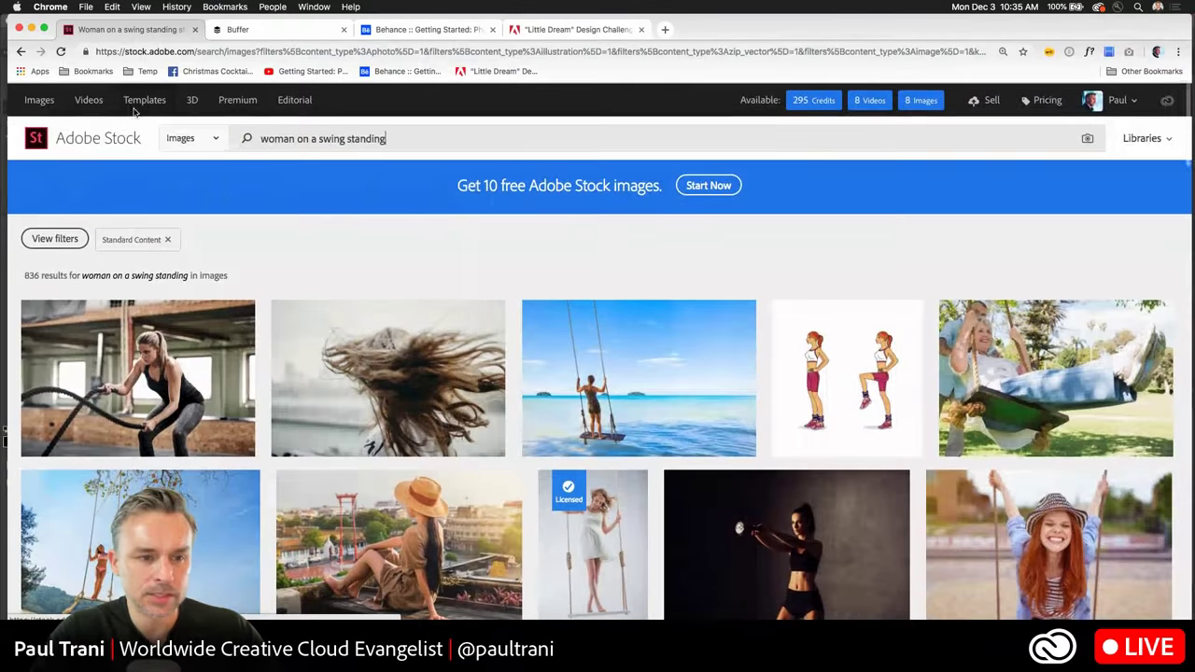
{"action": "left_click", "coordinate": [410, 142]}
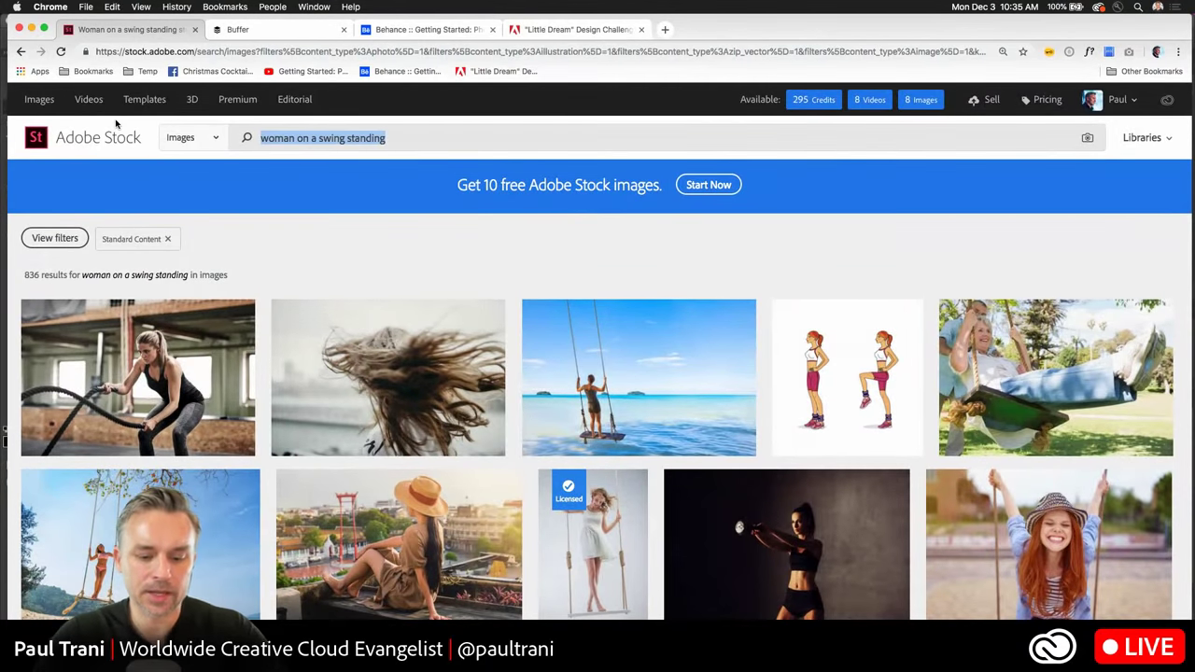
{"action": "key", "text": "BackSpace"}
{"action": "type", "text": "fish"}
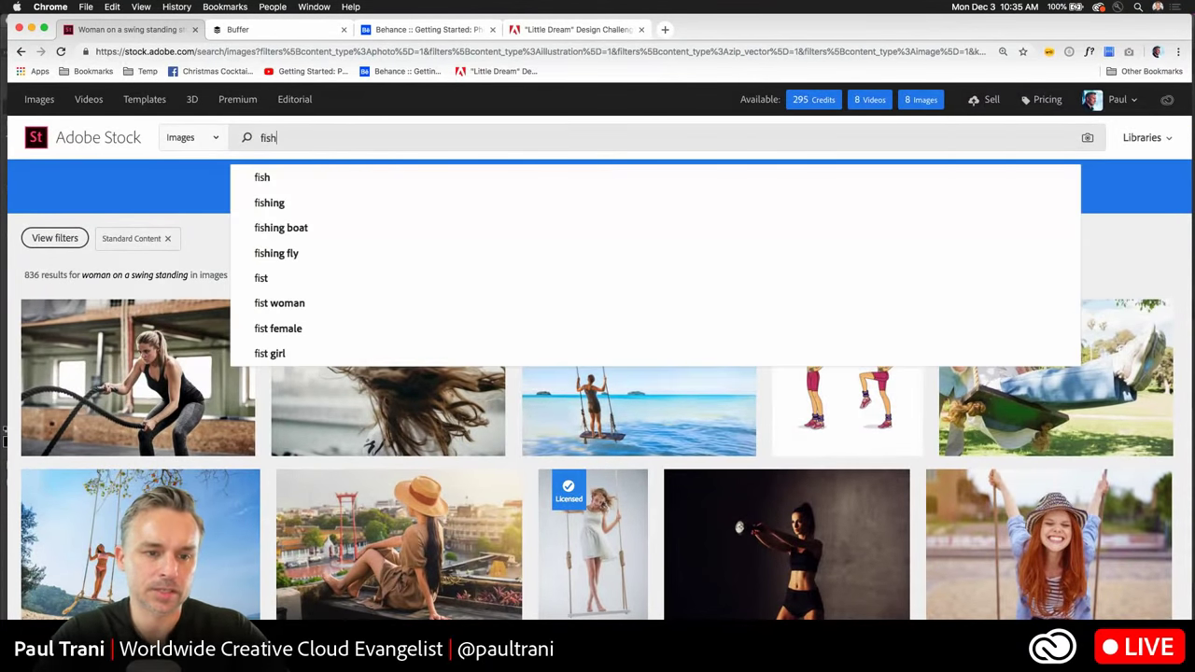
{"action": "type", "text": " on whi"}
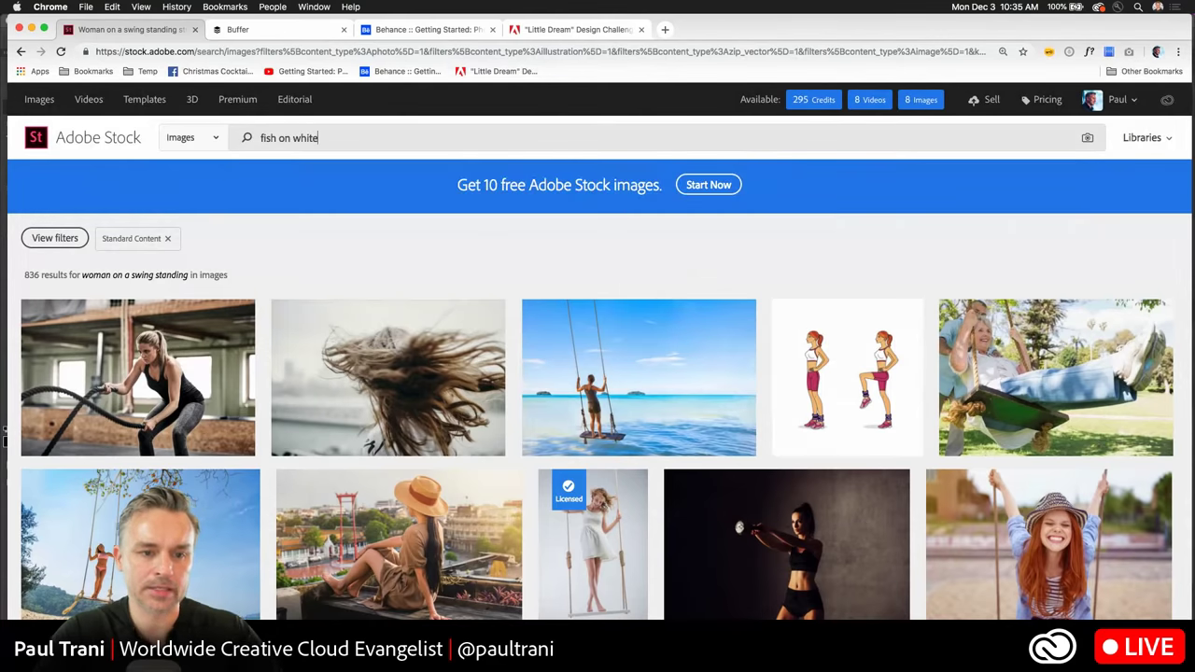
{"action": "type", "text": "te"}
{"action": "key", "text": "Return"}
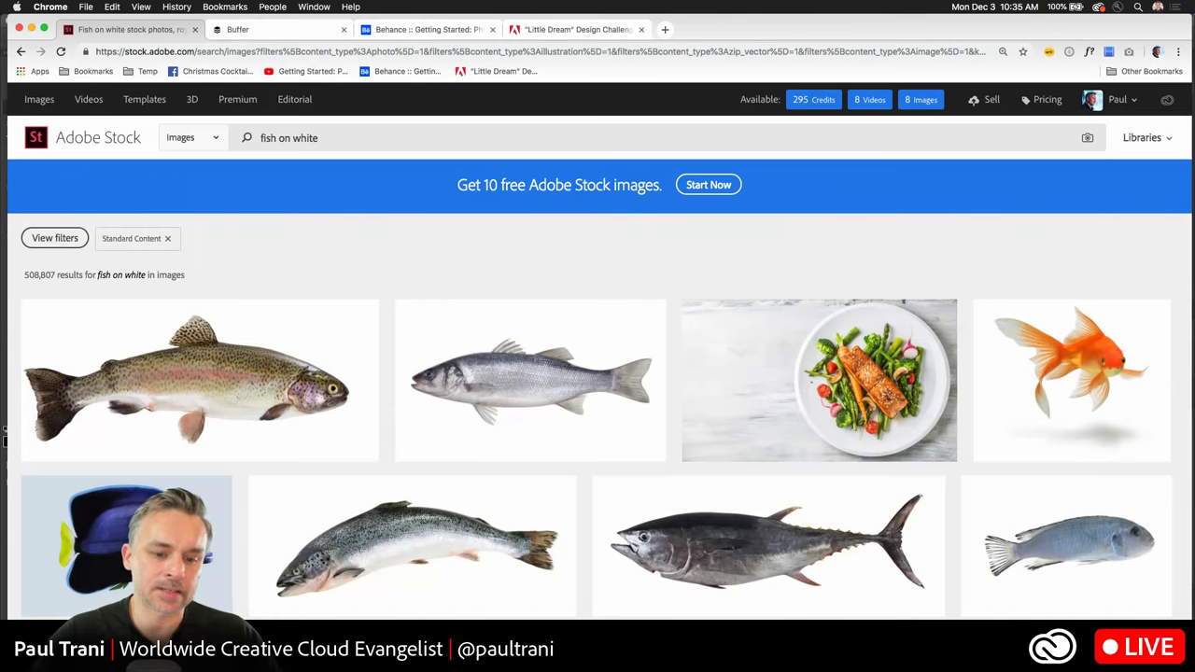
Browse the results and license the colourful tropical fish collage.
{"action": "left_click", "coordinate": [266, 136]}
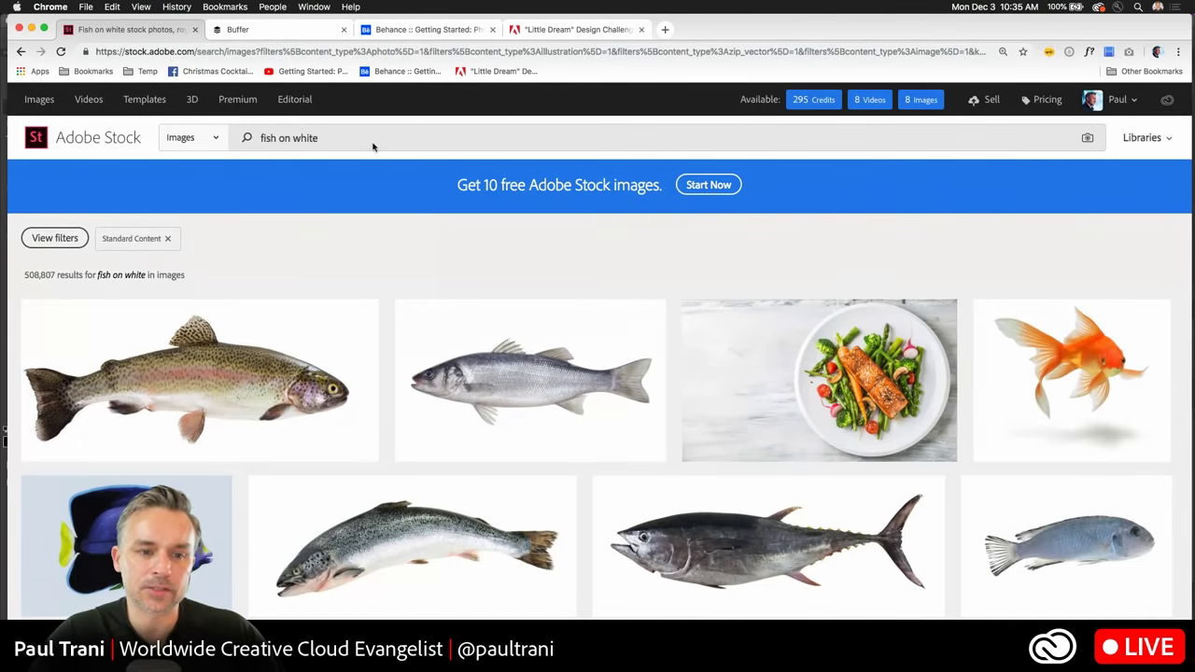
{"action": "scroll", "coordinate": [574, 372], "scroll_direction": "down", "scroll_amount": 3}
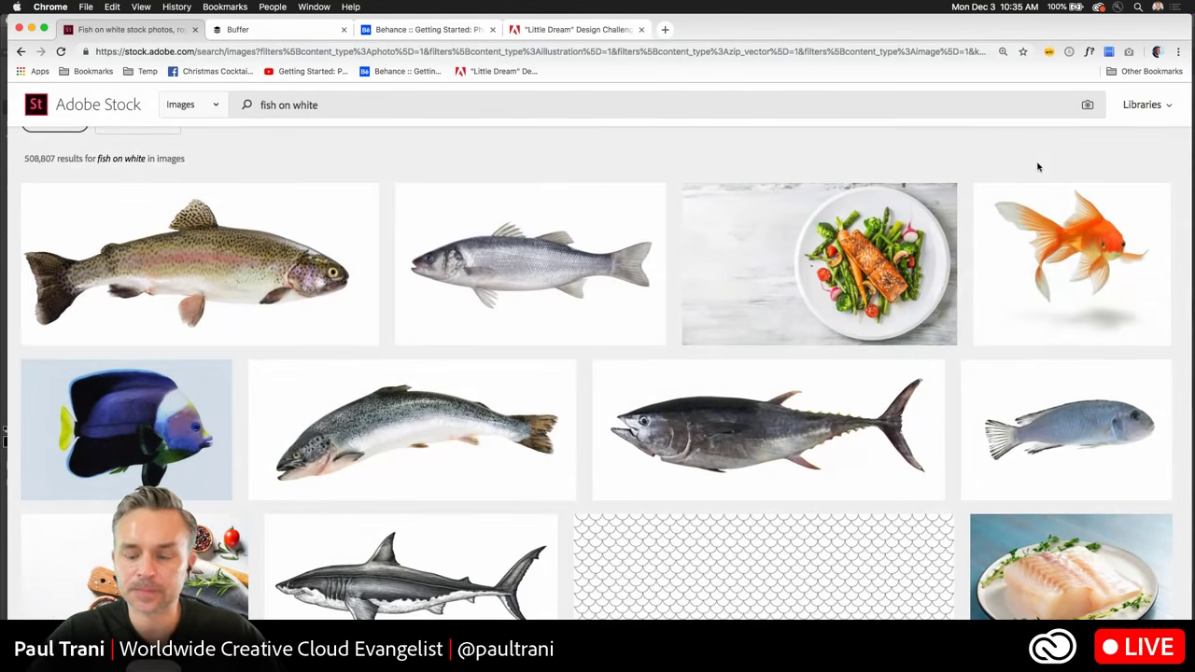
{"action": "scroll", "coordinate": [912, 227], "scroll_direction": "down", "scroll_amount": 10}
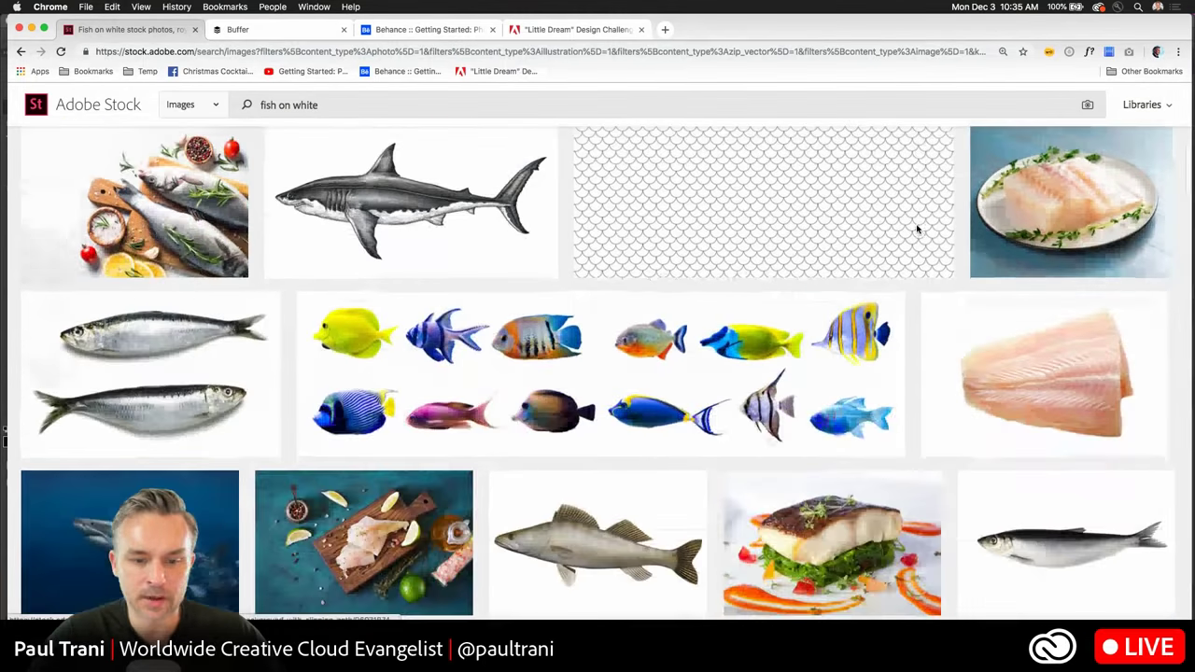
{"action": "scroll", "coordinate": [229, 338], "scroll_direction": "down", "scroll_amount": 12}
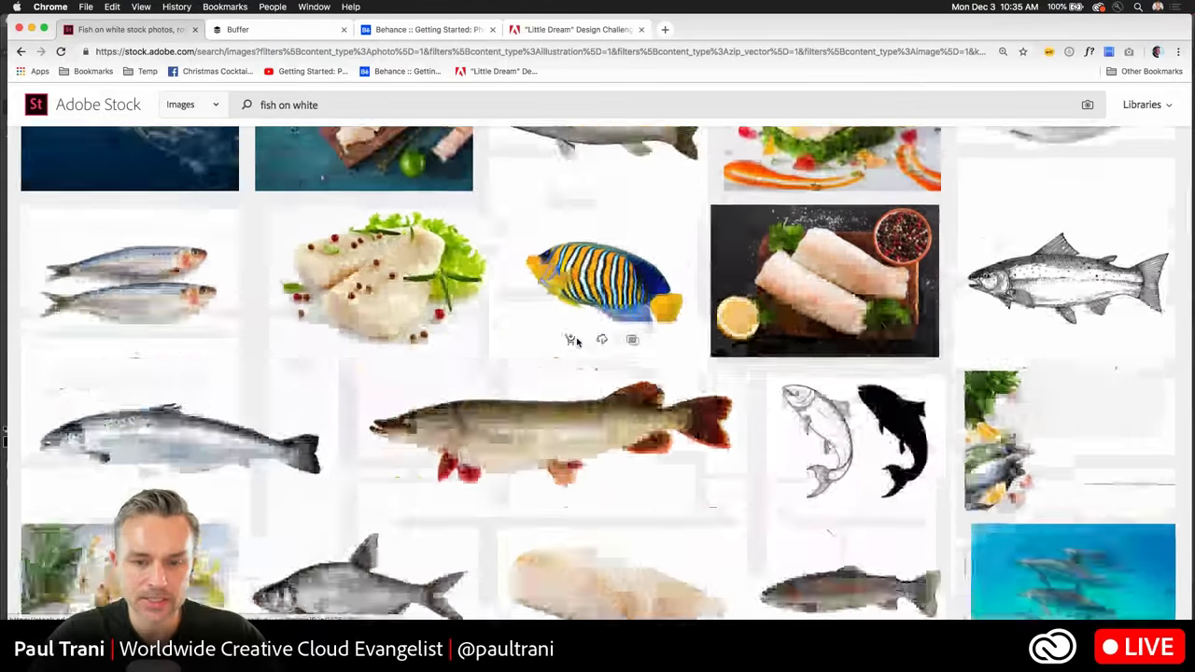
{"action": "scroll", "coordinate": [402, 249], "scroll_direction": "up", "scroll_amount": 9}
{"action": "scroll", "coordinate": [402, 249], "scroll_direction": "up", "scroll_amount": 4}
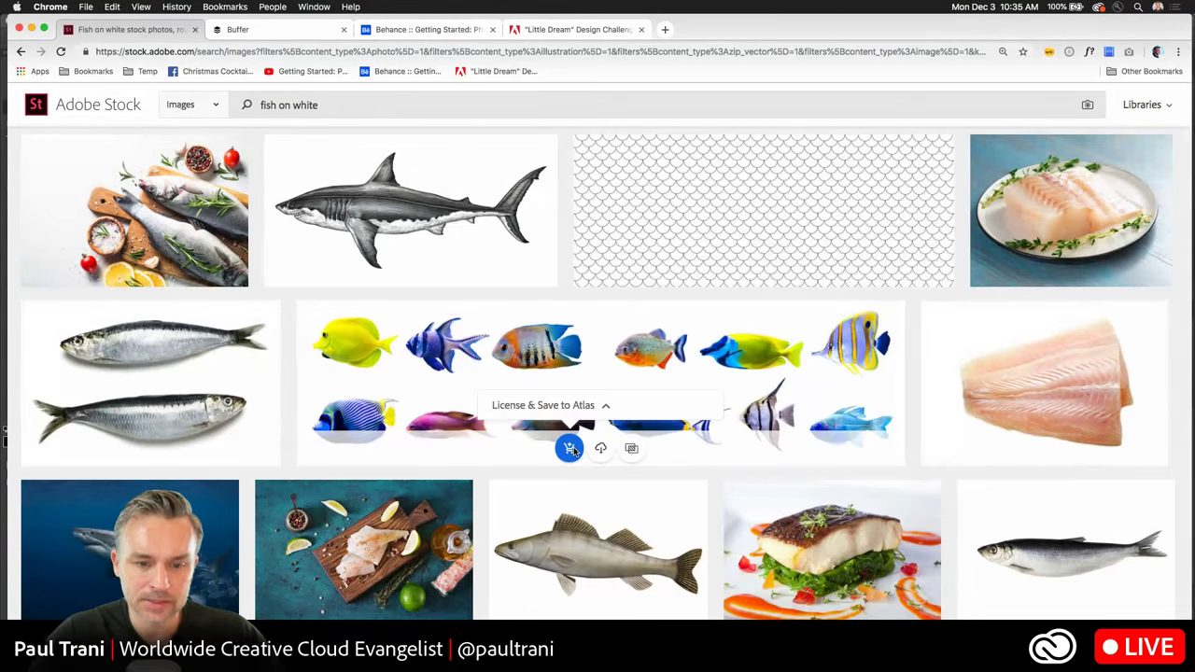
{"action": "left_click", "coordinate": [574, 450]}
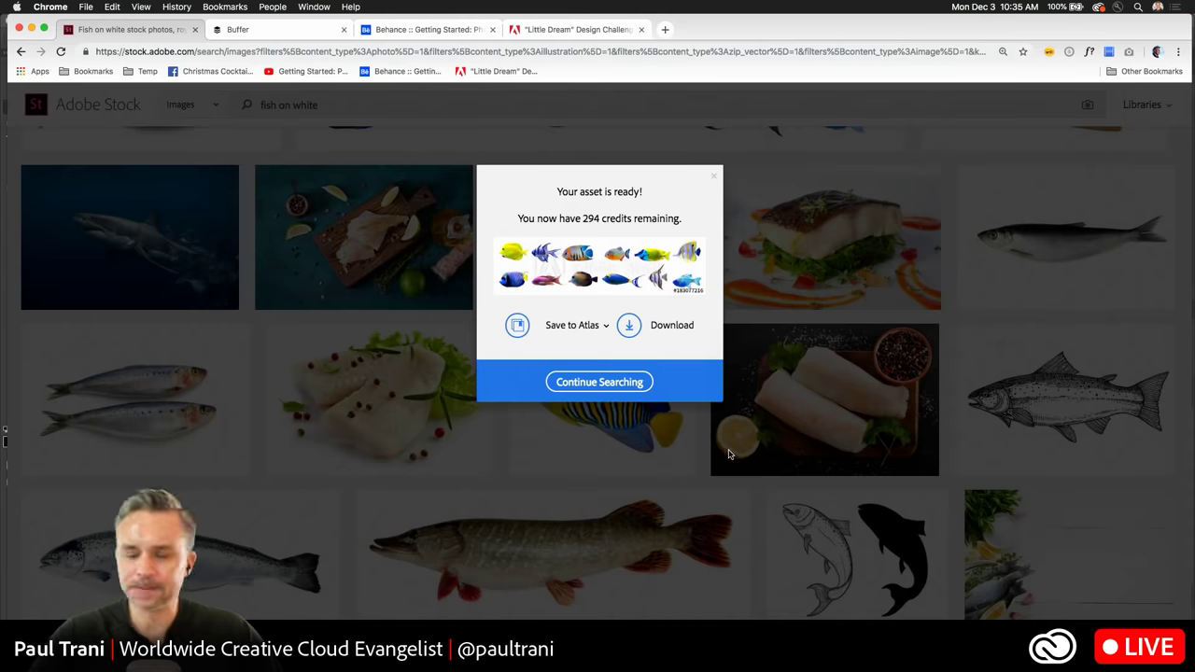
Dismiss the asset-ready confirmation and browse the 'fish on white' results.
{"action": "left_click", "coordinate": [713, 178]}
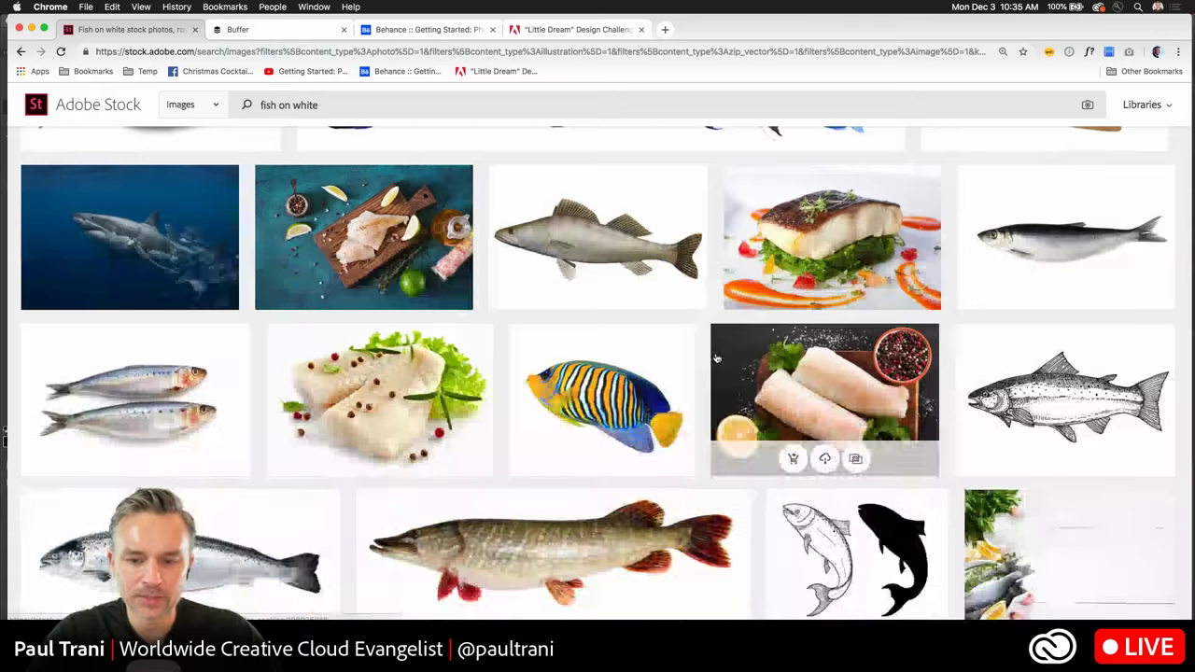
{"action": "scroll", "coordinate": [714, 371], "scroll_direction": "down", "scroll_amount": 7}
{"action": "scroll", "coordinate": [713, 375], "scroll_direction": "down", "scroll_amount": 2}
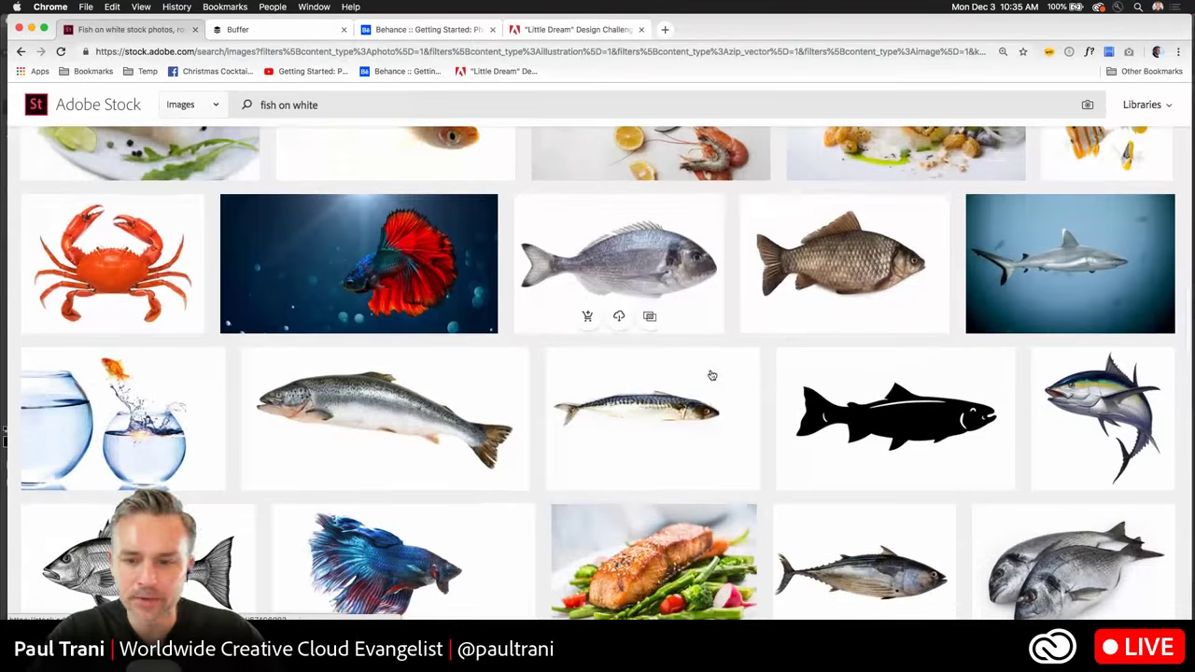
{"action": "scroll", "coordinate": [505, 393], "scroll_direction": "down", "scroll_amount": 1}
{"action": "scroll", "coordinate": [505, 393], "scroll_direction": "down", "scroll_amount": 4}
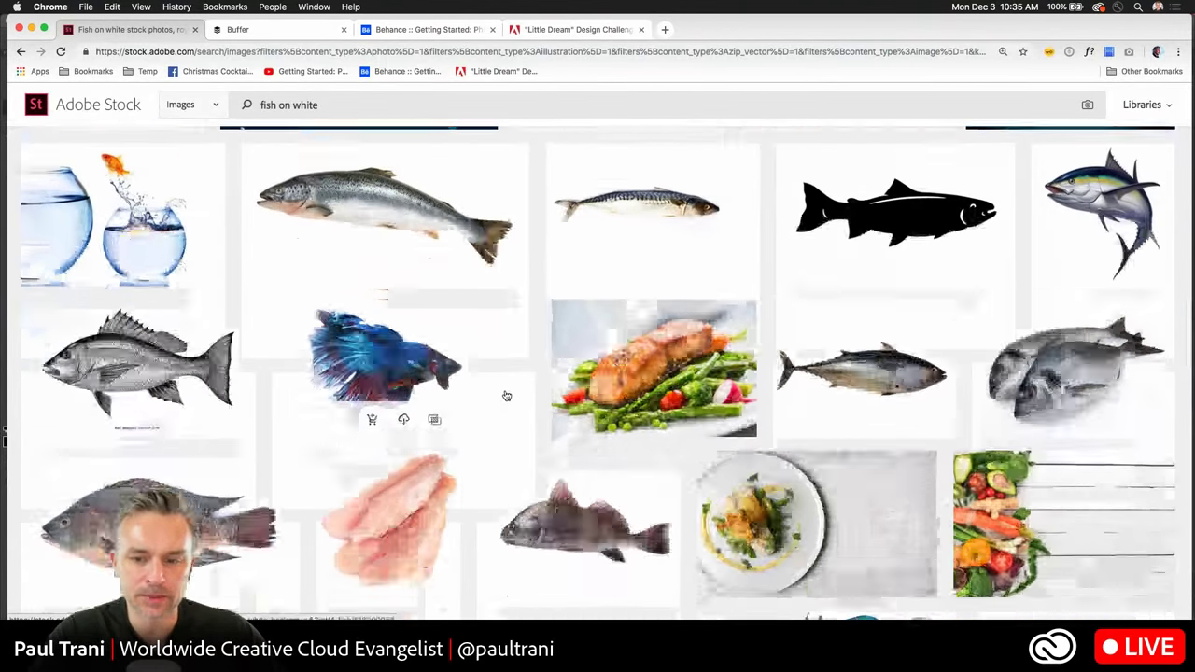
{"action": "scroll", "coordinate": [506, 397], "scroll_direction": "up", "scroll_amount": 1}
{"action": "scroll", "coordinate": [506, 397], "scroll_direction": "down", "scroll_amount": 5}
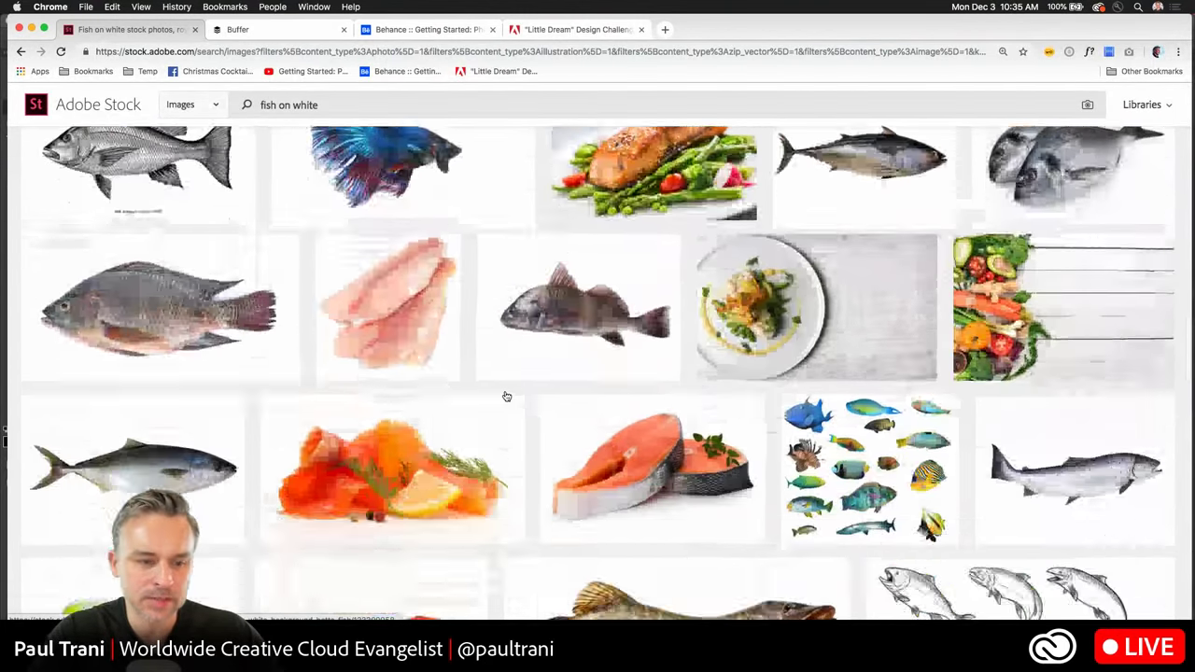
{"action": "scroll", "coordinate": [505, 396], "scroll_direction": "down", "scroll_amount": 2}
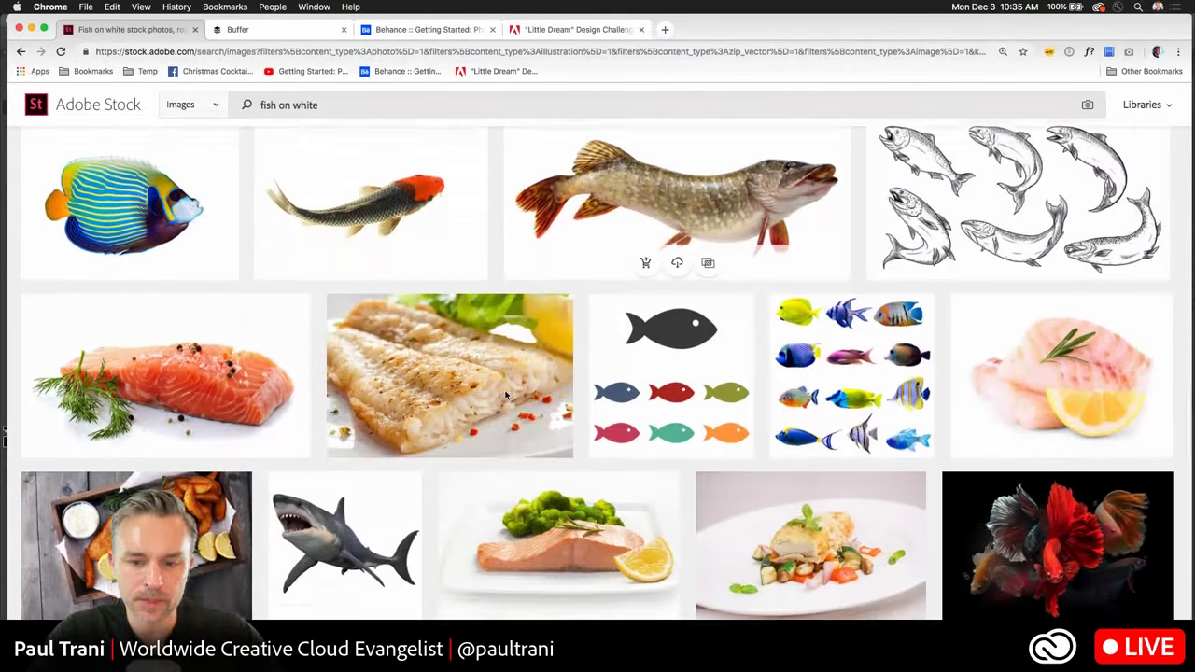
{"action": "scroll", "coordinate": [843, 331], "scroll_direction": "up", "scroll_amount": 3}
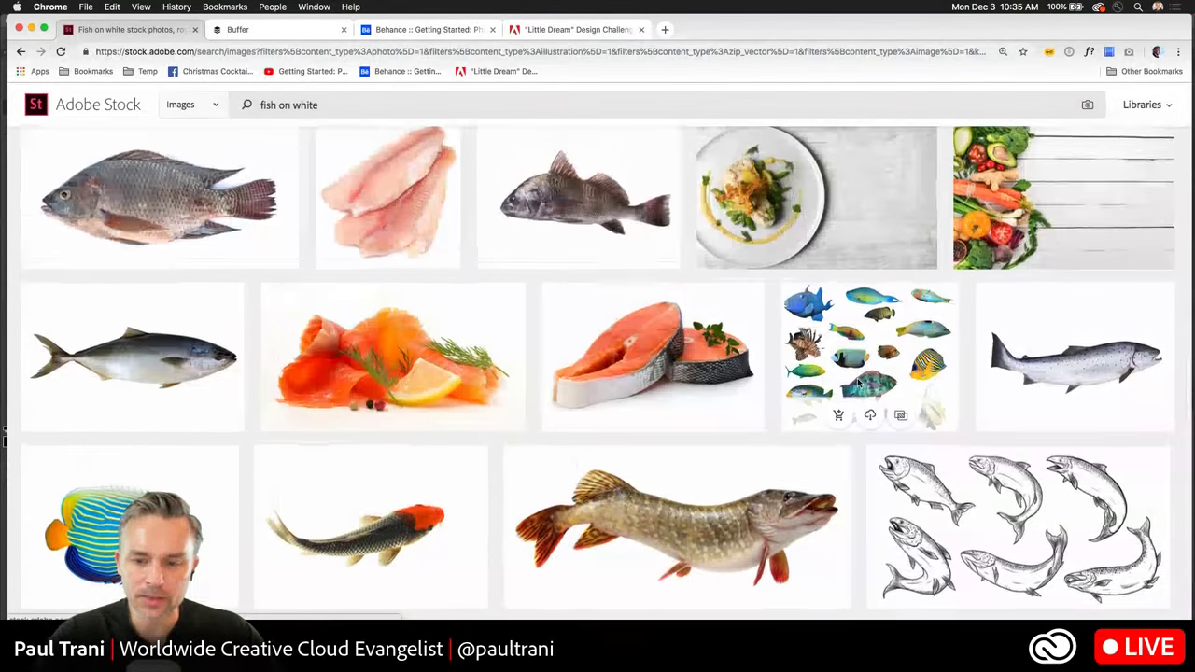
{"action": "scroll", "coordinate": [845, 336], "scroll_direction": "down", "scroll_amount": 5}
{"action": "scroll", "coordinate": [868, 222], "scroll_direction": "up", "scroll_amount": 2}
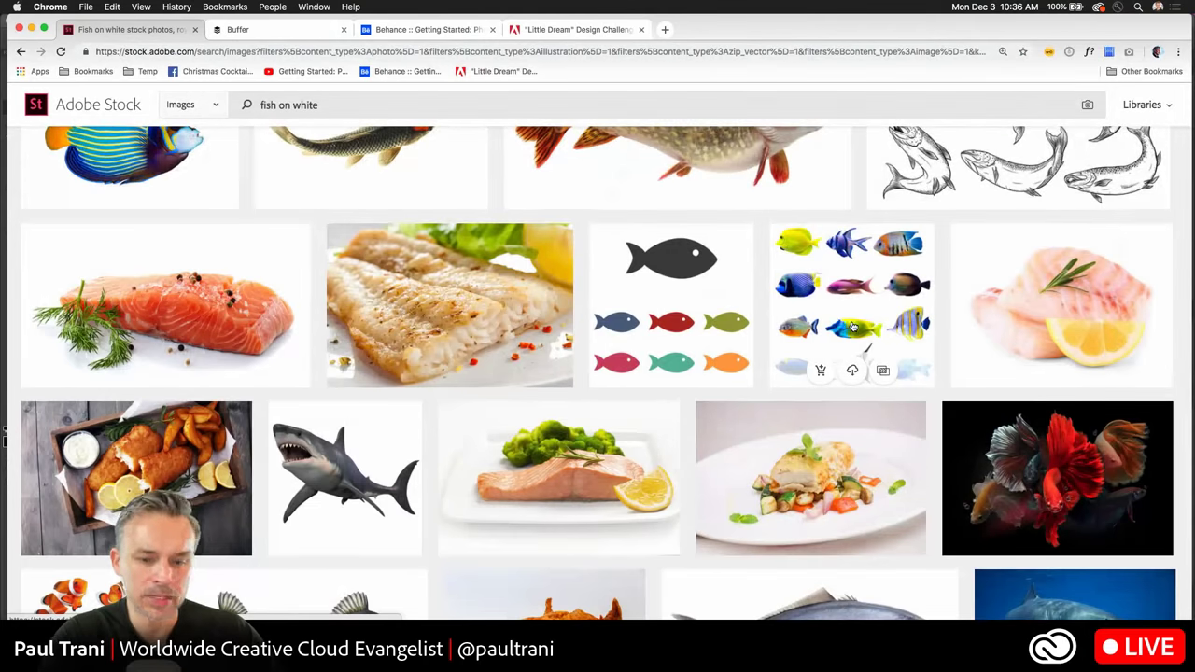
Scroll further down the results, then minimize Chrome to reveal the Seaworld composite.
{"action": "scroll", "coordinate": [825, 324], "scroll_direction": "down", "scroll_amount": 1}
{"action": "scroll", "coordinate": [824, 324], "scroll_direction": "down", "scroll_amount": 5}
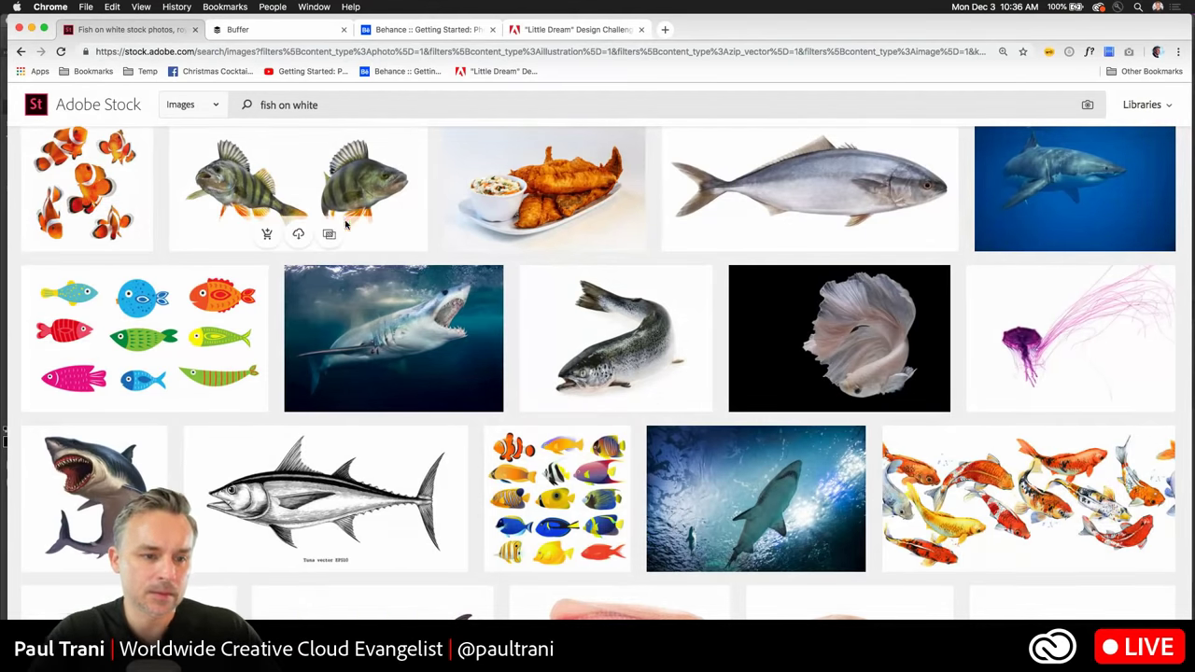
{"action": "scroll", "coordinate": [678, 341], "scroll_direction": "down", "scroll_amount": 3}
{"action": "scroll", "coordinate": [695, 392], "scroll_direction": "down", "scroll_amount": 4}
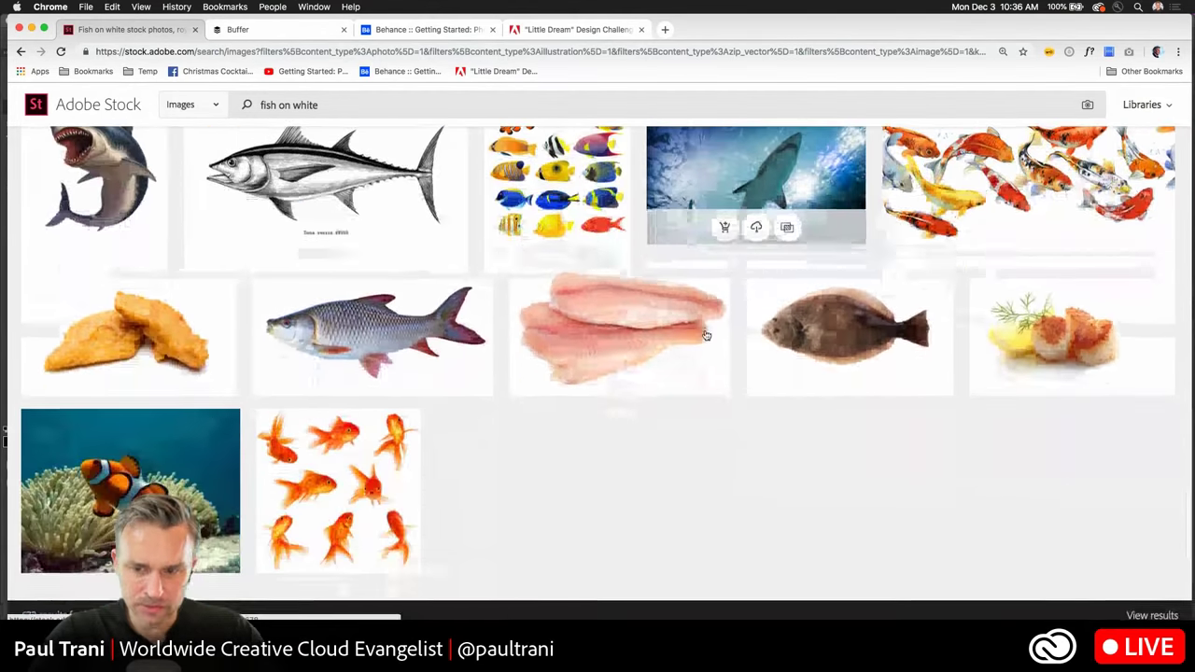
{"action": "scroll", "coordinate": [709, 432], "scroll_direction": "down", "scroll_amount": 5}
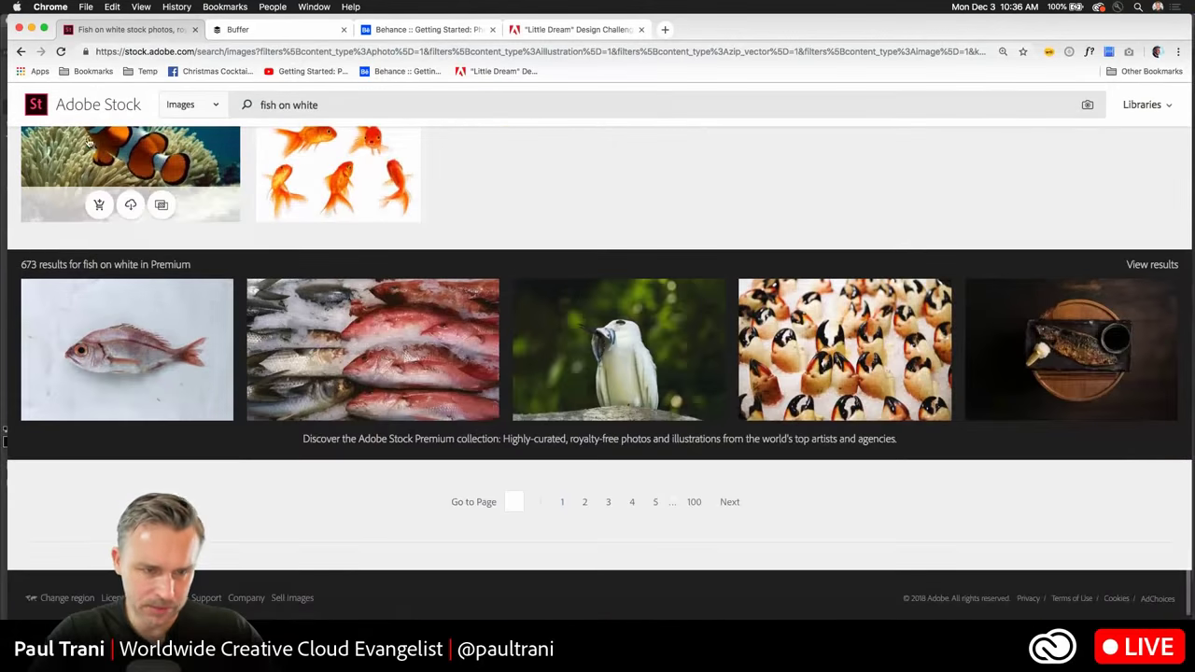
{"action": "left_click", "coordinate": [31, 29]}
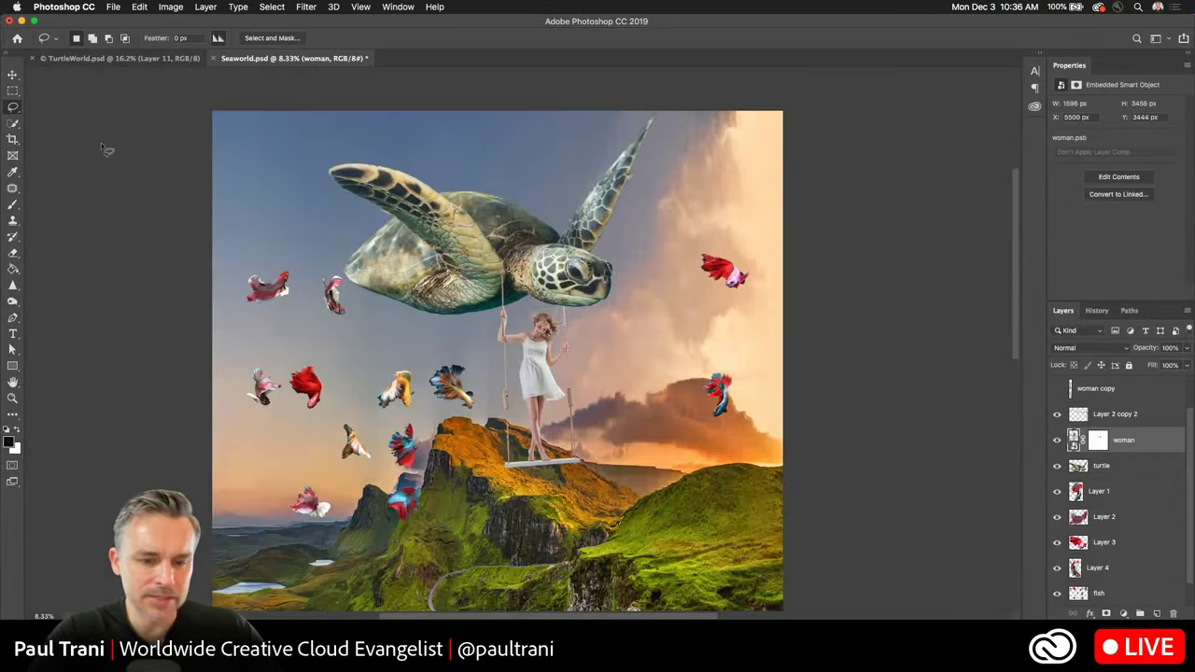
Review the saved graphics in the Libraries panel, then return to Adobe Stock in Chrome.
{"action": "left_click", "coordinate": [1040, 58]}
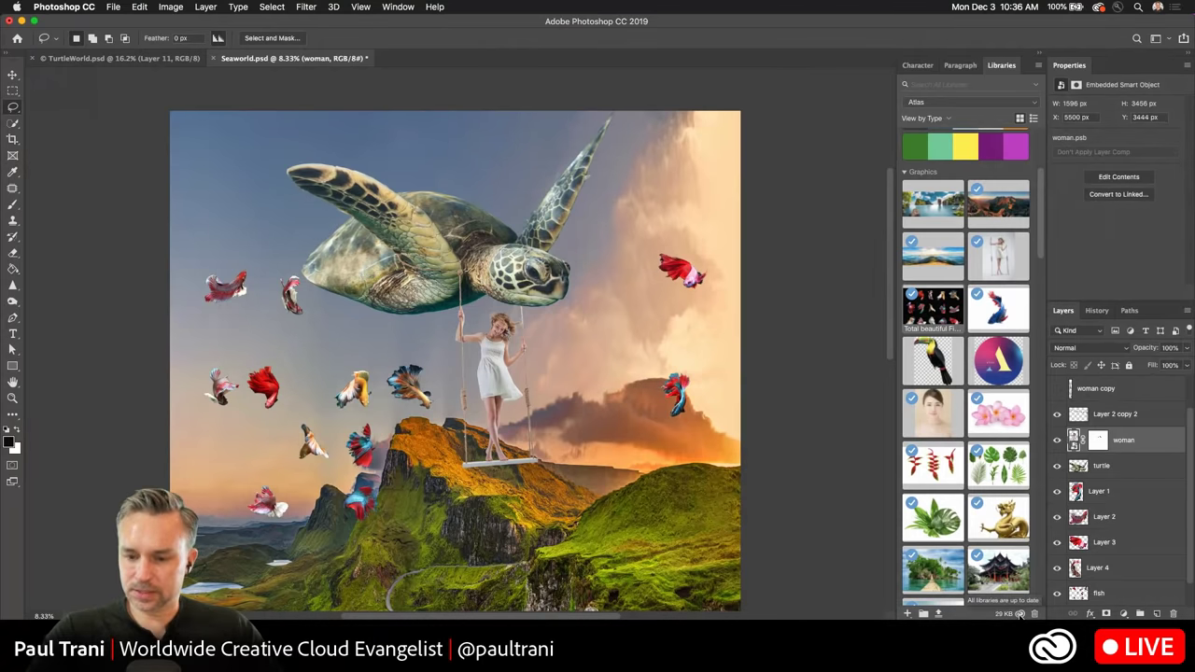
{"action": "scroll", "coordinate": [978, 216], "scroll_direction": "up", "scroll_amount": 3}
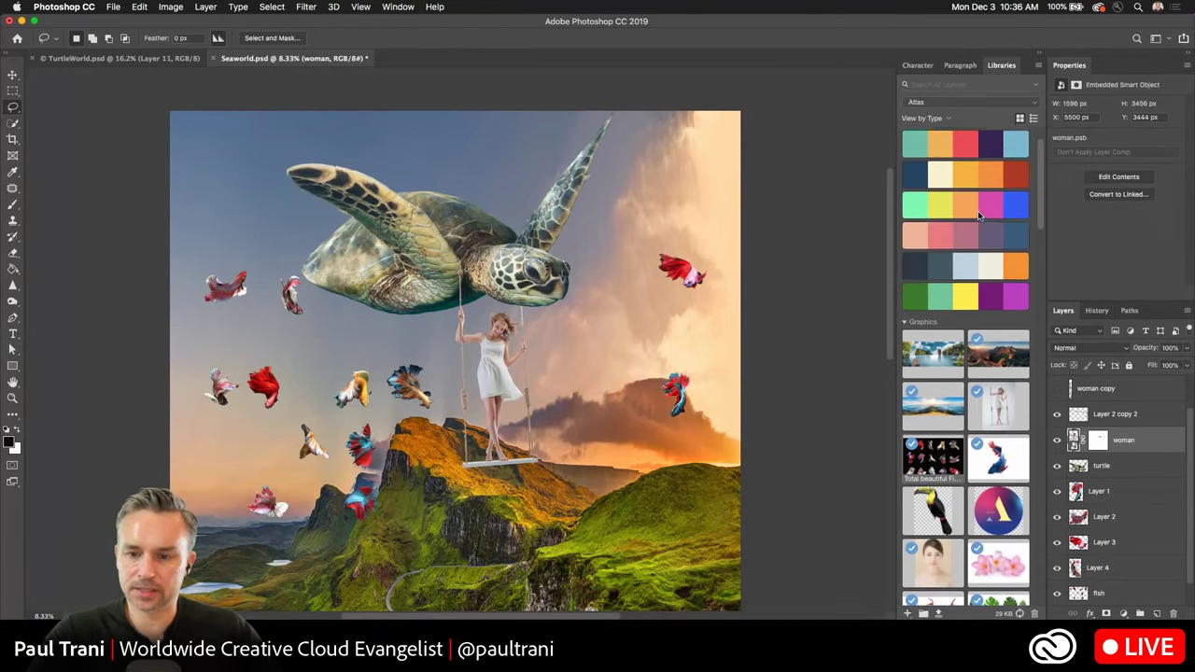
{"action": "scroll", "coordinate": [978, 217], "scroll_direction": "down", "scroll_amount": 3}
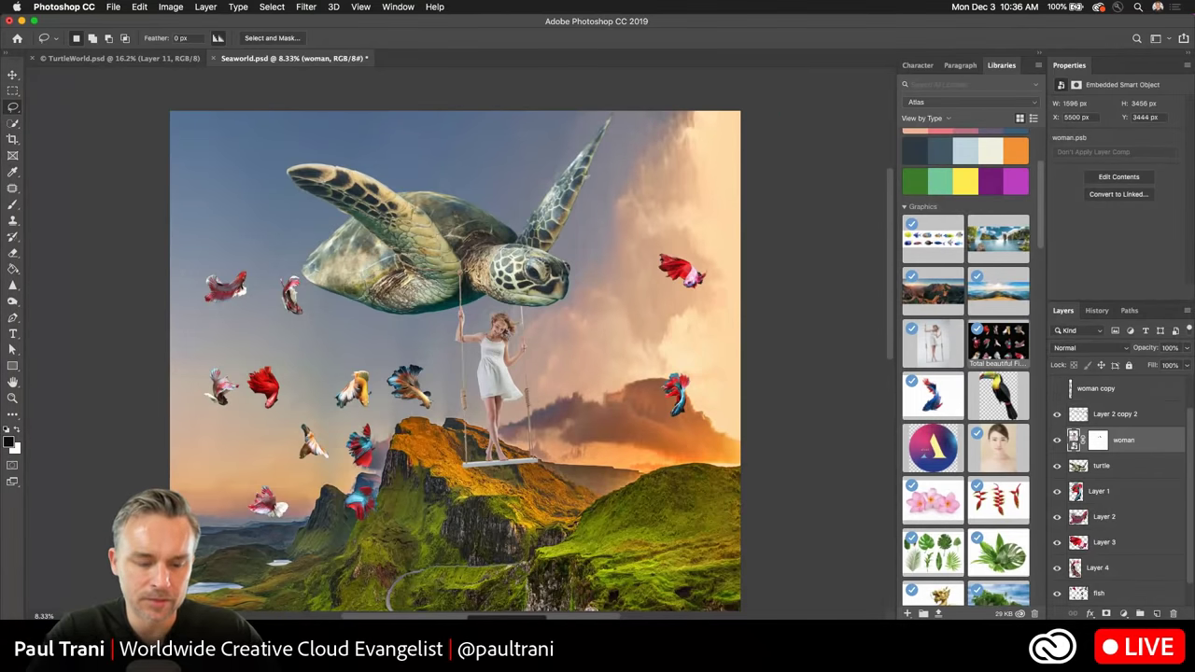
{"action": "key", "text": "super+Tab"}
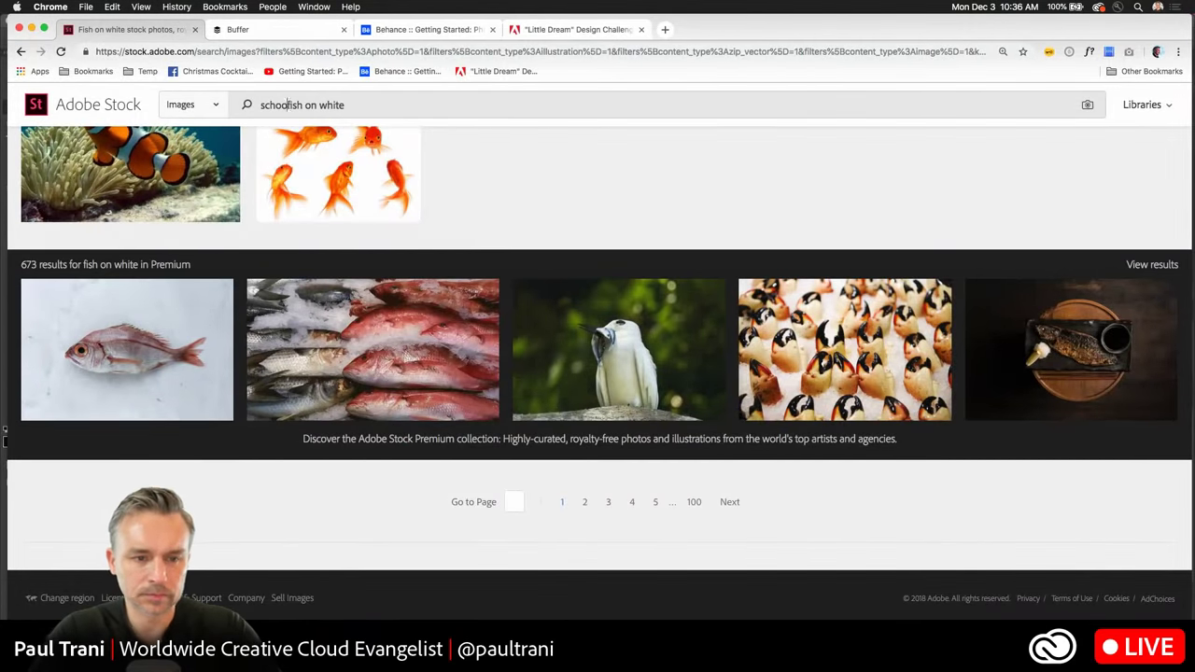
Search Adobe Stock for 'school fish on white' and show the filter options.
{"action": "key", "text": "Return"}
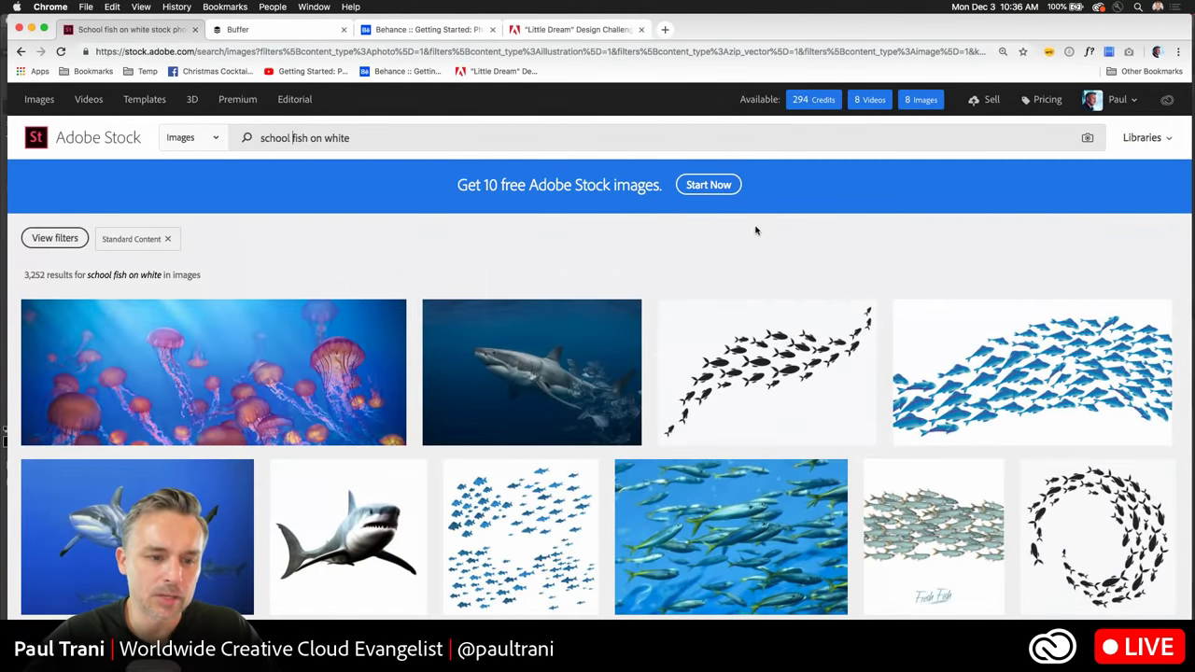
{"action": "scroll", "coordinate": [378, 262], "scroll_direction": "down", "scroll_amount": 5}
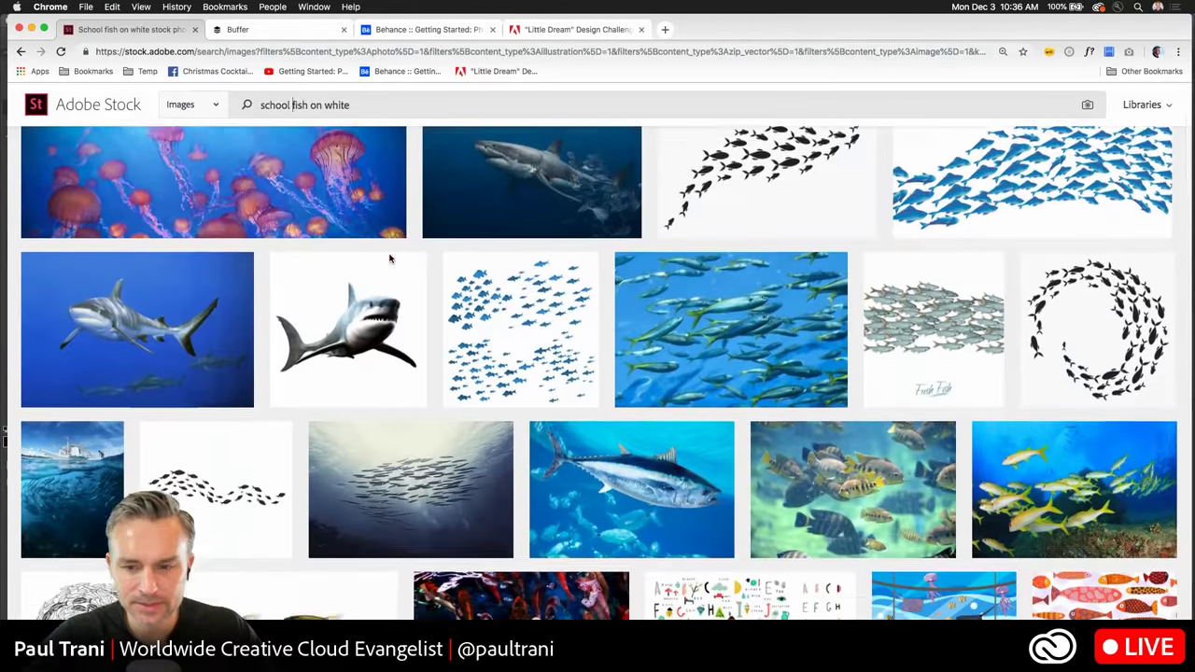
{"action": "scroll", "coordinate": [390, 259], "scroll_direction": "down", "scroll_amount": 10}
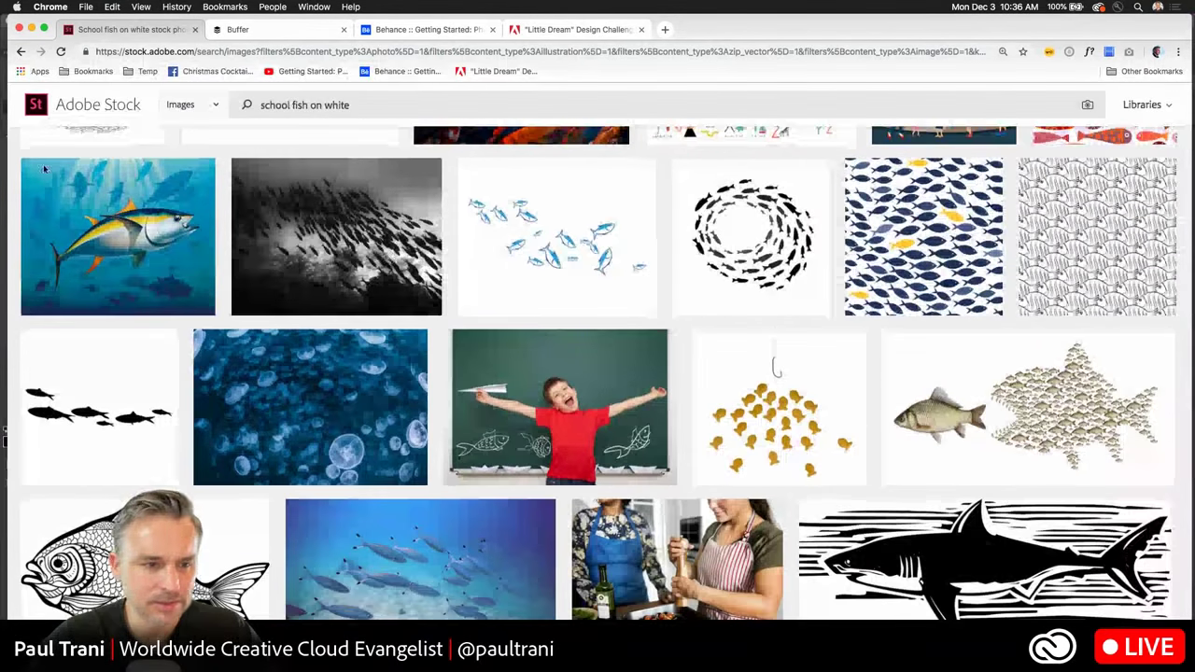
{"action": "scroll", "coordinate": [121, 322], "scroll_direction": "up", "scroll_amount": 15}
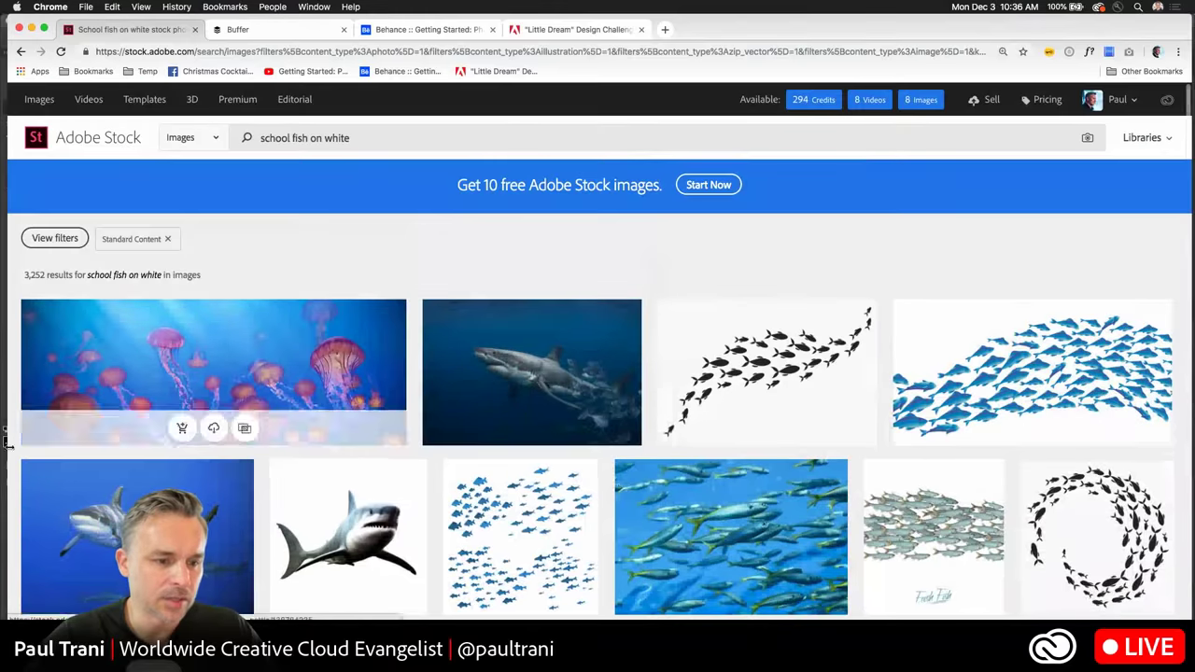
{"action": "left_click", "coordinate": [56, 238]}
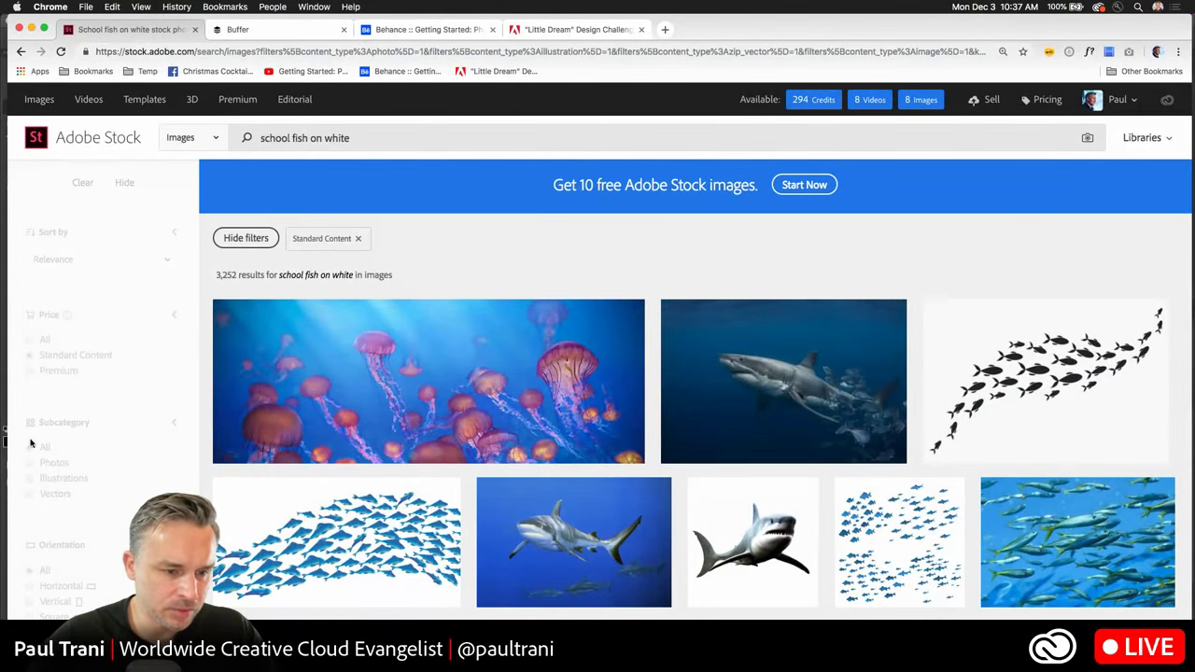
Limit the 'school fish on white' results to Photos and browse the thumbnails.
{"action": "left_click", "coordinate": [29, 463]}
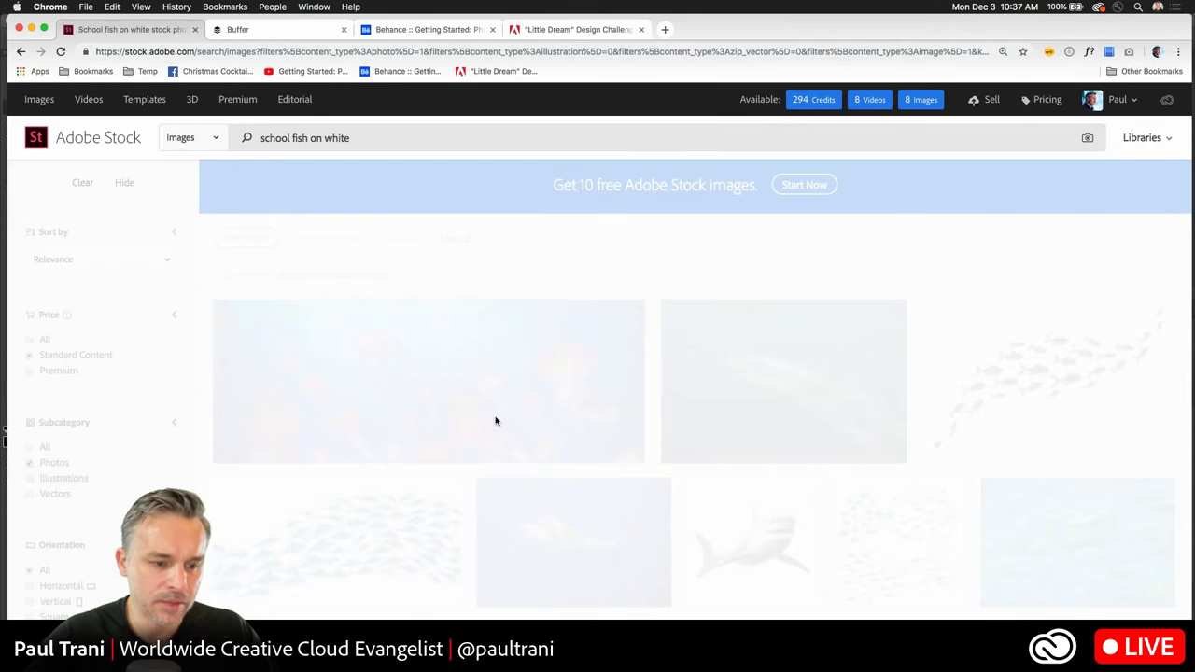
{"action": "scroll", "coordinate": [121, 472], "scroll_direction": "down", "scroll_amount": 10}
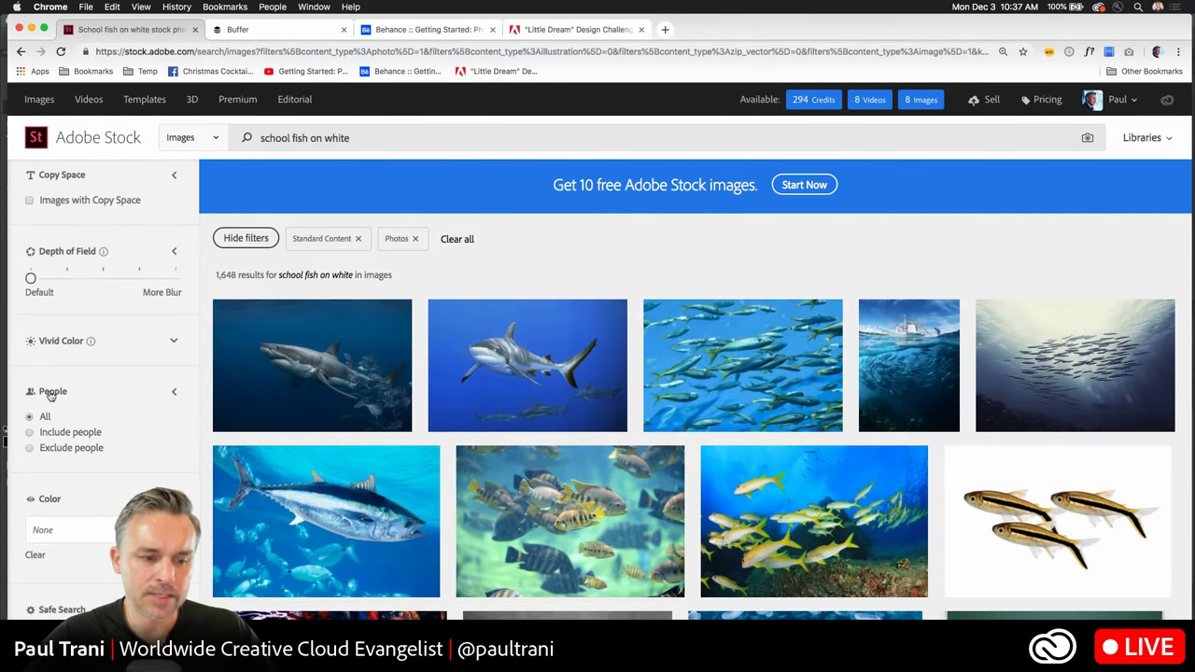
{"action": "scroll", "coordinate": [41, 453], "scroll_direction": "down", "scroll_amount": 3}
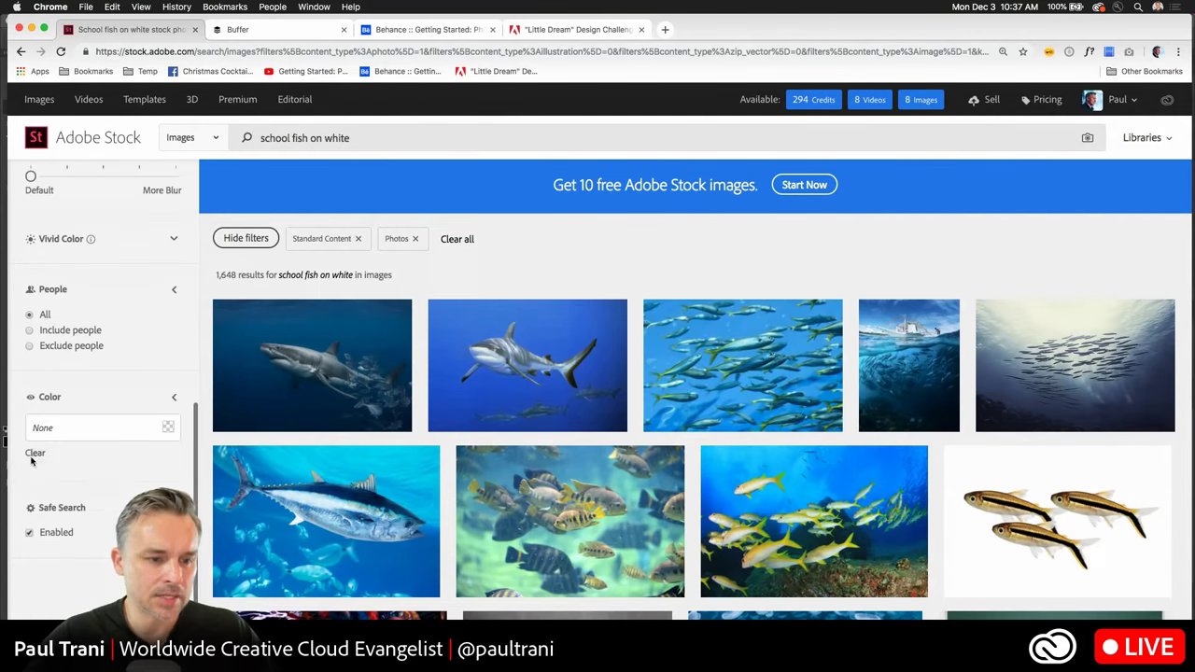
{"action": "scroll", "coordinate": [32, 457], "scroll_direction": "up", "scroll_amount": 10}
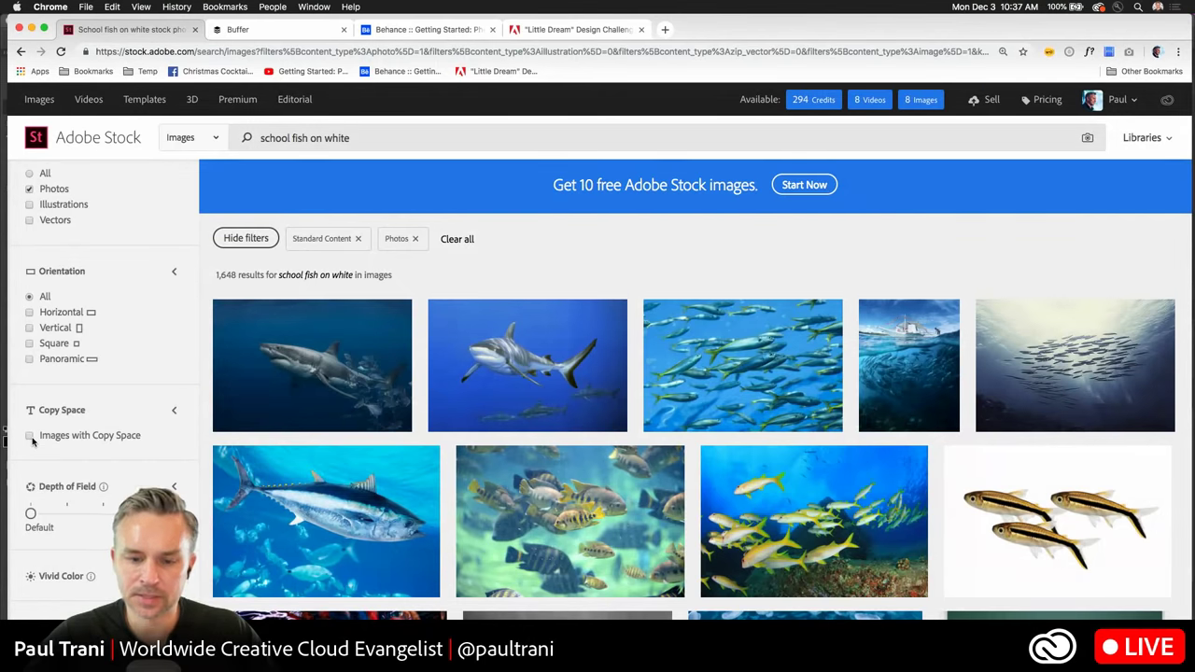
{"action": "scroll", "coordinate": [719, 438], "scroll_direction": "down", "scroll_amount": 10}
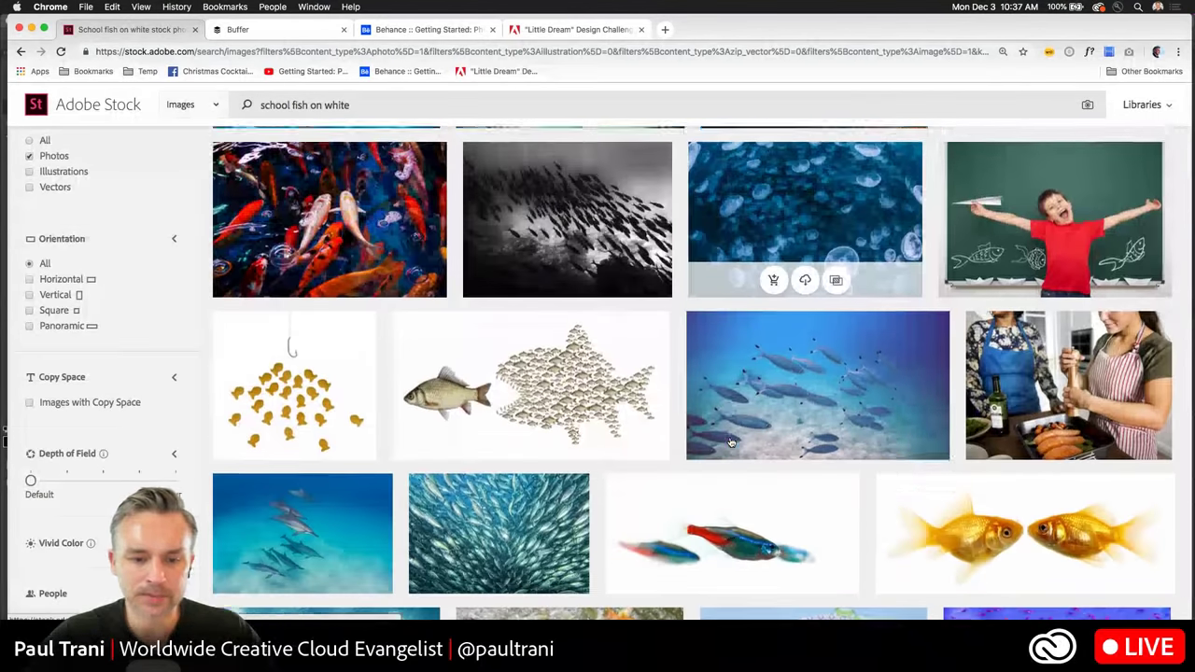
{"action": "scroll", "coordinate": [731, 441], "scroll_direction": "down", "scroll_amount": 10}
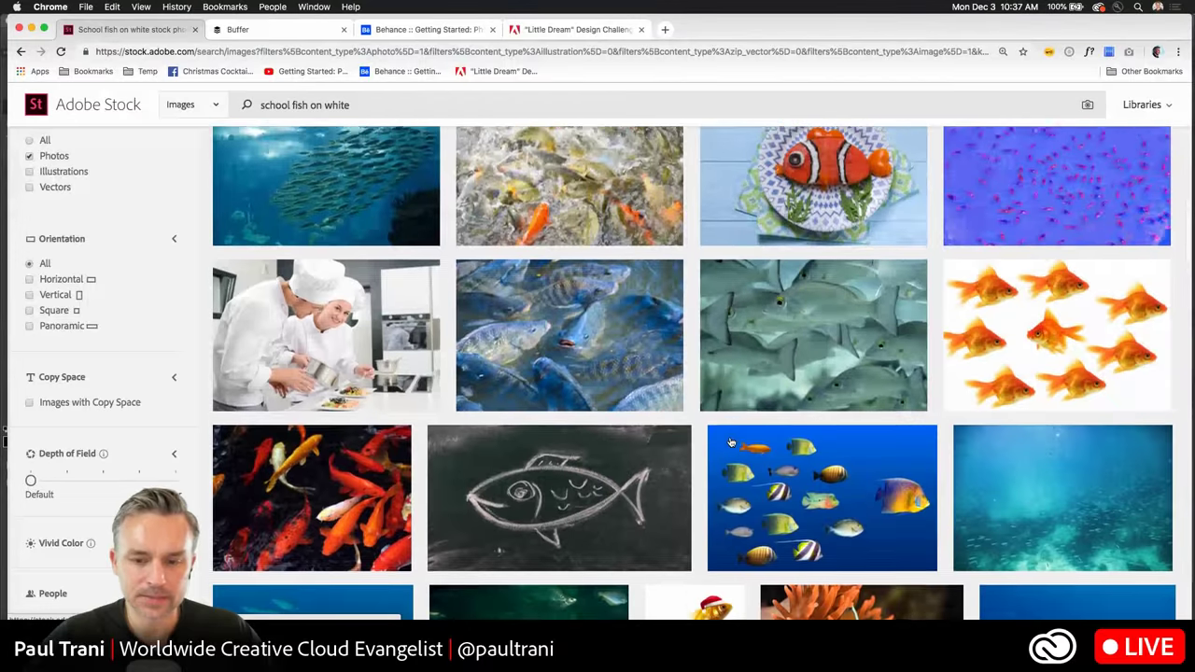
{"action": "scroll", "coordinate": [731, 441], "scroll_direction": "down", "scroll_amount": 10}
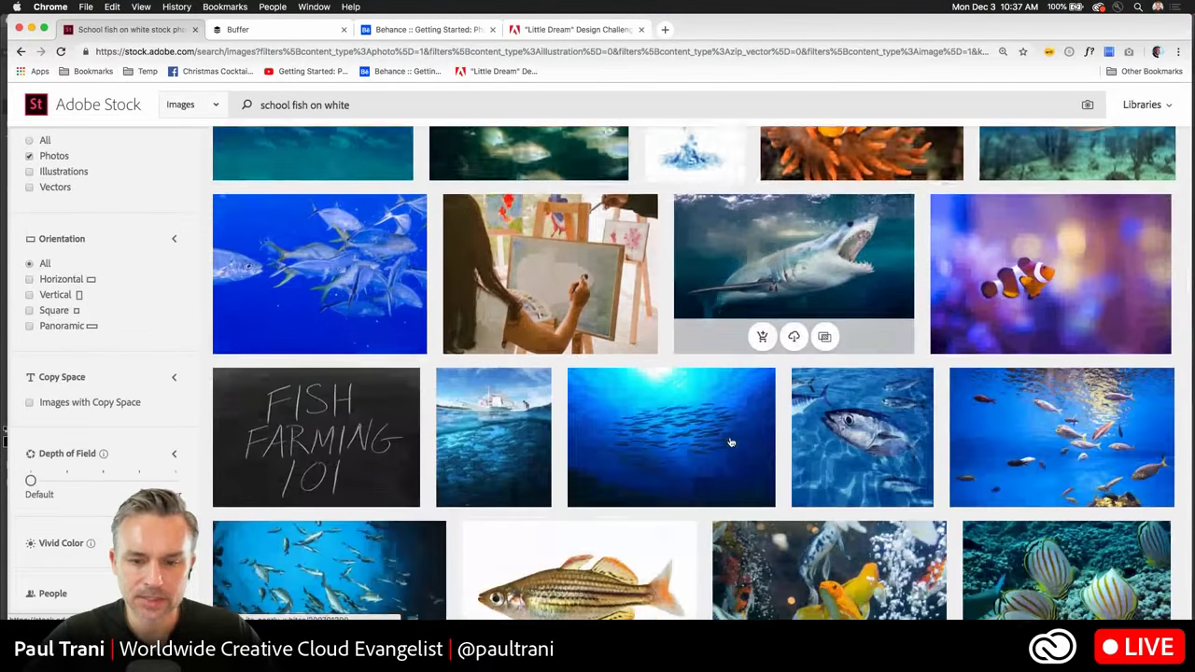
{"action": "scroll", "coordinate": [730, 441], "scroll_direction": "down", "scroll_amount": 10}
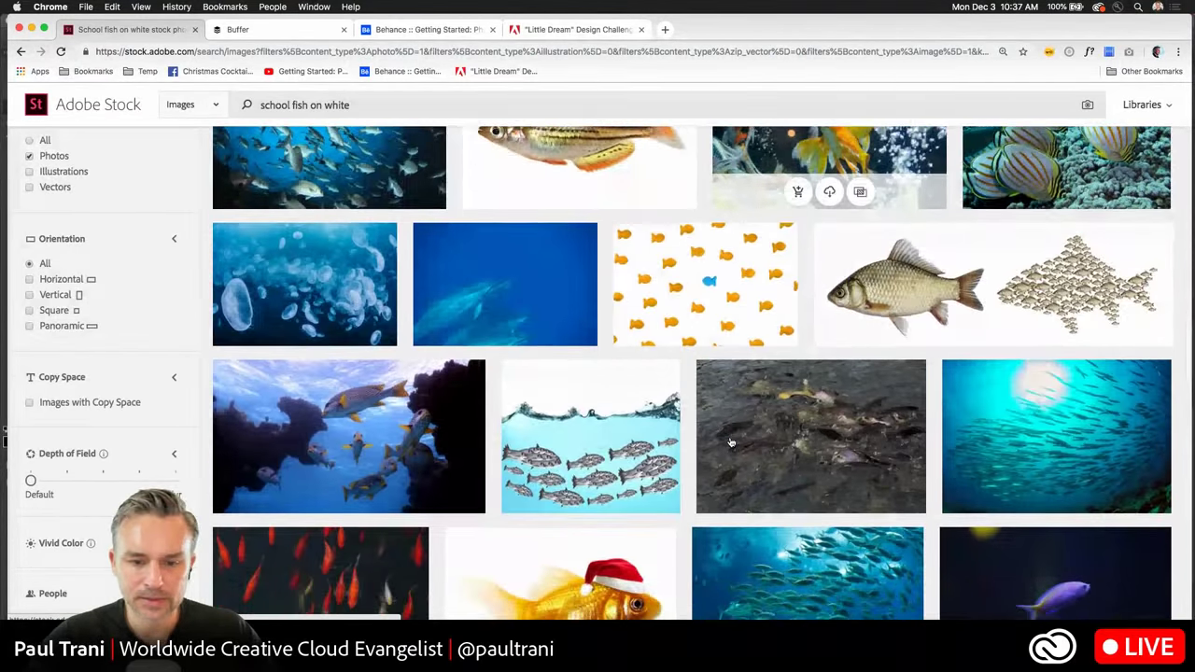
{"action": "scroll", "coordinate": [731, 441], "scroll_direction": "down", "scroll_amount": 10}
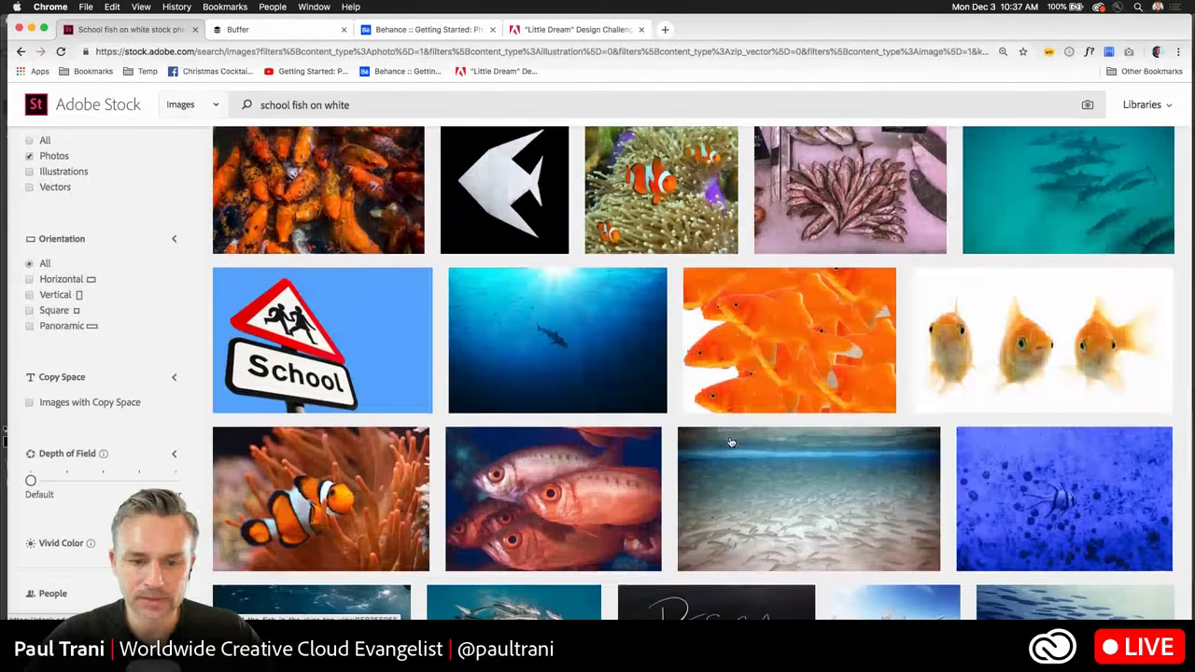
{"action": "scroll", "coordinate": [731, 442], "scroll_direction": "down", "scroll_amount": 10}
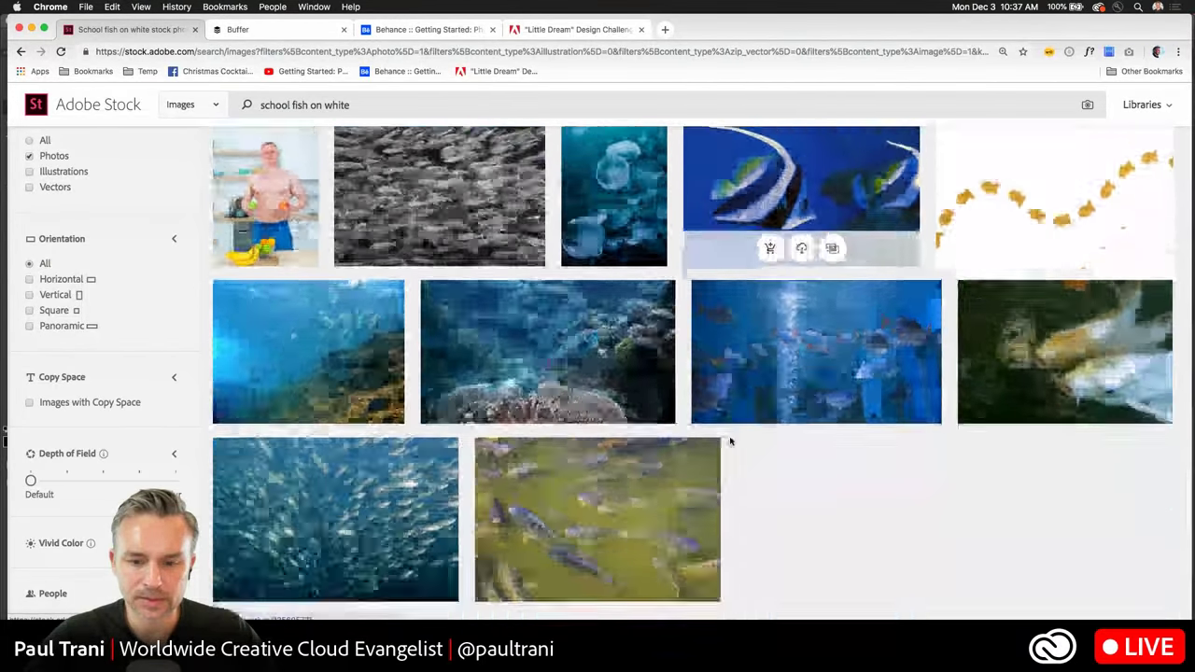
{"action": "scroll", "coordinate": [731, 442], "scroll_direction": "down", "scroll_amount": 10}
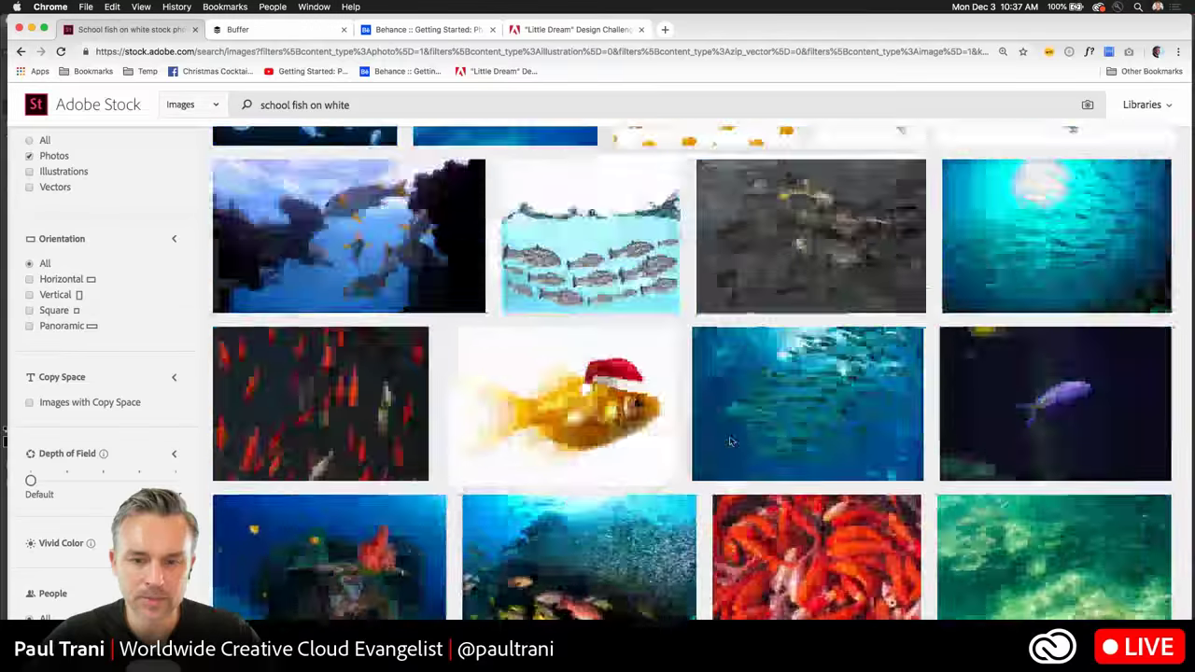
{"action": "scroll", "coordinate": [731, 442], "scroll_direction": "down", "scroll_amount": 10}
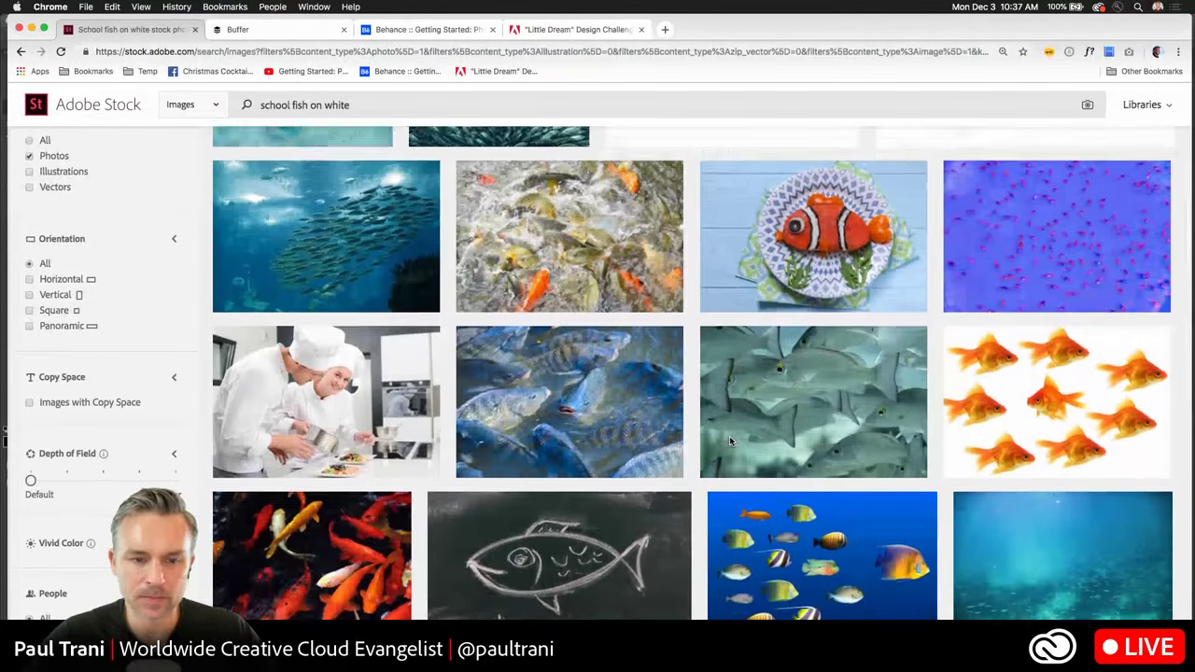
{"action": "scroll", "coordinate": [731, 441], "scroll_direction": "up", "scroll_amount": 10}
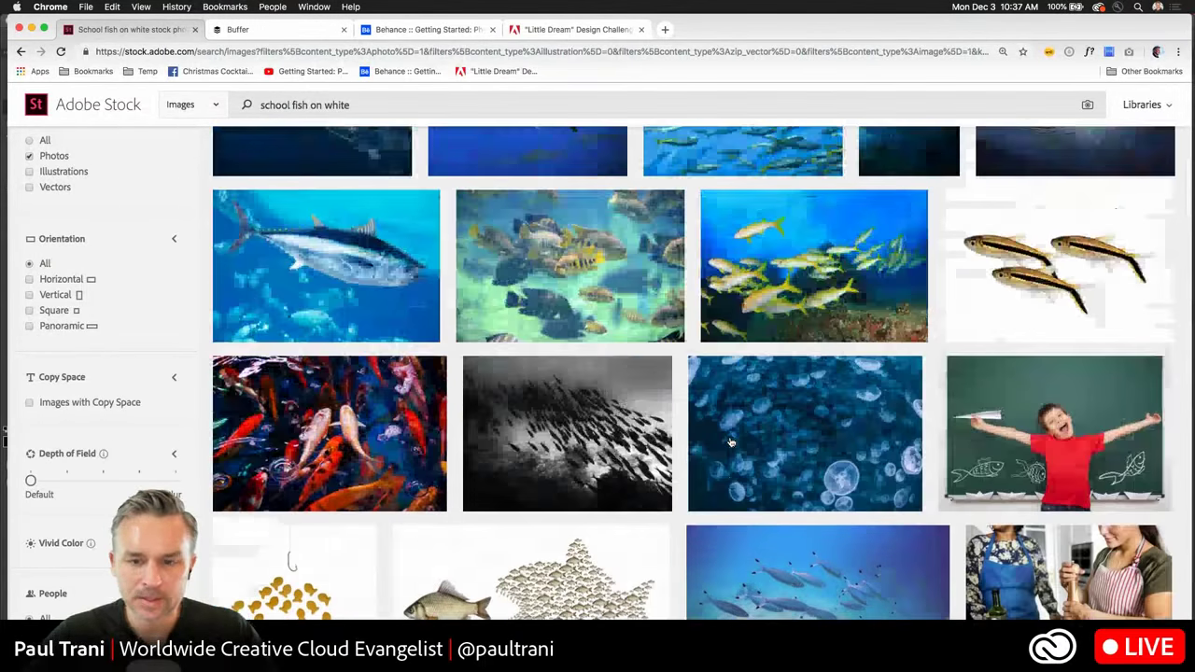
{"action": "scroll", "coordinate": [730, 441], "scroll_direction": "up", "scroll_amount": 3}
{"action": "scroll", "coordinate": [729, 438], "scroll_direction": "down", "scroll_amount": 1}
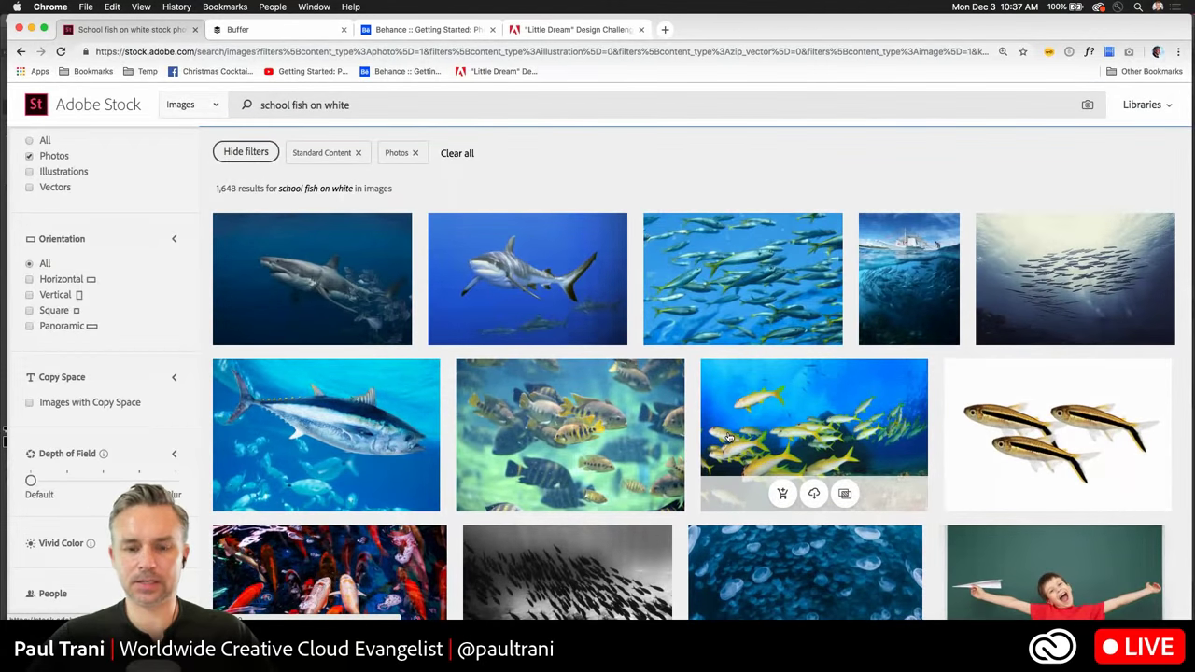
Open the school-of-fish photo's details and scroll through its page and related images.
{"action": "left_click", "coordinate": [1007, 271]}
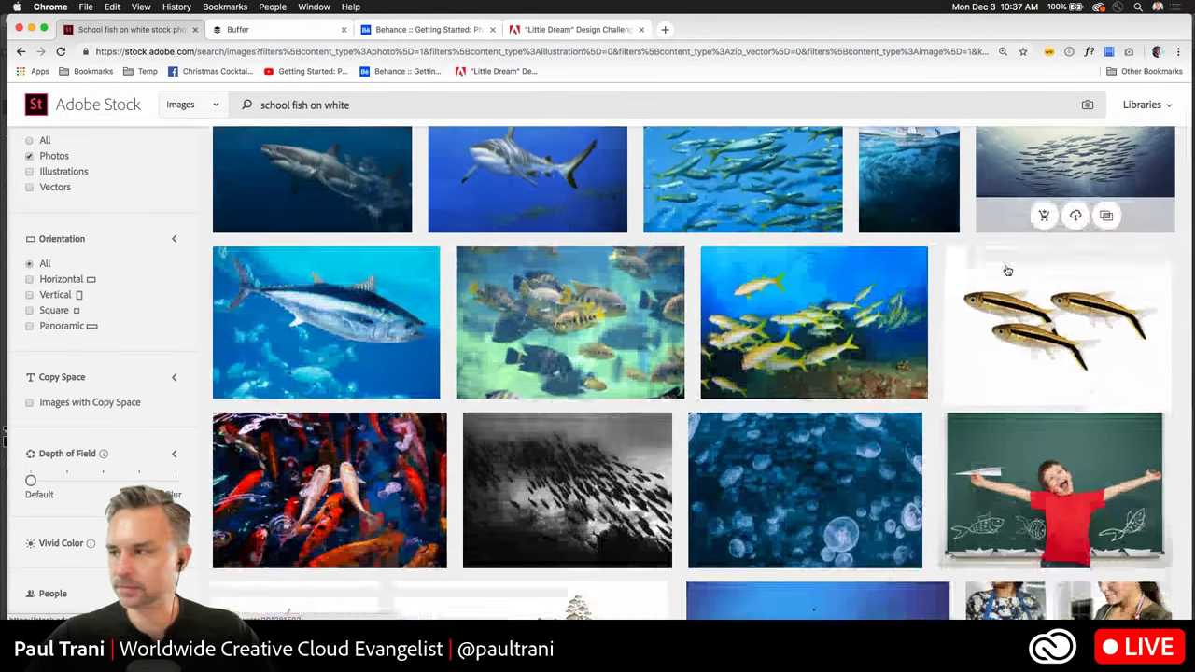
{"action": "scroll", "coordinate": [511, 343], "scroll_direction": "down", "scroll_amount": 10}
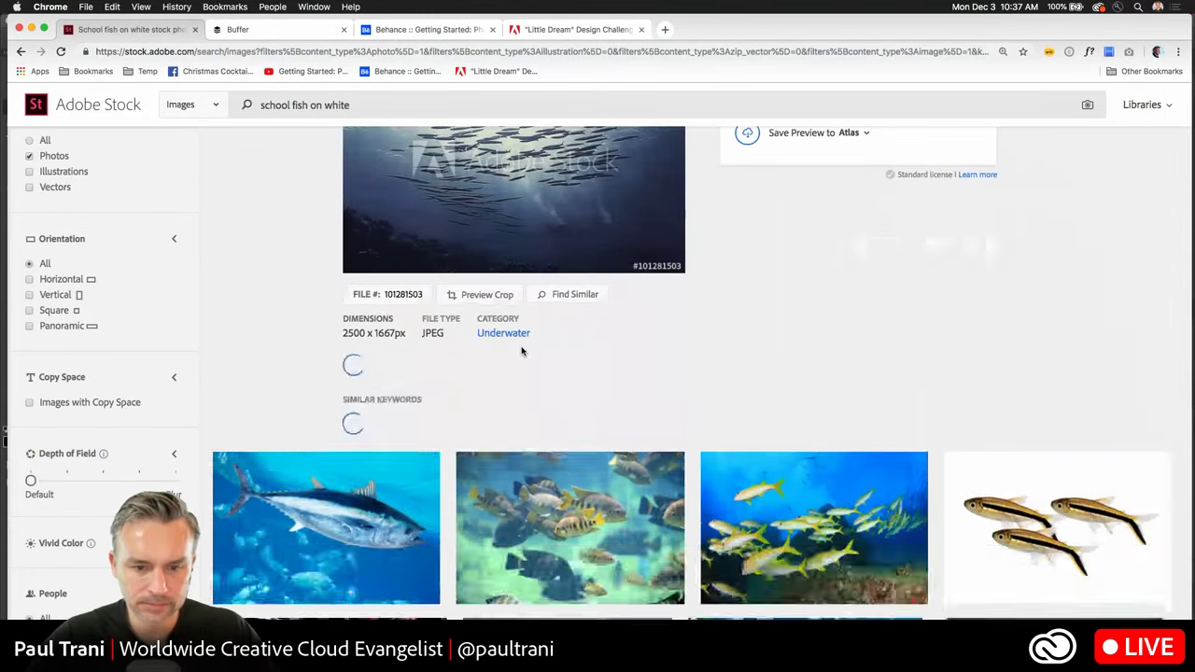
{"action": "scroll", "coordinate": [888, 399], "scroll_direction": "down", "scroll_amount": 3}
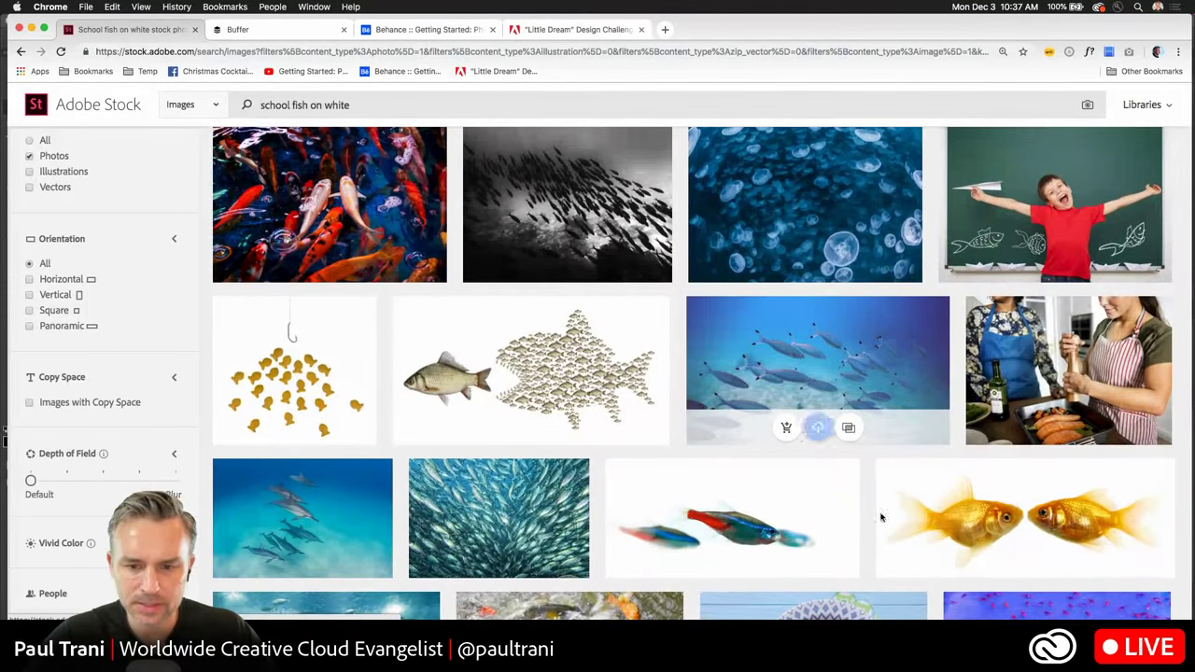
{"action": "scroll", "coordinate": [1026, 560], "scroll_direction": "down", "scroll_amount": 5}
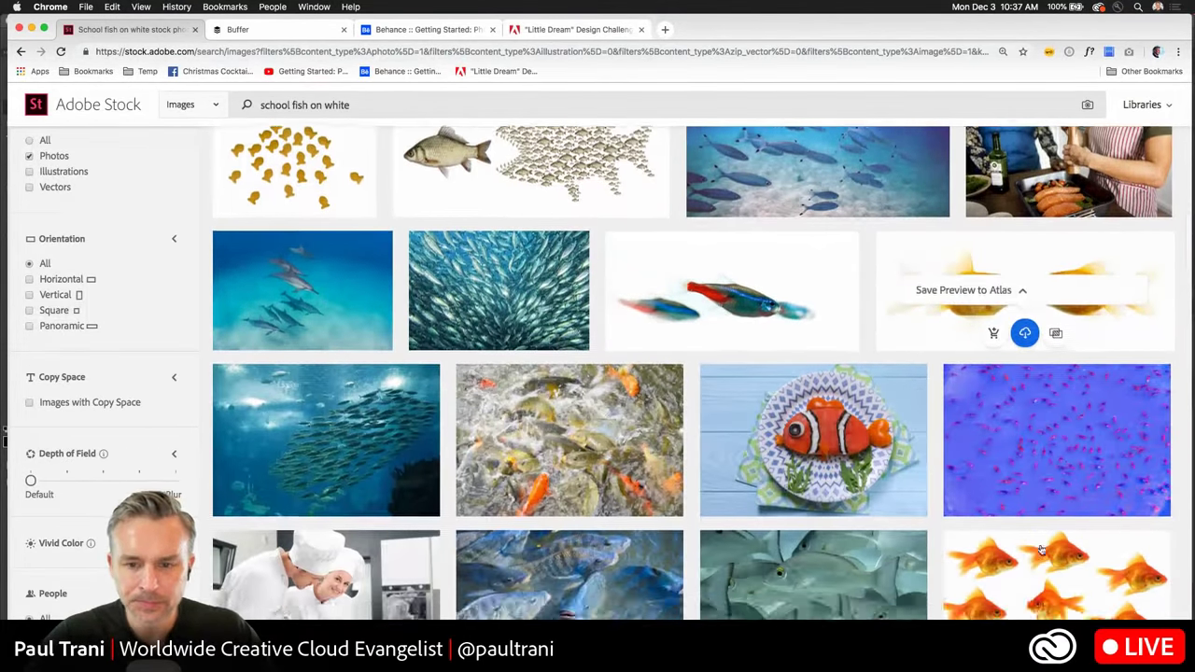
{"action": "scroll", "coordinate": [1040, 551], "scroll_direction": "up", "scroll_amount": 4}
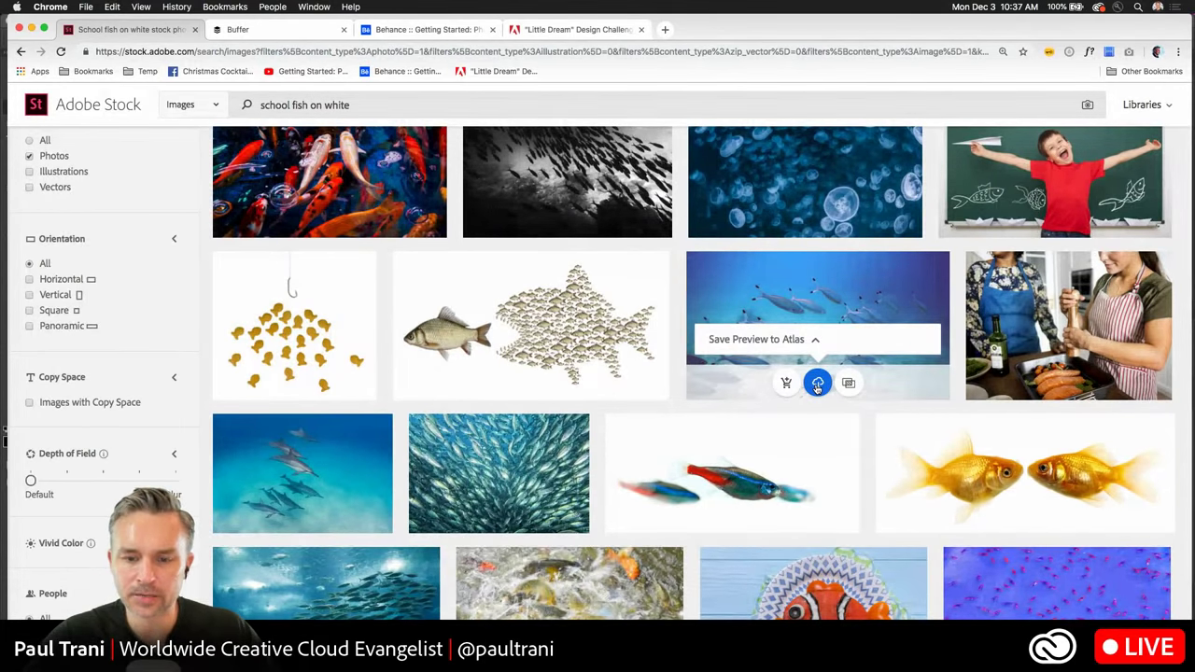
{"action": "scroll", "coordinate": [1036, 448], "scroll_direction": "down", "scroll_amount": 9}
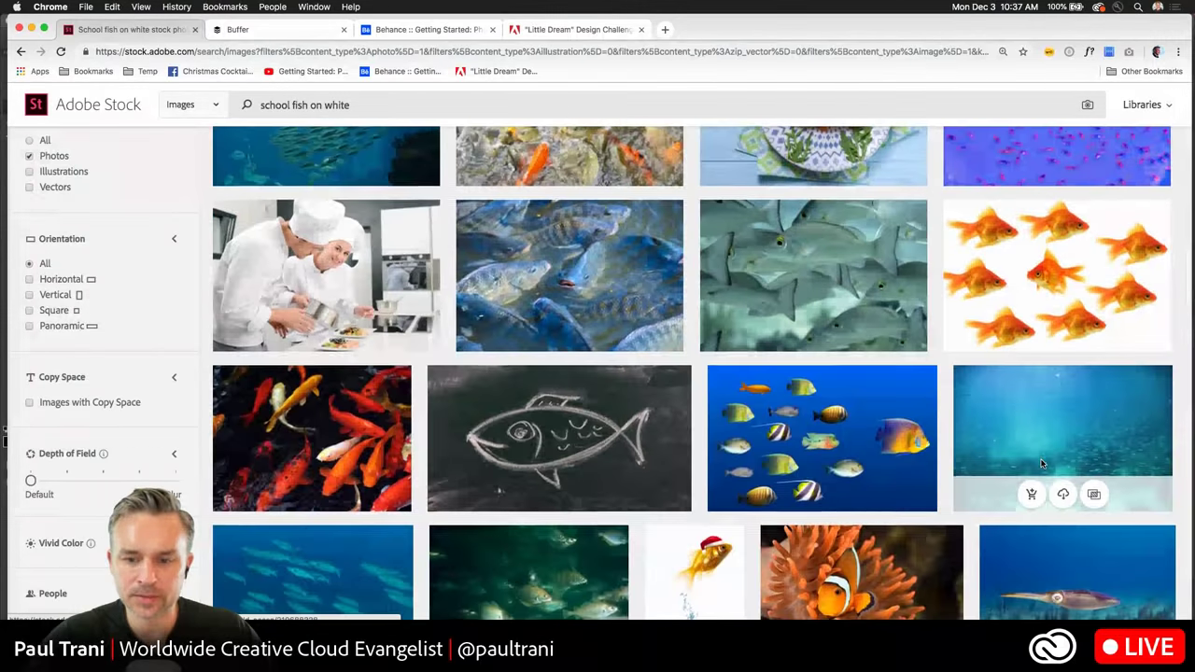
{"action": "scroll", "coordinate": [1042, 463], "scroll_direction": "down", "scroll_amount": 7}
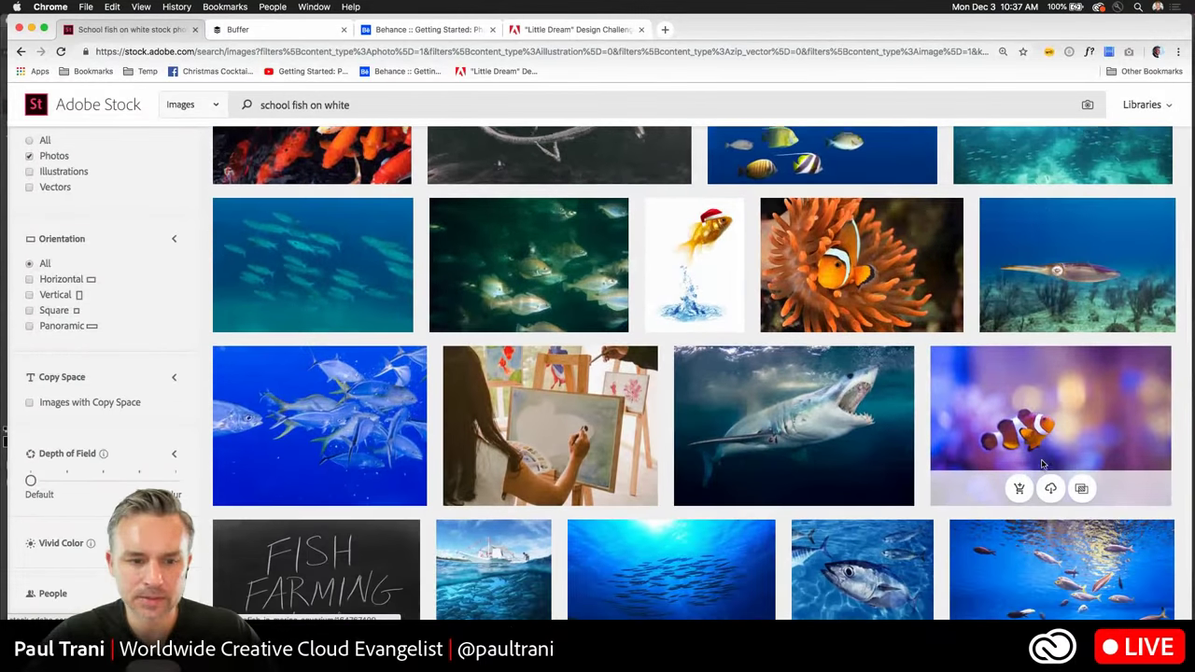
{"action": "scroll", "coordinate": [1043, 463], "scroll_direction": "down", "scroll_amount": 8}
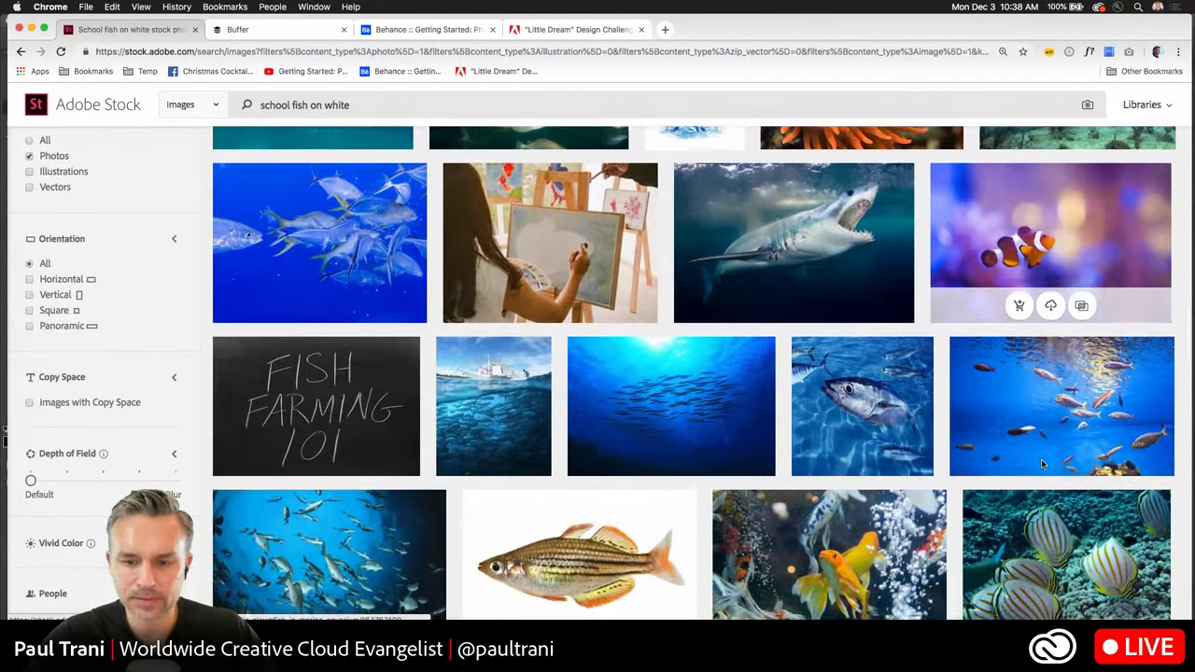
{"action": "scroll", "coordinate": [1042, 463], "scroll_direction": "down", "scroll_amount": 10}
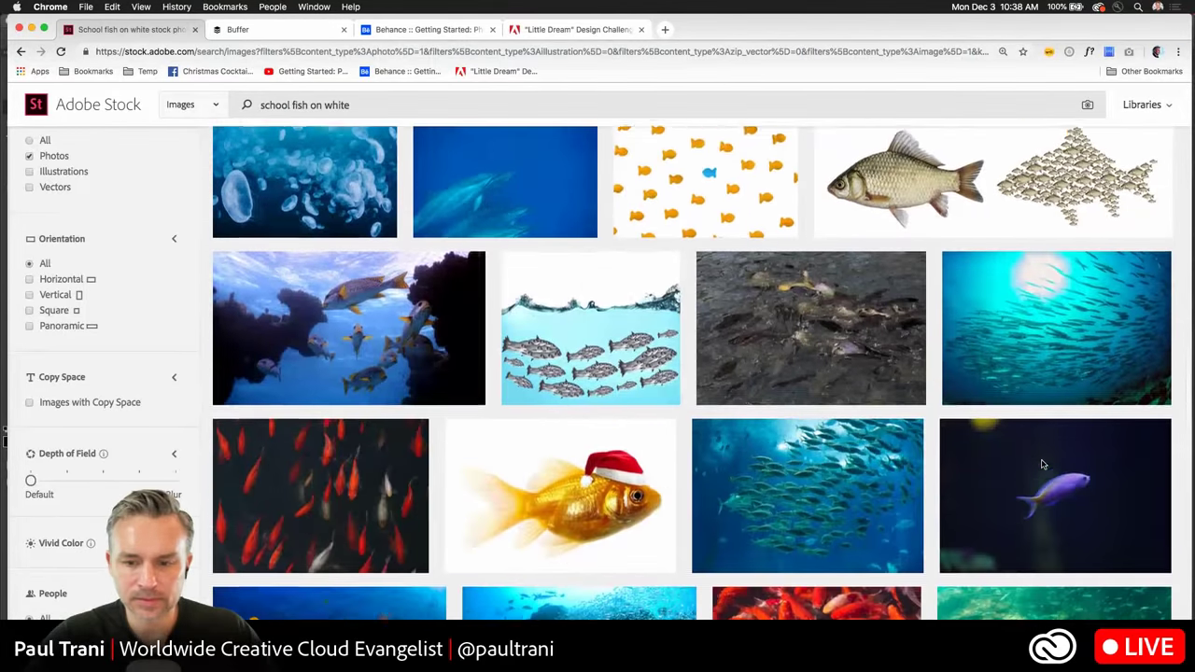
{"action": "scroll", "coordinate": [1042, 463], "scroll_direction": "down", "scroll_amount": 4}
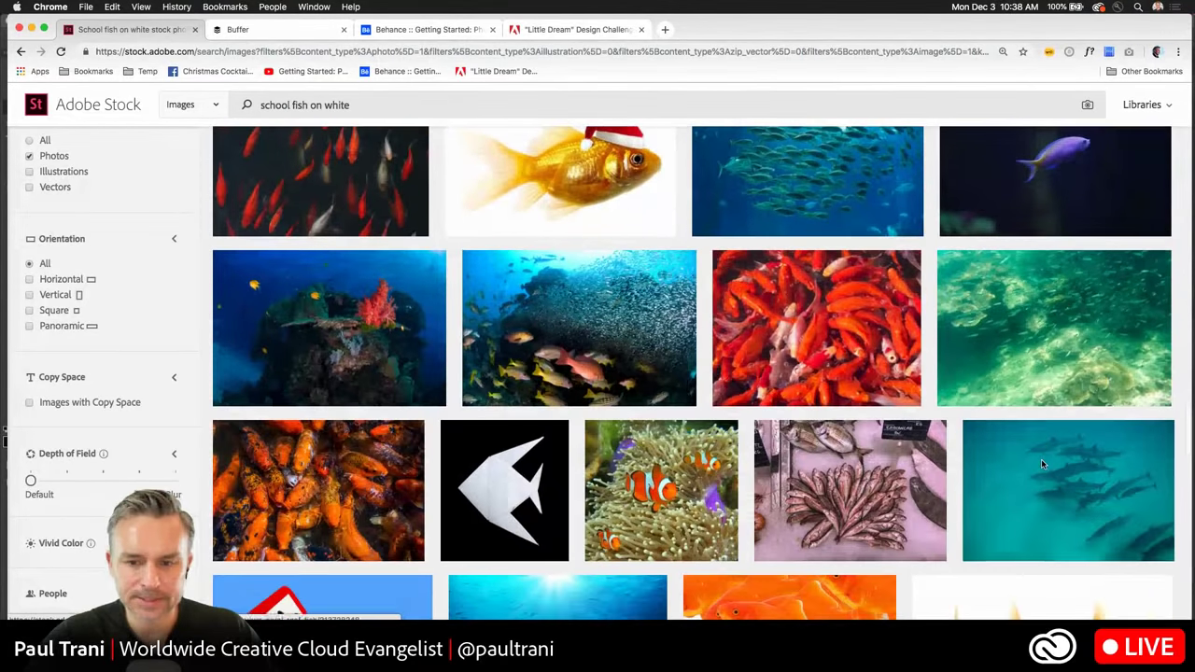
{"action": "scroll", "coordinate": [1043, 463], "scroll_direction": "down", "scroll_amount": 5}
{"action": "scroll", "coordinate": [1043, 463], "scroll_direction": "down", "scroll_amount": 1}
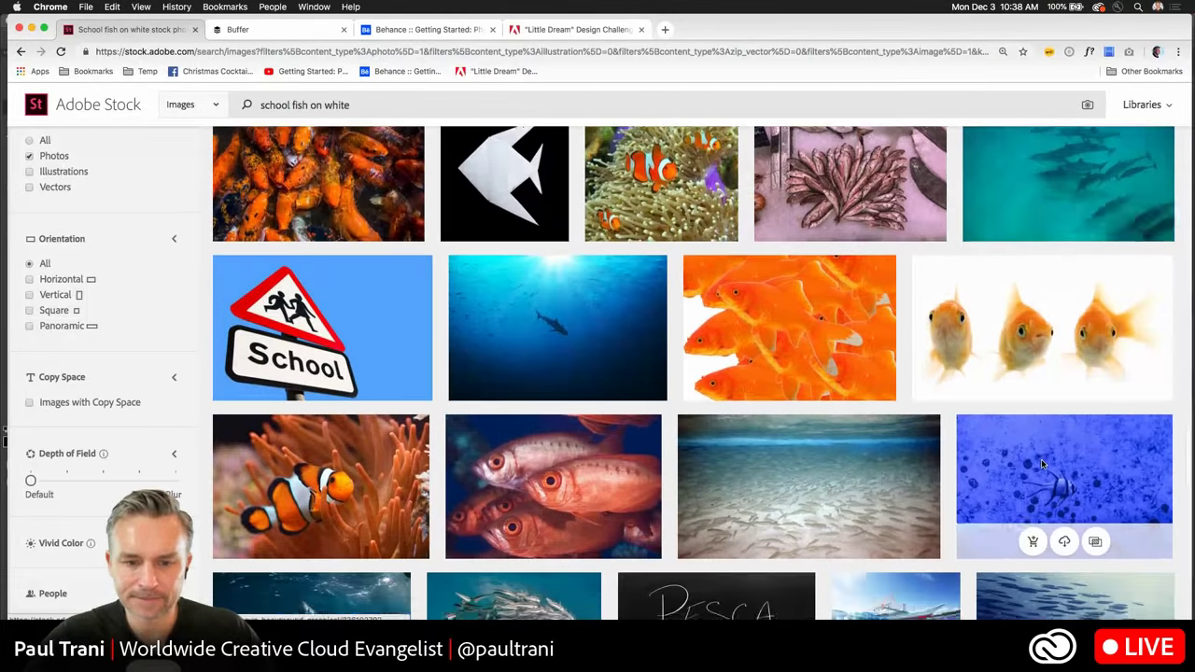
{"action": "scroll", "coordinate": [1043, 463], "scroll_direction": "down", "scroll_amount": 6}
{"action": "scroll", "coordinate": [1042, 463], "scroll_direction": "down", "scroll_amount": 5}
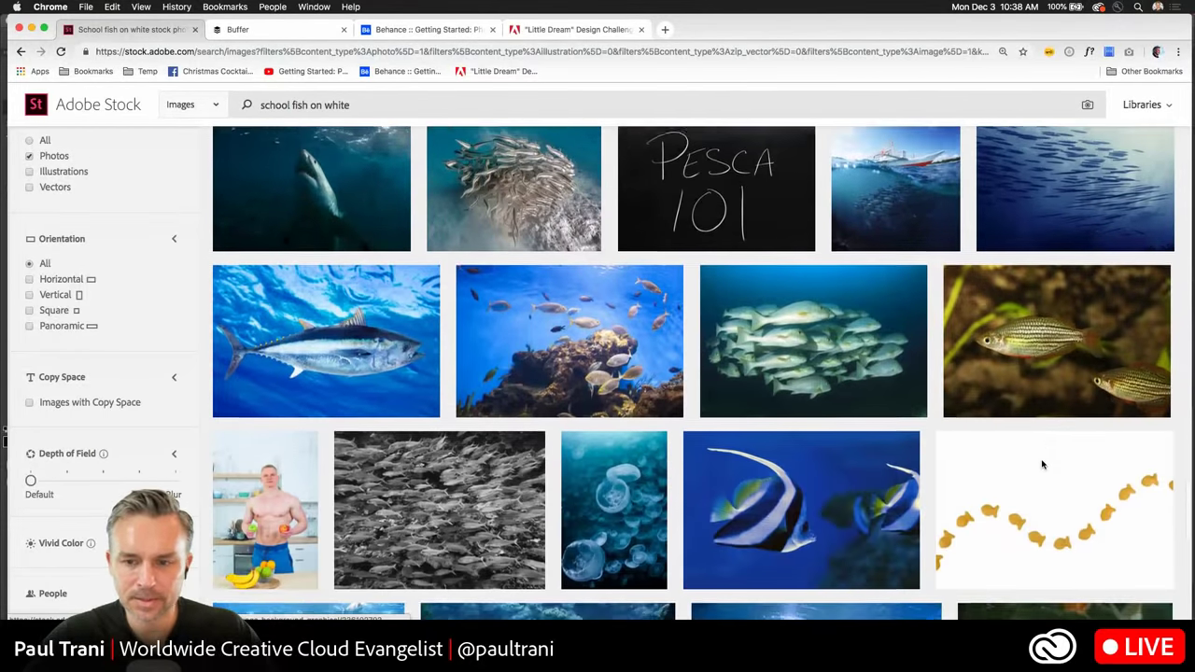
{"action": "scroll", "coordinate": [1043, 463], "scroll_direction": "down", "scroll_amount": 7}
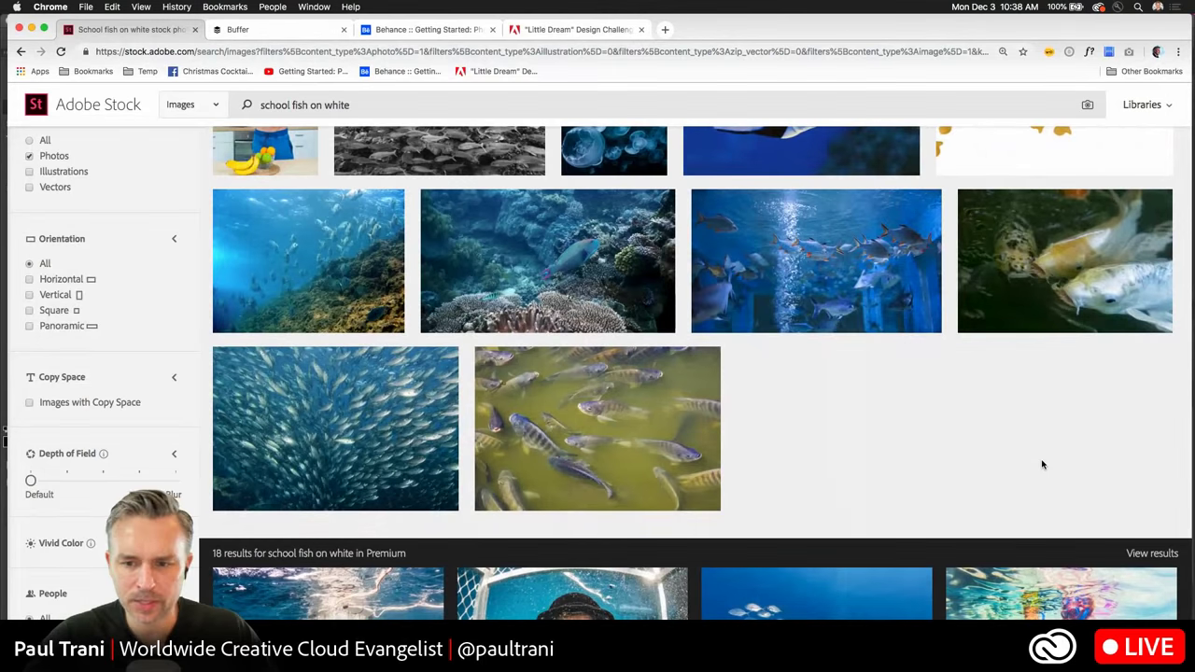
{"action": "scroll", "coordinate": [1042, 464], "scroll_direction": "up", "scroll_amount": 20}
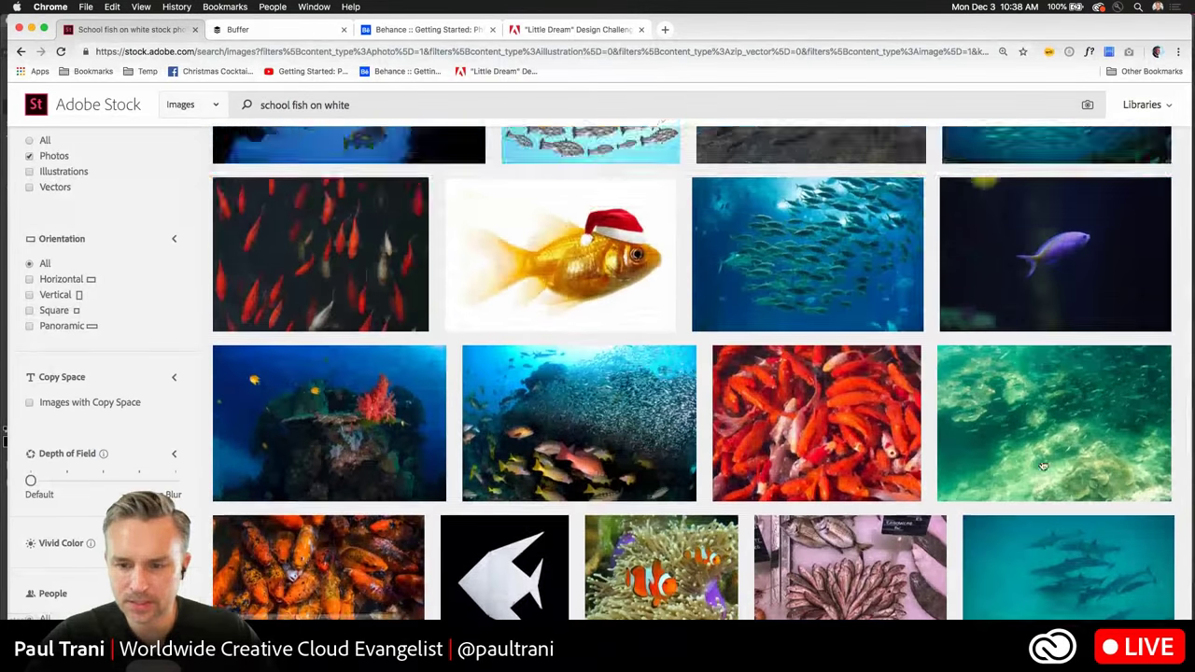
{"action": "scroll", "coordinate": [1043, 464], "scroll_direction": "up", "scroll_amount": 15}
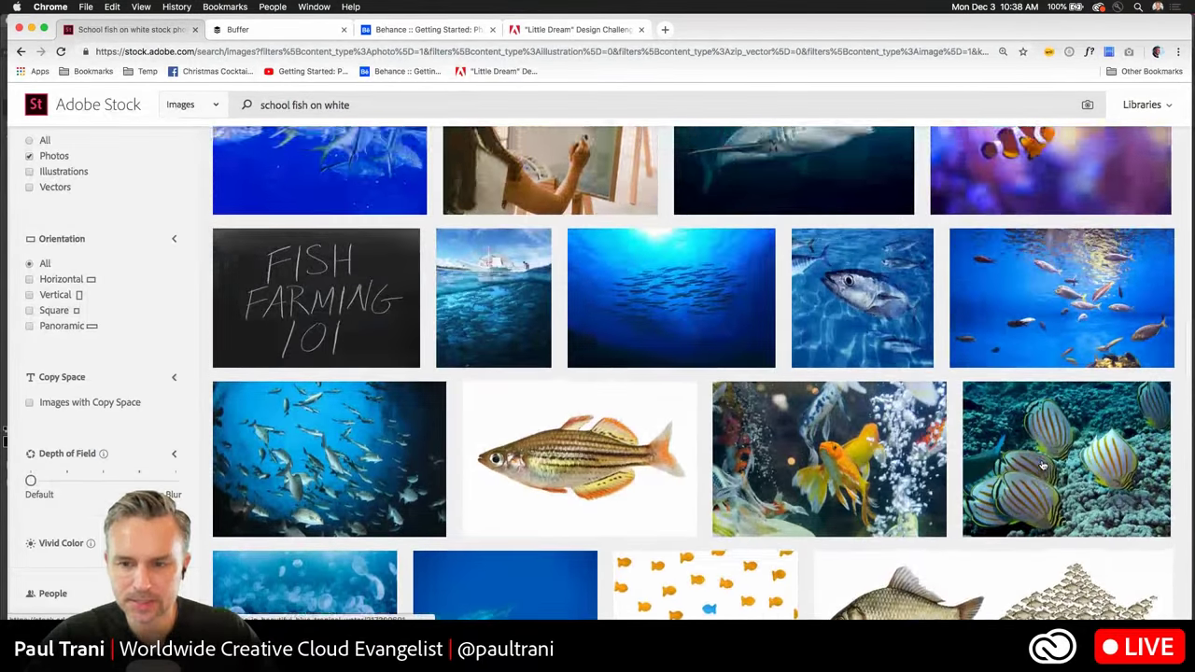
Save previews of the blue school-of-fish thumbnails to the Atlas library.
{"action": "mouse_move", "coordinate": [1065, 296]}
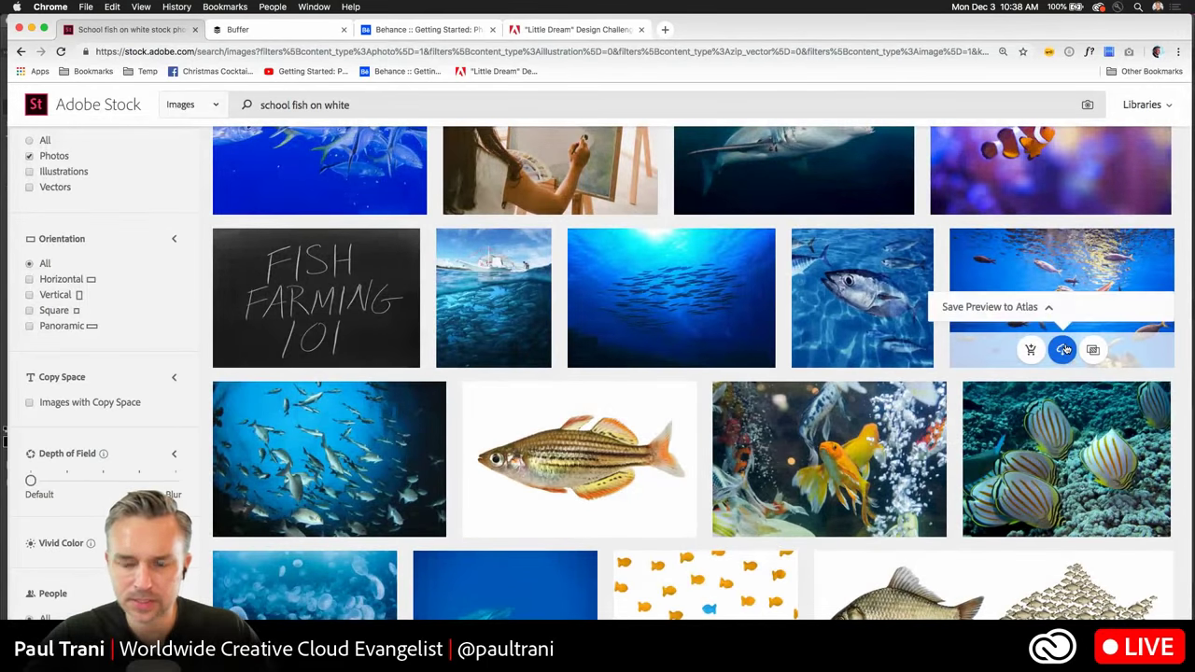
{"action": "mouse_move", "coordinate": [629, 295]}
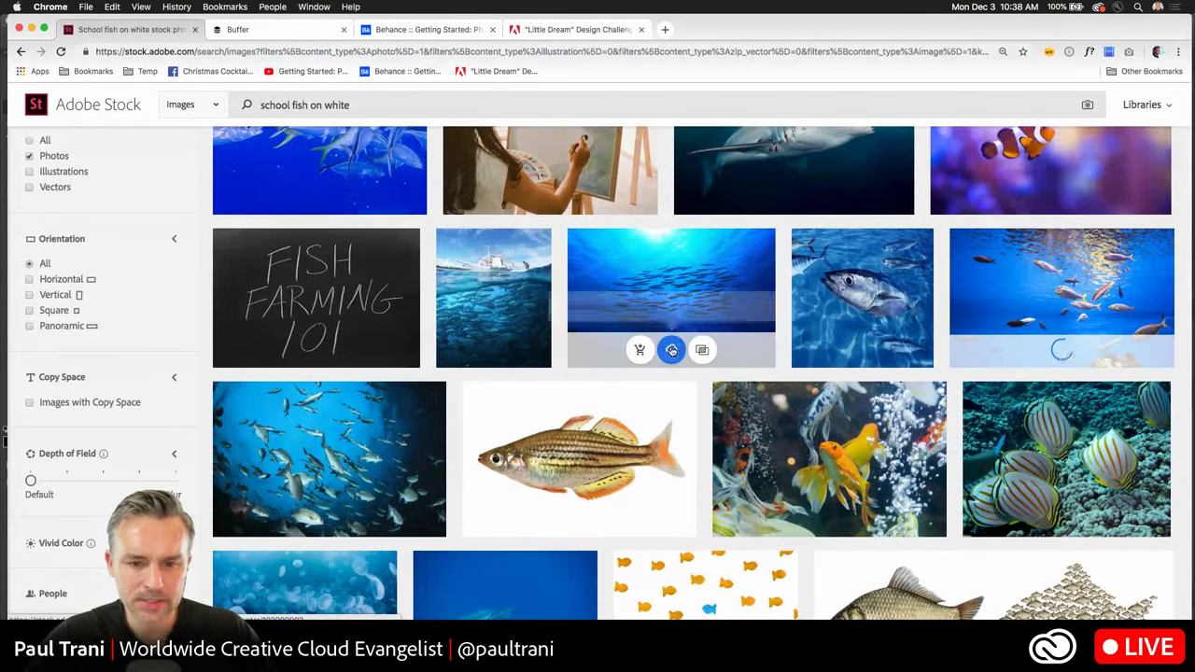
{"action": "scroll", "coordinate": [466, 392], "scroll_direction": "up", "scroll_amount": 5}
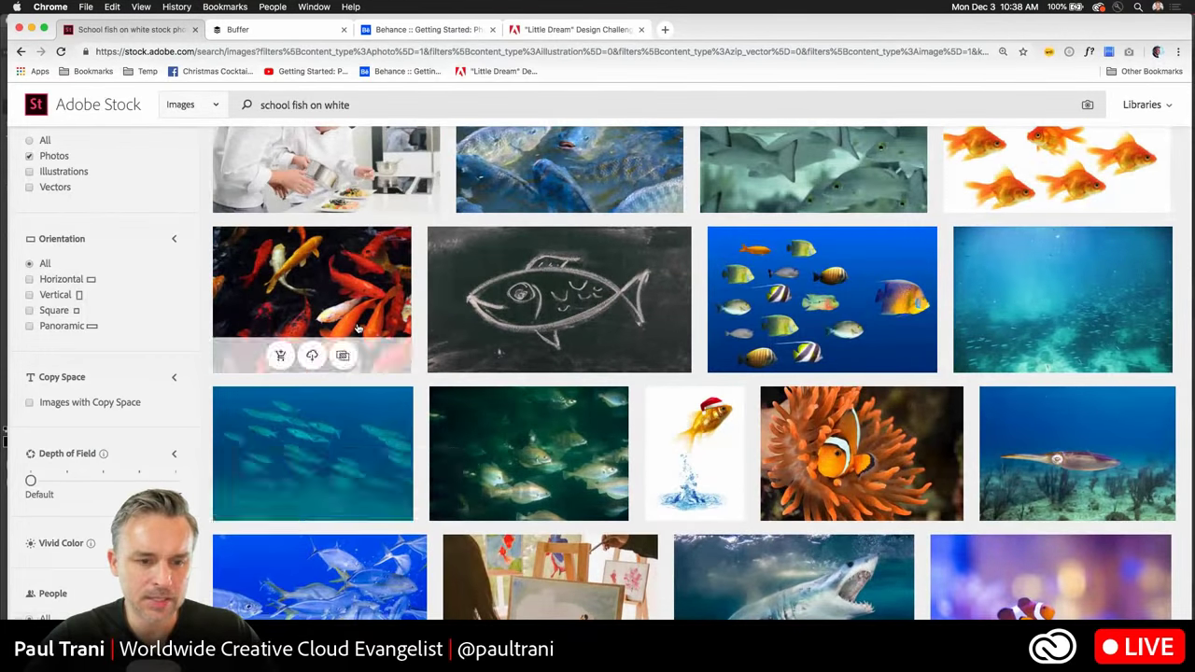
{"action": "scroll", "coordinate": [358, 326], "scroll_direction": "up", "scroll_amount": 3}
{"action": "scroll", "coordinate": [357, 327], "scroll_direction": "up", "scroll_amount": 5}
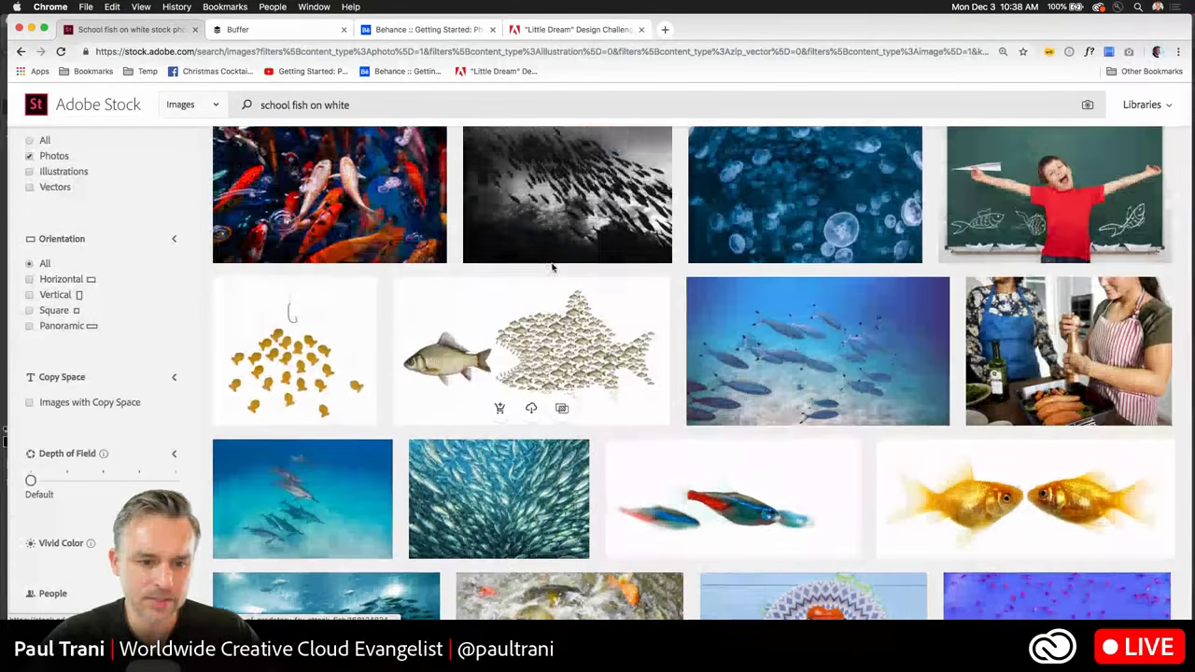
{"action": "mouse_move", "coordinate": [817, 414]}
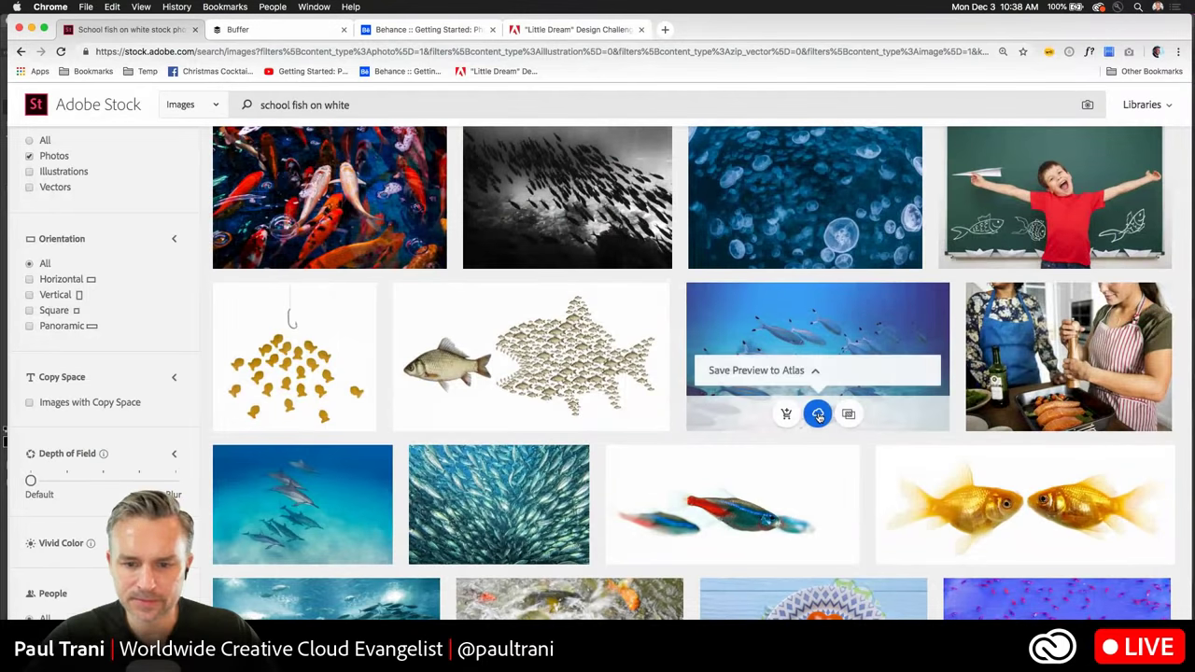
Bring Photoshop back and review the School of Tuna and School of Fish previews in Atlas.
{"action": "left_click", "coordinate": [31, 29]}
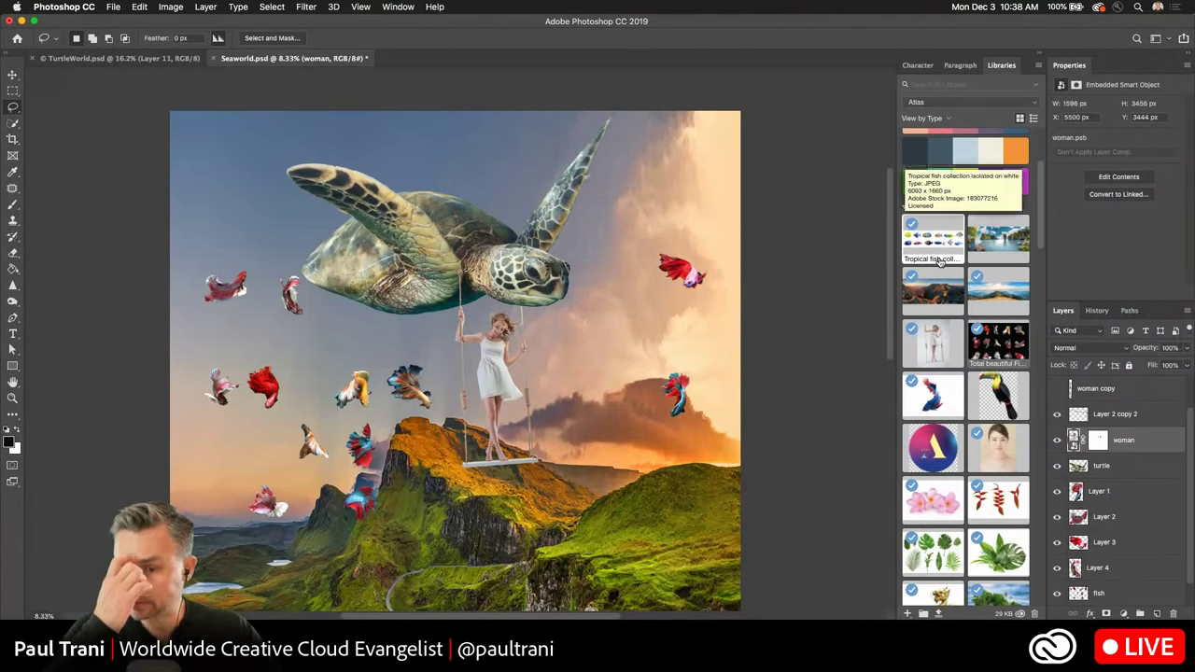
{"action": "mouse_move", "coordinate": [971, 248]}
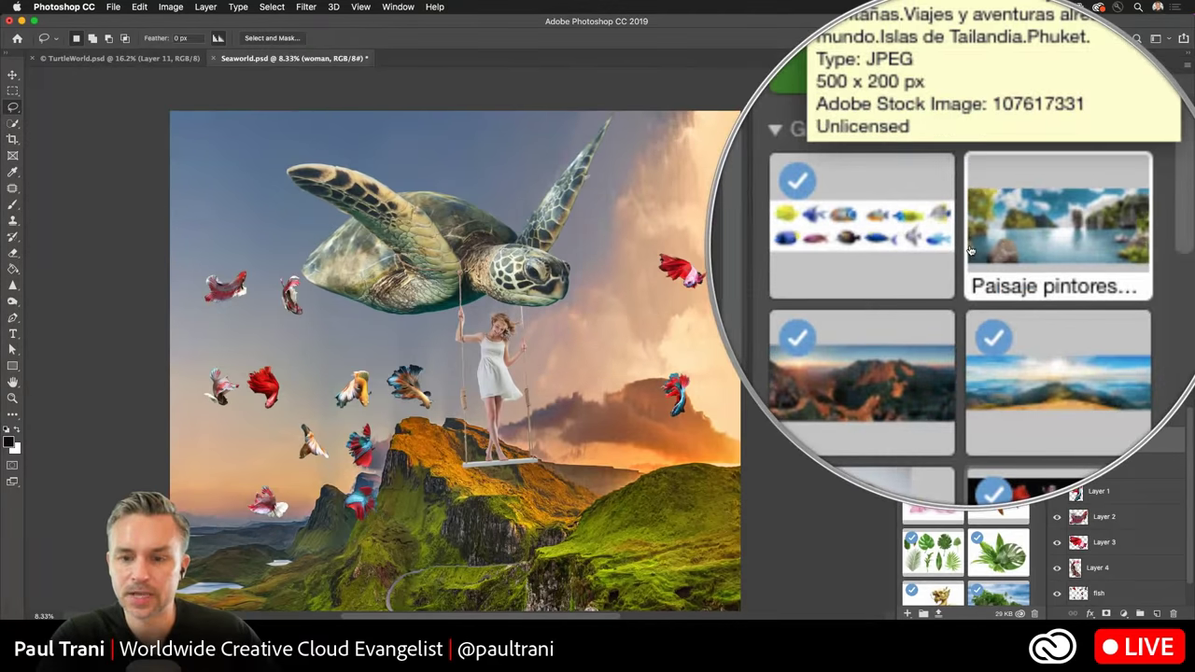
{"action": "mouse_move", "coordinate": [938, 264]}
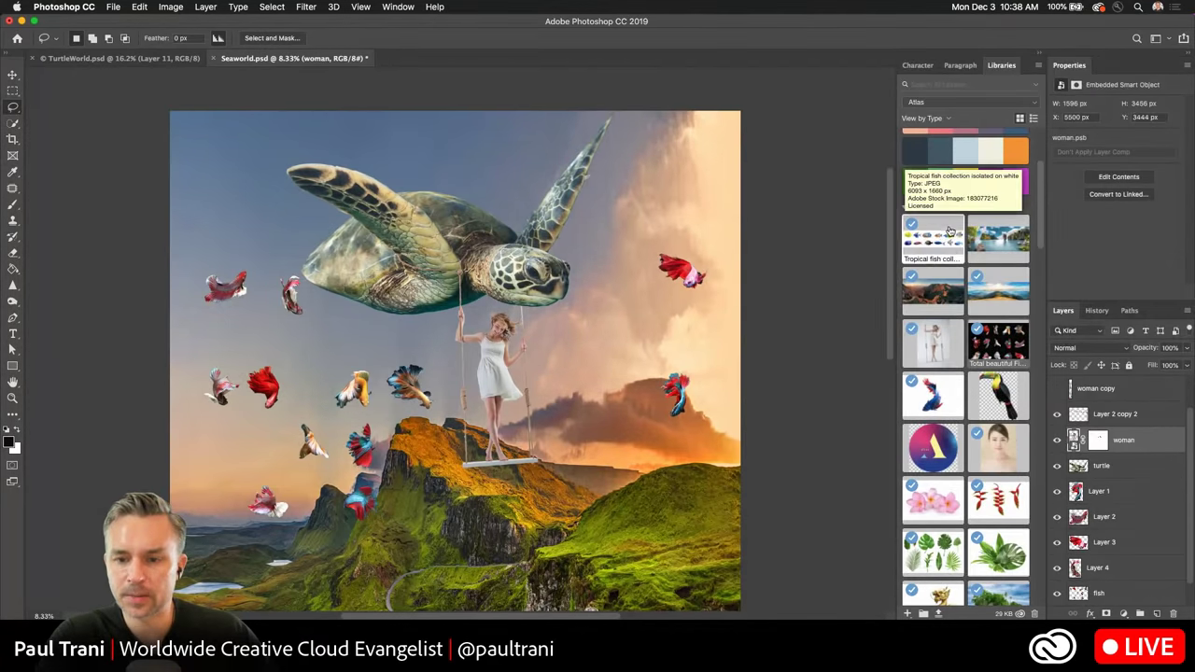
{"action": "scroll", "coordinate": [956, 360], "scroll_direction": "up", "scroll_amount": 3}
{"action": "scroll", "coordinate": [961, 462], "scroll_direction": "down", "scroll_amount": 5}
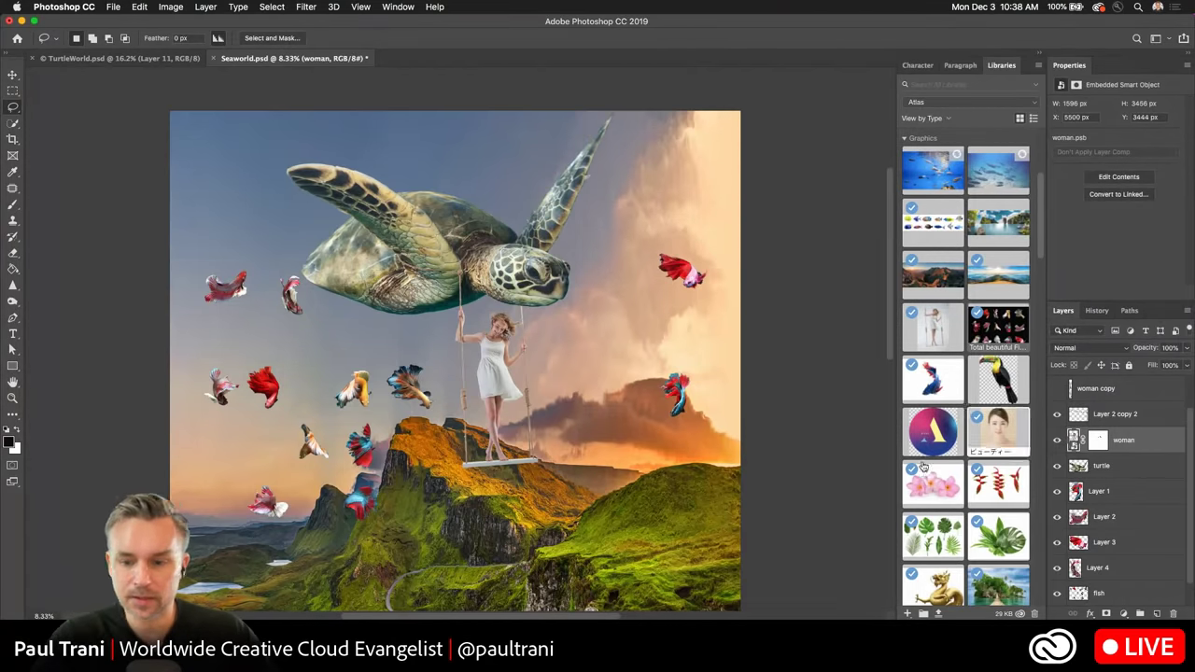
{"action": "scroll", "coordinate": [1098, 551], "scroll_direction": "up", "scroll_amount": 1}
Hide the lower fish group and select Layers 1 through 4 together.
{"action": "left_click", "coordinate": [1056, 603]}
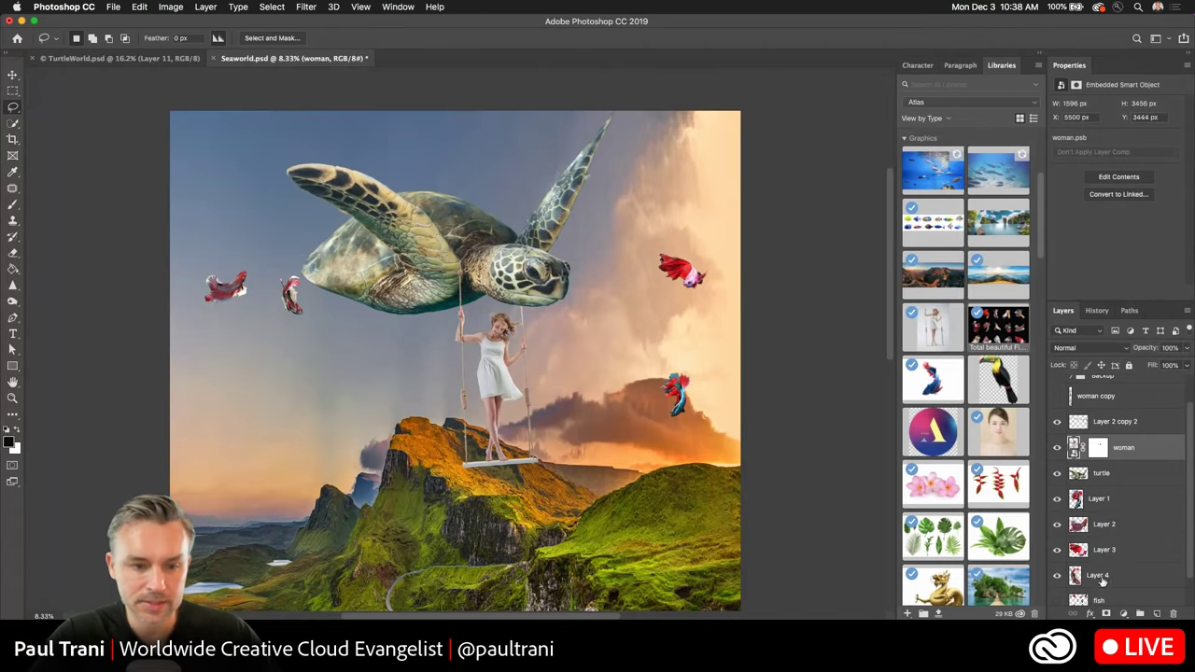
{"action": "left_click", "coordinate": [1110, 572]}
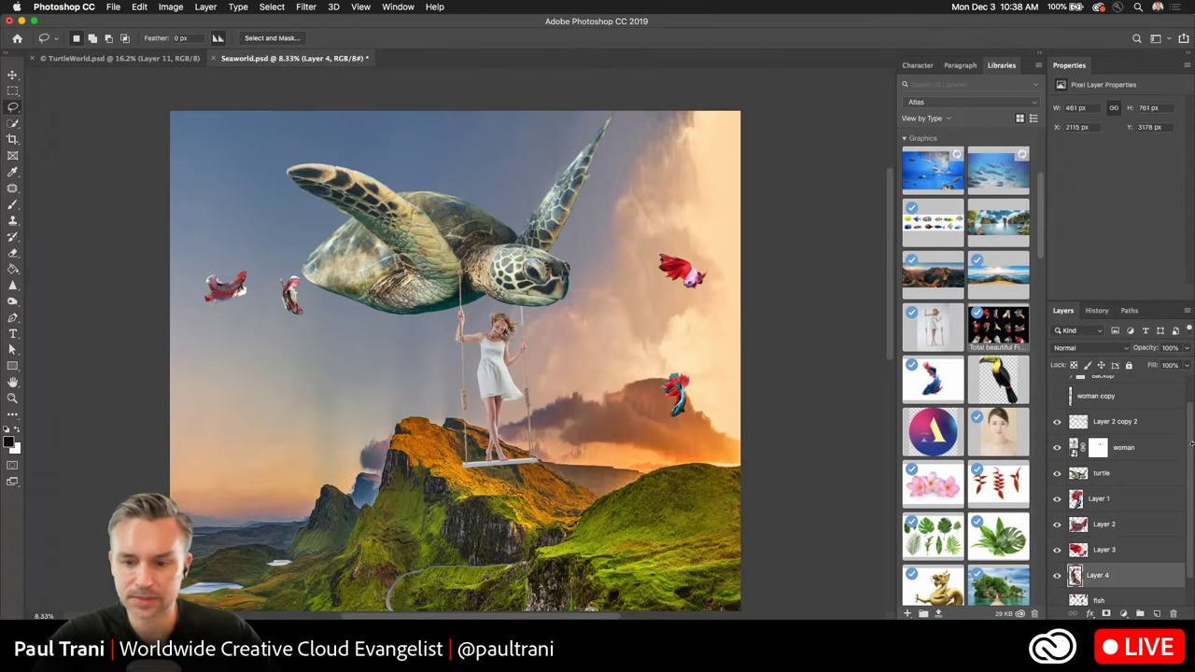
{"action": "left_click", "coordinate": [1101, 500], "text": "shift"}
{"action": "key", "text": "super+t"}
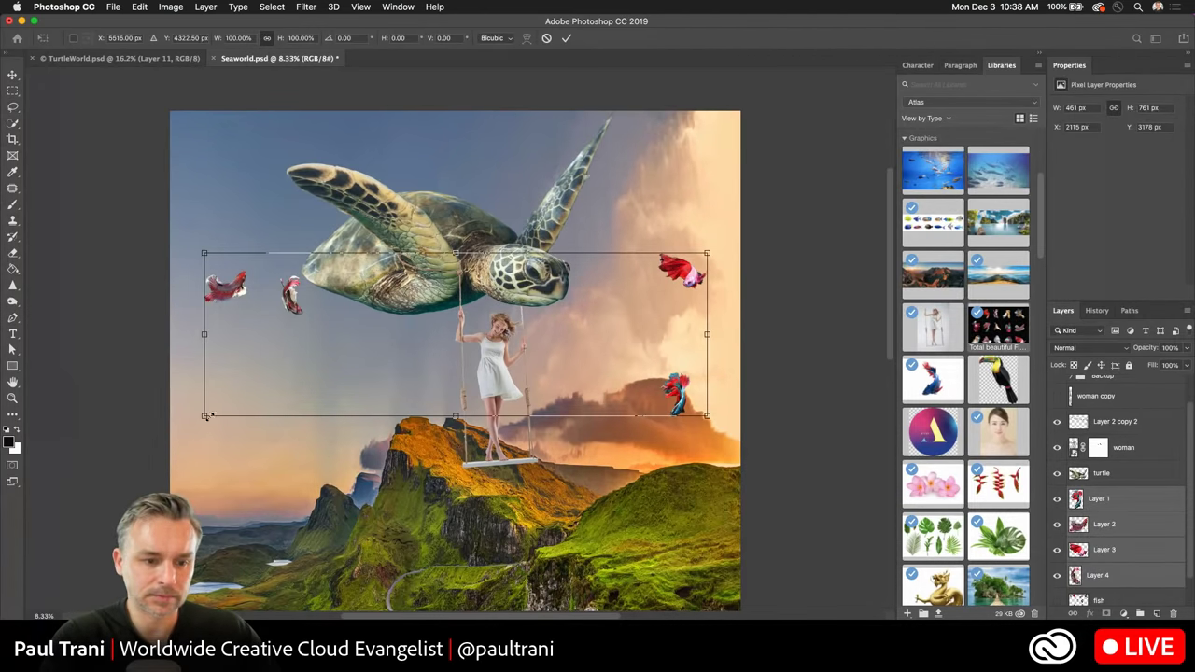
{"action": "key", "text": "Return"}
Place the Layer 1 blue-red fish just right of the turtle's head.
{"action": "key", "text": "l"}
{"action": "left_click", "coordinate": [1102, 501]}
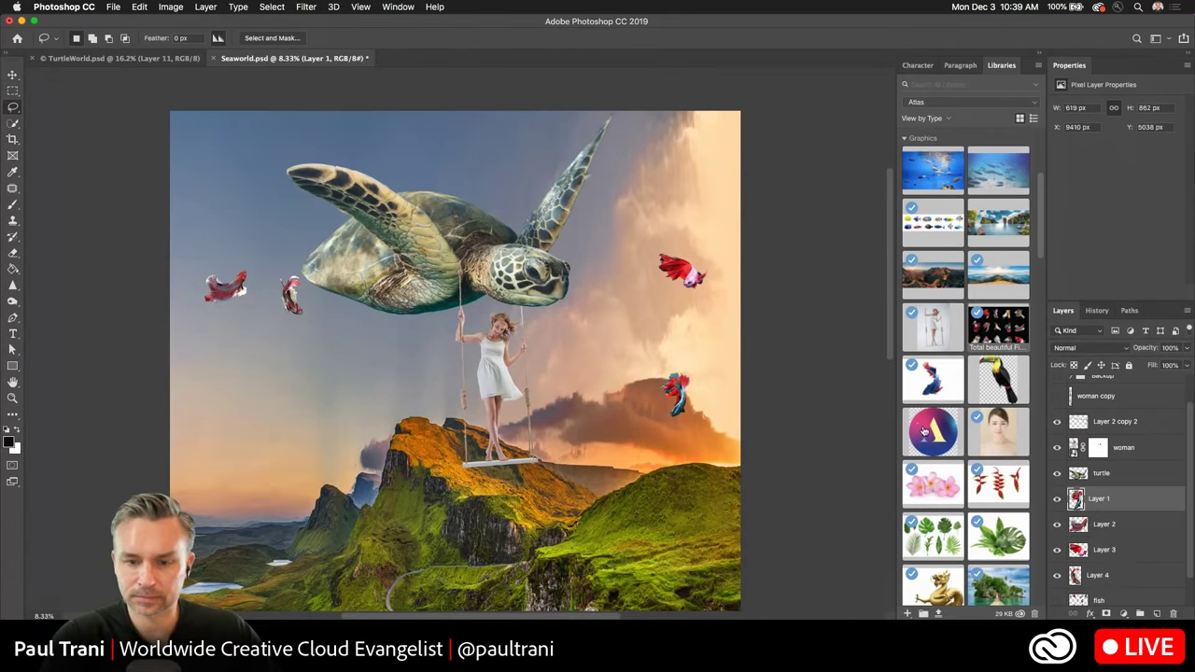
{"action": "left_click_drag", "start_coordinate": [666, 273], "coordinate": [593, 251]}
{"action": "left_click_drag", "start_coordinate": [588, 304], "coordinate": [620, 327]}
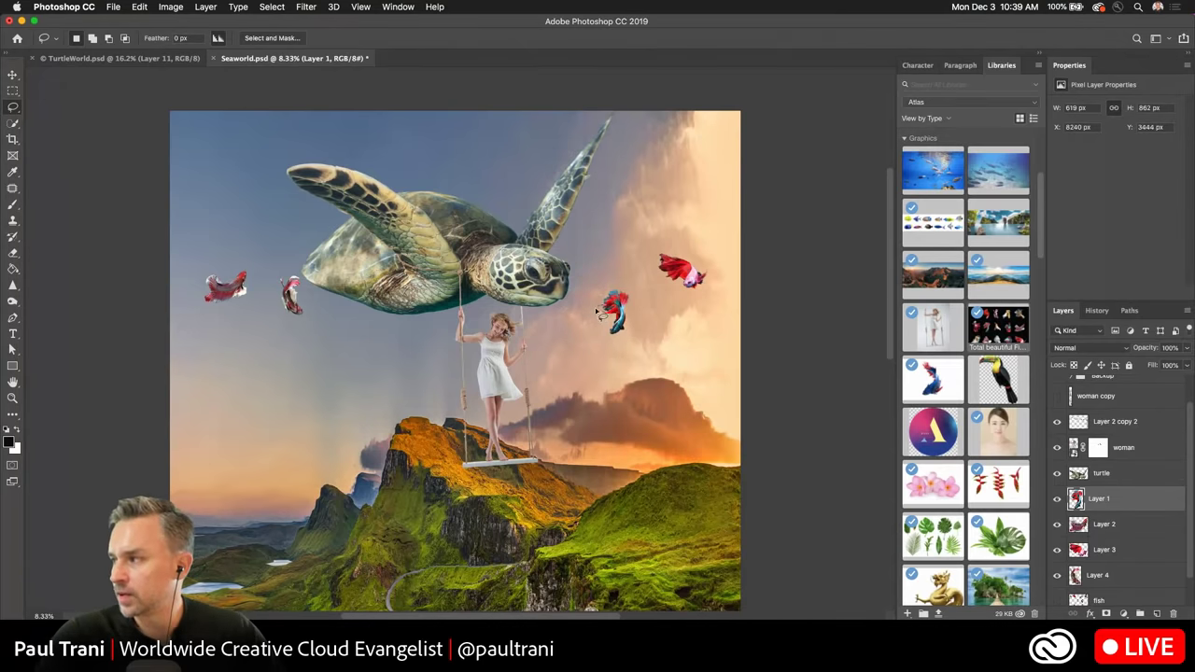
{"action": "left_click_drag", "start_coordinate": [665, 276], "coordinate": [691, 224]}
Select Layer 2 and enable Auto-Select on the Move tool.
{"action": "left_click", "coordinate": [1126, 529]}
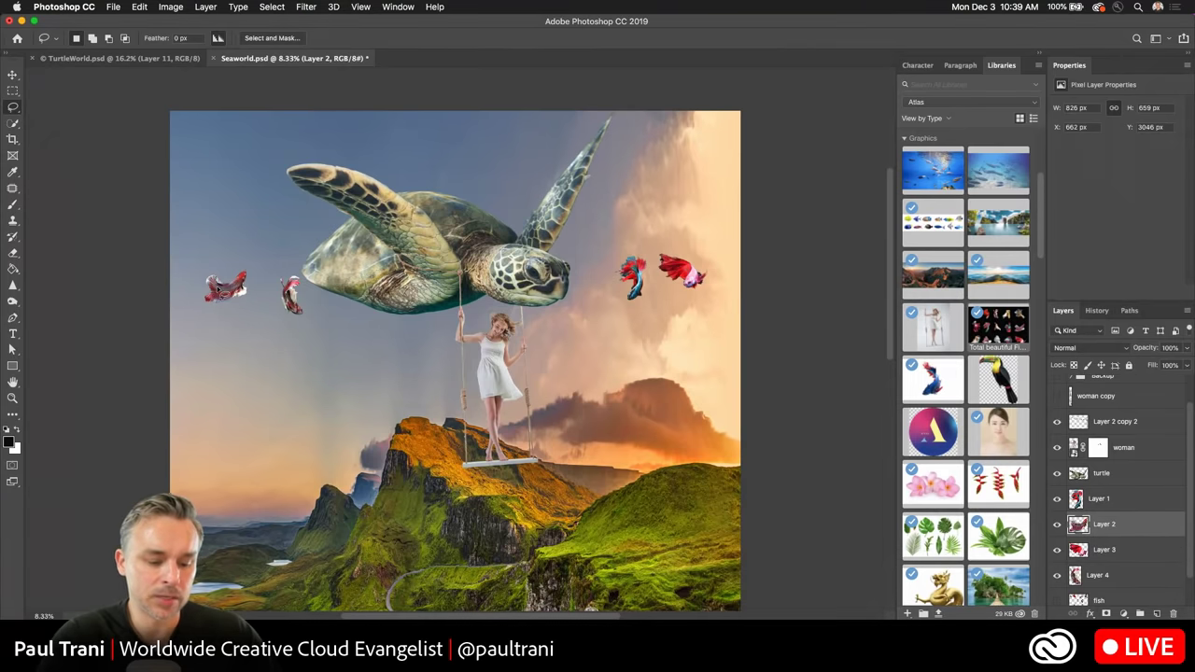
{"action": "left_click", "coordinate": [13, 76]}
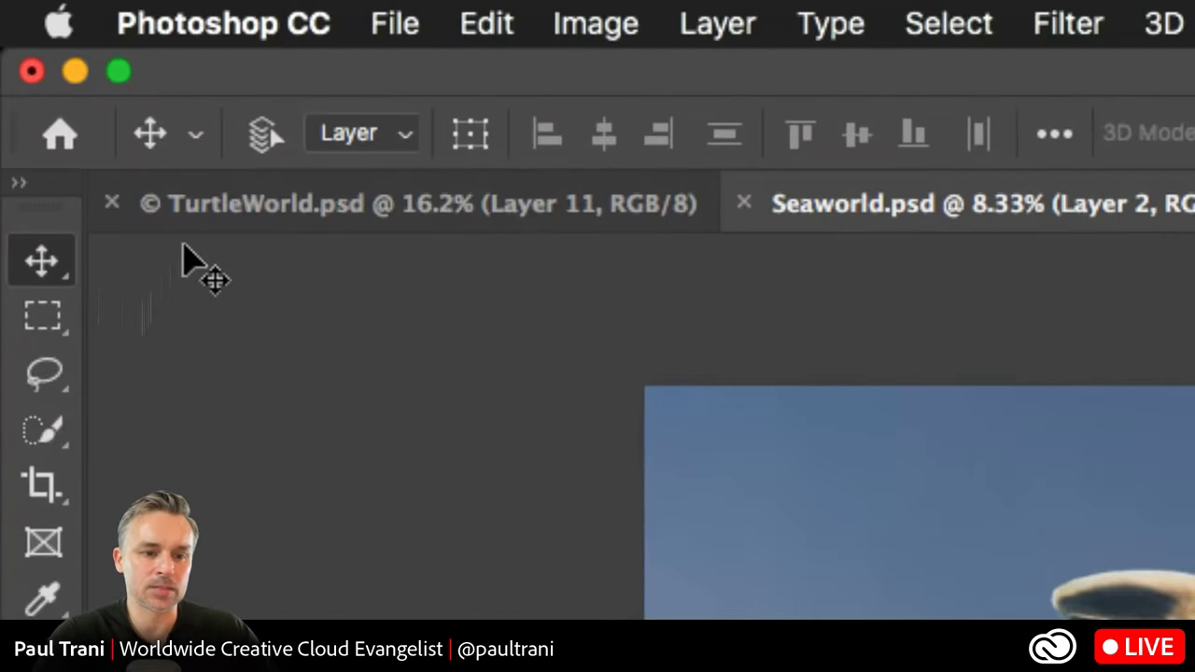
{"action": "left_click", "coordinate": [268, 164]}
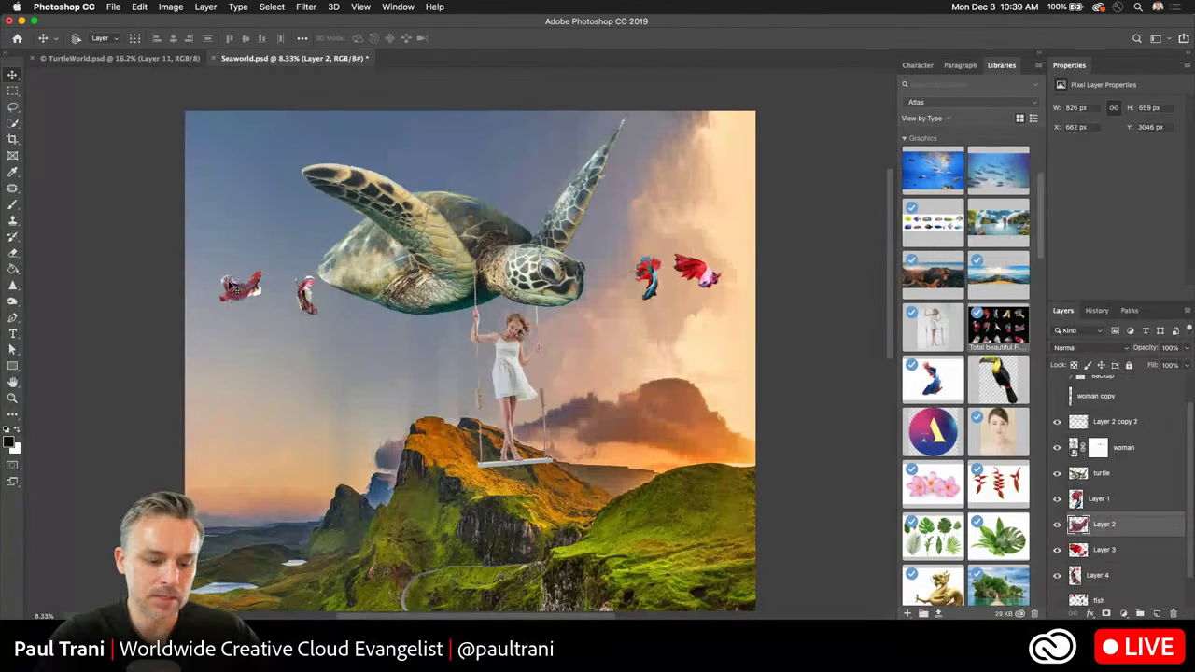
Undo an accidental background move and enlarge the small flipper fish to about 721 px wide.
{"action": "left_click_drag", "start_coordinate": [230, 286], "coordinate": [248, 400]}
{"action": "key", "text": "super+z"}
{"action": "key", "text": "super+t"}
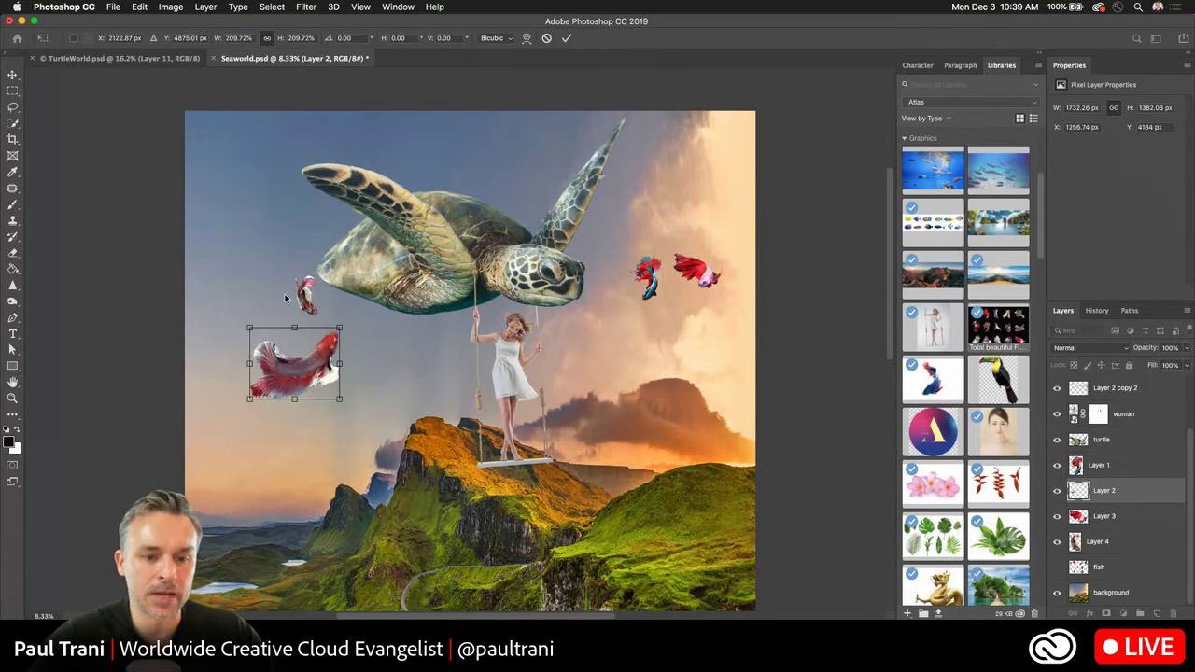
{"action": "key", "text": "Return"}
{"action": "left_click", "coordinate": [307, 297]}
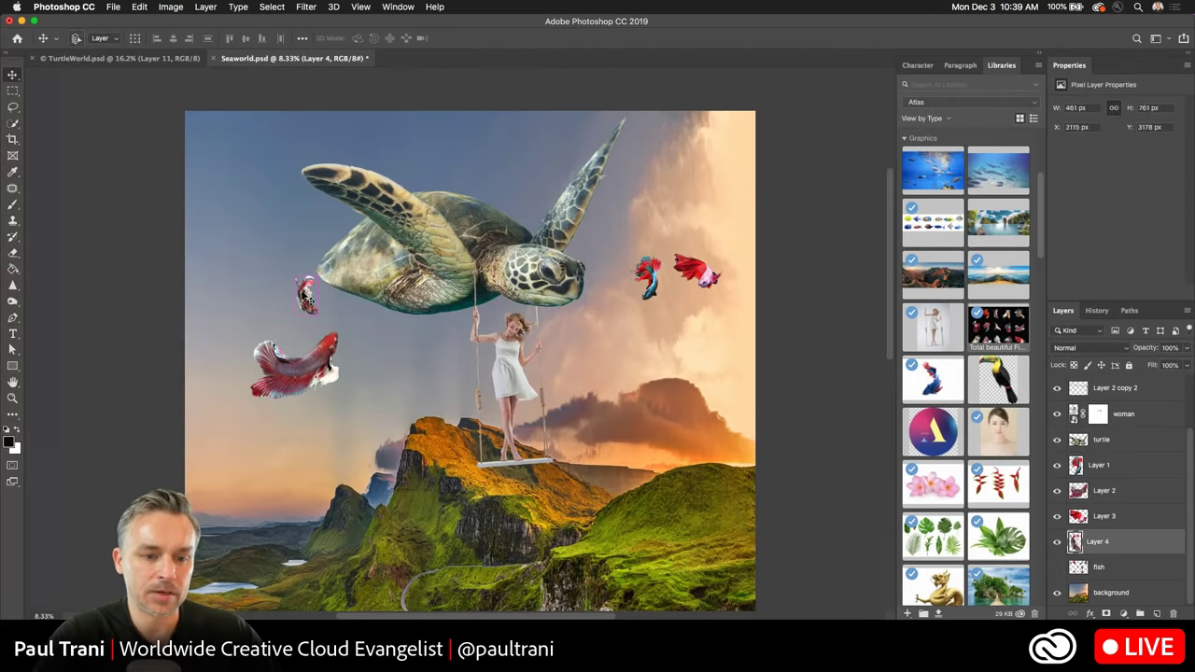
{"action": "key", "text": "super+t"}
{"action": "mouse_move", "coordinate": [285, 265]}
{"action": "left_mouse_down"}
{"action": "mouse_move", "coordinate": [256, 194]}
{"action": "mouse_move", "coordinate": [278, 234]}
{"action": "mouse_move", "coordinate": [279, 335]}
{"action": "mouse_move", "coordinate": [264, 260]}
{"action": "mouse_move", "coordinate": [349, 304]}
{"action": "mouse_move", "coordinate": [588, 214]}
{"action": "mouse_move", "coordinate": [220, 280]}
{"action": "mouse_move", "coordinate": [294, 266]}
{"action": "mouse_move", "coordinate": [280, 285]}
{"action": "left_mouse_up"}
{"action": "key", "text": "Return"}
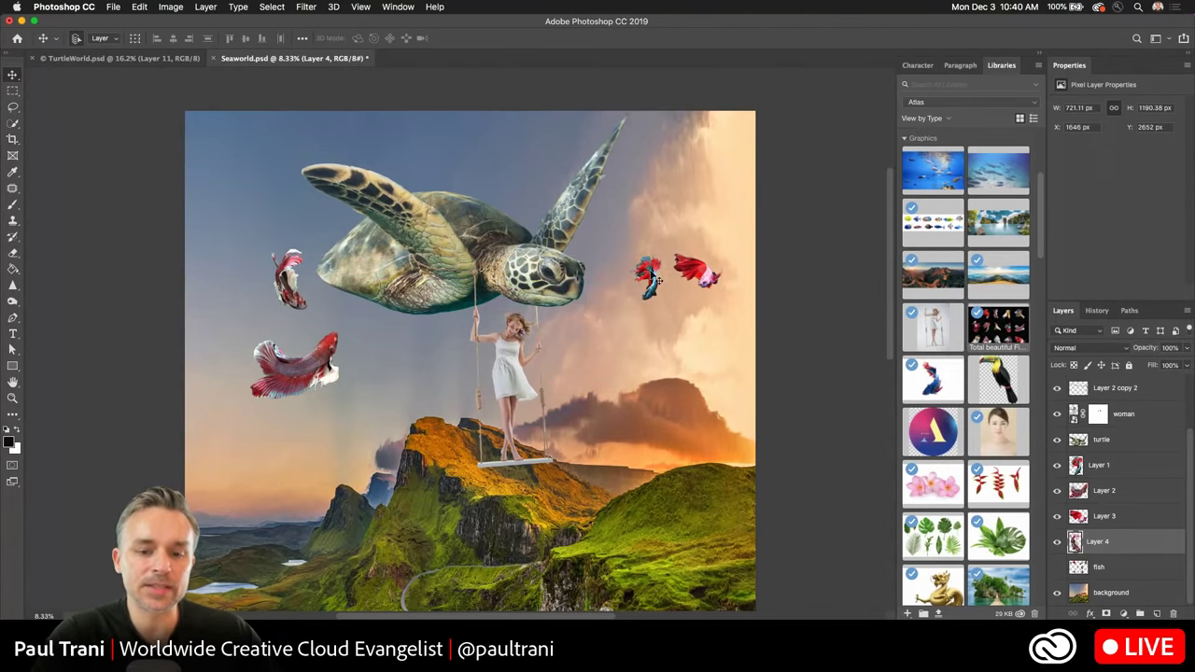
Rescale the blue-red fish and the right-hand red fish beside the turtle's head.
{"action": "left_click", "coordinate": [654, 278], "text": "super"}
{"action": "key", "text": "super+t"}
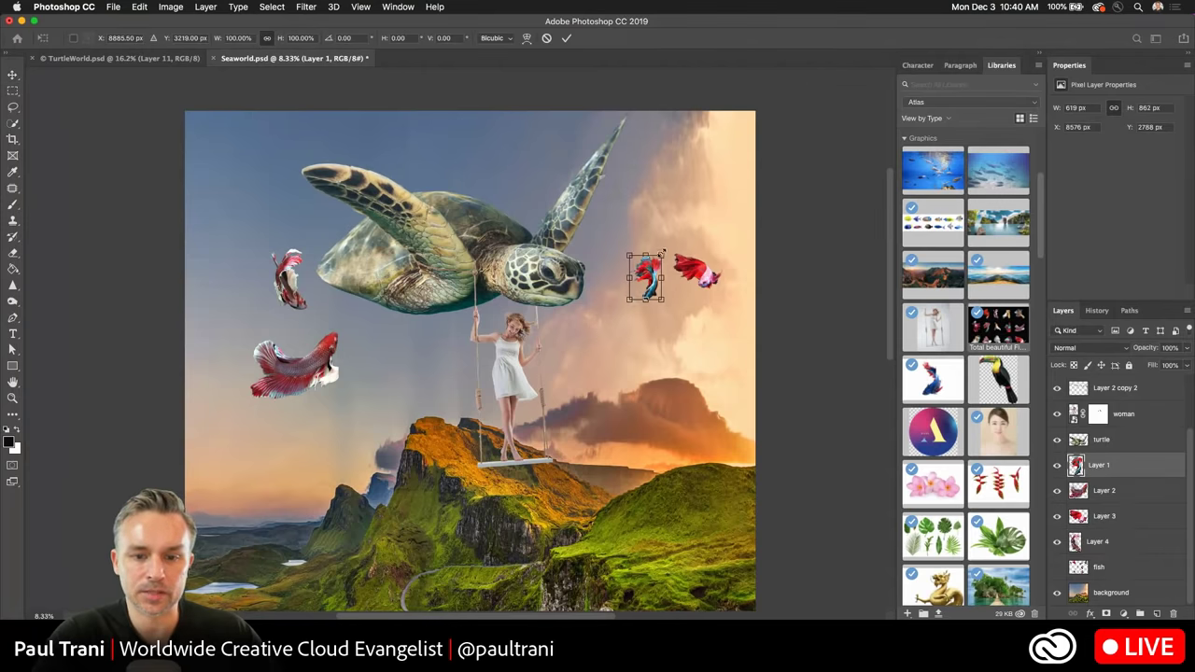
{"action": "key", "text": "Return"}
{"action": "left_click", "coordinate": [698, 275], "text": "super"}
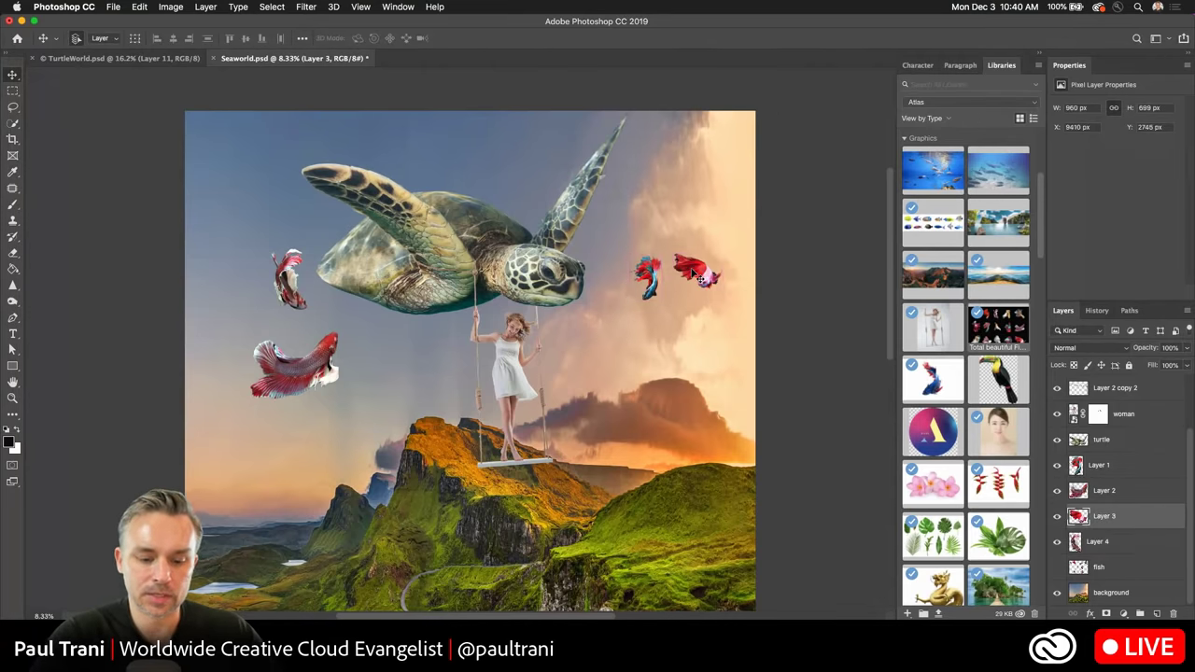
{"action": "key", "text": "super+t"}
{"action": "mouse_move", "coordinate": [721, 254]}
{"action": "left_mouse_down"}
{"action": "mouse_move", "coordinate": [710, 265]}
{"action": "mouse_move", "coordinate": [716, 259]}
{"action": "left_mouse_up"}
{"action": "key", "text": "Return"}
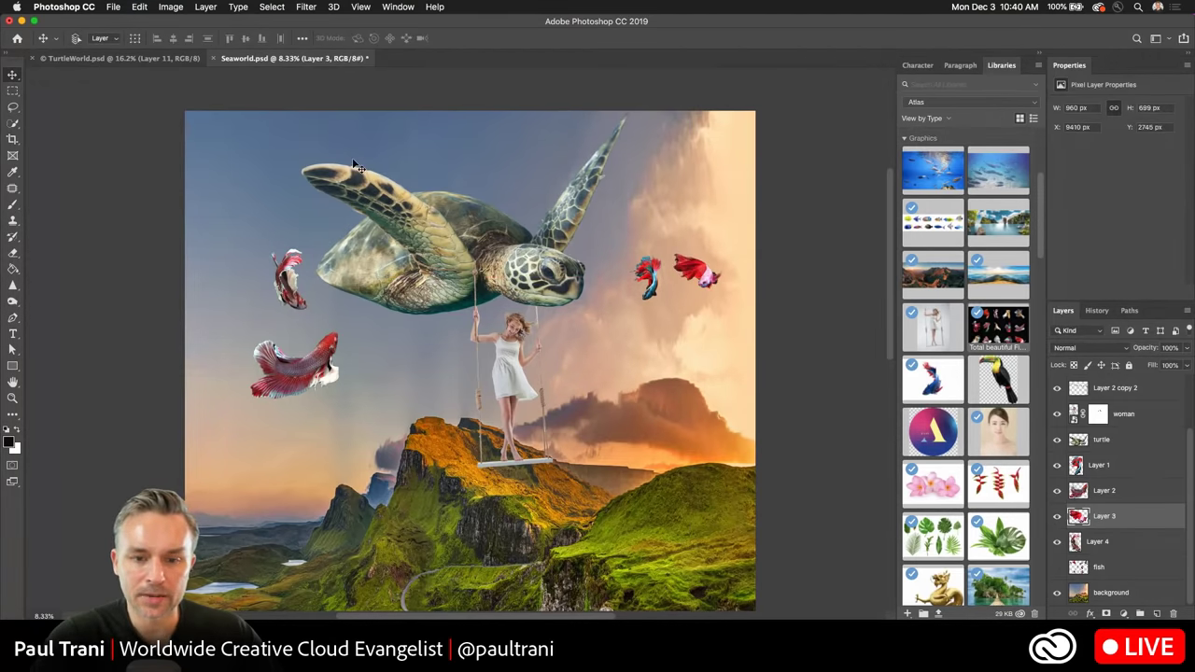
Convert fish Layers 1, 2, 3 and 4 into smart objects.
{"action": "right_click", "coordinate": [1125, 516]}
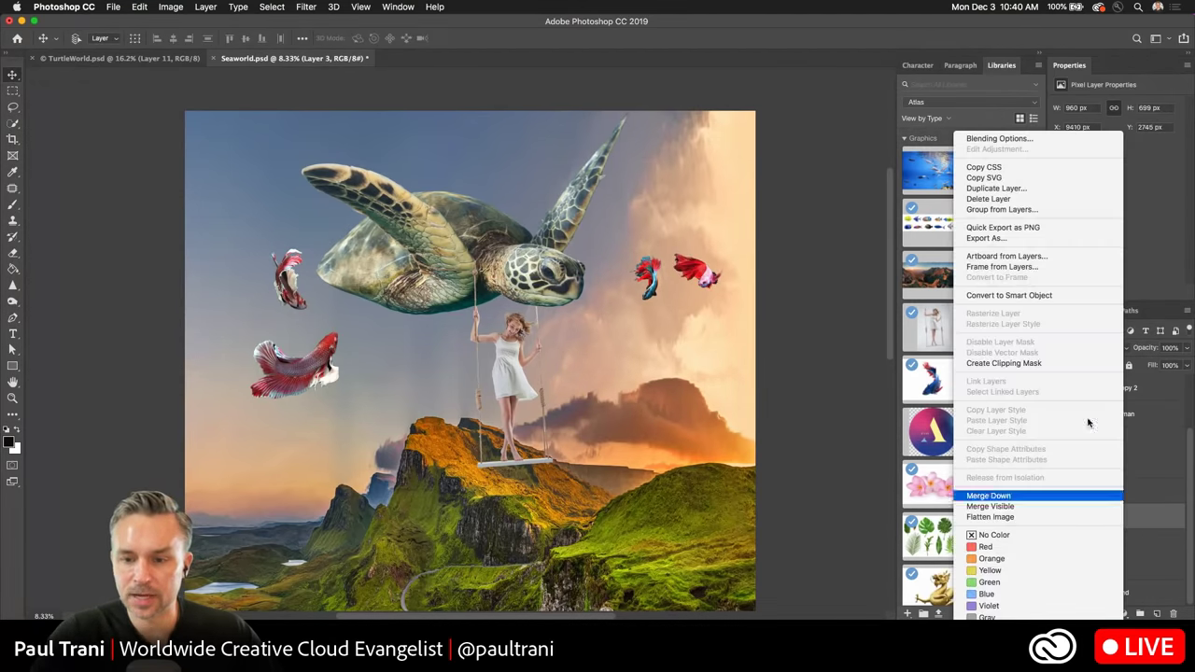
{"action": "left_click", "coordinate": [1044, 297]}
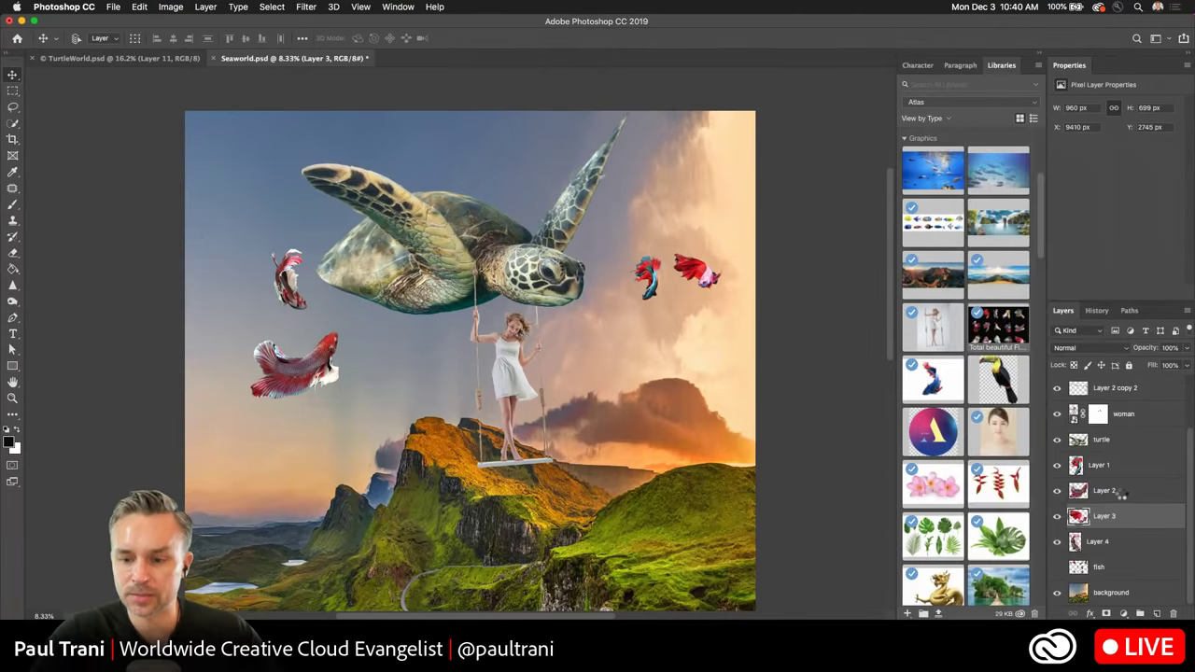
{"action": "right_click", "coordinate": [1128, 493]}
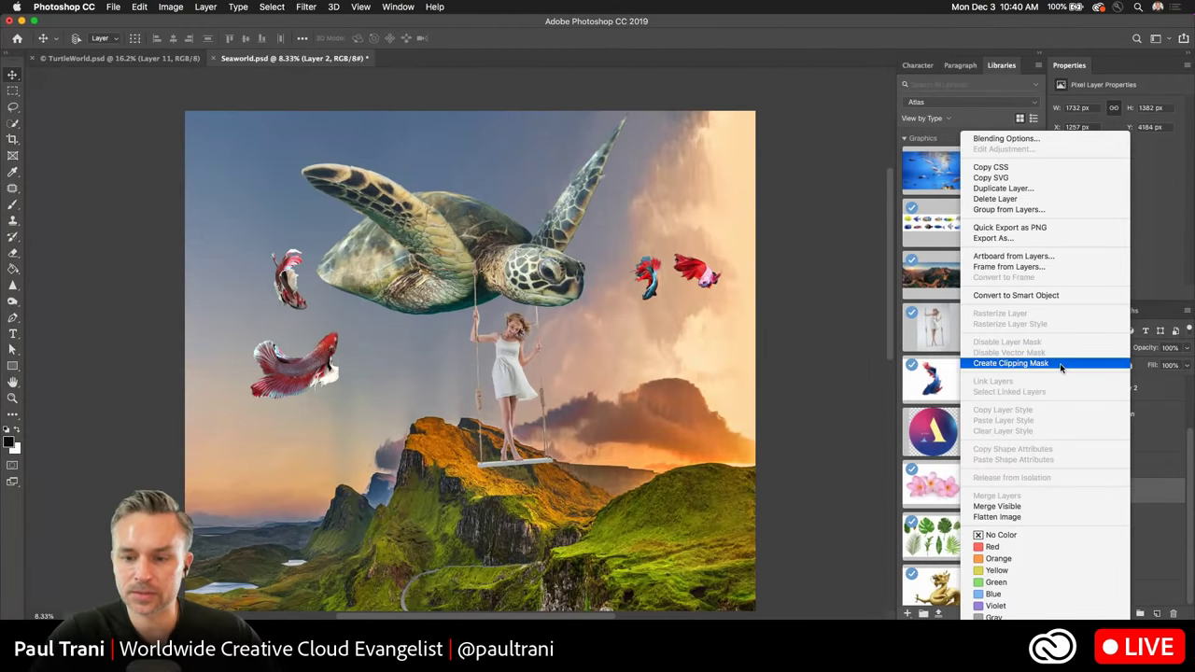
{"action": "left_click", "coordinate": [1058, 297]}
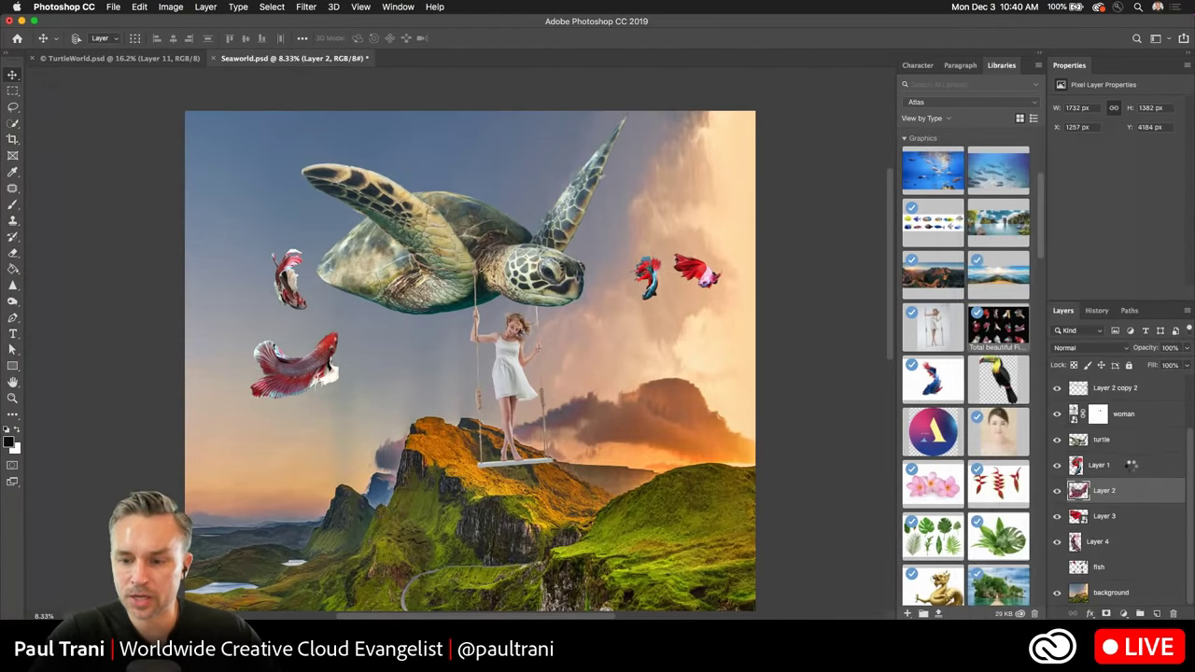
{"action": "left_click", "coordinate": [1124, 466]}
{"action": "right_click", "coordinate": [1128, 470]}
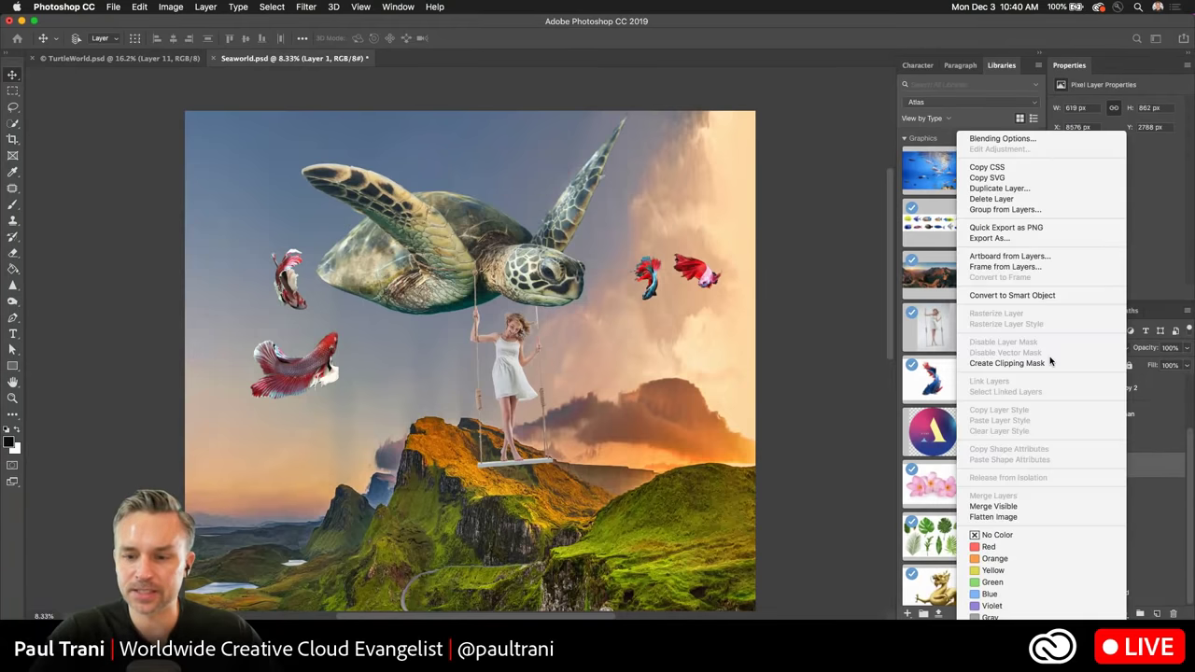
{"action": "left_click", "coordinate": [1053, 297]}
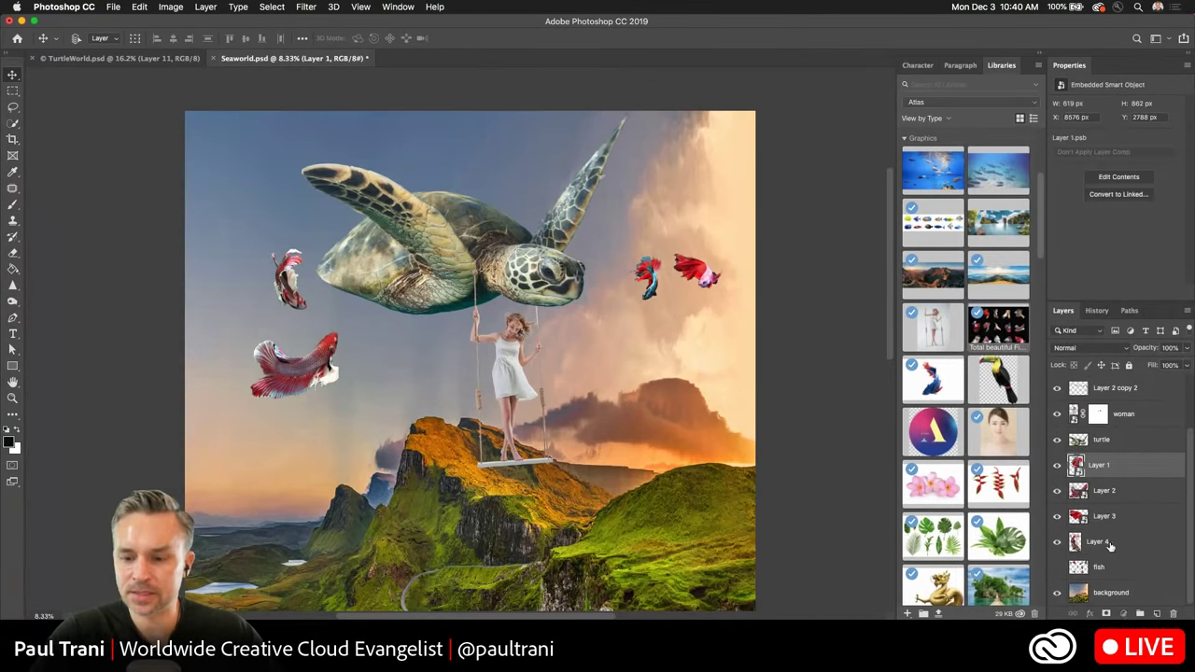
{"action": "right_click", "coordinate": [1109, 546]}
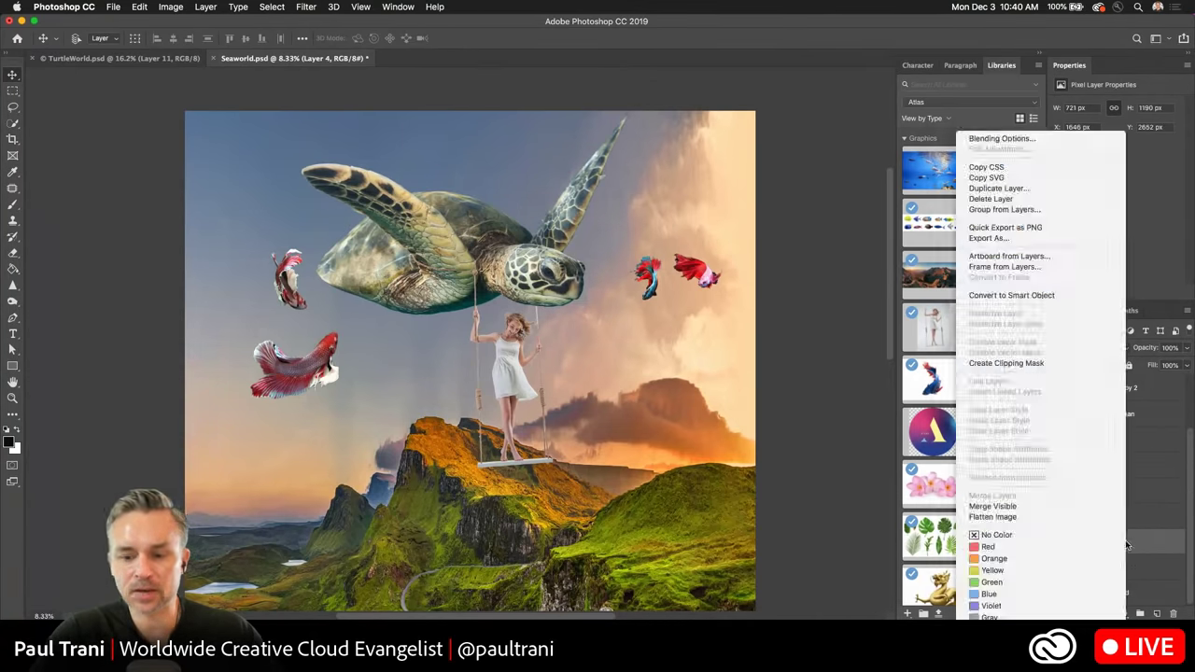
{"action": "left_click", "coordinate": [1059, 297]}
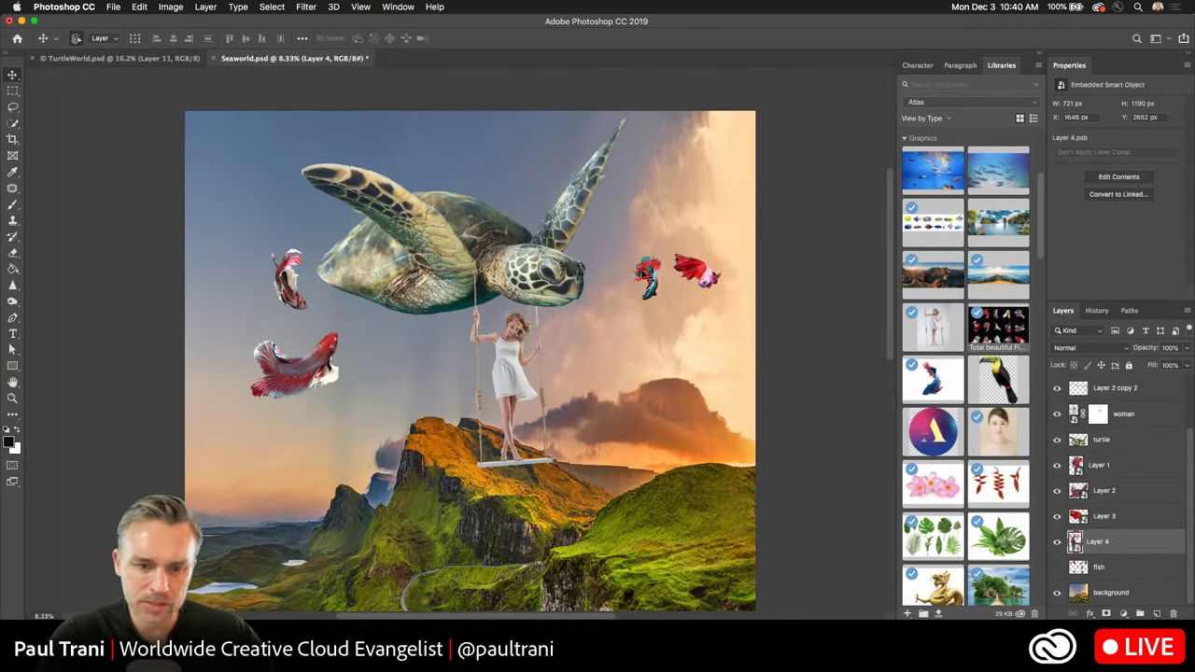
Move the blue-red fish and the right-hand red fish up against the turtle's head.
{"action": "left_click", "coordinate": [651, 276], "text": "super"}
{"action": "key", "text": "super+t"}
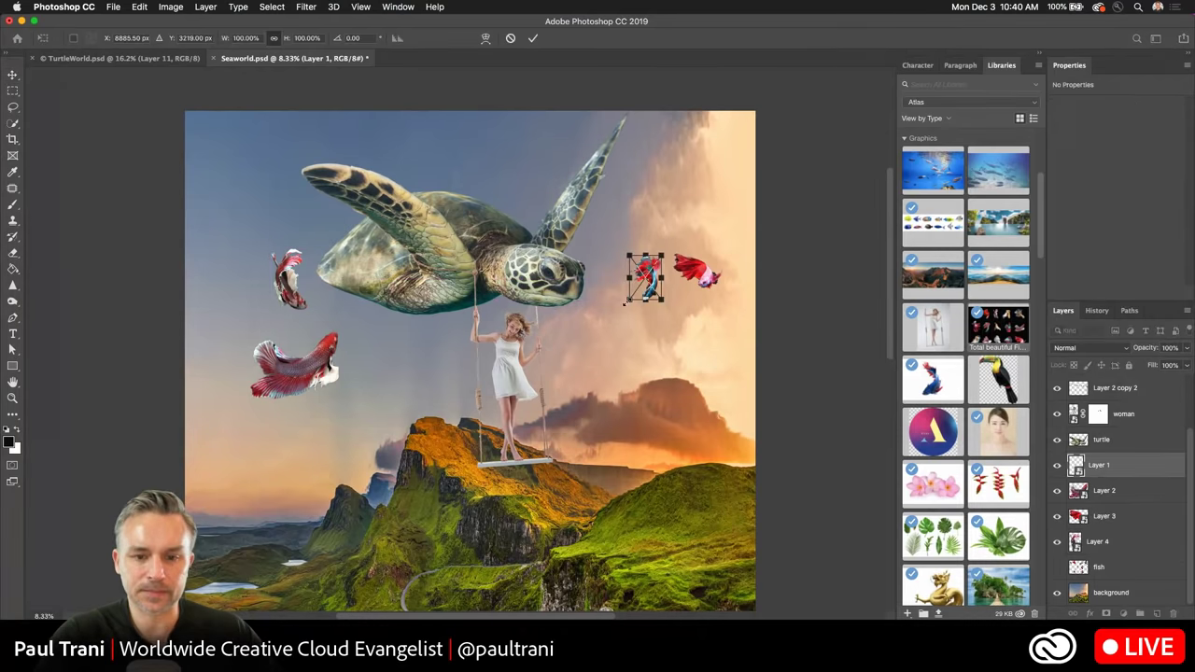
{"action": "key", "text": "Return"}
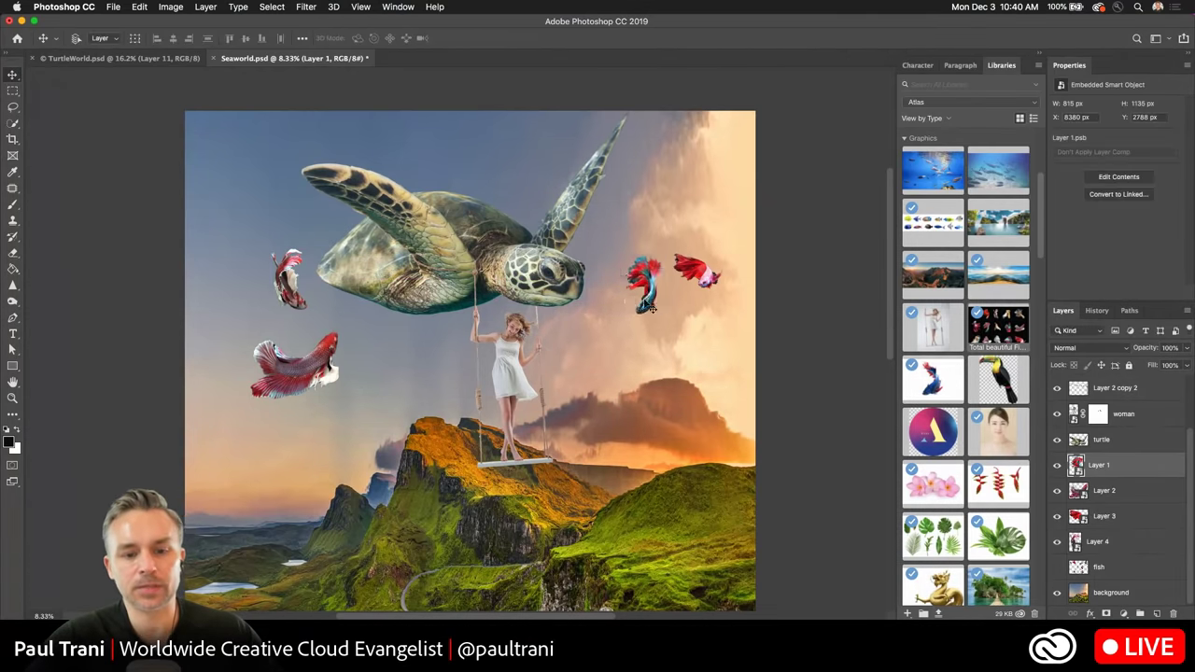
{"action": "left_click_drag", "start_coordinate": [651, 271], "coordinate": [612, 306]}
{"action": "left_click_drag", "start_coordinate": [694, 275], "coordinate": [642, 267]}
{"action": "left_click", "coordinate": [709, 276]}
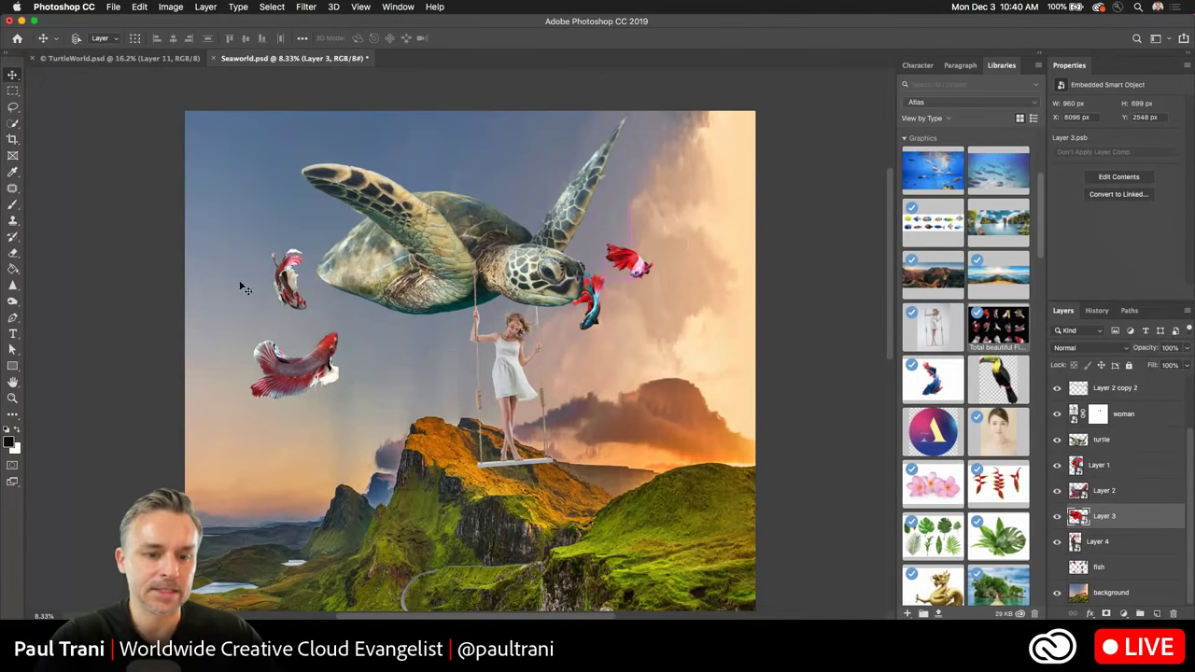
{"action": "left_click_drag", "start_coordinate": [583, 292], "coordinate": [642, 314]}
Place the library's School of Fish image across the sky, scaled to about 226%.
{"action": "left_click_drag", "start_coordinate": [1008, 182], "coordinate": [385, 243]}
{"action": "left_click_drag", "start_coordinate": [312, 300], "coordinate": [21, 467]}
{"action": "left_click_drag", "start_coordinate": [194, 359], "coordinate": [385, 319]}
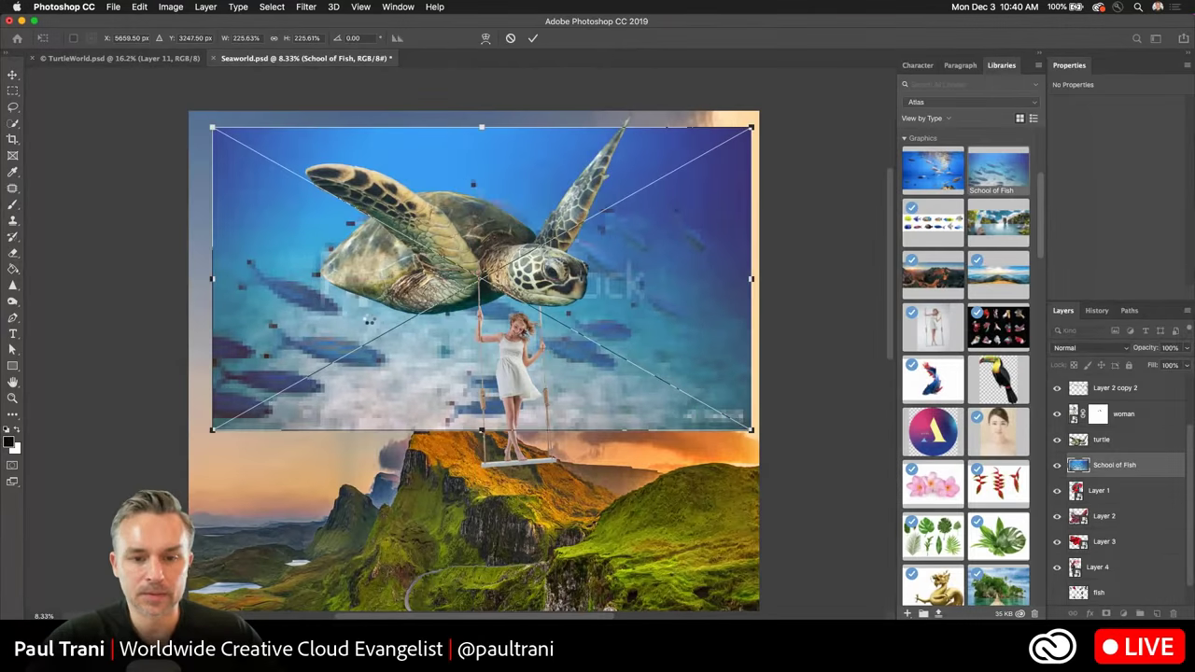
Commit the School of Fish placement and hide the Layer 2 copy 2, turtle and School of Fish layers.
{"action": "key", "text": "Return"}
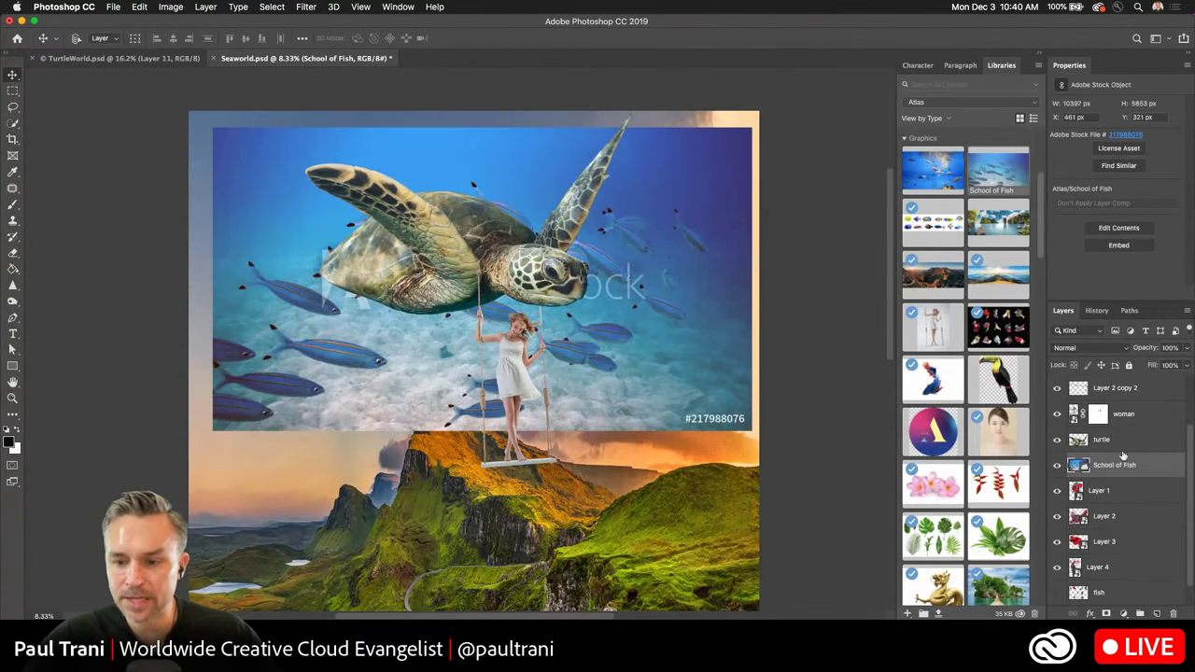
{"action": "left_click_drag", "start_coordinate": [1144, 299], "coordinate": [1144, 150]}
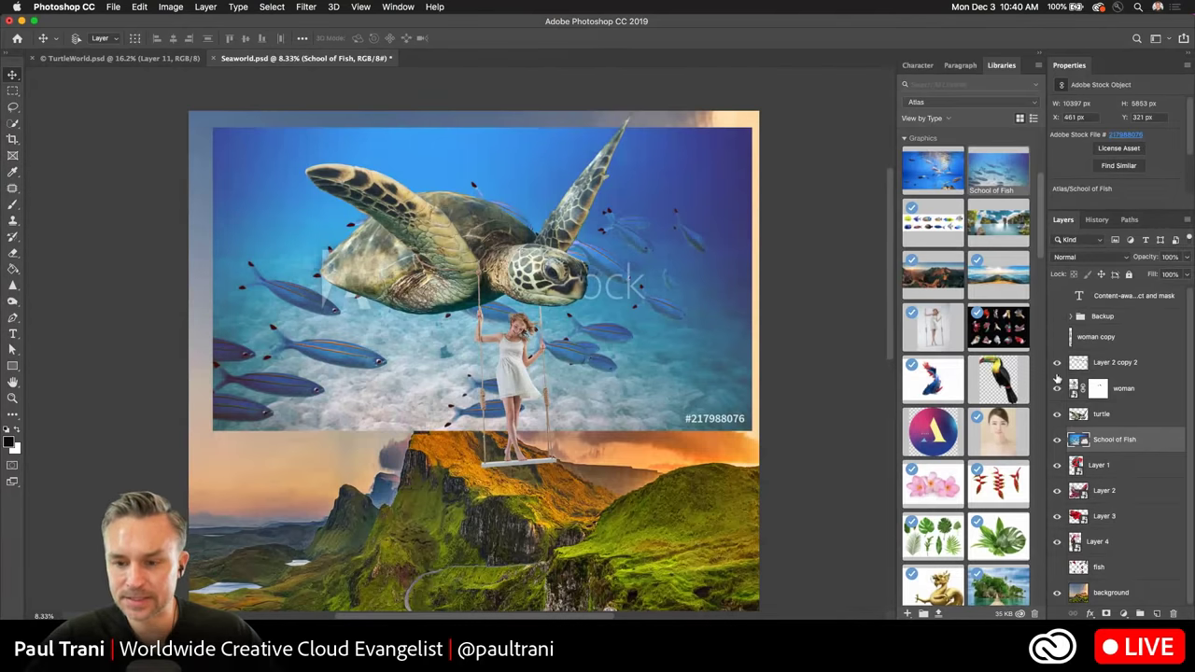
{"action": "left_click", "coordinate": [1057, 364]}
{"action": "left_click", "coordinate": [1056, 423]}
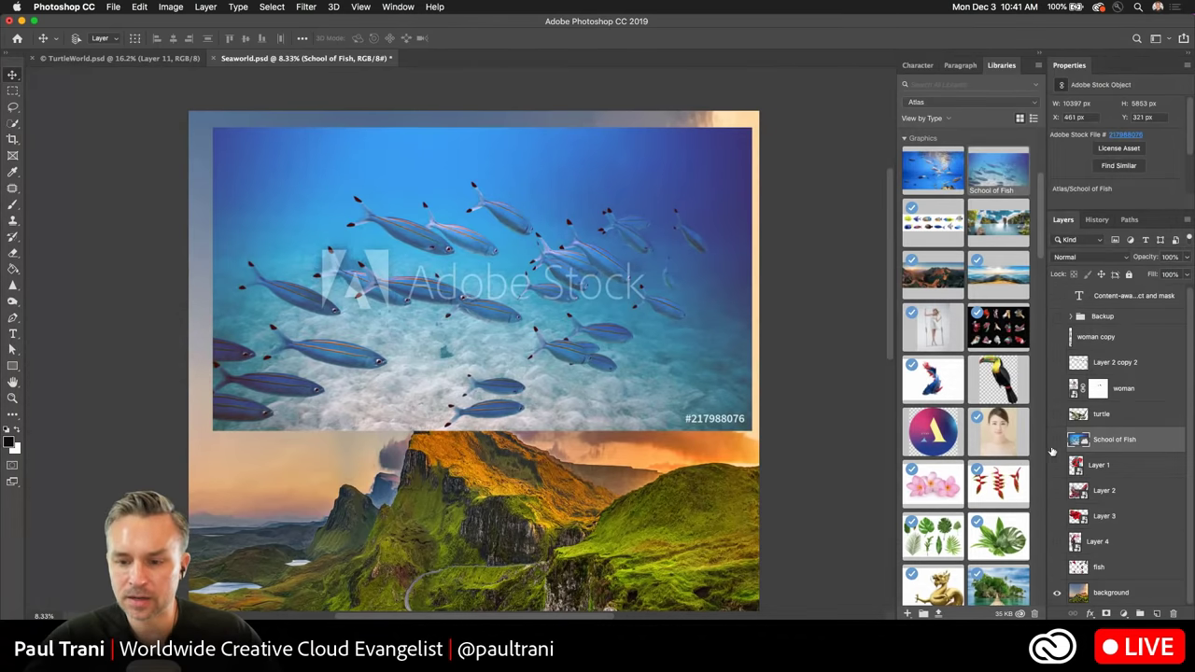
{"action": "left_click", "coordinate": [1057, 439]}
Move the CONTENT-AWARE FILL text higher, hide it, and reselect the visible School of Fish layer.
{"action": "left_click", "coordinate": [1058, 296]}
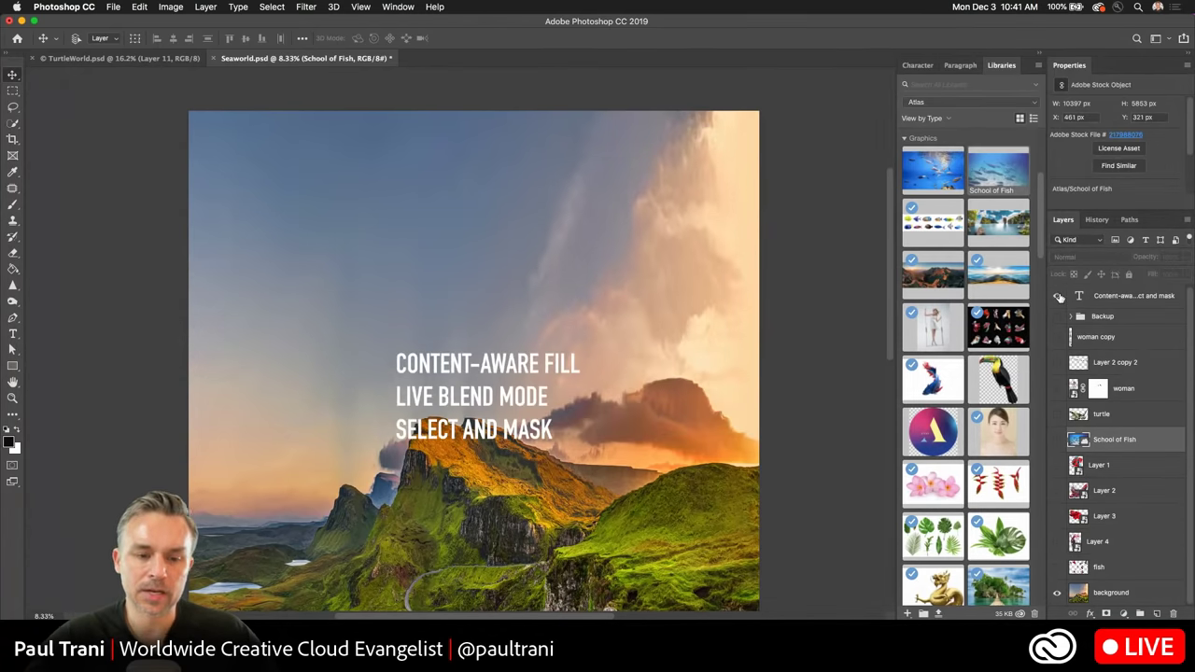
{"action": "left_click", "coordinate": [1095, 297]}
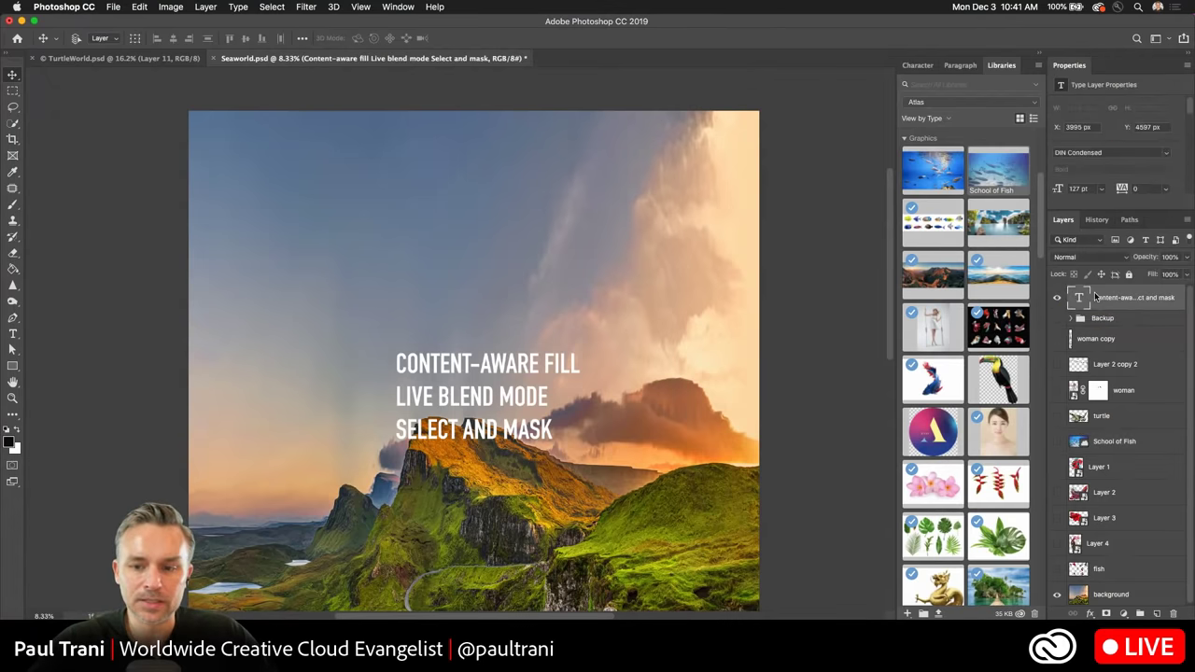
{"action": "left_click_drag", "start_coordinate": [407, 366], "coordinate": [396, 271]}
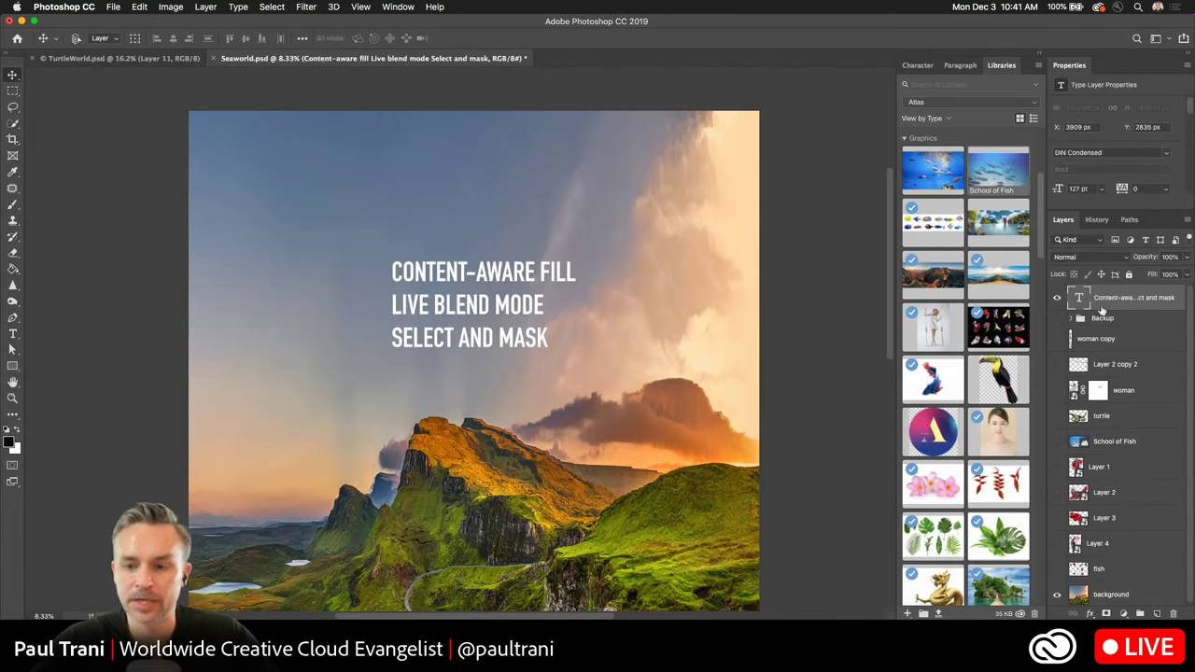
{"action": "left_click", "coordinate": [1059, 298]}
{"action": "left_click", "coordinate": [1057, 442]}
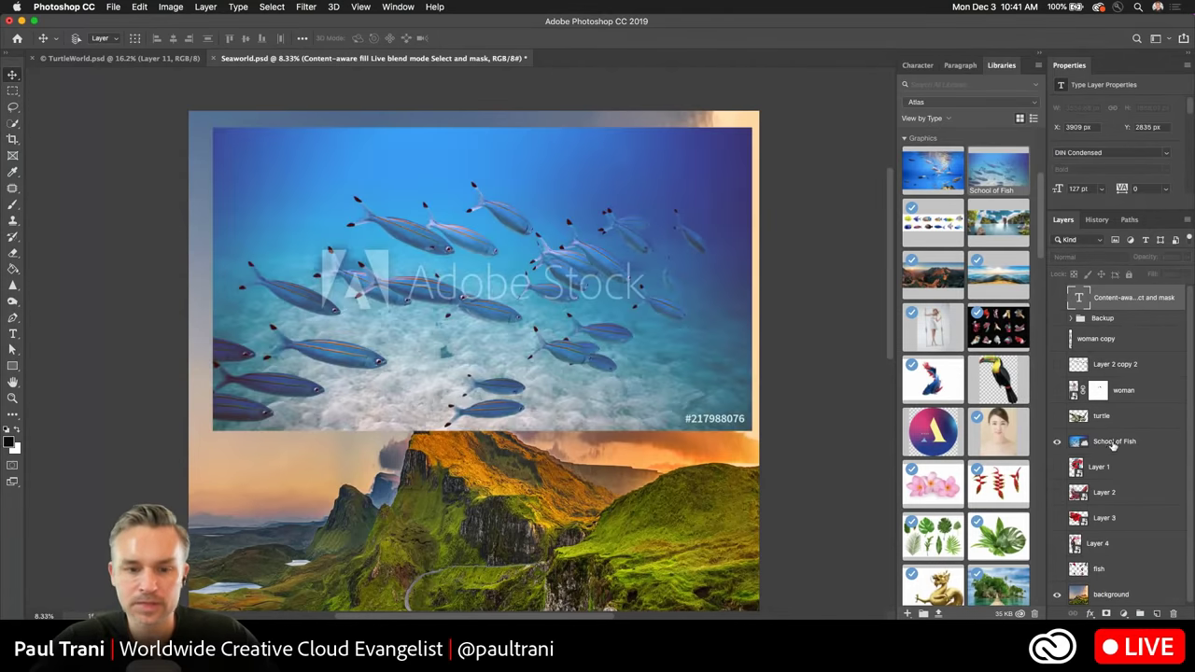
{"action": "left_click", "coordinate": [1106, 445]}
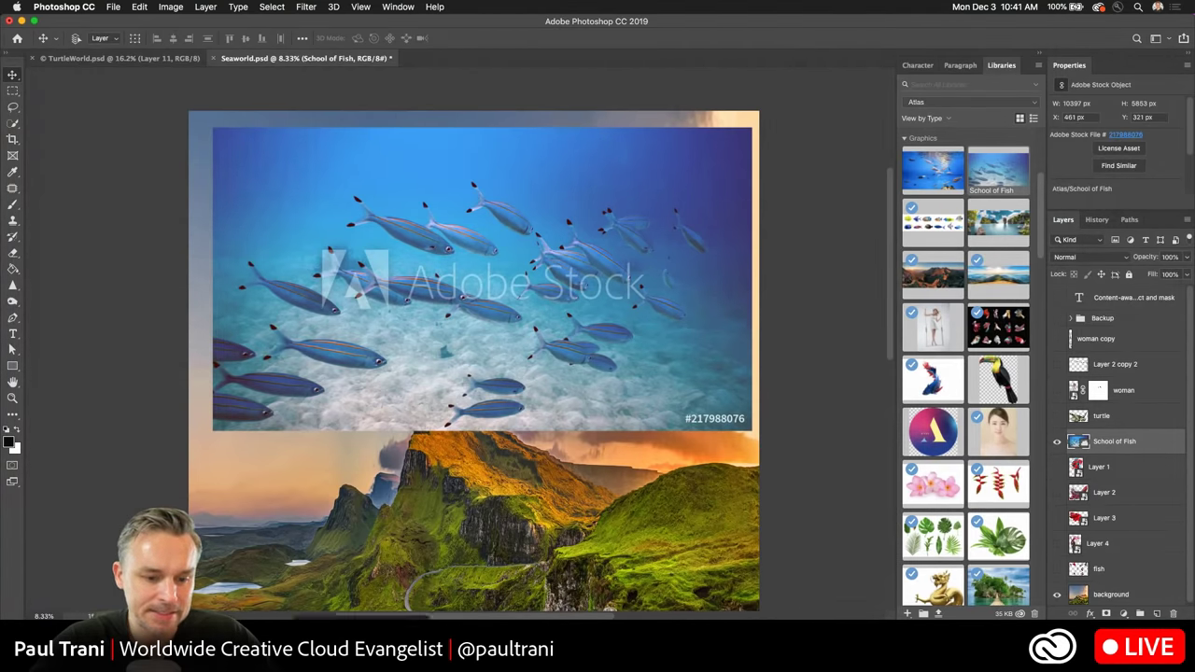
{"action": "key", "text": "super+Tab"}
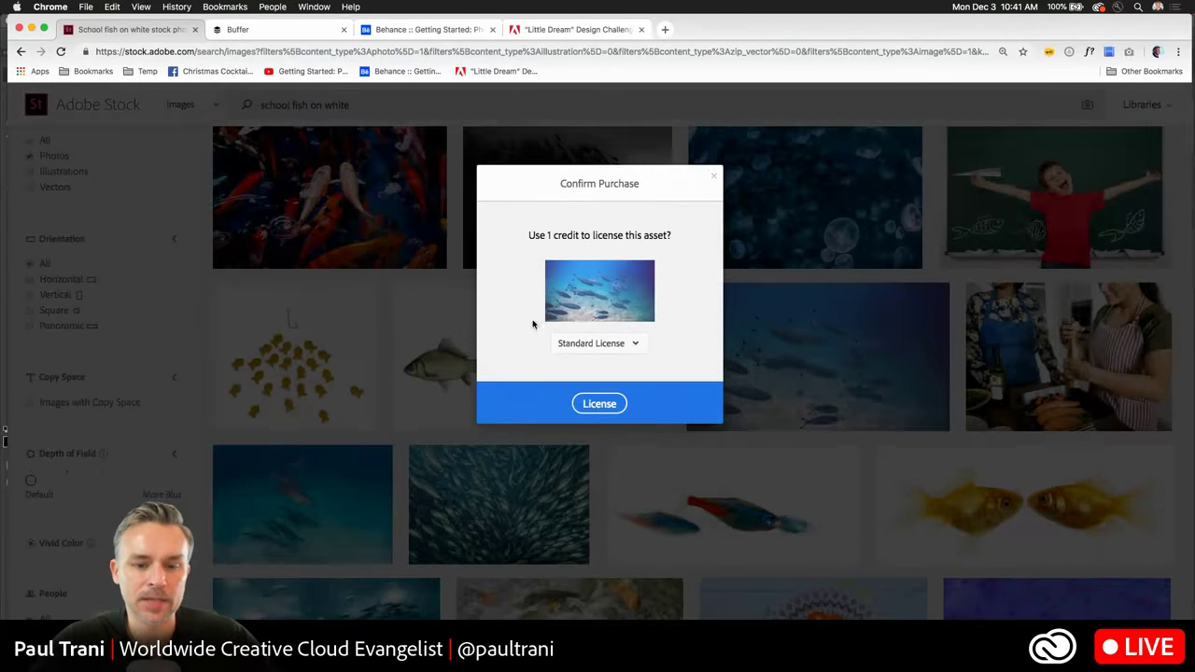
License the school-of-fish photo for 1 credit and dismiss the asset-ready dialog.
{"action": "left_click", "coordinate": [601, 410]}
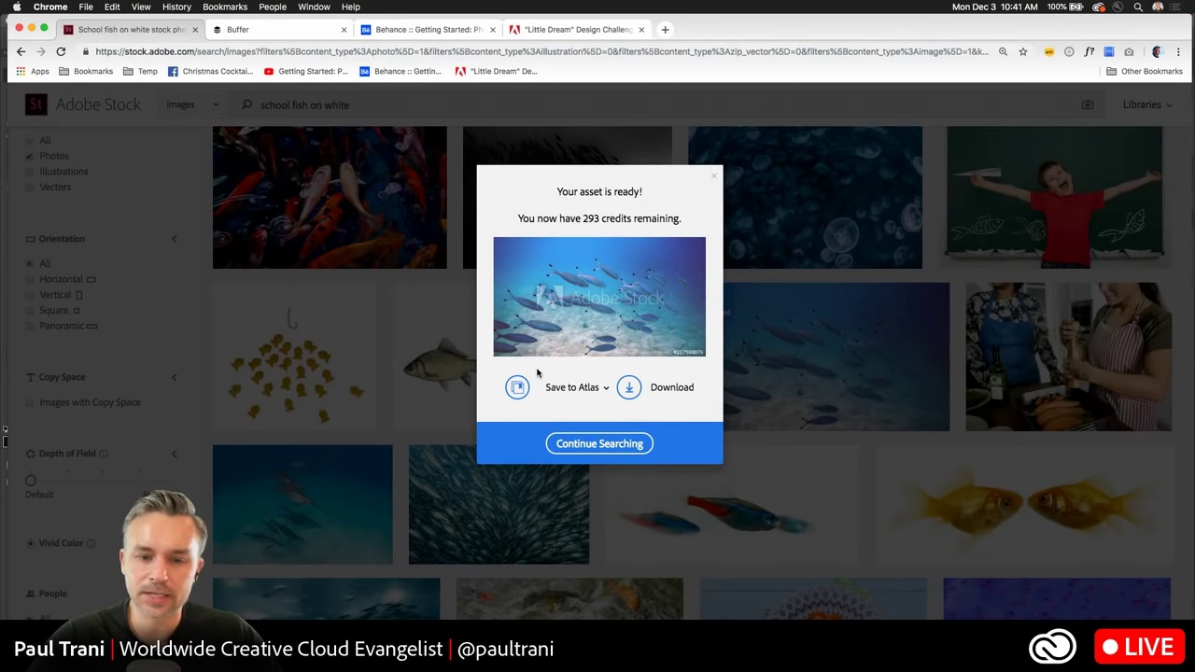
{"action": "left_click", "coordinate": [715, 176]}
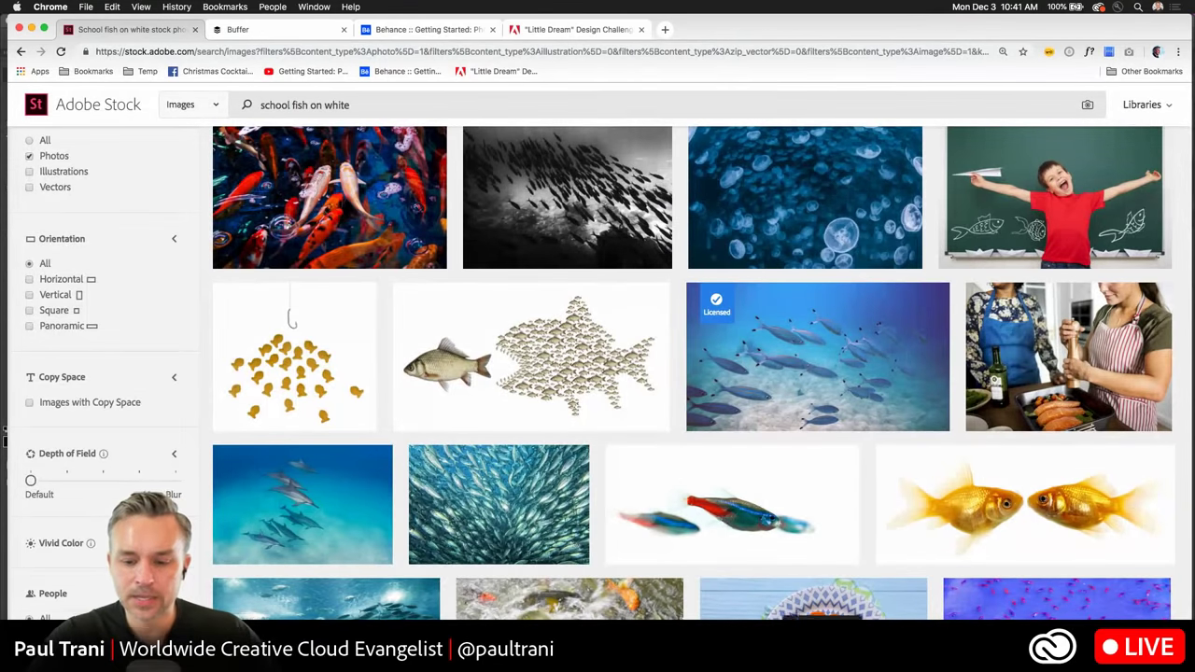
Bring Windowed forward and minimize the Chrome, Photoshop and Outlook windows.
{"action": "key", "text": "super+Tab"}
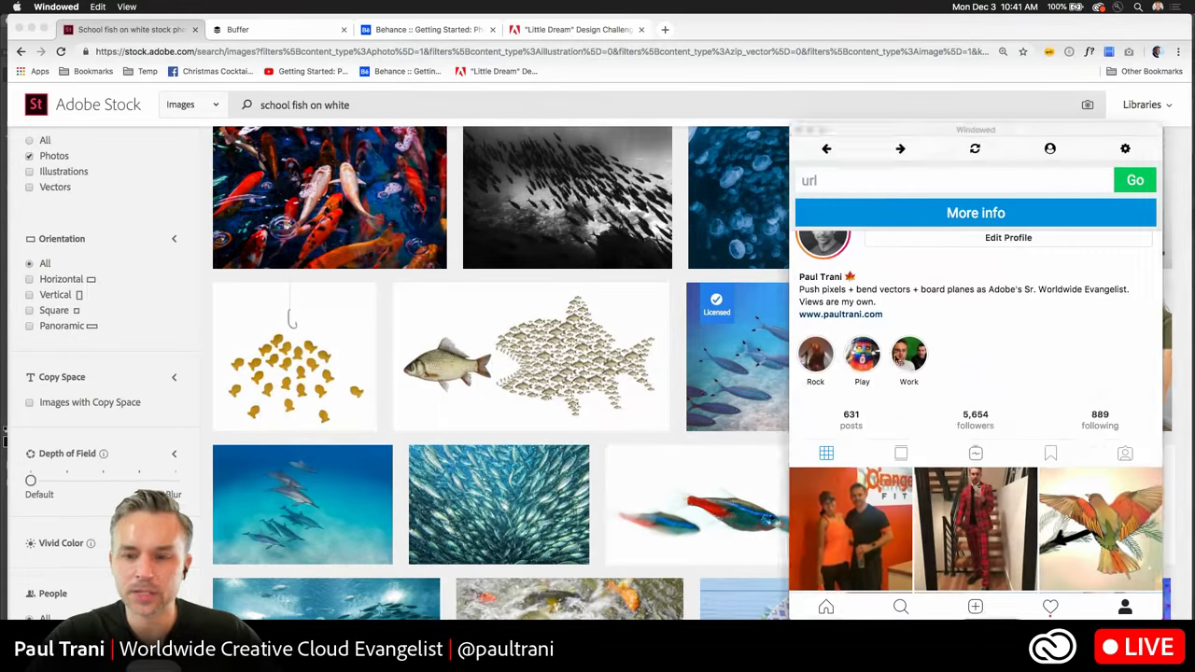
{"action": "mouse_move", "coordinate": [869, 133]}
{"action": "left_mouse_down"}
{"action": "mouse_move", "coordinate": [867, 452]}
{"action": "mouse_move", "coordinate": [871, 123]}
{"action": "left_mouse_up"}
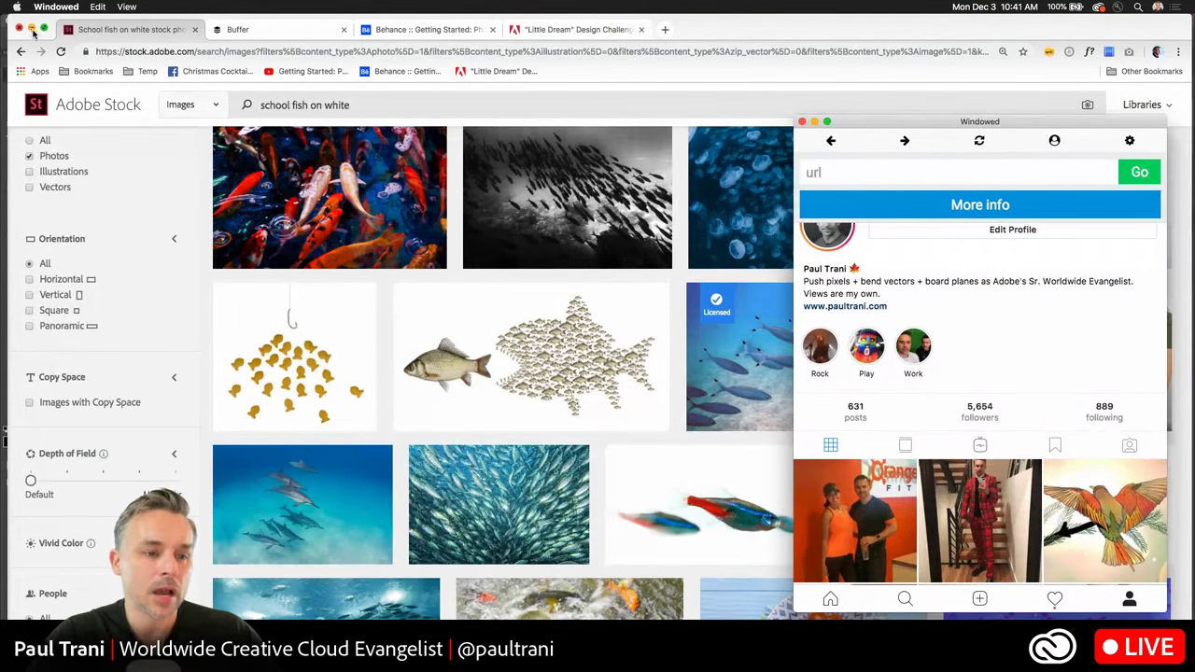
{"action": "left_click", "coordinate": [31, 29]}
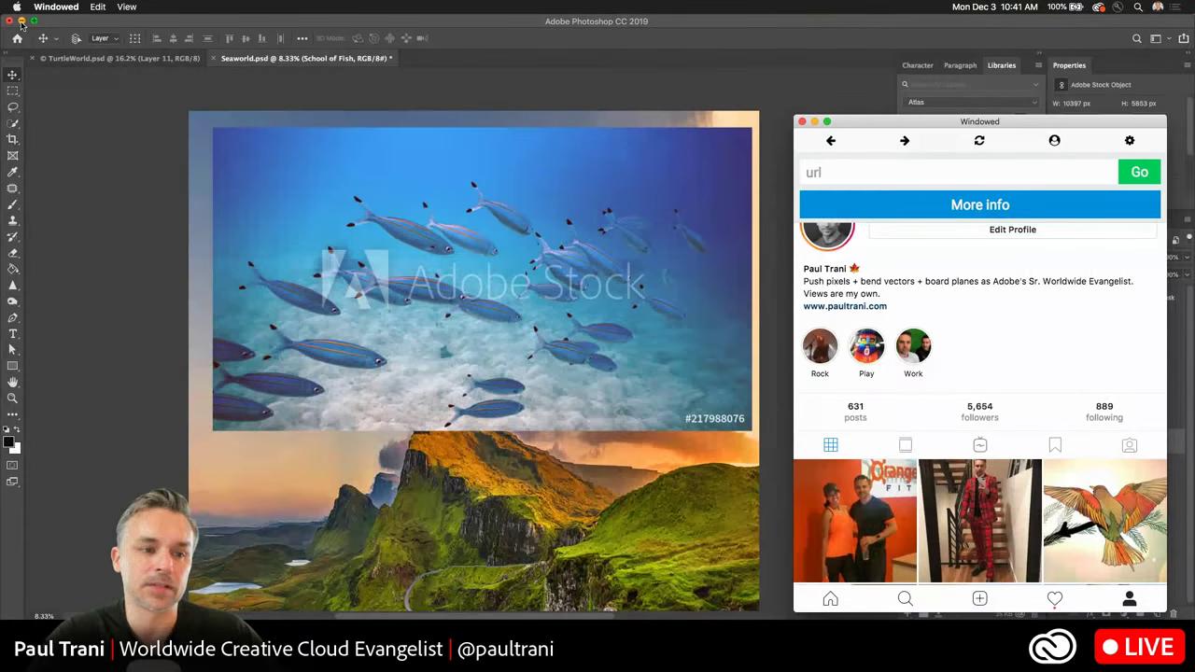
{"action": "left_click", "coordinate": [22, 36]}
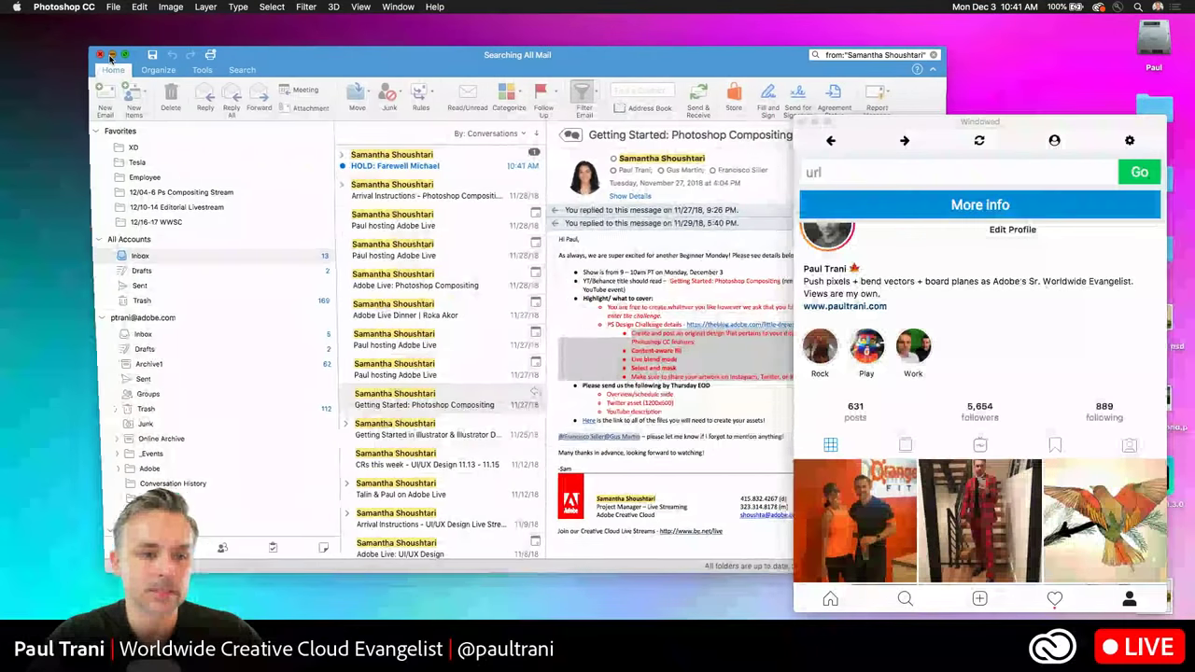
{"action": "left_click", "coordinate": [108, 49]}
{"action": "left_click_drag", "start_coordinate": [962, 126], "coordinate": [859, 49]}
Preview the Instagram + upload sheet twice, cancelling the file choice each time.
{"action": "scroll", "coordinate": [771, 456], "scroll_direction": "down", "scroll_amount": 10}
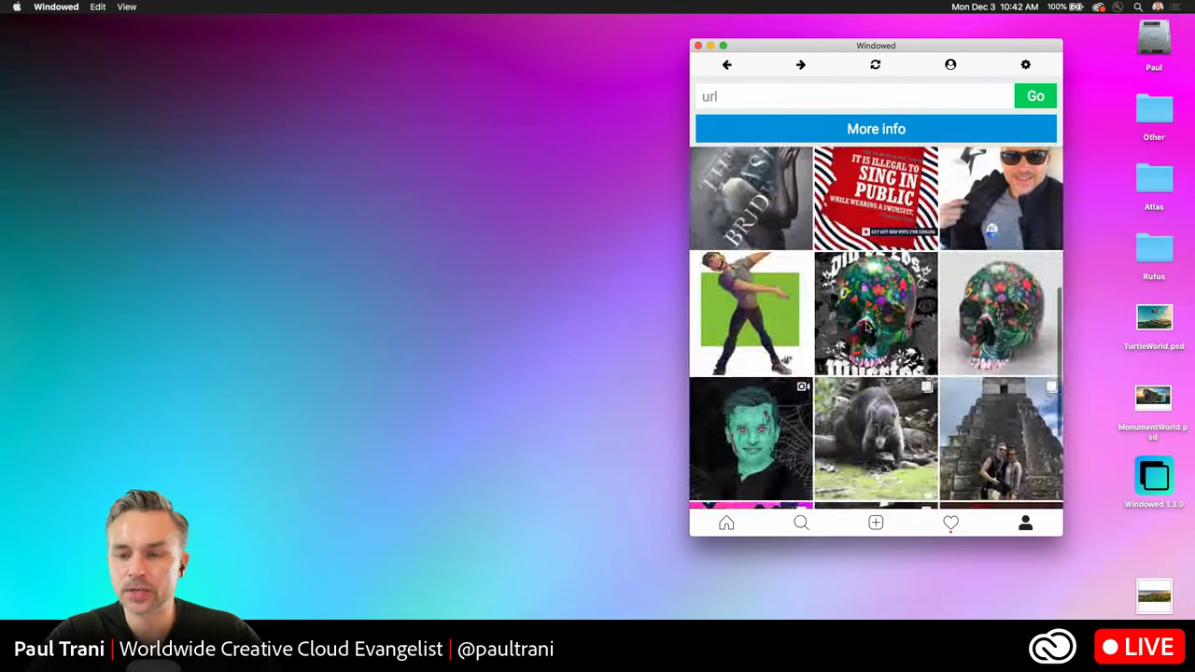
{"action": "scroll", "coordinate": [866, 325], "scroll_direction": "up", "scroll_amount": 10}
{"action": "scroll", "coordinate": [863, 330], "scroll_direction": "down", "scroll_amount": 10}
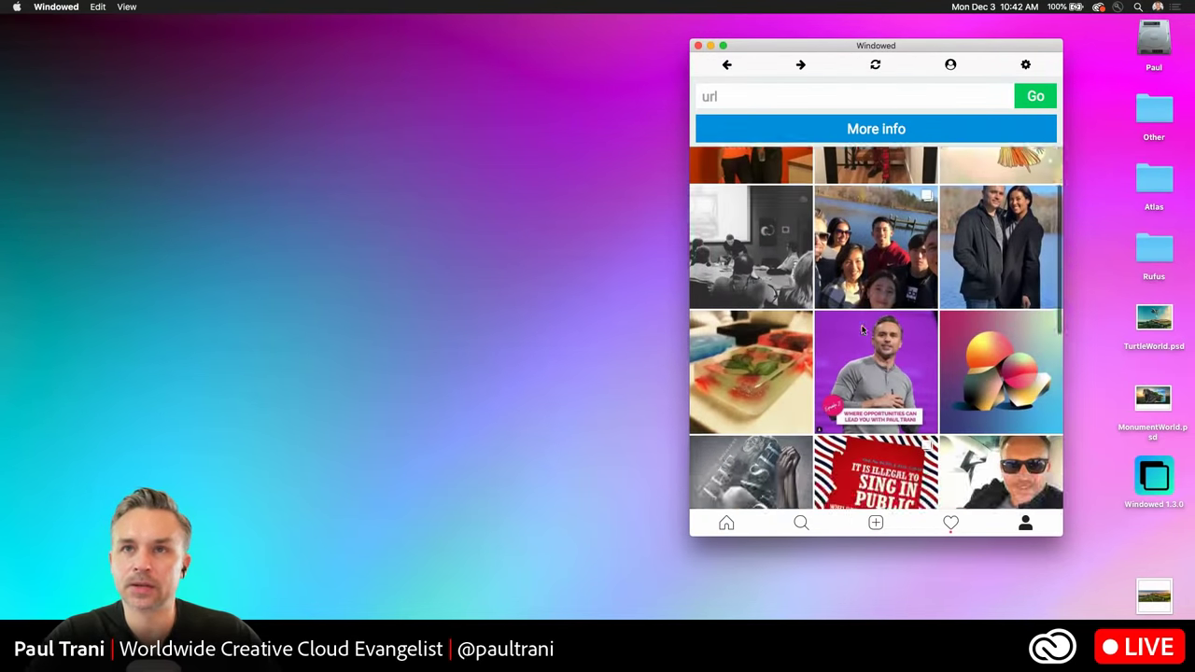
{"action": "scroll", "coordinate": [886, 401], "scroll_direction": "up", "scroll_amount": 10}
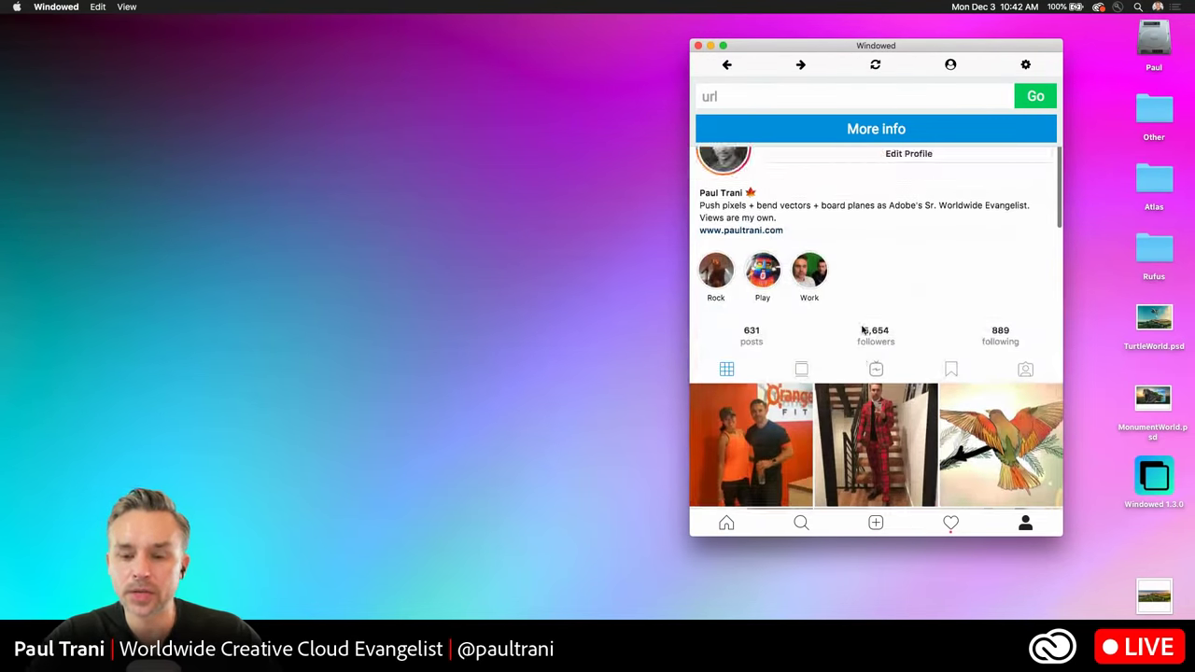
{"action": "left_click", "coordinate": [875, 524]}
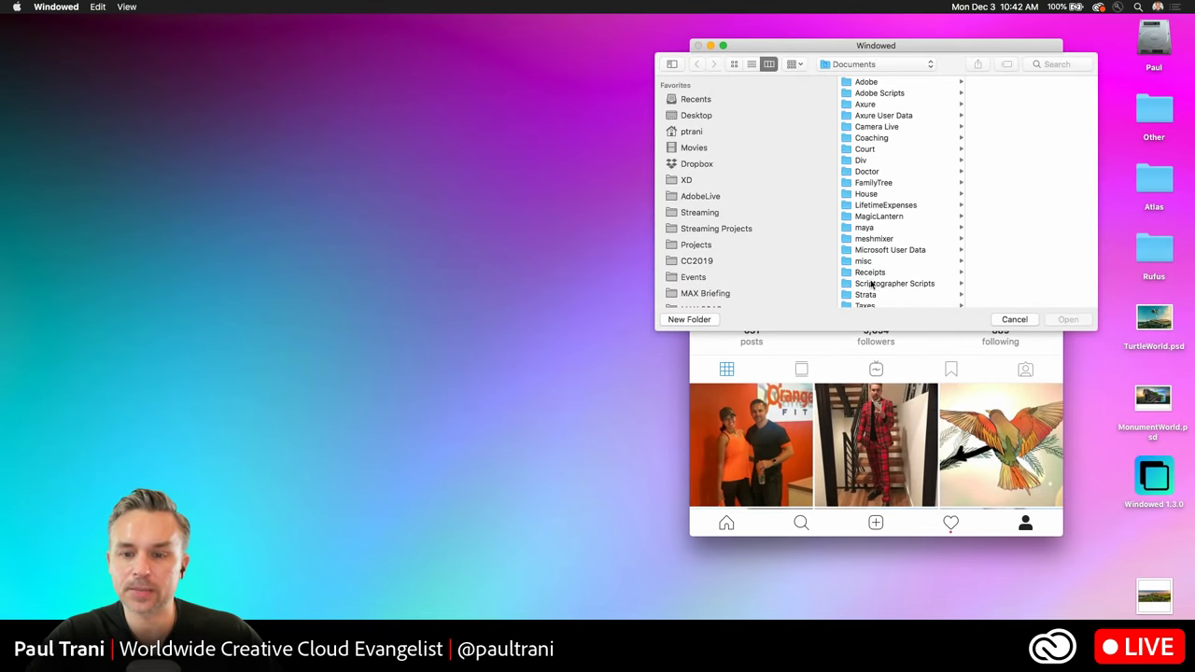
{"action": "left_click", "coordinate": [1027, 320]}
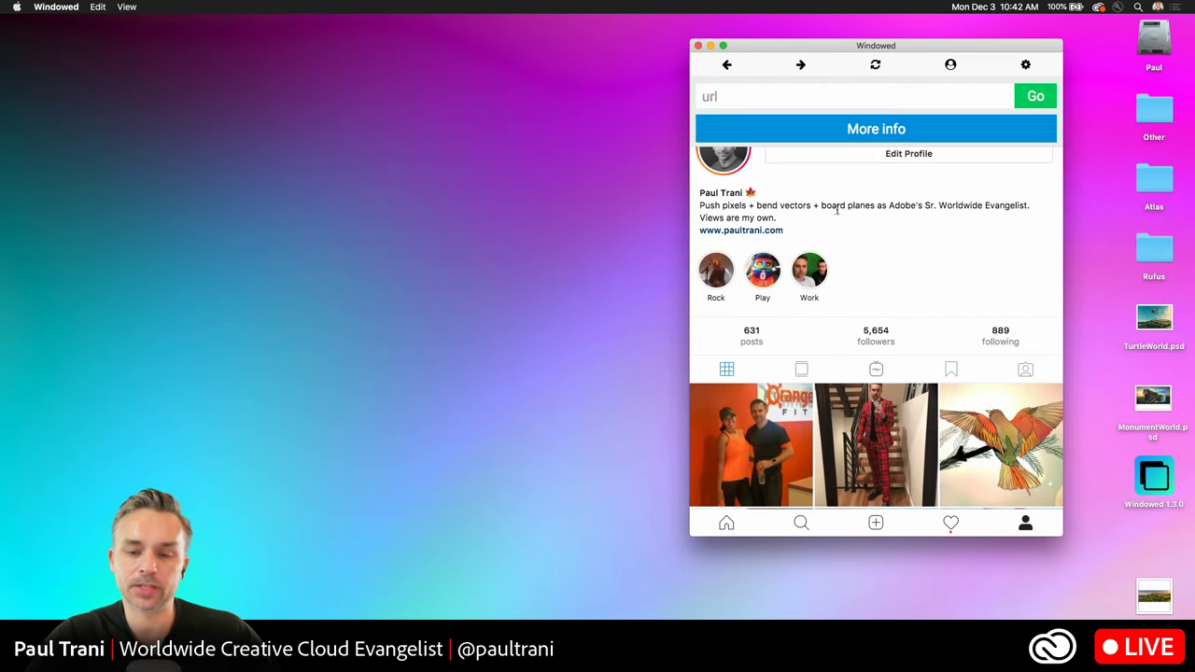
{"action": "scroll", "coordinate": [744, 405], "scroll_direction": "down", "scroll_amount": 10}
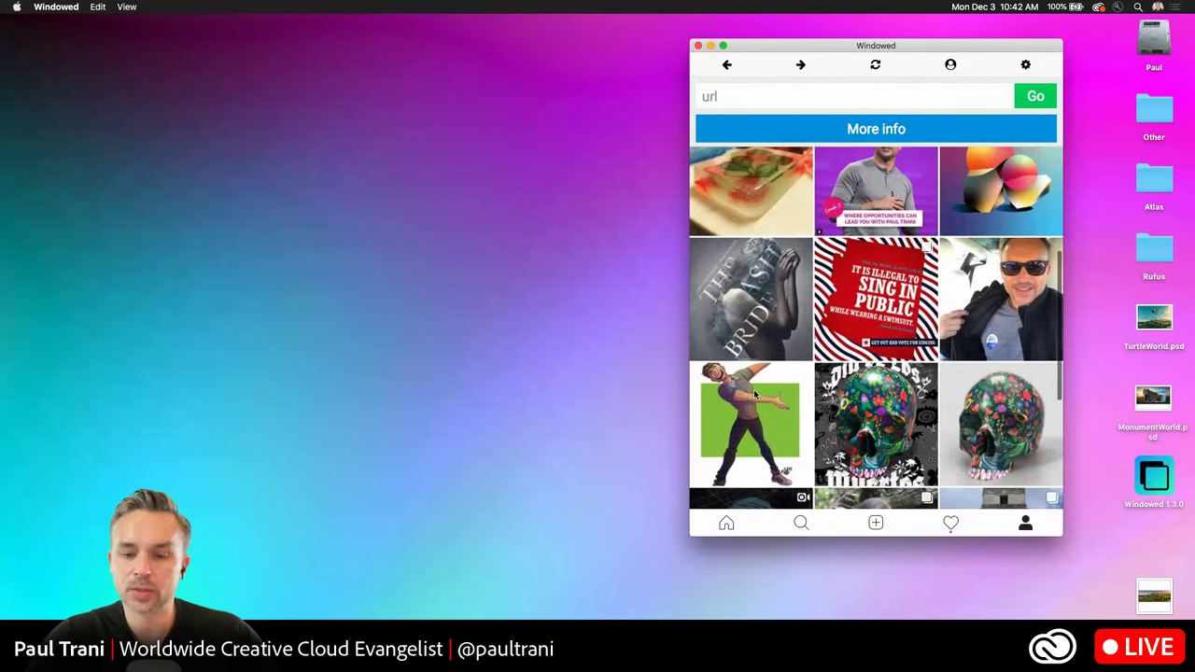
{"action": "left_click", "coordinate": [875, 525]}
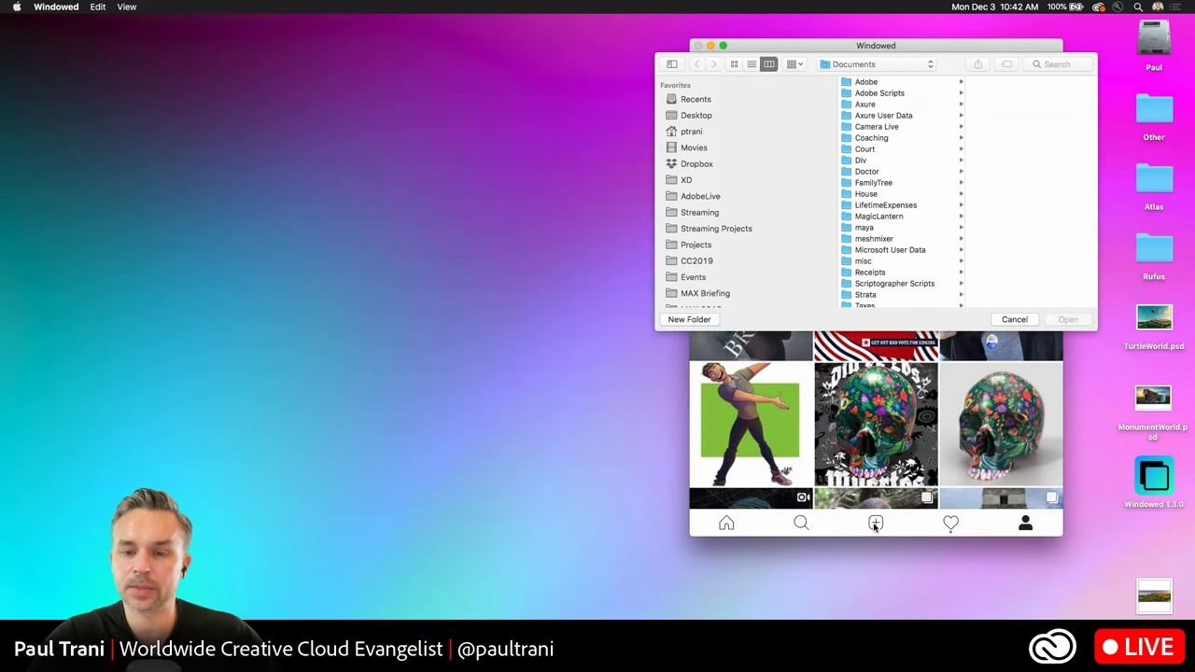
{"action": "left_click", "coordinate": [1014, 320]}
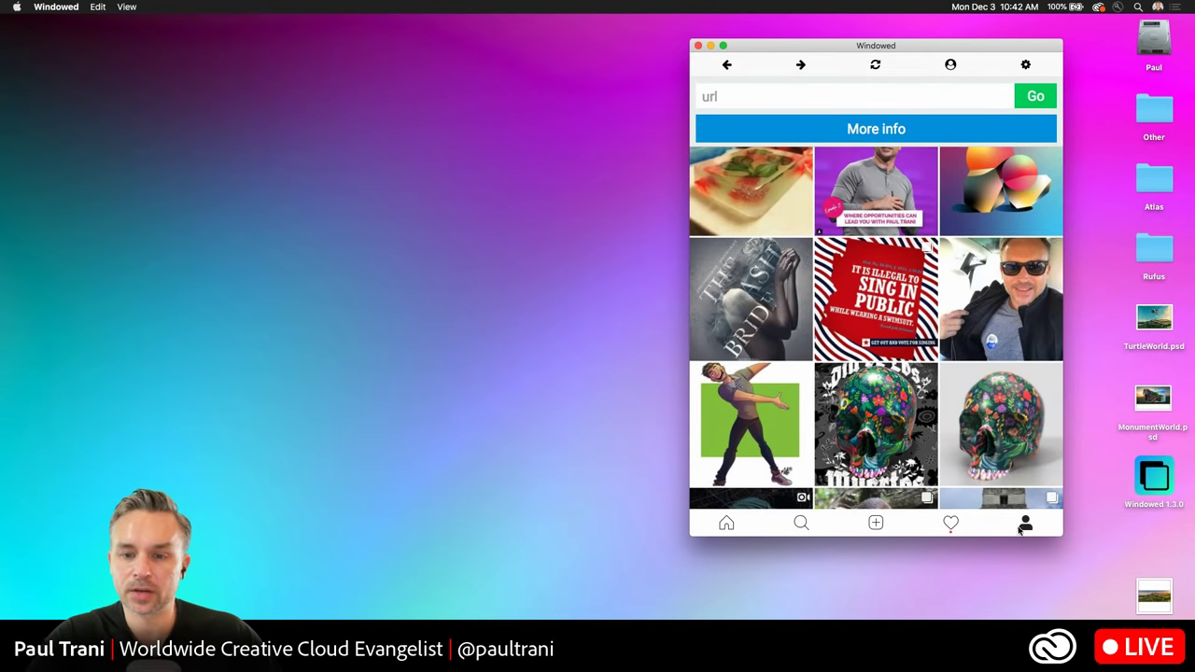
Return to the top of the profile and minimize the Windowed Instagram window.
{"action": "left_click", "coordinate": [1024, 525]}
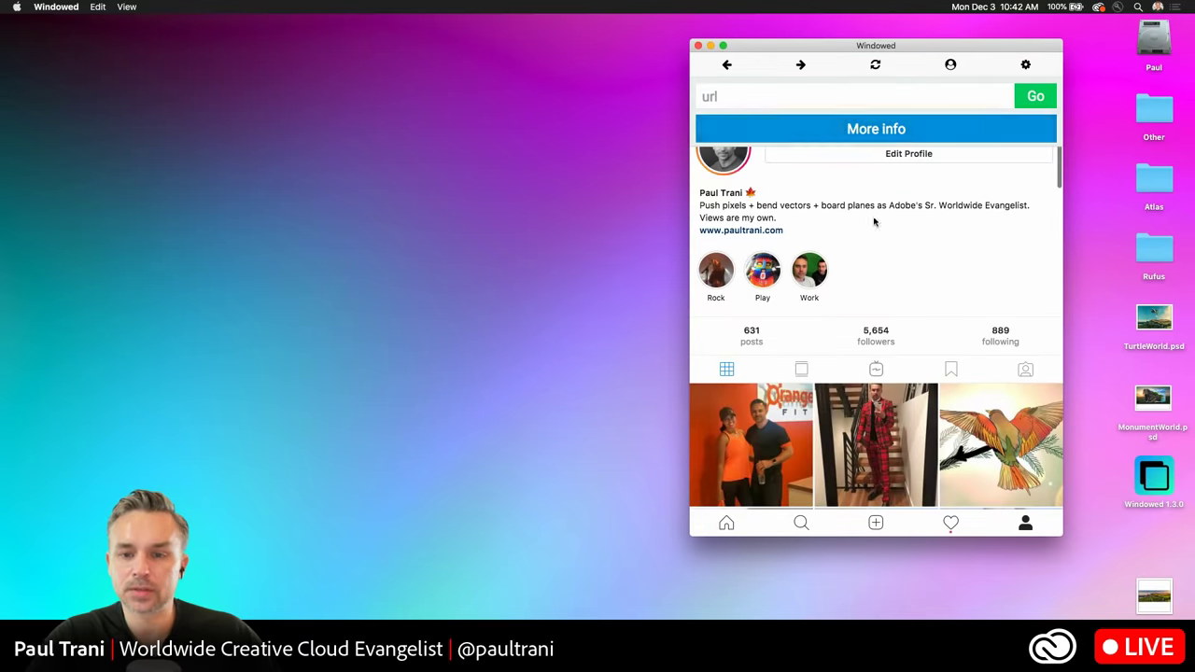
{"action": "left_click", "coordinate": [1025, 65]}
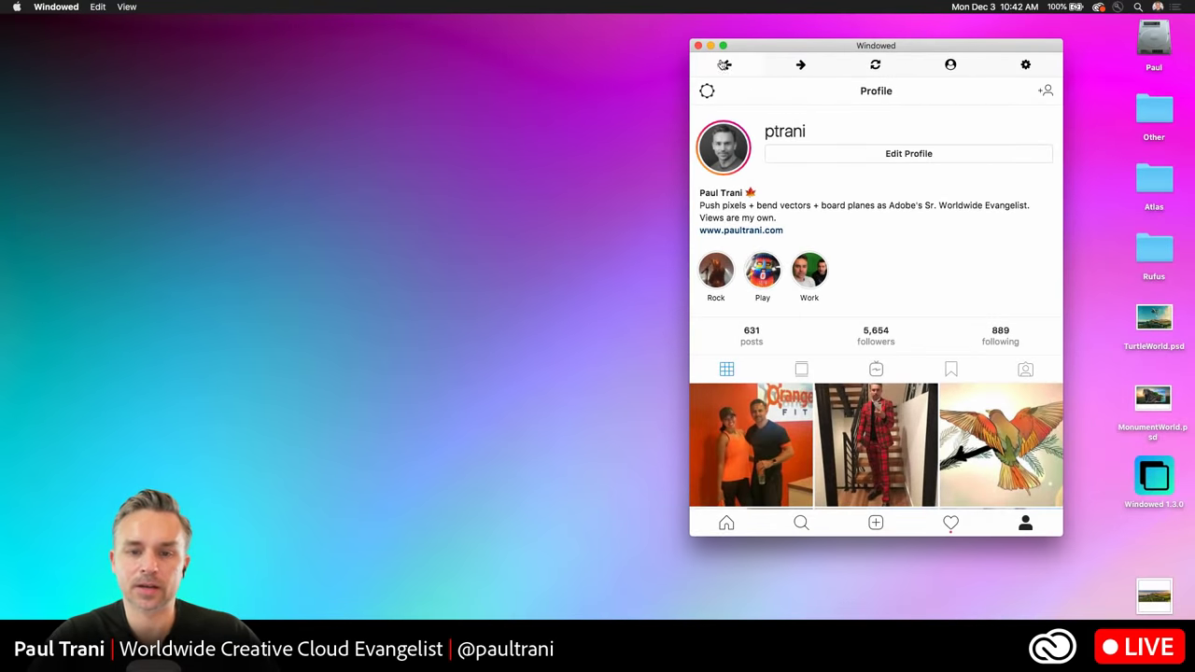
{"action": "left_click", "coordinate": [710, 46]}
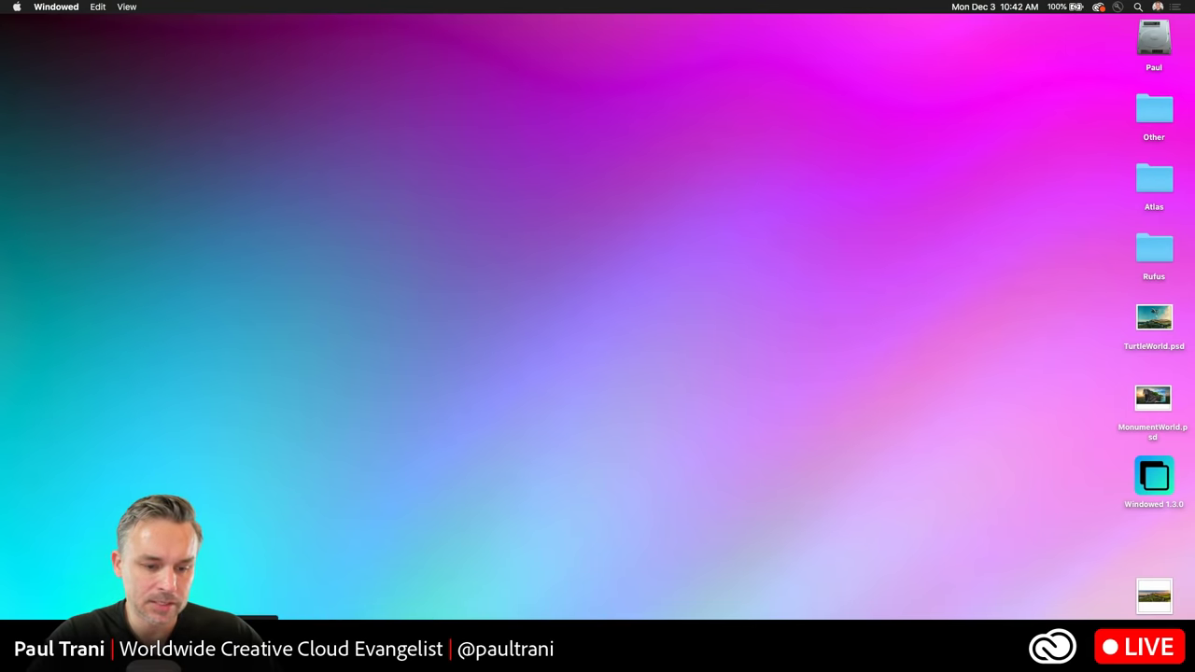
Restore the Adobe Stock school-fish-on-white results in Chrome, then minimize the browser back to Photoshop.
{"action": "left_click", "coordinate": [506, 617]}
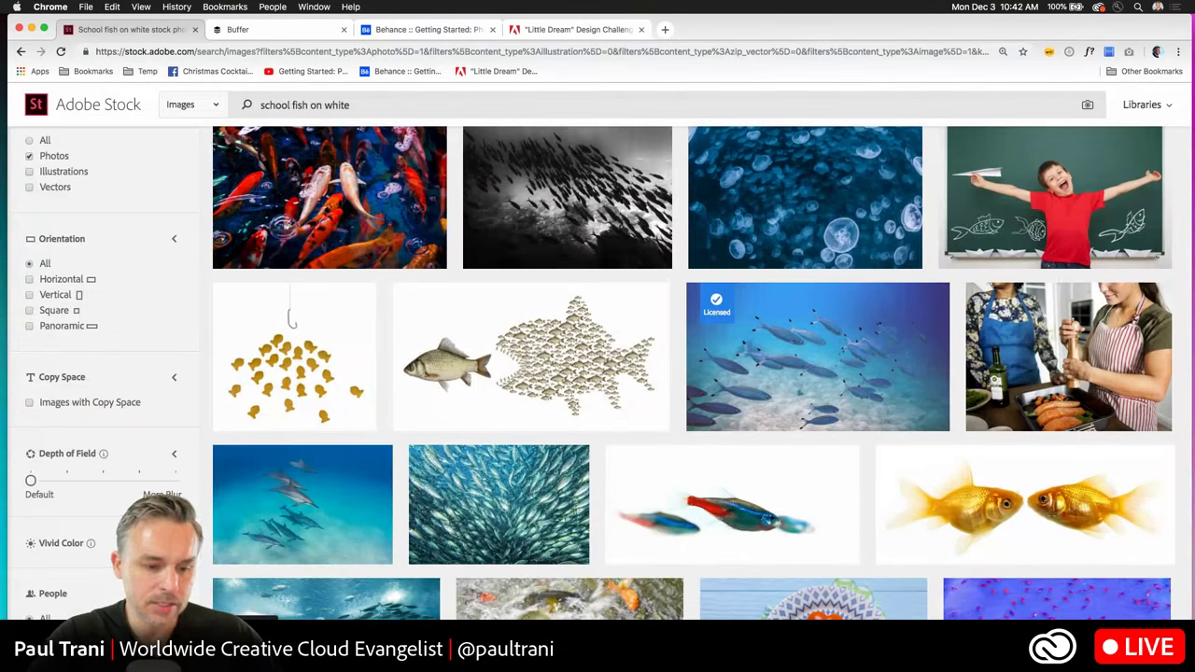
{"action": "key", "text": "super+m"}
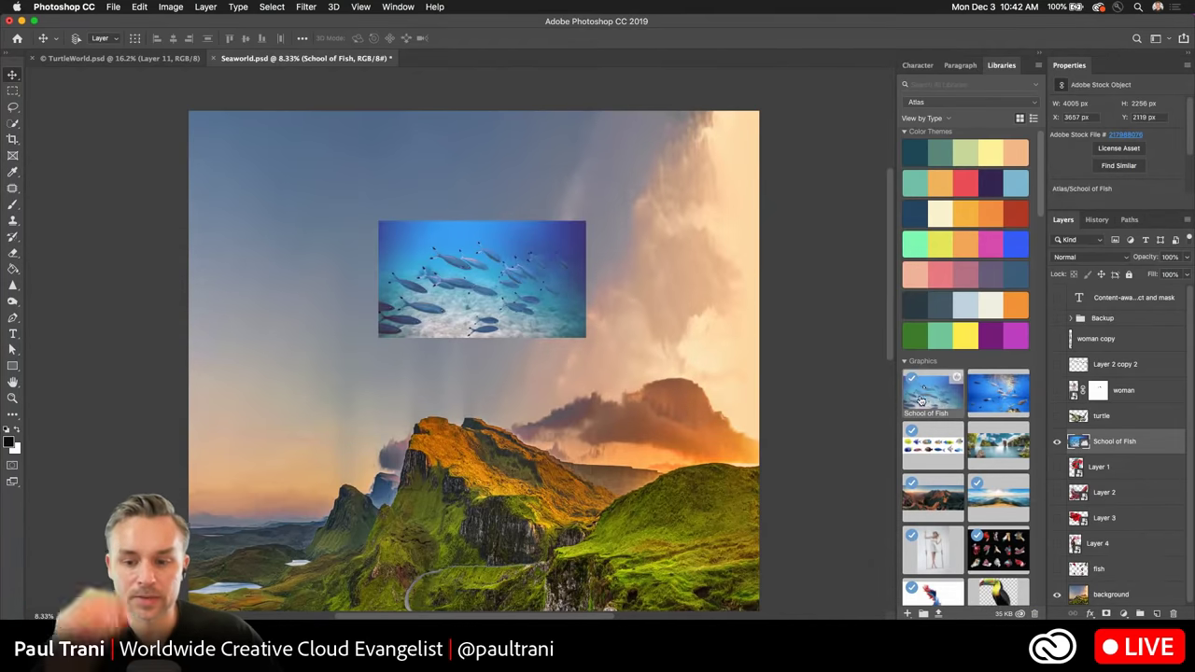
Scale up the School of Fish image with Free Transform and place it at the canvas top-left.
{"action": "mouse_move", "coordinate": [928, 393]}
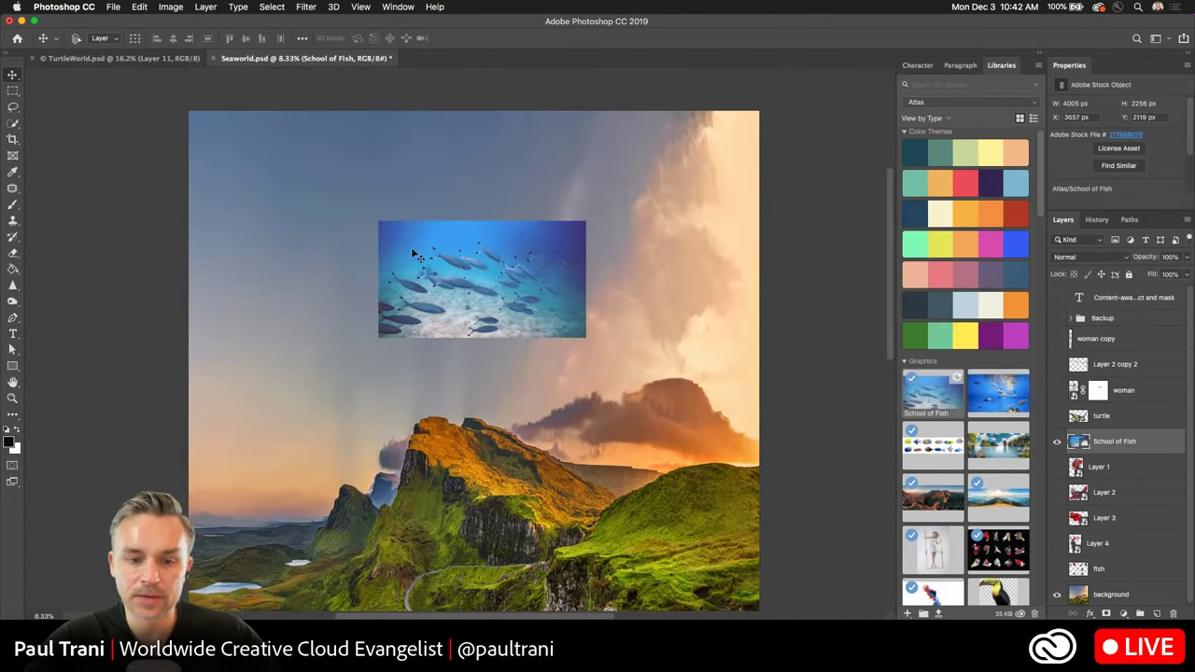
{"action": "left_click_drag", "start_coordinate": [441, 264], "coordinate": [432, 292]}
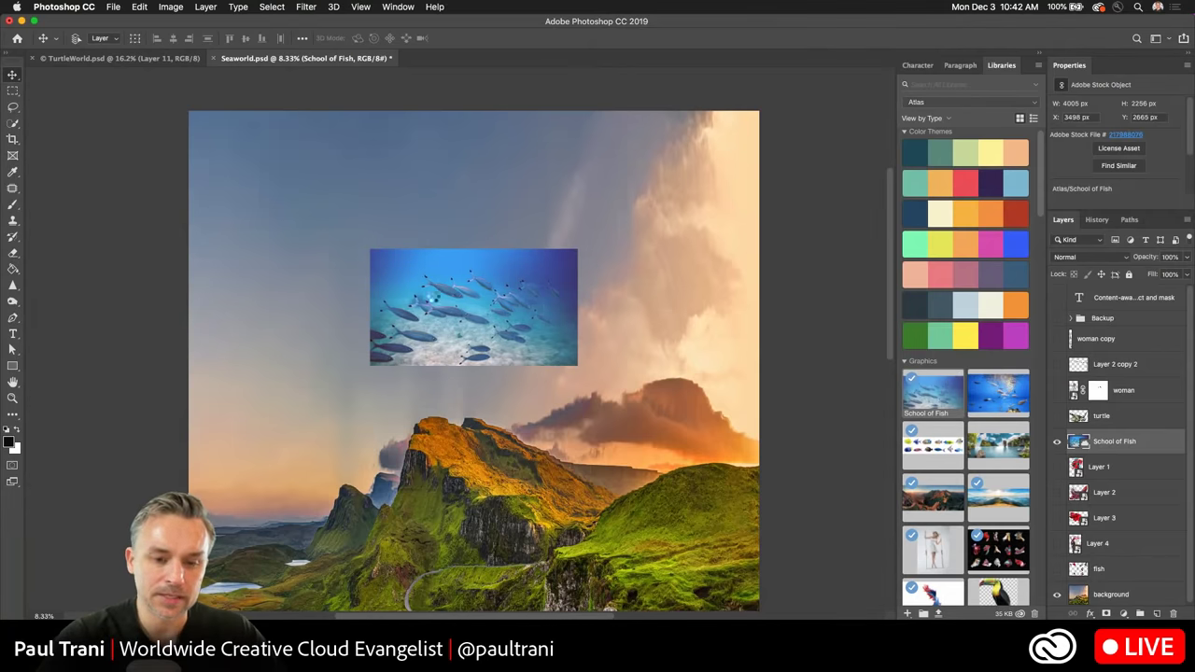
{"action": "key", "text": "super+t"}
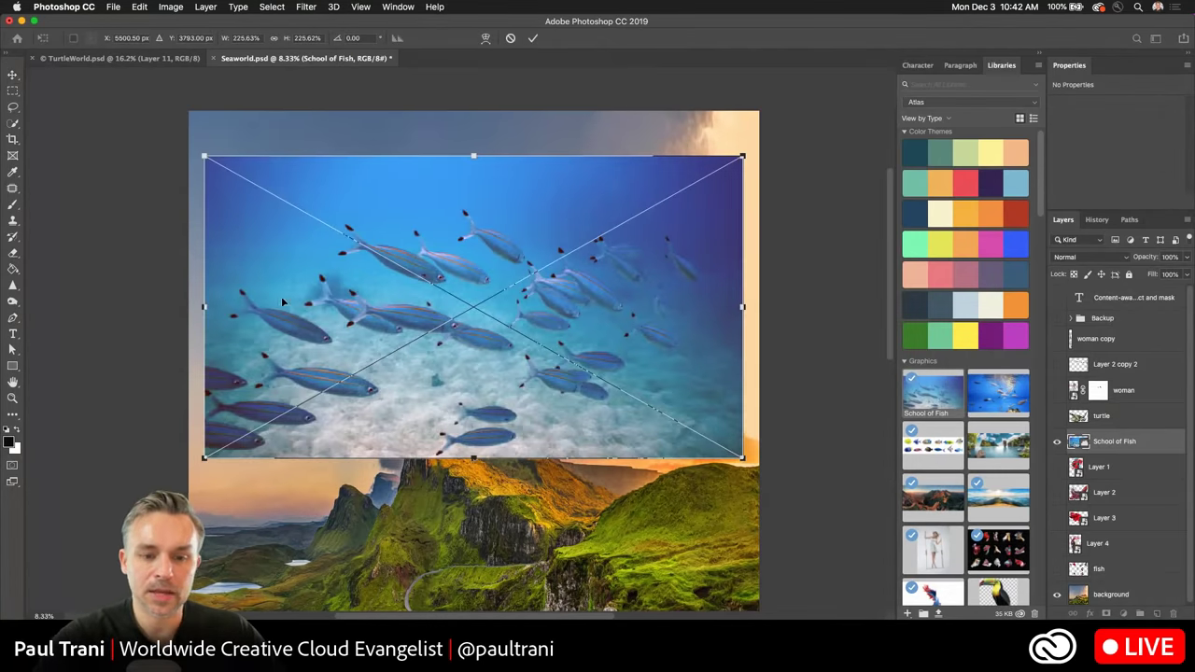
{"action": "left_click_drag", "start_coordinate": [283, 302], "coordinate": [268, 257]}
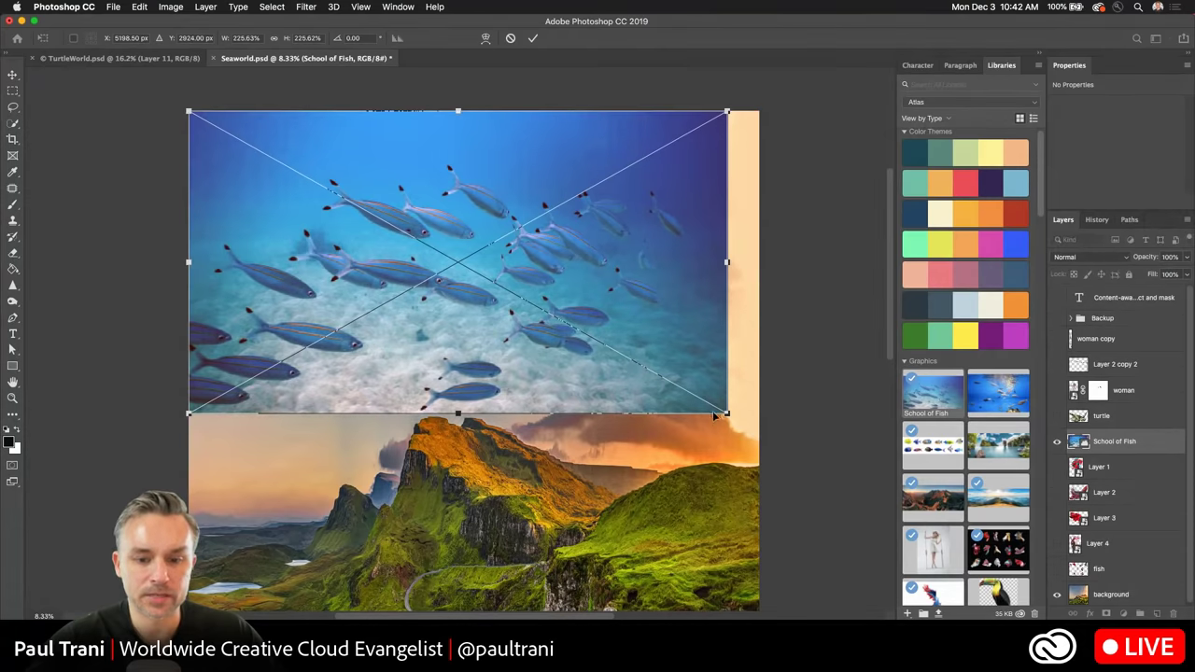
{"action": "left_click_drag", "start_coordinate": [406, 233], "coordinate": [419, 252]}
Set the School of Fish layer's blend mode to Lighten, then reopen the blend mode list.
{"action": "left_click", "coordinate": [1072, 258]}
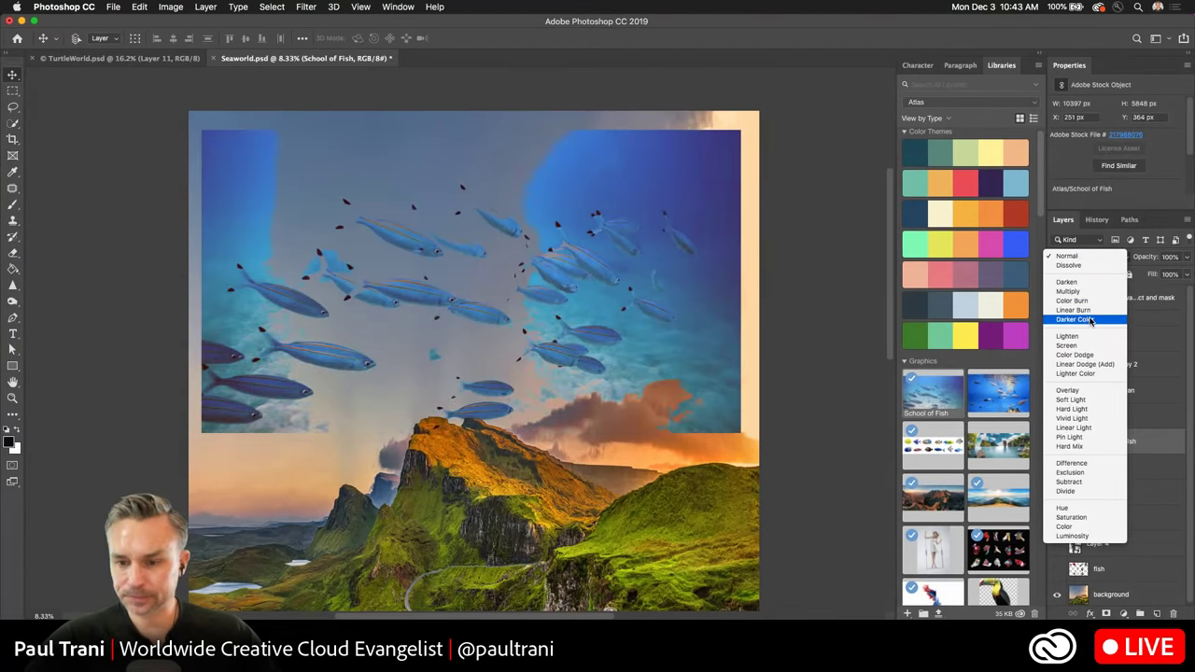
{"action": "left_click", "coordinate": [1087, 338]}
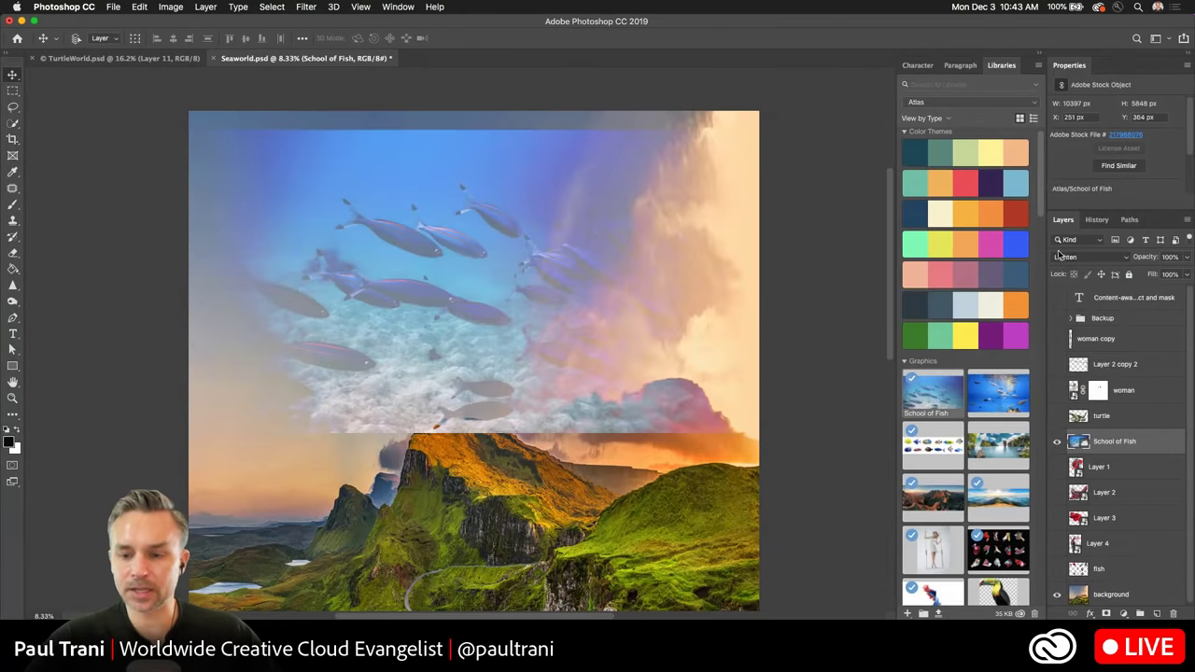
{"action": "left_click", "coordinate": [1083, 260]}
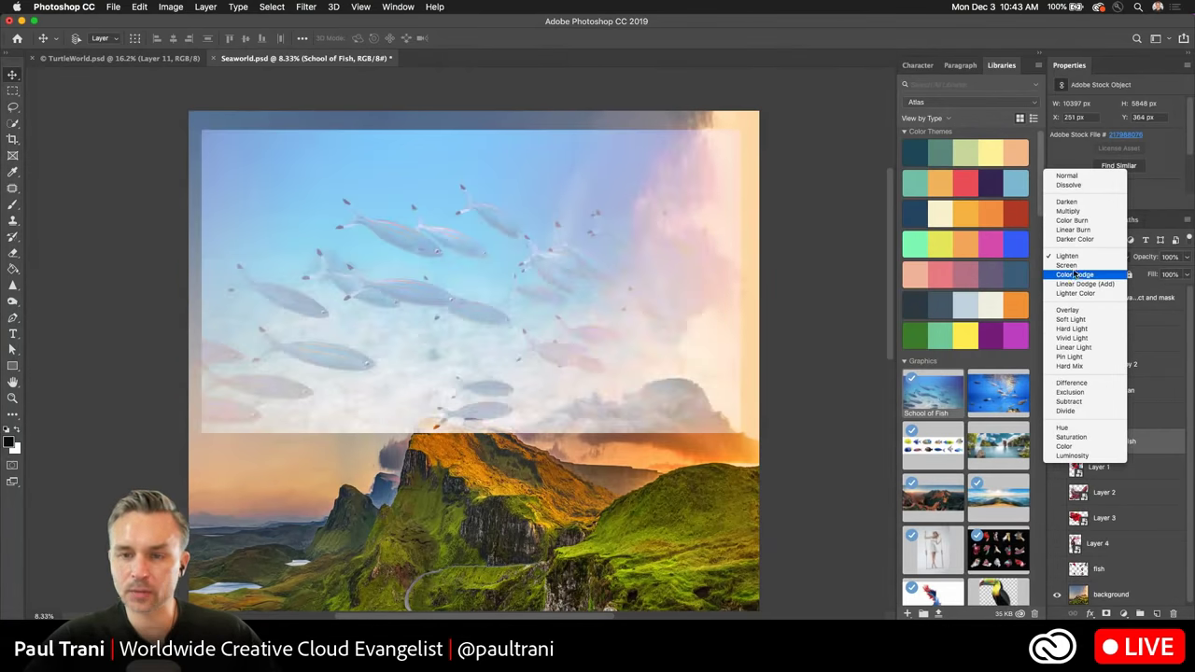
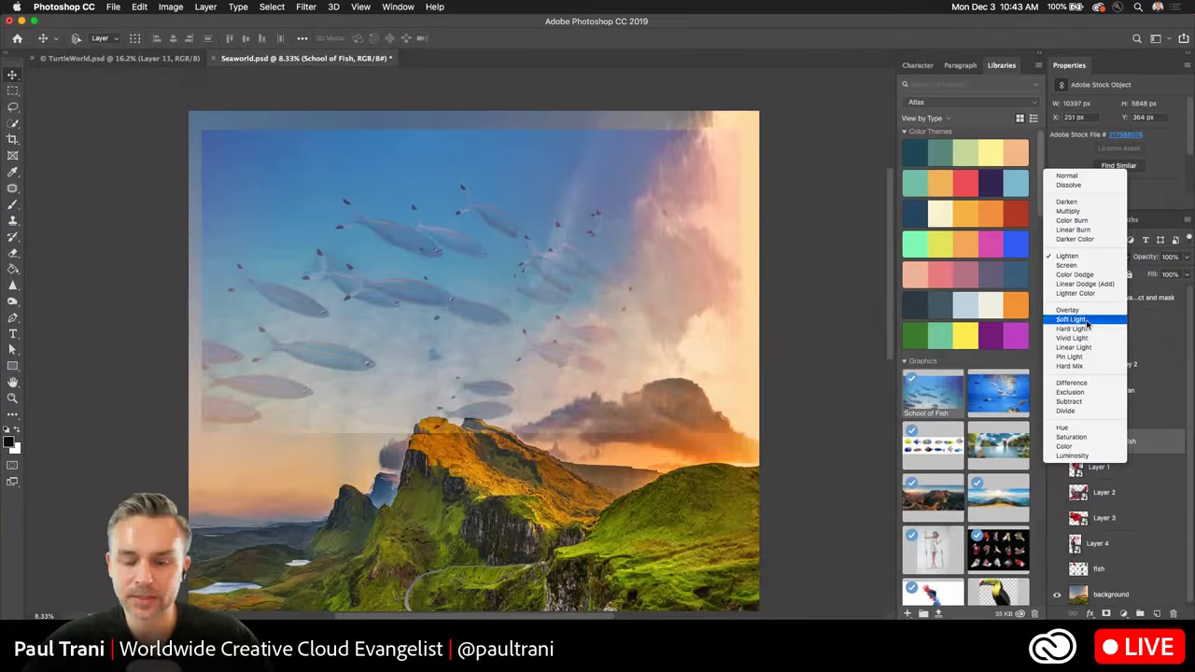
Set School of Fish to Soft Light at the canvas corner, show Layer 2 copy 2 and the woman, then hide the fish.
{"action": "left_click", "coordinate": [1071, 318]}
{"action": "left_click_drag", "start_coordinate": [339, 231], "coordinate": [324, 207]}
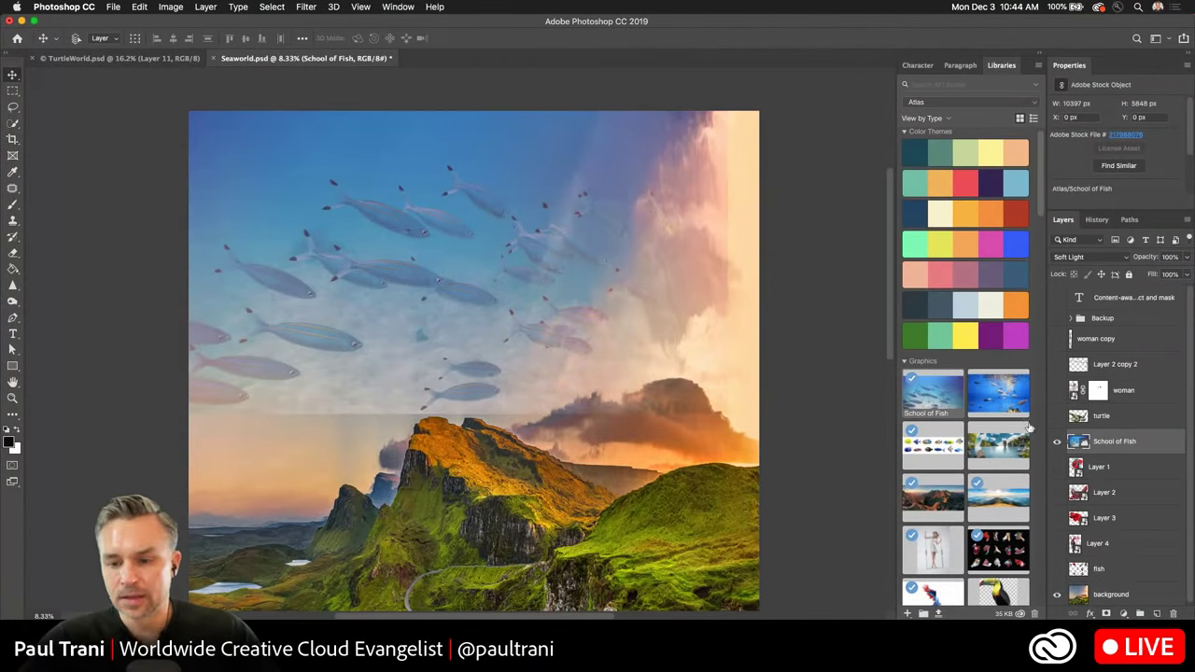
{"action": "left_click", "coordinate": [1057, 364]}
{"action": "left_click", "coordinate": [1057, 390]}
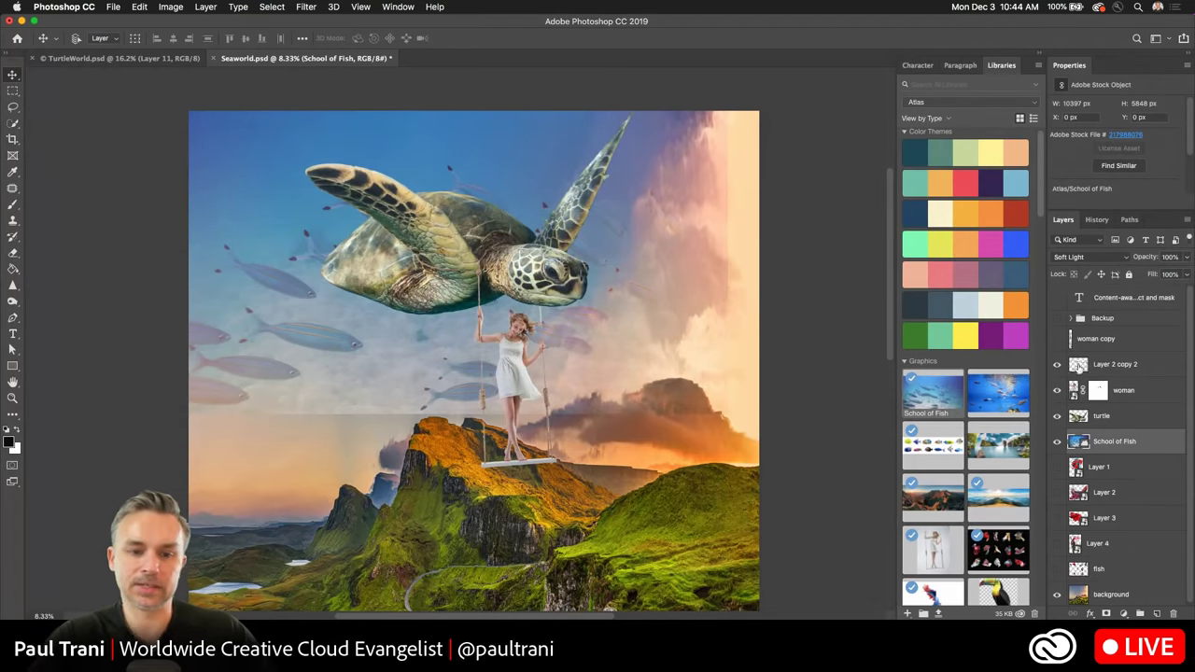
{"action": "left_click", "coordinate": [1057, 443]}
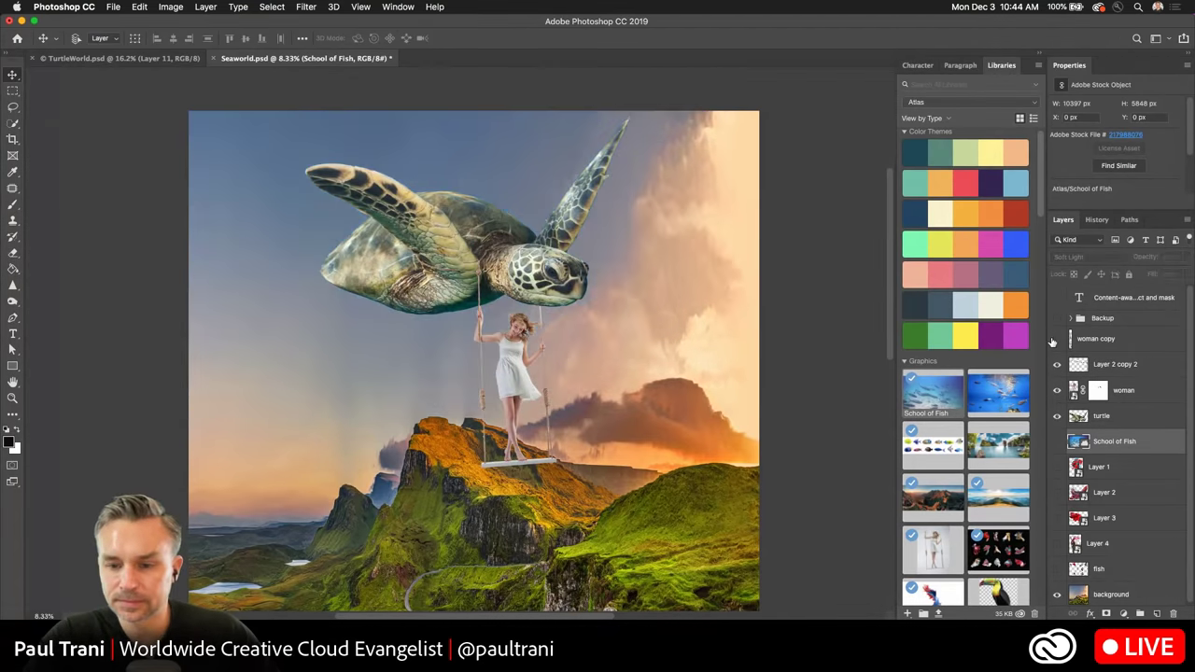
Delete the woman copy layer and select Layer 1.
{"action": "left_click", "coordinate": [1120, 340]}
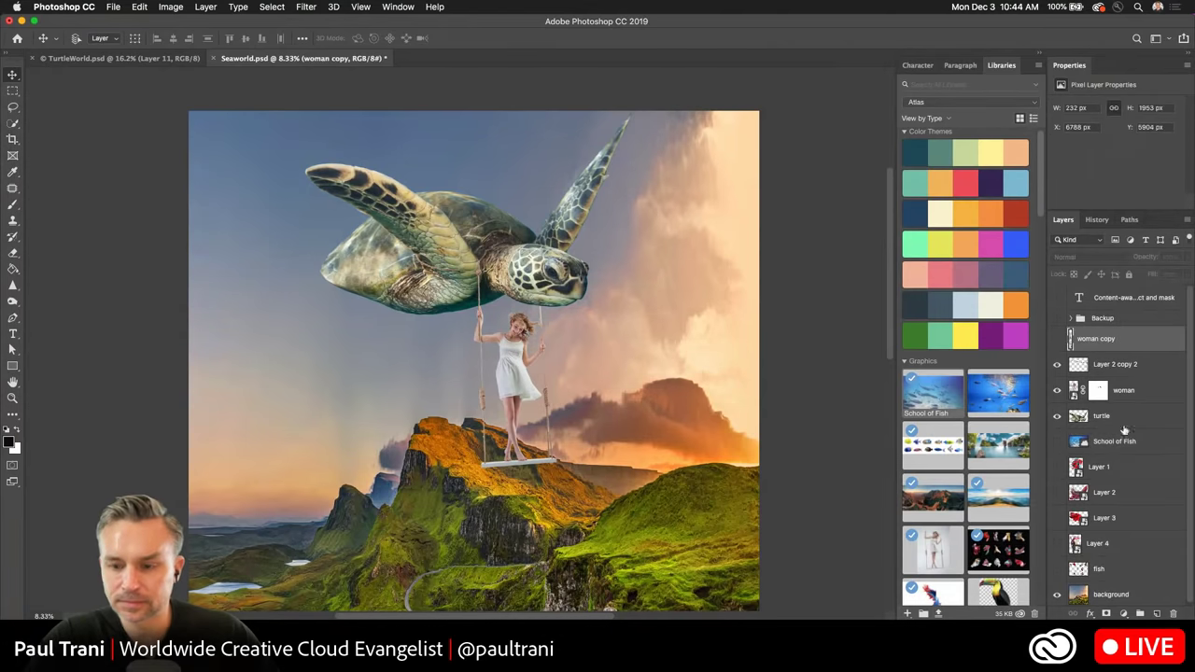
{"action": "left_click", "coordinate": [1173, 613]}
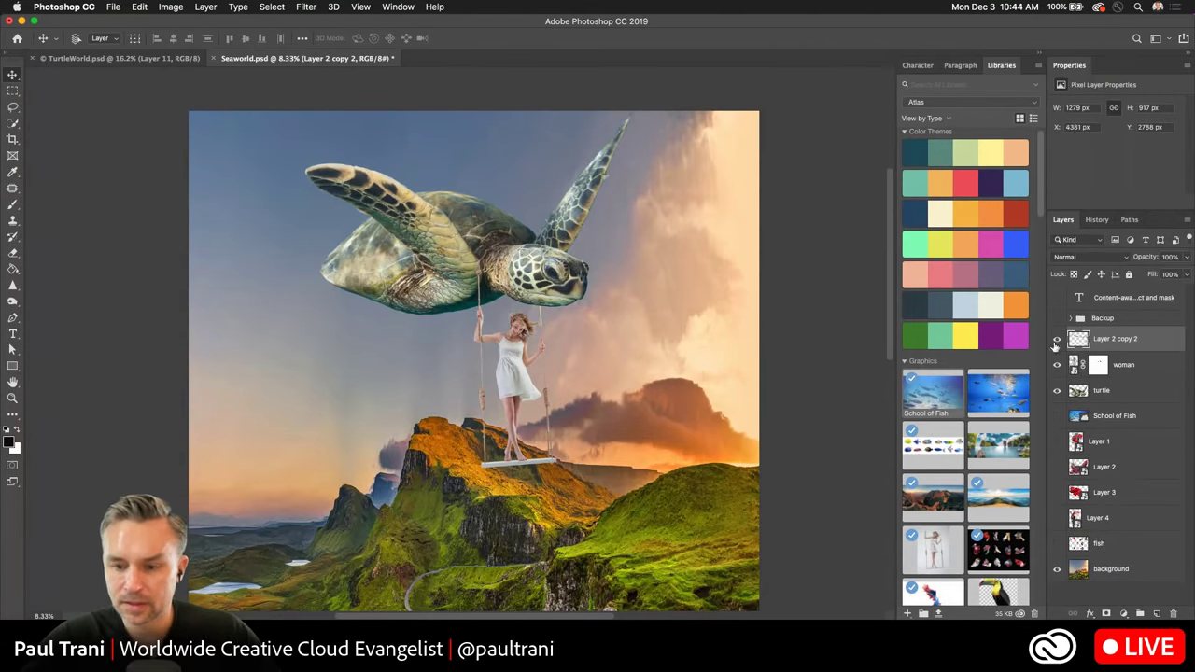
{"action": "left_click", "coordinate": [1113, 441]}
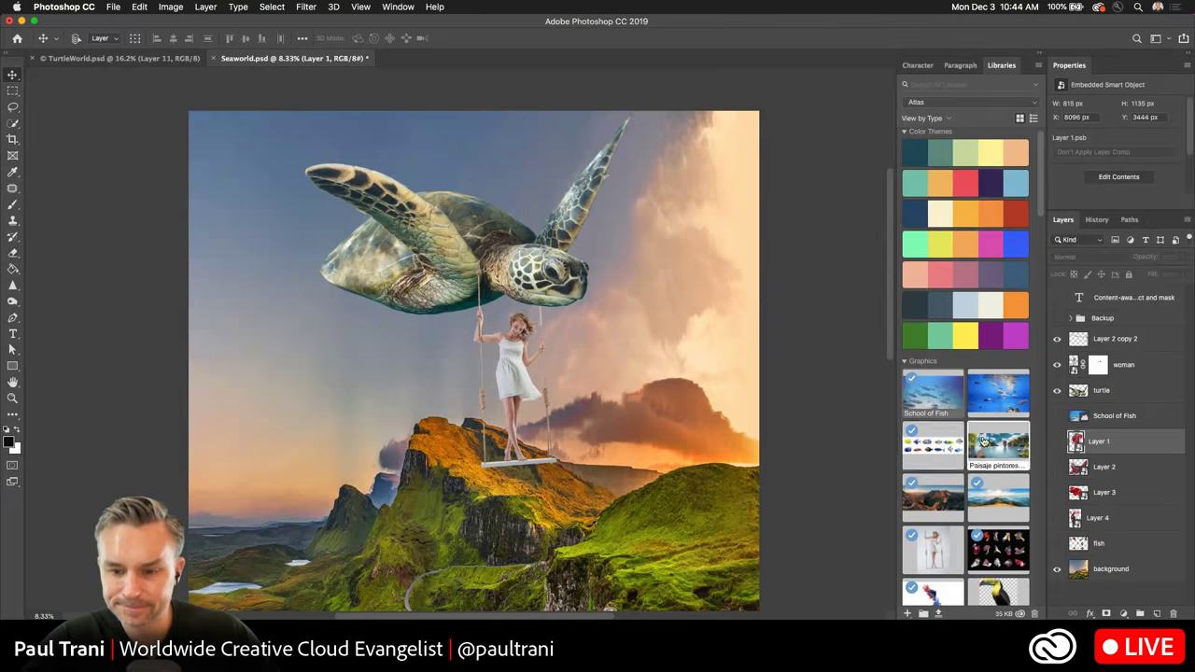
Place the Tropical fish graphic from Libraries, move its layer to the top and rasterize it.
{"action": "left_click_drag", "start_coordinate": [952, 448], "coordinate": [394, 317]}
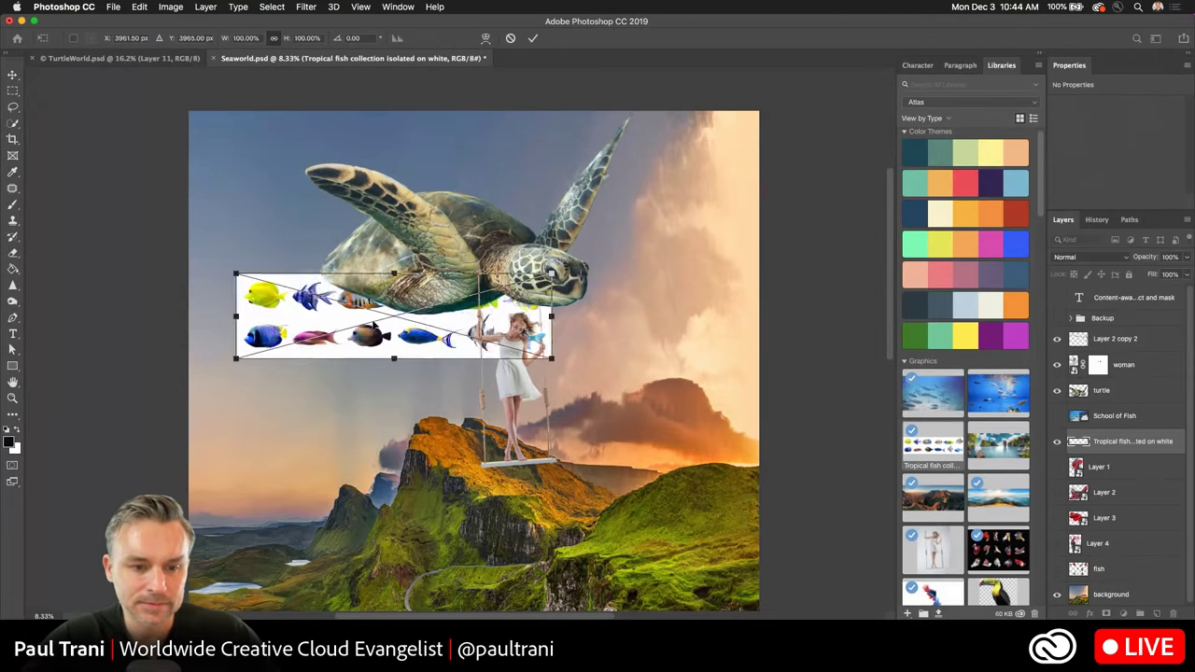
{"action": "left_click_drag", "start_coordinate": [282, 306], "coordinate": [305, 384]}
{"action": "key", "text": "Return"}
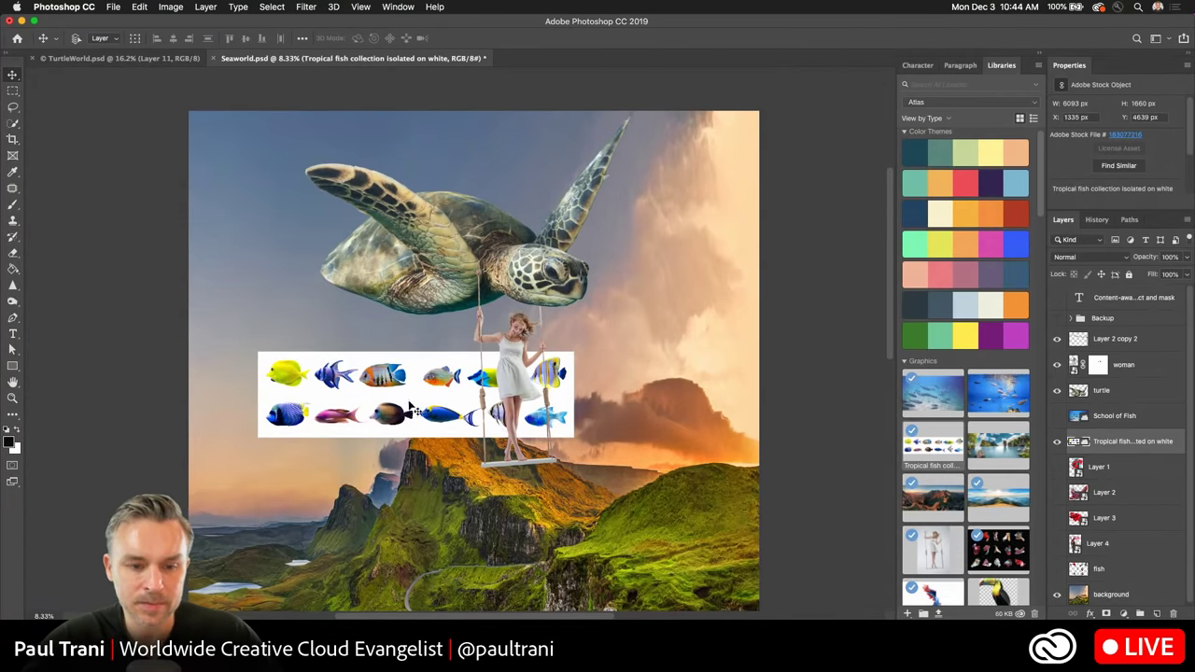
{"action": "left_click_drag", "start_coordinate": [1124, 446], "coordinate": [1120, 333]}
{"action": "right_click", "coordinate": [1120, 338]}
{"action": "left_click", "coordinate": [1003, 341]}
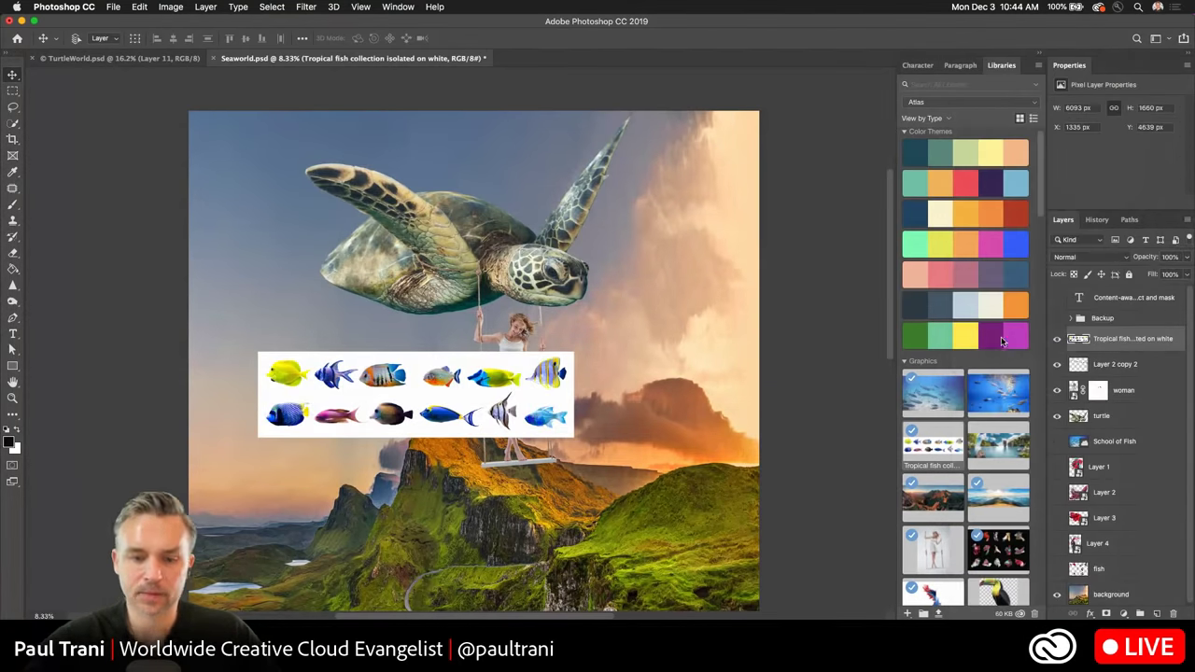
Flip the tropical fish layer horizontally with Free Transform.
{"action": "key", "text": "super+t"}
{"action": "right_click", "coordinate": [332, 397]}
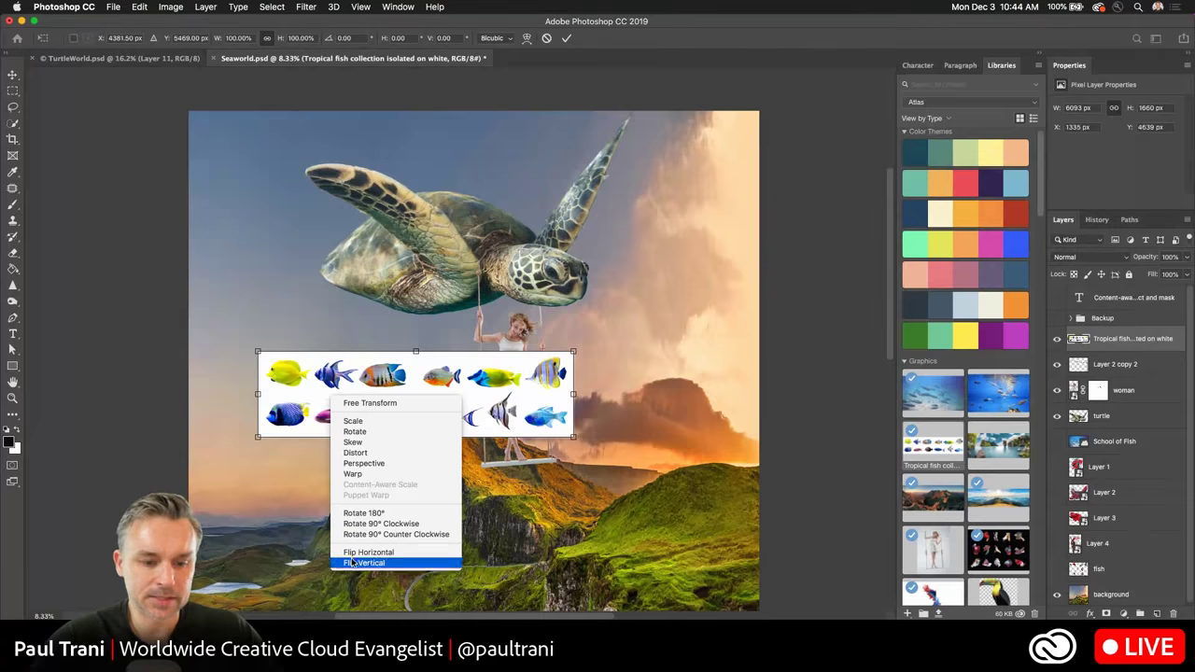
{"action": "left_click", "coordinate": [351, 551]}
{"action": "key", "text": "Return"}
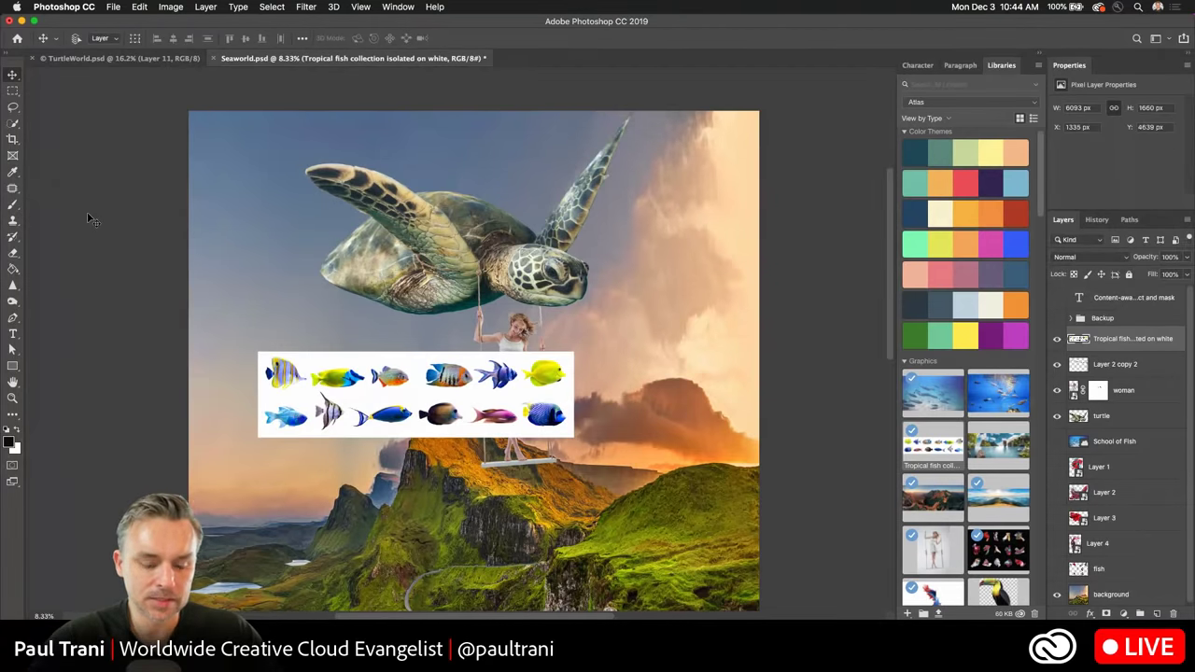
Select the white backdrop behind the tropical fish with the Magic Wand, delete it and deselect.
{"action": "key", "text": "super+equal"}
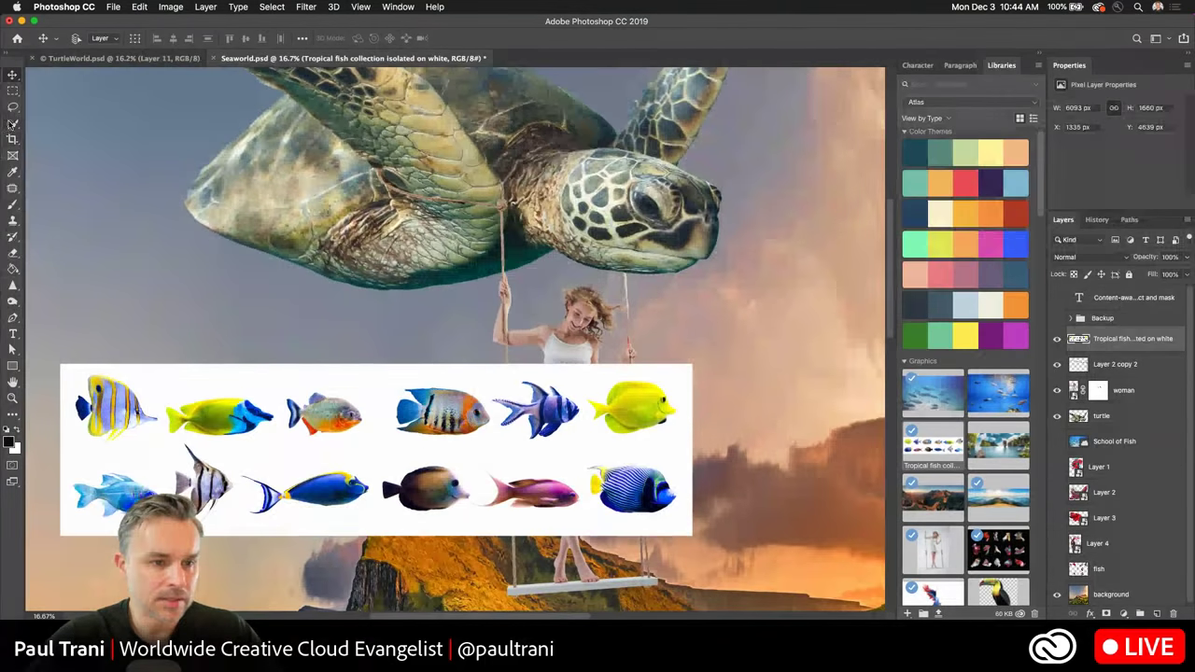
{"action": "left_click", "coordinate": [10, 123]}
{"action": "right_click", "coordinate": [9, 123]}
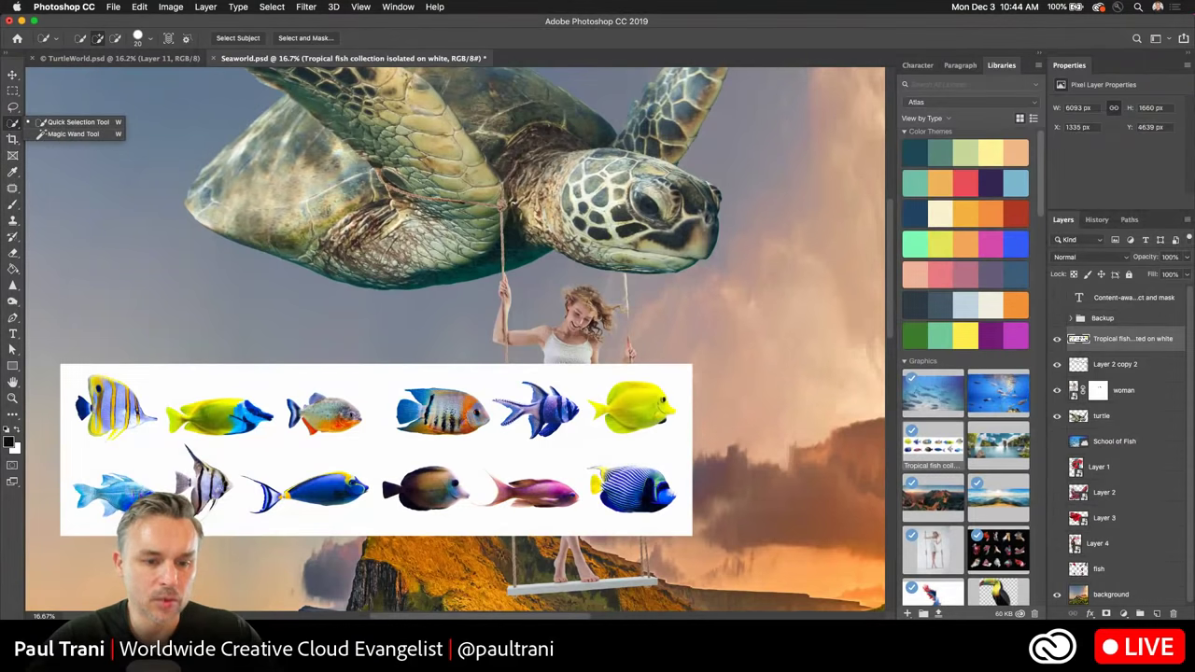
{"action": "left_click", "coordinate": [168, 41]}
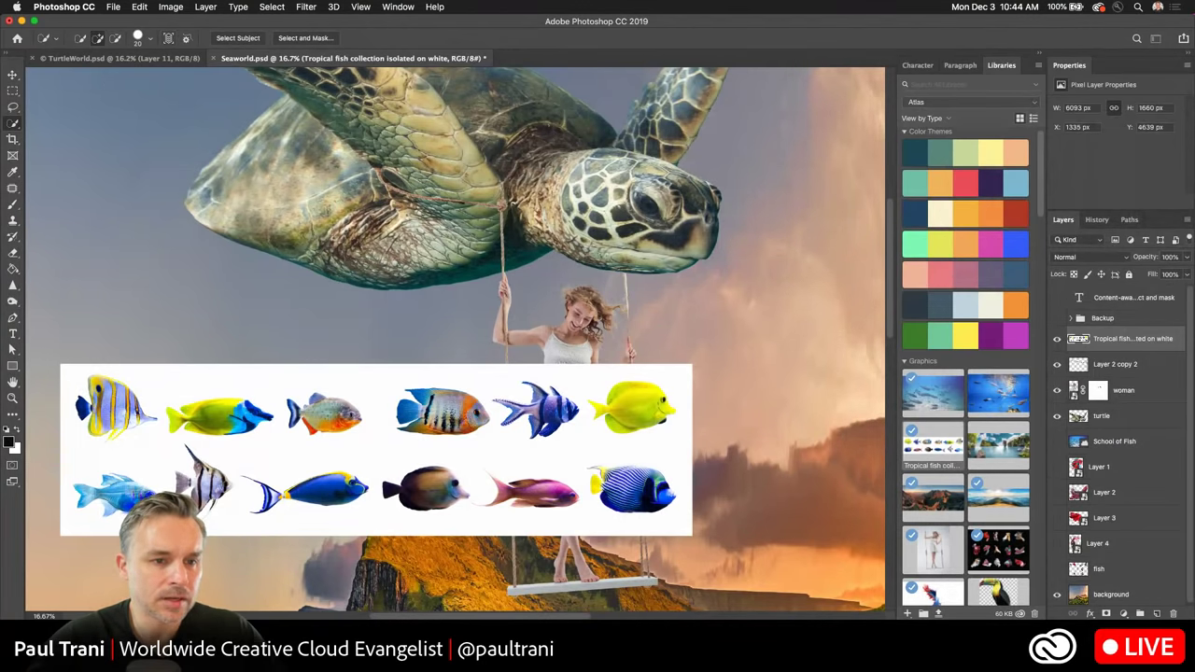
{"action": "left_click_drag", "start_coordinate": [11, 122], "coordinate": [49, 135]}
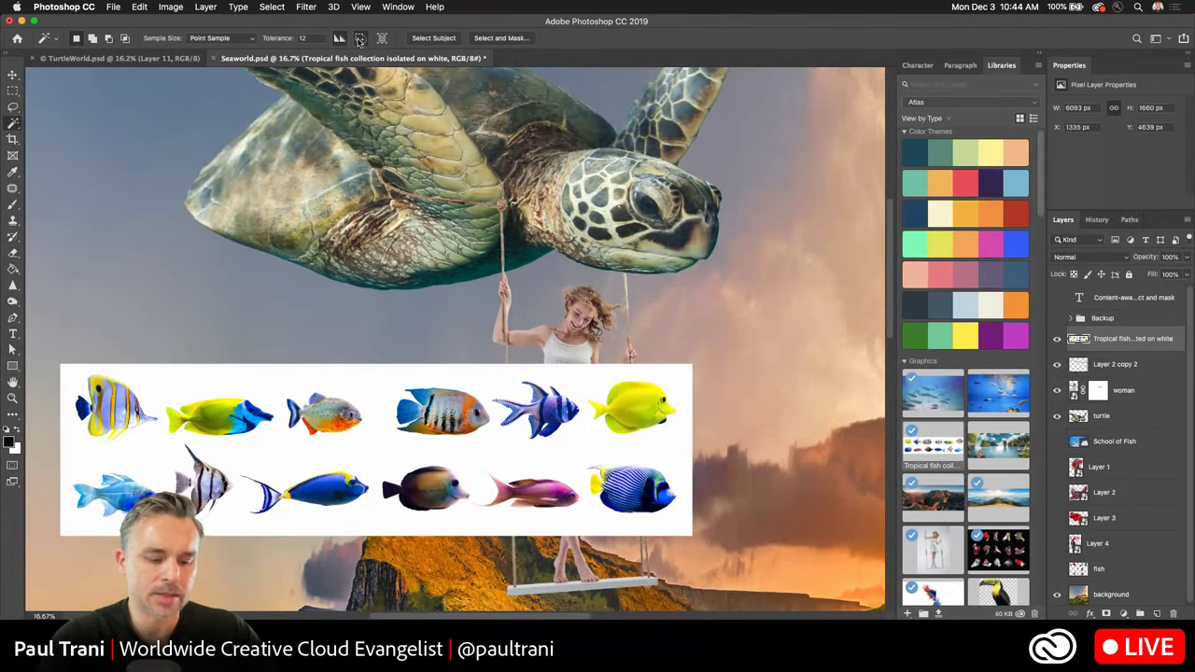
{"action": "left_click", "coordinate": [352, 380]}
{"action": "key", "text": "Delete"}
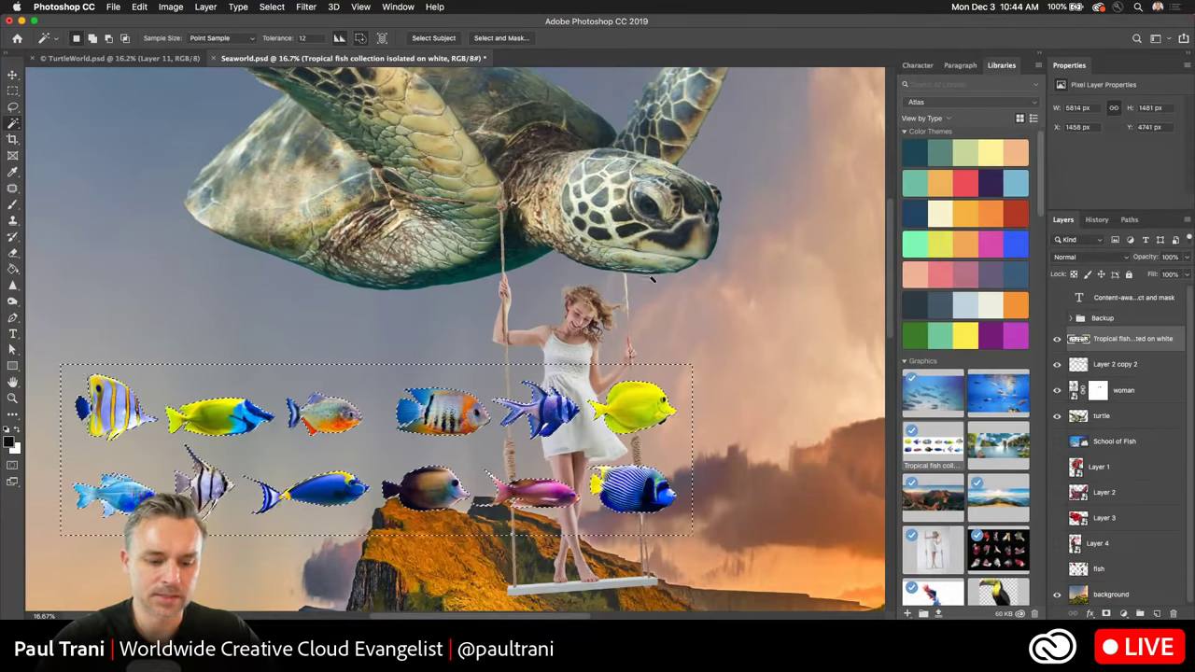
{"action": "key", "text": "super+d"}
{"action": "left_click", "coordinate": [13, 91]}
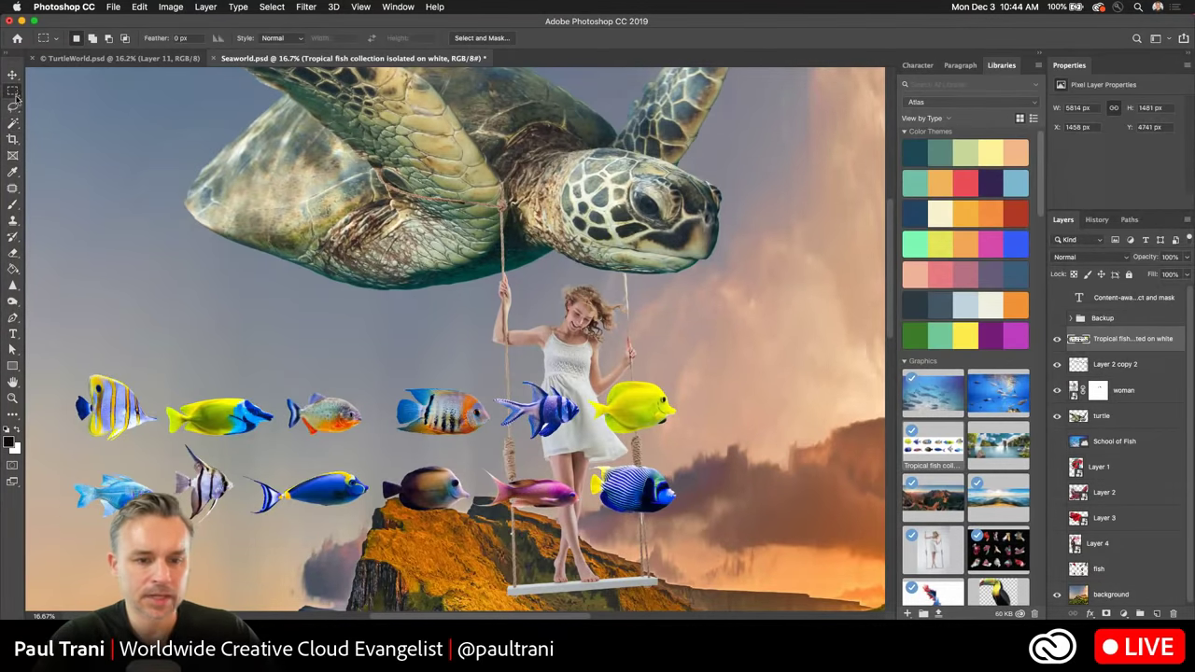
Lasso the dark brown fish and the pink fish and move each onto its own layer.
{"action": "left_click", "coordinate": [12, 107]}
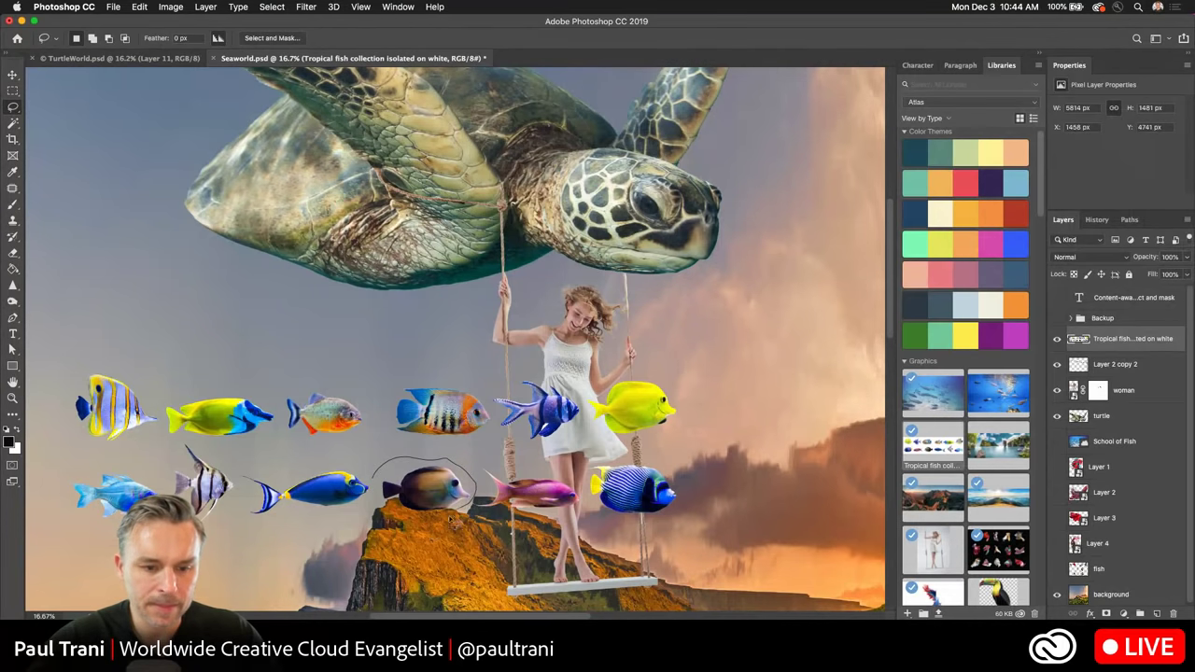
{"action": "mouse_move", "coordinate": [455, 521]}
{"action": "left_mouse_down"}
{"action": "mouse_move", "coordinate": [377, 521]}
{"action": "mouse_move", "coordinate": [375, 484]}
{"action": "left_mouse_up"}
{"action": "key", "text": "ctrl+x"}
{"action": "key", "text": "ctrl+v"}
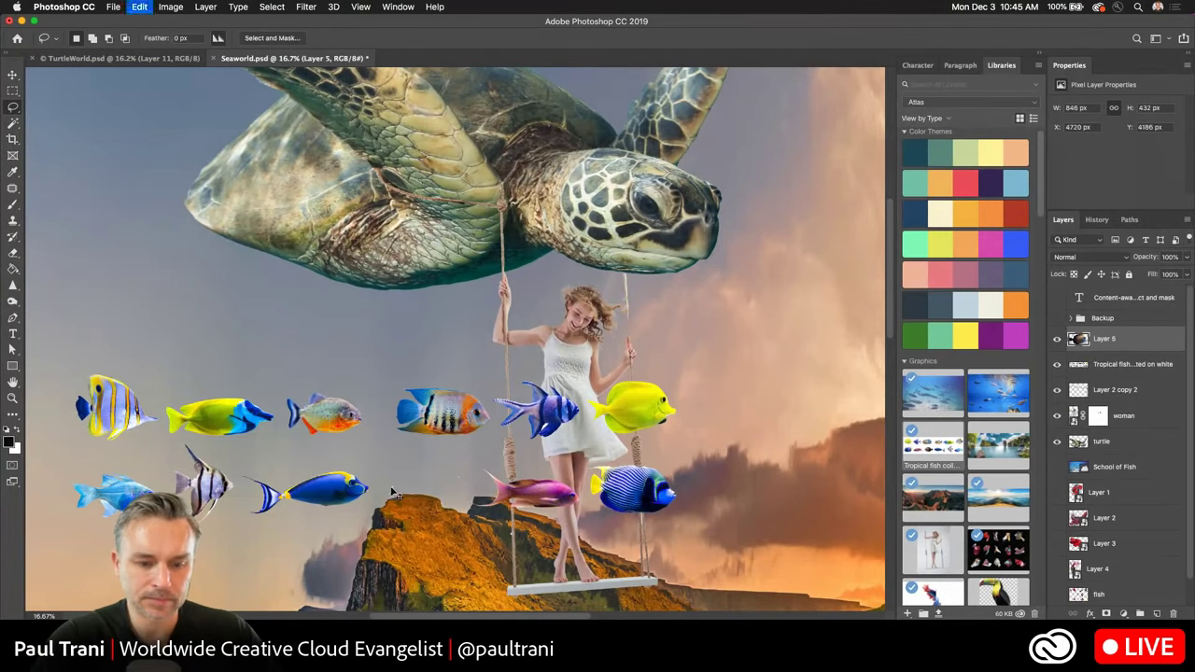
{"action": "mouse_move", "coordinate": [572, 482]}
{"action": "left_mouse_down"}
{"action": "mouse_move", "coordinate": [593, 512]}
{"action": "mouse_move", "coordinate": [465, 509]}
{"action": "mouse_move", "coordinate": [471, 455]}
{"action": "left_mouse_up"}
{"action": "left_click", "coordinate": [1088, 371]}
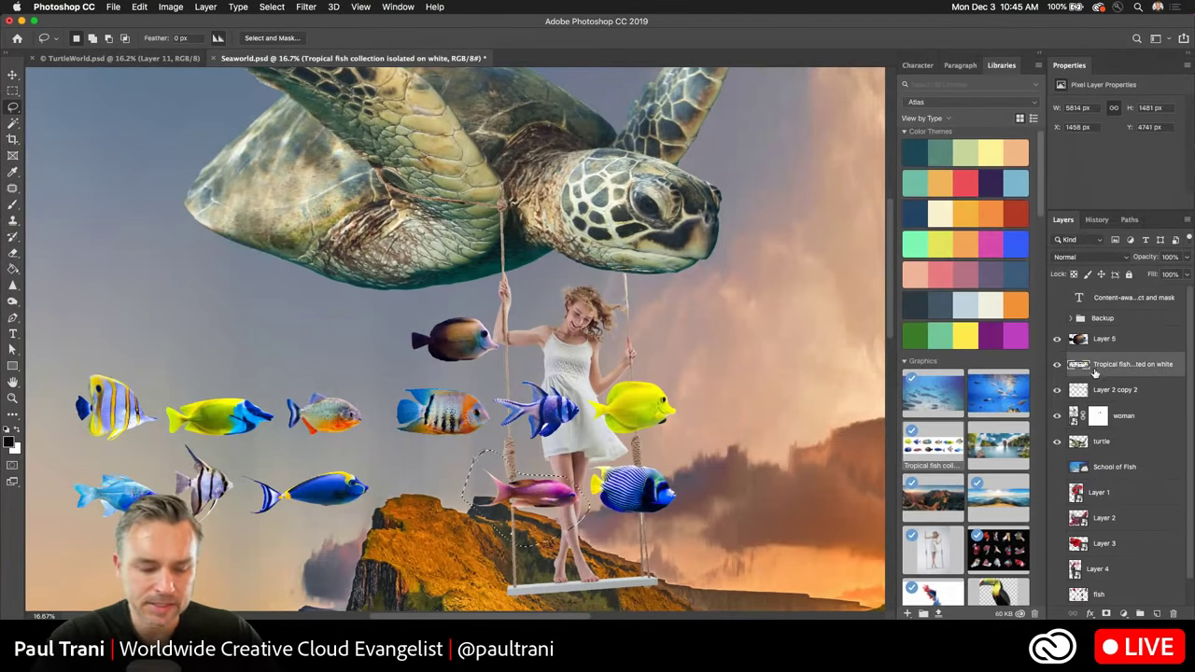
{"action": "key", "text": "ctrl+x"}
{"action": "key", "text": "ctrl+v"}
Cut the blue fish onto a new layer with Layer via Cut and move it beside the woman.
{"action": "mouse_move", "coordinate": [586, 474]}
{"action": "left_mouse_down"}
{"action": "mouse_move", "coordinate": [693, 499]}
{"action": "mouse_move", "coordinate": [666, 541]}
{"action": "mouse_move", "coordinate": [575, 518]}
{"action": "mouse_move", "coordinate": [564, 453]}
{"action": "left_mouse_up"}
{"action": "key", "text": "ctrl+x"}
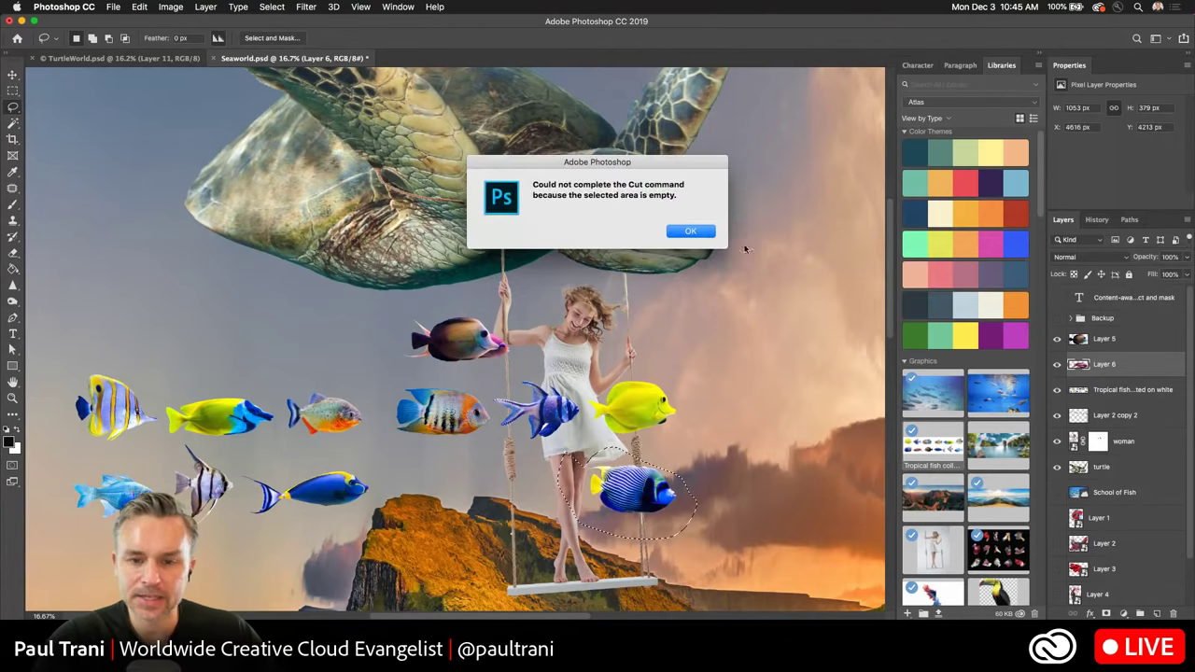
{"action": "left_click", "coordinate": [698, 232]}
{"action": "left_click", "coordinate": [1092, 391]}
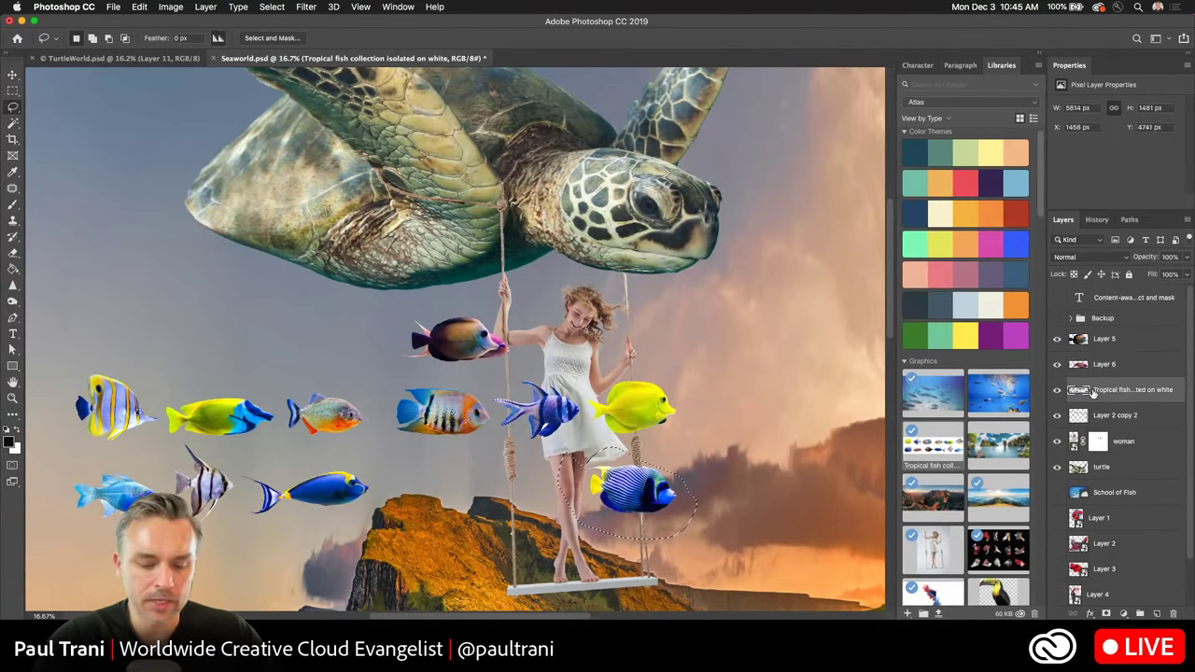
{"action": "key", "text": "ctrl+shift+j"}
{"action": "mouse_move", "coordinate": [667, 481]}
{"action": "left_mouse_down"}
{"action": "mouse_move", "coordinate": [484, 319]}
{"action": "mouse_move", "coordinate": [495, 344]}
{"action": "mouse_move", "coordinate": [525, 352]}
{"action": "left_mouse_up"}
{"action": "left_click", "coordinate": [12, 75]}
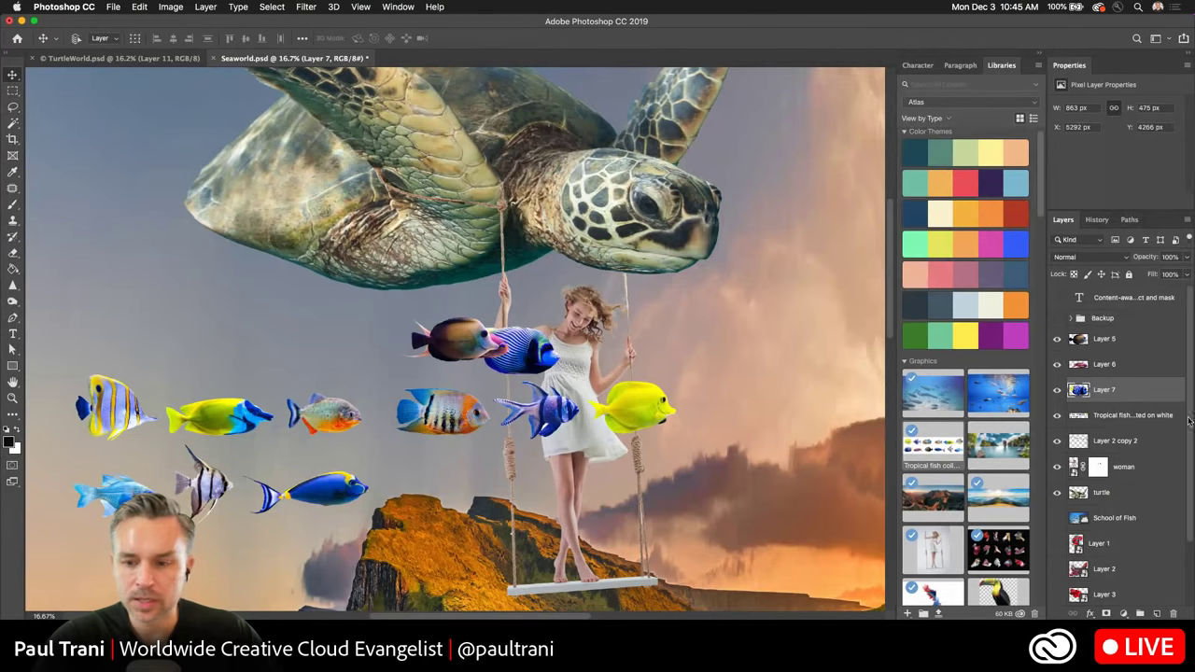
{"action": "left_click", "coordinate": [1135, 419]}
{"action": "left_click_drag", "start_coordinate": [1045, 402], "coordinate": [958, 403]}
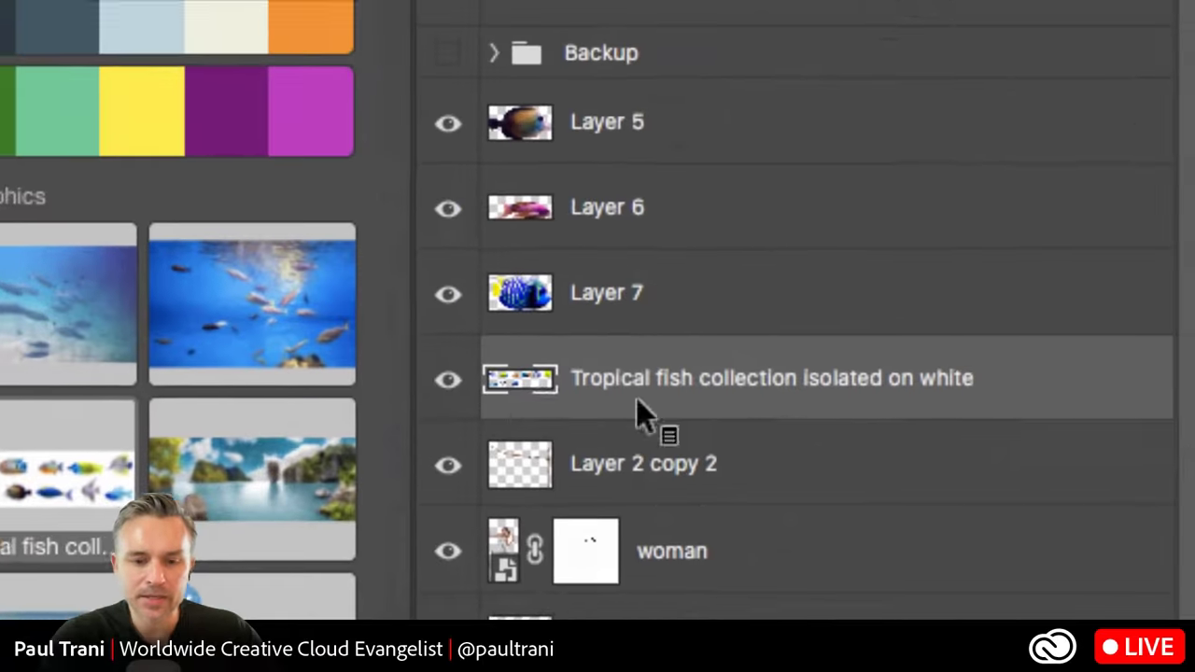
Open the Layers Panel Options once, then check the thumbnails of Layers 5, 6 and 7.
{"action": "left_click", "coordinate": [597, 458]}
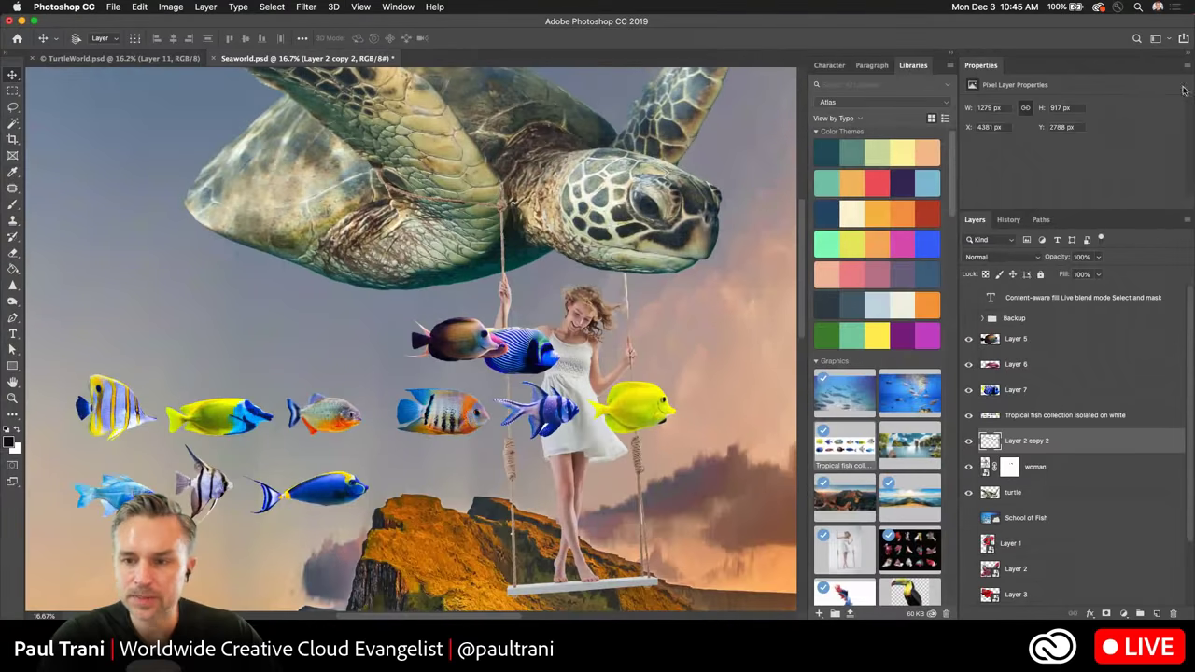
{"action": "left_click", "coordinate": [1187, 219]}
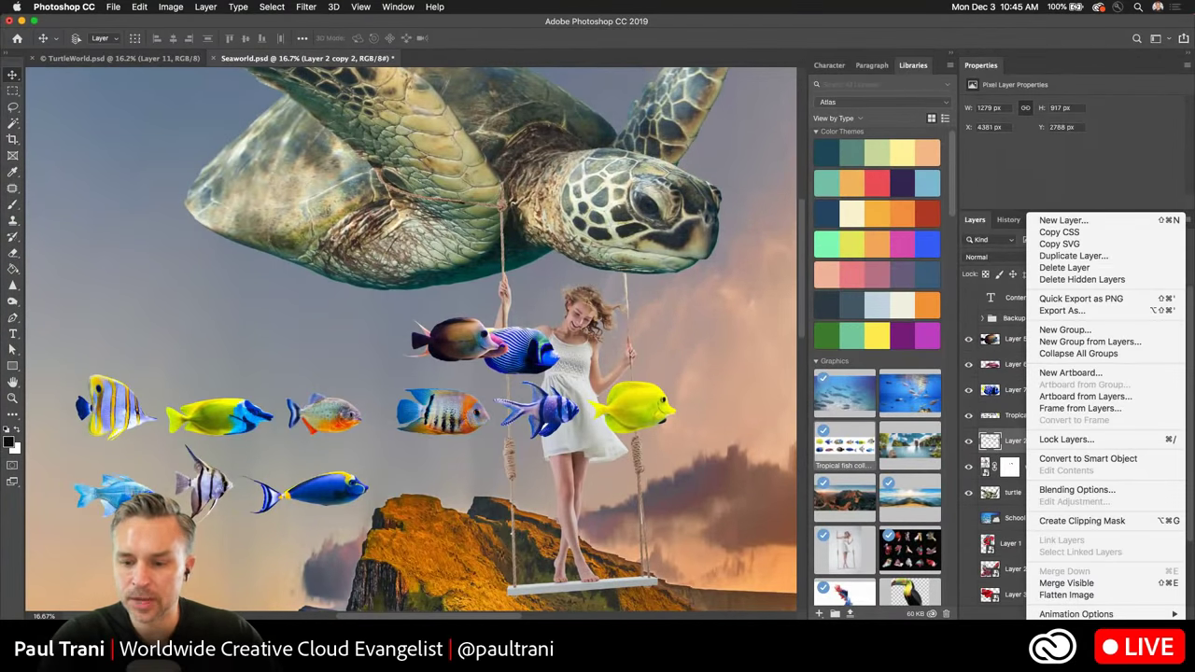
{"action": "left_click", "coordinate": [1074, 618]}
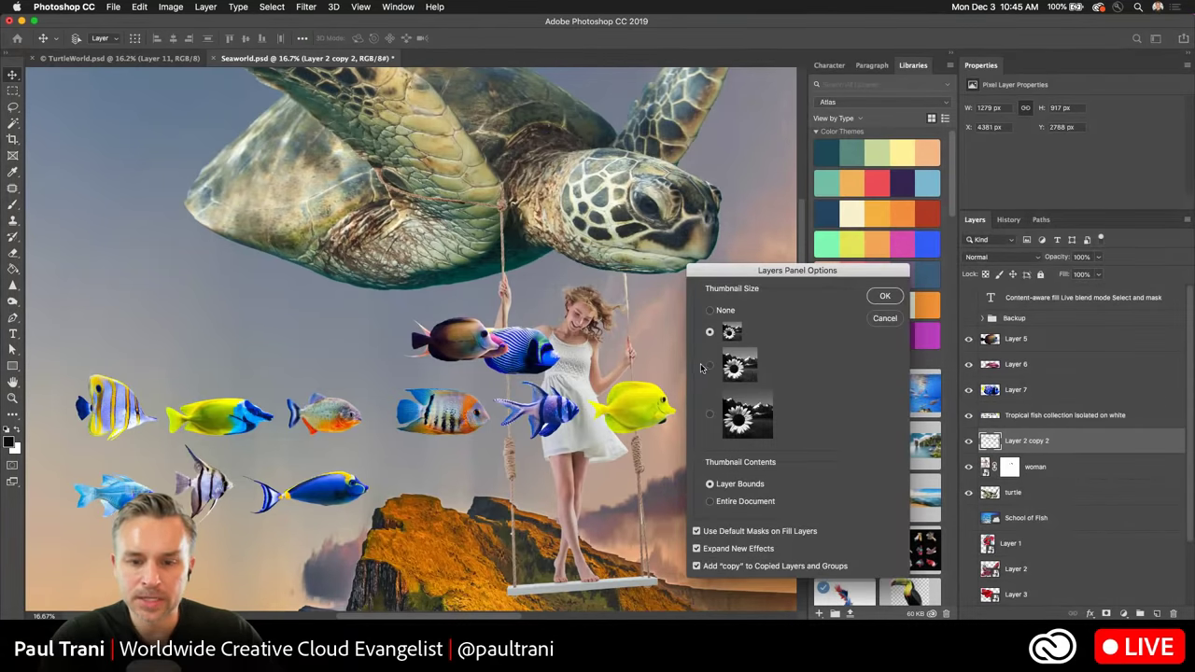
{"action": "left_click", "coordinate": [875, 298]}
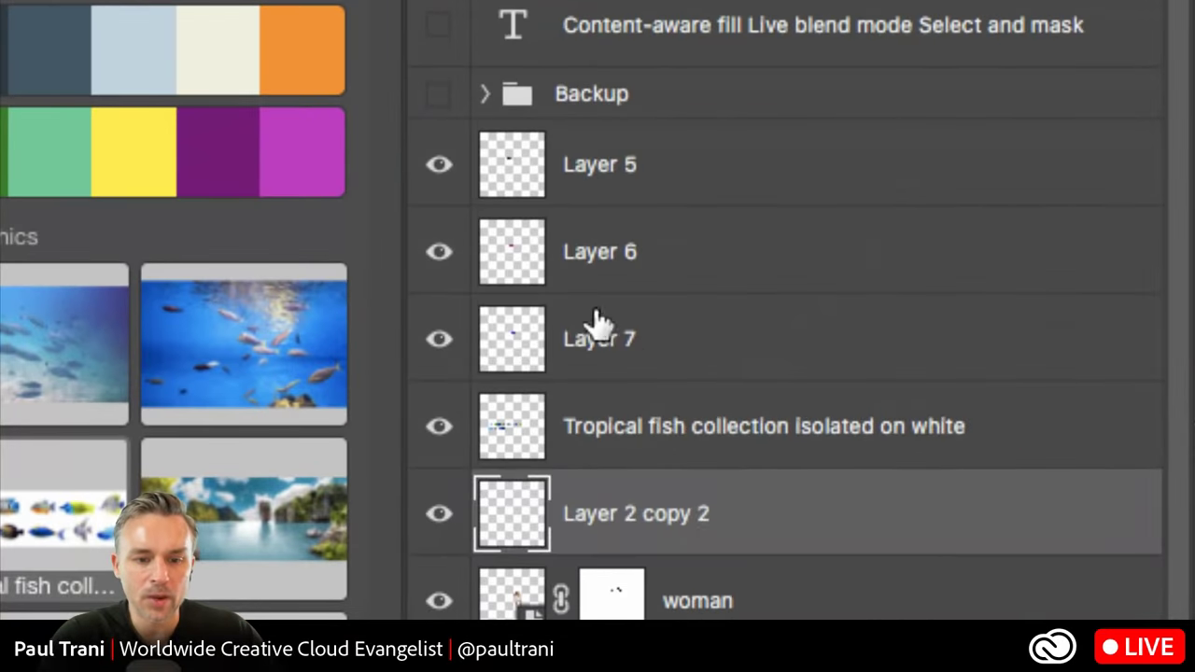
{"action": "left_click", "coordinate": [597, 322]}
{"action": "left_click", "coordinate": [574, 250]}
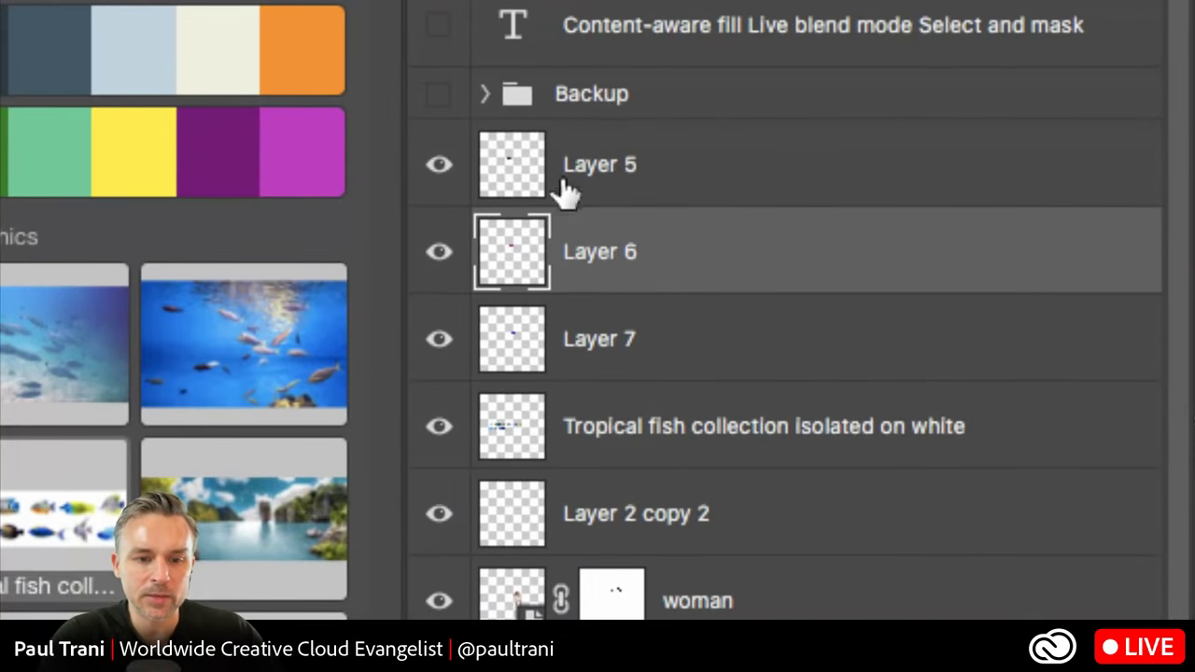
{"action": "left_click", "coordinate": [536, 173]}
{"action": "left_click", "coordinate": [616, 271]}
{"action": "left_click", "coordinate": [582, 341]}
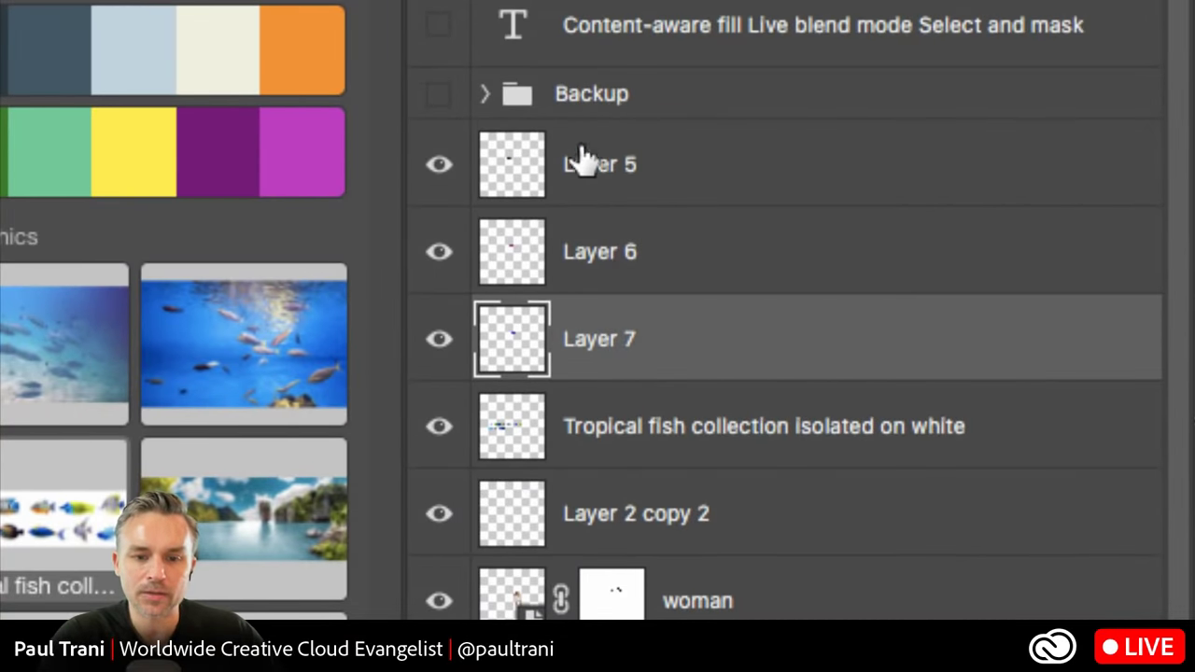
{"action": "left_click", "coordinate": [583, 163]}
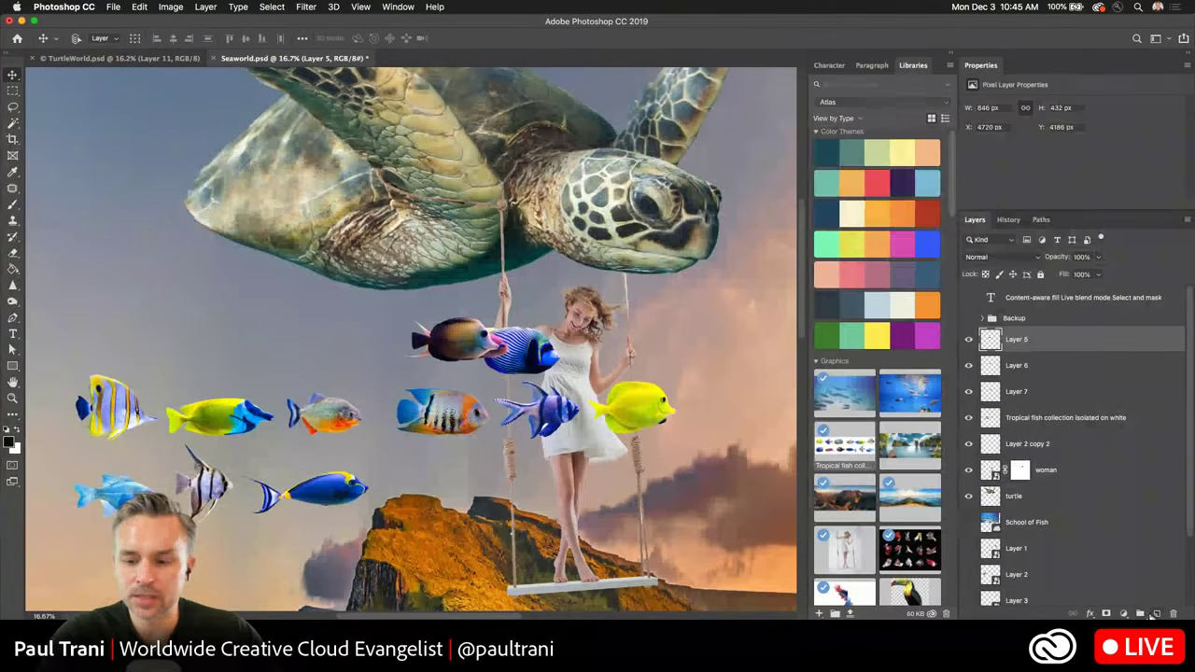
Set the Layers panel Thumbnail Contents to Layer Bounds and confirm.
{"action": "left_click", "coordinate": [1184, 222]}
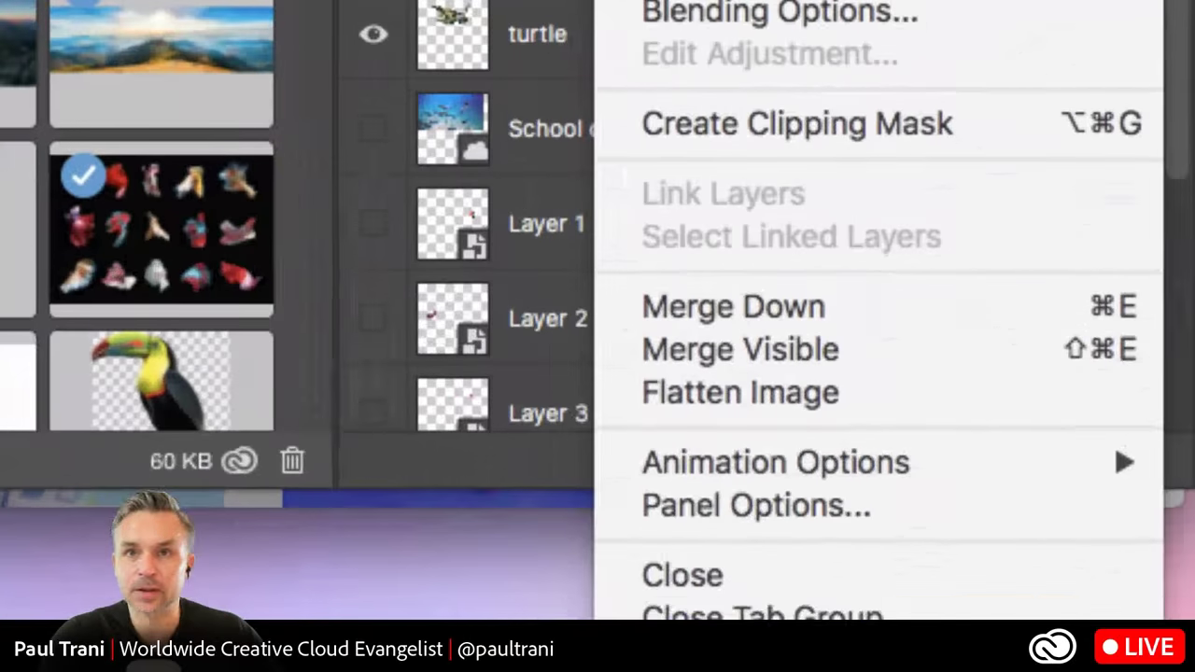
{"action": "left_click", "coordinate": [888, 505]}
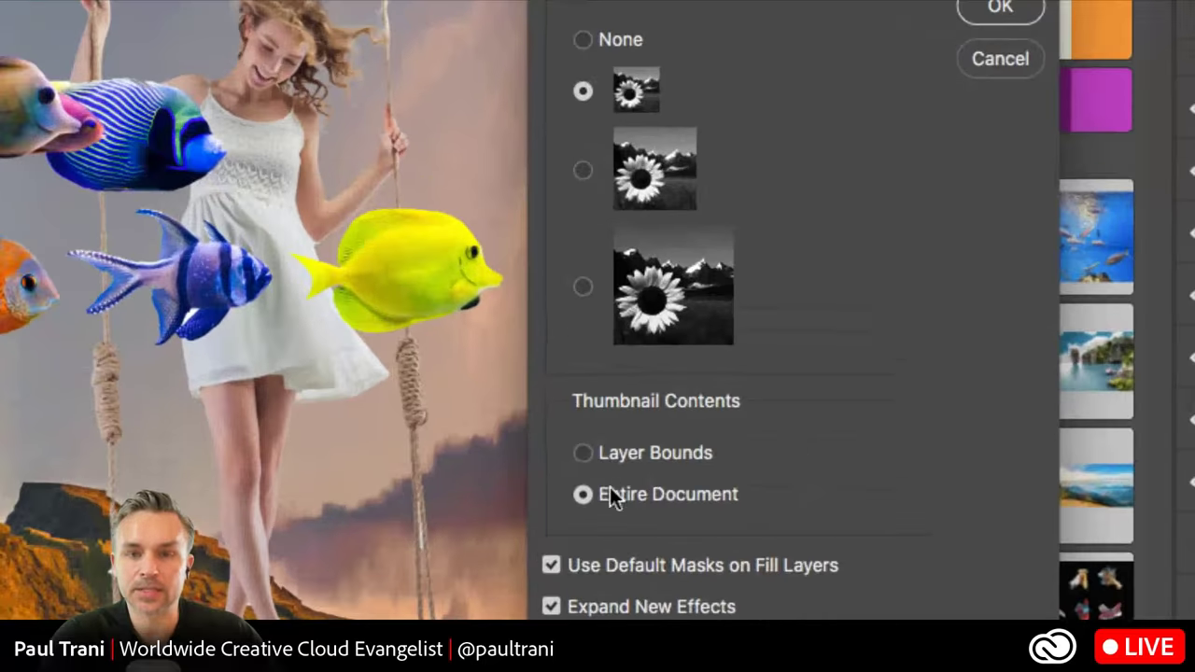
{"action": "left_click", "coordinate": [583, 454]}
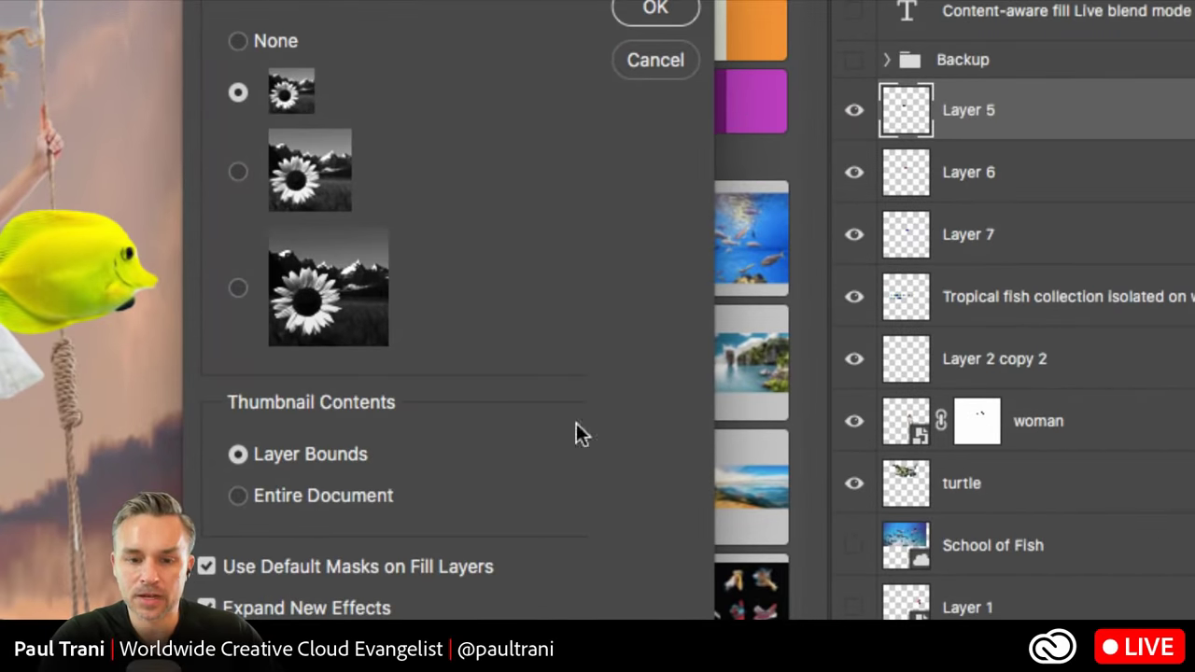
{"action": "left_click", "coordinate": [644, 17]}
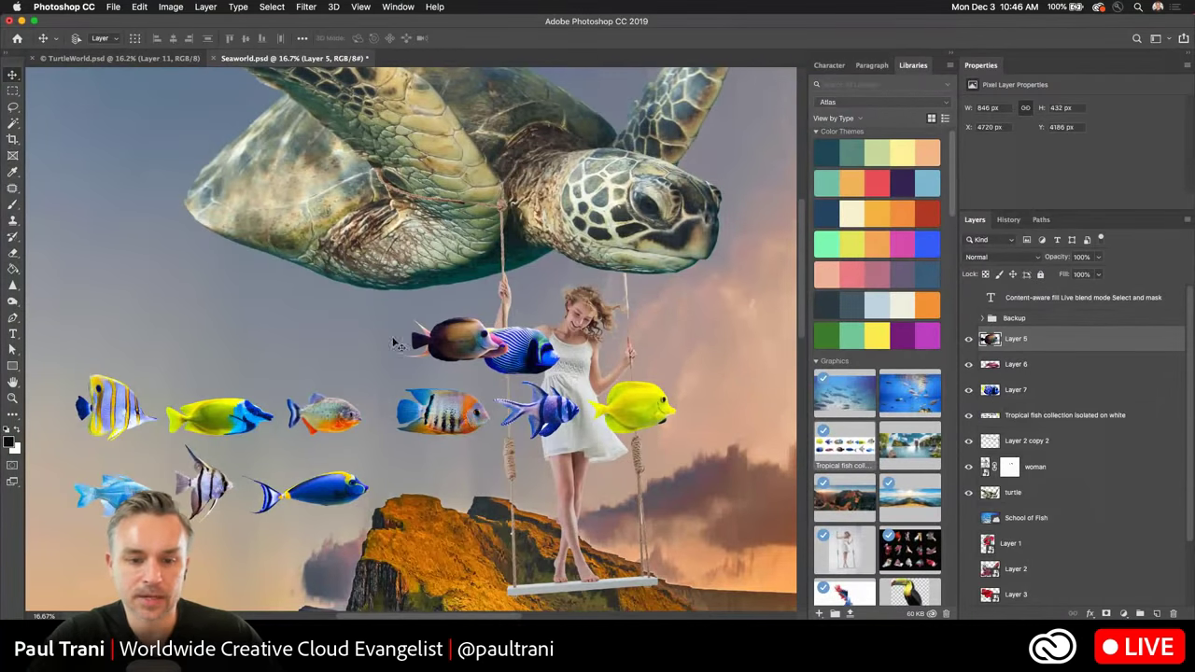
Move the brown fish to the upper left and add a slightly tilted copy just below it.
{"action": "left_click_drag", "start_coordinate": [390, 348], "coordinate": [128, 277]}
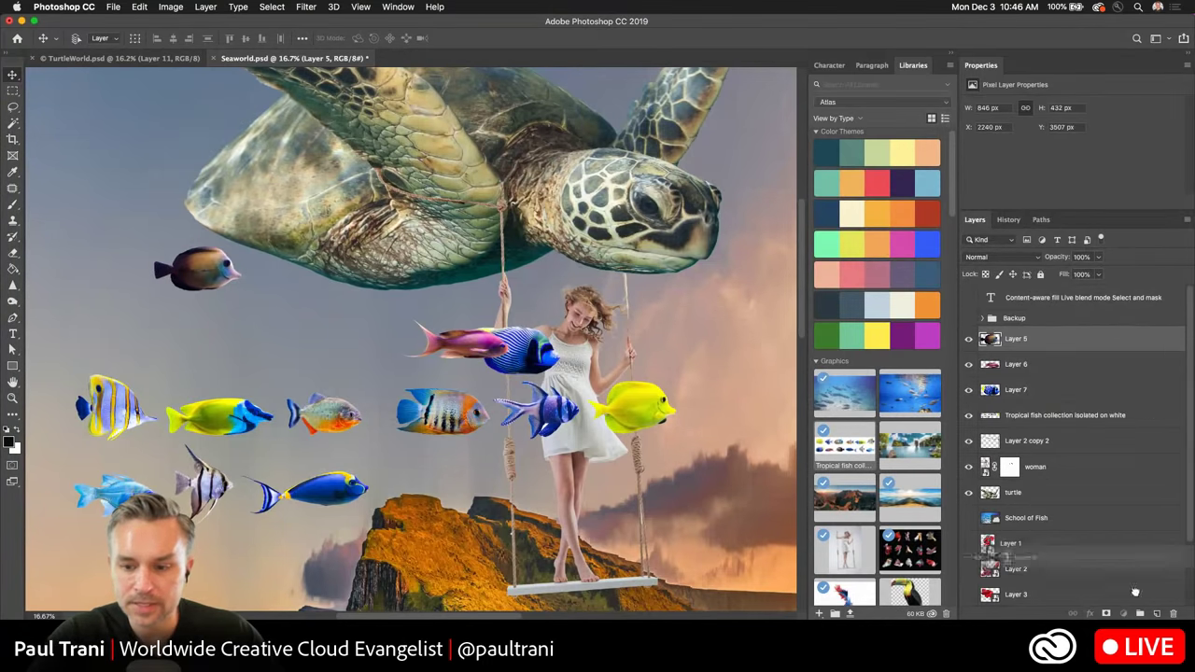
{"action": "left_click_drag", "start_coordinate": [252, 287], "coordinate": [306, 319]}
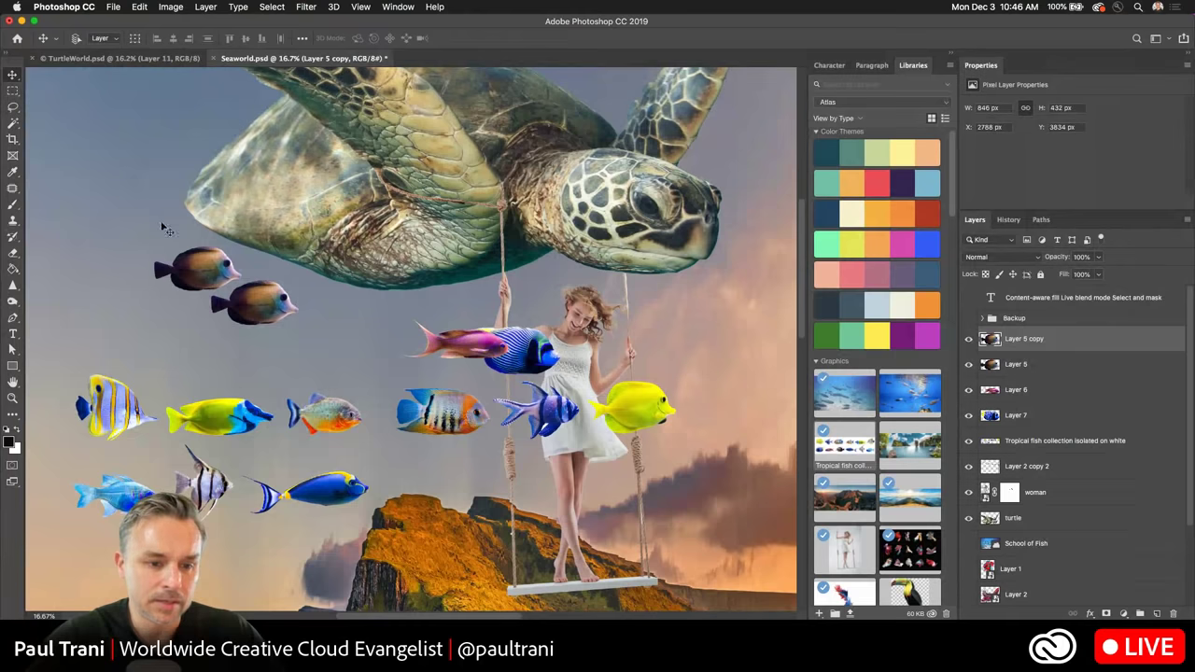
{"action": "key", "text": "super+t"}
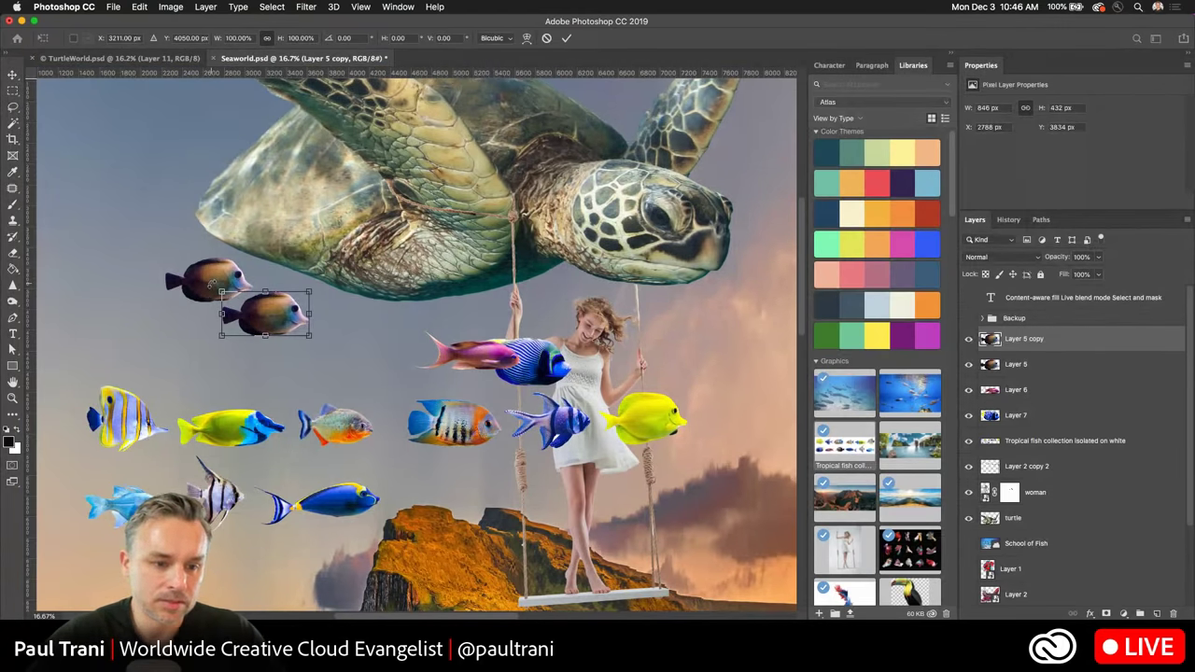
{"action": "left_click_drag", "start_coordinate": [221, 293], "coordinate": [234, 331]}
{"action": "key", "text": "Return"}
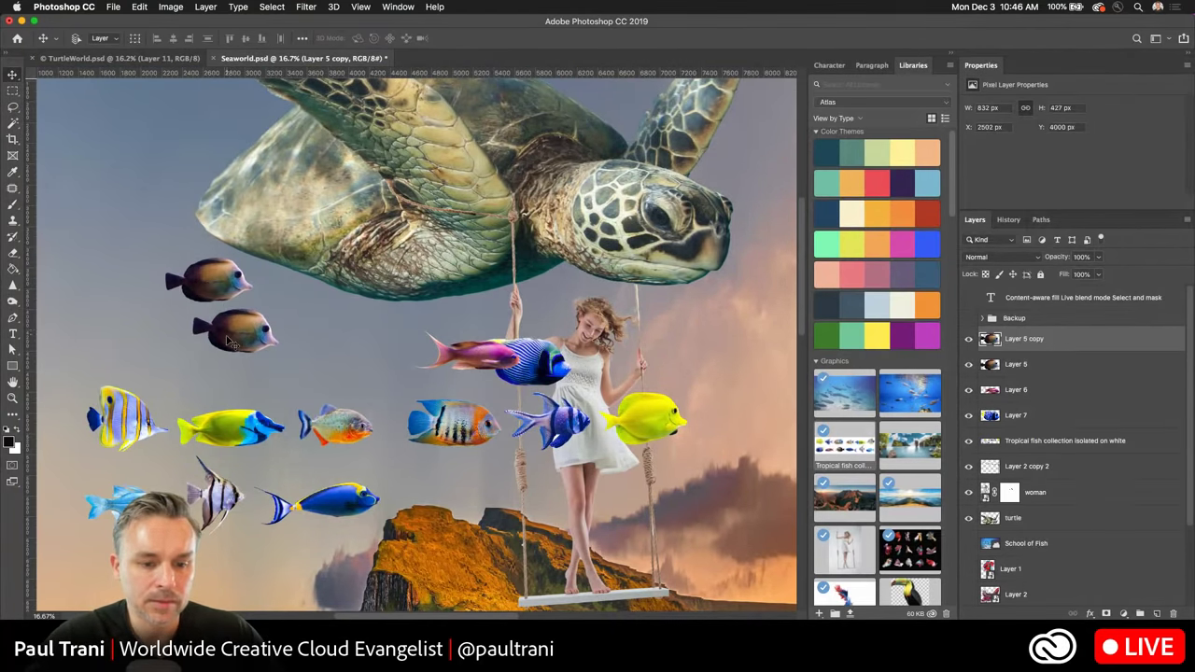
Move the blue striped fish beside the brown fish and lasso another blue fish onto its own layer near the pink fish.
{"action": "left_click", "coordinate": [1016, 414]}
{"action": "left_click_drag", "start_coordinate": [533, 386], "coordinate": [330, 337]}
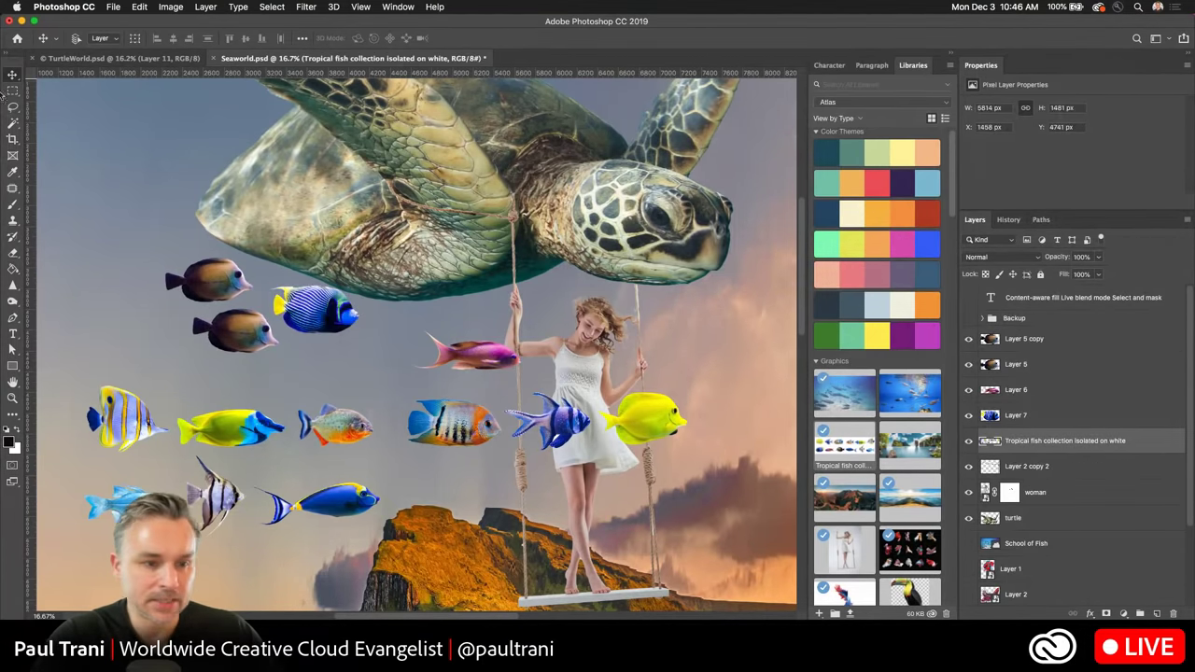
{"action": "left_click", "coordinate": [14, 111]}
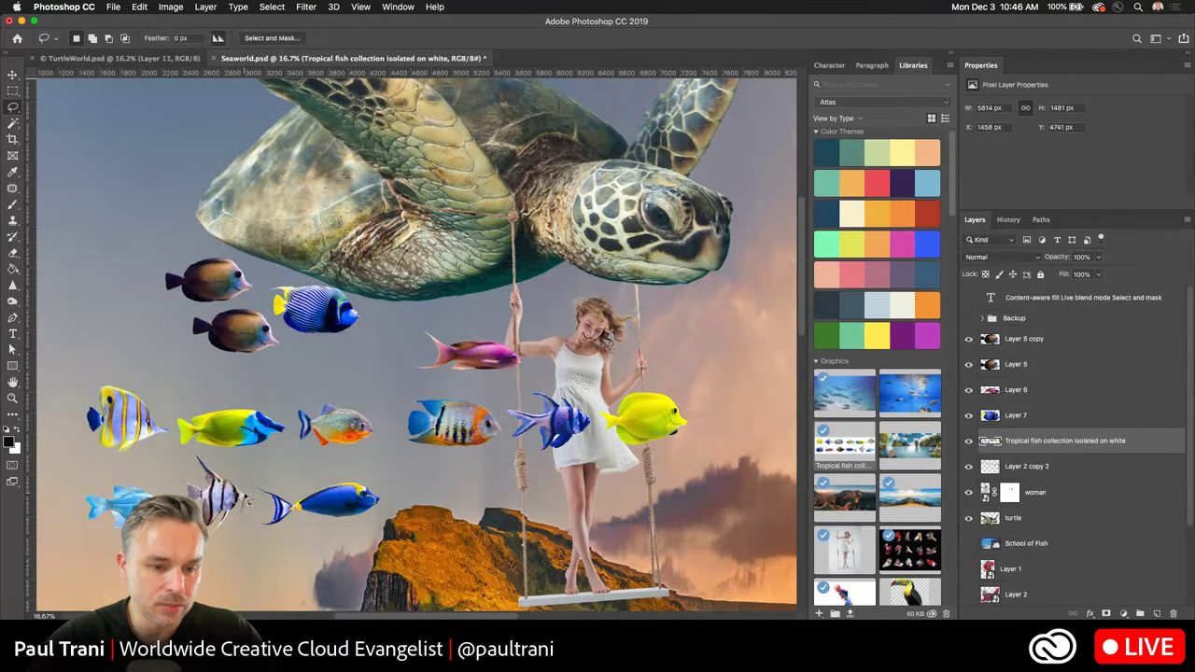
{"action": "mouse_move", "coordinate": [320, 481]}
{"action": "left_mouse_down"}
{"action": "mouse_move", "coordinate": [403, 491]}
{"action": "mouse_move", "coordinate": [302, 558]}
{"action": "mouse_move", "coordinate": [245, 522]}
{"action": "left_mouse_up"}
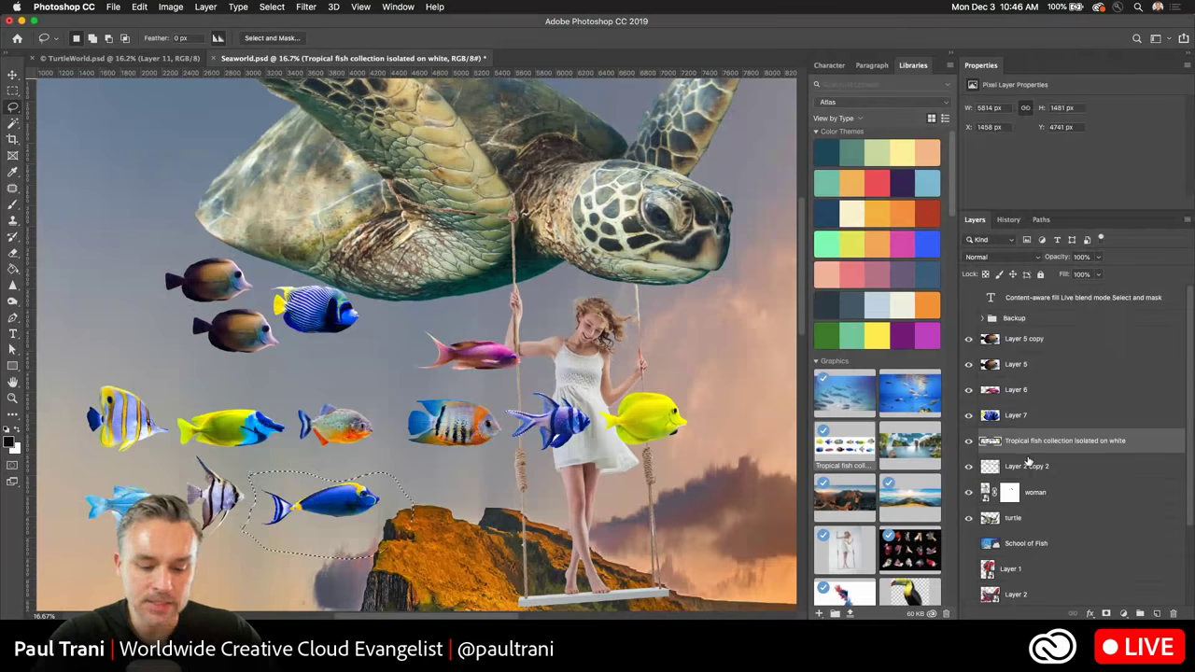
{"action": "key", "text": "ctrl+x"}
{"action": "key", "text": "ctrl+v"}
{"action": "left_click", "coordinate": [12, 74]}
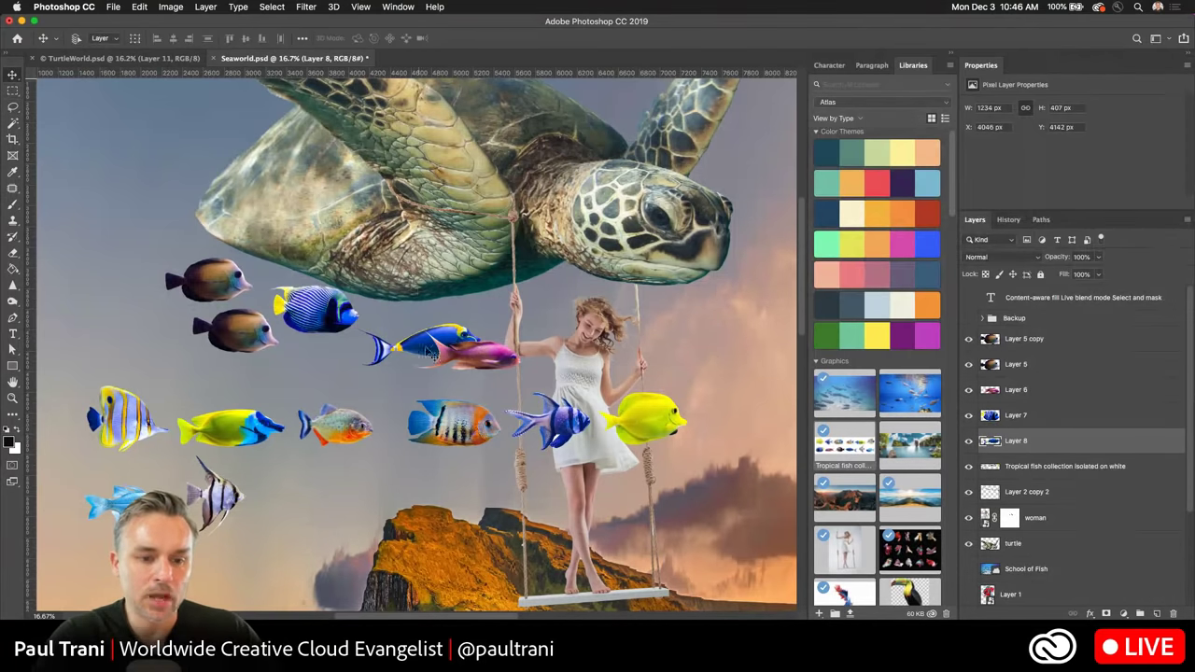
{"action": "left_click_drag", "start_coordinate": [430, 353], "coordinate": [377, 369]}
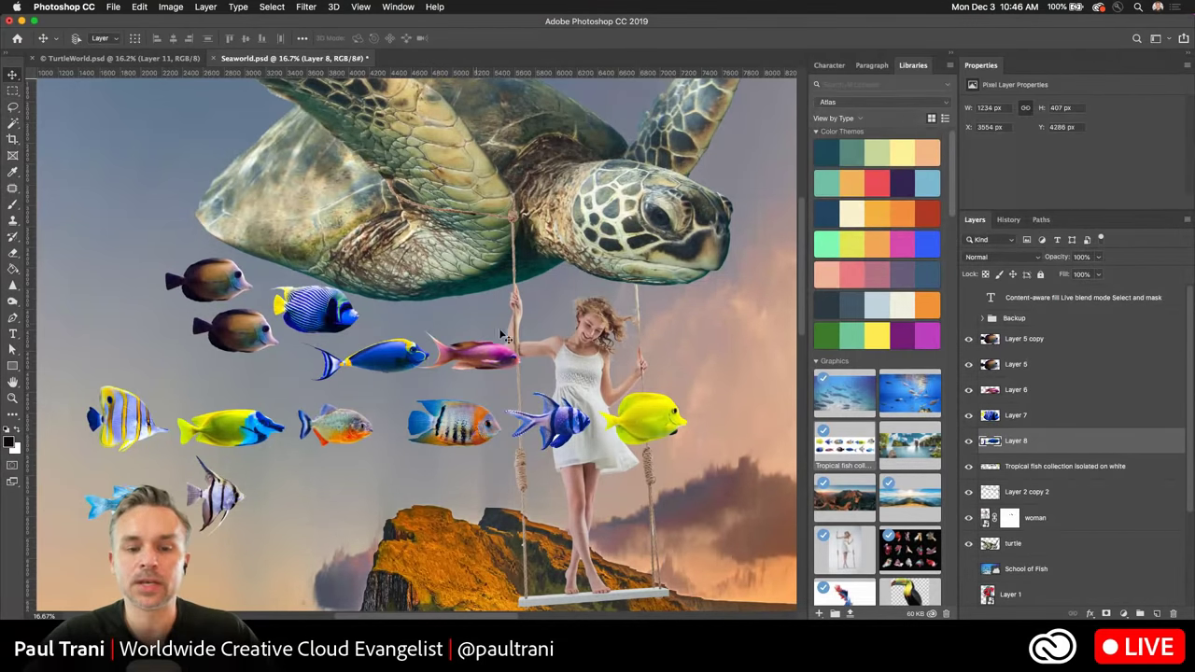
Cut the striped angelfish out beside the pink fish and hide the Tropical fish collection layer.
{"action": "left_click", "coordinate": [1013, 467]}
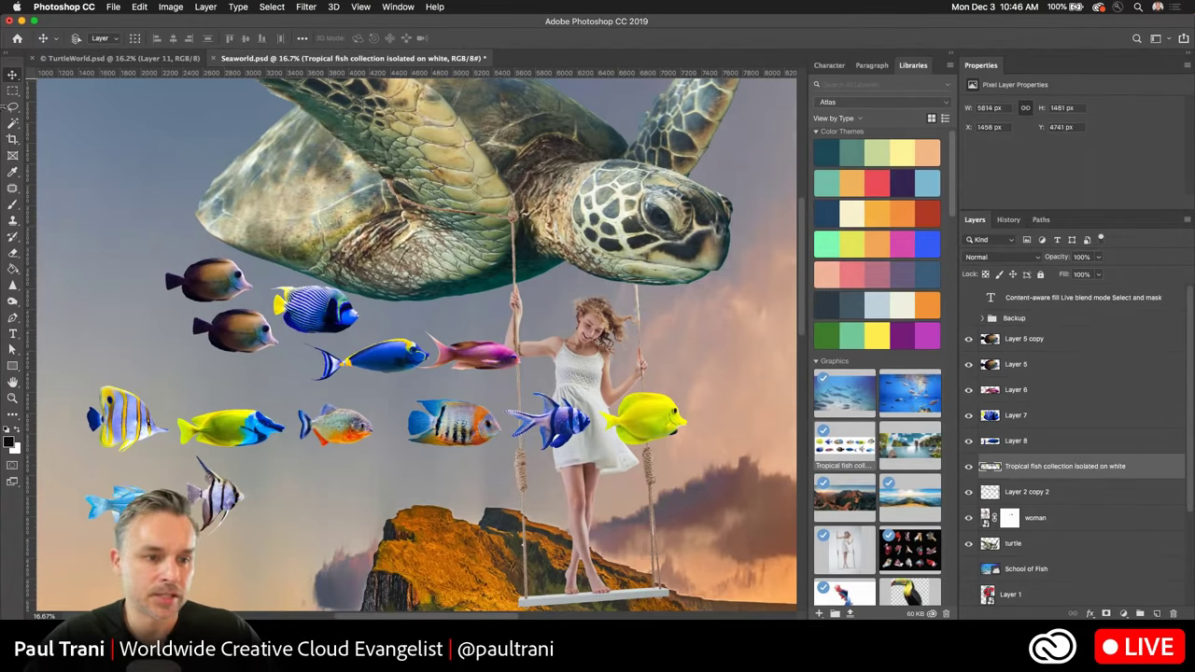
{"action": "left_click", "coordinate": [13, 108]}
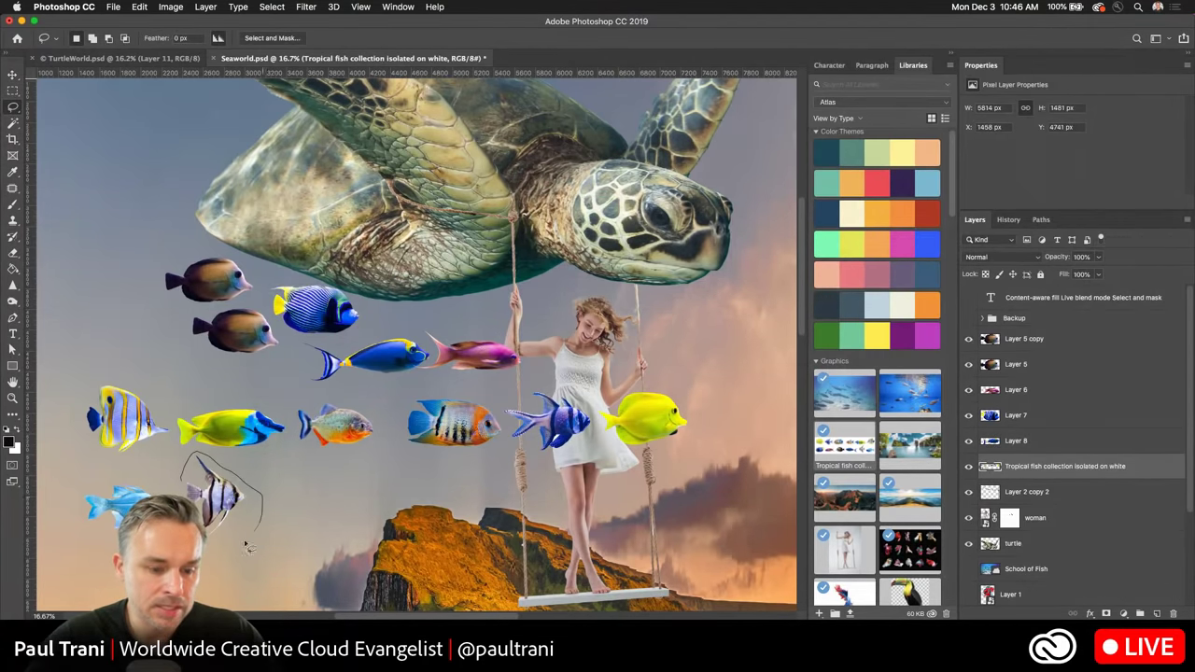
{"action": "left_click_drag", "start_coordinate": [194, 456], "coordinate": [191, 457]}
{"action": "key", "text": "Delete"}
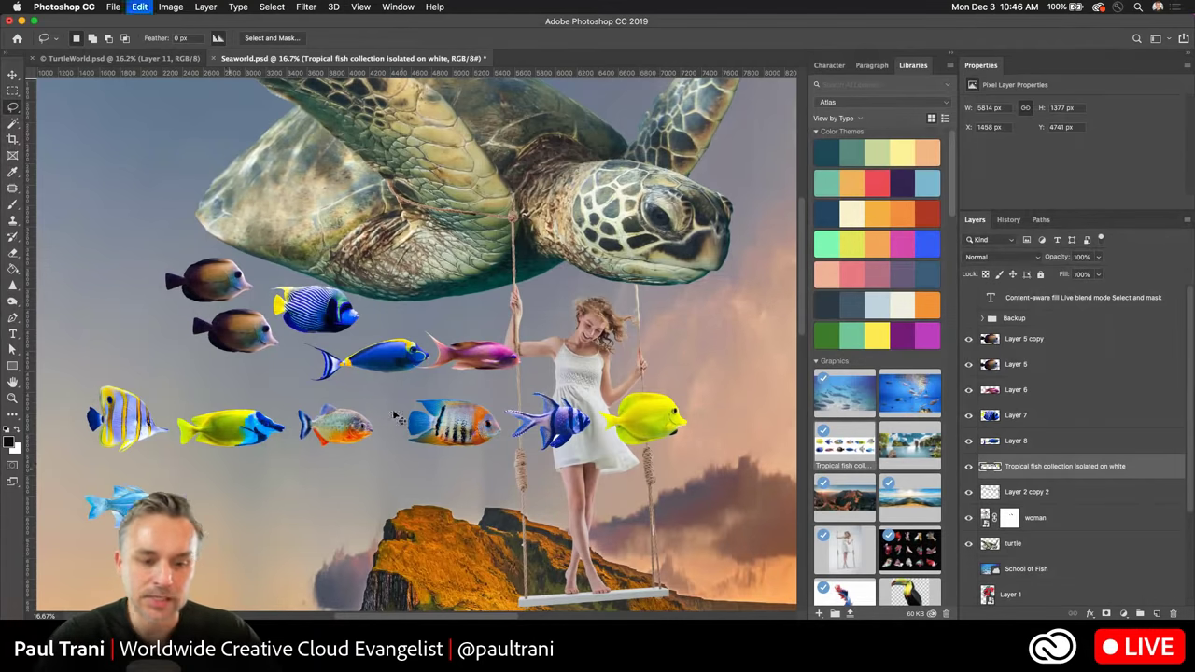
{"action": "left_click_drag", "start_coordinate": [930, 474], "coordinate": [519, 349]}
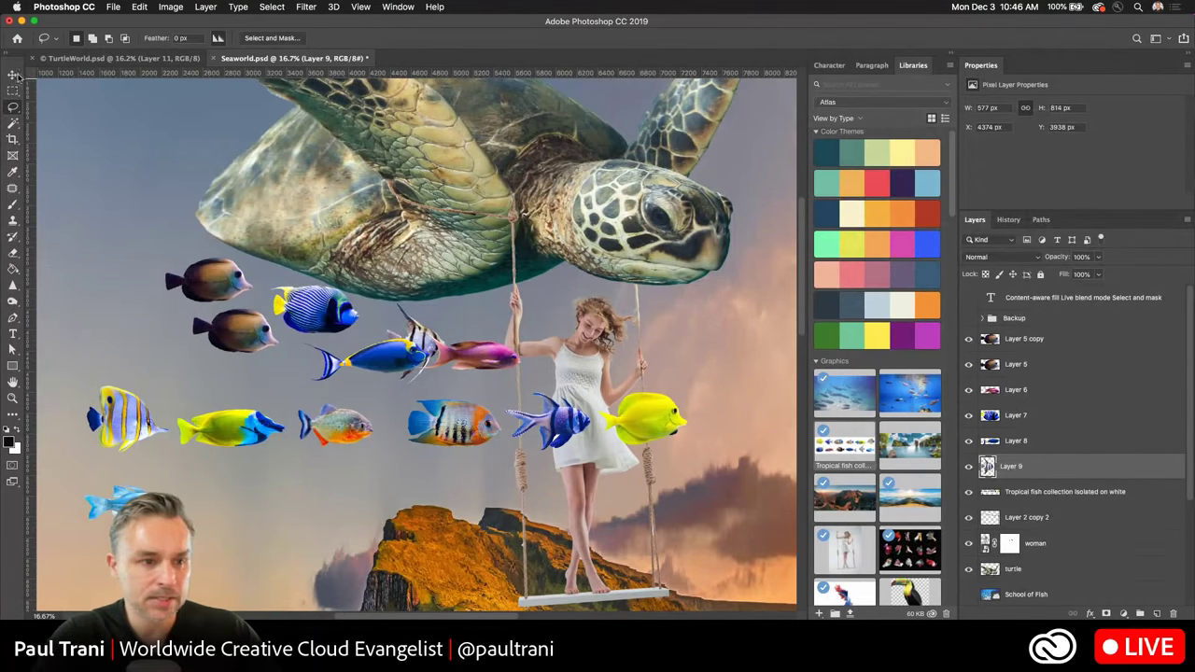
{"action": "left_click", "coordinate": [14, 75]}
{"action": "left_click", "coordinate": [970, 493]}
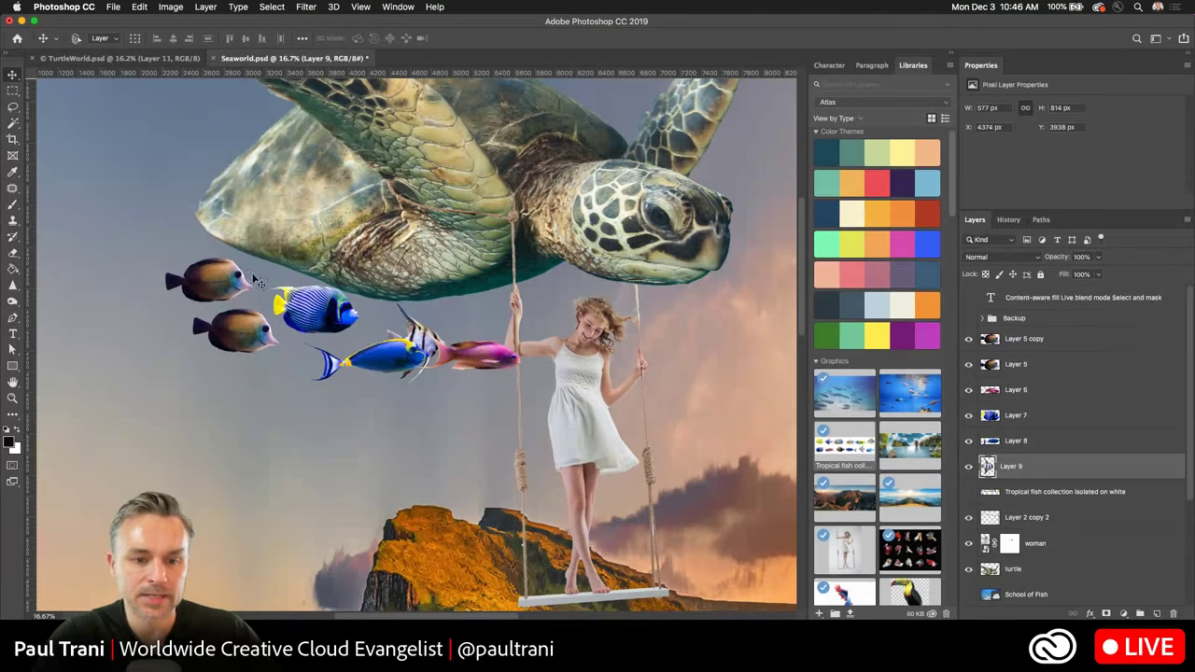
{"action": "scroll", "coordinate": [431, 176], "scroll_direction": "up", "scroll_amount": 2}
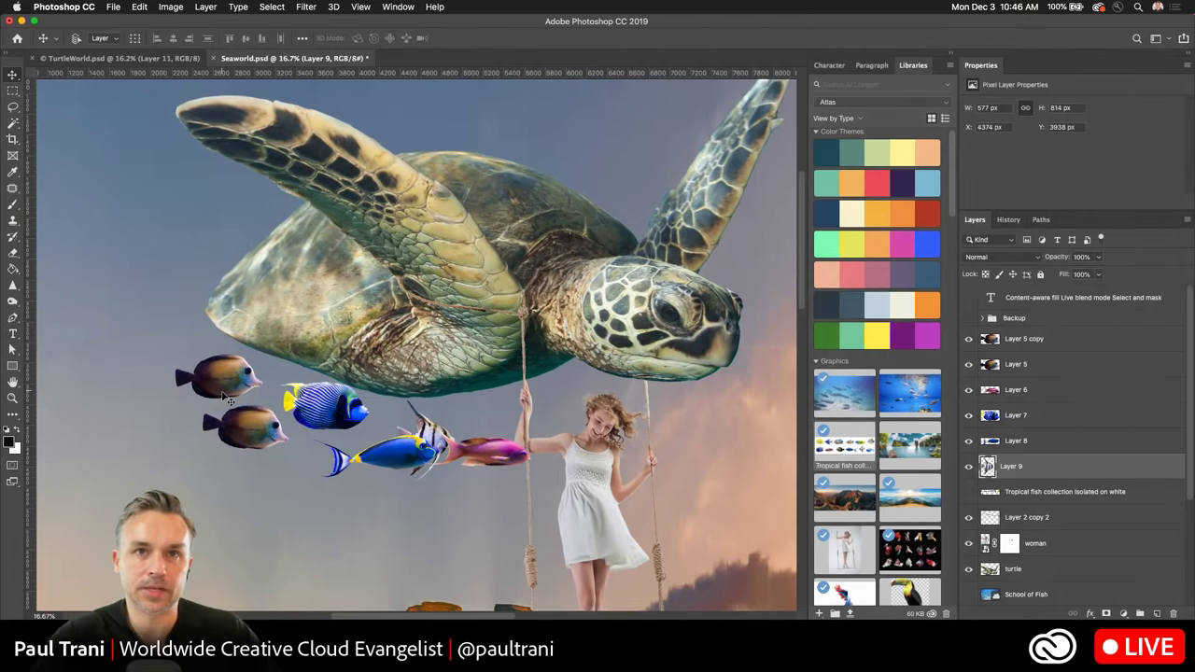
{"action": "key", "text": "super+minus"}
{"action": "key", "text": "super+minus"}
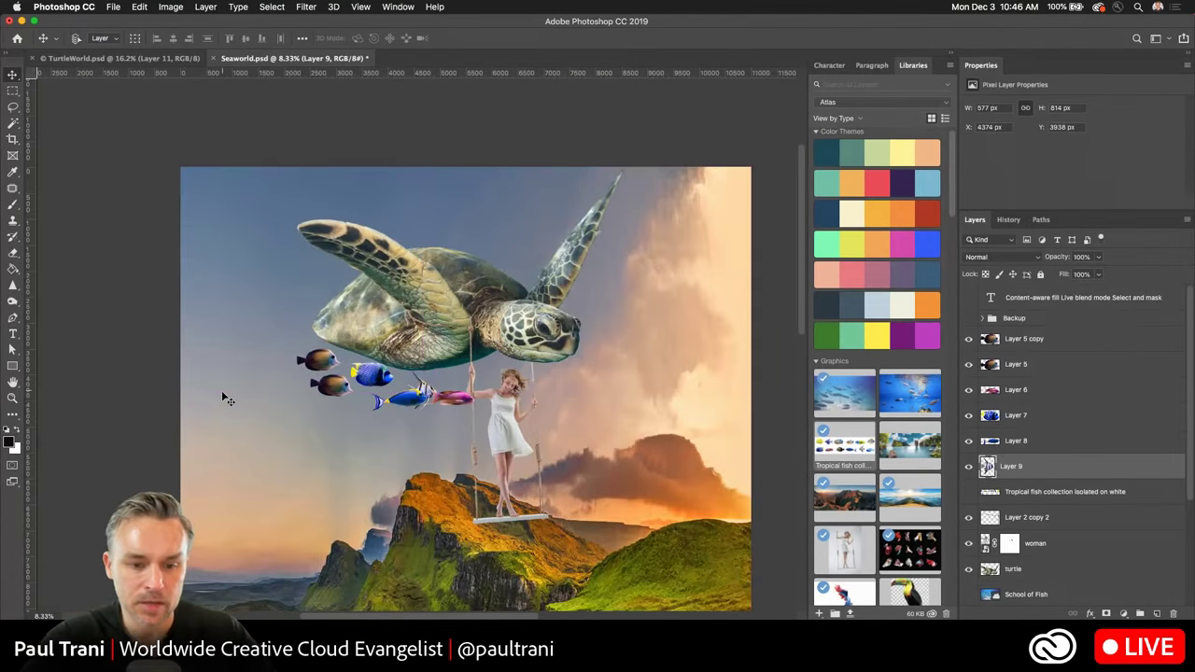
{"action": "left_click_drag", "start_coordinate": [215, 395], "coordinate": [218, 342]}
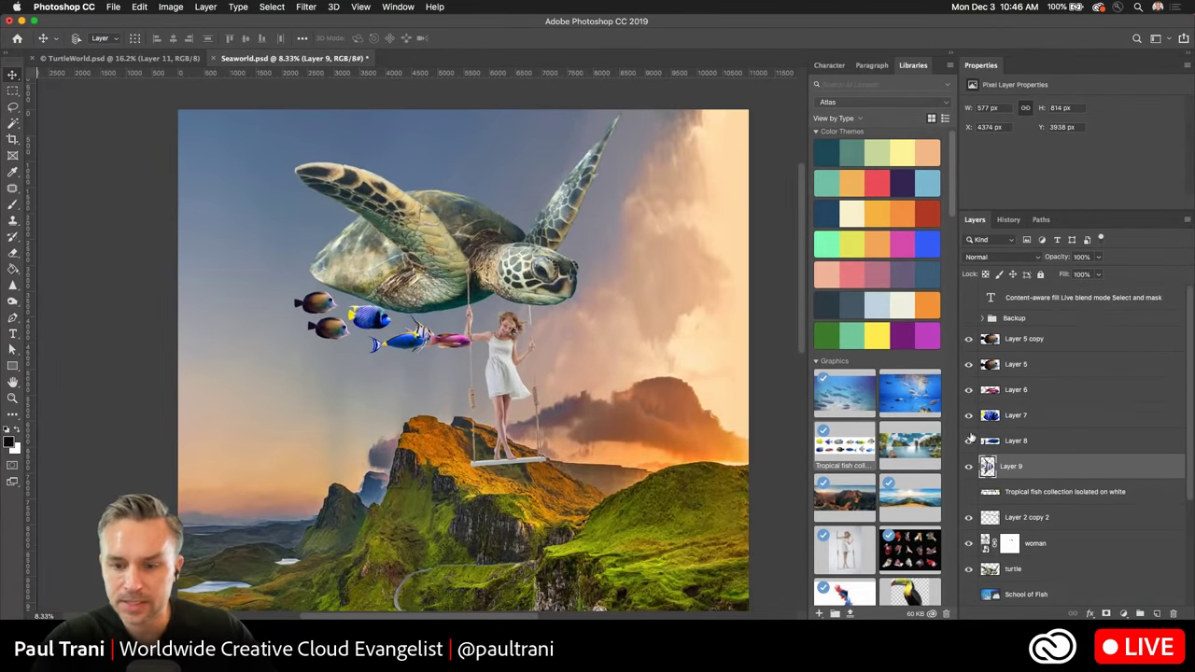
{"action": "left_click", "coordinate": [1016, 441]}
Shift the fish school left, then duplicate both brown fish and move the pair right of the turtle's head.
{"action": "left_click", "coordinate": [1022, 339], "text": "shift"}
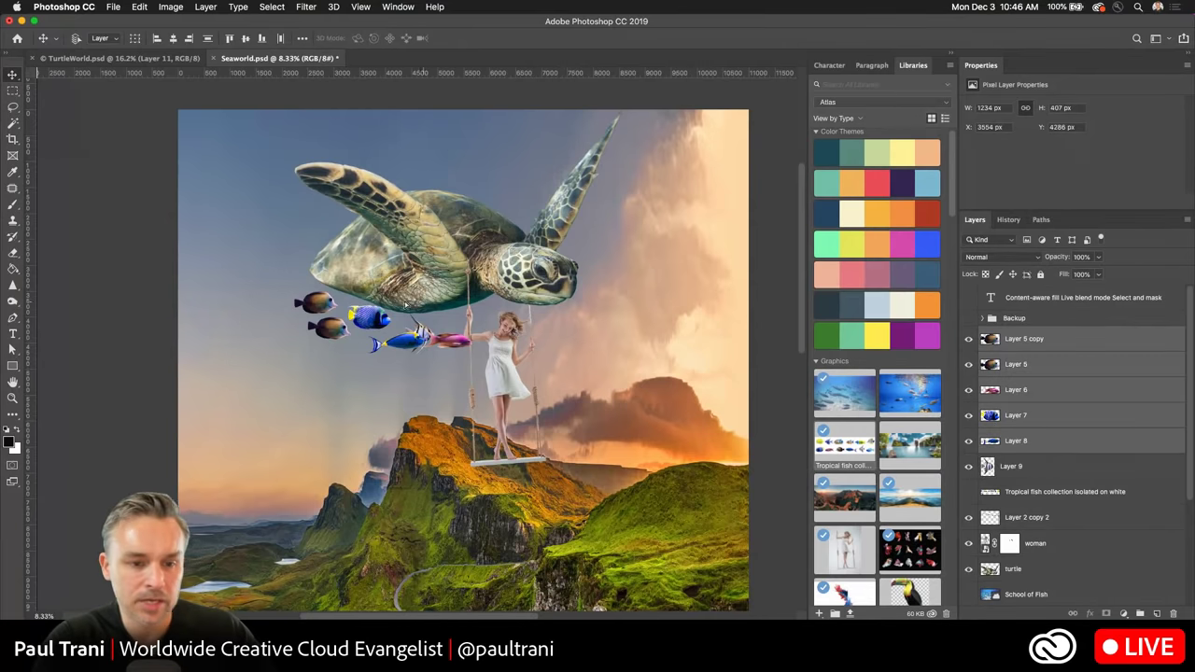
{"action": "left_click_drag", "start_coordinate": [478, 315], "coordinate": [400, 296]}
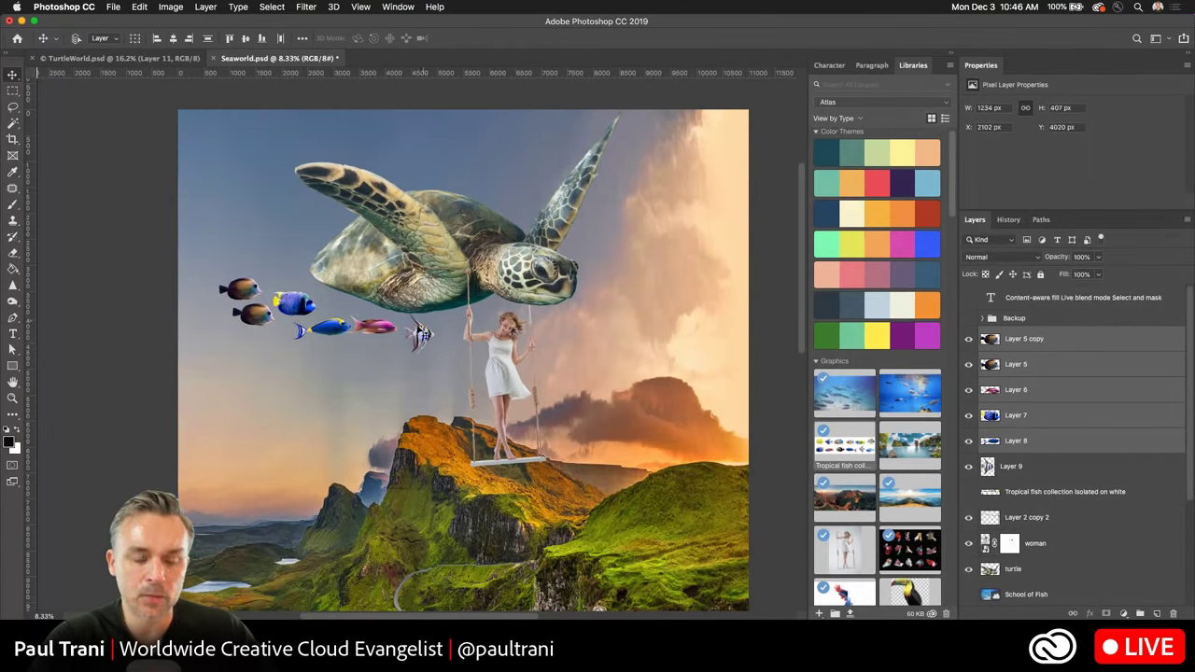
{"action": "left_click", "coordinate": [1044, 340]}
{"action": "left_click", "coordinate": [1006, 363], "text": "shift"}
{"action": "key", "text": "super+j"}
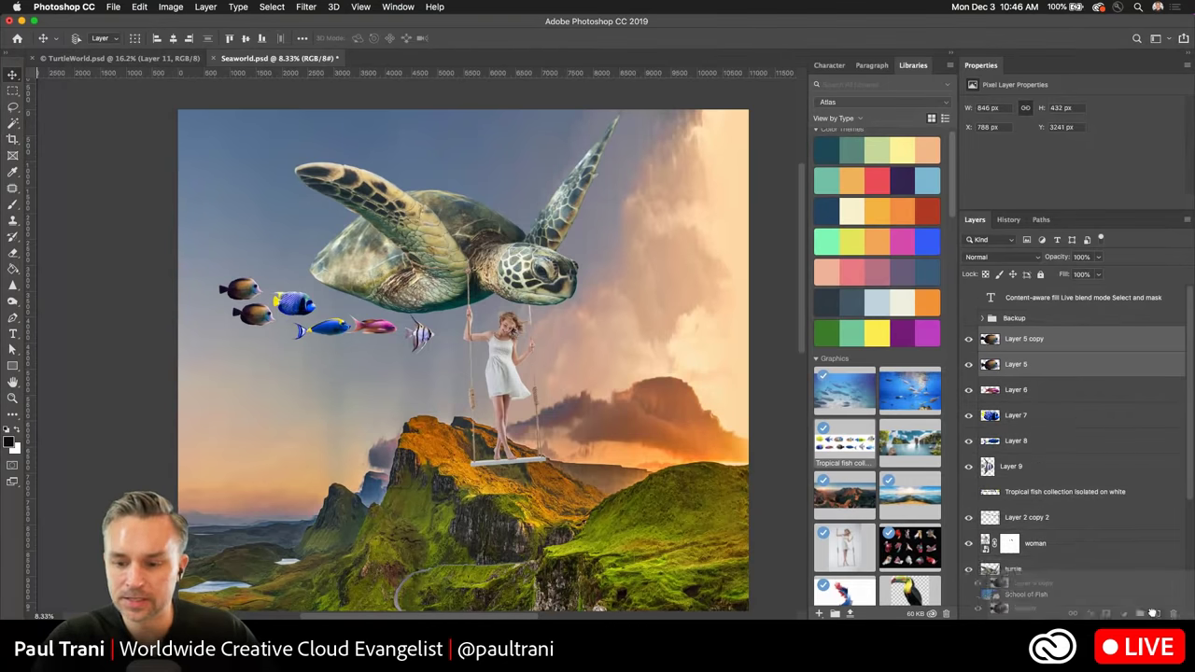
{"action": "left_click_drag", "start_coordinate": [280, 270], "coordinate": [644, 278]}
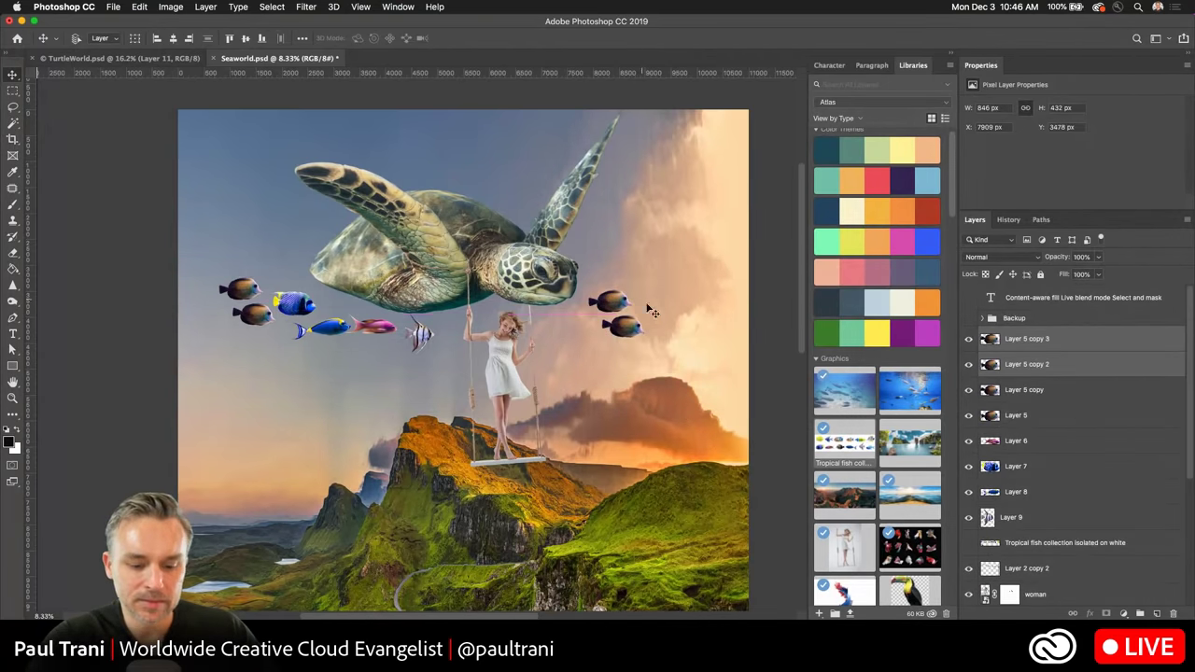
{"action": "key", "text": "super+t"}
{"action": "key", "text": "Return"}
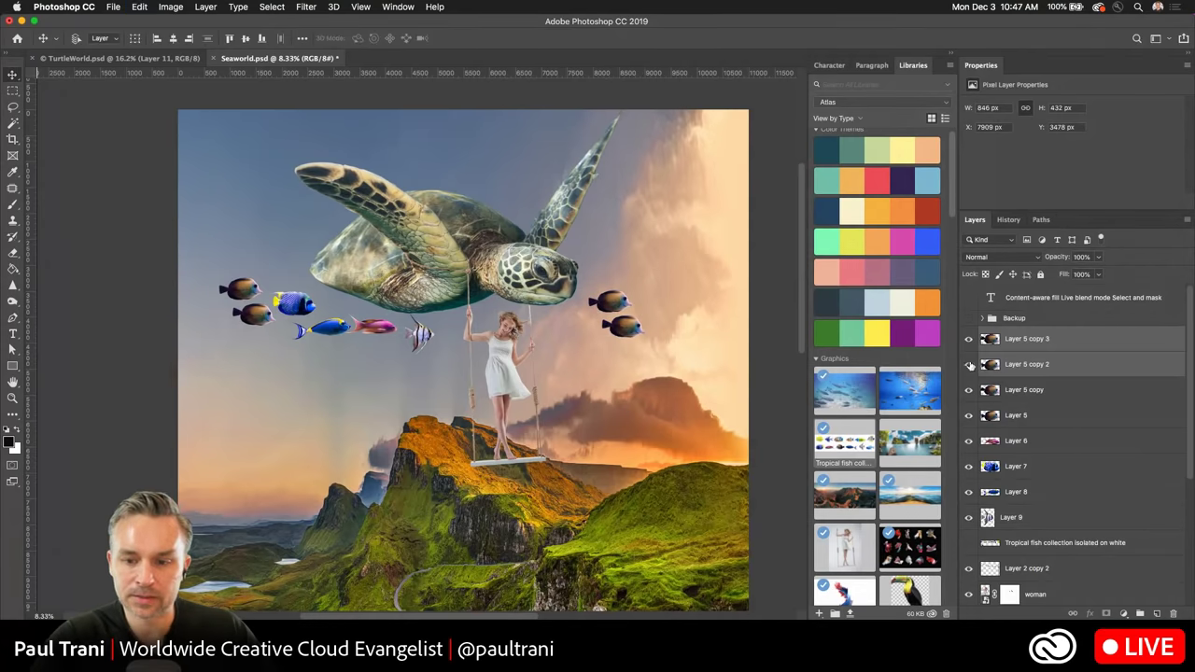
Enlarge one new brown fish beside the turtle's head and move both new layers below the woman.
{"action": "left_click", "coordinate": [1027, 365]}
{"action": "key", "text": "super+t"}
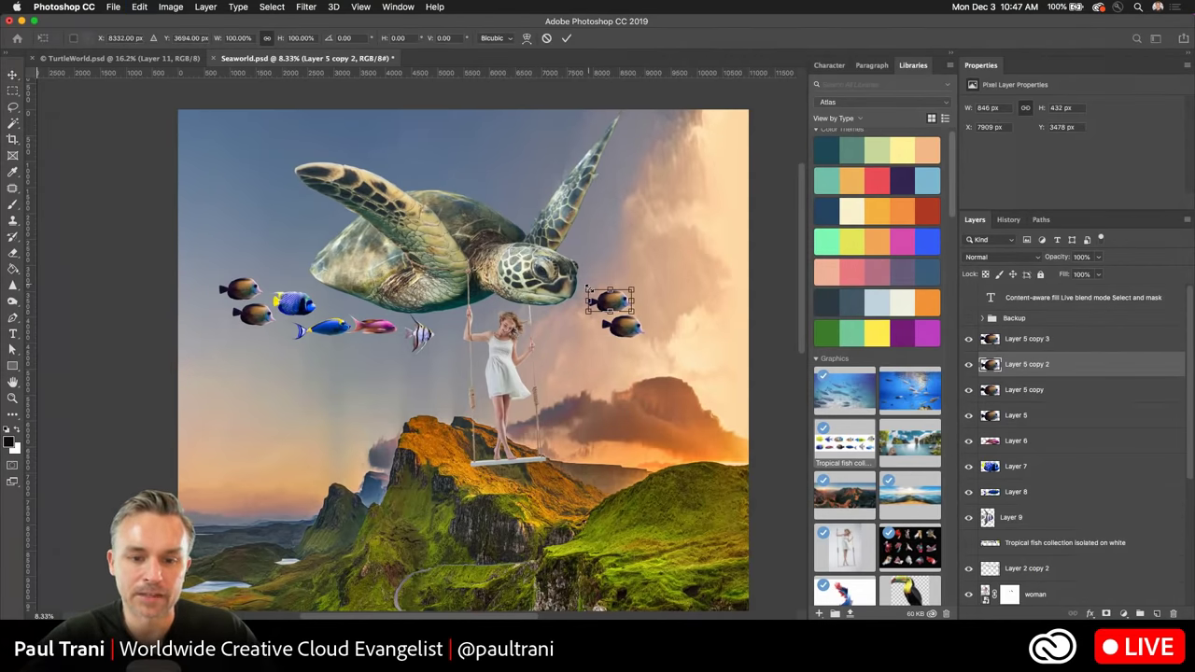
{"action": "left_click_drag", "start_coordinate": [588, 289], "coordinate": [581, 237]}
{"action": "key", "text": "Return"}
{"action": "mouse_move", "coordinate": [1031, 365]}
{"action": "left_mouse_down"}
{"action": "mouse_move", "coordinate": [1048, 505]}
{"action": "mouse_move", "coordinate": [1042, 372]}
{"action": "left_mouse_up"}
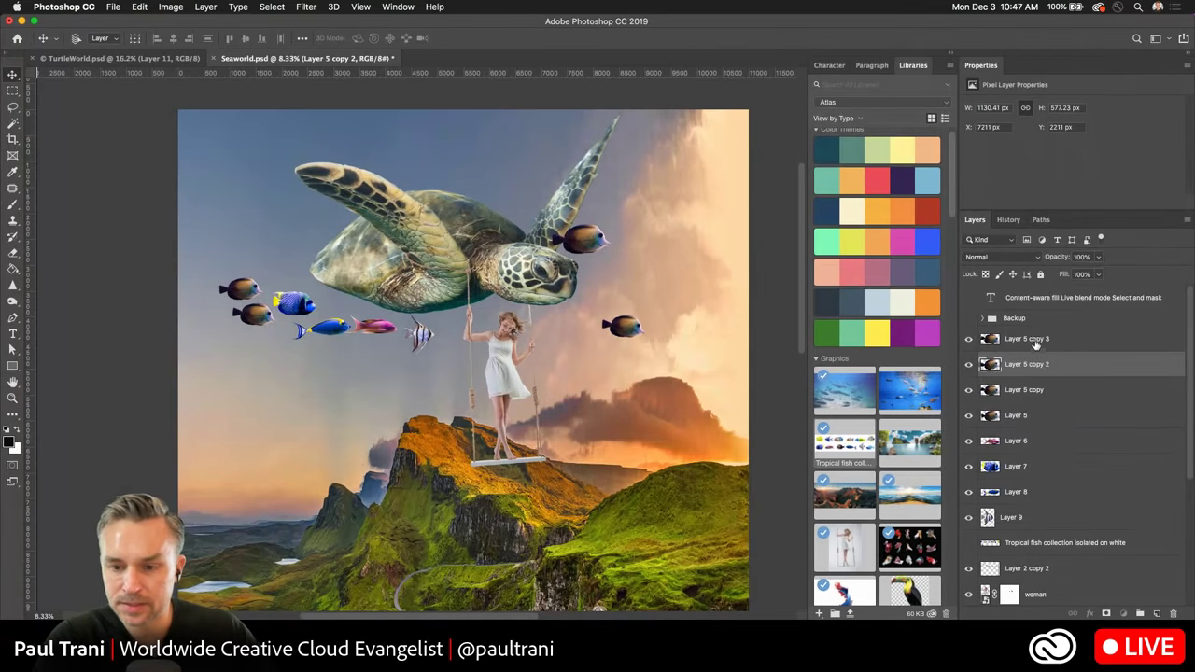
{"action": "left_click", "coordinate": [1033, 340]}
{"action": "left_click", "coordinate": [1004, 368]}
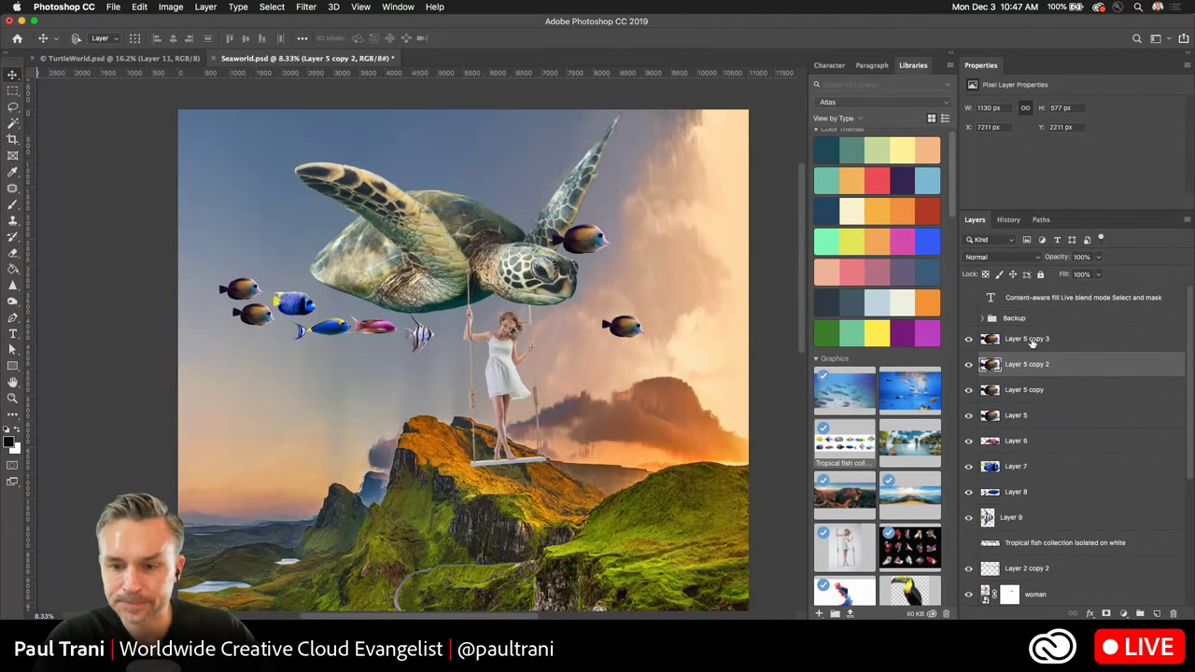
{"action": "left_click", "coordinate": [1031, 341], "text": "shift"}
{"action": "left_click_drag", "start_coordinate": [1022, 364], "coordinate": [1026, 582]}
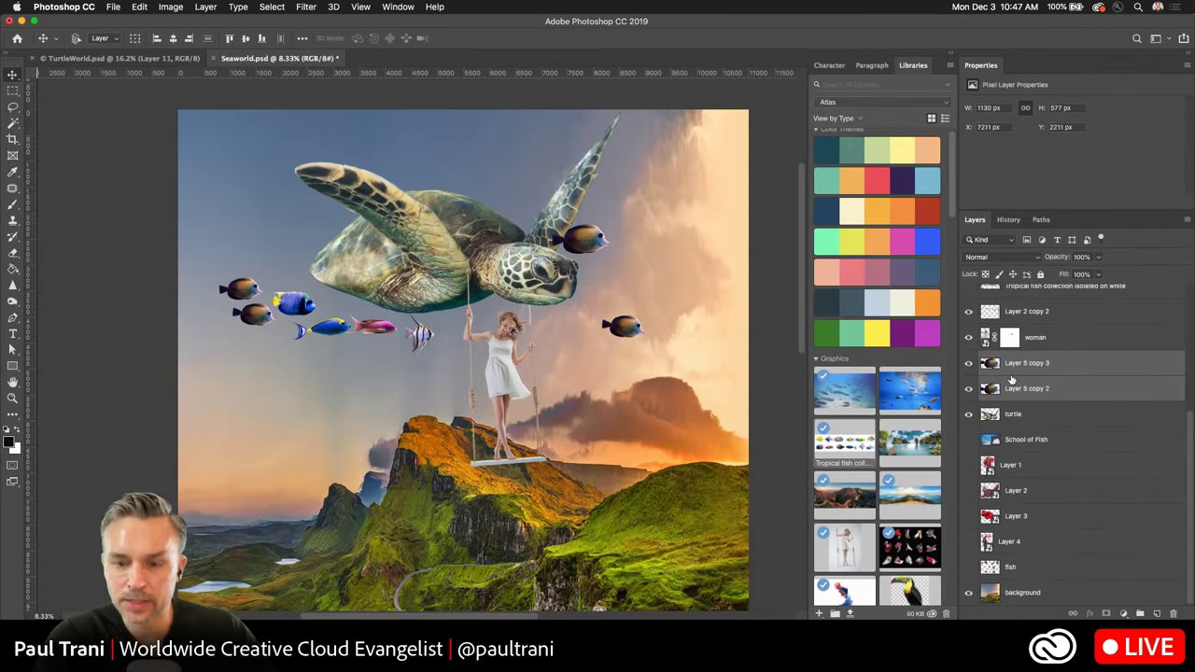
Drag Layer 5 copy and Layer 5 together below the woman layer.
{"action": "key", "text": "super+equal"}
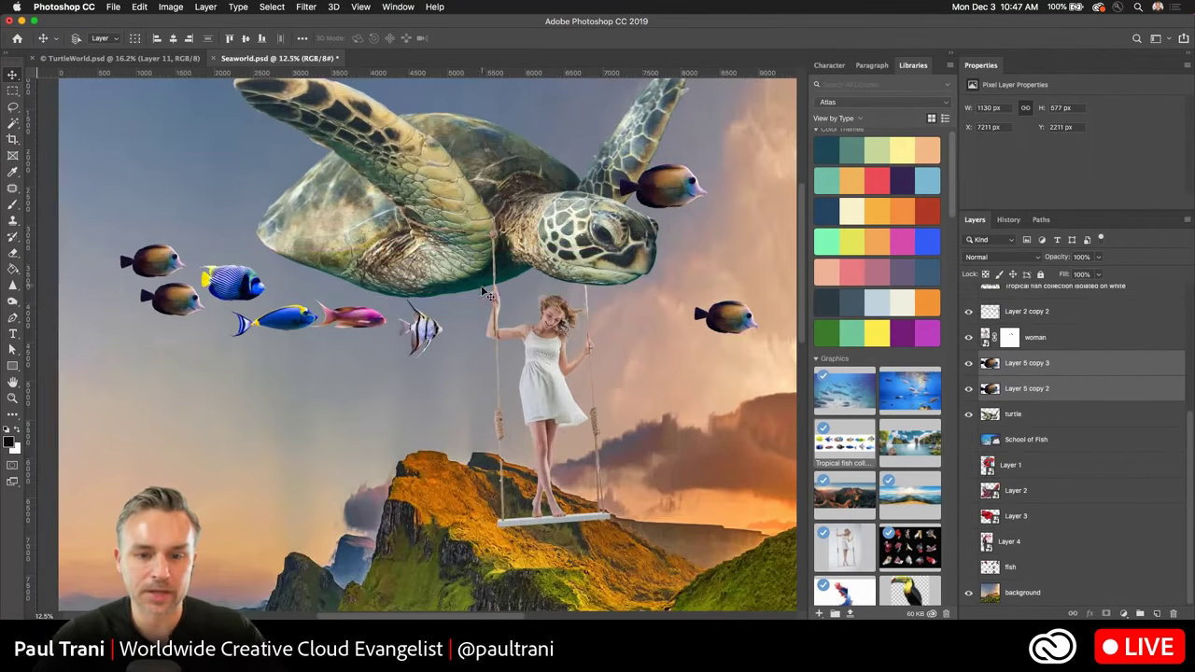
{"action": "key", "text": "super+minus"}
{"action": "scroll", "coordinate": [1059, 368], "scroll_direction": "up", "scroll_amount": 1}
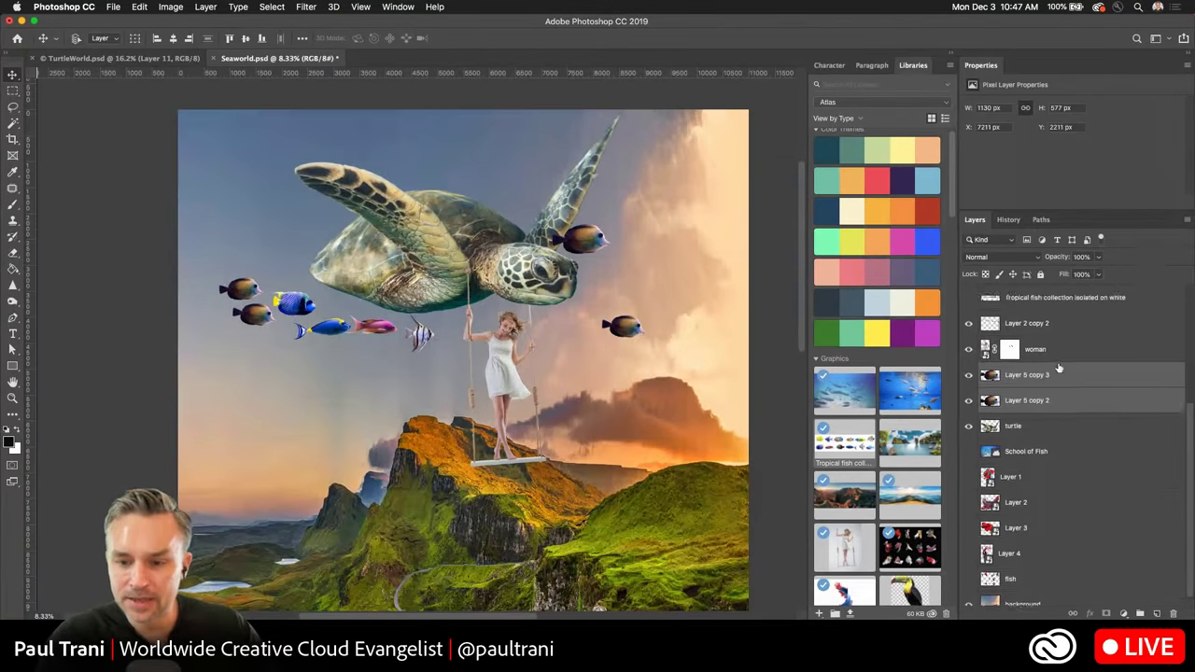
{"action": "scroll", "coordinate": [1059, 368], "scroll_direction": "up", "scroll_amount": 3}
{"action": "left_click", "coordinate": [1027, 340]}
{"action": "left_click", "coordinate": [1031, 365], "text": "shift"}
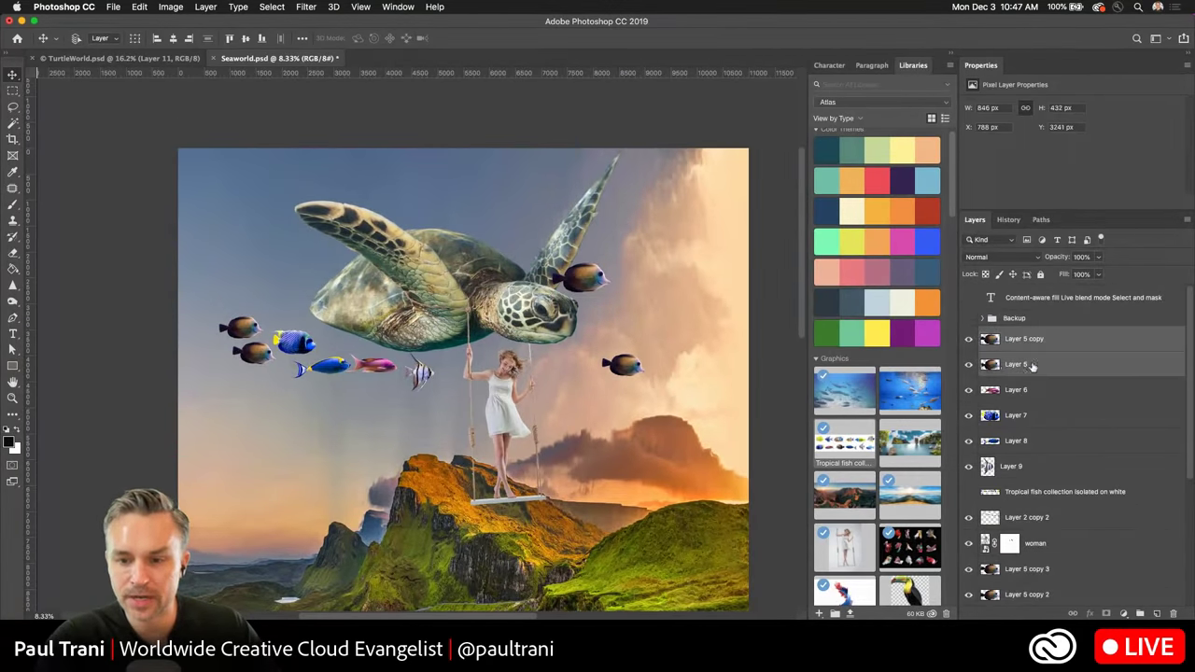
{"action": "double_click", "coordinate": [1032, 365]}
{"action": "key", "text": "Escape"}
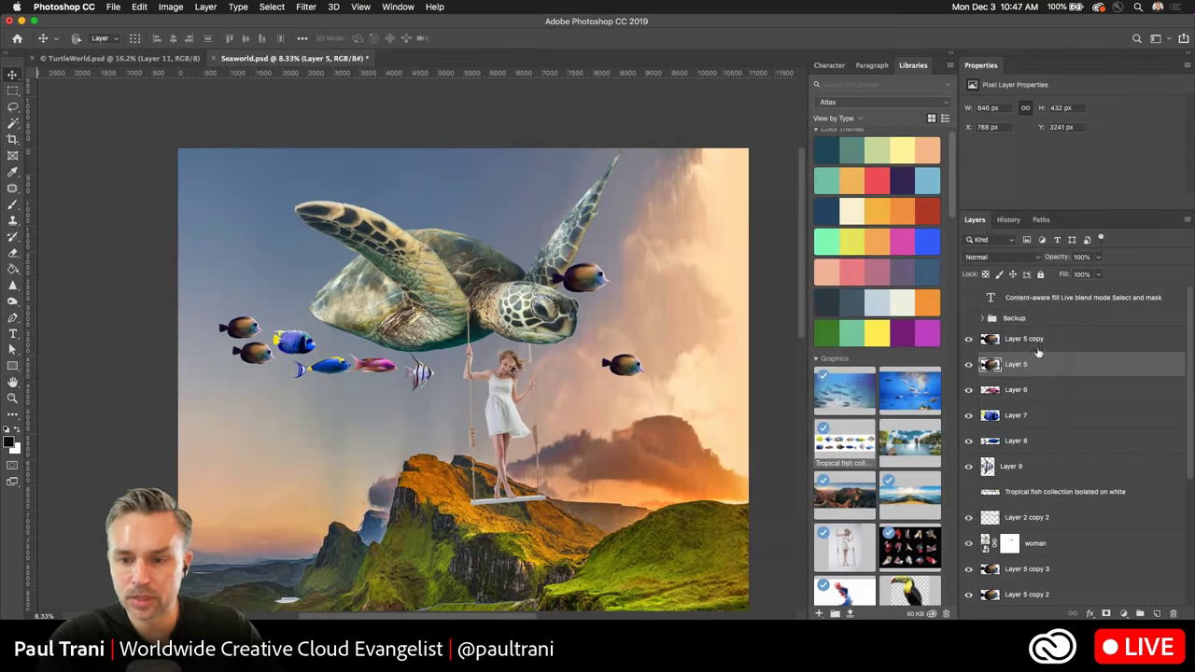
{"action": "left_click_drag", "start_coordinate": [1035, 343], "coordinate": [1029, 565]}
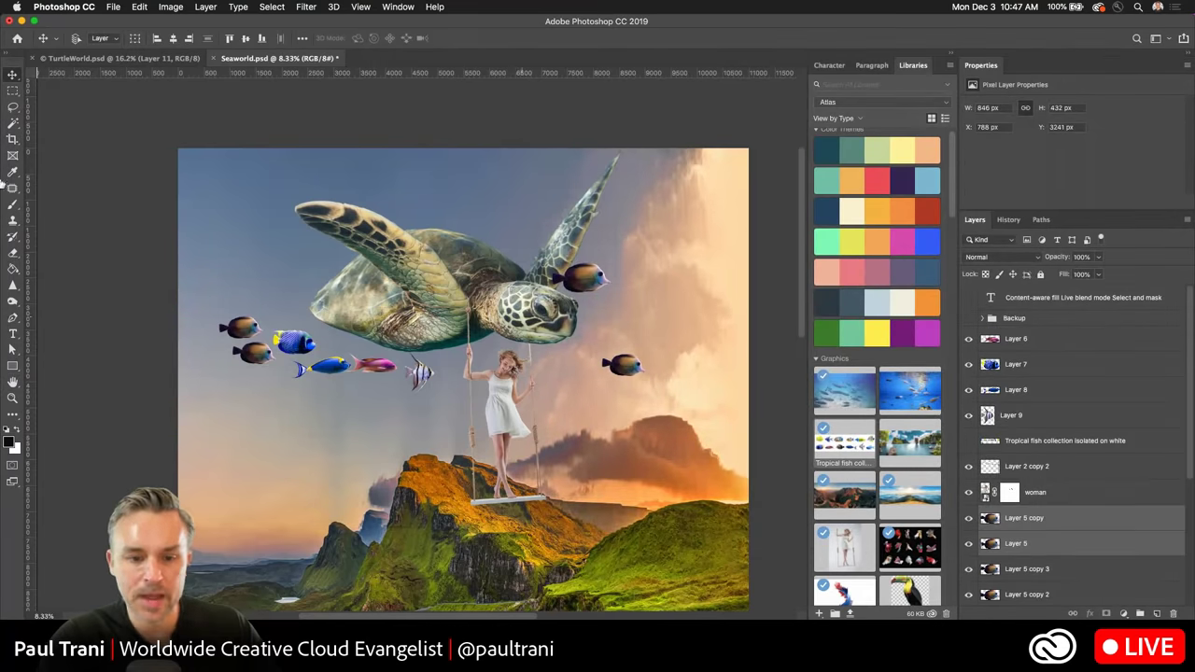
Review Layer 7, the woman and Layer 6, show rulers, and fit the composite in the window.
{"action": "left_click", "coordinate": [1015, 365]}
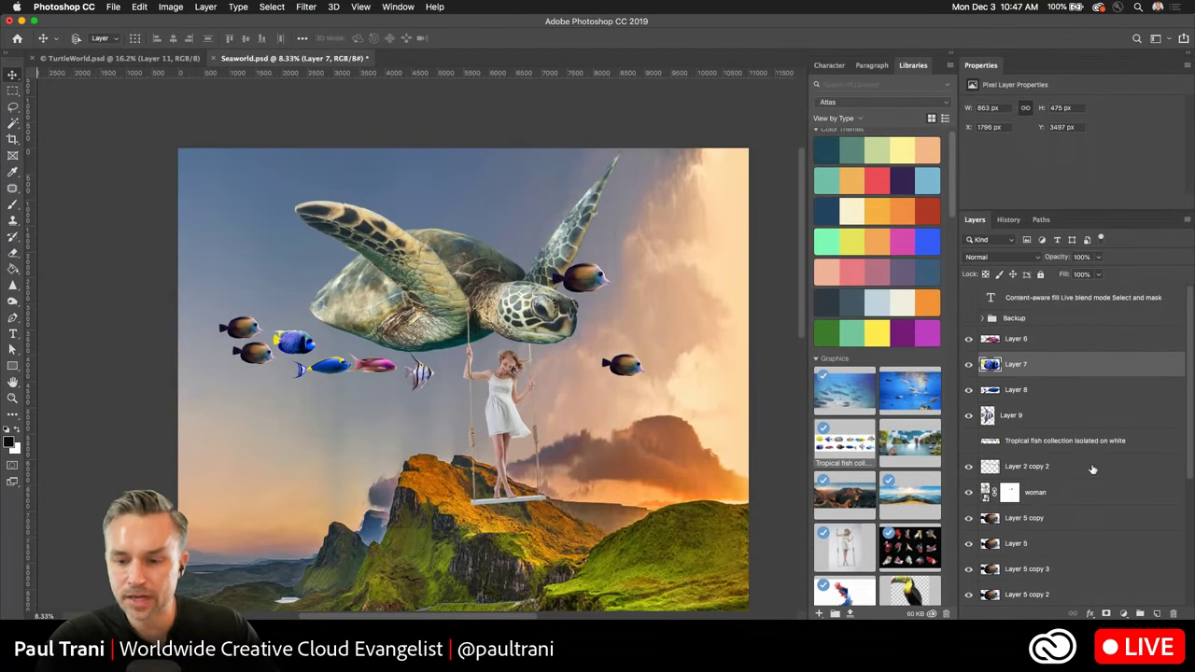
{"action": "left_click", "coordinate": [1075, 491]}
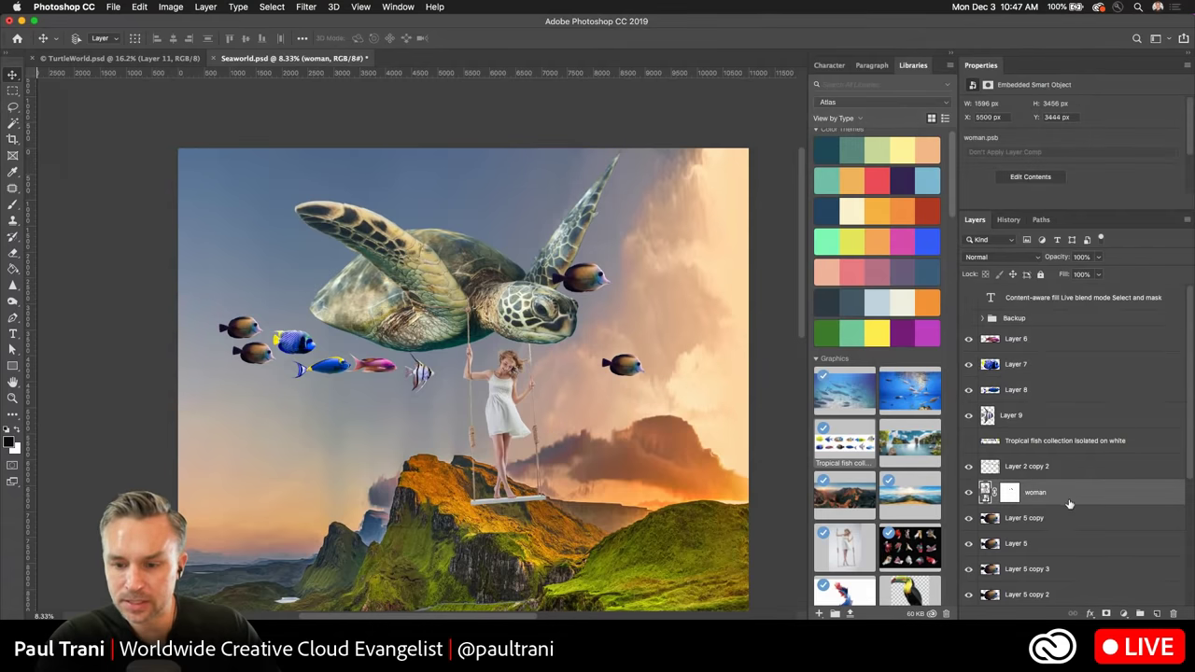
{"action": "left_click", "coordinate": [1031, 349]}
{"action": "scroll", "coordinate": [1030, 350], "scroll_direction": "down", "scroll_amount": 5}
{"action": "scroll", "coordinate": [359, 275], "scroll_direction": "down", "scroll_amount": 2}
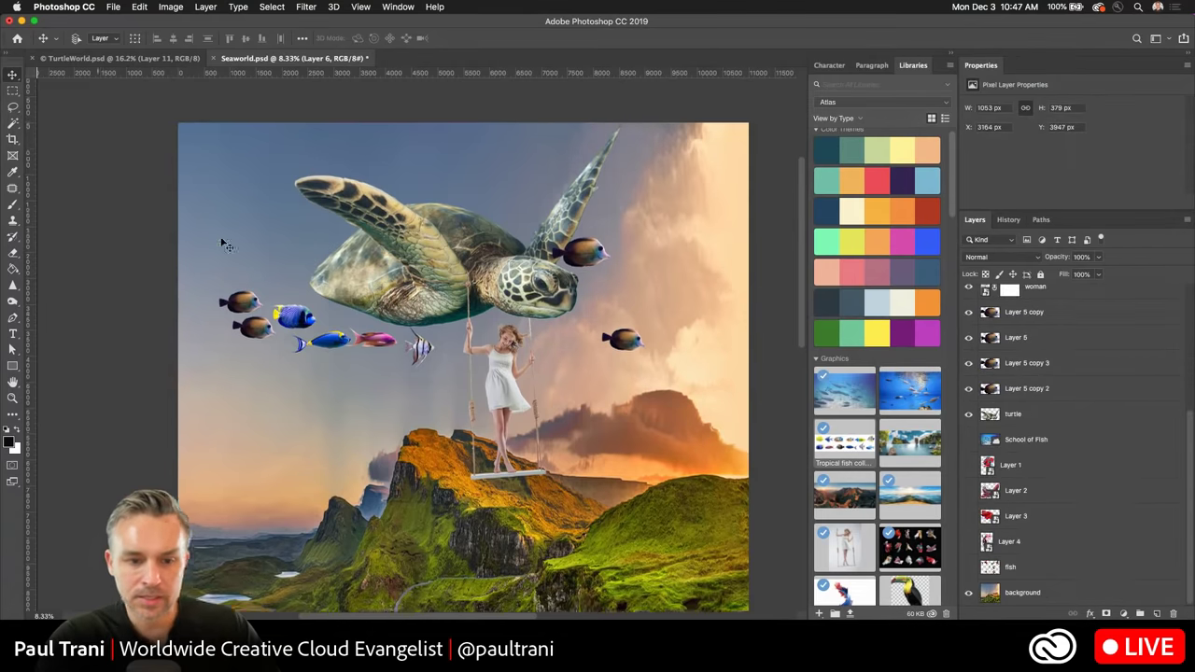
{"action": "key", "text": "super+r"}
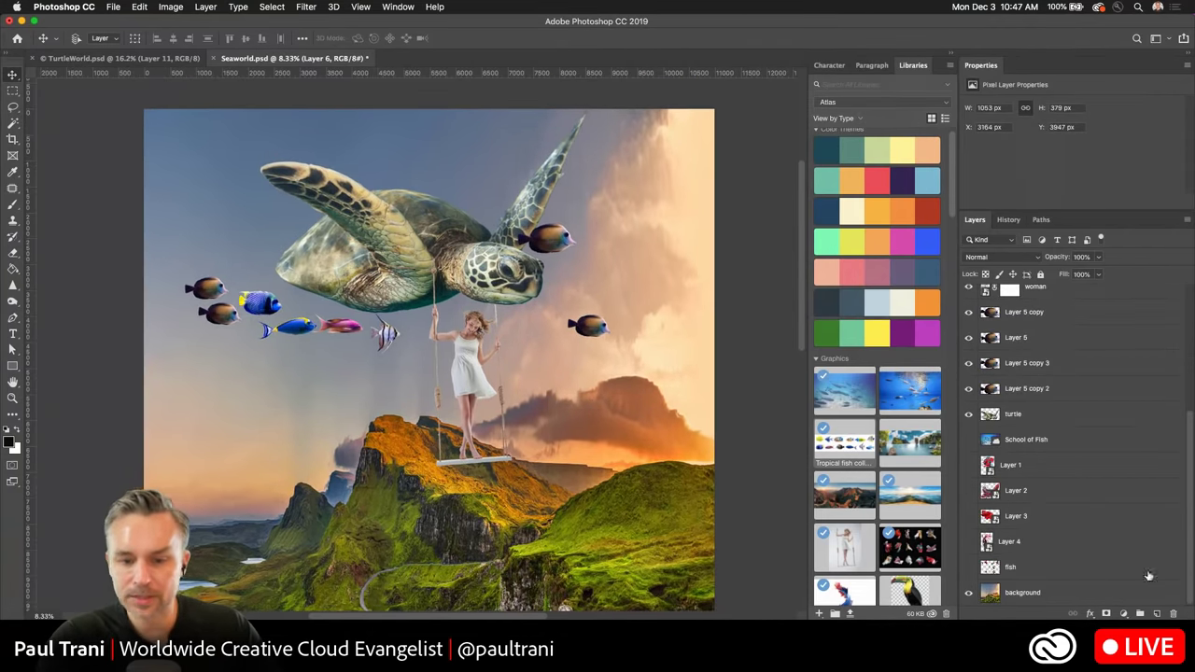
{"action": "key", "text": "super+equal"}
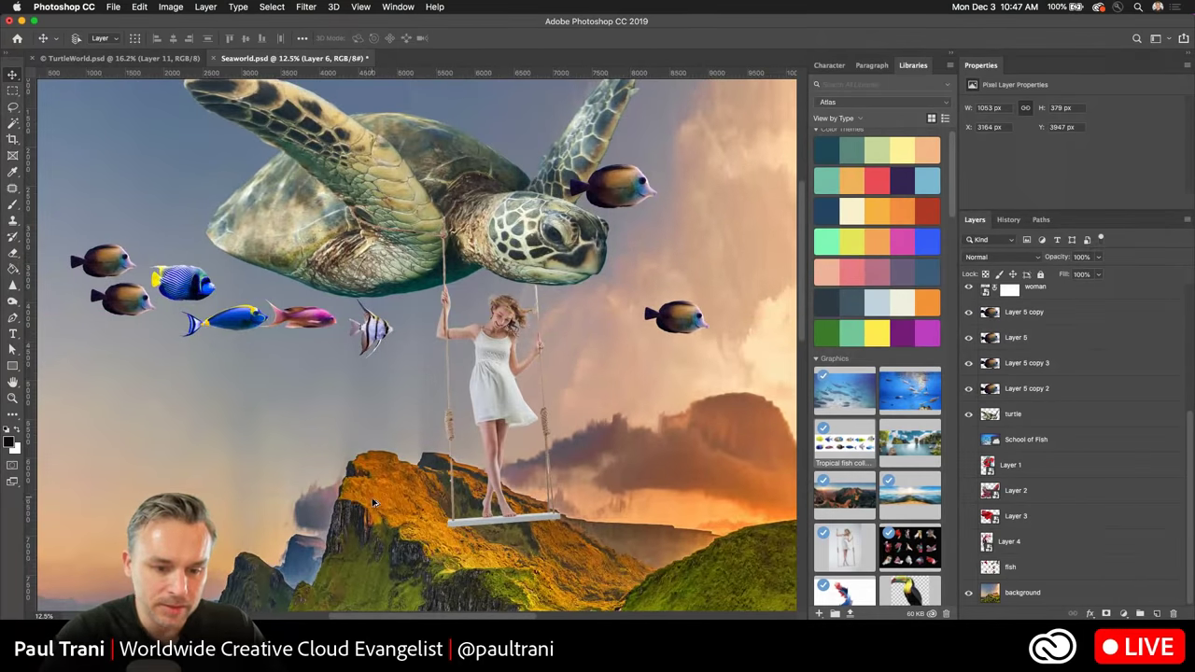
{"action": "scroll", "coordinate": [373, 504], "scroll_direction": "up", "scroll_amount": 5}
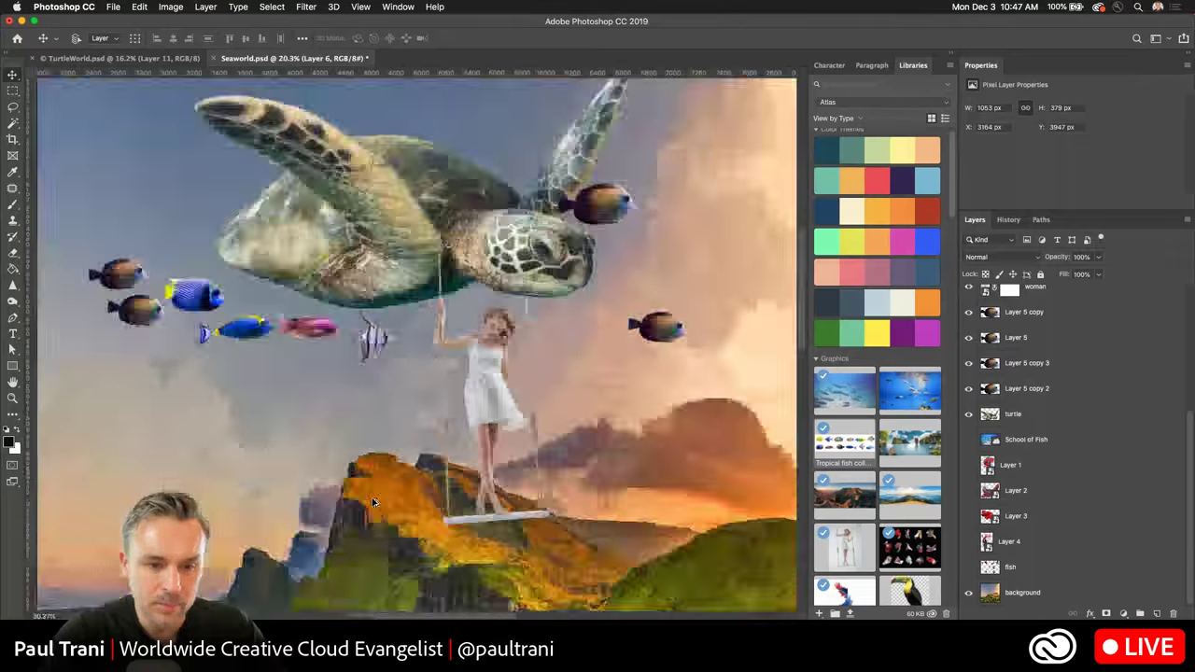
{"action": "scroll", "coordinate": [372, 504], "scroll_direction": "down", "scroll_amount": 5}
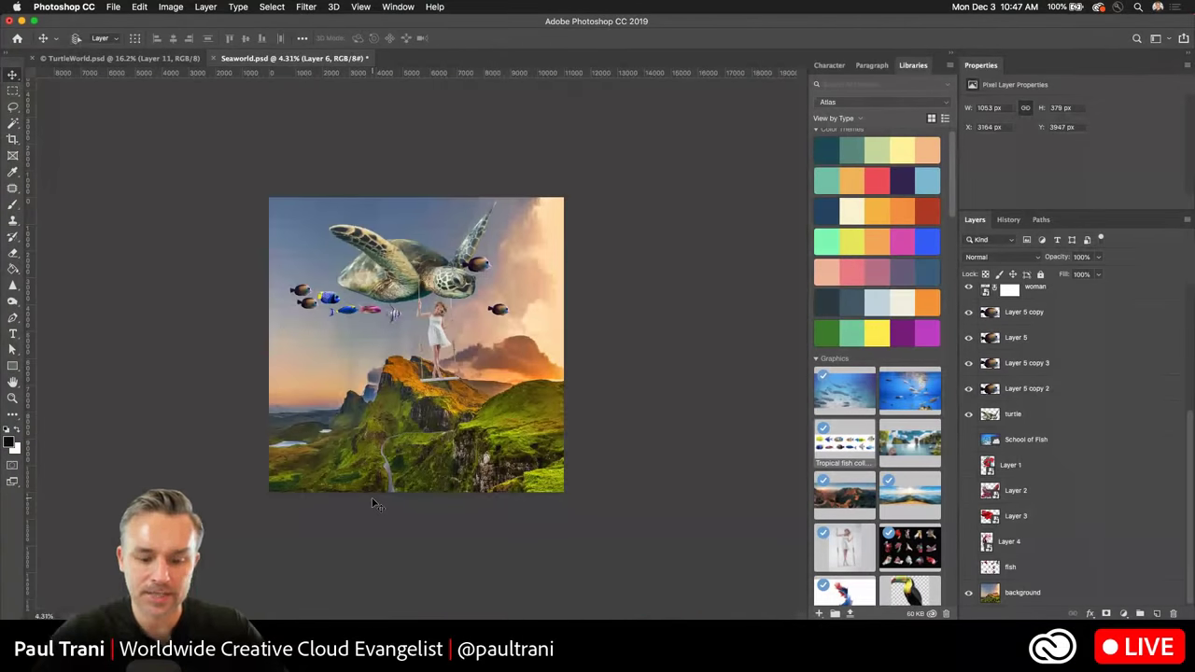
{"action": "key", "text": "super+0"}
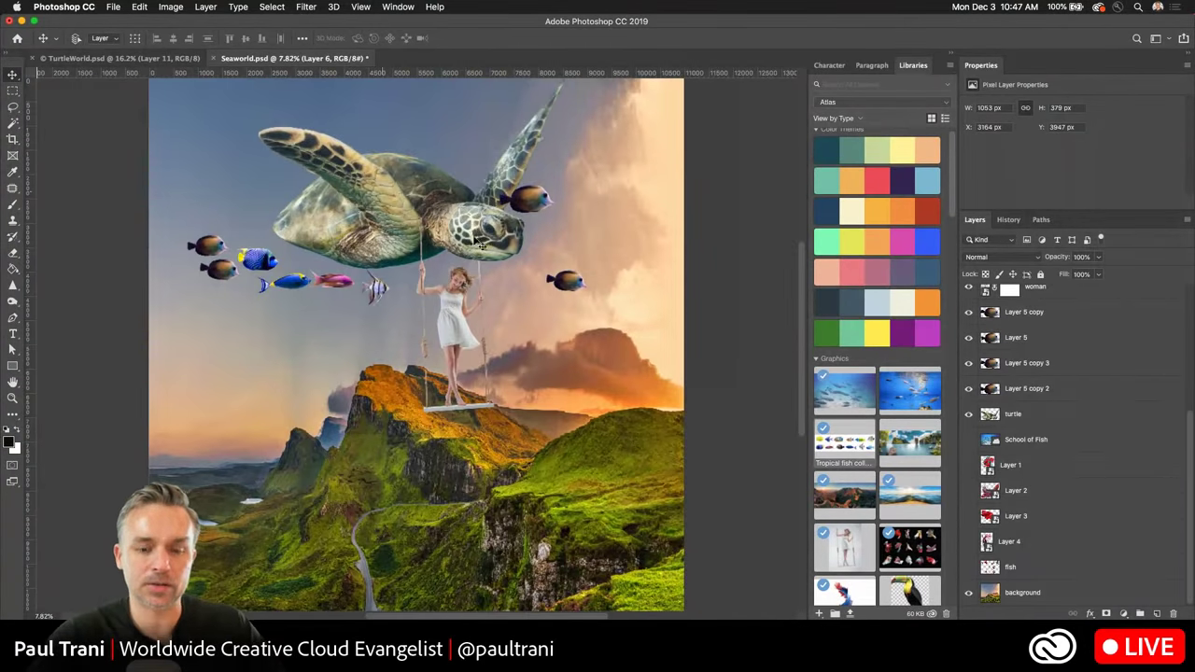
Burn the turtle's front flipper and shell with the Burn tool, enlarging the brush to 900.
{"action": "left_click", "coordinate": [1038, 422]}
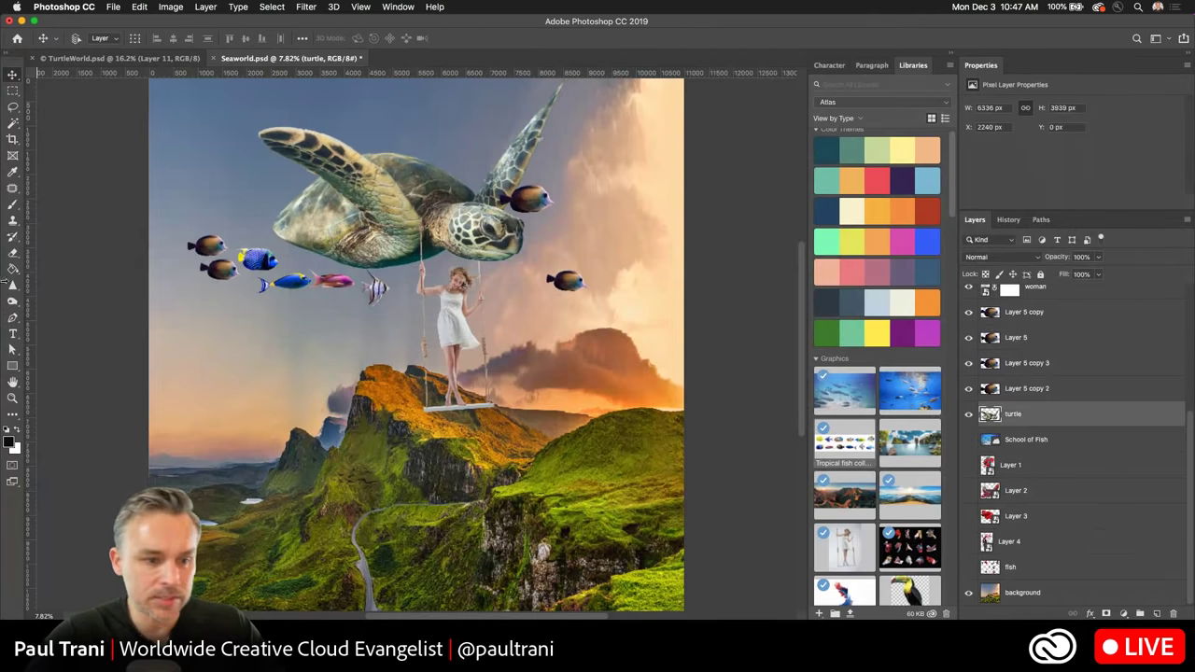
{"action": "left_click", "coordinate": [12, 301]}
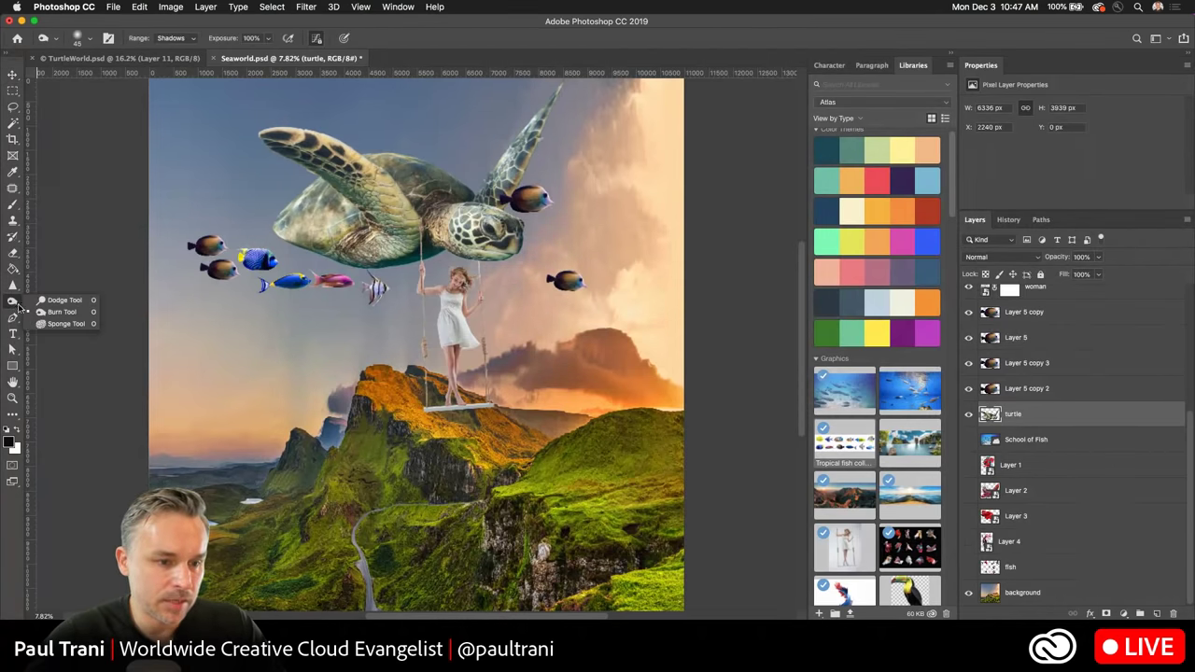
{"action": "left_click", "coordinate": [294, 208]}
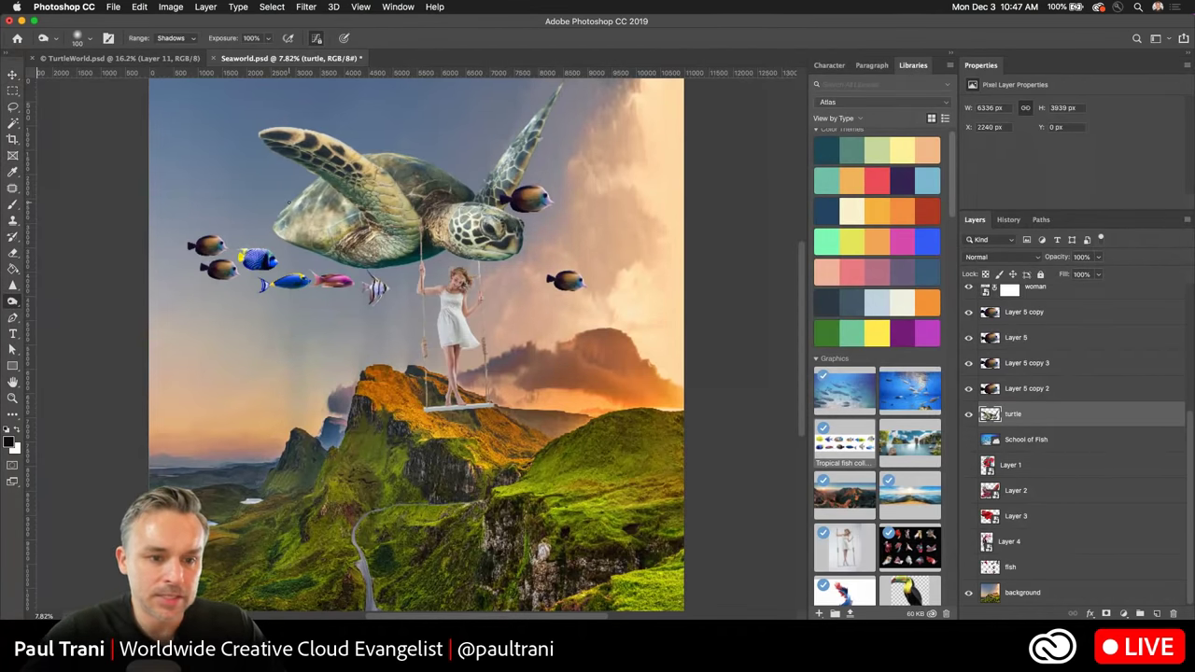
{"action": "scroll", "coordinate": [288, 203], "scroll_direction": "left", "scroll_amount": 2}
{"action": "key", "text": "bracketright"}
{"action": "key", "text": "bracketright"}
{"action": "mouse_move", "coordinate": [297, 154]}
{"action": "left_mouse_down"}
{"action": "mouse_move", "coordinate": [383, 215]}
{"action": "mouse_move", "coordinate": [360, 181]}
{"action": "mouse_move", "coordinate": [283, 147]}
{"action": "mouse_move", "coordinate": [344, 161]}
{"action": "mouse_move", "coordinate": [389, 213]}
{"action": "mouse_move", "coordinate": [383, 224]}
{"action": "mouse_move", "coordinate": [288, 213]}
{"action": "mouse_move", "coordinate": [359, 198]}
{"action": "left_mouse_up"}
{"action": "key", "text": "bracketright"}
{"action": "key", "text": "bracketright"}
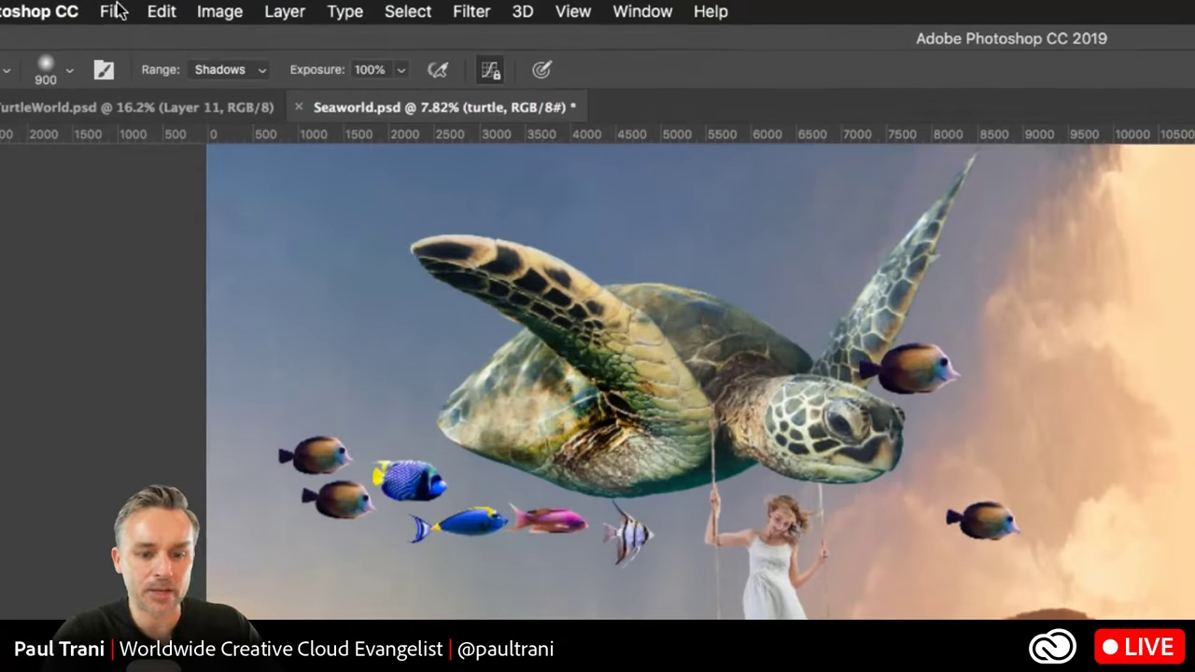
Burn the turtle's neck, lower shell and flipper tip, then open Levels on the background layer.
{"action": "mouse_move", "coordinate": [627, 427]}
{"action": "left_mouse_down"}
{"action": "mouse_move", "coordinate": [780, 439]}
{"action": "mouse_move", "coordinate": [791, 411]}
{"action": "mouse_move", "coordinate": [840, 453]}
{"action": "mouse_move", "coordinate": [769, 412]}
{"action": "mouse_move", "coordinate": [774, 448]}
{"action": "left_mouse_up"}
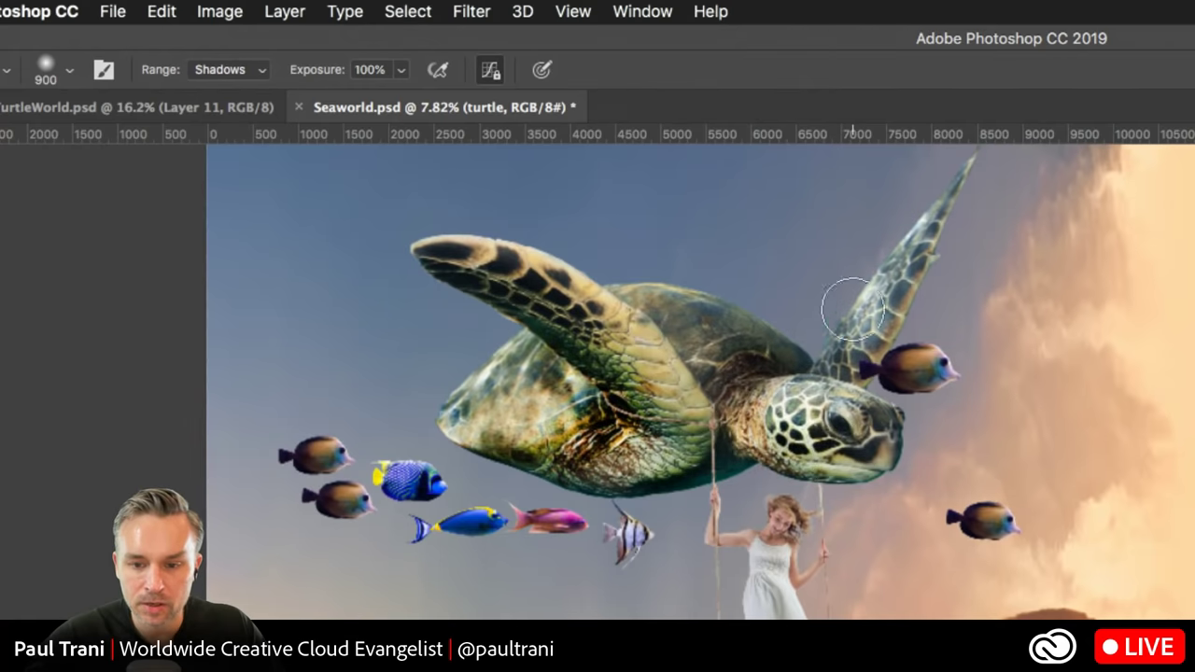
{"action": "left_click_drag", "start_coordinate": [678, 297], "coordinate": [628, 346]}
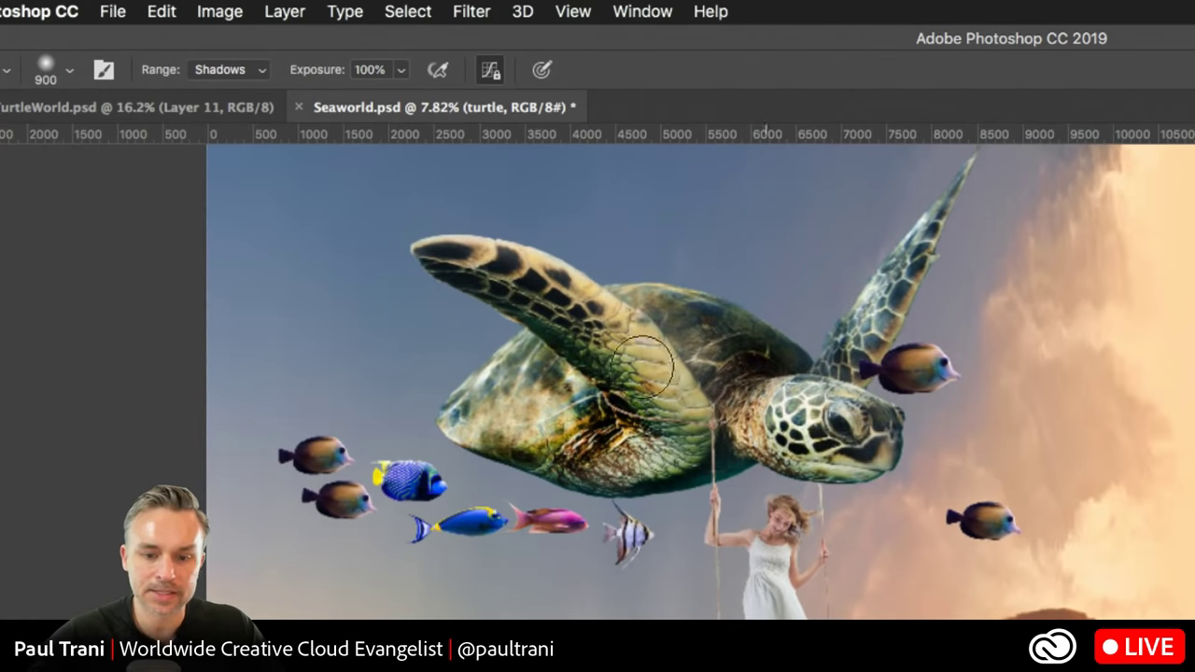
{"action": "key", "text": "super+z"}
{"action": "key", "text": "super+z"}
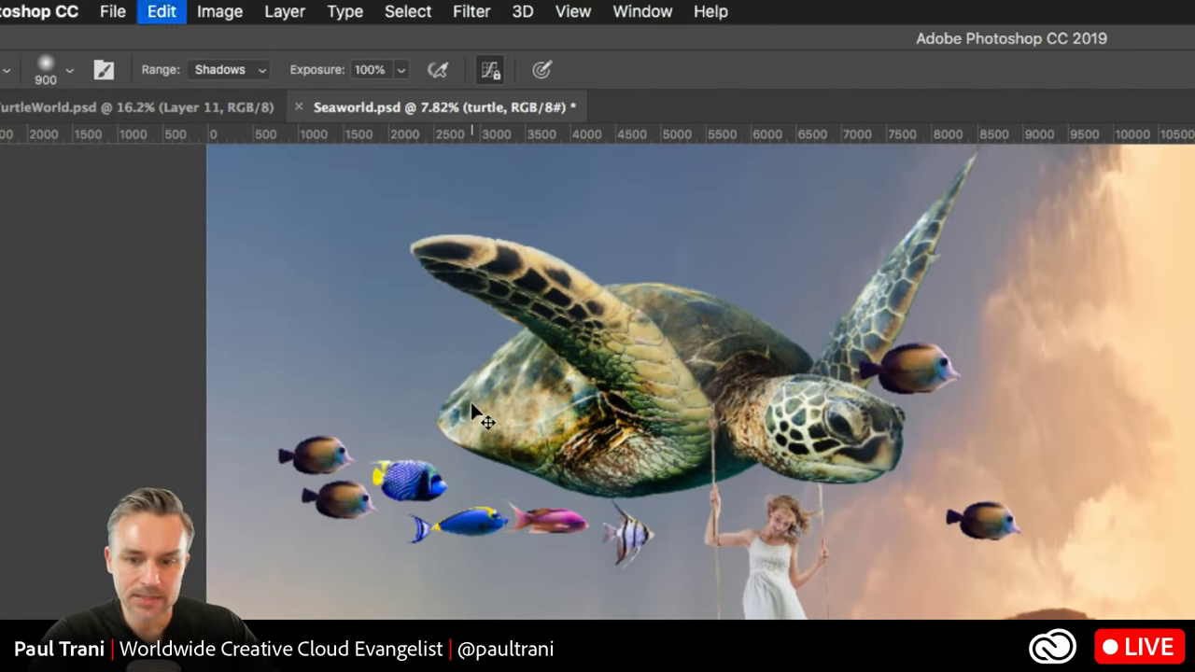
{"action": "left_click_drag", "start_coordinate": [471, 413], "coordinate": [437, 436]}
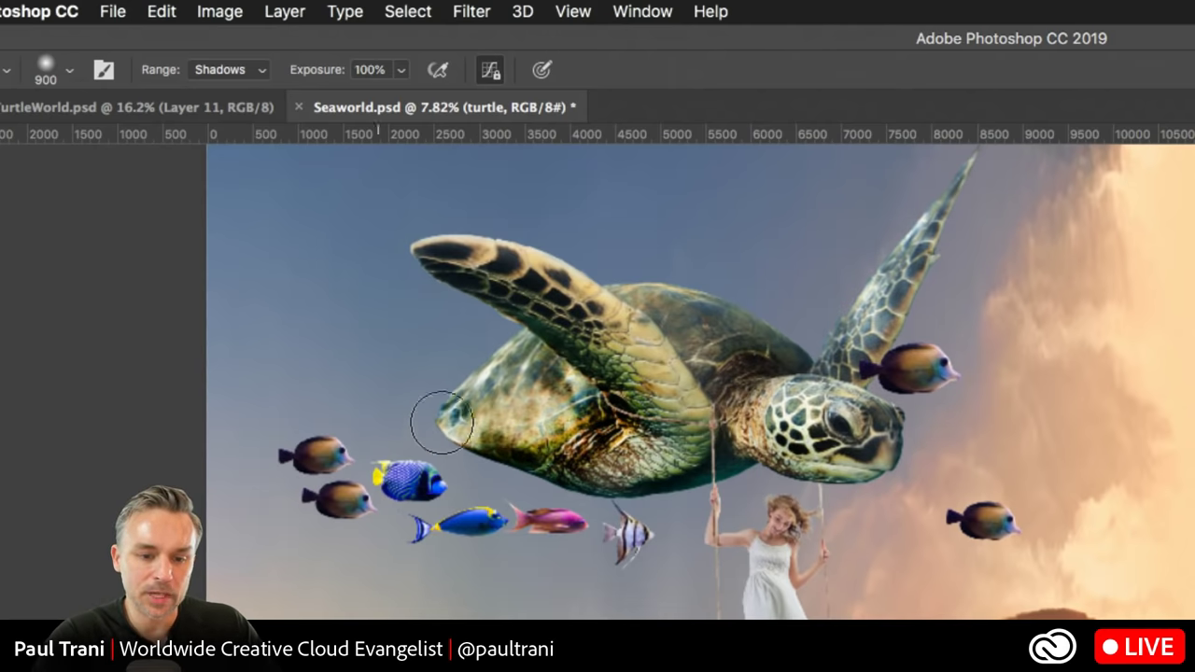
{"action": "key", "text": "bracketleft"}
{"action": "key", "text": "bracketleft"}
{"action": "key", "text": "bracketleft"}
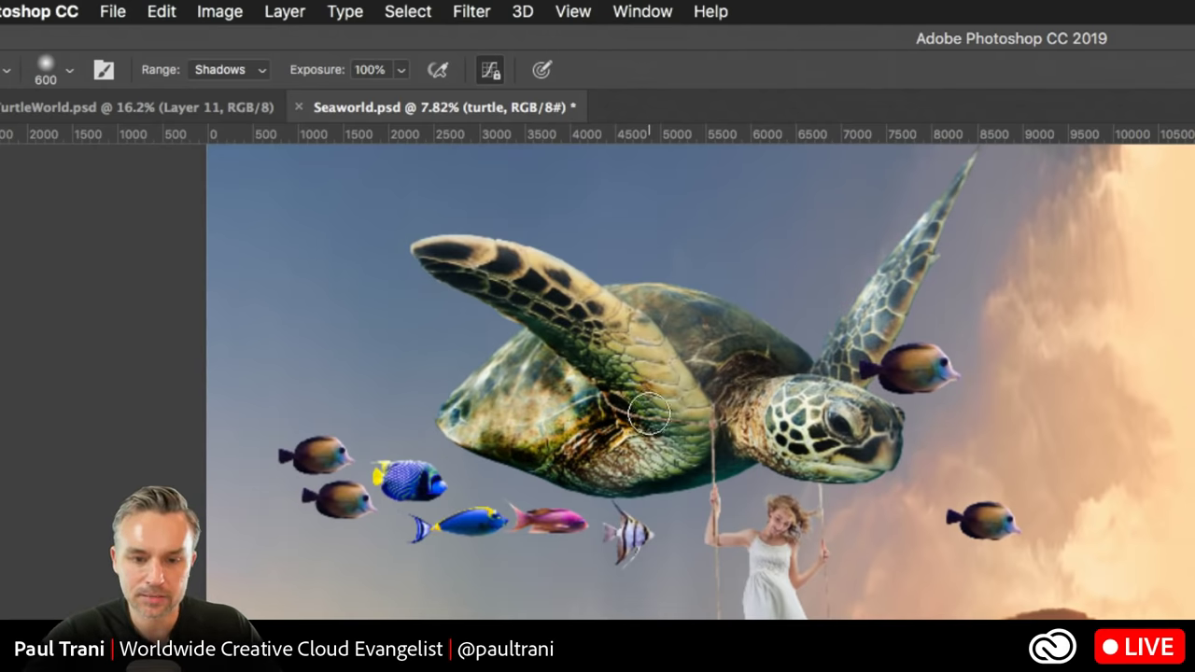
{"action": "left_click_drag", "start_coordinate": [649, 411], "coordinate": [392, 238]}
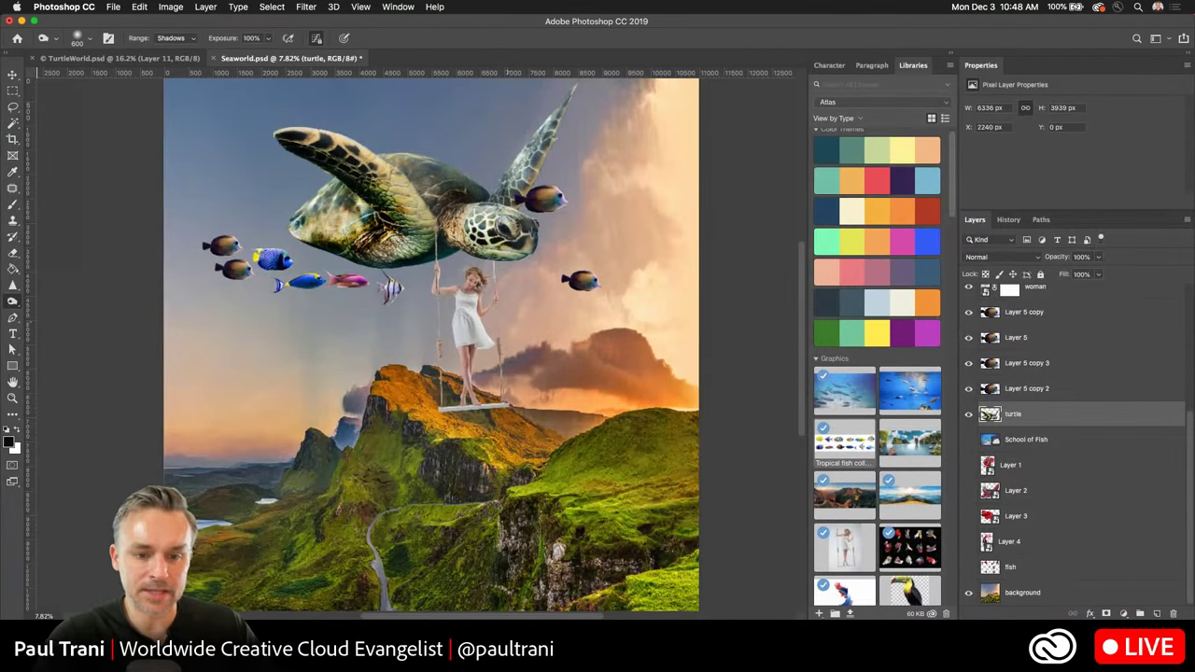
{"action": "left_click", "coordinate": [1023, 593]}
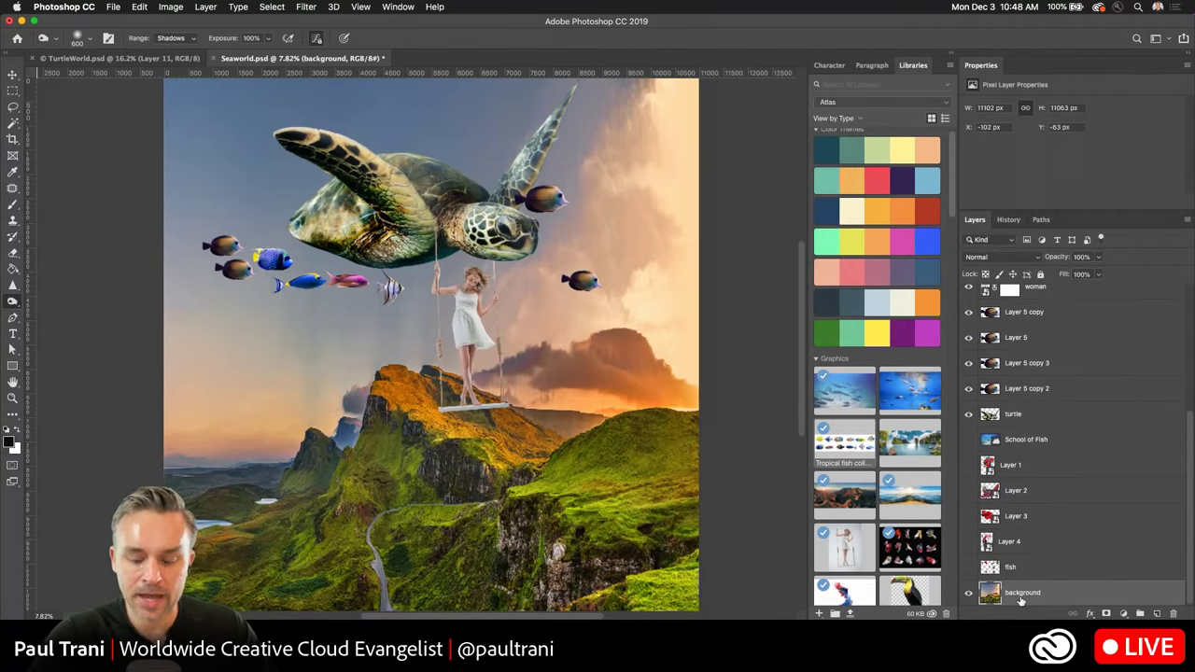
{"action": "key", "text": "super+l"}
Deepen the background's blacks by raising the Levels black input.
{"action": "left_click_drag", "start_coordinate": [703, 340], "coordinate": [712, 341]}
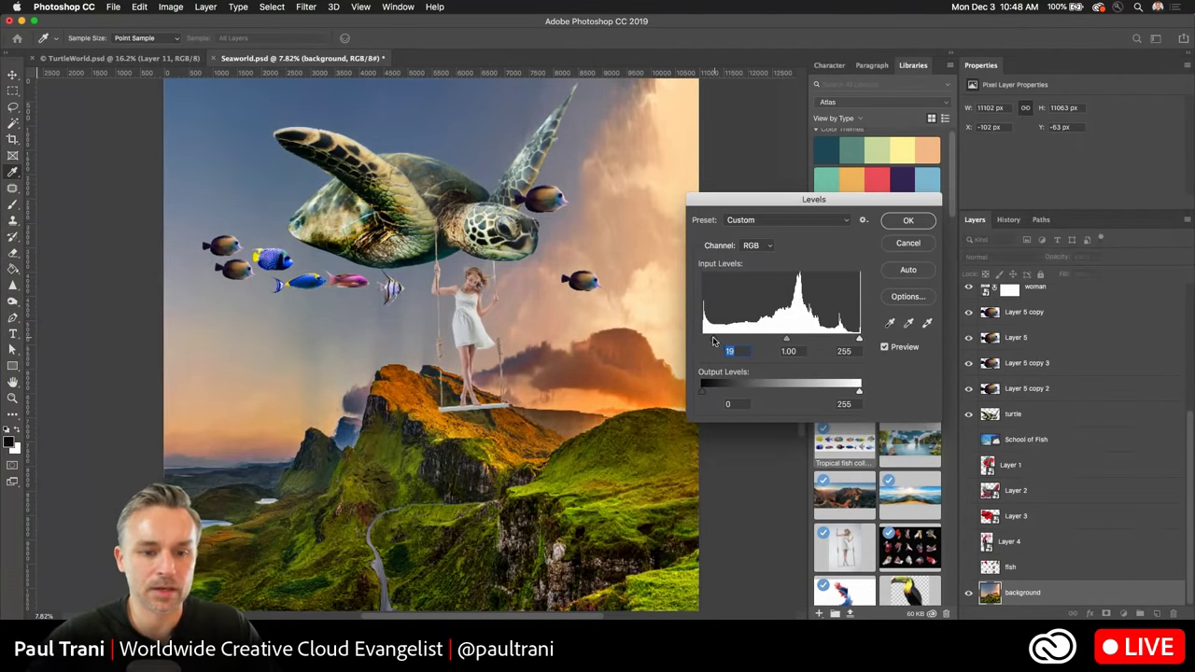
{"action": "key", "text": "Return"}
{"action": "key", "text": "o"}
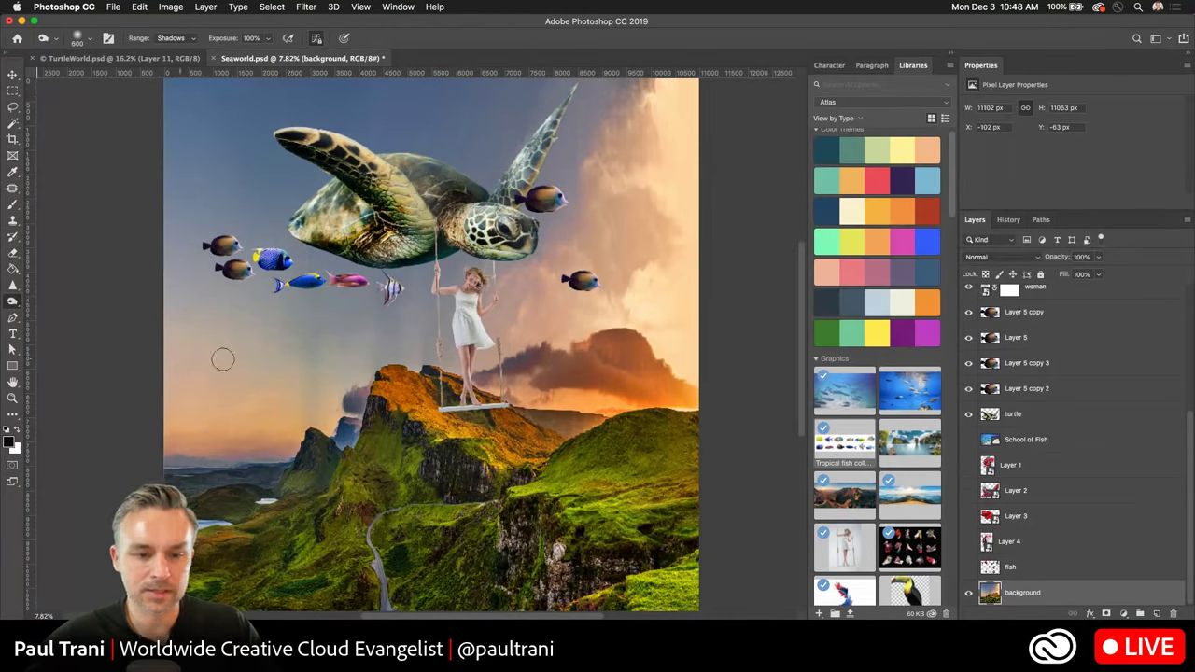
Merge Layer 2 copy 2 with the woman layer and name the result 'woman'.
{"action": "scroll", "coordinate": [1046, 420], "scroll_direction": "up", "scroll_amount": 5}
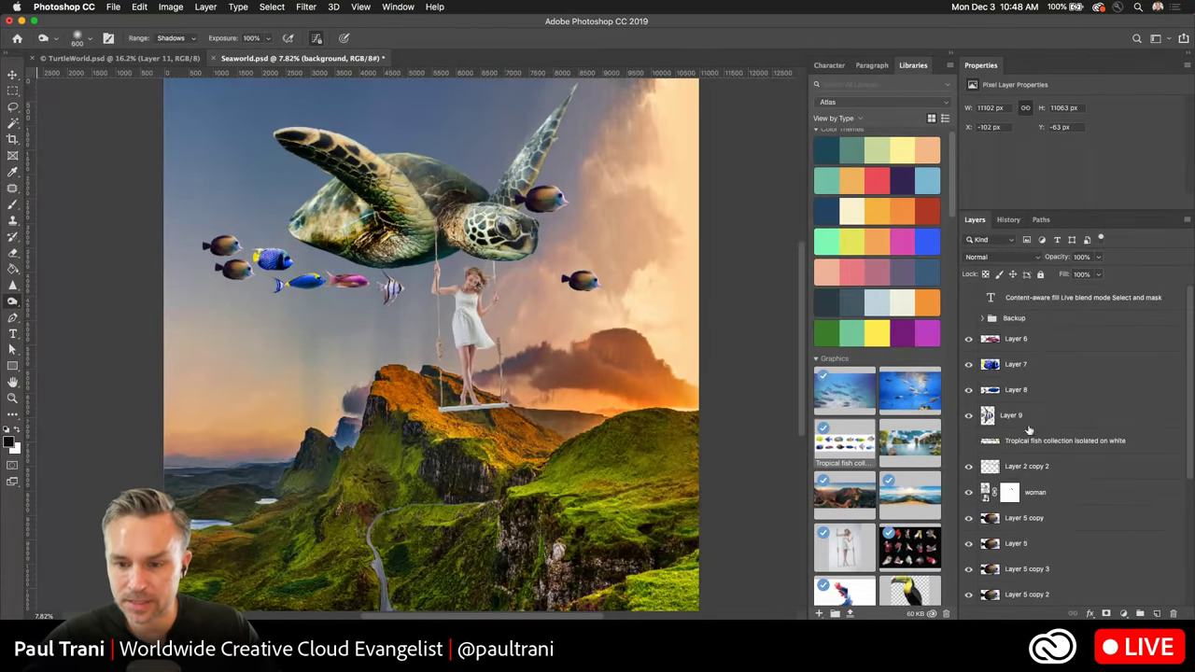
{"action": "left_click", "coordinate": [1043, 471]}
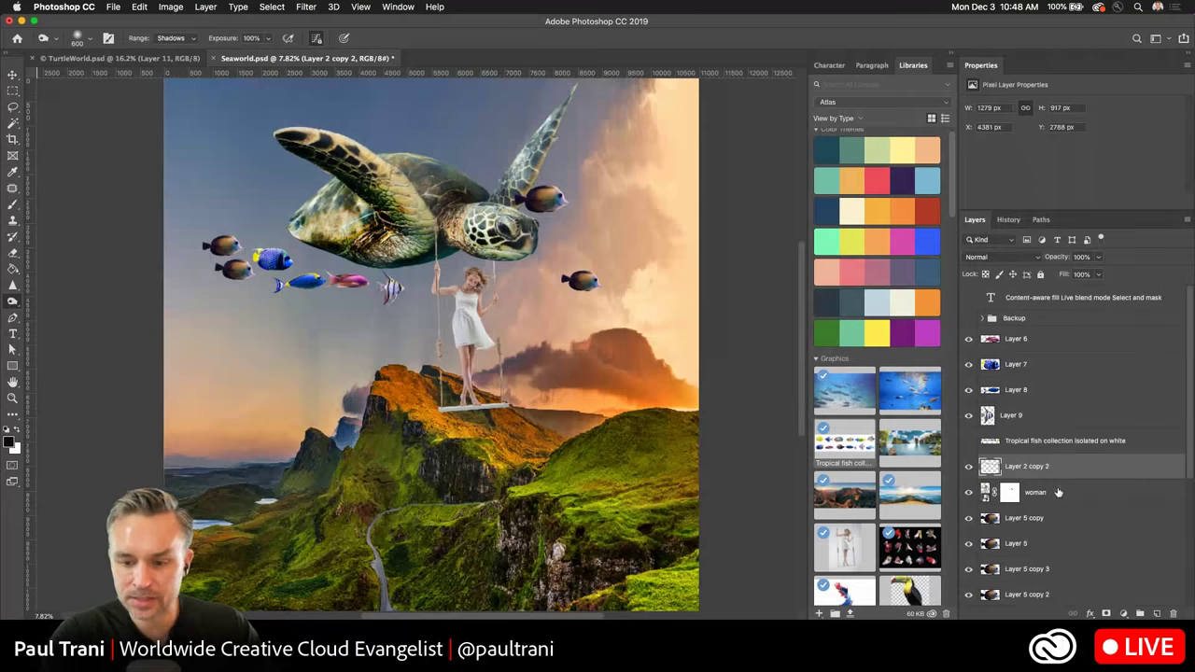
{"action": "left_click", "coordinate": [1057, 491], "text": "shift"}
{"action": "right_click", "coordinate": [1057, 492]}
{"action": "left_click", "coordinate": [915, 496]}
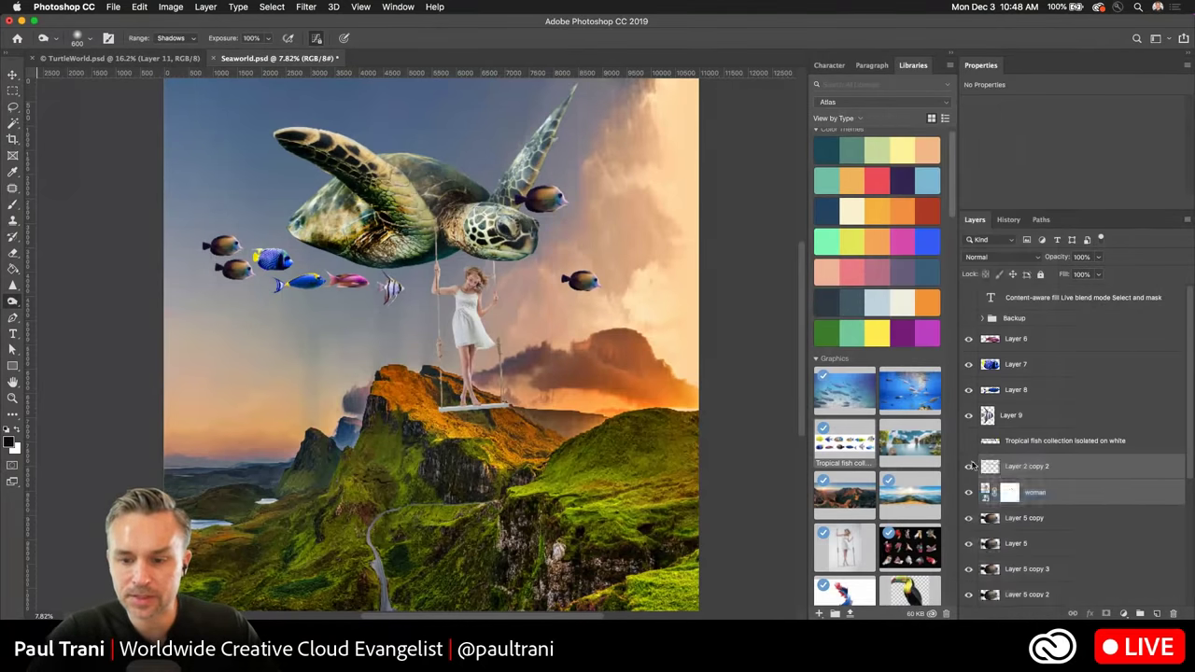
{"action": "double_click", "coordinate": [1017, 467]}
{"action": "type", "text": "wom"}
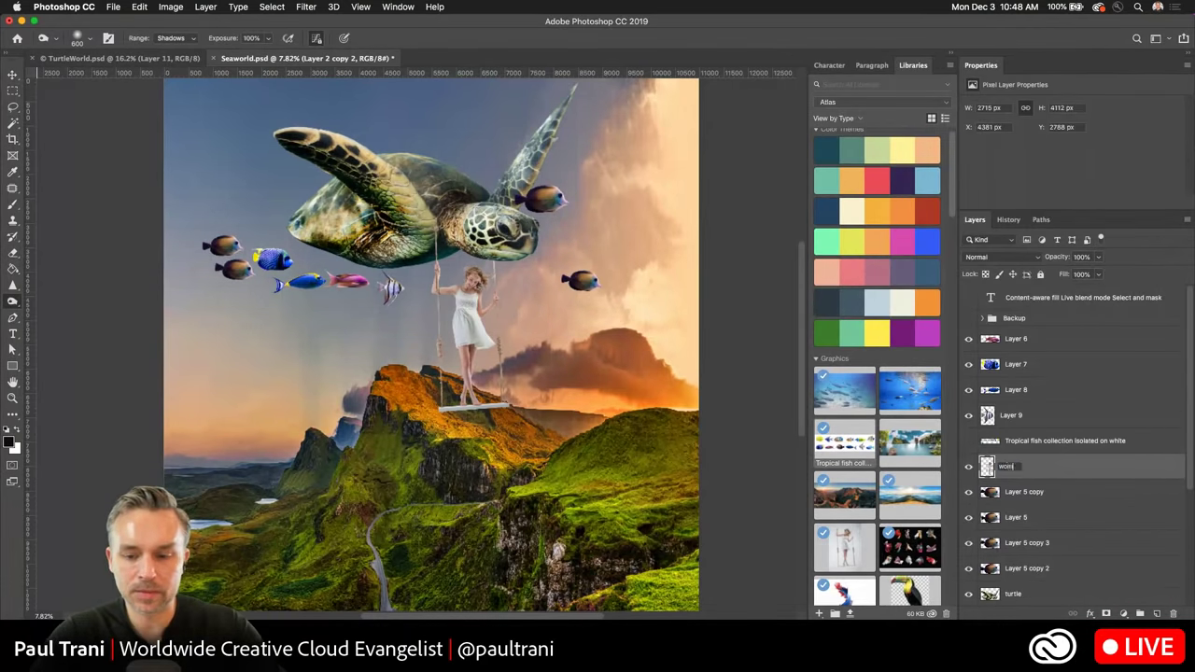
{"action": "type", "text": "an"}
{"action": "key", "text": "Return"}
Apply Levels to the woman with the black input raised and white kept at 255.
{"action": "key", "text": "super+l"}
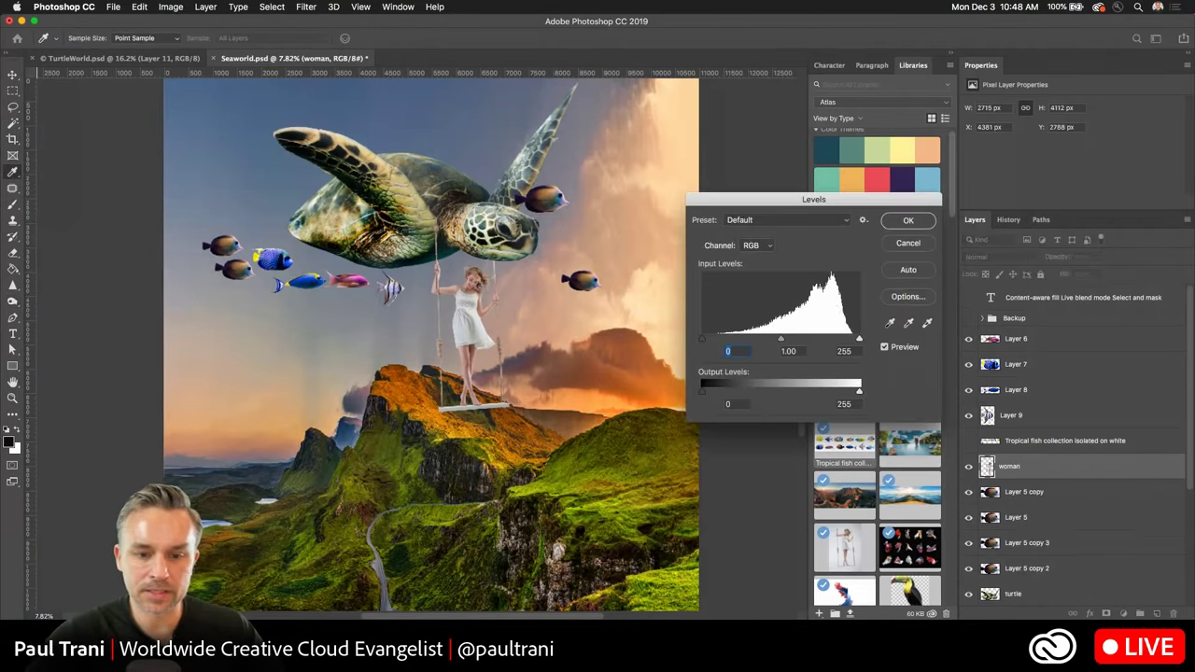
{"action": "left_click_drag", "start_coordinate": [859, 340], "coordinate": [843, 342]}
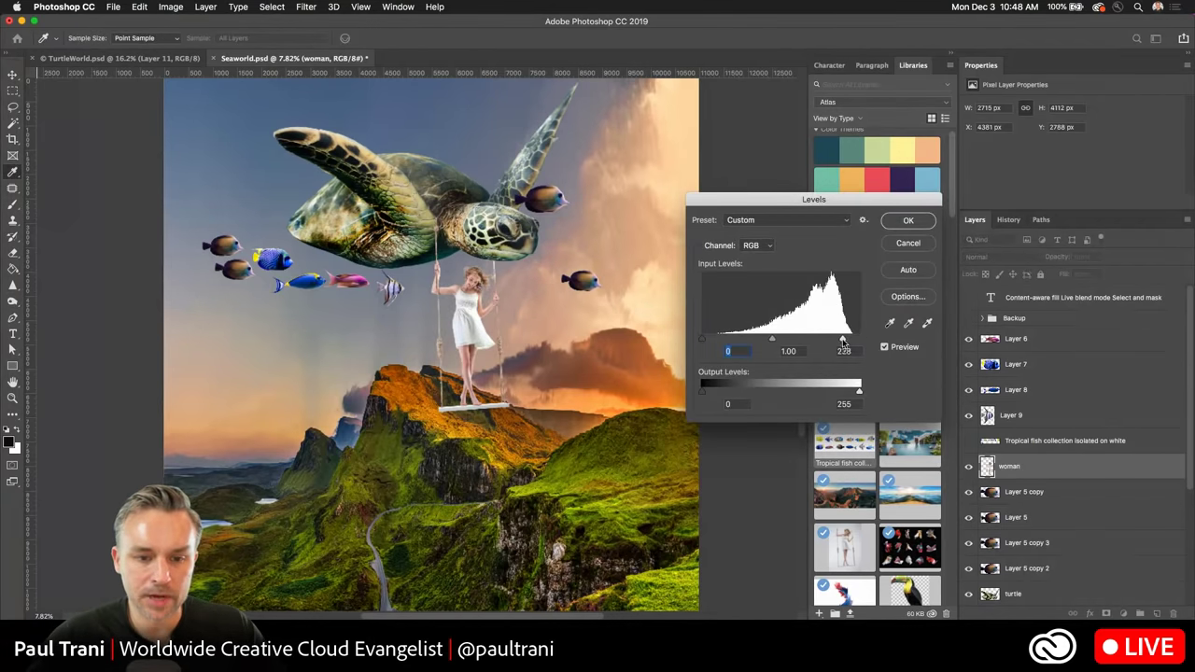
{"action": "left_click", "coordinate": [843, 349]}
{"action": "left_click_drag", "start_coordinate": [702, 342], "coordinate": [731, 343]}
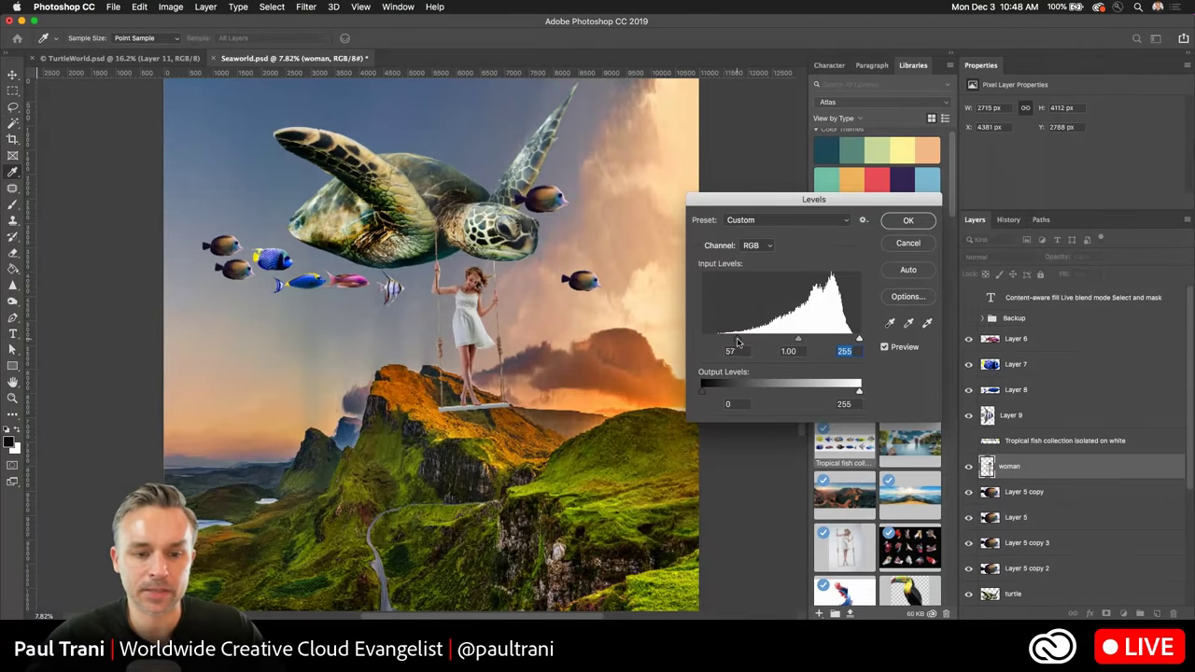
{"action": "key", "text": "Return"}
Zoom in and set the Burn tool to Midtones with a larger brush.
{"action": "key", "text": "super+plus"}
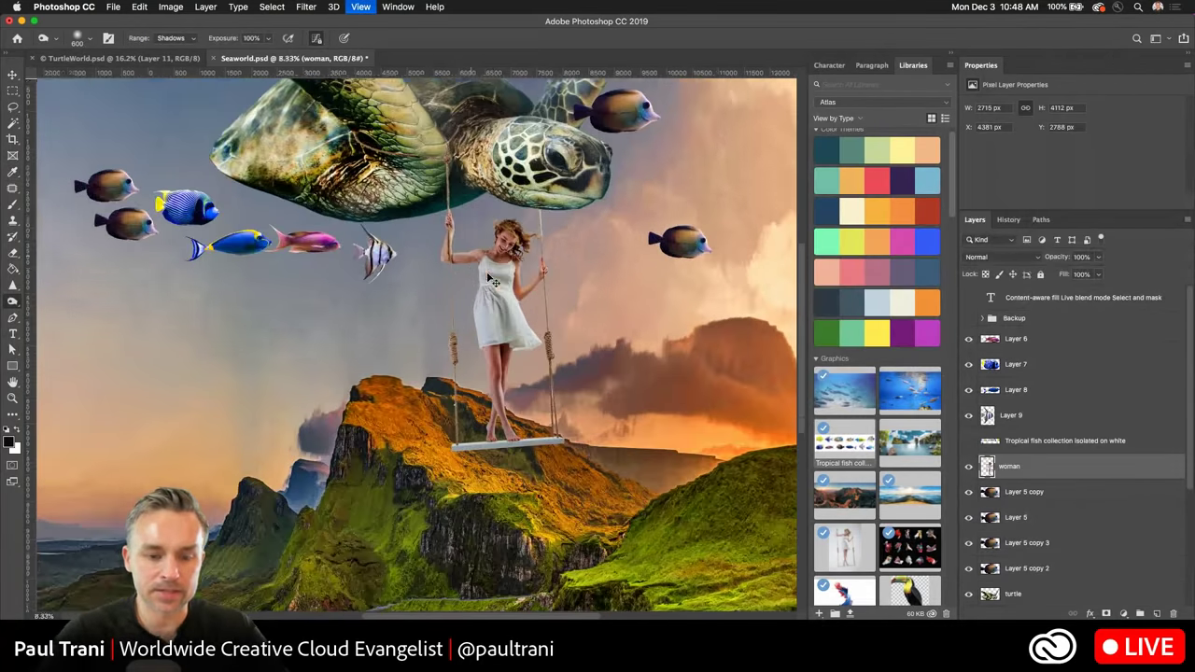
{"action": "key", "text": "super+plus"}
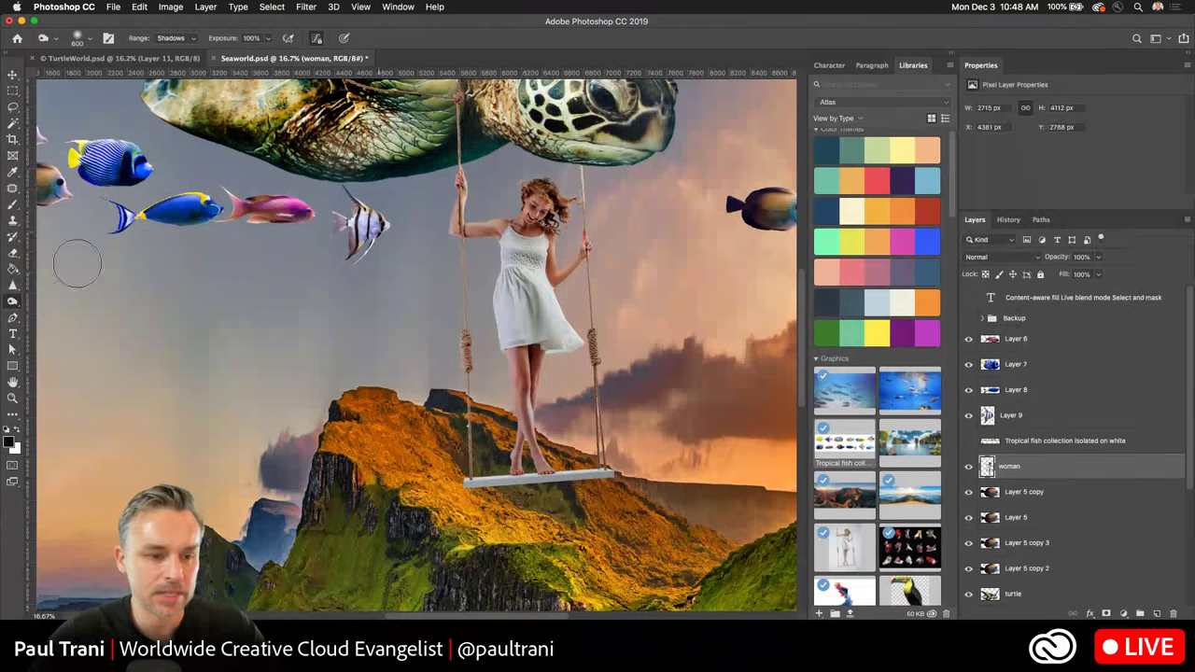
{"action": "key", "text": "bracketleft"}
{"action": "key", "text": "bracketleft"}
{"action": "key", "text": "bracketleft"}
{"action": "key", "text": "bracketleft"}
{"action": "key", "text": "bracketleft"}
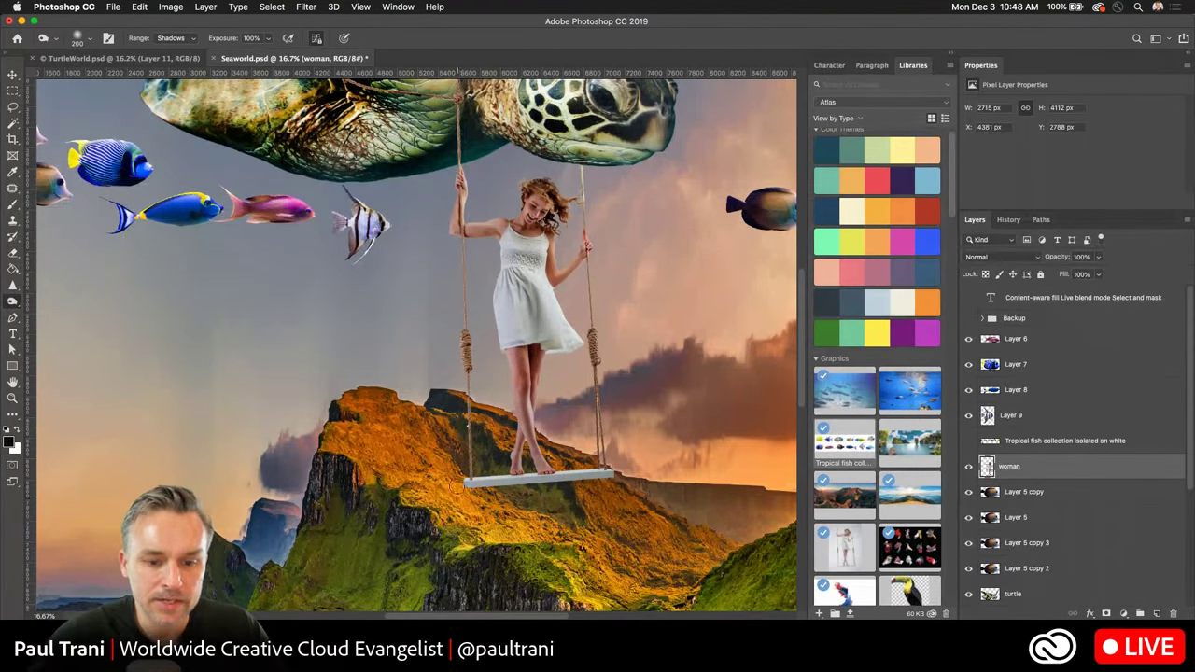
{"action": "key", "text": "bracketleft"}
{"action": "key", "text": "bracketleft"}
{"action": "key", "text": "bracketleft"}
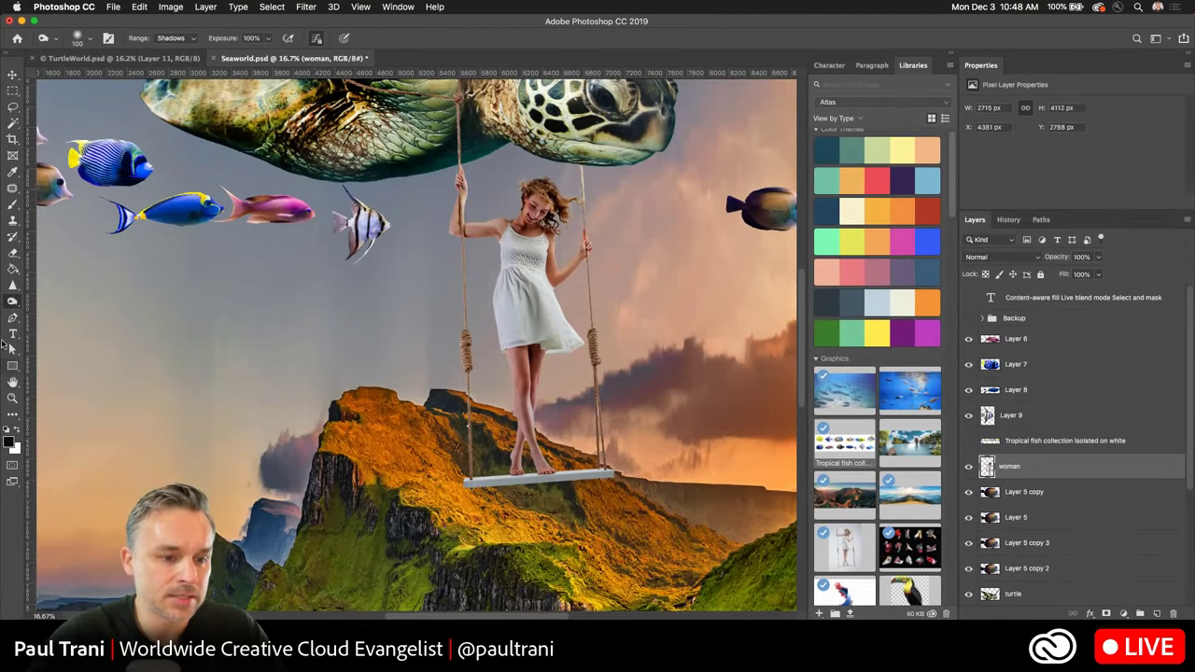
{"action": "left_click", "coordinate": [12, 301]}
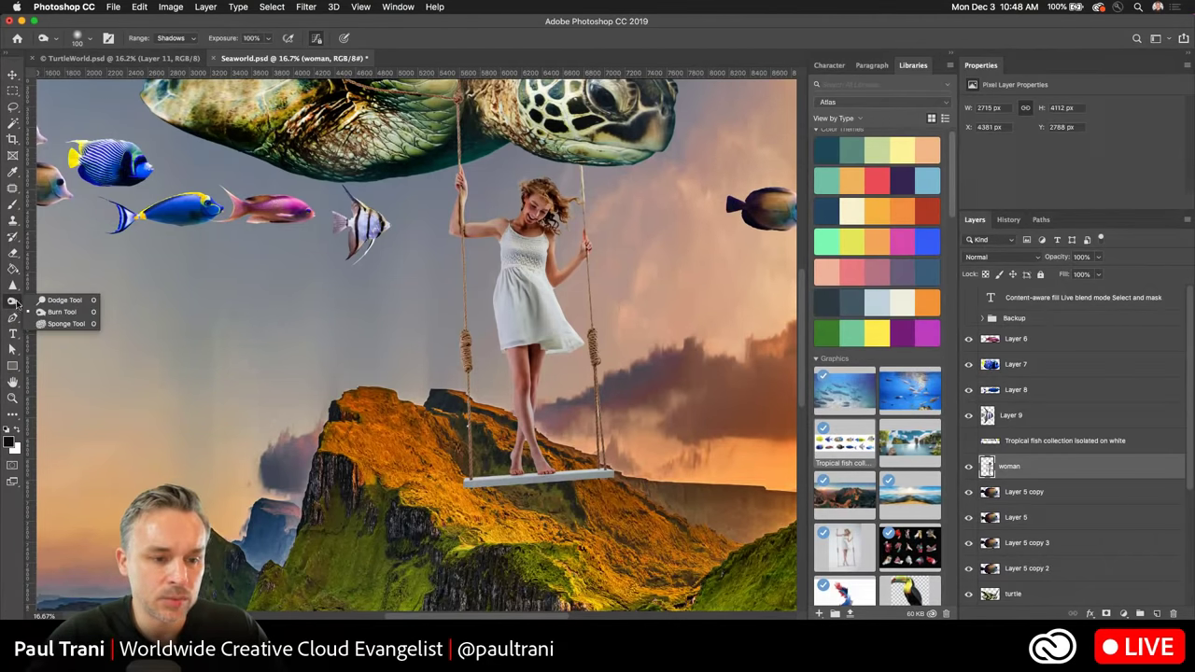
{"action": "left_click", "coordinate": [61, 311]}
{"action": "left_click", "coordinate": [172, 38]}
{"action": "left_click", "coordinate": [171, 39]}
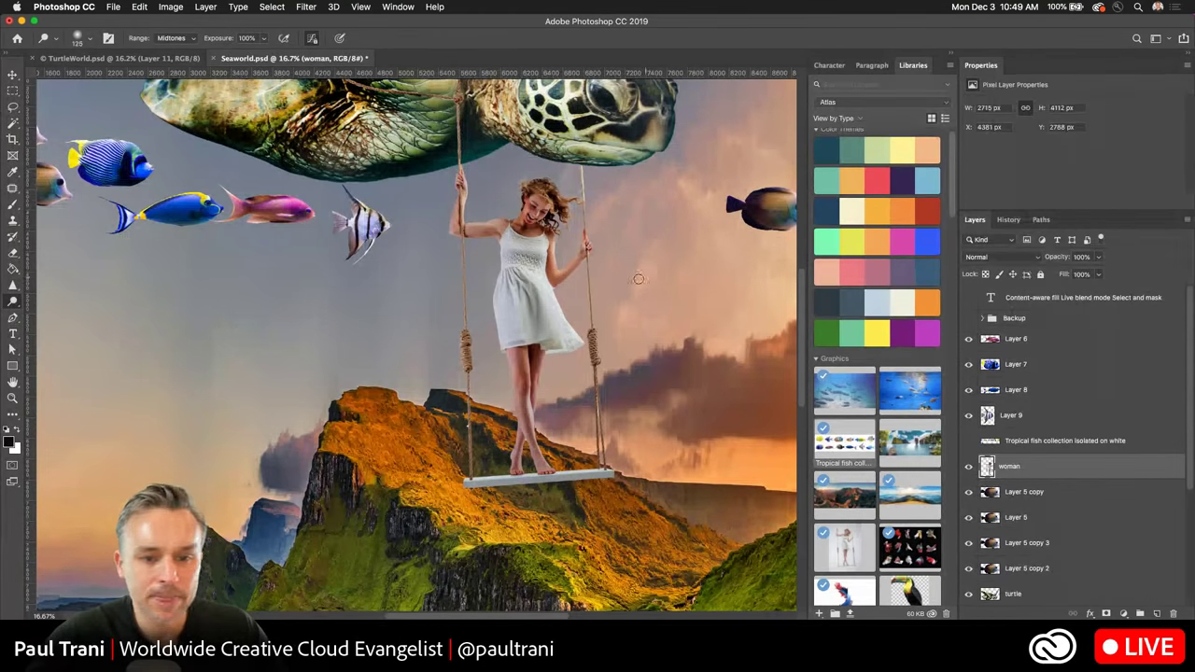
{"action": "key", "text": "bracketright"}
{"action": "key", "text": "bracketright"}
{"action": "key", "text": "bracketright"}
{"action": "key", "text": "bracketright"}
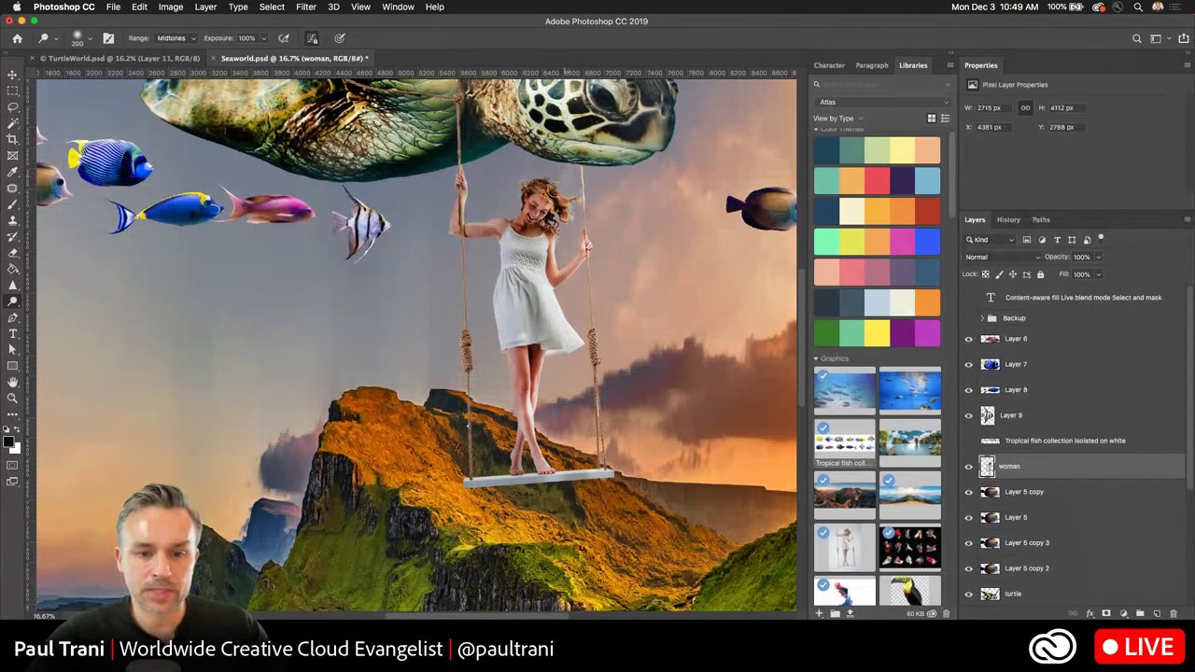
Duplicate the turtle layer to create turtle copy.
{"action": "scroll", "coordinate": [496, 344], "scroll_direction": "down", "scroll_amount": 2}
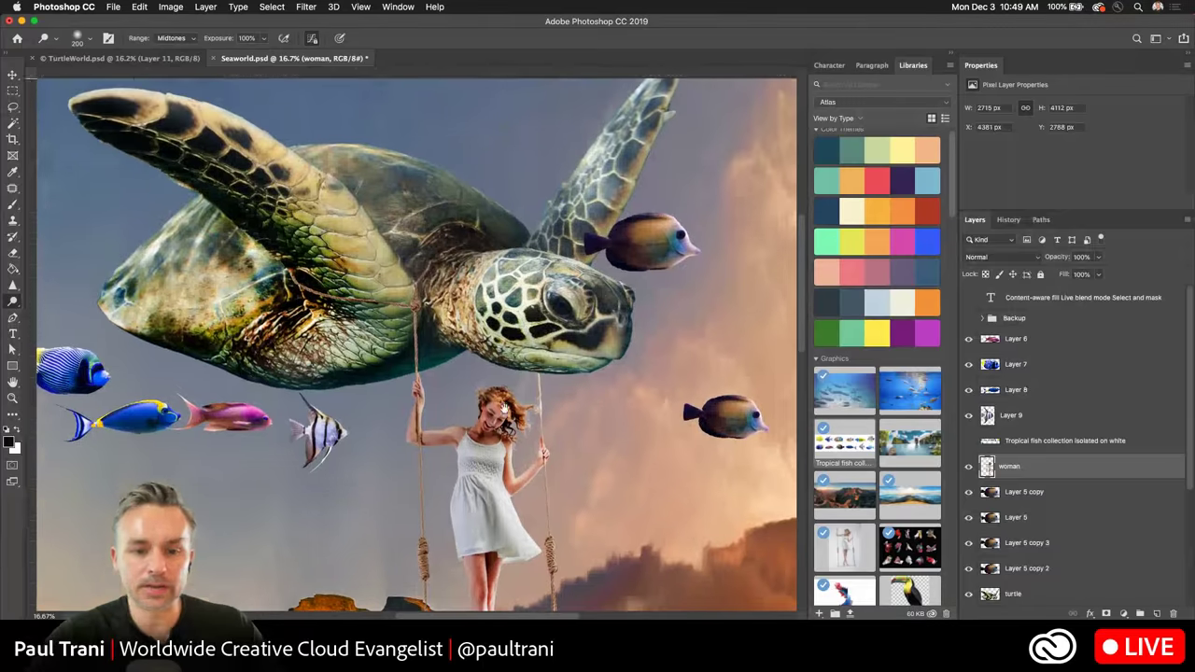
{"action": "key", "text": "super+minus"}
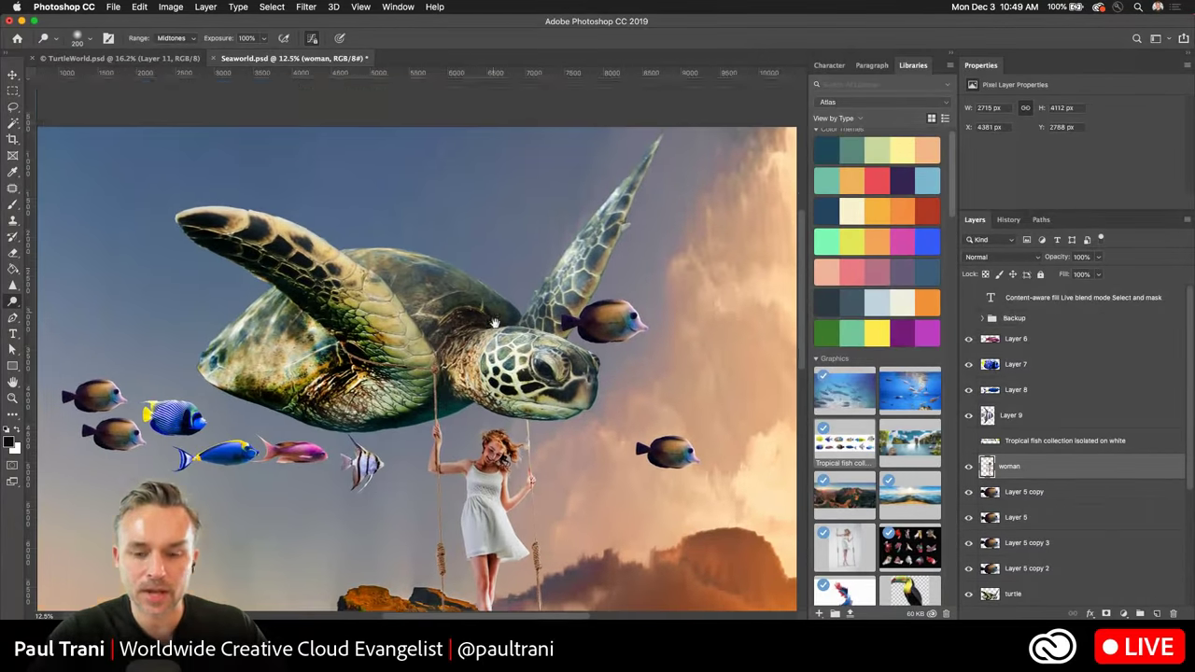
{"action": "scroll", "coordinate": [475, 268], "scroll_direction": "up", "scroll_amount": 2}
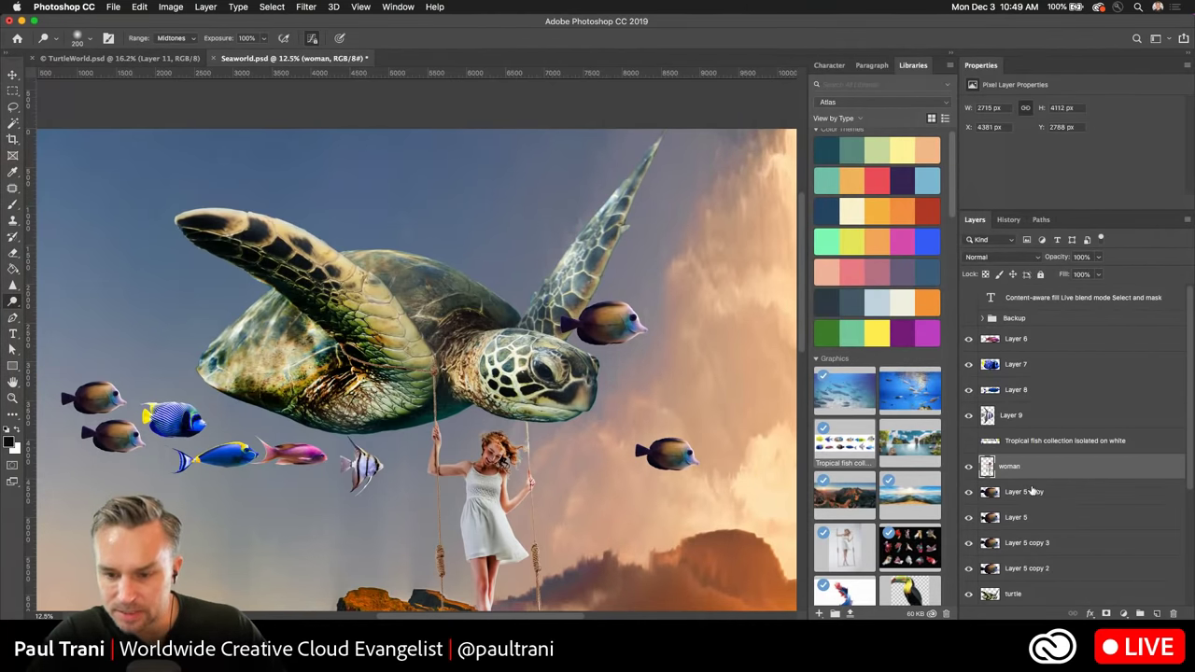
{"action": "scroll", "coordinate": [1032, 495], "scroll_direction": "down", "scroll_amount": 3}
{"action": "left_click_drag", "start_coordinate": [1019, 428], "coordinate": [1156, 613]}
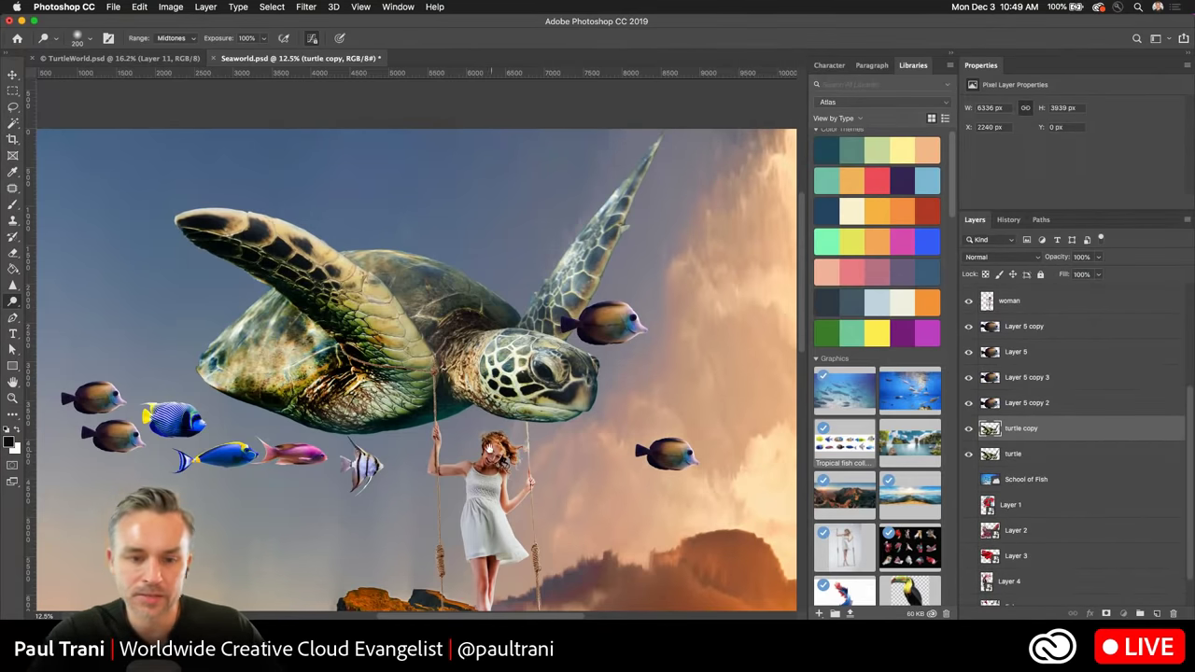
{"action": "scroll", "coordinate": [464, 400], "scroll_direction": "down", "scroll_amount": 2}
Colorize turtle copy orange at Hue +29, Saturation 100, Lightness +23.
{"action": "key", "text": "super+u"}
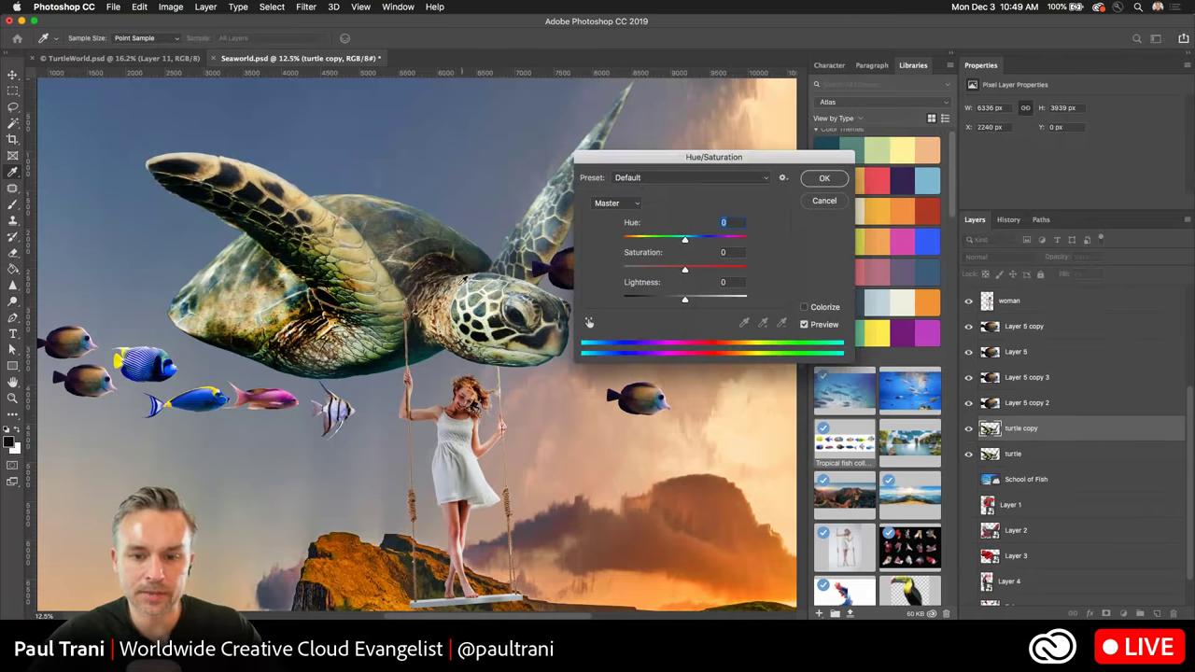
{"action": "left_click", "coordinate": [724, 270]}
{"action": "left_click_drag", "start_coordinate": [624, 236], "coordinate": [633, 241]}
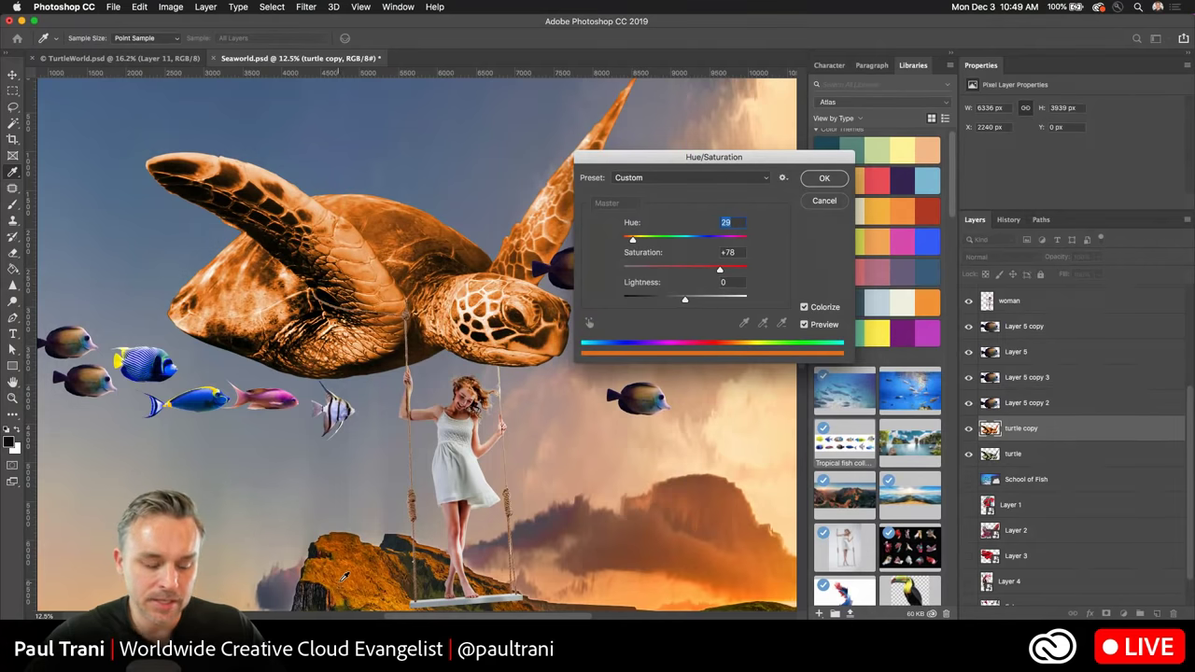
{"action": "key", "text": "alt"}
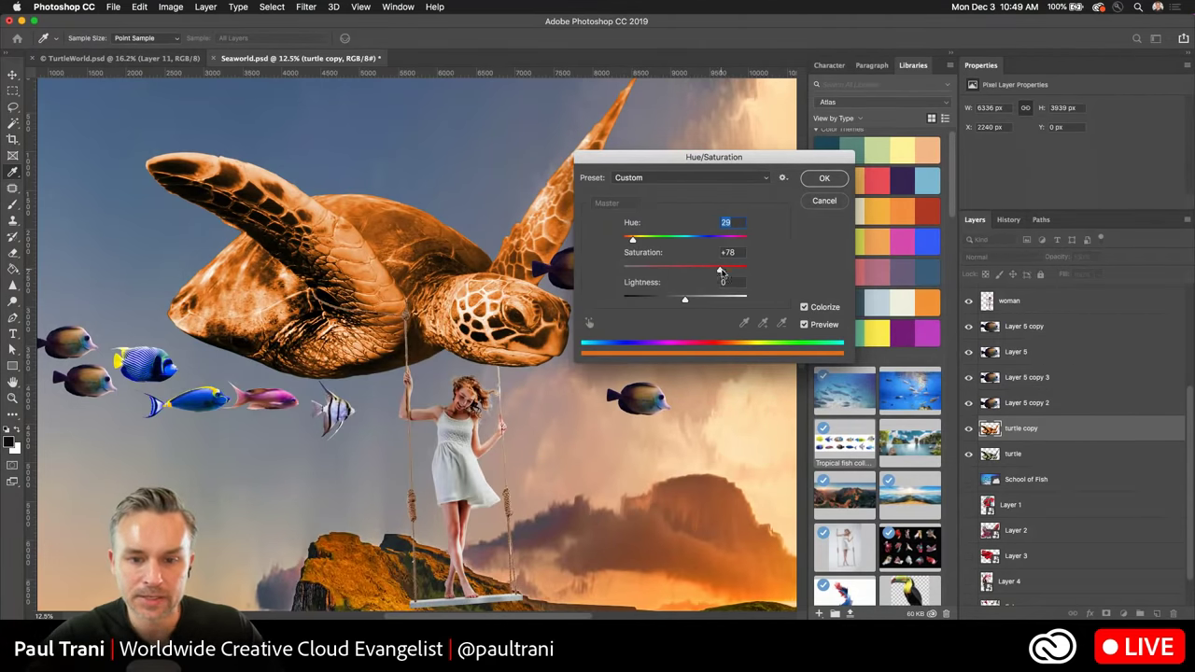
{"action": "left_click_drag", "start_coordinate": [721, 271], "coordinate": [811, 282]}
{"action": "left_click_drag", "start_coordinate": [695, 305], "coordinate": [701, 303]}
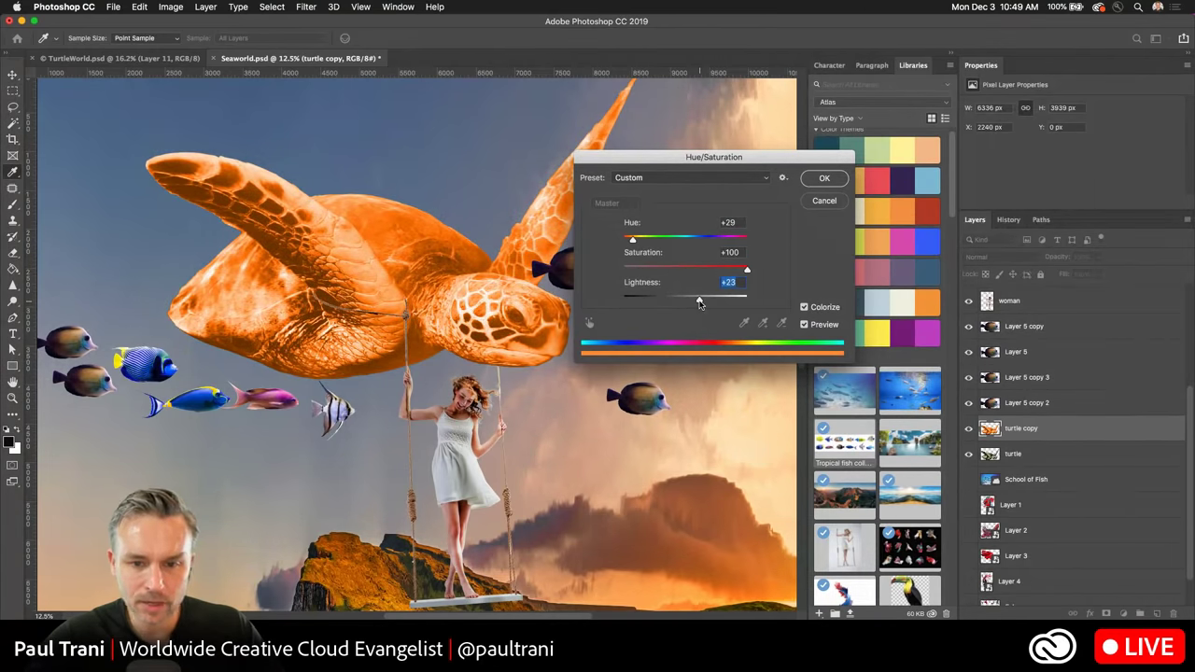
{"action": "key", "text": "Return"}
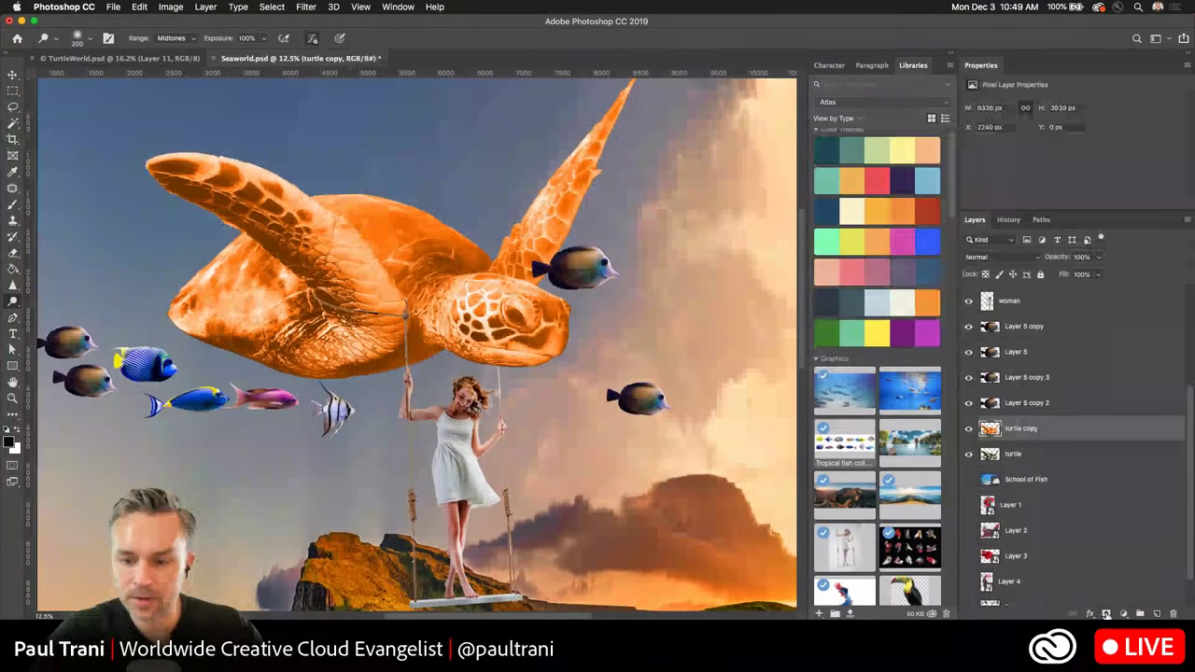
Add a layer mask to turtle copy and fill it black to hide the orange.
{"action": "left_click", "coordinate": [1105, 613]}
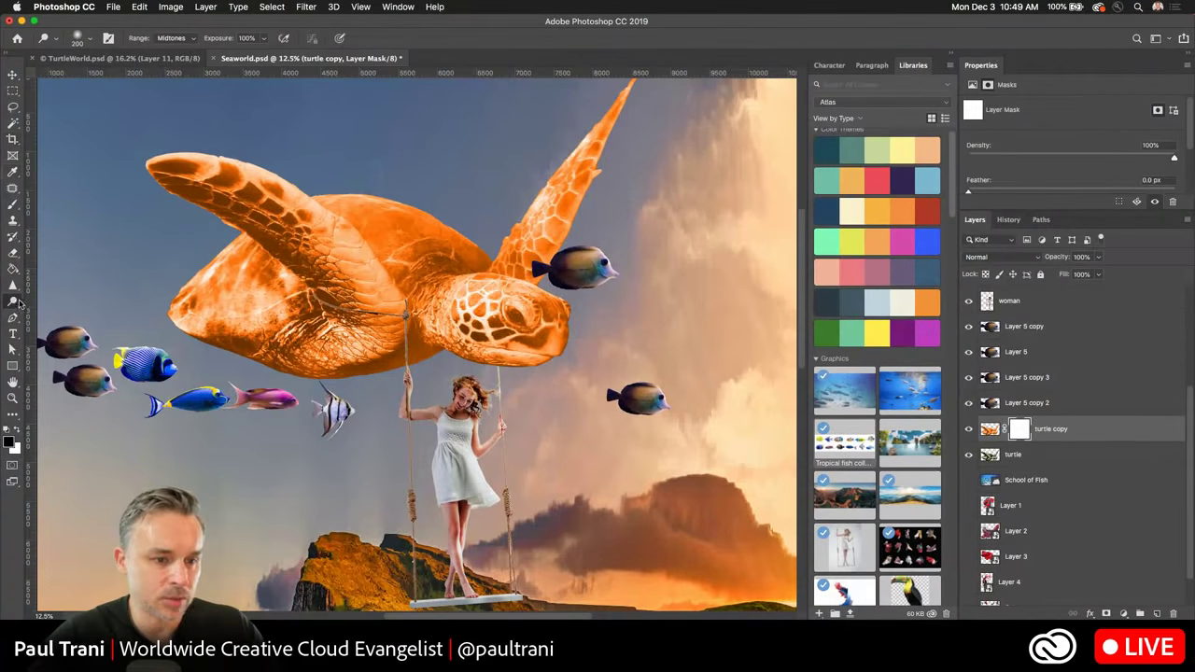
{"action": "left_click", "coordinate": [13, 205]}
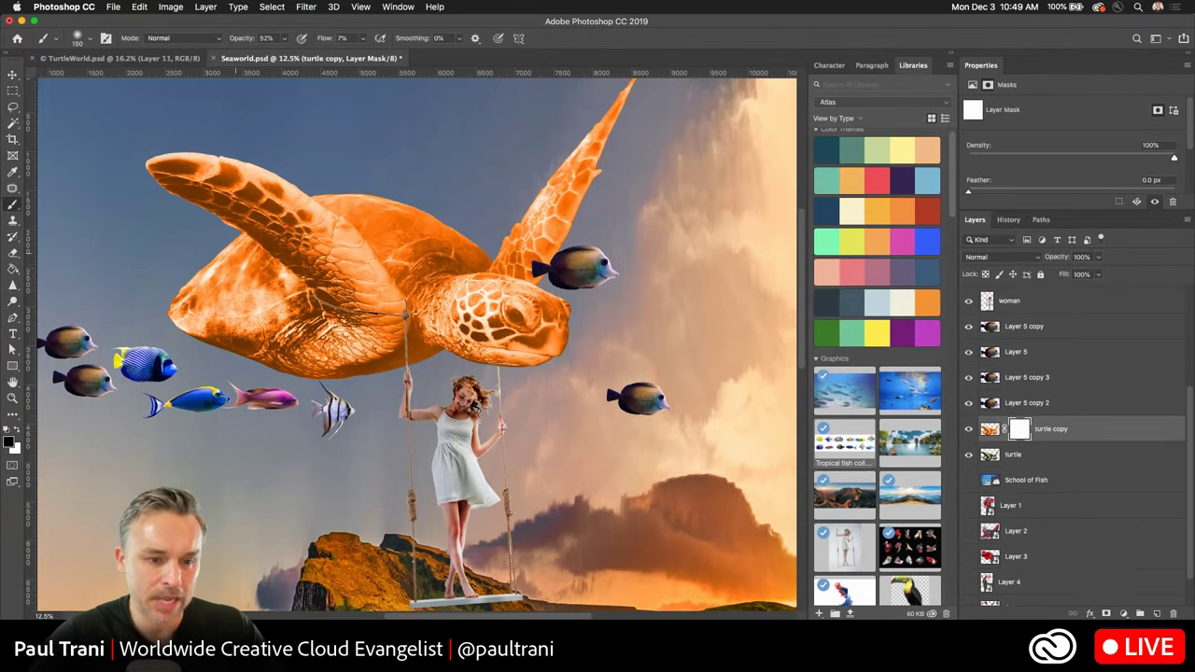
{"action": "key", "text": "bracketright"}
{"action": "key", "text": "bracketright"}
{"action": "key", "text": "bracketright"}
{"action": "key", "text": "bracketright"}
{"action": "key", "text": "bracketright"}
{"action": "key", "text": "bracketright"}
{"action": "key", "text": "bracketright"}
{"action": "key", "text": "bracketright"}
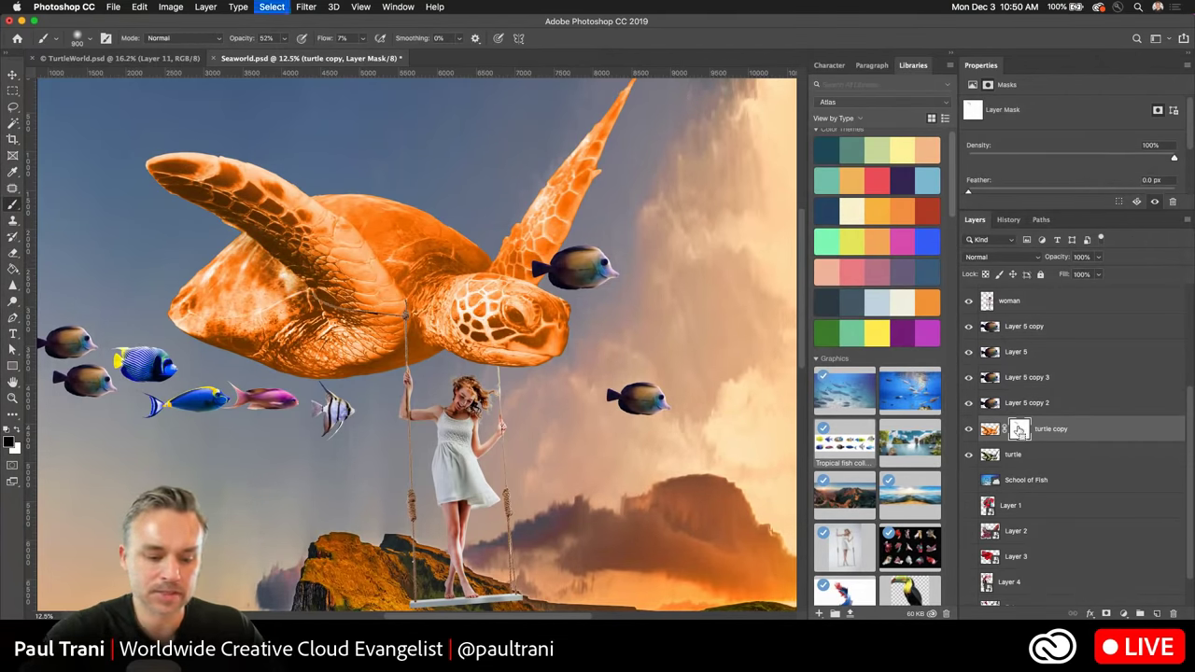
{"action": "key", "text": "shift+BackSpace"}
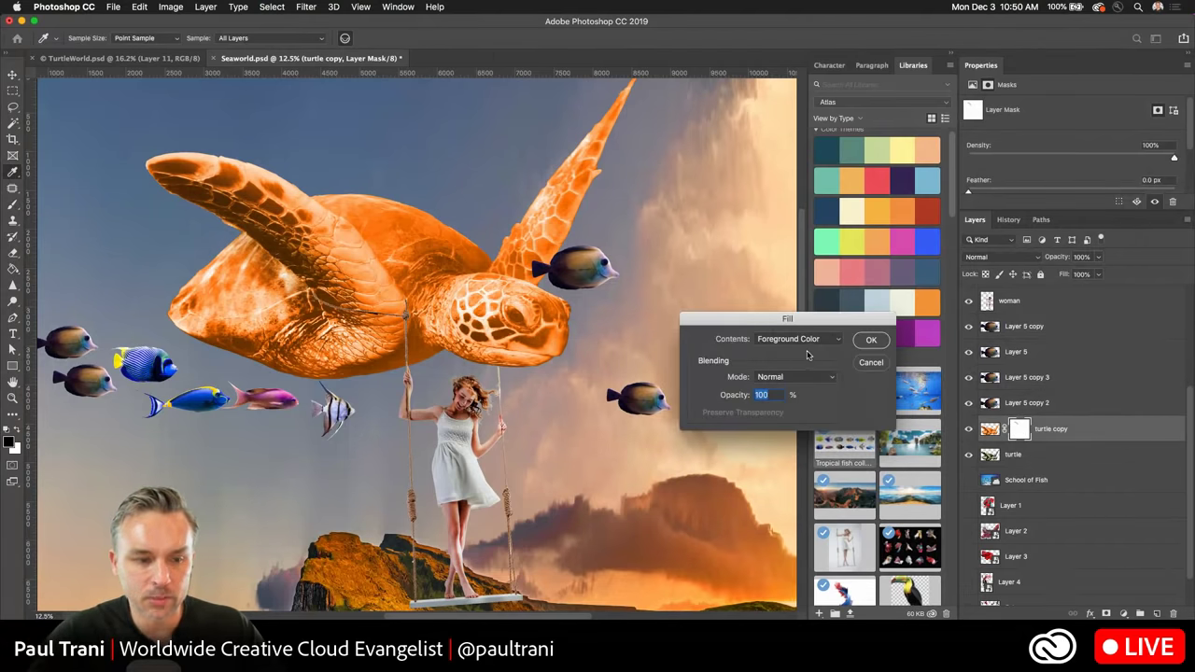
{"action": "key", "text": "Return"}
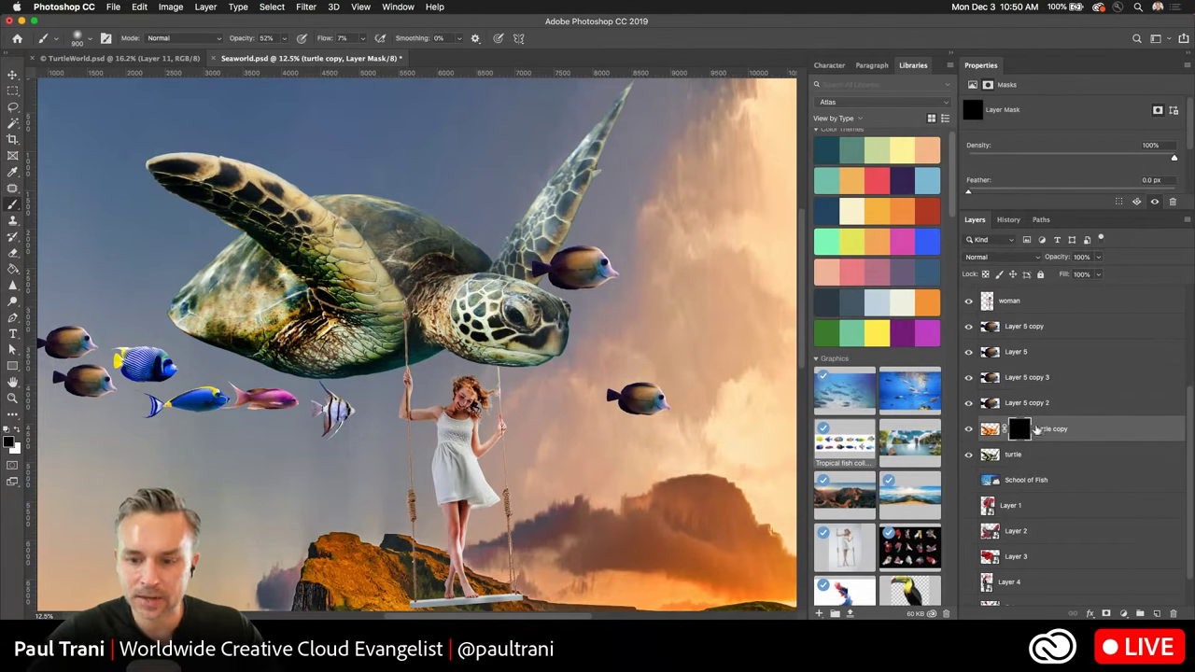
Paint white at 100% opacity, size 250, to reveal orange along the front flipper.
{"action": "left_click", "coordinate": [19, 429]}
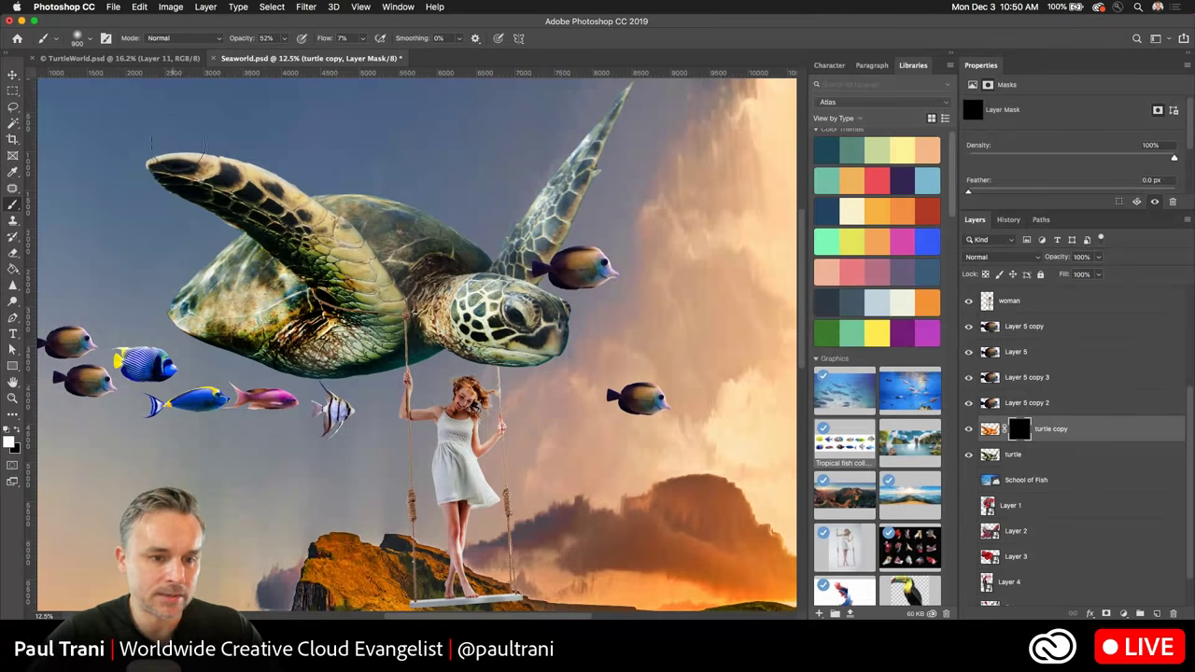
{"action": "key", "text": "bracketleft"}
{"action": "key", "text": "bracketleft"}
{"action": "key", "text": "bracketleft"}
{"action": "key", "text": "bracketleft"}
{"action": "key", "text": "bracketleft"}
{"action": "key", "text": "bracketleft"}
{"action": "key", "text": "bracketleft"}
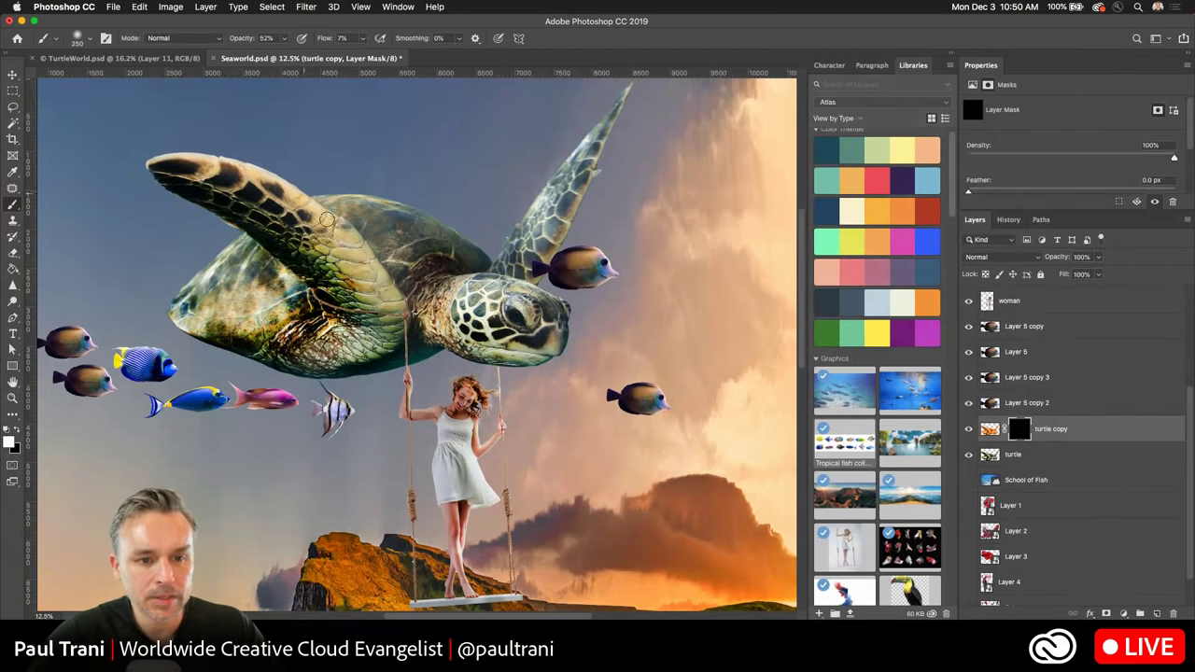
{"action": "left_click_drag", "start_coordinate": [244, 45], "coordinate": [278, 43]}
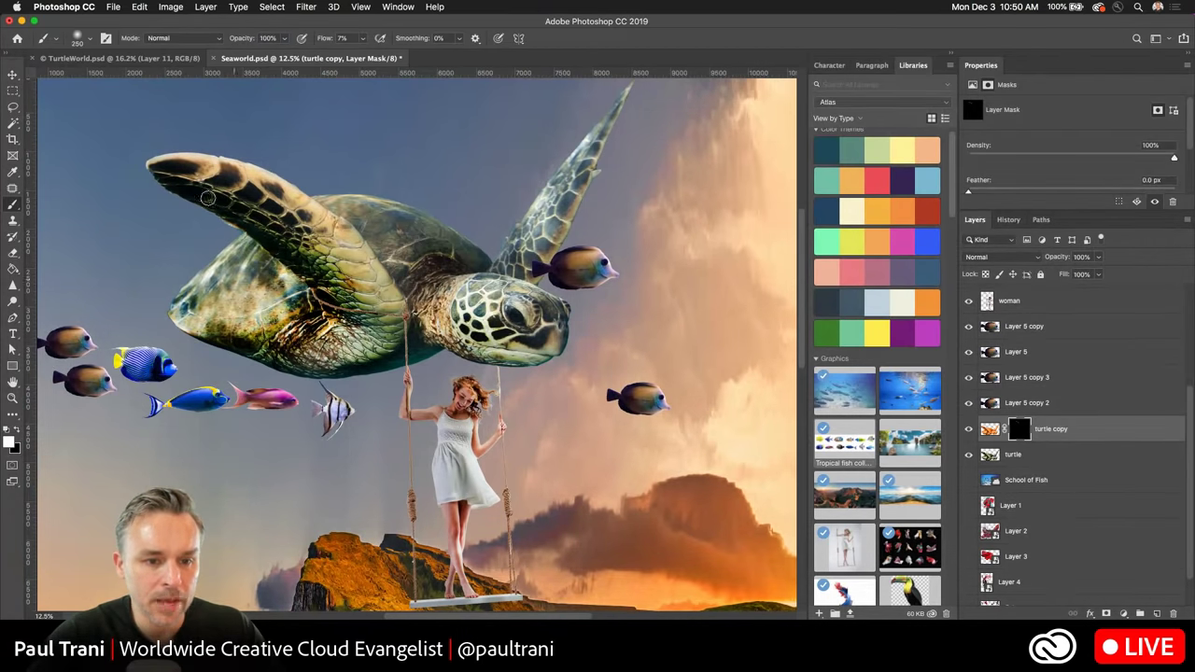
{"action": "mouse_move", "coordinate": [373, 253]}
{"action": "left_mouse_down"}
{"action": "mouse_move", "coordinate": [388, 275]}
{"action": "mouse_move", "coordinate": [333, 223]}
{"action": "mouse_move", "coordinate": [397, 304]}
{"action": "left_mouse_up"}
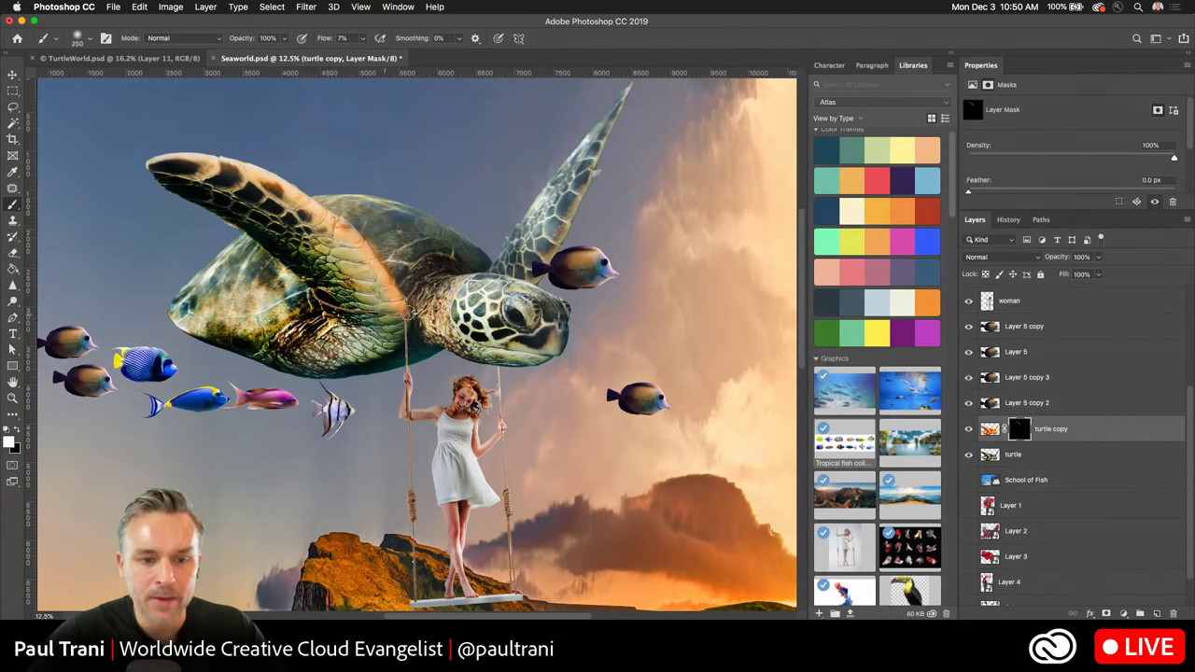
{"action": "mouse_move", "coordinate": [514, 279]}
{"action": "left_mouse_down"}
{"action": "mouse_move", "coordinate": [550, 346]}
{"action": "mouse_move", "coordinate": [551, 259]}
{"action": "mouse_move", "coordinate": [639, 91]}
{"action": "left_mouse_up"}
{"action": "key", "text": "super+minus"}
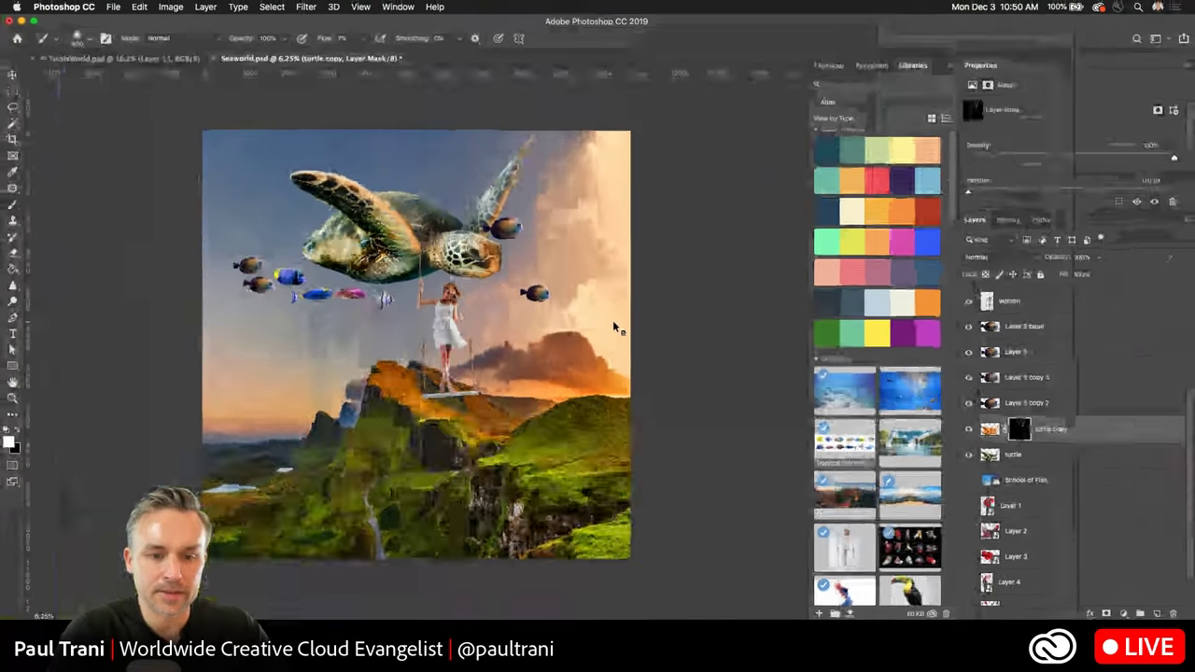
Nudge the Layer 5 copy 2 fish right and move it below the turtle layers.
{"action": "key", "text": "super+plus"}
{"action": "key", "text": "super+plus"}
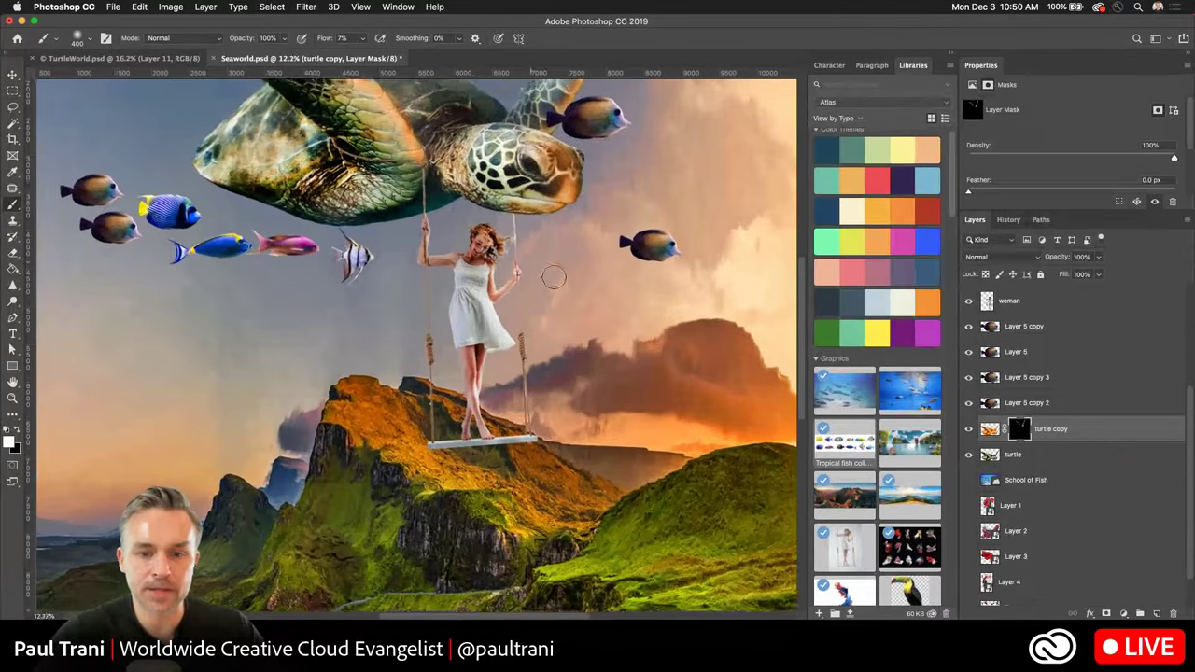
{"action": "left_click", "coordinate": [1013, 352]}
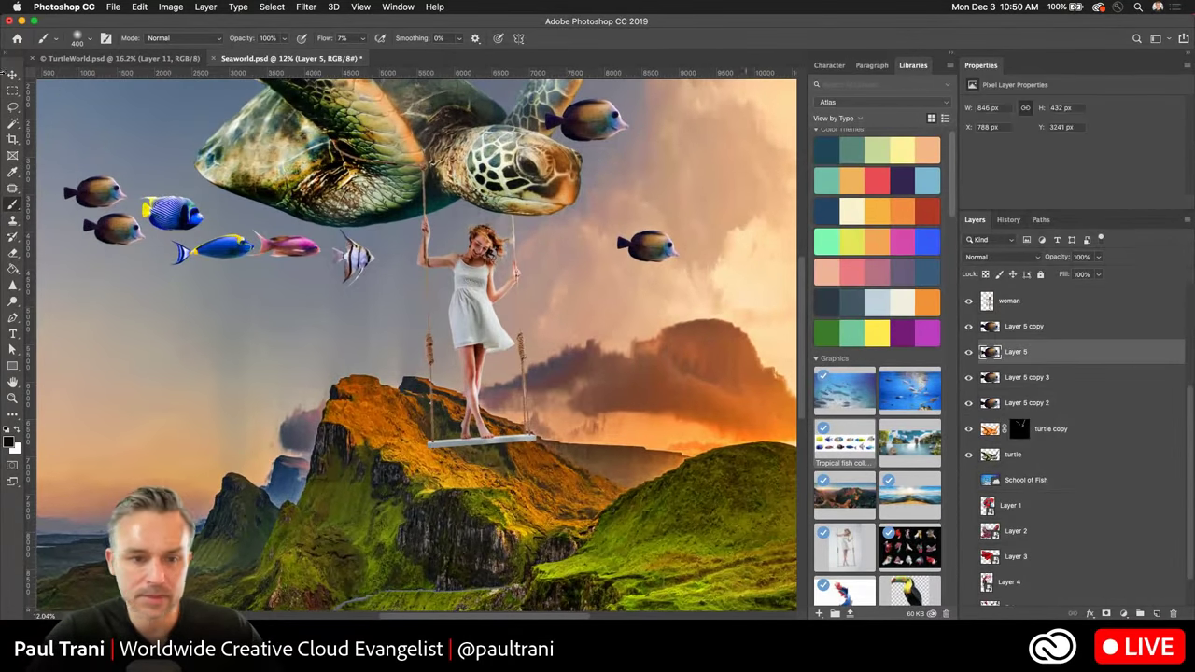
{"action": "key", "text": "v"}
{"action": "left_click", "coordinate": [646, 252], "text": "super"}
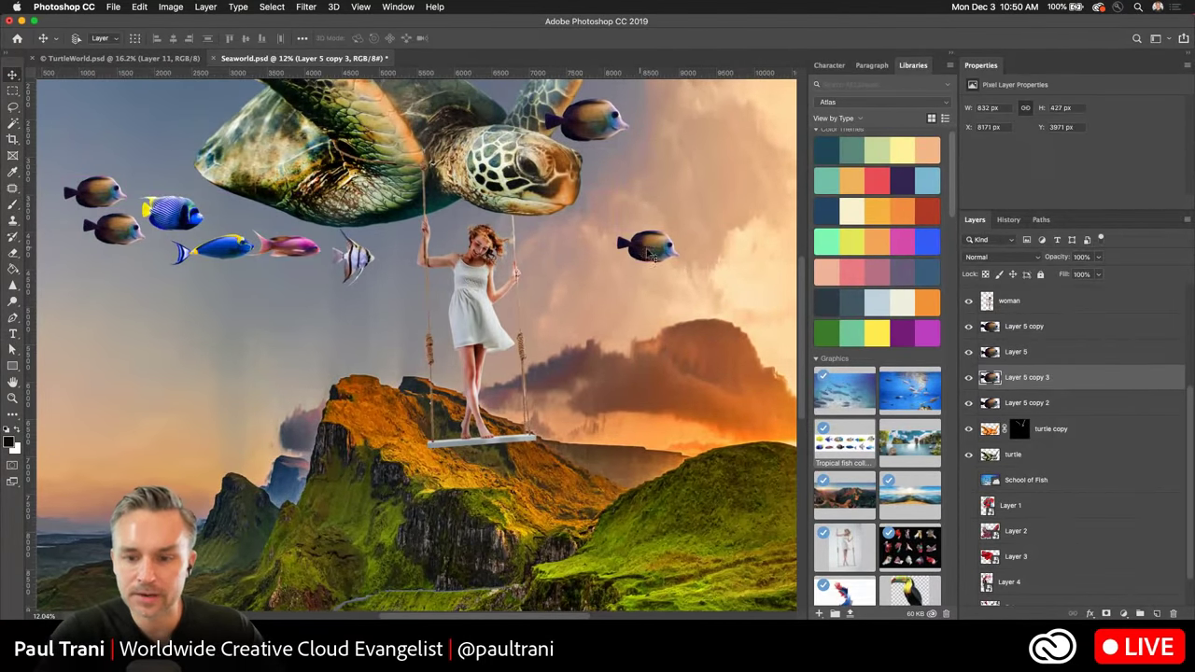
{"action": "left_click", "coordinate": [591, 125], "text": "super"}
{"action": "left_click_drag", "start_coordinate": [592, 125], "coordinate": [602, 123]}
{"action": "left_click_drag", "start_coordinate": [995, 392], "coordinate": [1066, 469]}
{"action": "left_click", "coordinate": [648, 251], "text": "super"}
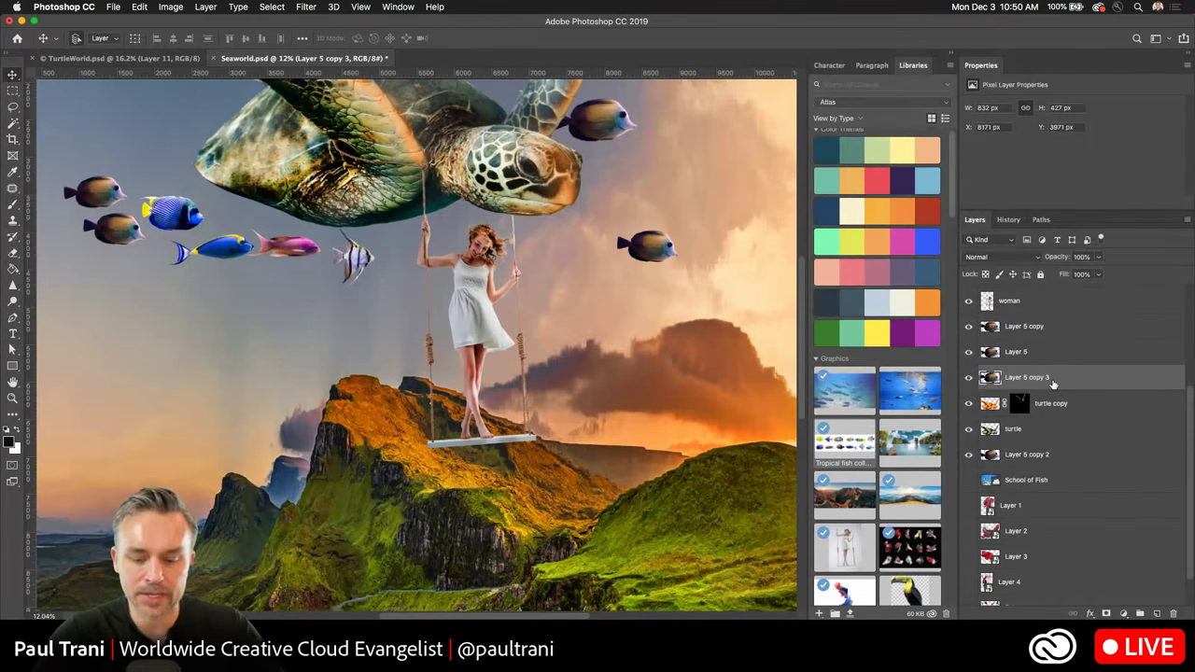
Boost Layer 5 copy 3's saturation to +26 and set its opacity to 60%.
{"action": "key", "text": "super+u"}
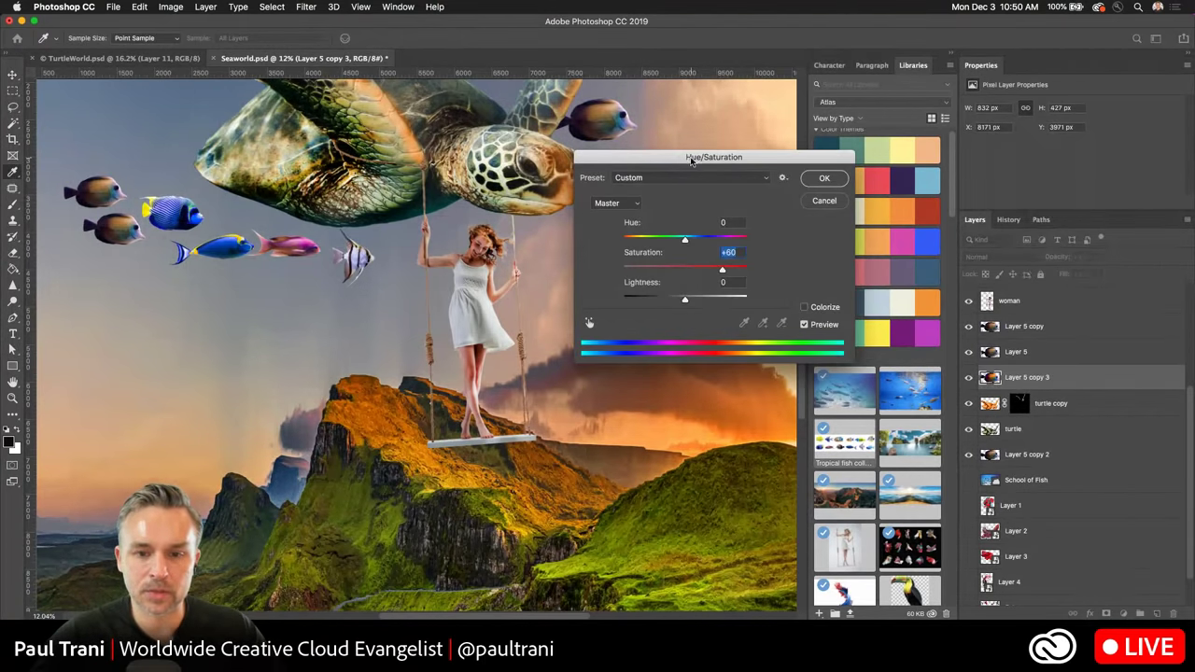
{"action": "left_click_drag", "start_coordinate": [693, 160], "coordinate": [845, 234]}
{"action": "mouse_move", "coordinate": [837, 344]}
{"action": "left_mouse_down"}
{"action": "mouse_move", "coordinate": [874, 344]}
{"action": "mouse_move", "coordinate": [852, 347]}
{"action": "left_mouse_up"}
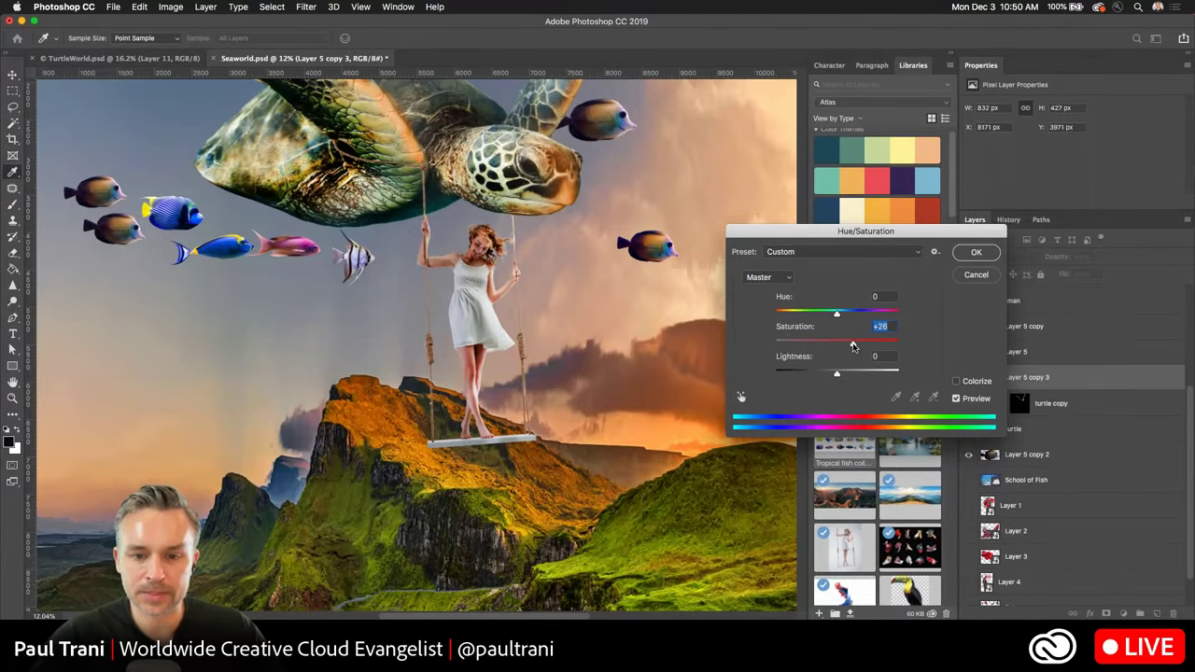
{"action": "key", "text": "Return"}
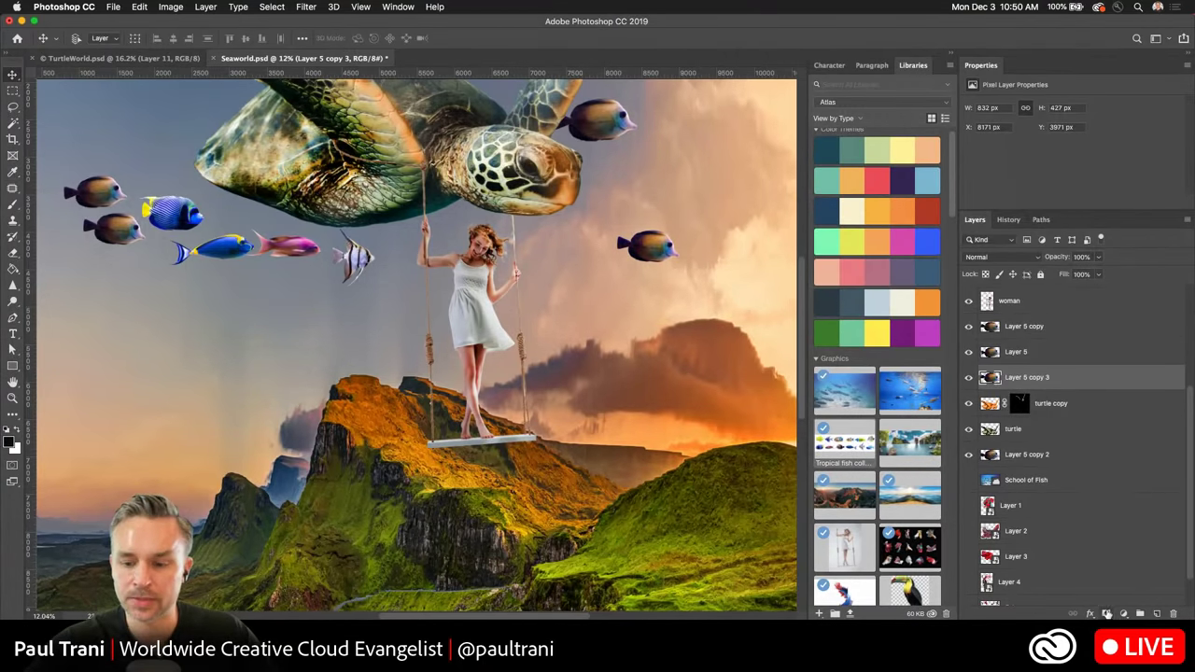
{"action": "key", "text": "super+minus"}
{"action": "key", "text": "super+minus"}
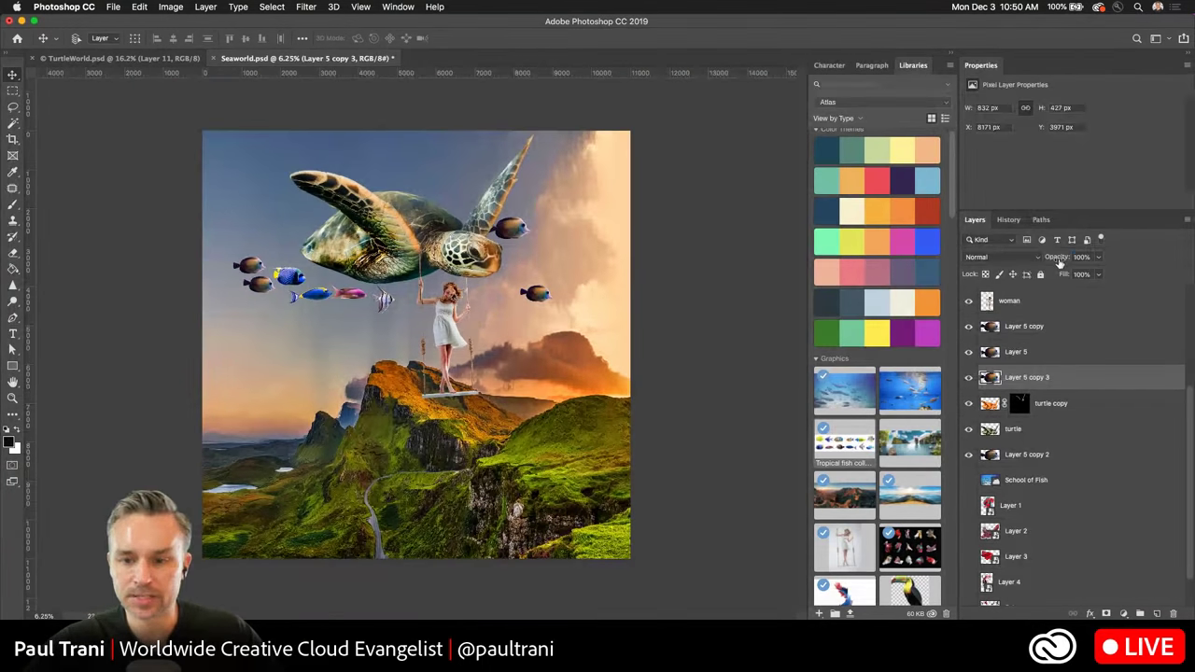
{"action": "left_click_drag", "start_coordinate": [1060, 264], "coordinate": [1036, 263]}
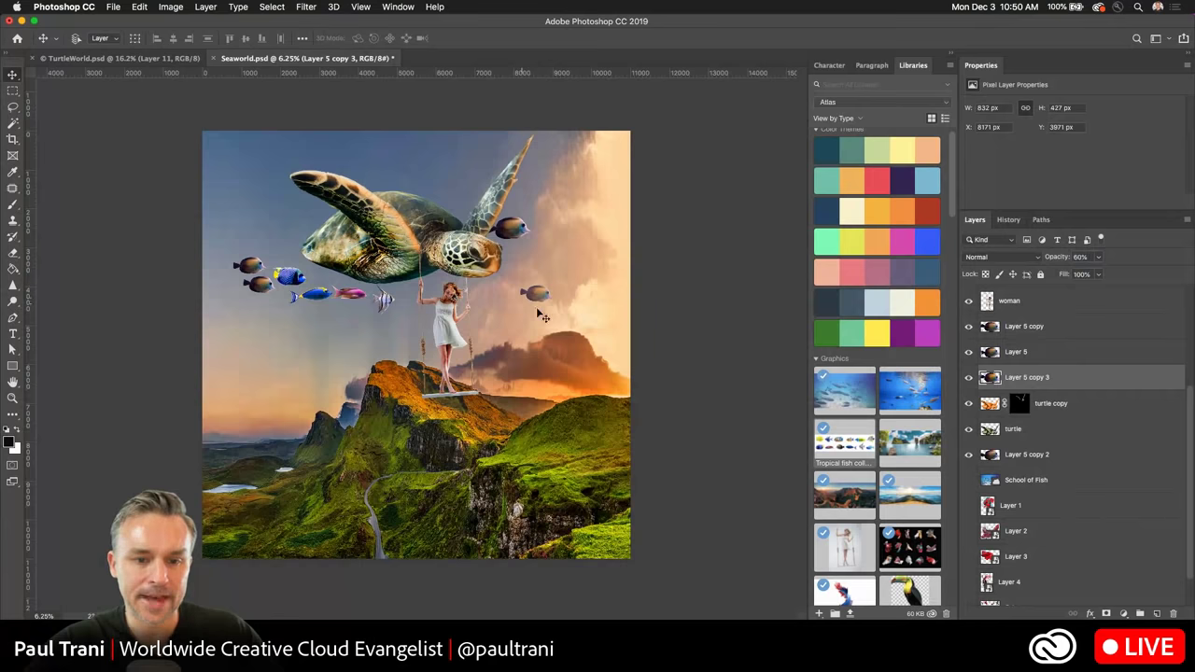
Nudge the right fish up-left and hide Layers 6–7, keeping Layer 8's blue fish visible.
{"action": "left_click_drag", "start_coordinate": [542, 317], "coordinate": [532, 297]}
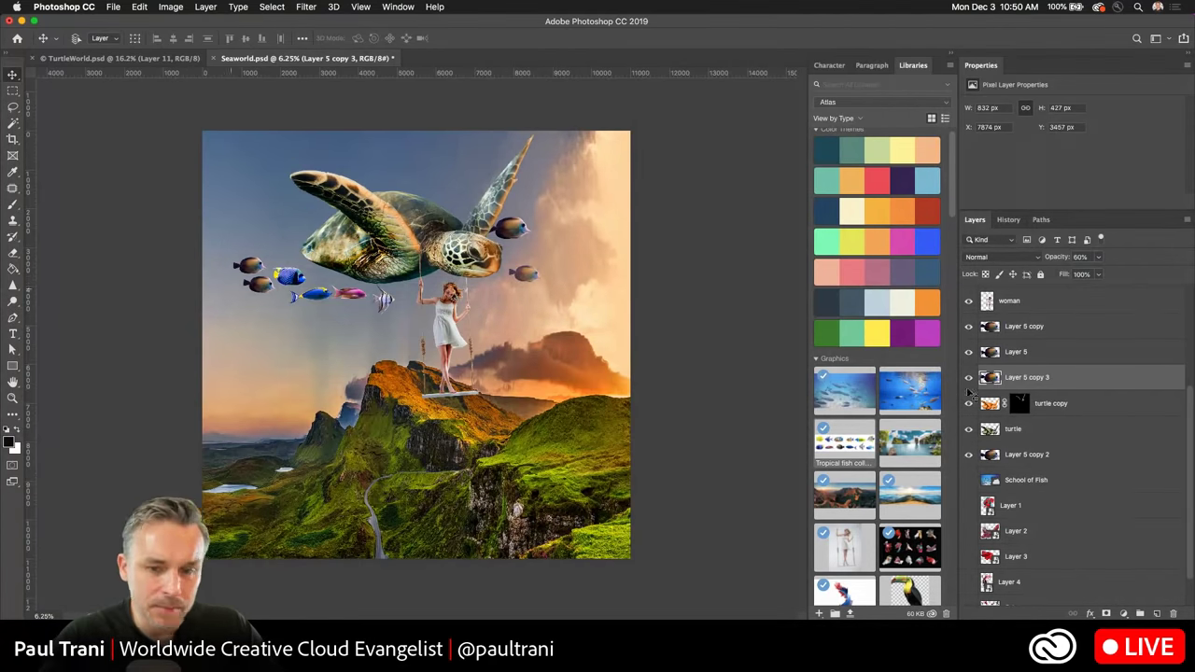
{"action": "left_click", "coordinate": [1031, 455]}
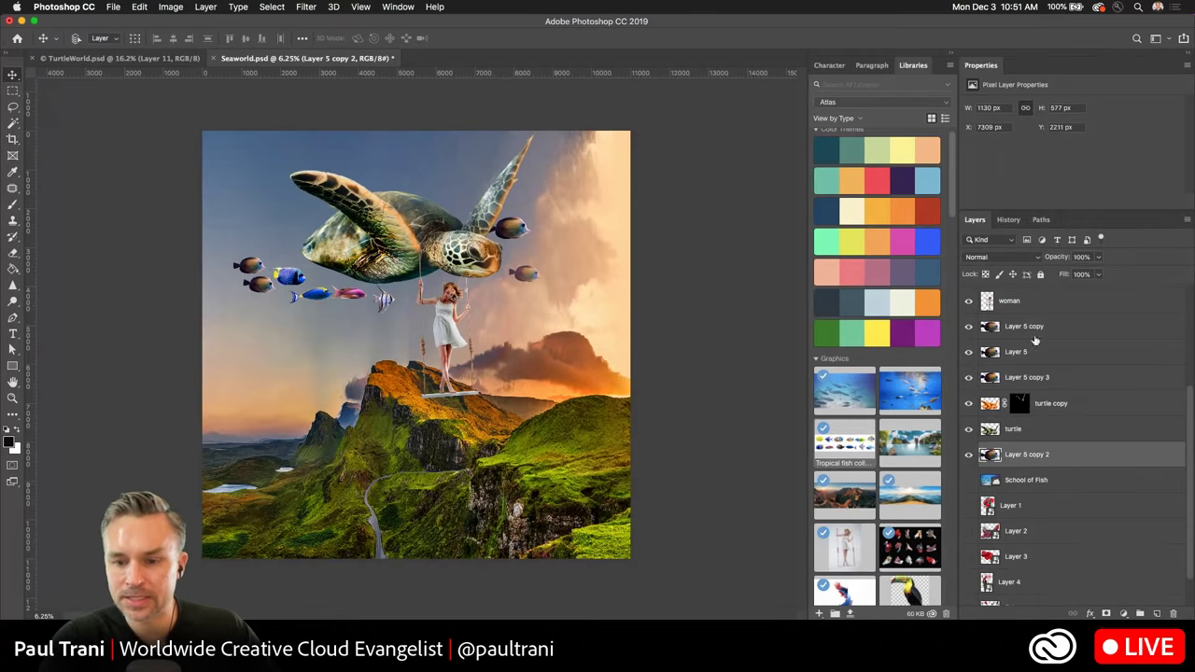
{"action": "scroll", "coordinate": [1048, 363], "scroll_direction": "up", "scroll_amount": 3}
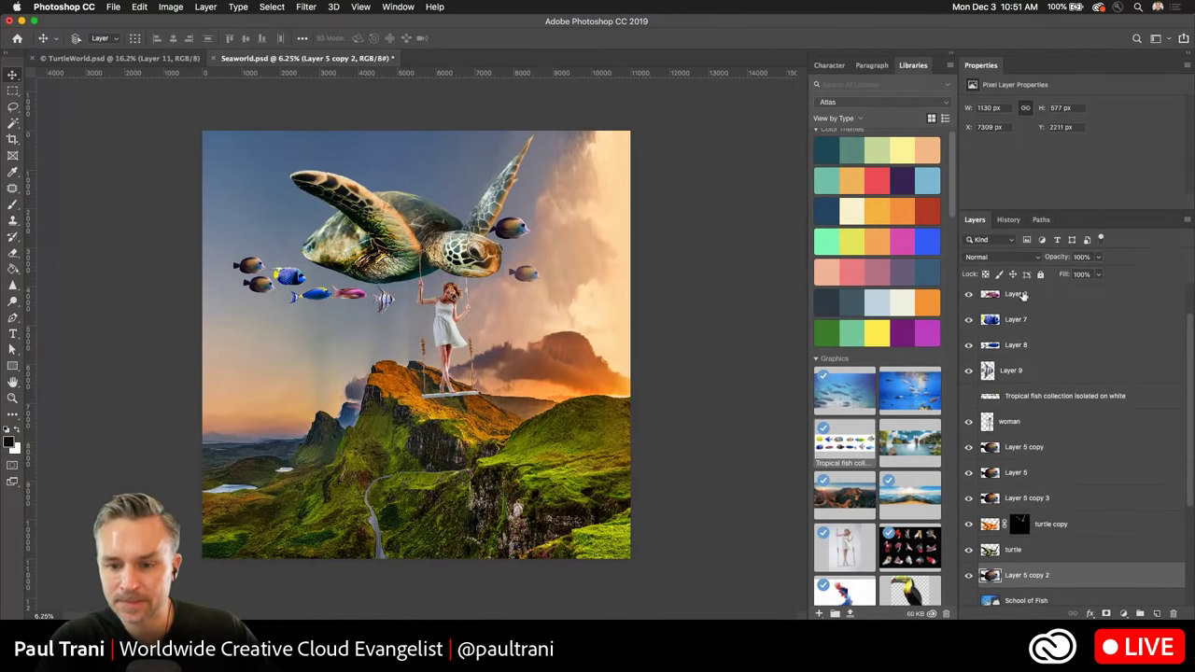
{"action": "left_click", "coordinate": [1022, 295]}
{"action": "left_click_drag", "start_coordinate": [968, 296], "coordinate": [975, 352]}
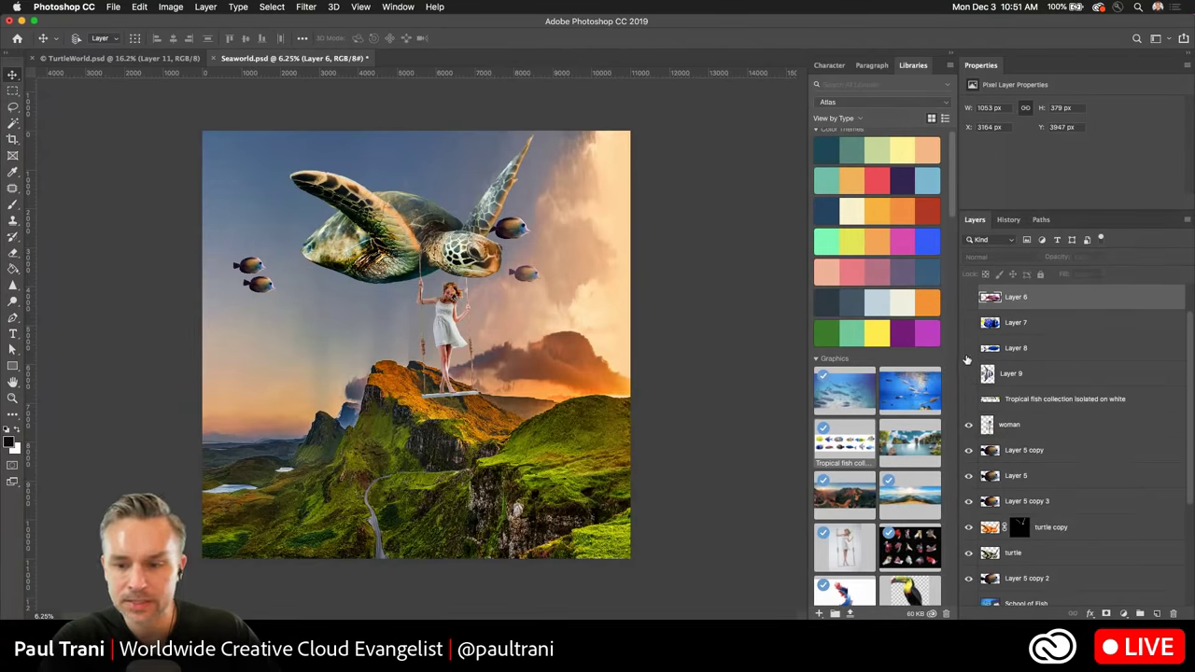
{"action": "left_click", "coordinate": [967, 348]}
{"action": "left_click", "coordinate": [1032, 352]}
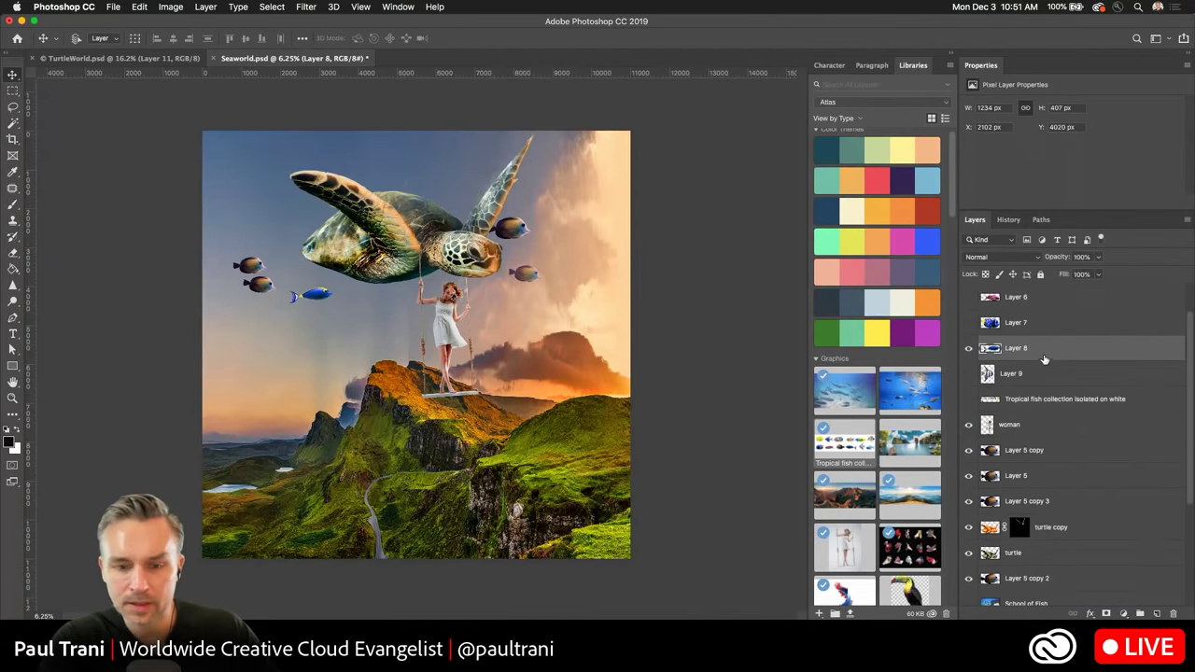
Compare the Layer 5 fish, then fade Layer 5 copy 2 to 69% opacity.
{"action": "scroll", "coordinate": [1031, 455], "scroll_direction": "down", "scroll_amount": 3}
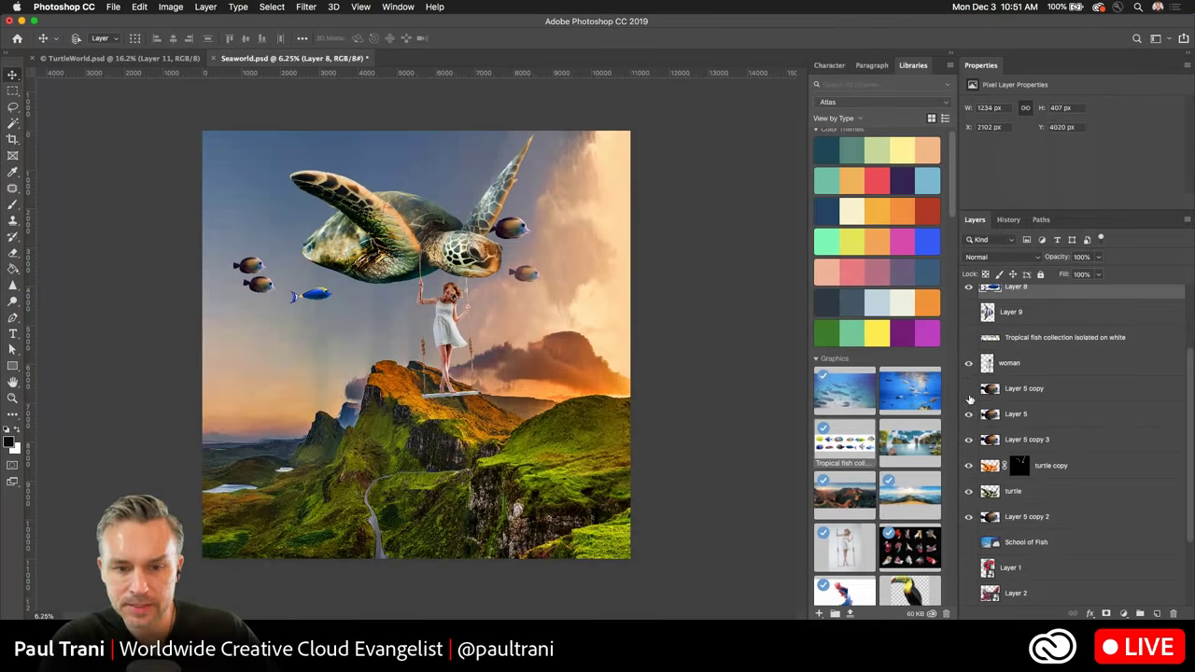
{"action": "left_click", "coordinate": [968, 388]}
{"action": "left_click", "coordinate": [968, 389]}
{"action": "left_click", "coordinate": [968, 413]}
{"action": "left_click", "coordinate": [968, 414]}
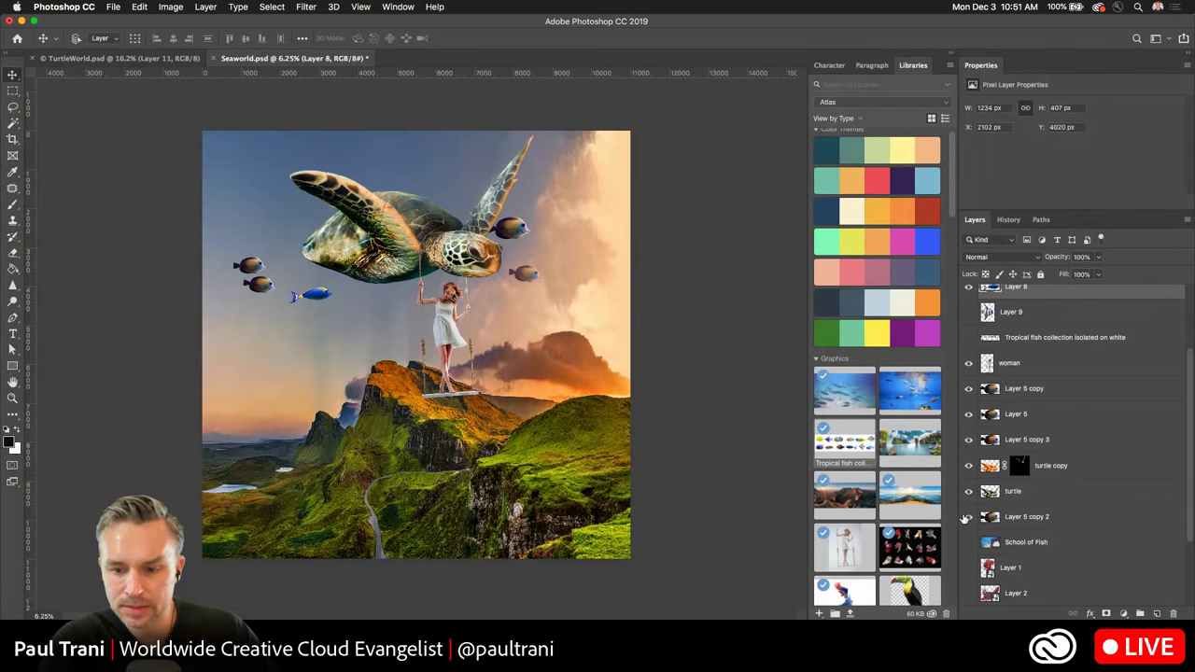
{"action": "left_click", "coordinate": [1037, 516]}
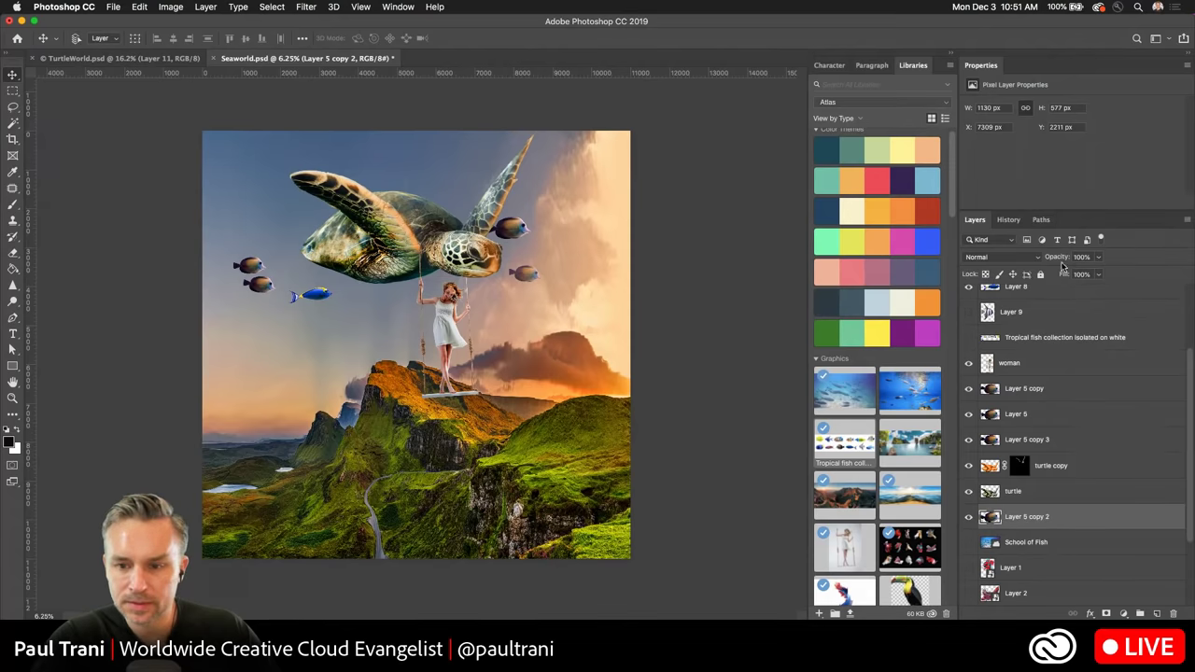
{"action": "left_click_drag", "start_coordinate": [1058, 258], "coordinate": [1034, 259]}
{"action": "left_click_drag", "start_coordinate": [511, 241], "coordinate": [503, 241]}
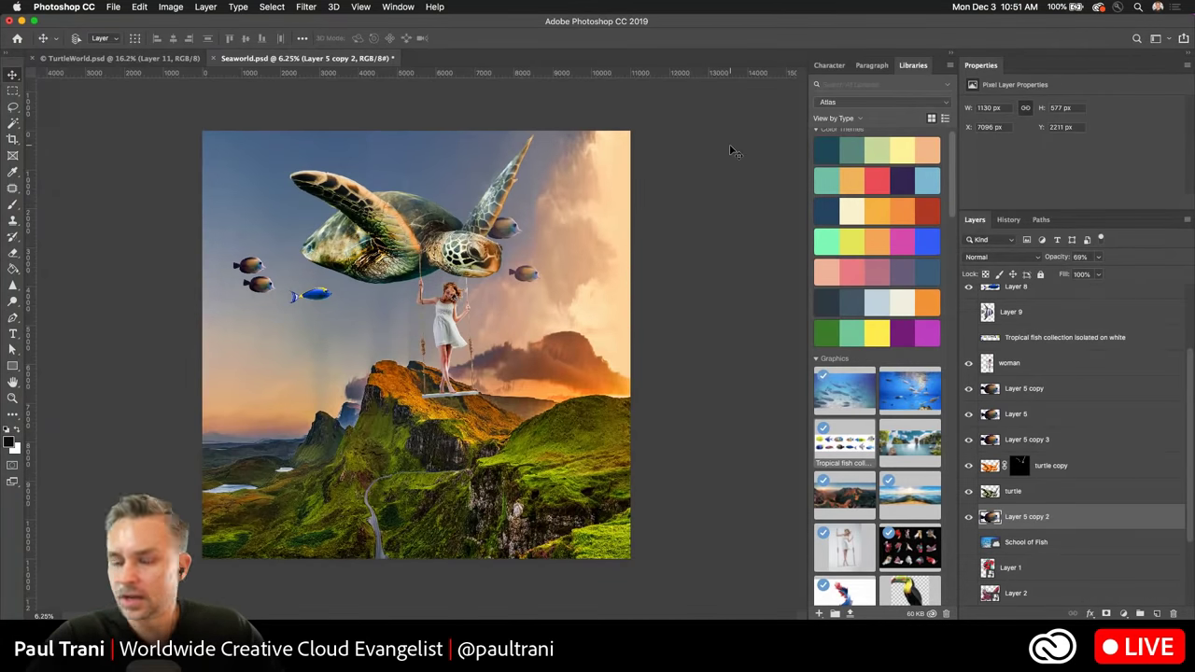
Duplicate the woman layer to create woman copy.
{"action": "key", "text": "super+equal"}
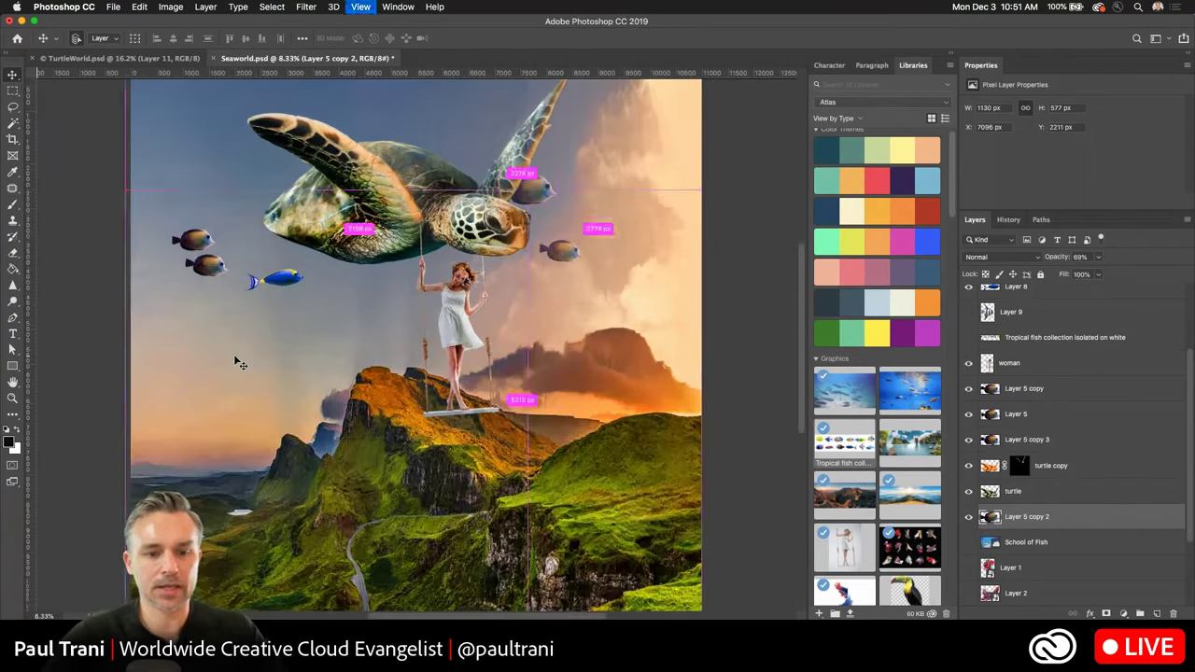
{"action": "scroll", "coordinate": [443, 283], "scroll_direction": "left", "scroll_amount": 2}
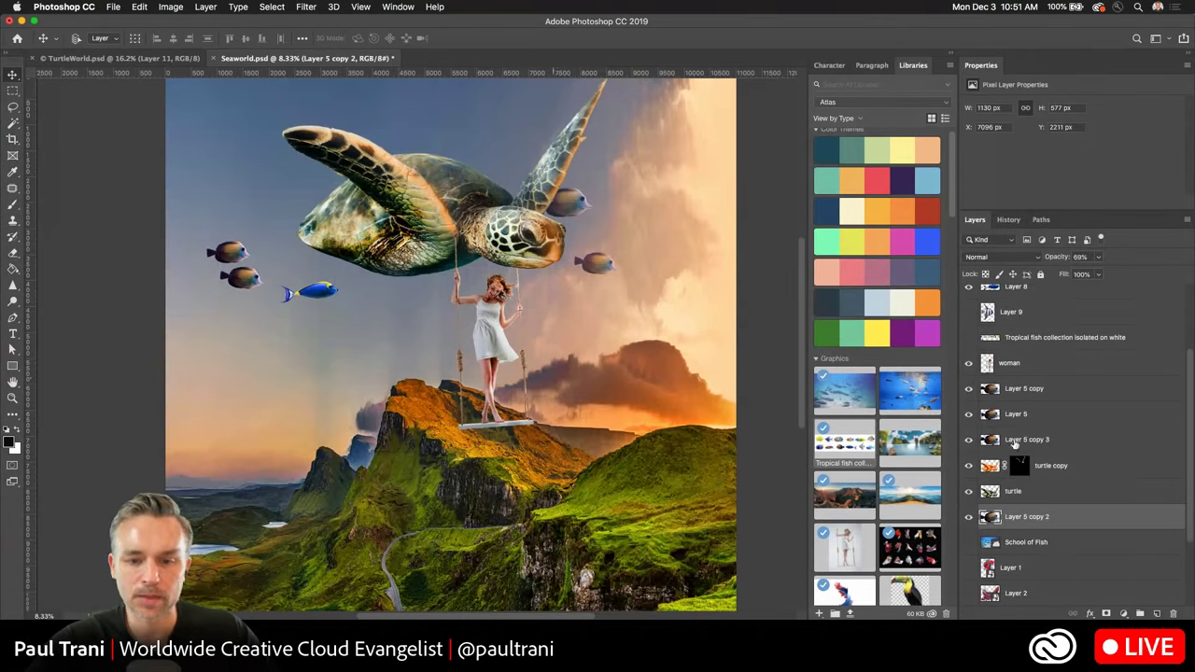
{"action": "left_click_drag", "start_coordinate": [1016, 364], "coordinate": [1155, 608]}
{"action": "left_click_drag", "start_coordinate": [961, 502], "coordinate": [1156, 613]}
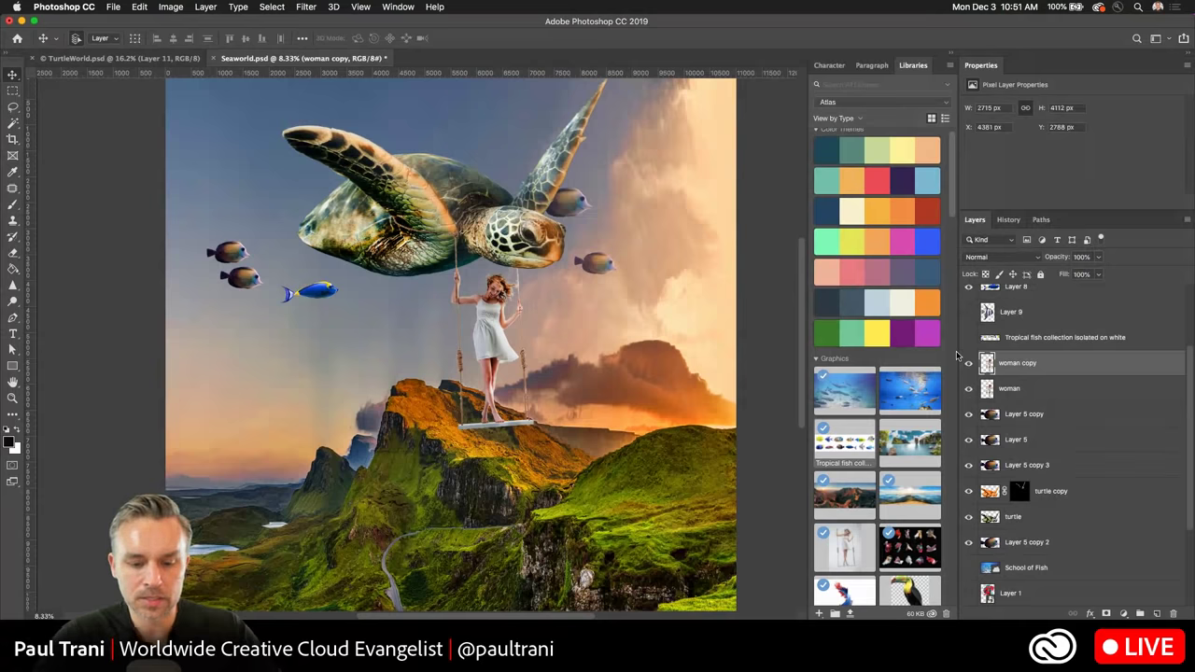
Colorize woman copy at Hue +32, Saturation +100, Lightness +53, and add a layer mask.
{"action": "key", "text": "super+u"}
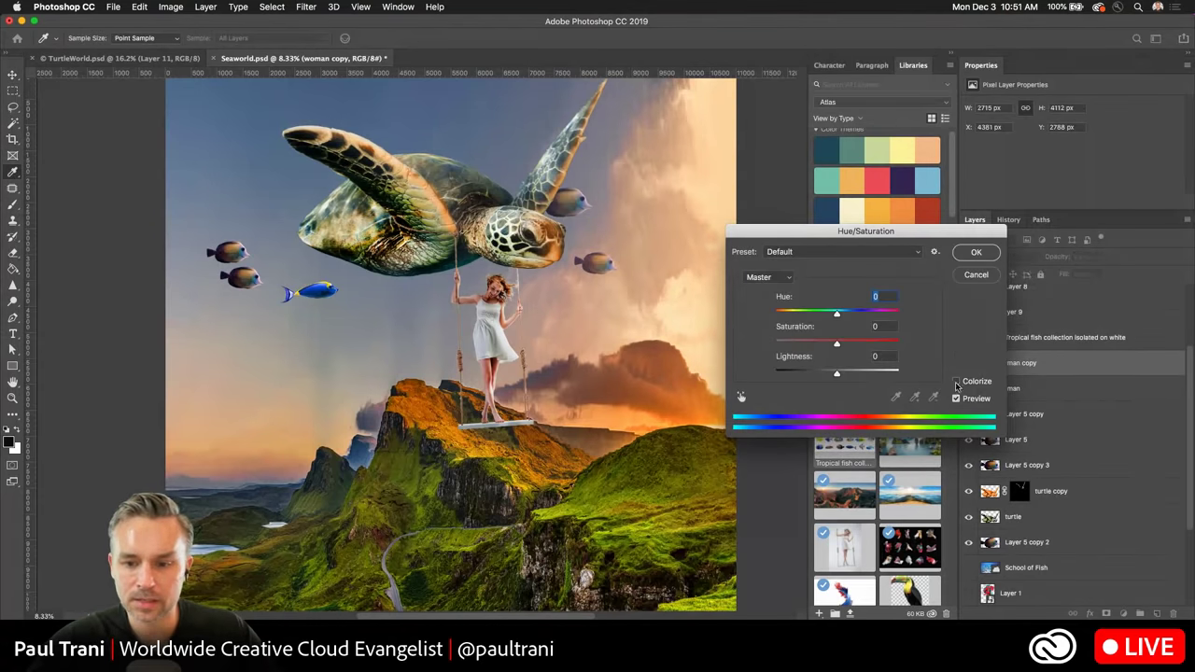
{"action": "left_click", "coordinate": [955, 382]}
{"action": "left_click_drag", "start_coordinate": [836, 372], "coordinate": [882, 373]}
{"action": "left_click_drag", "start_coordinate": [808, 344], "coordinate": [823, 346]}
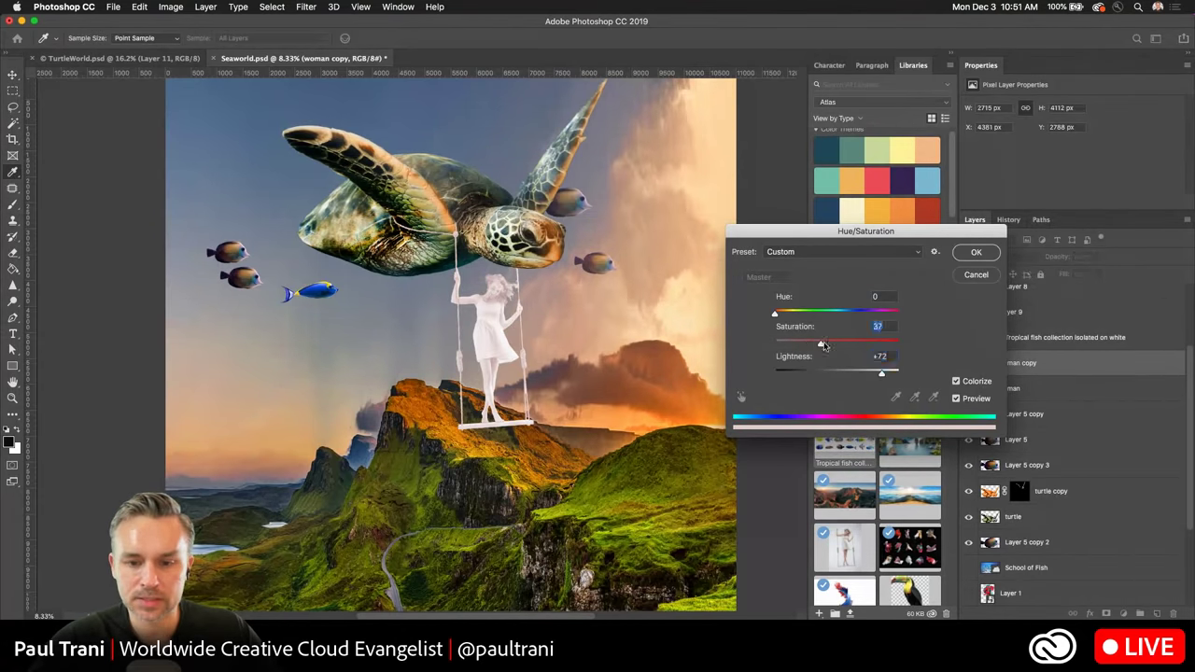
{"action": "left_click_drag", "start_coordinate": [774, 314], "coordinate": [787, 317]}
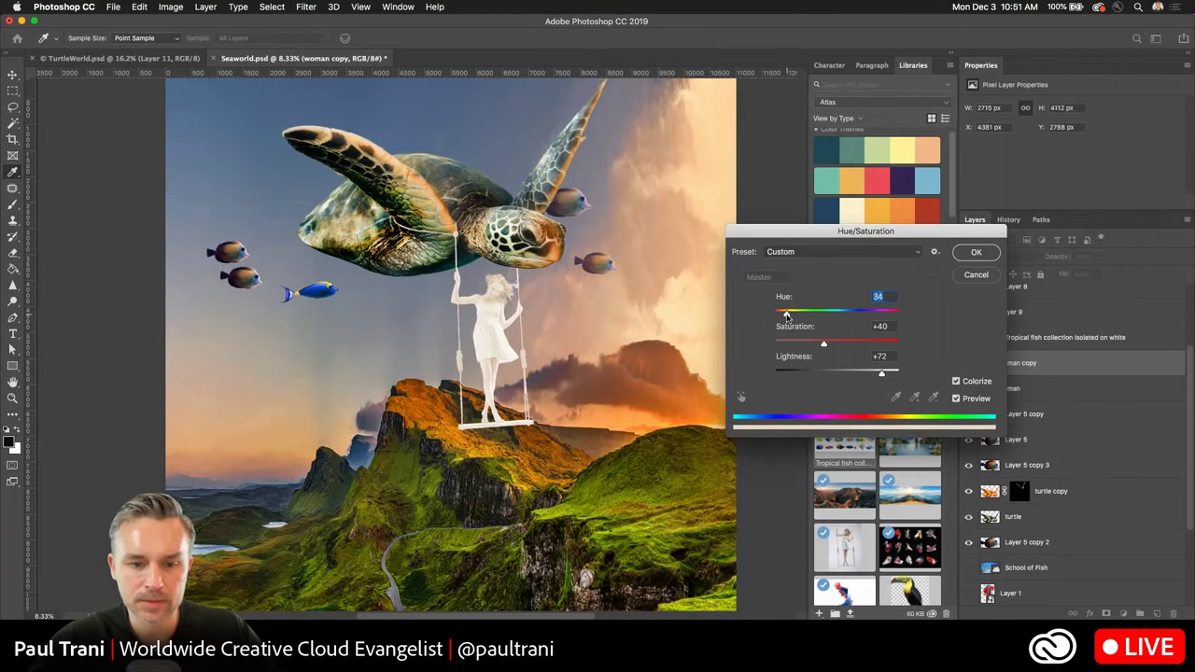
{"action": "left_click", "coordinate": [862, 373]}
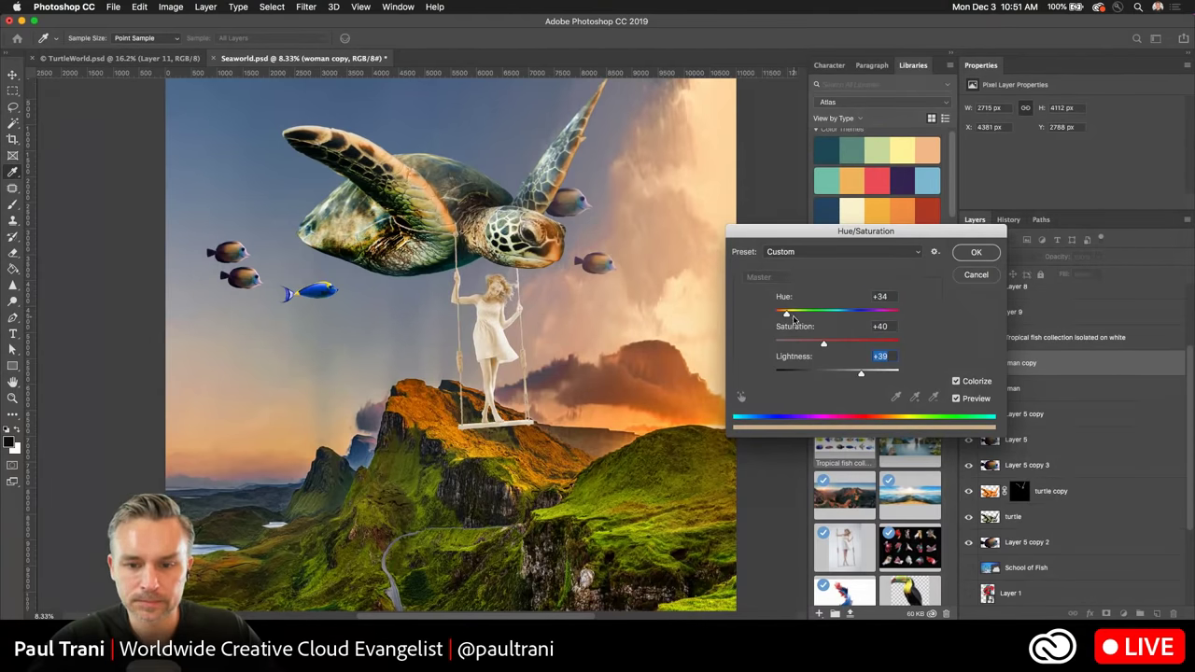
{"action": "left_click_drag", "start_coordinate": [786, 315], "coordinate": [926, 364]}
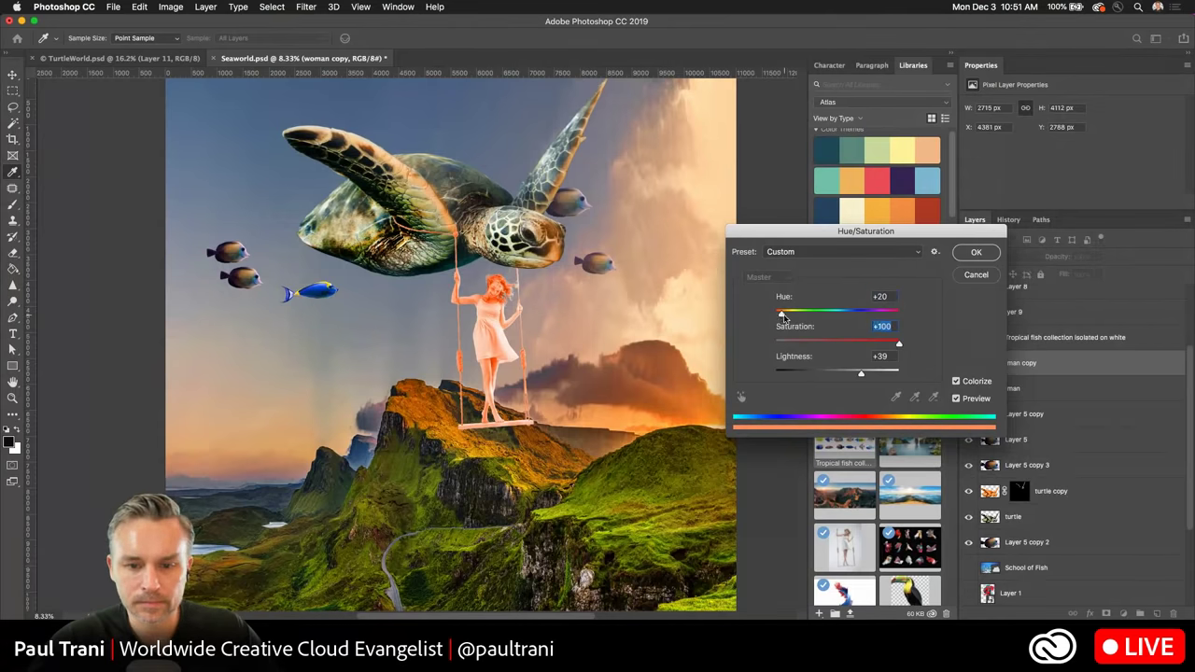
{"action": "left_click_drag", "start_coordinate": [782, 318], "coordinate": [785, 318]}
{"action": "left_click_drag", "start_coordinate": [867, 375], "coordinate": [870, 375]}
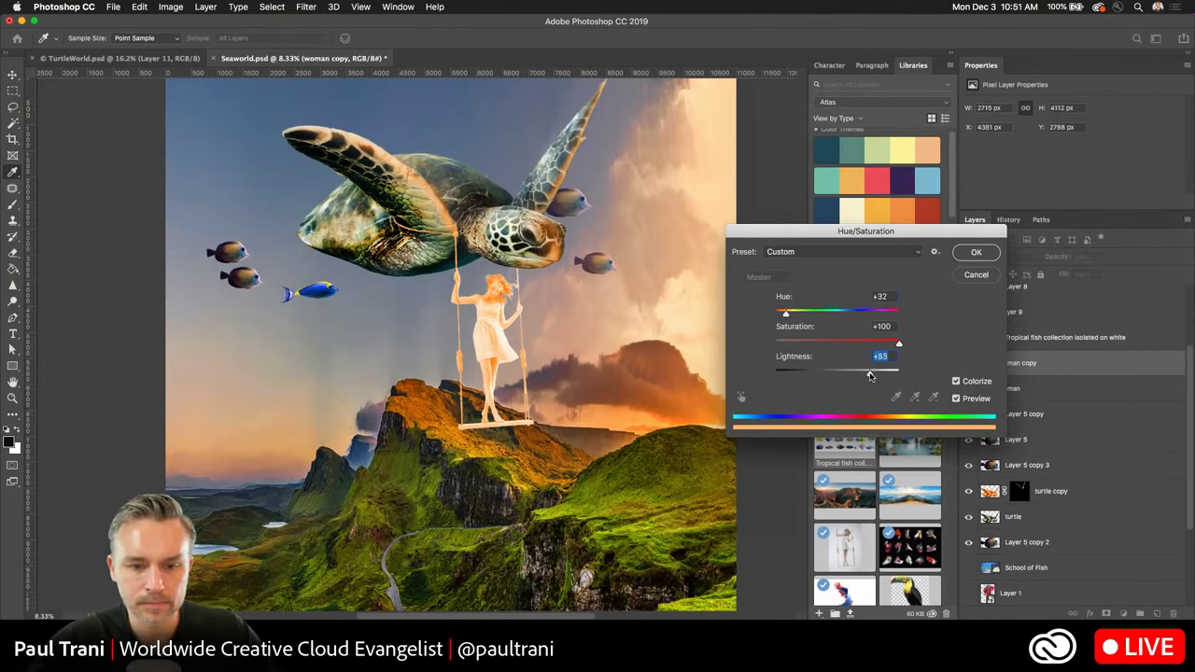
{"action": "key", "text": "Return"}
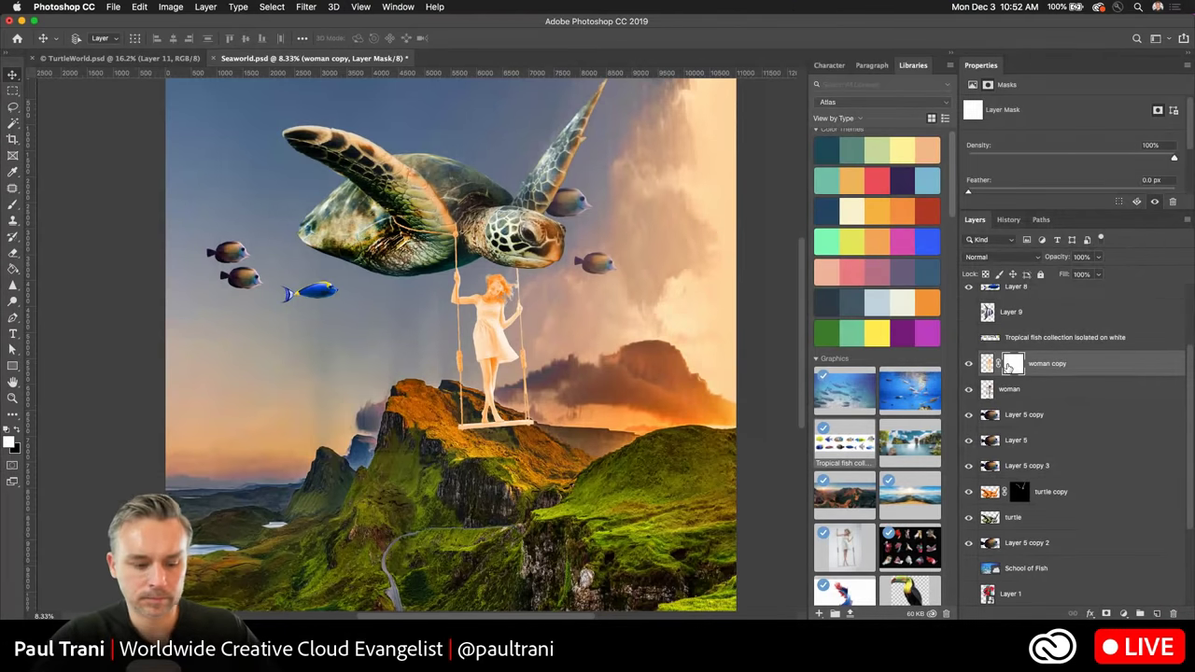
Fill the woman copy mask with black to hide the peach tint.
{"action": "key", "text": "ctrl+a"}
{"action": "key", "text": "shift+BackSpace"}
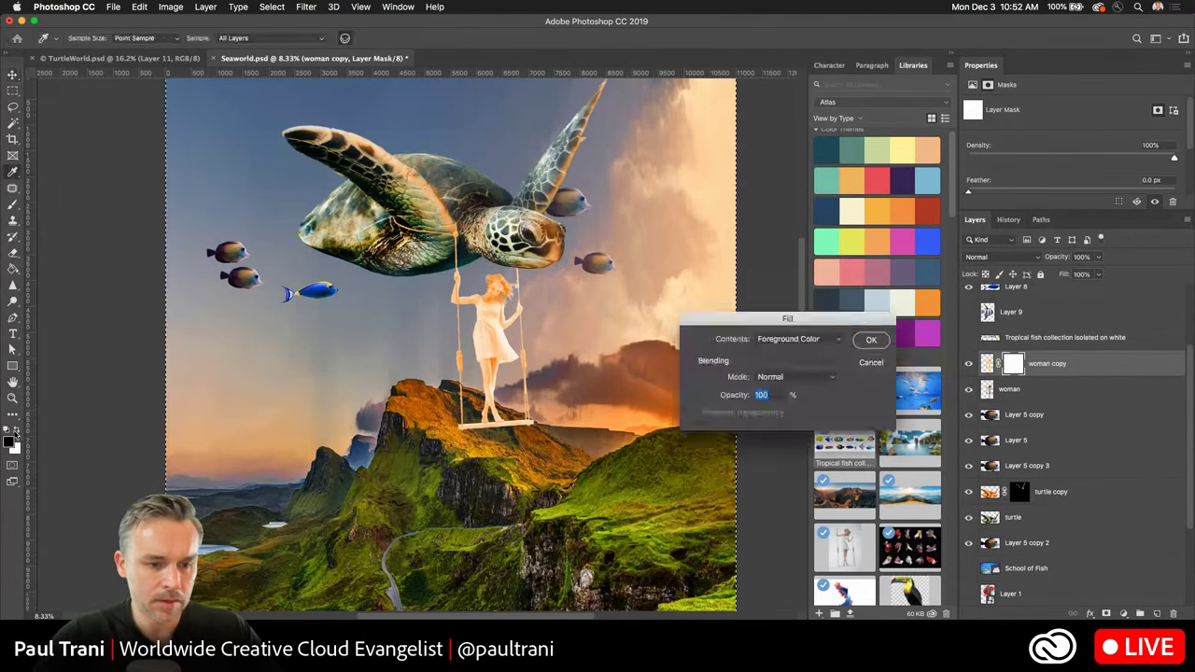
{"action": "key", "text": "Return"}
{"action": "key", "text": "v"}
Paint white with a 300 brush along the swing rope, then open Select and Mask.
{"action": "left_click", "coordinate": [16, 431]}
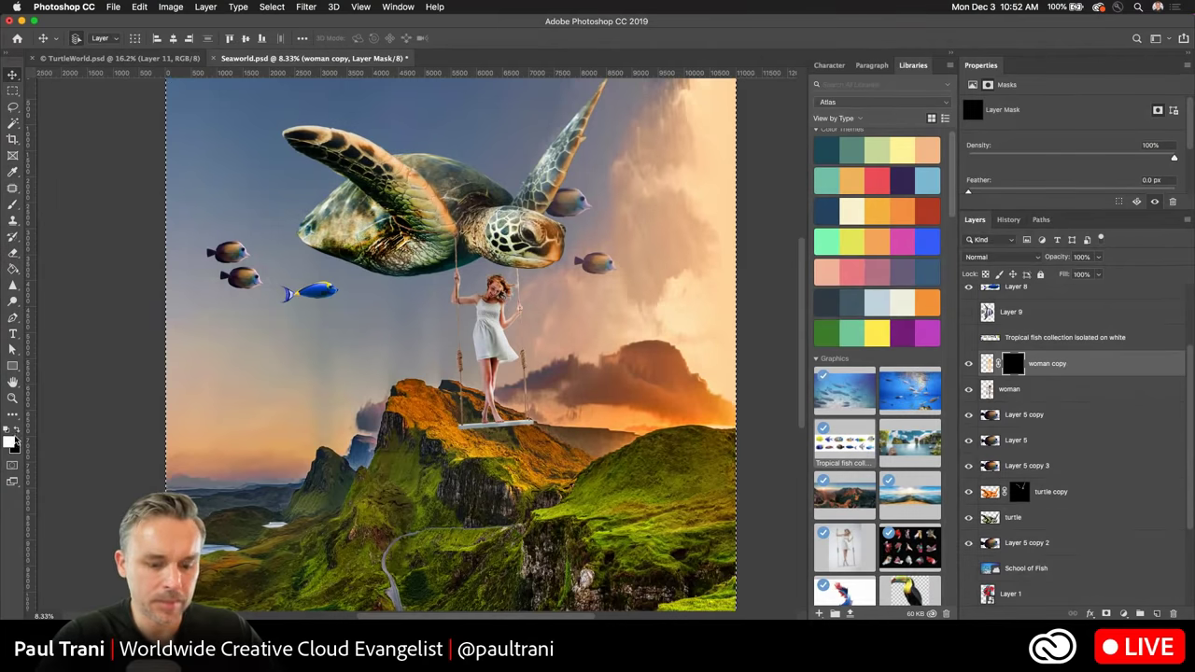
{"action": "scroll", "coordinate": [448, 345], "scroll_direction": "left", "scroll_amount": 1}
{"action": "left_click", "coordinate": [11, 205]}
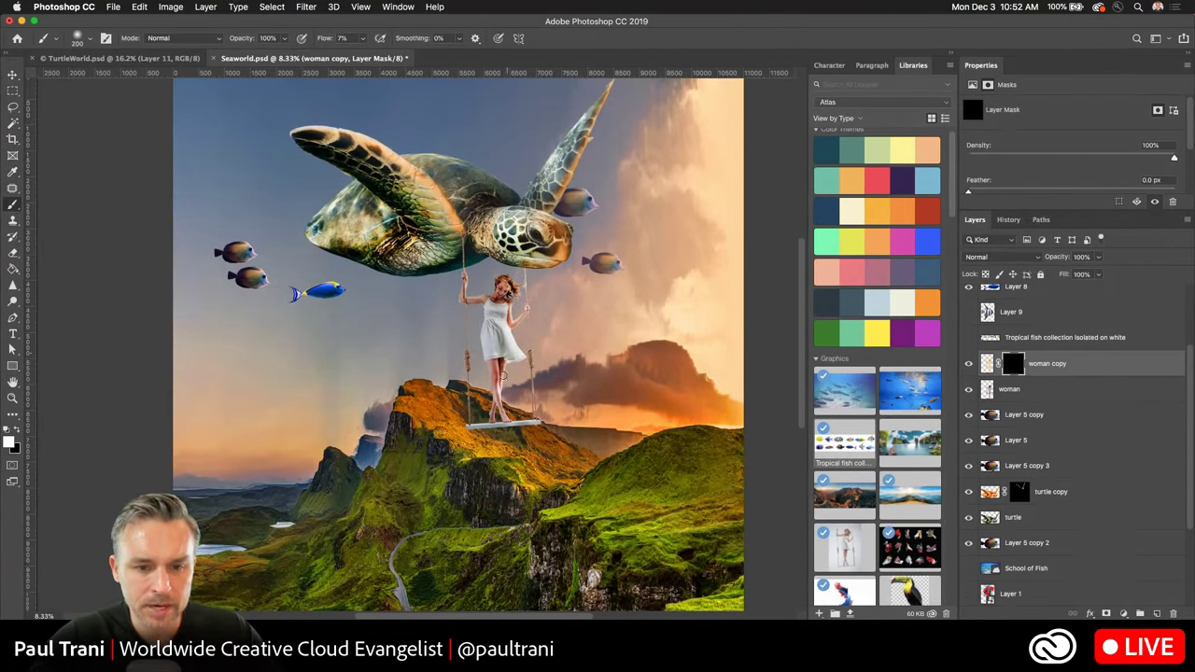
{"action": "key", "text": "bracketright"}
{"action": "key", "text": "bracketright"}
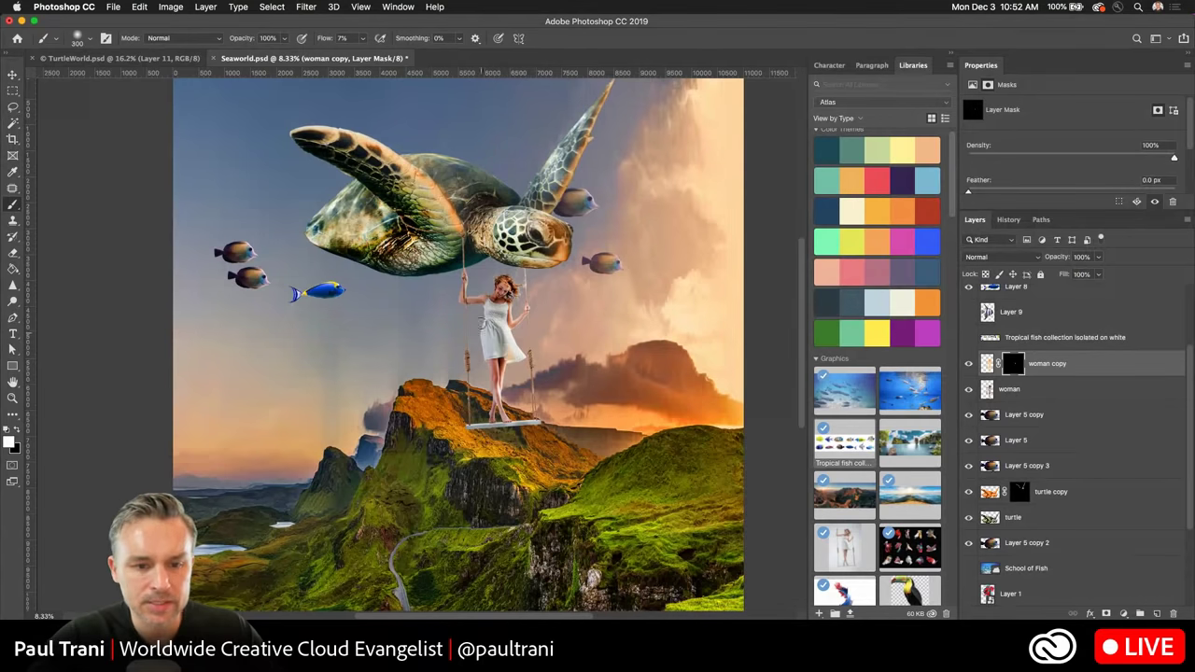
{"action": "mouse_move", "coordinate": [530, 344]}
{"action": "left_mouse_down"}
{"action": "mouse_move", "coordinate": [532, 407]}
{"action": "mouse_move", "coordinate": [525, 277]}
{"action": "mouse_move", "coordinate": [532, 351]}
{"action": "left_mouse_up"}
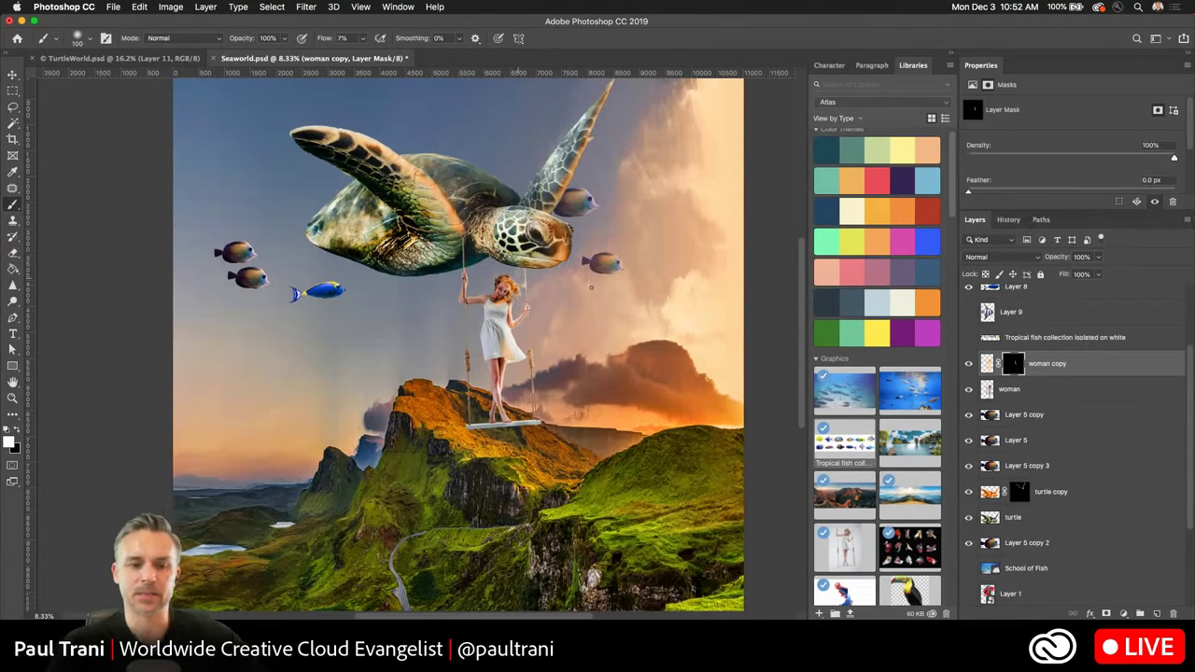
{"action": "key", "text": "super+minus"}
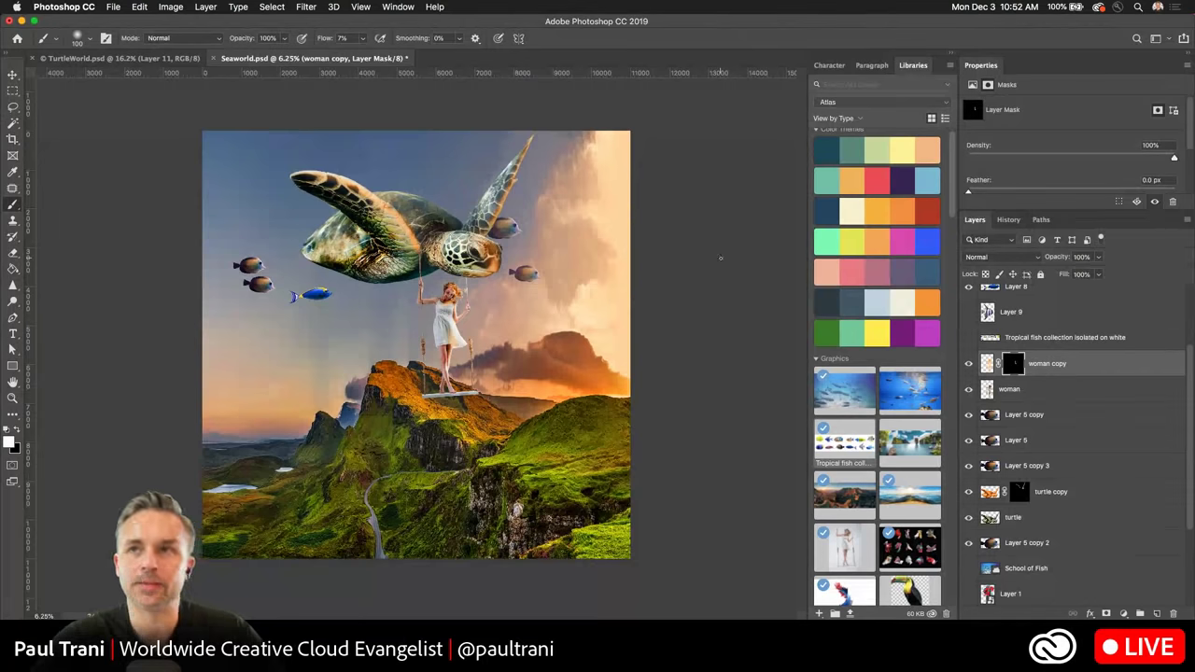
{"action": "key", "text": "alt+super+r"}
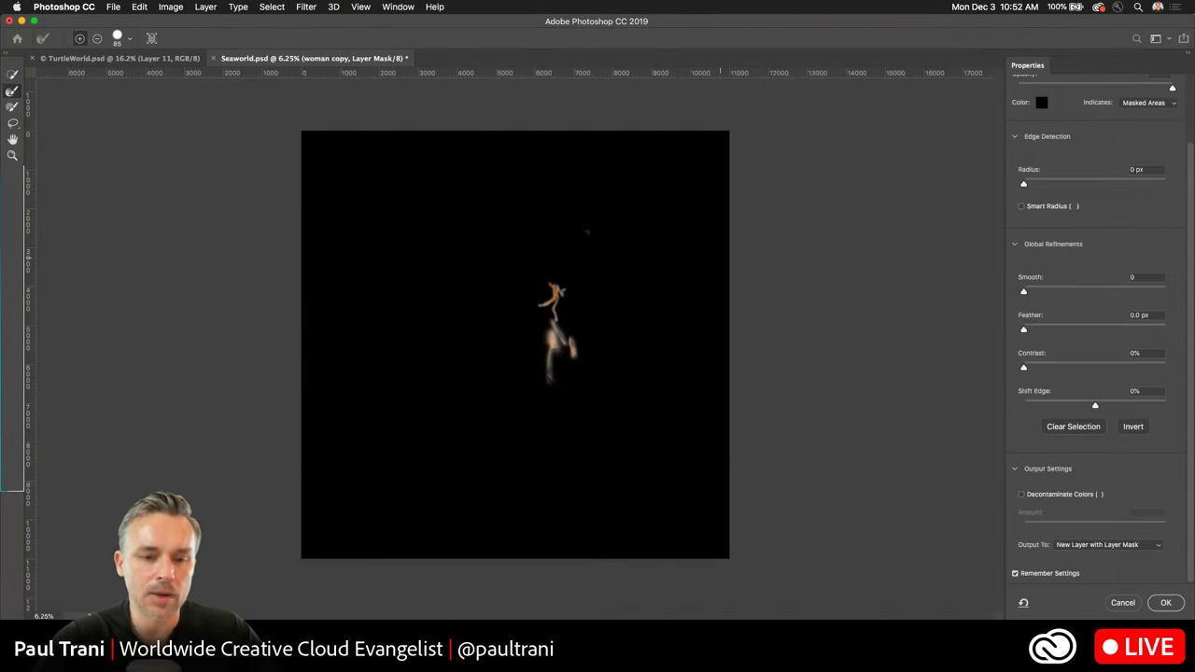
Cancel Select and Mask and briefly preview the tropical fish layer.
{"action": "left_click", "coordinate": [1123, 602]}
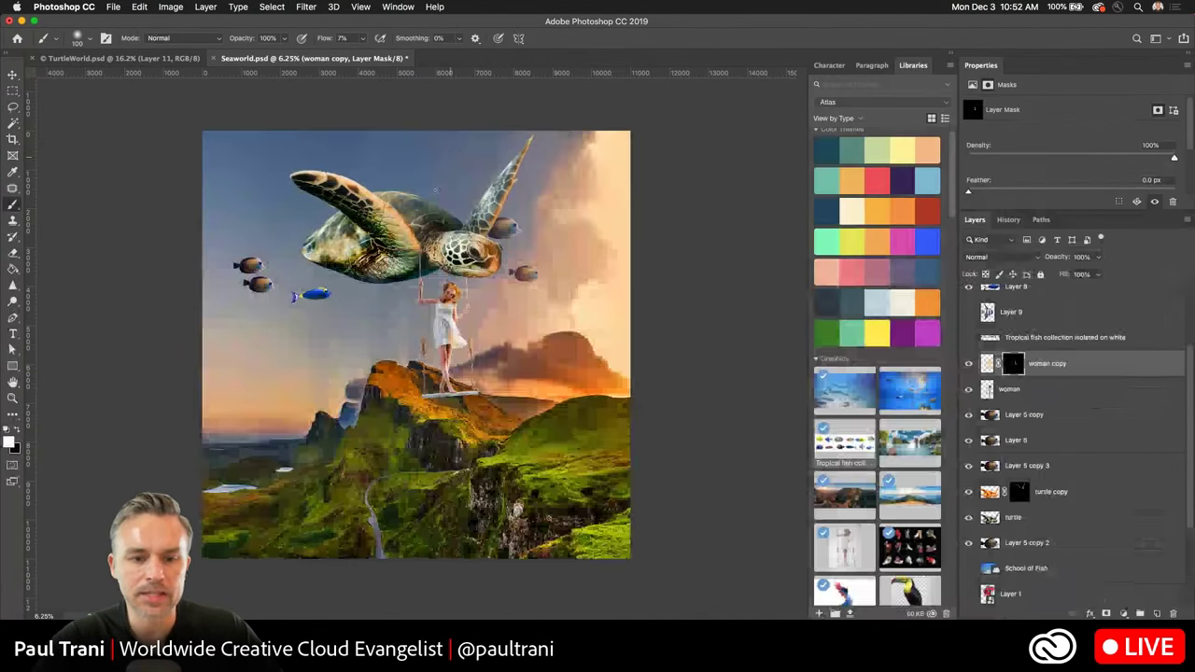
{"action": "left_click", "coordinate": [968, 338]}
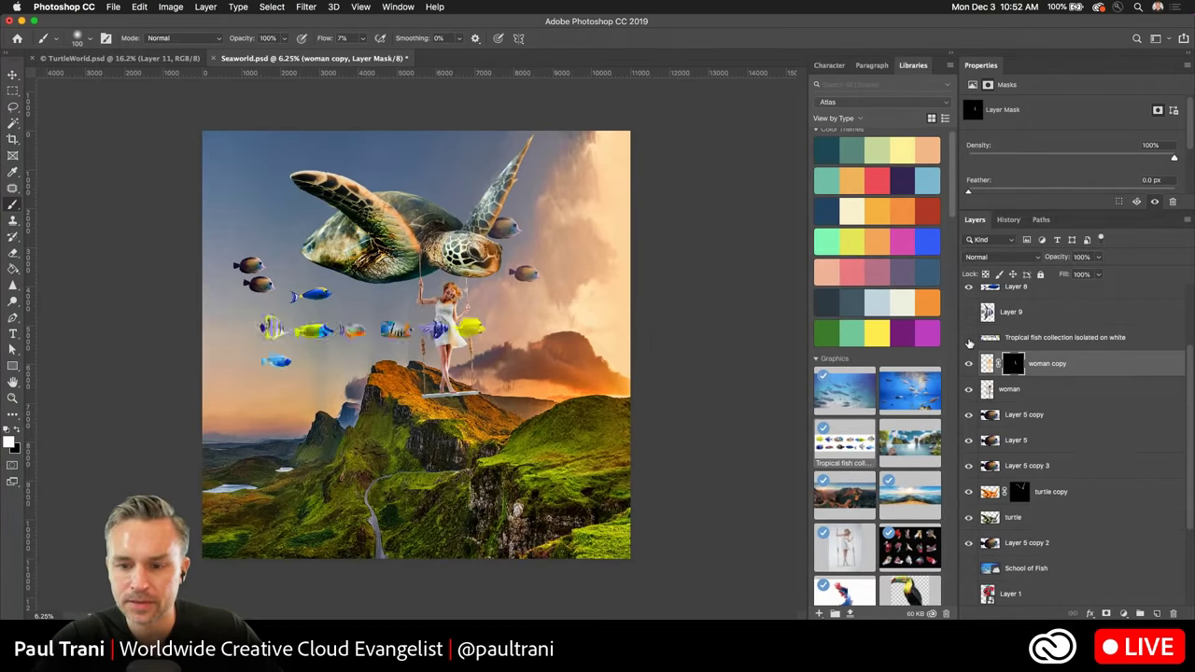
{"action": "left_click", "coordinate": [968, 338]}
{"action": "scroll", "coordinate": [1077, 343], "scroll_direction": "up", "scroll_amount": 4}
Move the feature-list text down-left over the hills, hide it, and select Layer 8.
{"action": "left_click", "coordinate": [968, 297]}
{"action": "left_click", "coordinate": [1015, 297]}
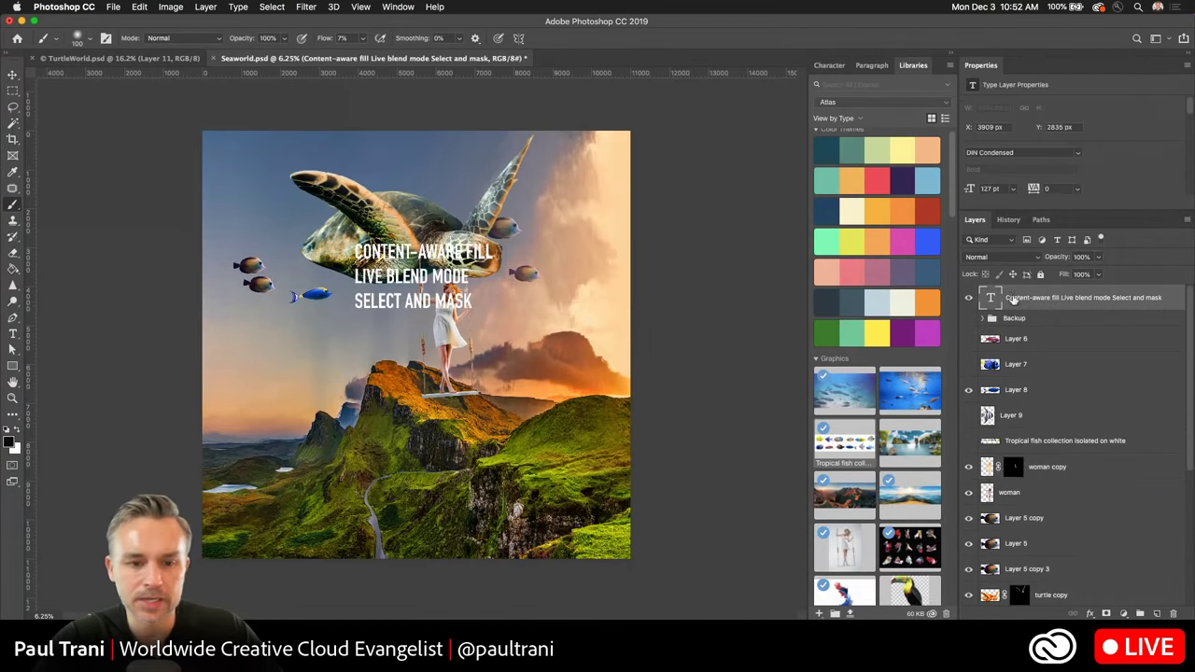
{"action": "left_click", "coordinate": [12, 74]}
{"action": "mouse_move", "coordinate": [408, 290]}
{"action": "left_mouse_down"}
{"action": "mouse_move", "coordinate": [341, 430]}
{"action": "mouse_move", "coordinate": [309, 389]}
{"action": "left_mouse_up"}
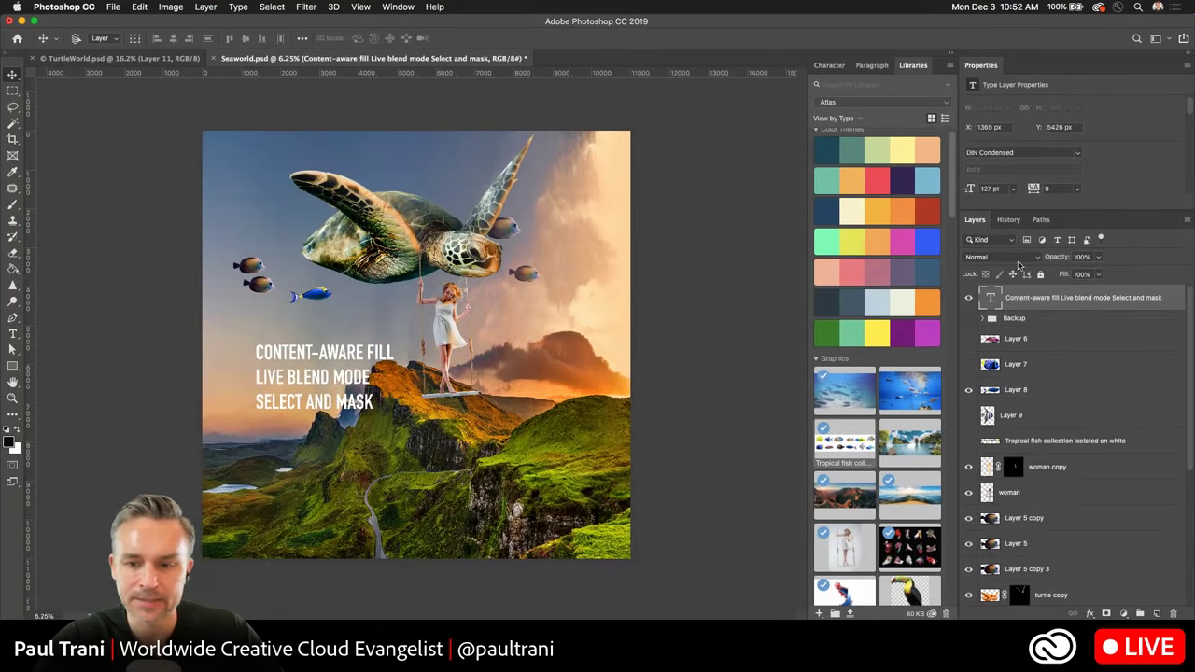
{"action": "left_click", "coordinate": [969, 297]}
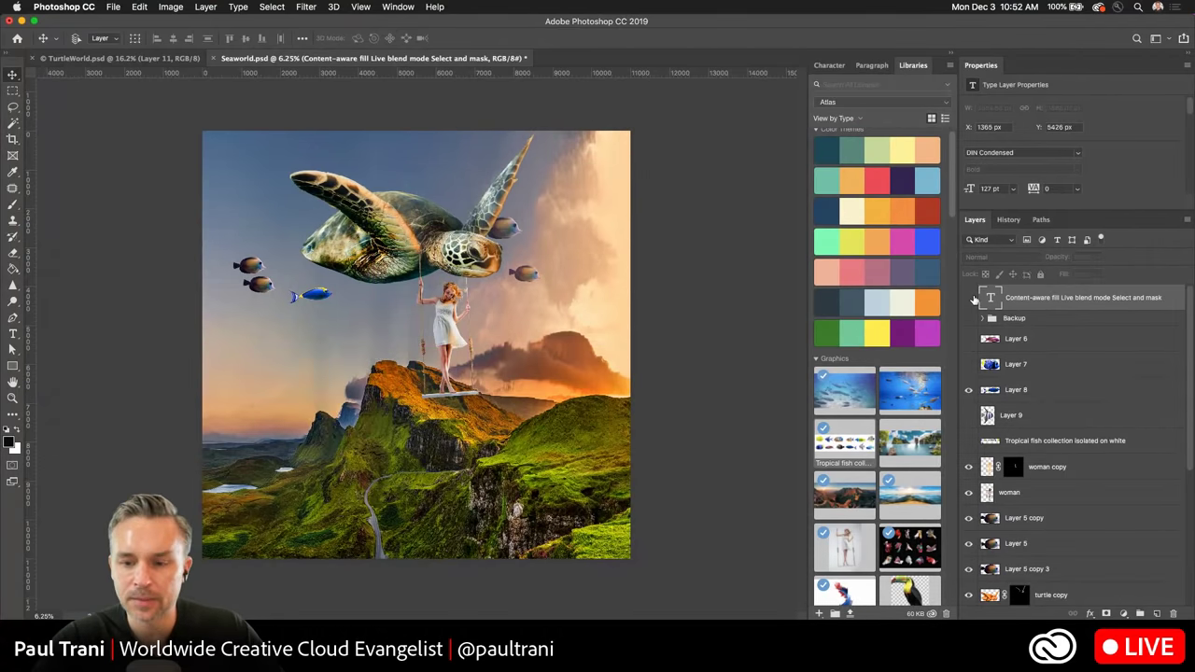
{"action": "left_click", "coordinate": [1061, 337]}
{"action": "left_click", "coordinate": [1038, 392]}
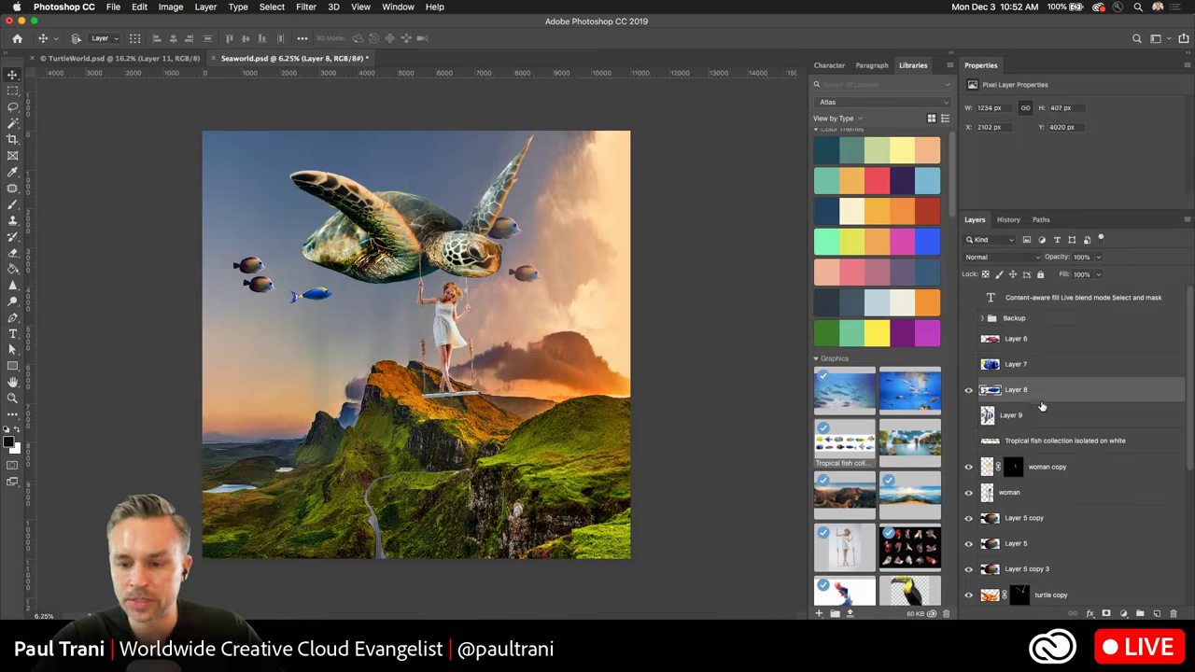
Add a Color Lookup adjustment layer and move it to the top of the layer stack.
{"action": "left_click", "coordinate": [1123, 613]}
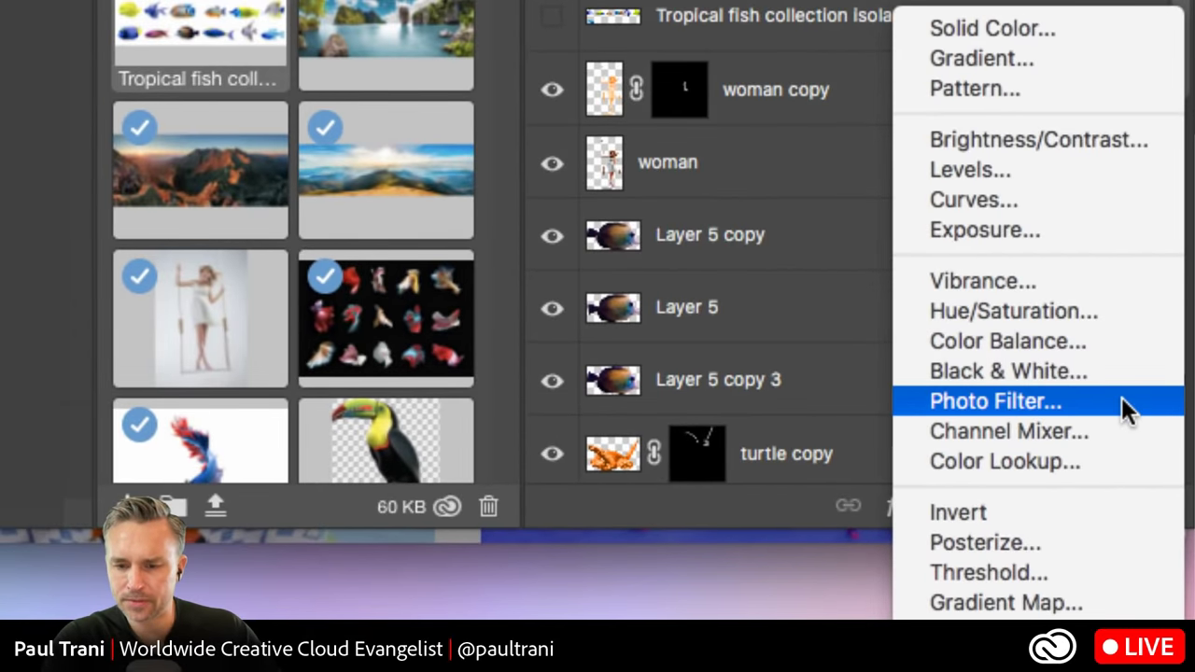
{"action": "left_click", "coordinate": [1063, 453]}
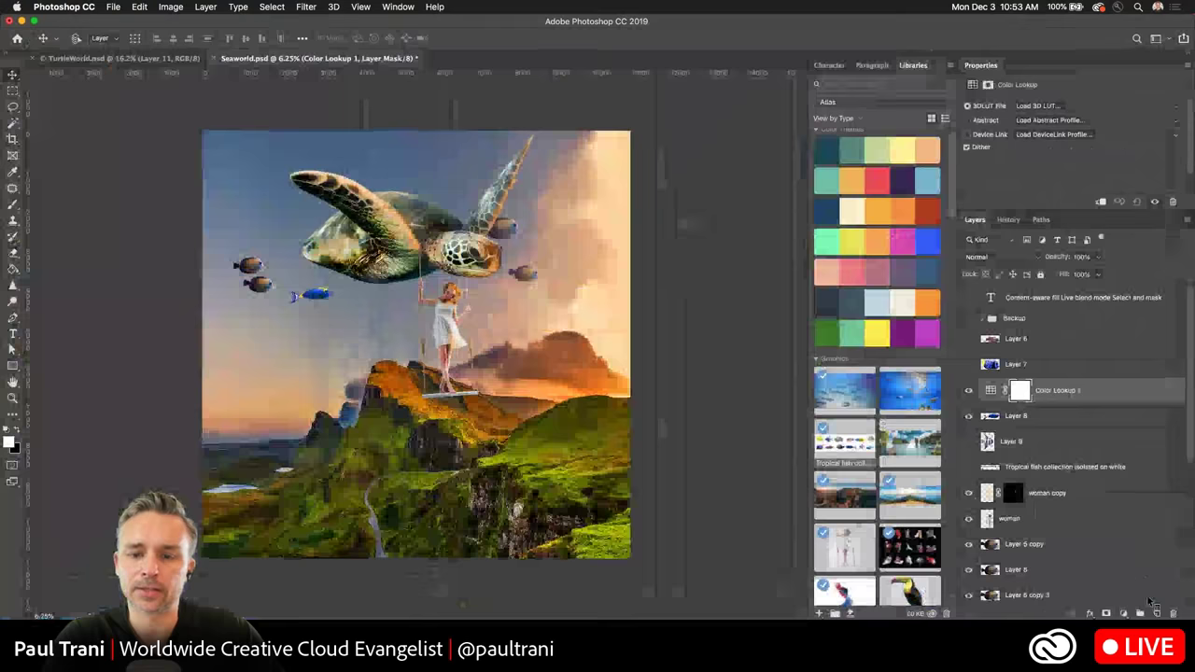
{"action": "left_click_drag", "start_coordinate": [1103, 394], "coordinate": [1097, 291]}
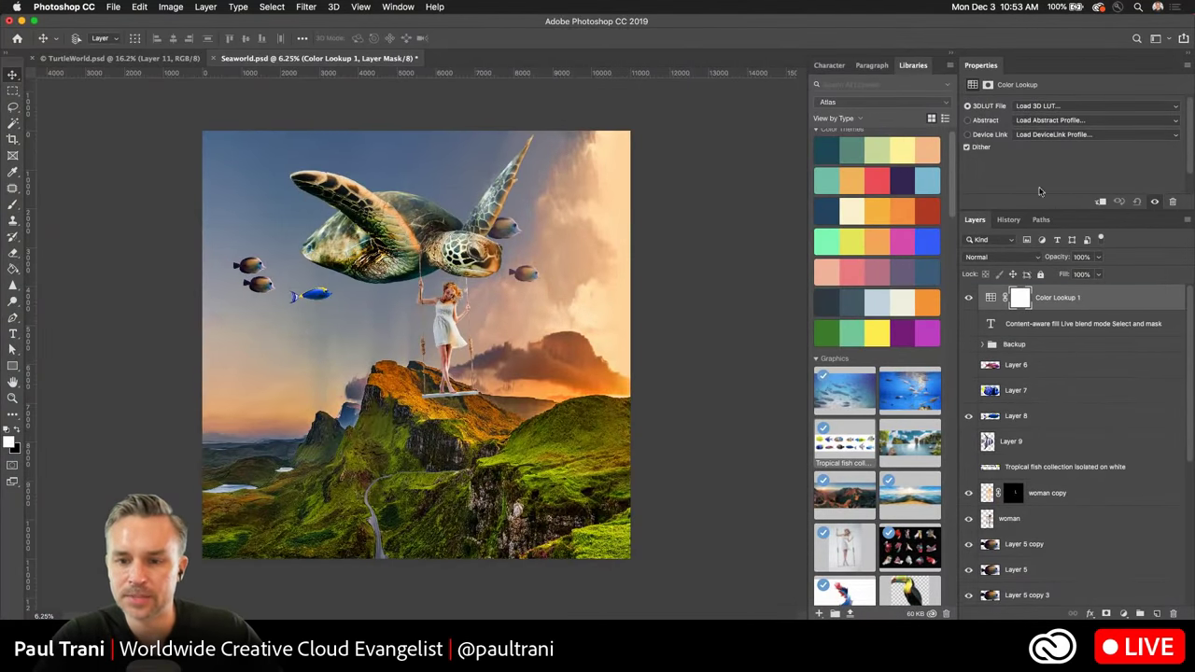
{"action": "left_click_drag", "start_coordinate": [1061, 211], "coordinate": [1061, 263]}
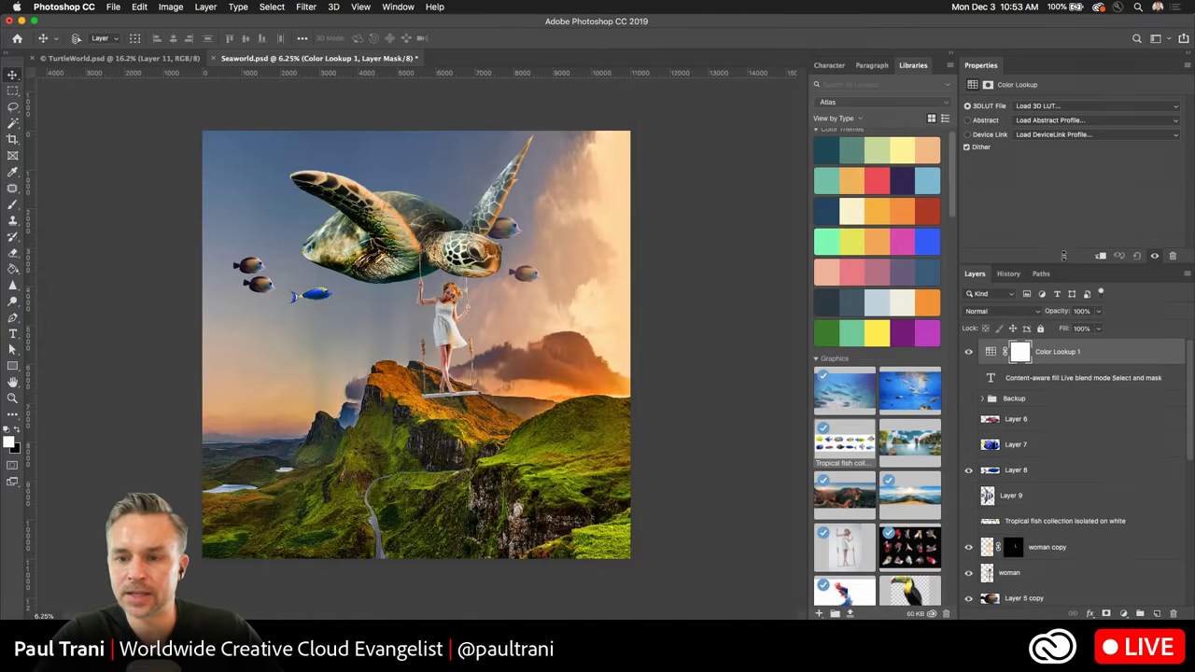
{"action": "left_click", "coordinate": [1040, 106]}
Apply the 2Strip.look LUT and zoom in closer on the turtle and woman.
{"action": "left_click", "coordinate": [1043, 141]}
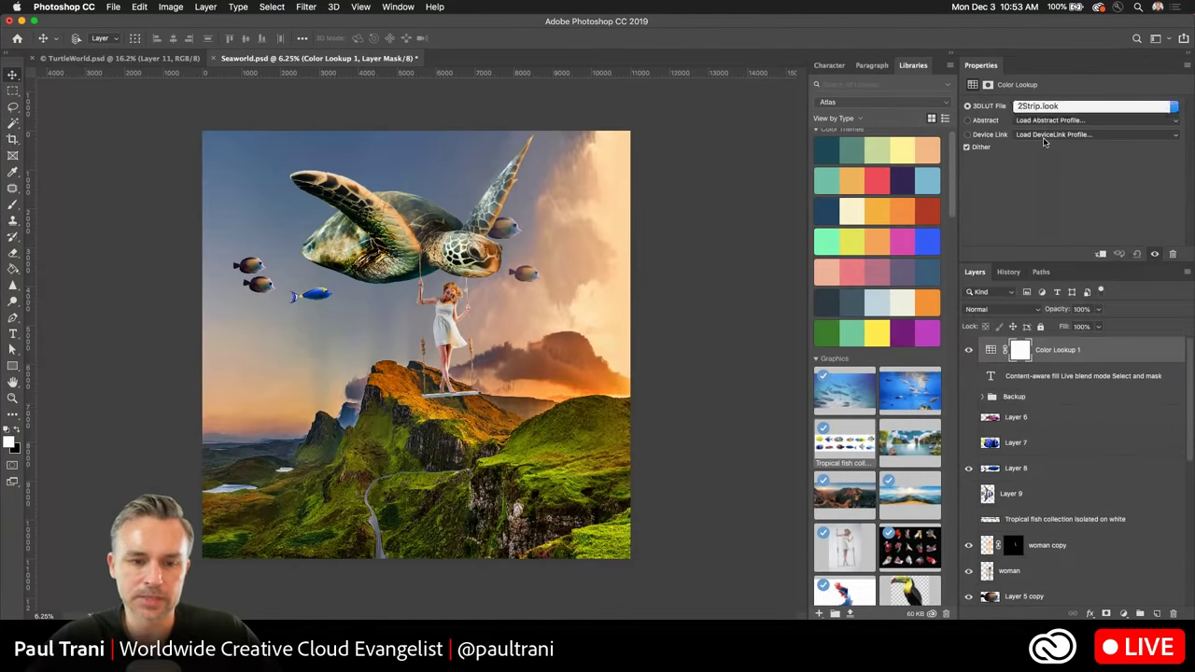
{"action": "key", "text": "super+equal"}
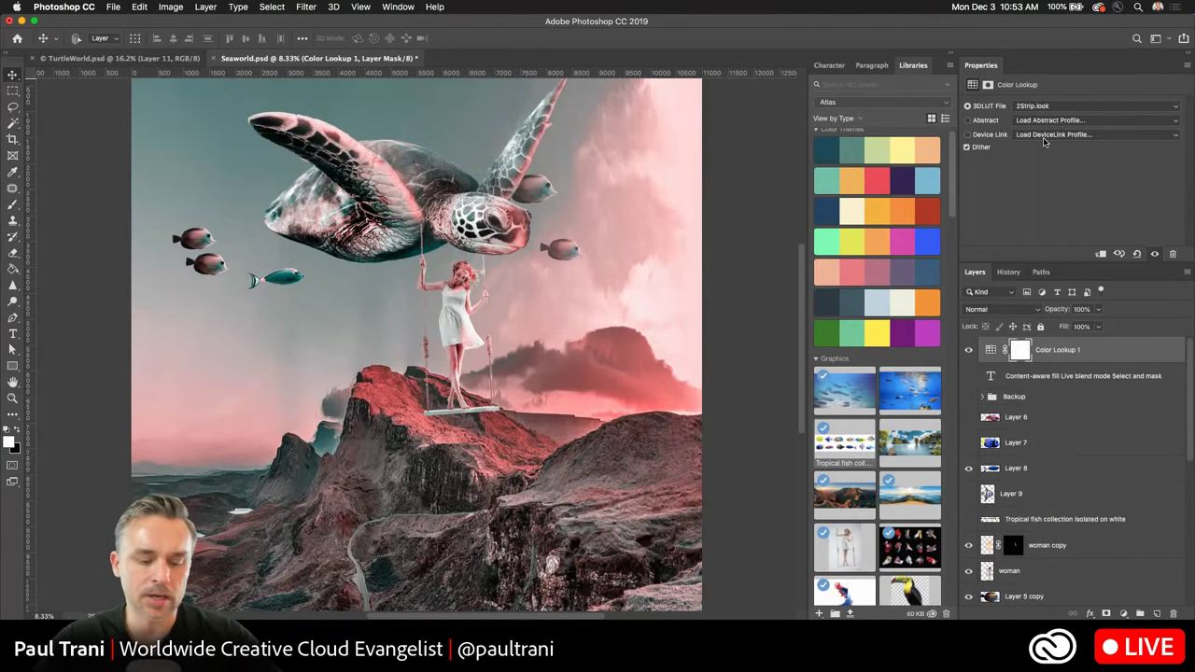
{"action": "key", "text": "super+equal"}
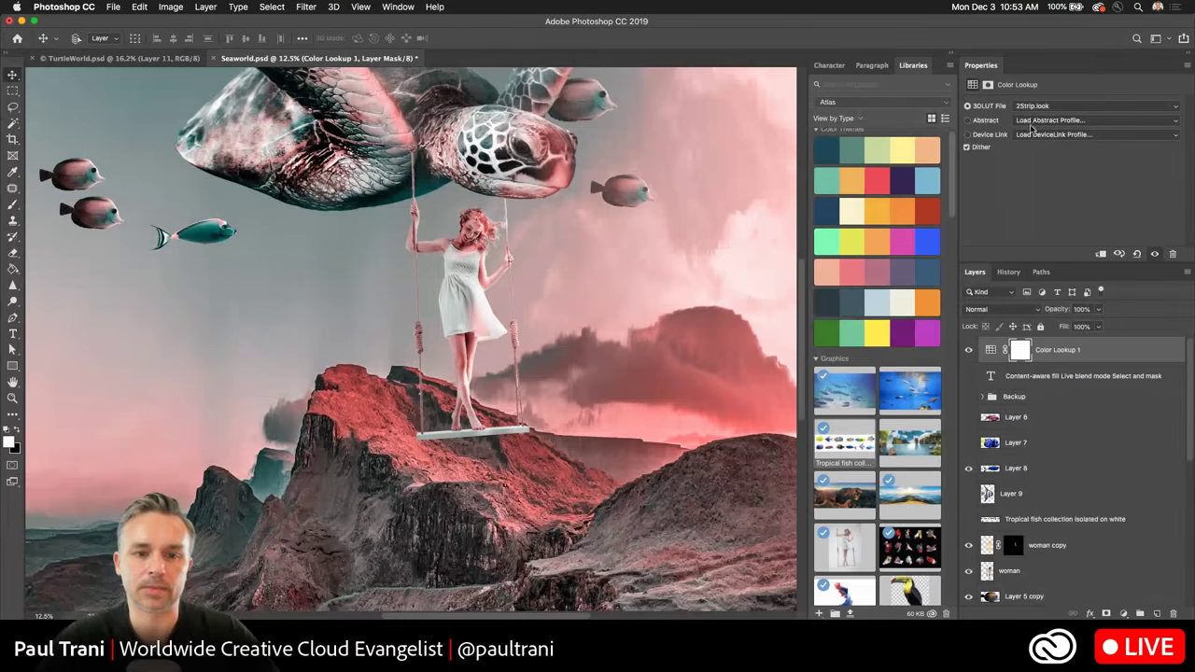
{"action": "key", "text": "super+equal"}
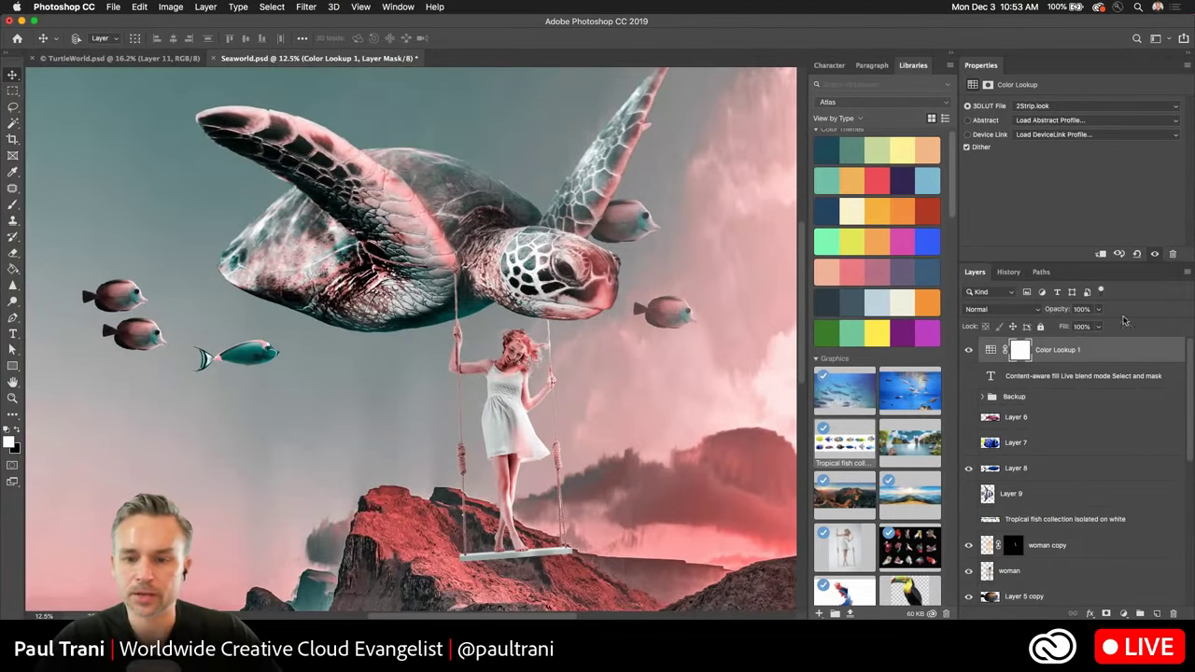
Target the Color Lookup layer and collapse the Libraries panel to widen the canvas.
{"action": "left_click", "coordinate": [1107, 350]}
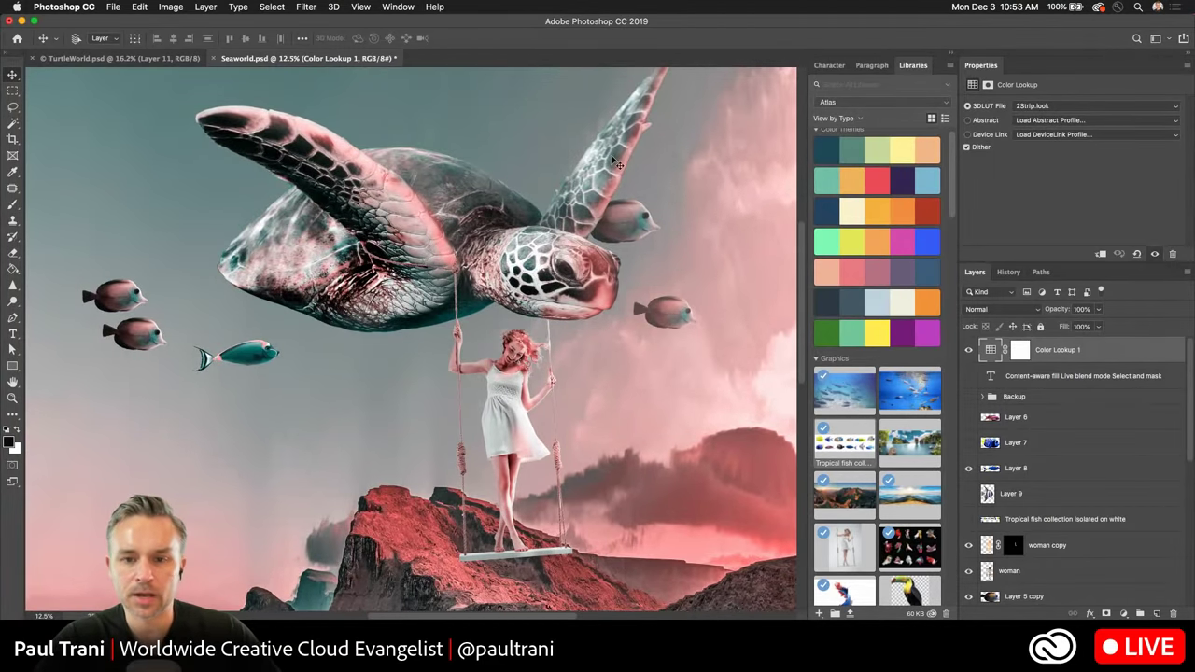
{"action": "left_click", "coordinate": [951, 59]}
{"action": "scroll", "coordinate": [224, 280], "scroll_direction": "left", "scroll_amount": 3}
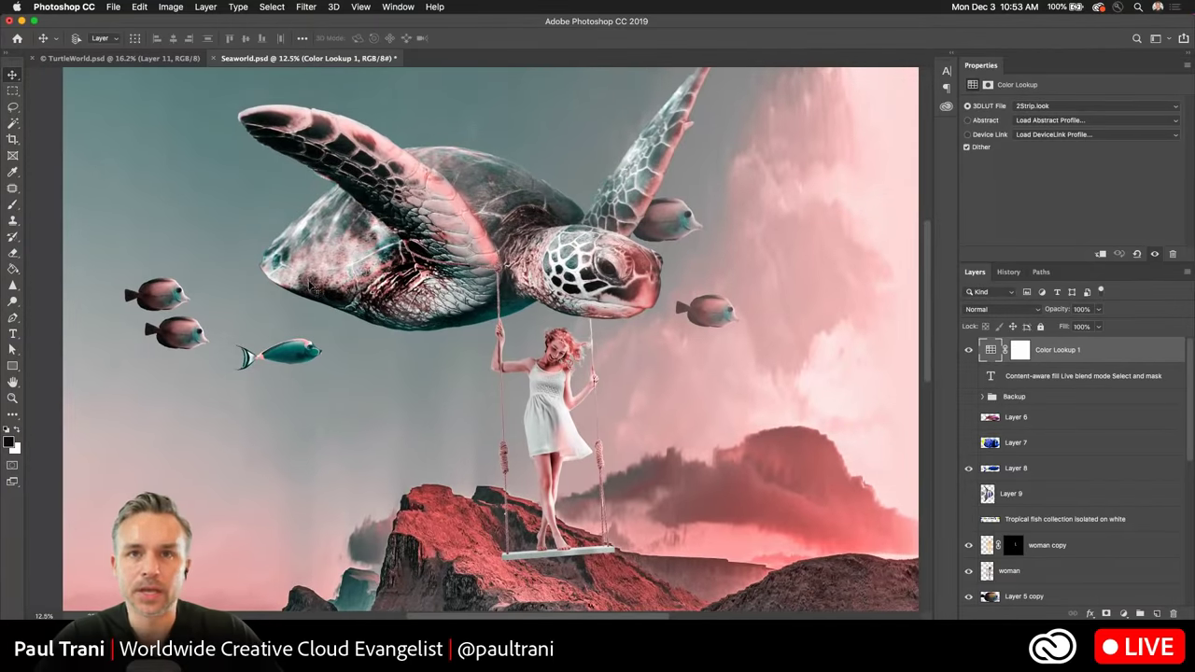
Toggle the Color Lookup grade off and on to compare with the original colours.
{"action": "left_click", "coordinate": [968, 350]}
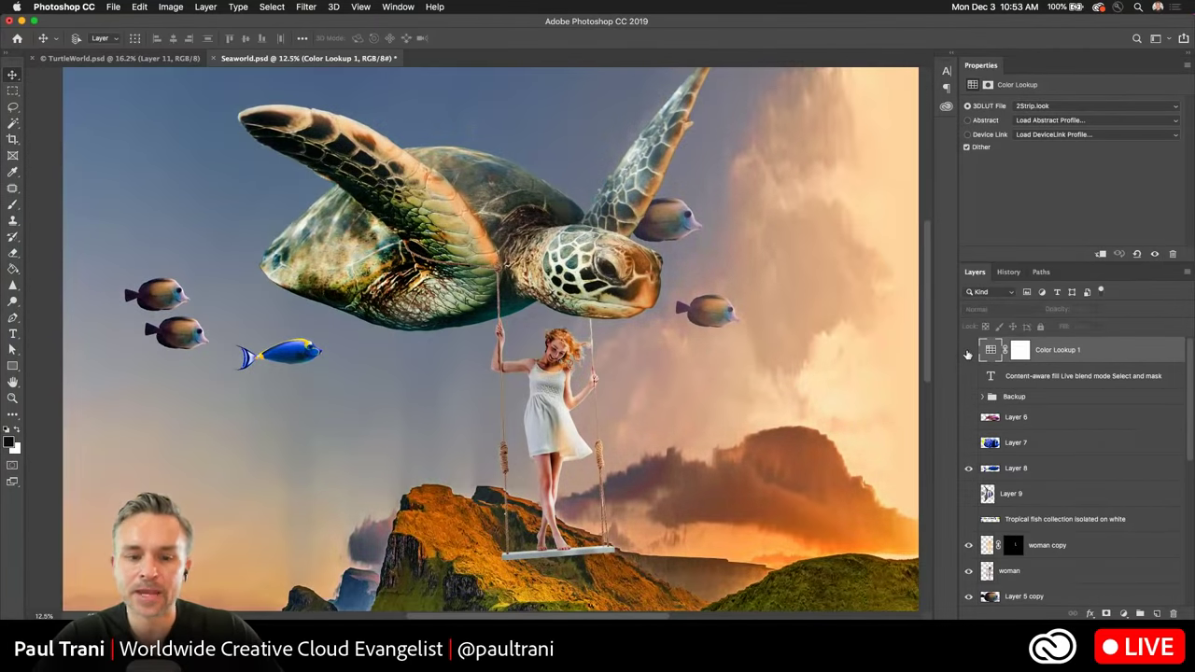
{"action": "left_click", "coordinate": [968, 351]}
{"action": "left_click", "coordinate": [968, 351]}
{"action": "left_click", "coordinate": [968, 351]}
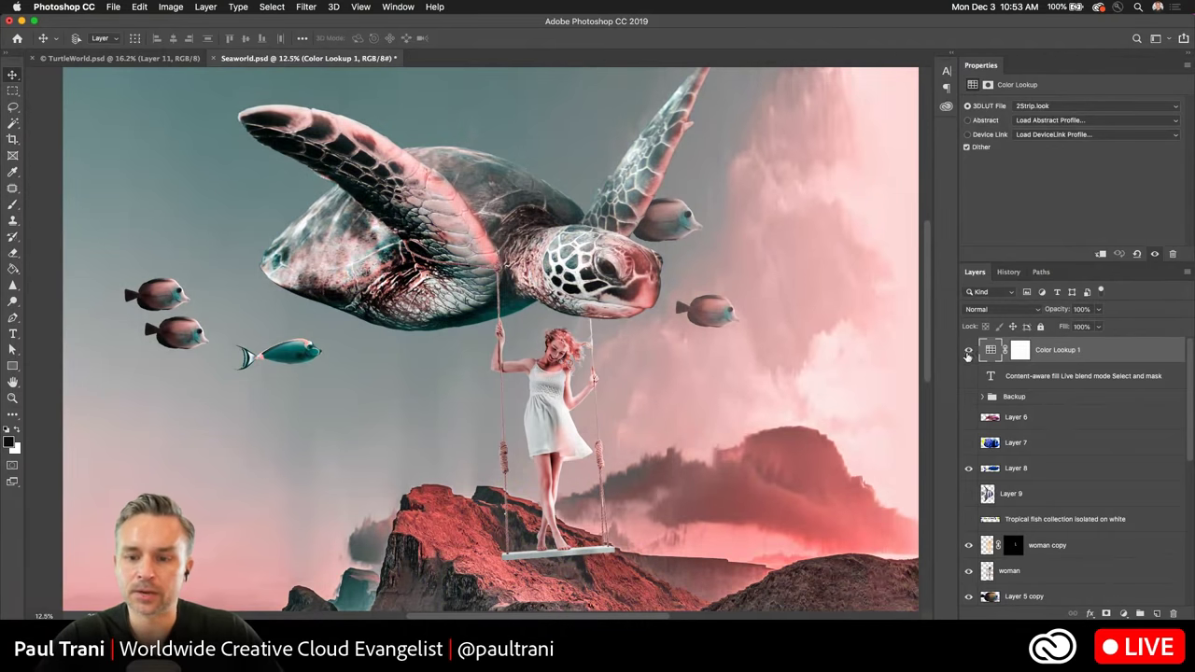
Try the Fuji ETERNA 250D, Fuji F125 and Fuji REALA 500D film LUTs.
{"action": "left_click", "coordinate": [1061, 107]}
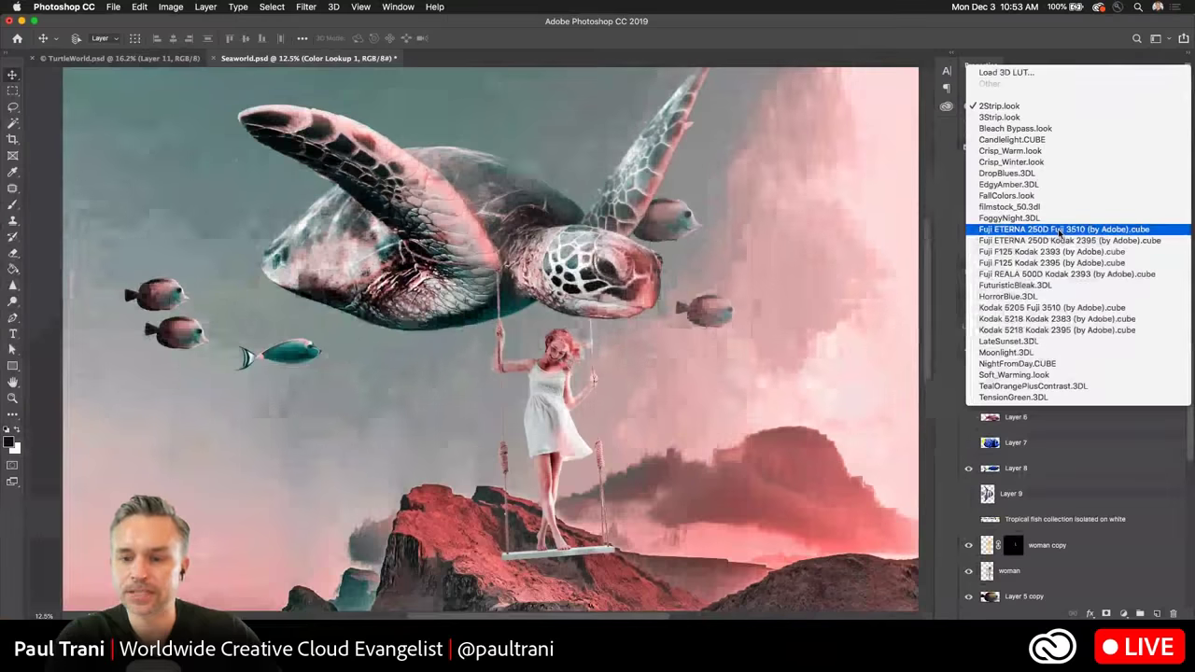
{"action": "left_click", "coordinate": [804, 232]}
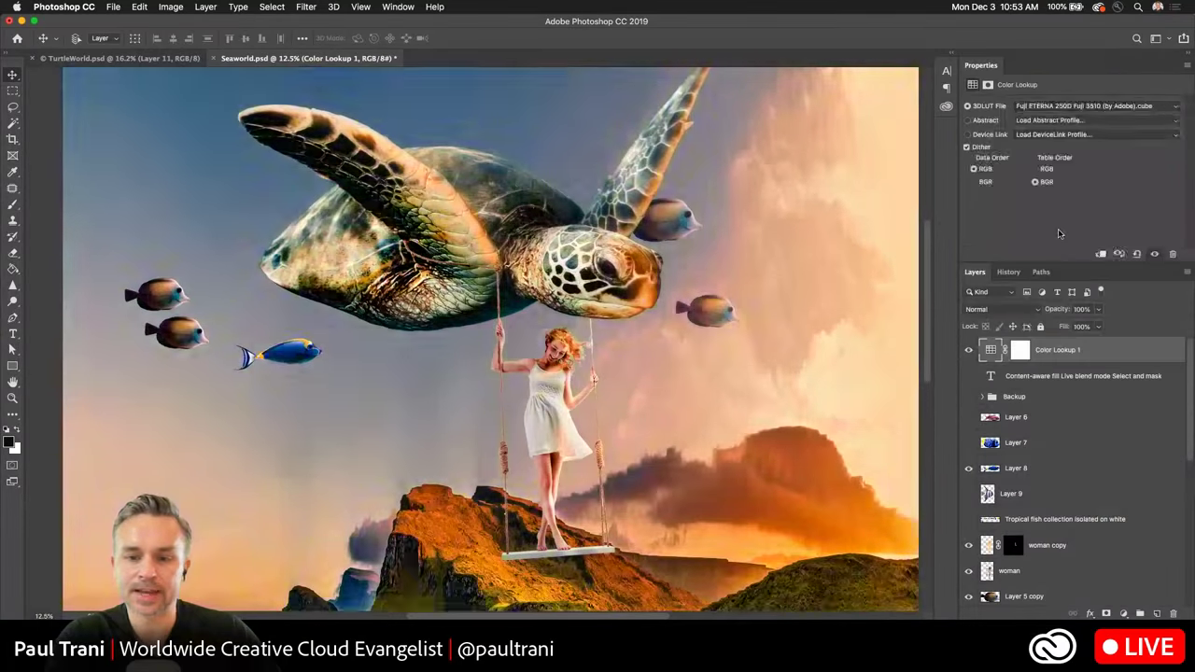
{"action": "left_click", "coordinate": [1060, 110]}
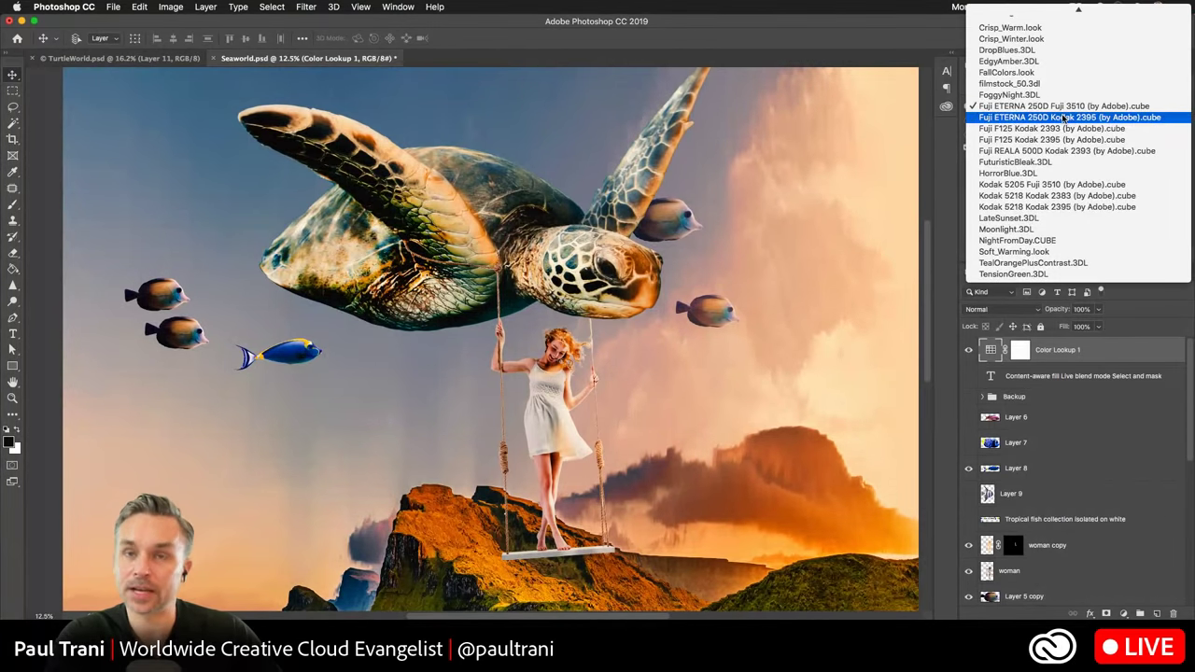
{"action": "left_click", "coordinate": [1067, 117]}
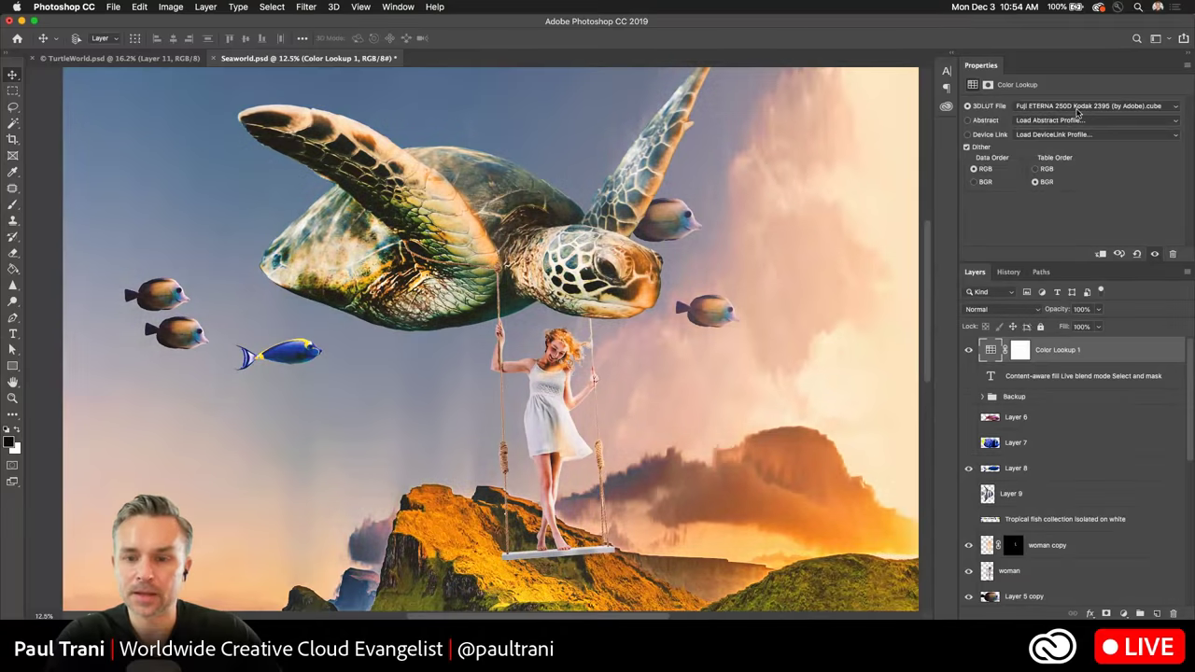
{"action": "left_click", "coordinate": [1078, 110]}
{"action": "left_click", "coordinate": [1078, 108]}
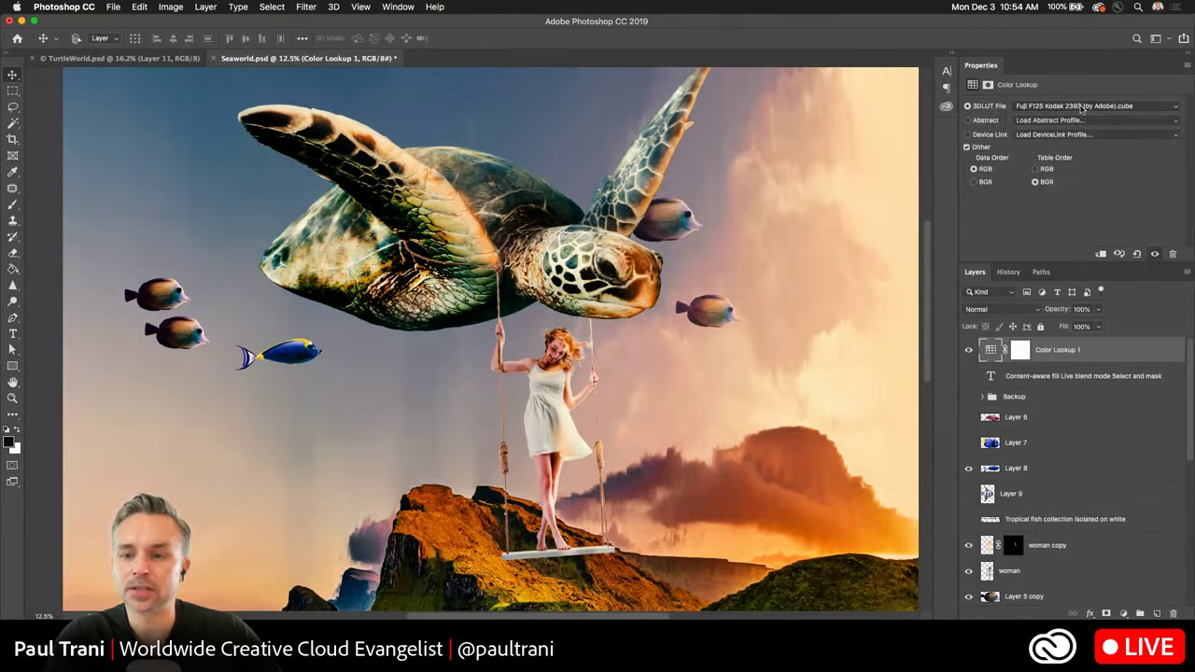
{"action": "left_click", "coordinate": [1079, 111]}
{"action": "left_click", "coordinate": [1083, 118]}
{"action": "left_click", "coordinate": [1096, 113]}
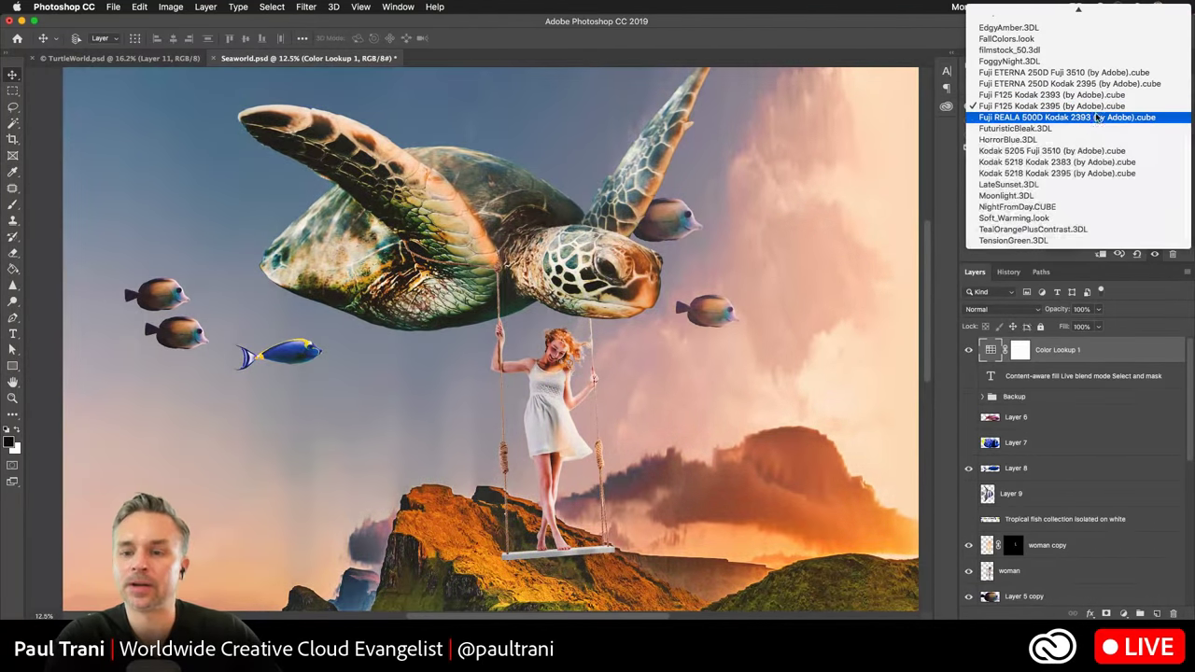
{"action": "left_click", "coordinate": [1097, 117]}
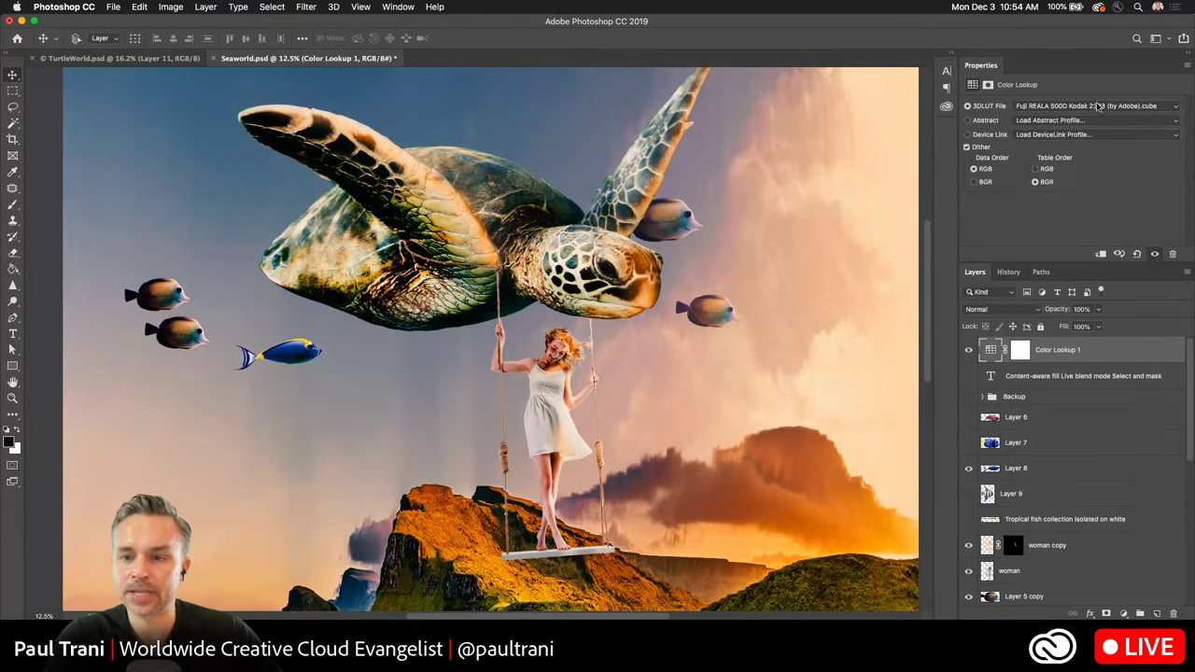
Try TealOrangePlusContrast and TensionGreen, return to 2Strip.look, then zoom out.
{"action": "left_click", "coordinate": [1100, 108]}
{"action": "scroll", "coordinate": [1073, 40], "scroll_direction": "up", "scroll_amount": 3}
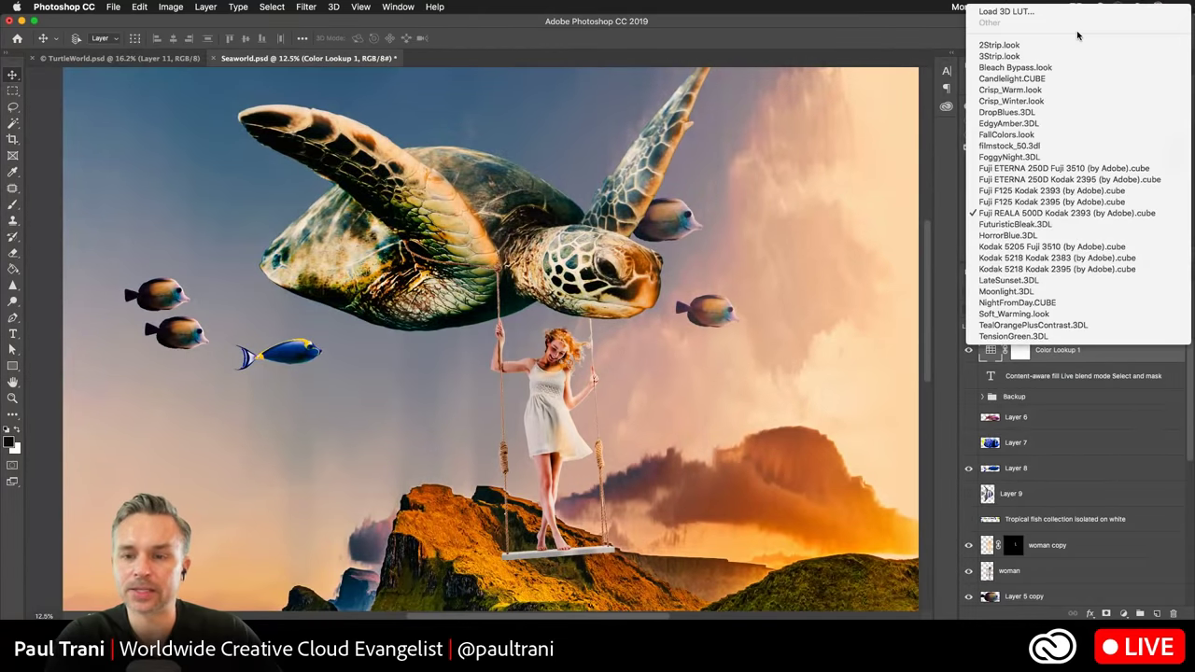
{"action": "left_click", "coordinate": [1017, 328]}
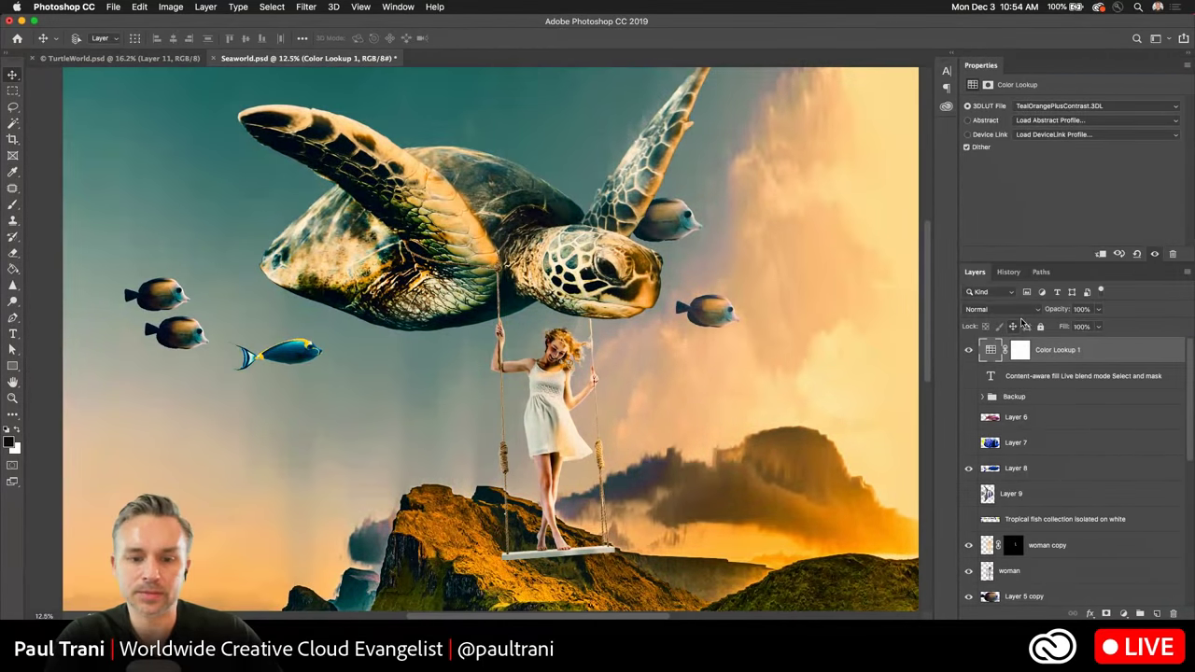
{"action": "left_click", "coordinate": [1058, 108]}
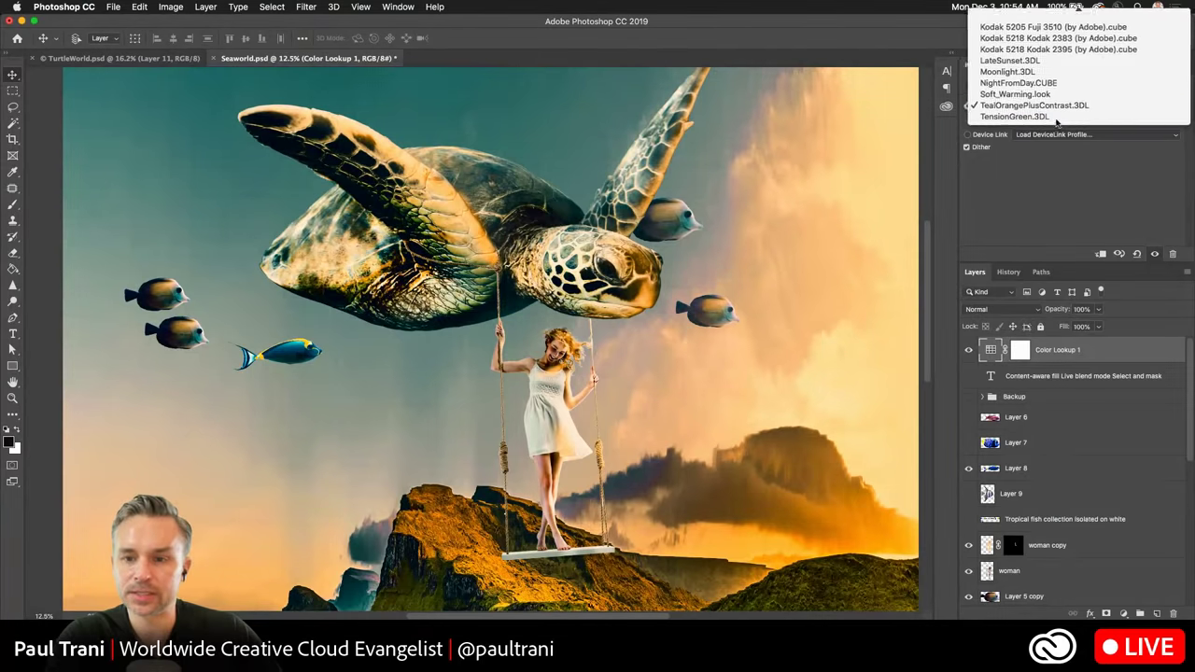
{"action": "left_click", "coordinate": [1058, 122]}
{"action": "left_click", "coordinate": [1064, 109]}
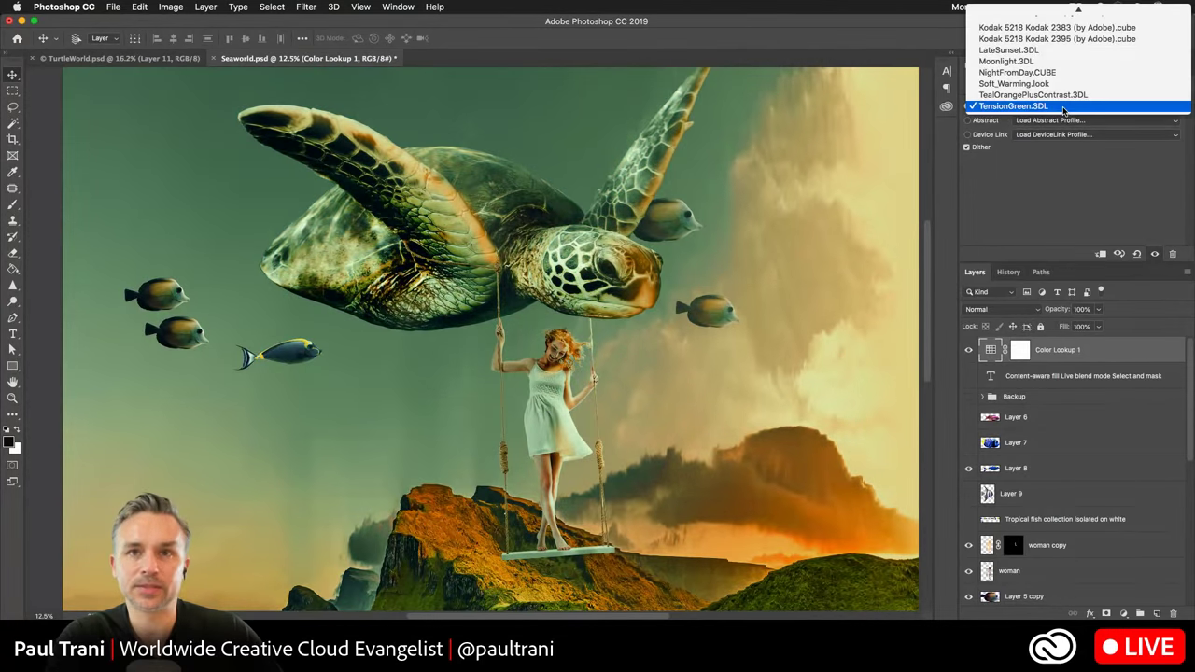
{"action": "left_click", "coordinate": [1052, 45]}
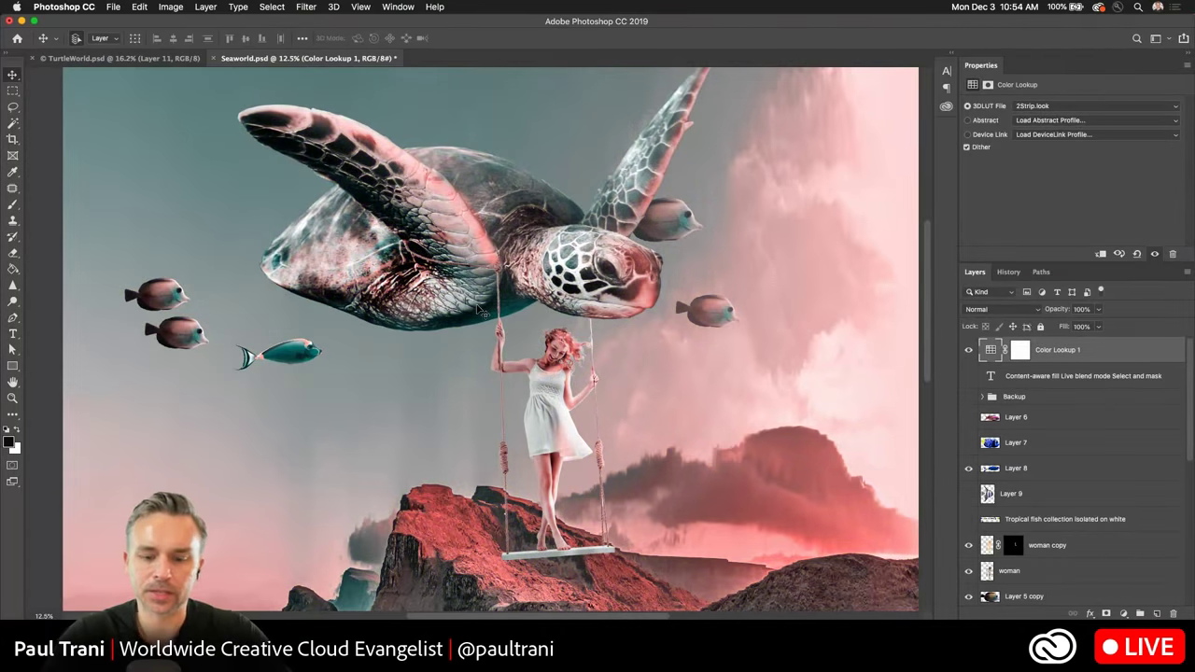
{"action": "key", "text": "super+minus"}
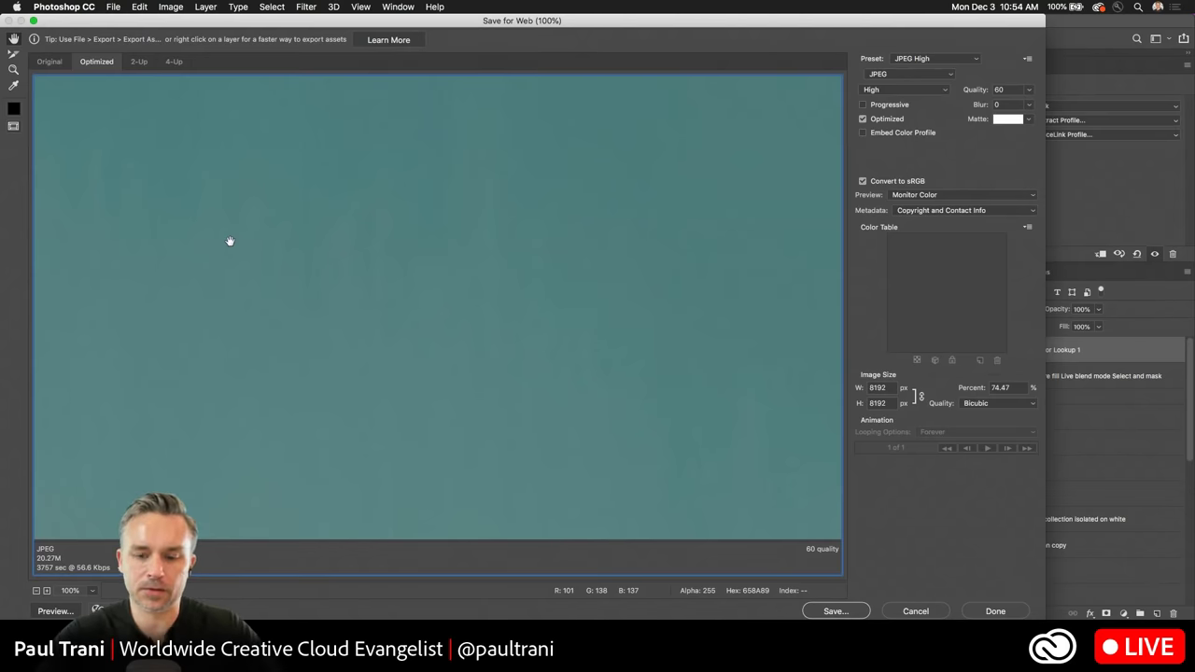
Resize the export to 2000 px wide and save it as Seaworld.jpg on the Desktop.
{"action": "double_click", "coordinate": [878, 387]}
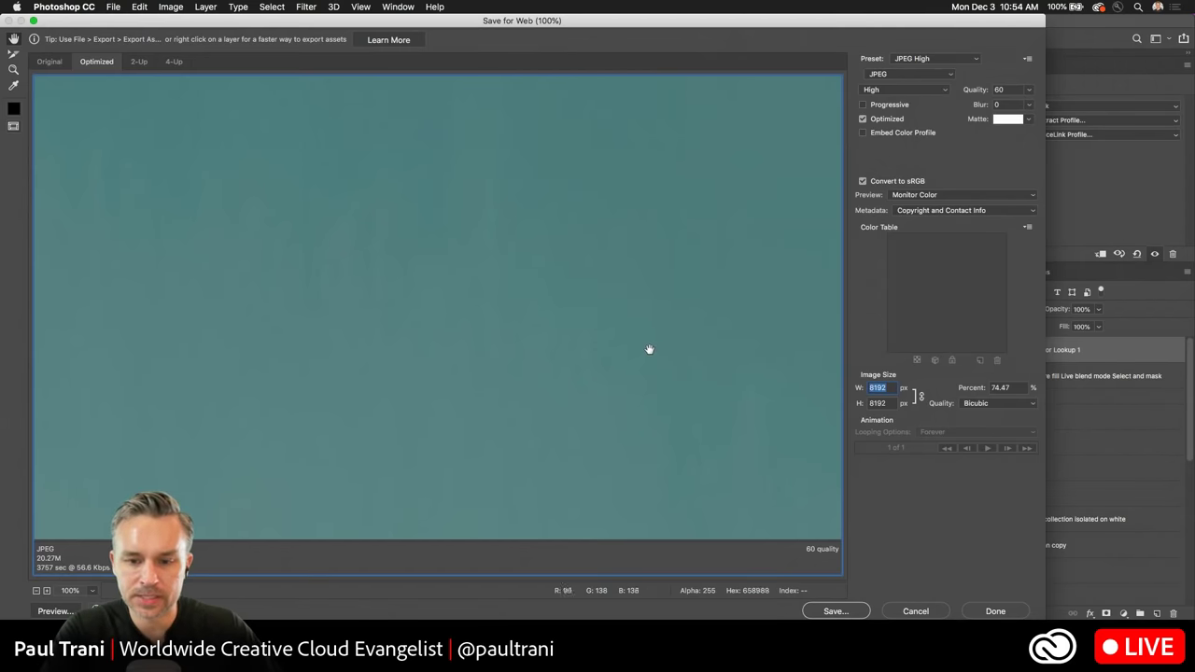
{"action": "type", "text": "200"}
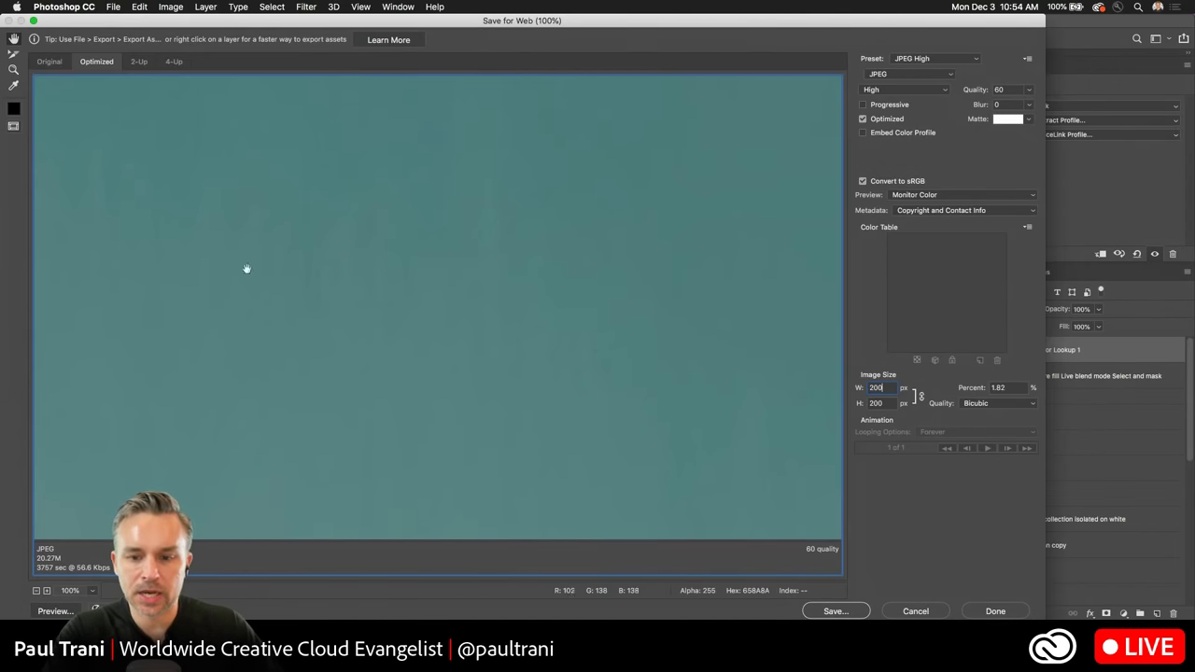
{"action": "type", "text": "0"}
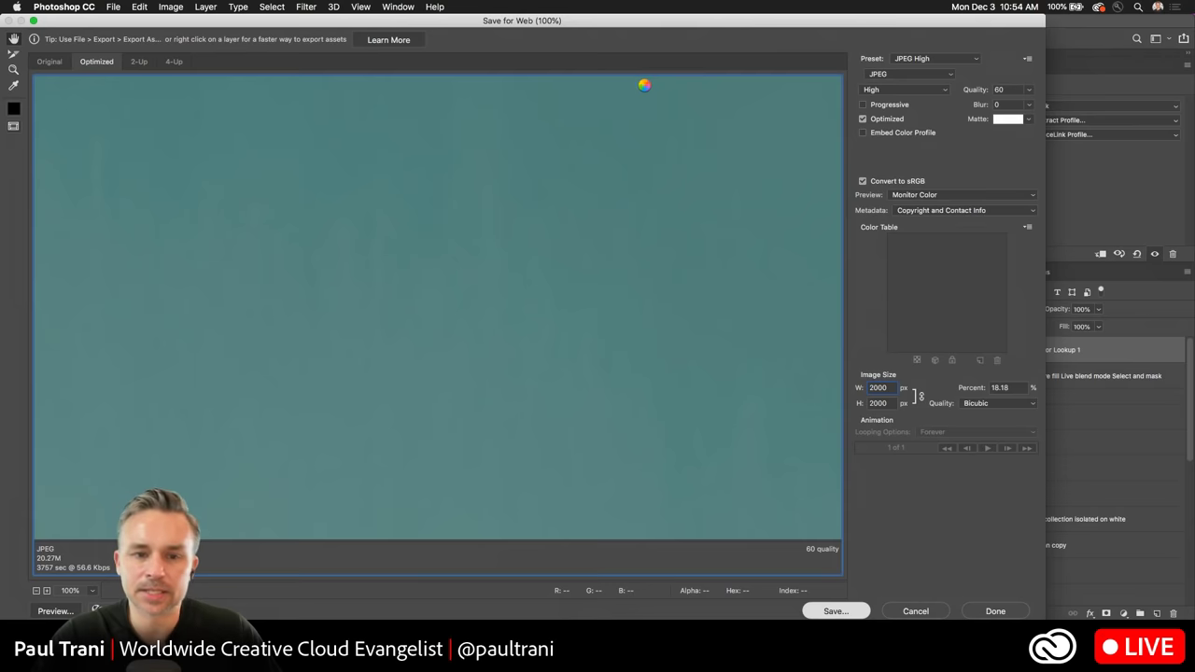
{"action": "key", "text": "Return"}
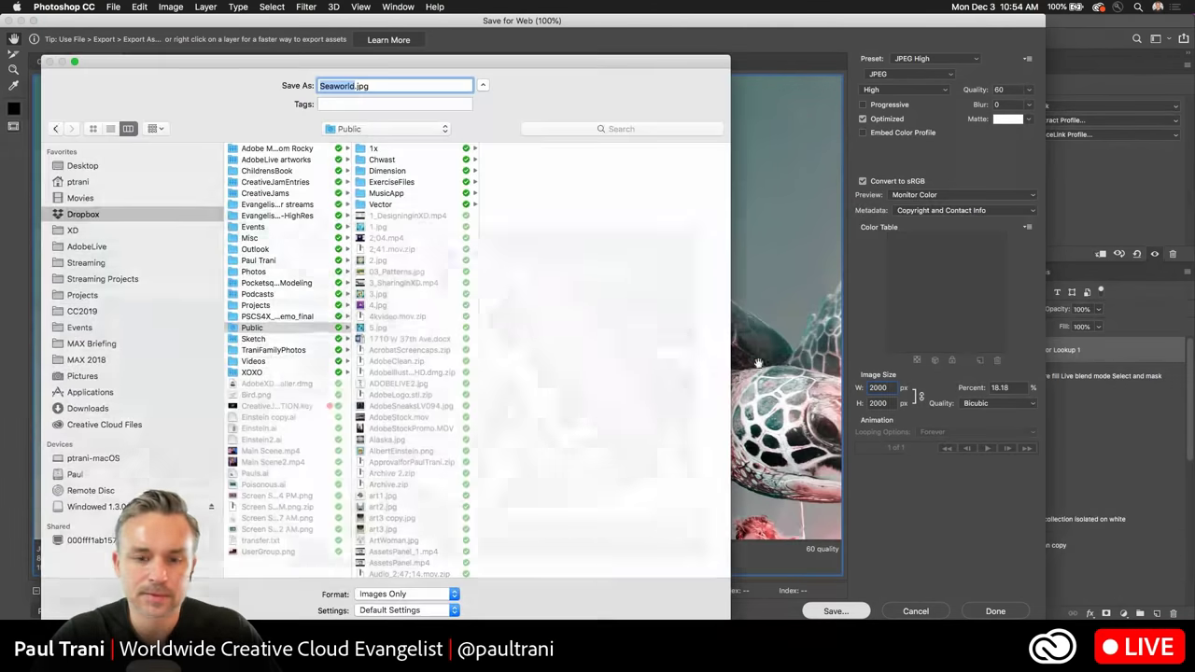
{"action": "left_click", "coordinate": [80, 165]}
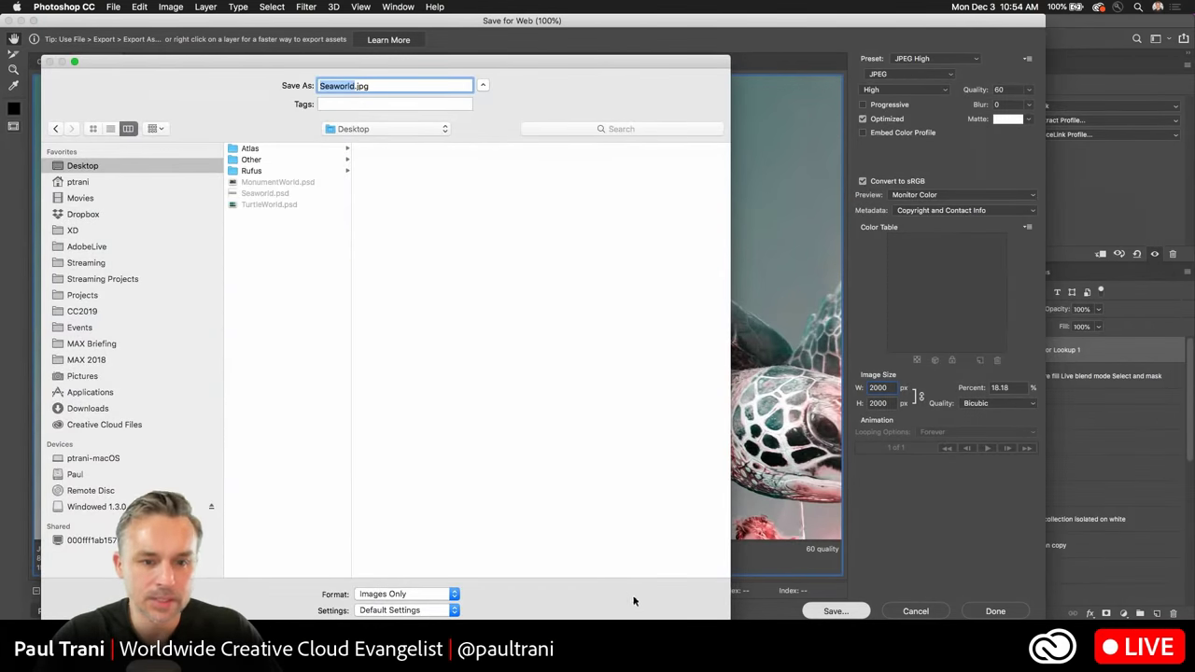
{"action": "key", "text": "Return"}
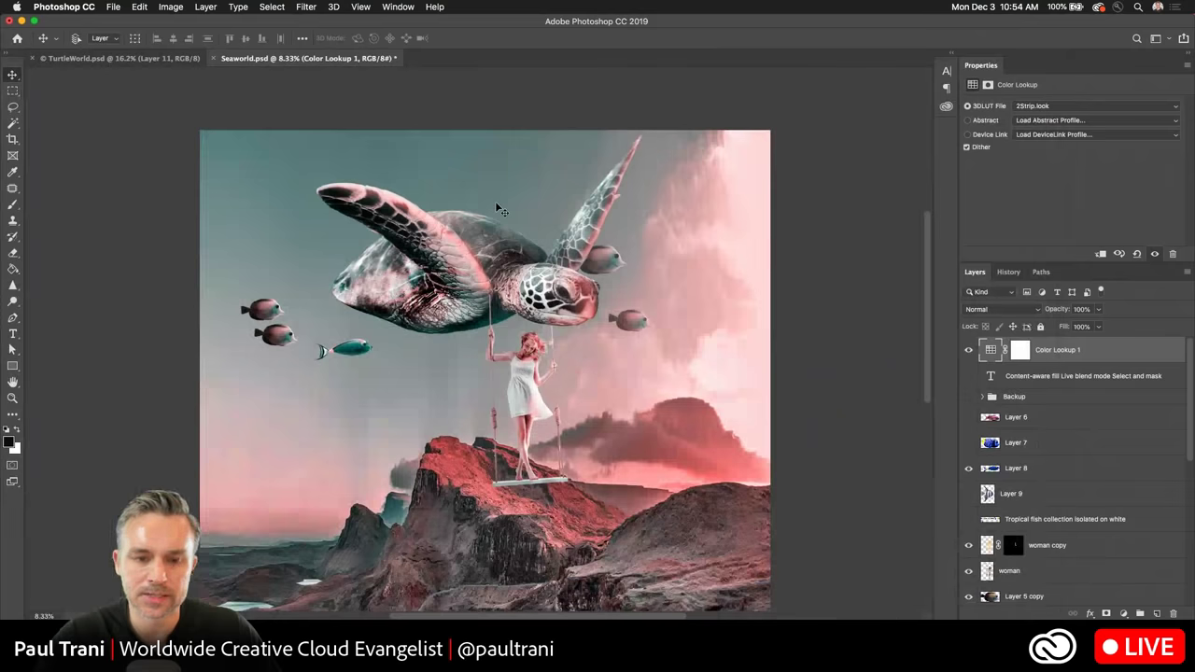
Hide Photoshop and Chrome, then launch the Windowed Instagram app and shift it left.
{"action": "left_click", "coordinate": [21, 20]}
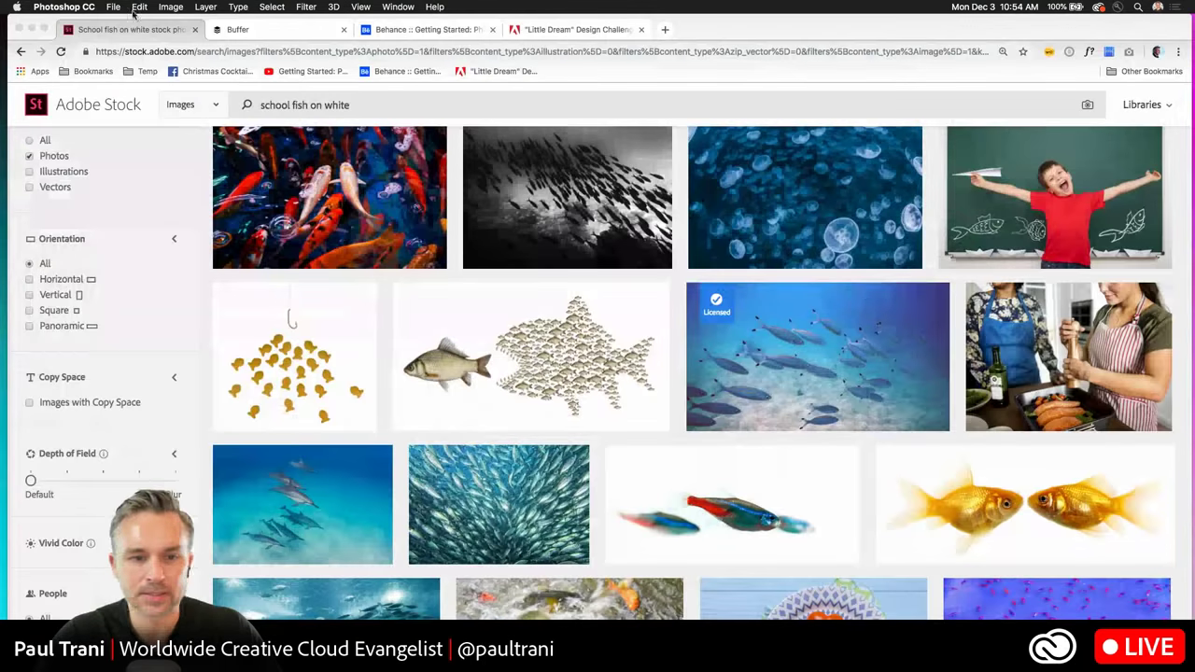
{"action": "left_click", "coordinate": [32, 29]}
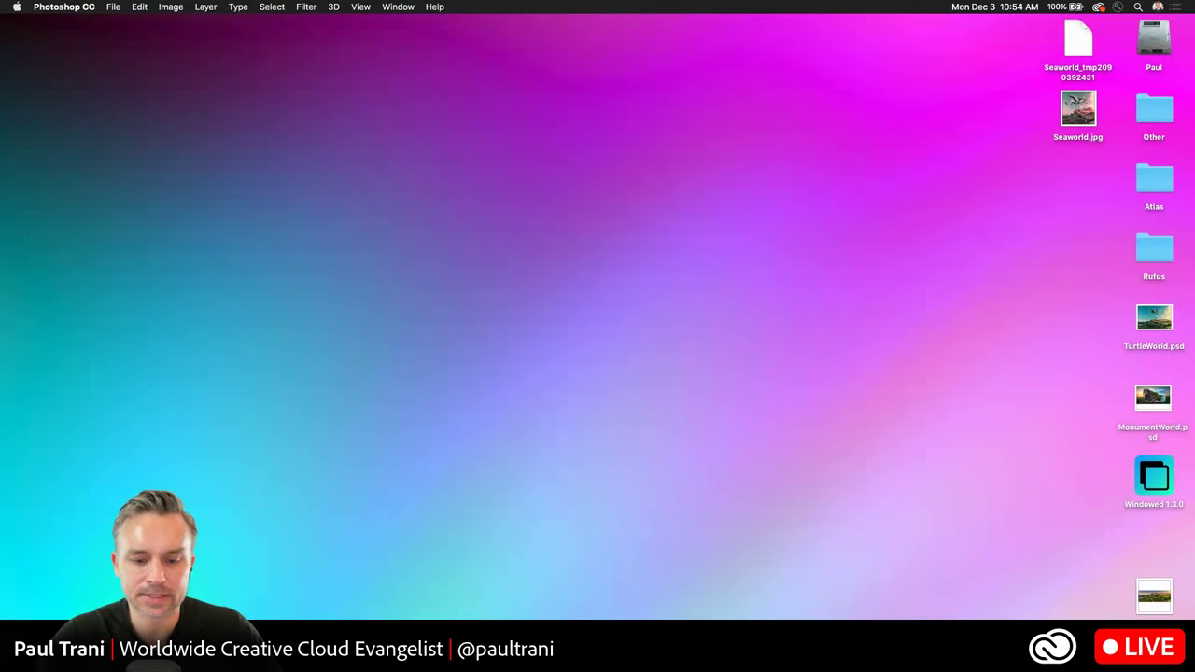
{"action": "left_click", "coordinate": [1015, 606]}
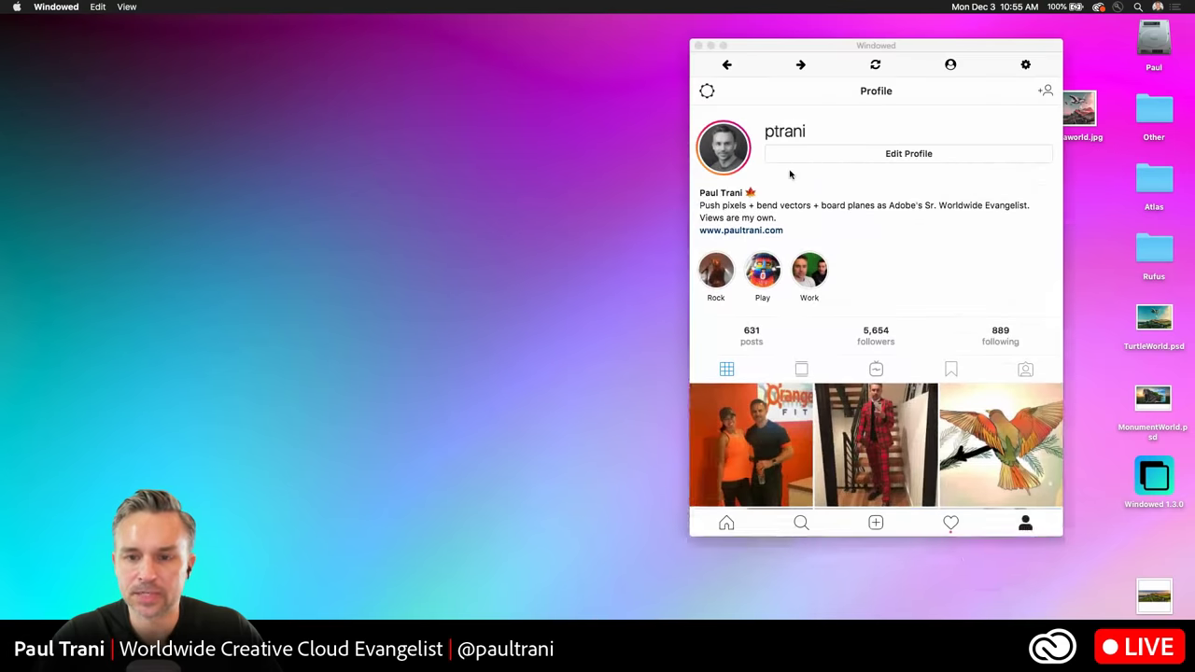
{"action": "left_click_drag", "start_coordinate": [771, 54], "coordinate": [634, 59]}
Start a new post with Desktop/Seaworld.jpg and continue to the caption step.
{"action": "left_click", "coordinate": [737, 527]}
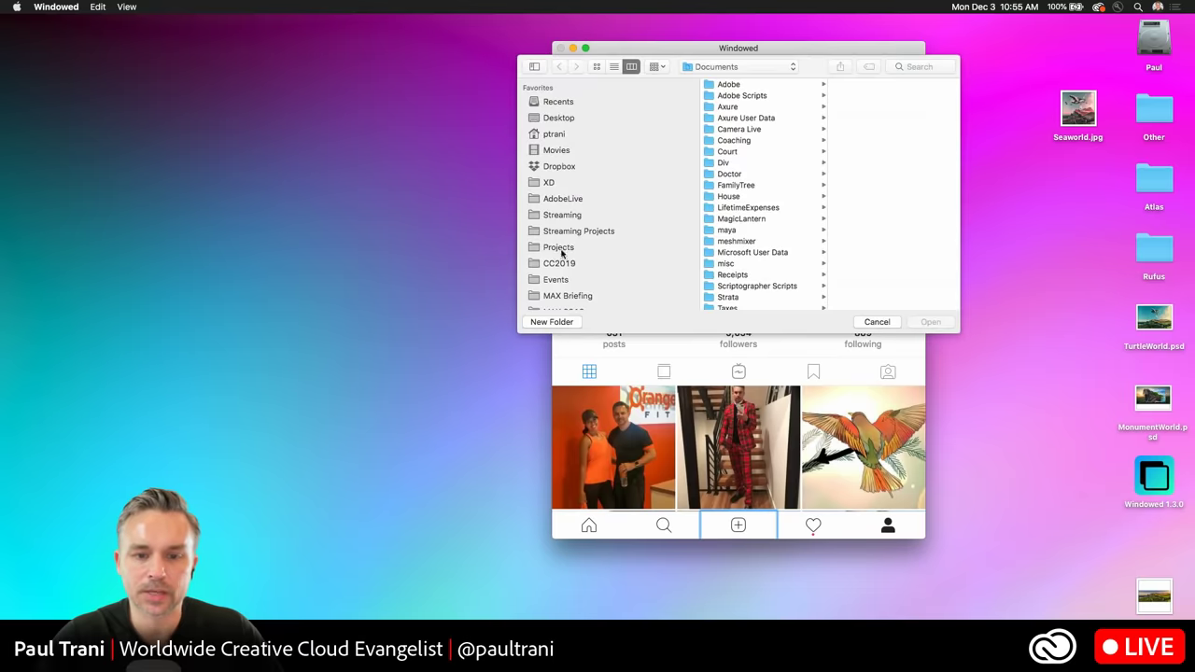
{"action": "left_click", "coordinate": [535, 119]}
{"action": "left_click", "coordinate": [739, 130]}
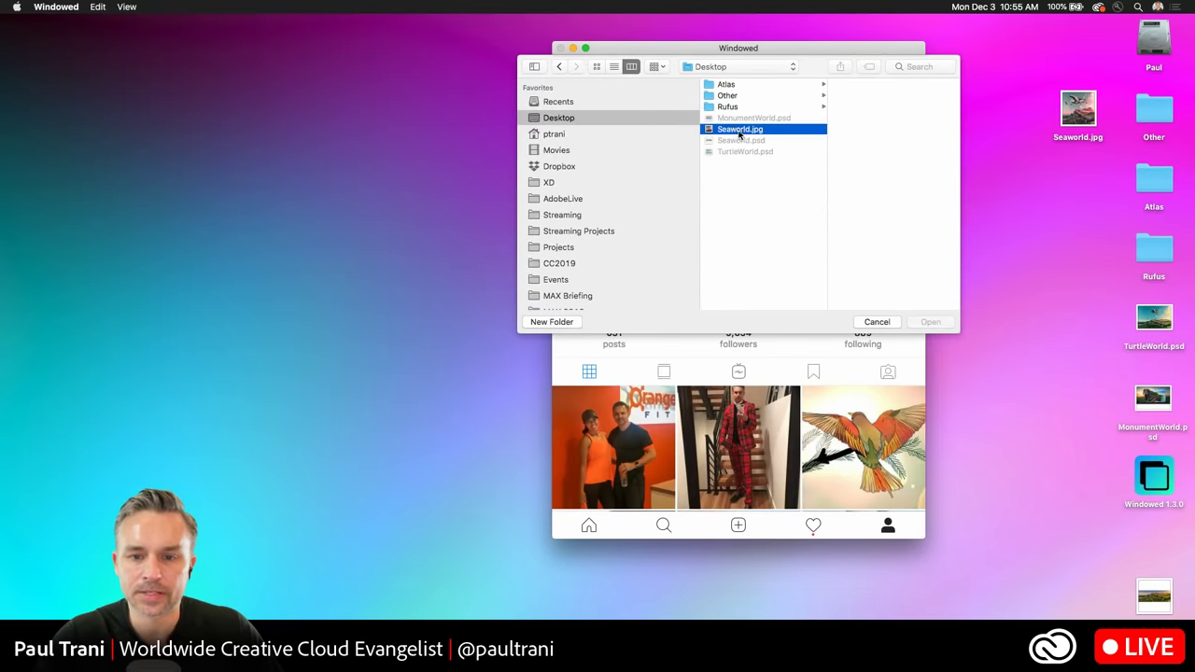
{"action": "left_click", "coordinate": [931, 323]}
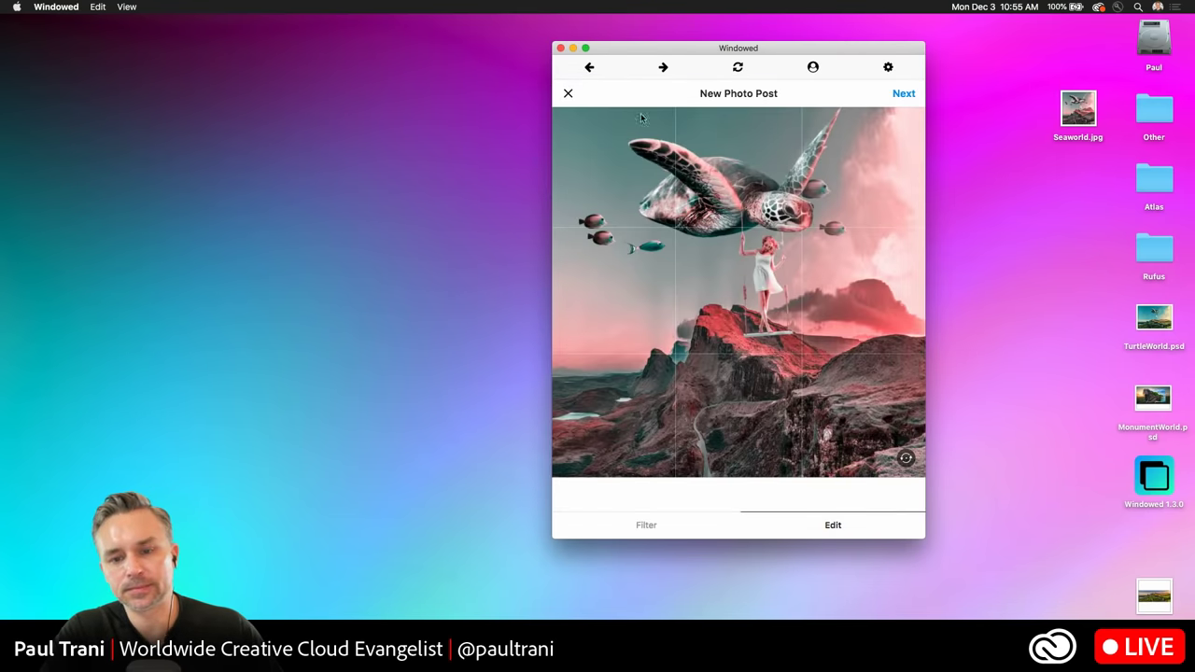
{"action": "left_click", "coordinate": [901, 94]}
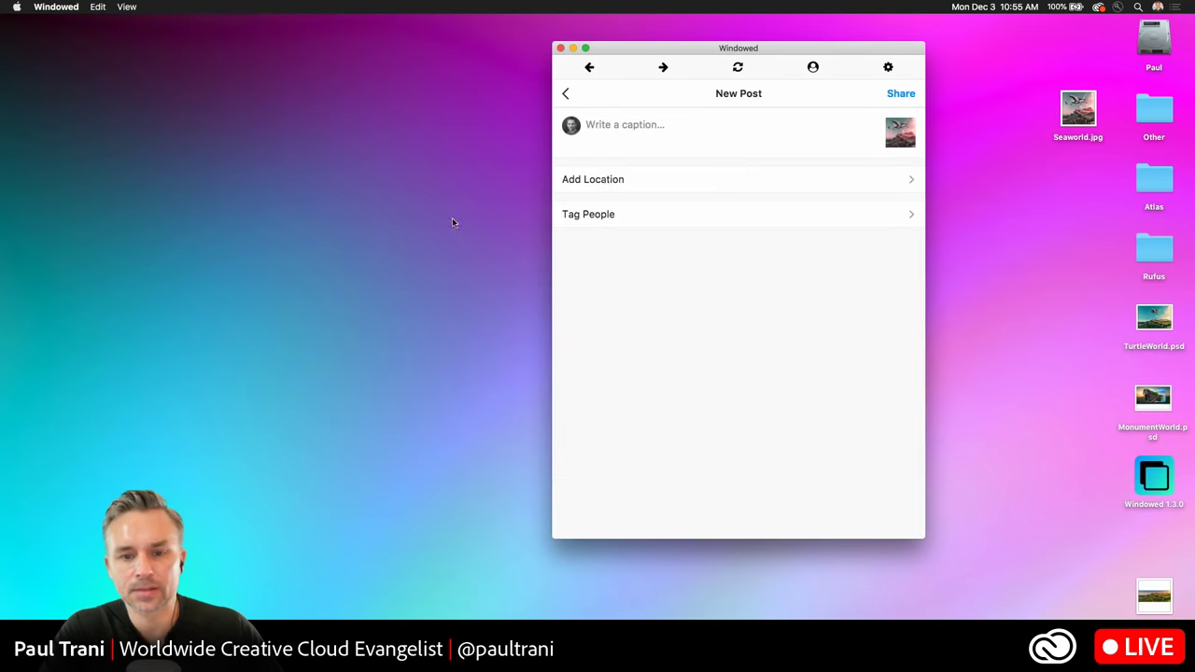
Begin the caption text and move the Instagram window to the screen's right side.
{"action": "left_click", "coordinate": [659, 133]}
{"action": "type", "text": "Z"}
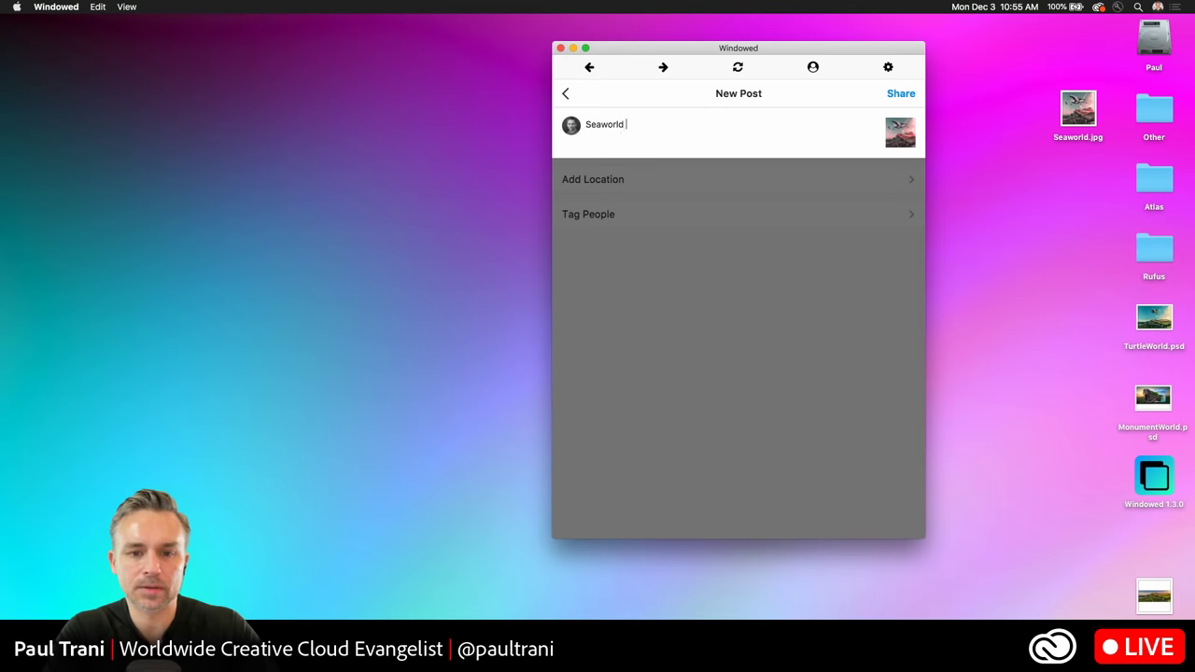
{"action": "left_click_drag", "start_coordinate": [646, 73], "coordinate": [906, 90]}
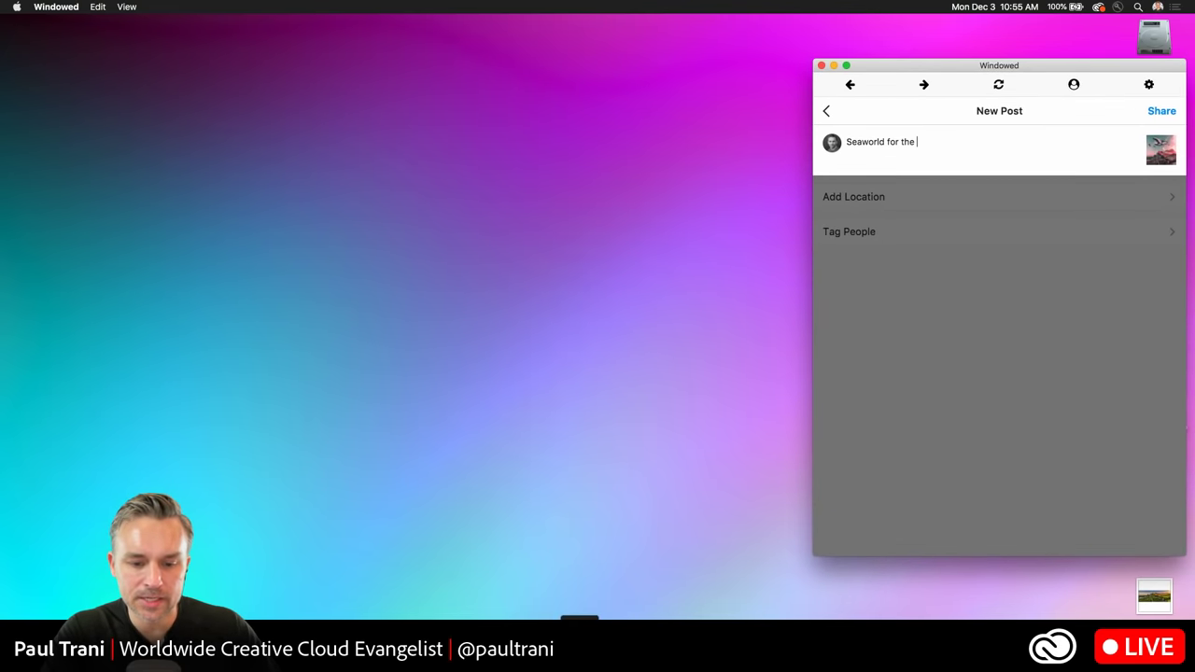
Copy the #PS_LittleDream and #contest hashtags from the Little Dream contest blog page in Chrome.
{"action": "key", "text": "super+Tab"}
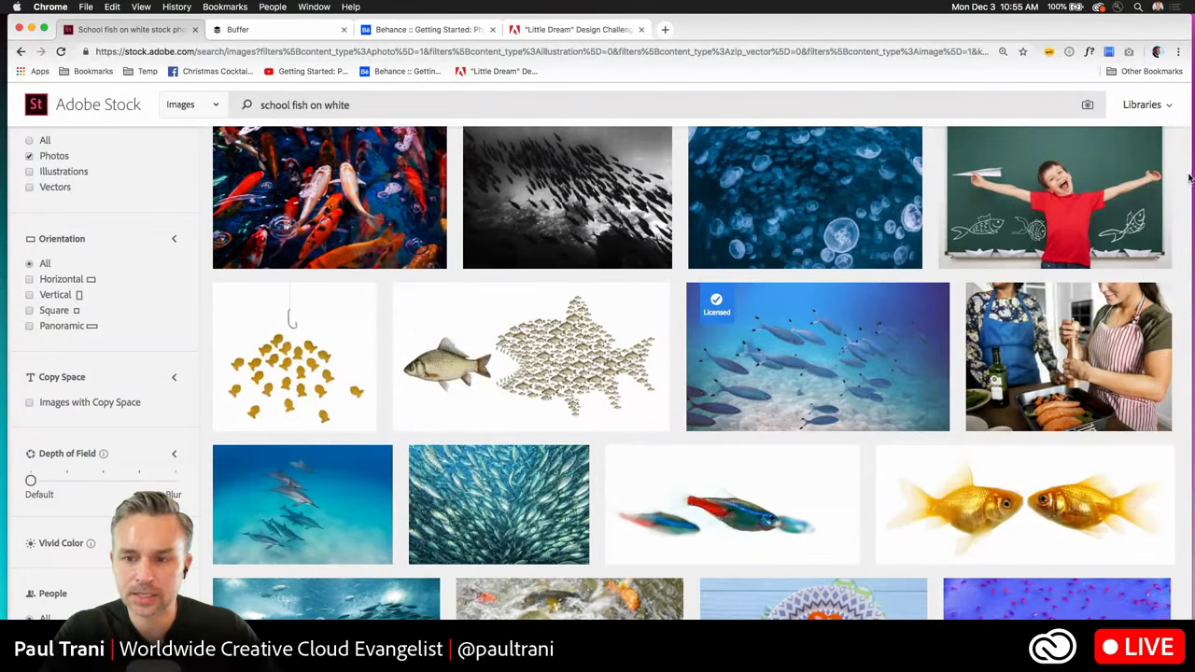
{"action": "left_click_drag", "start_coordinate": [1188, 177], "coordinate": [812, 157]}
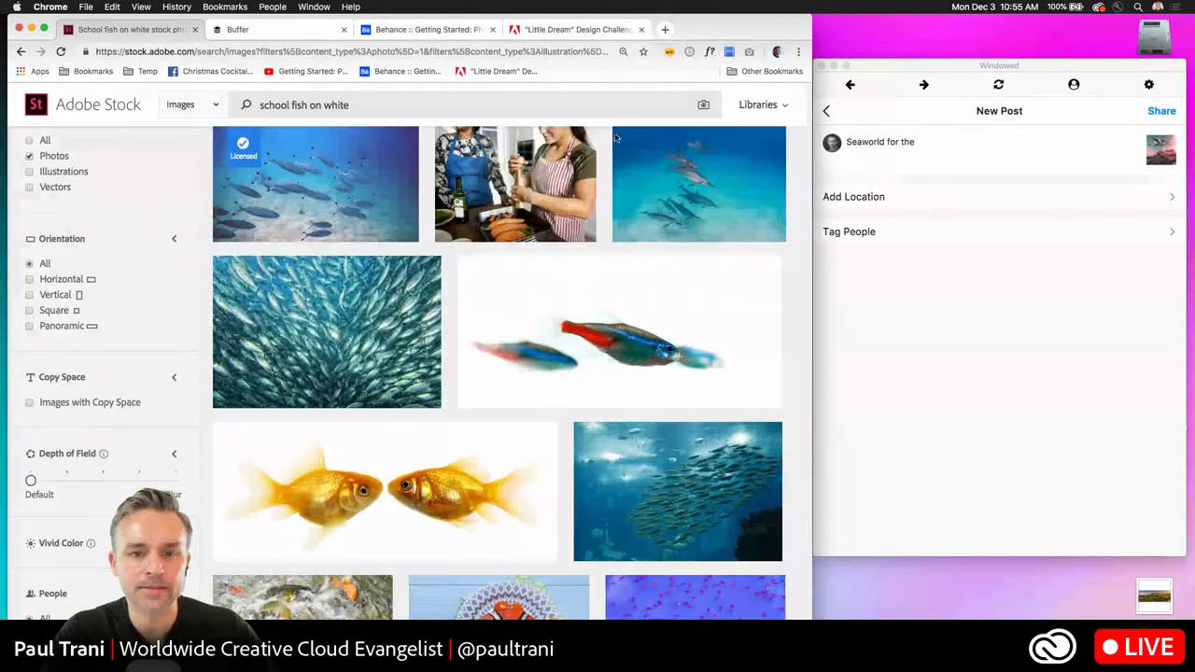
{"action": "scroll", "coordinate": [615, 280], "scroll_direction": "down", "scroll_amount": 3}
{"action": "left_click", "coordinate": [495, 364]}
{"action": "key", "text": "super+4"}
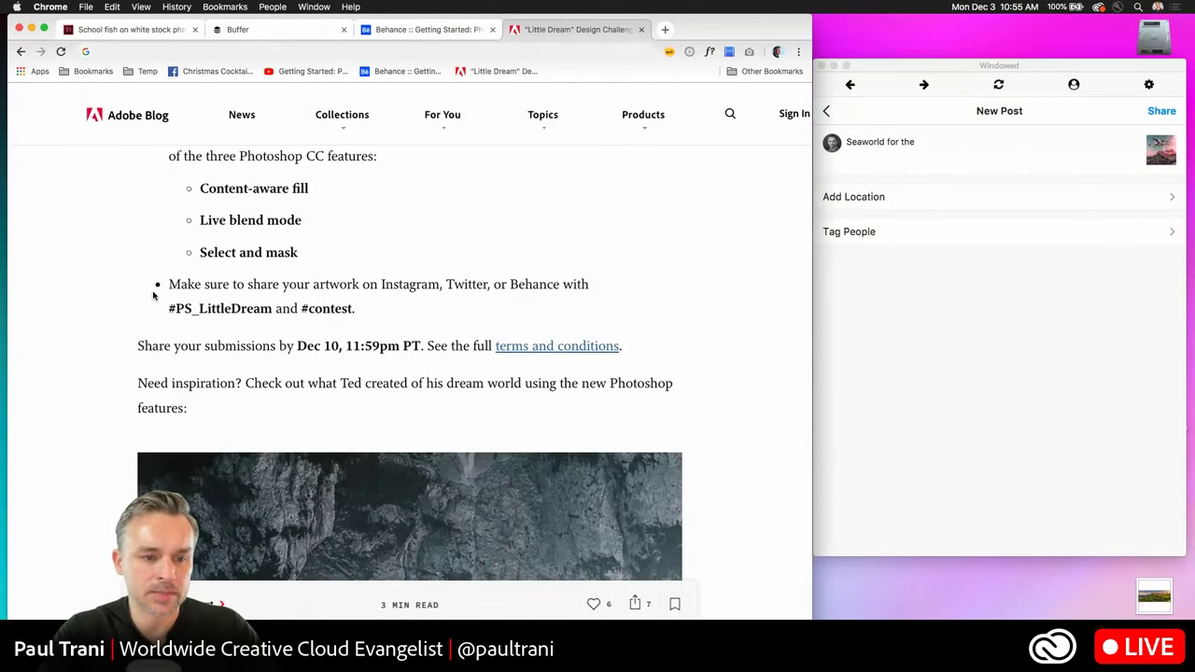
{"action": "left_click_drag", "start_coordinate": [166, 311], "coordinate": [349, 323]}
{"action": "key", "text": "super+c"}
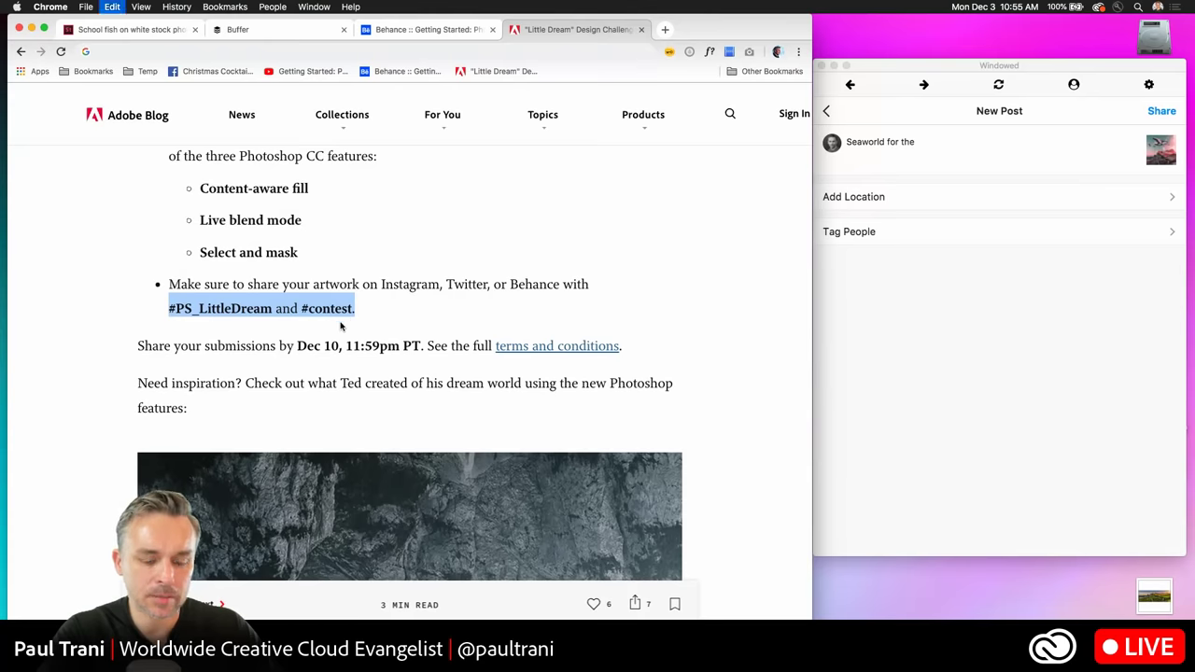
Paste the hashtags, delete 'and', finish with 'livestream today.' and change 'the' to 'a'.
{"action": "left_click", "coordinate": [1069, 207]}
{"action": "left_click", "coordinate": [970, 146]}
{"action": "key", "text": "super+v"}
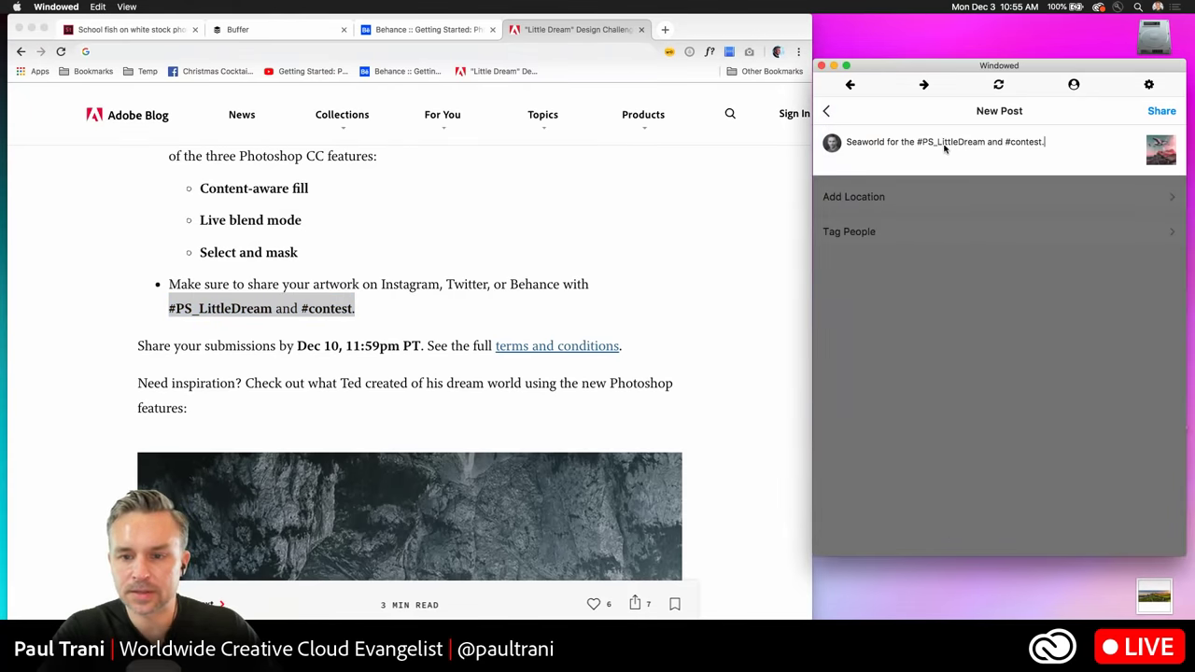
{"action": "double_click", "coordinate": [995, 142]}
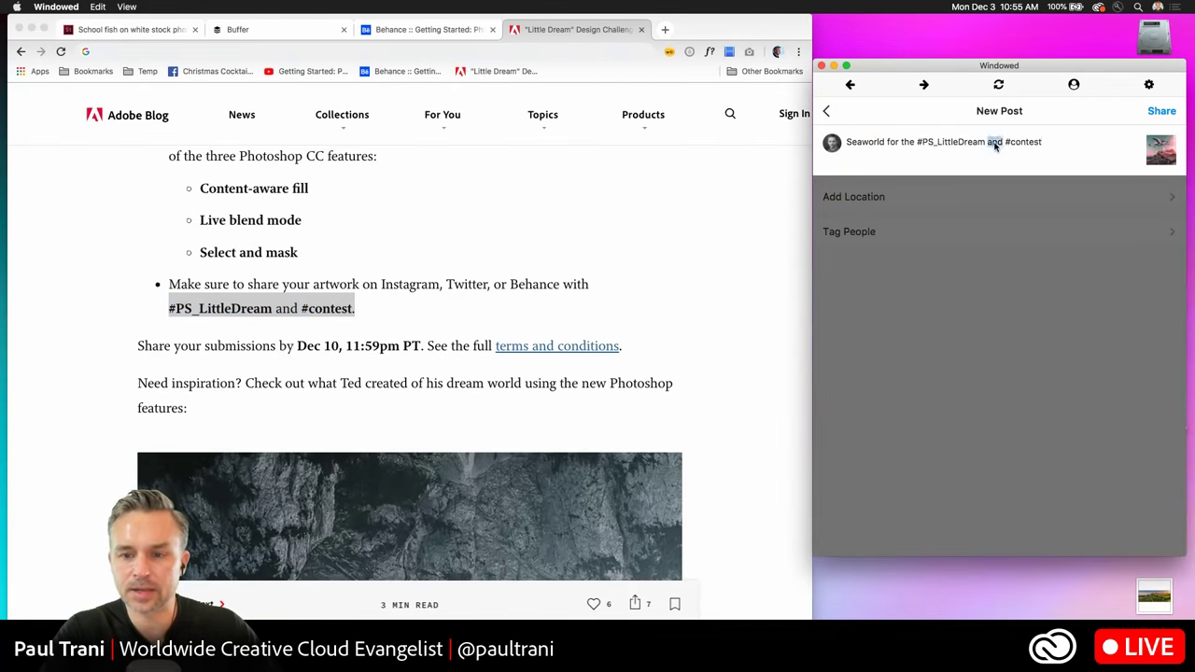
{"action": "key", "text": "BackSpace"}
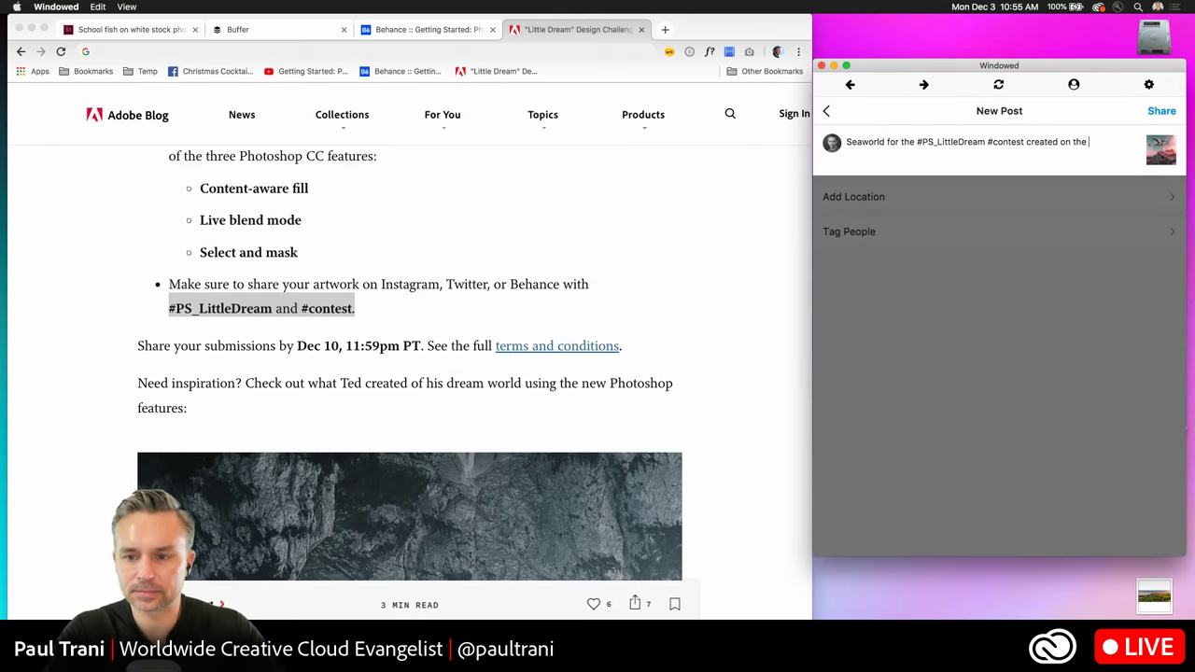
{"action": "type", "text": "trea"}
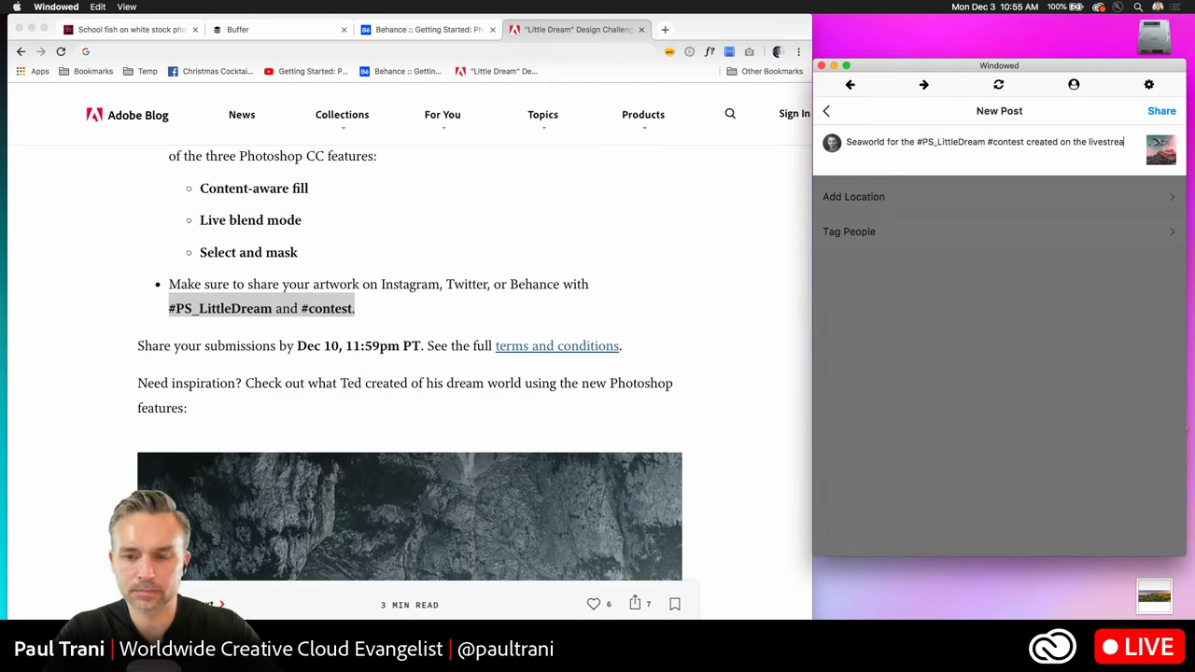
{"action": "type", "text": "m today."}
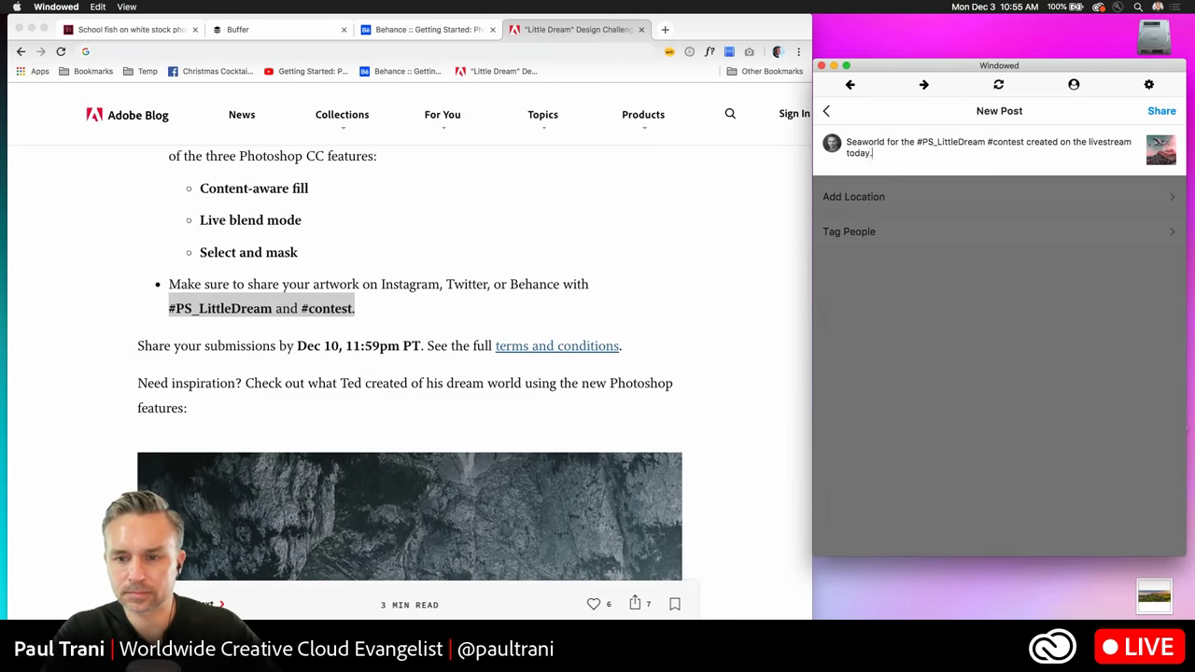
{"action": "double_click", "coordinate": [1075, 144]}
{"action": "type", "text": "a"}
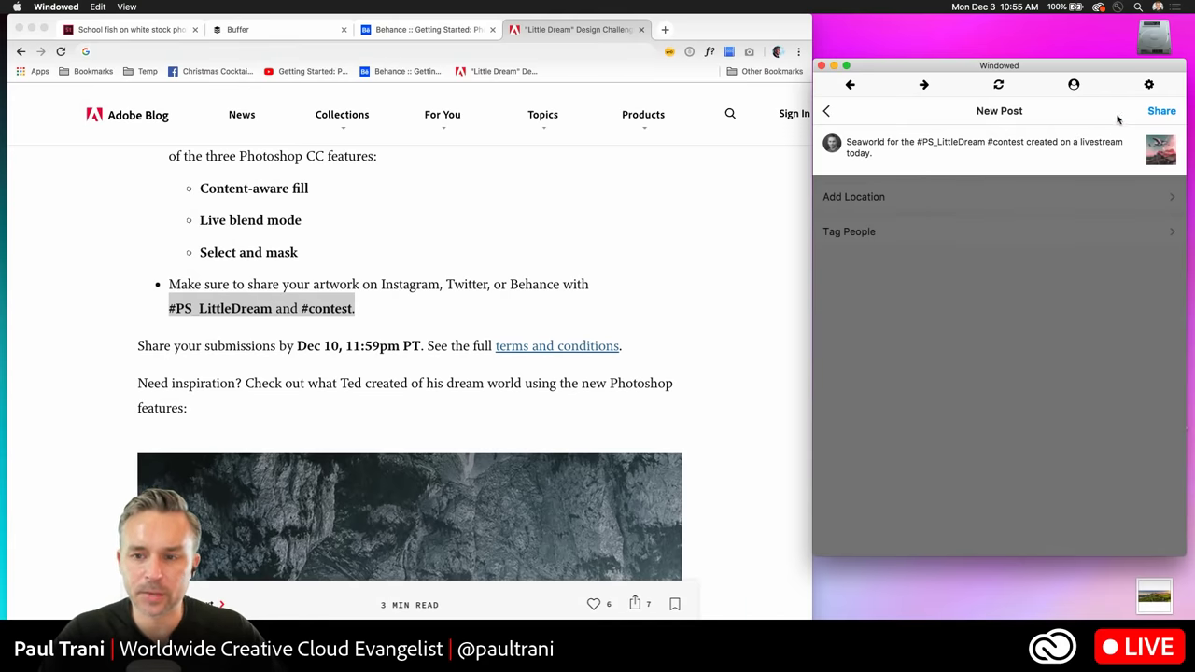
Publish the Seaworld post and deselect the hashtag text on the blog page.
{"action": "left_click", "coordinate": [1161, 111]}
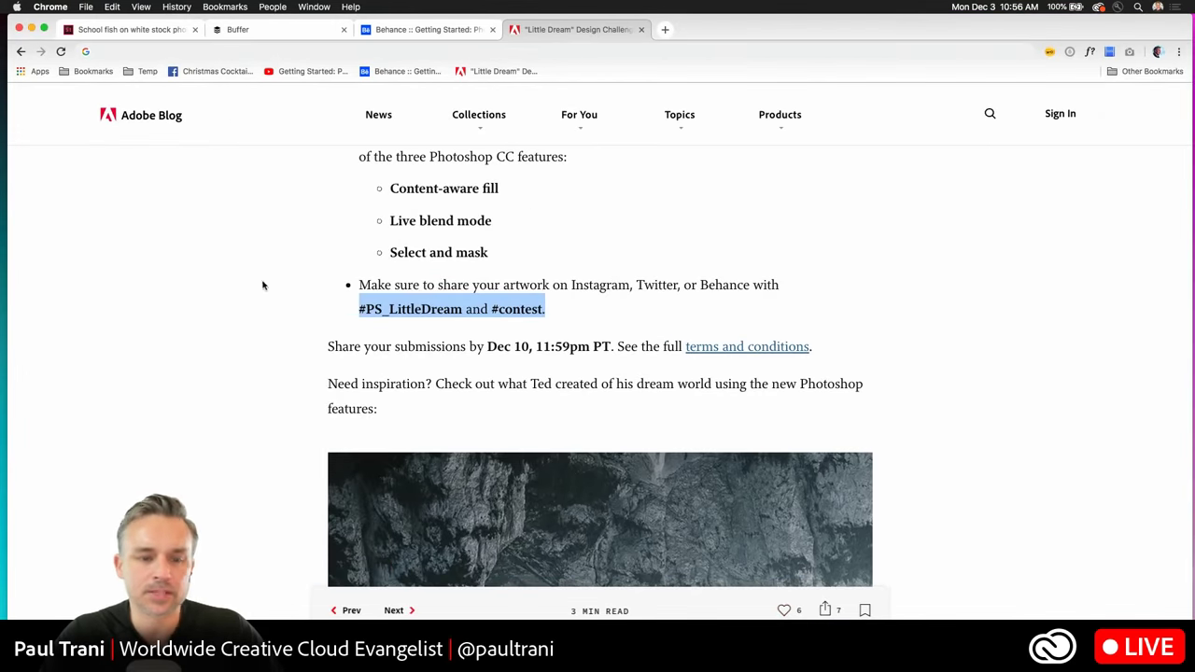
{"action": "left_click", "coordinate": [265, 280]}
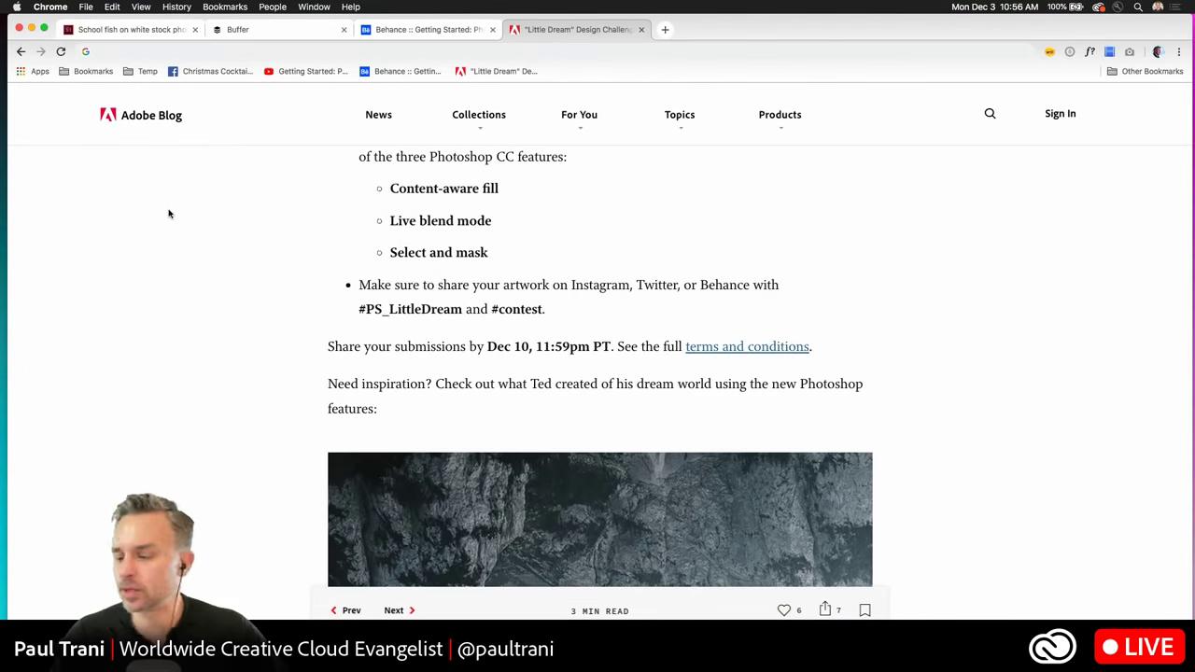